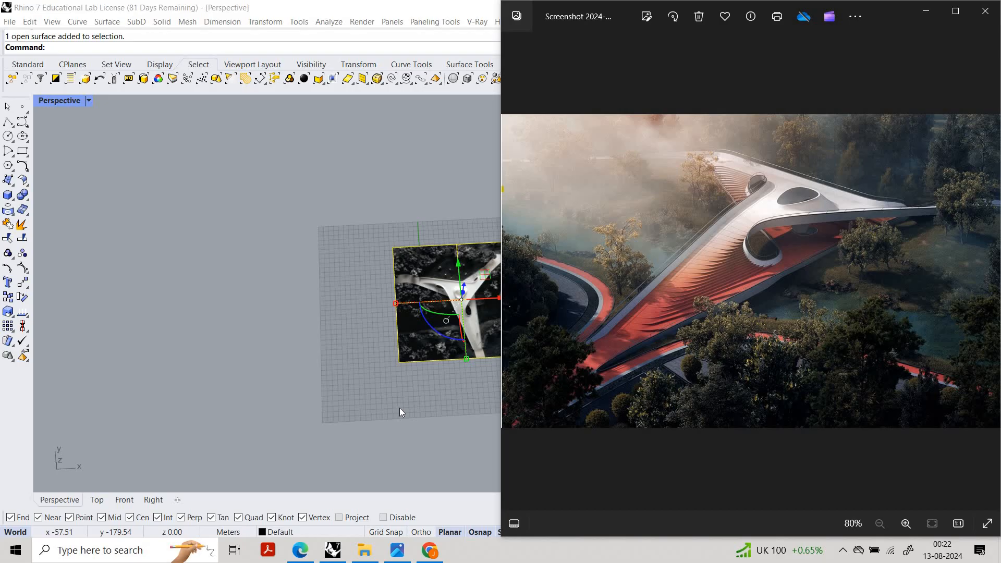
# Step: Switch to the browser, view the two YouTube tutorial channel pages, and return to Rhino
pyautogui.moveTo(380, 319); pyautogui.dragTo(327, 243, button='right')
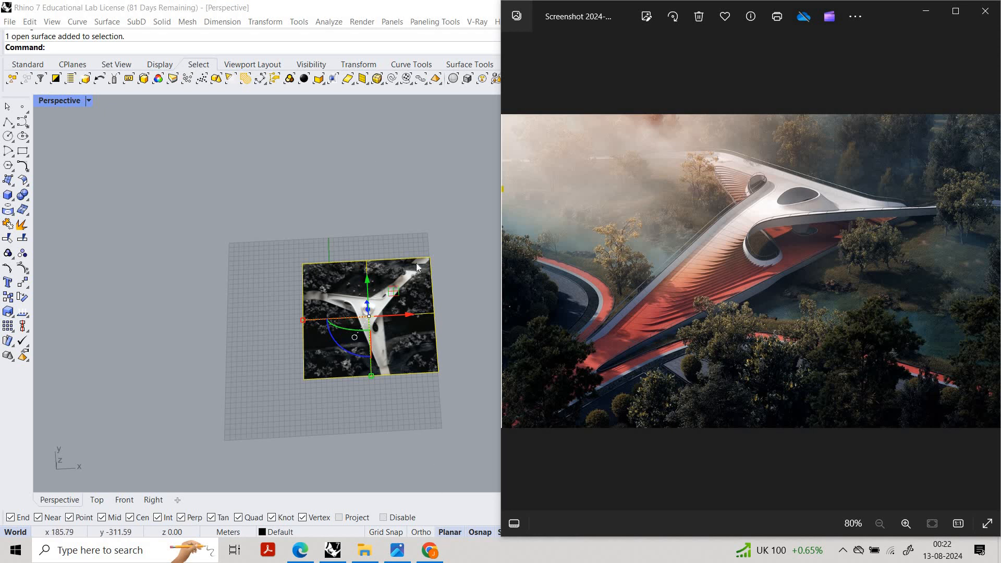
pyautogui.click(430, 550)
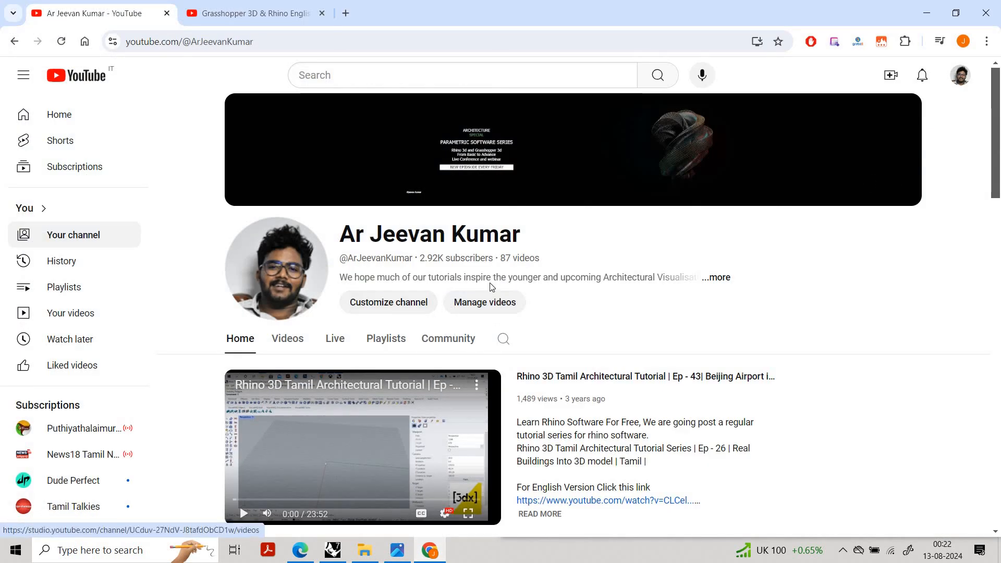
pyautogui.click(235, 13)
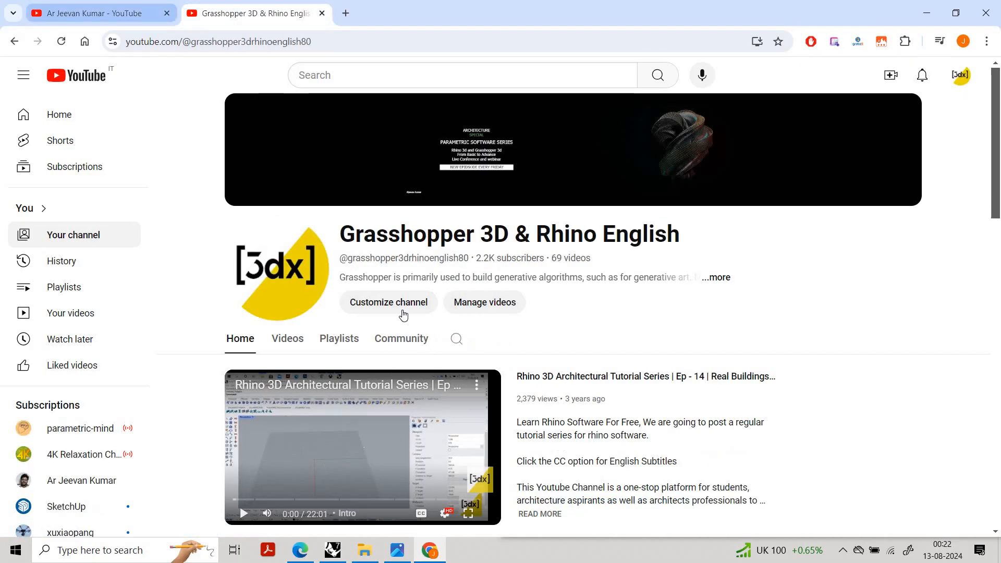
pyautogui.click(60, 6)
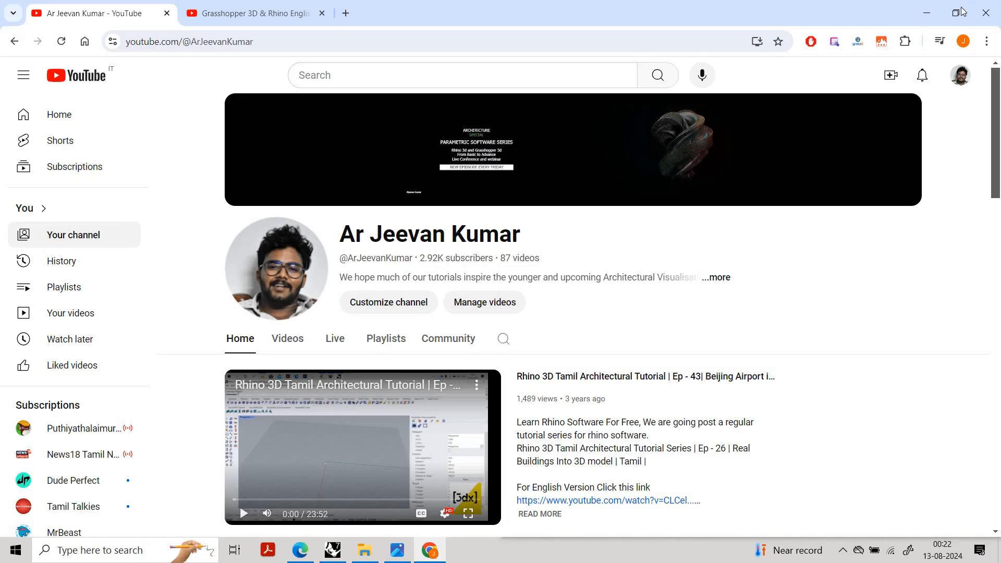
pyautogui.click(934, 13)
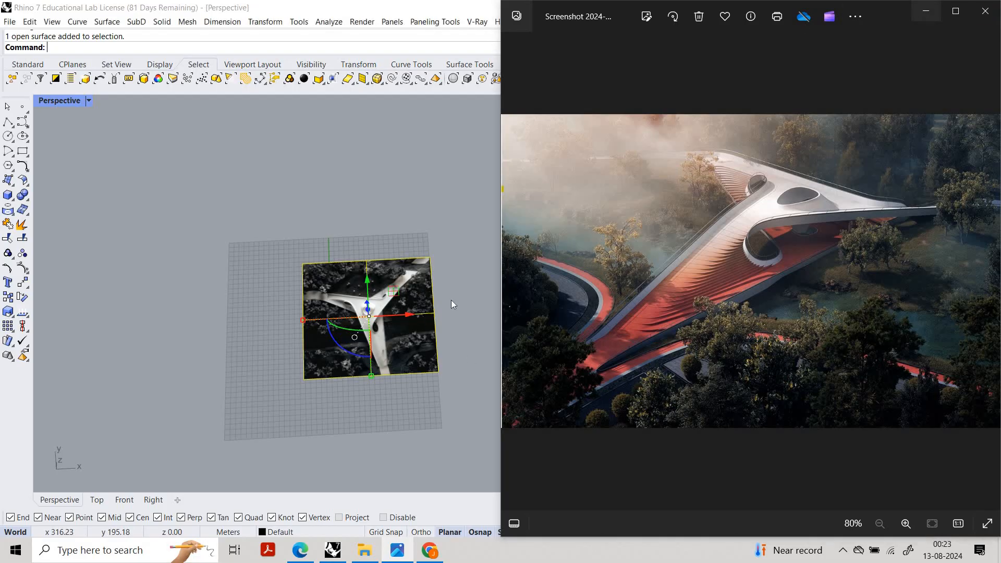
# Step: Switch the Perspective viewport to the Top view to show the bridge reference picture in plan
pyautogui.moveTo(452, 299); pyautogui.dragTo(405, 279, button='right')
pyautogui.scroll(6, 405, 277)
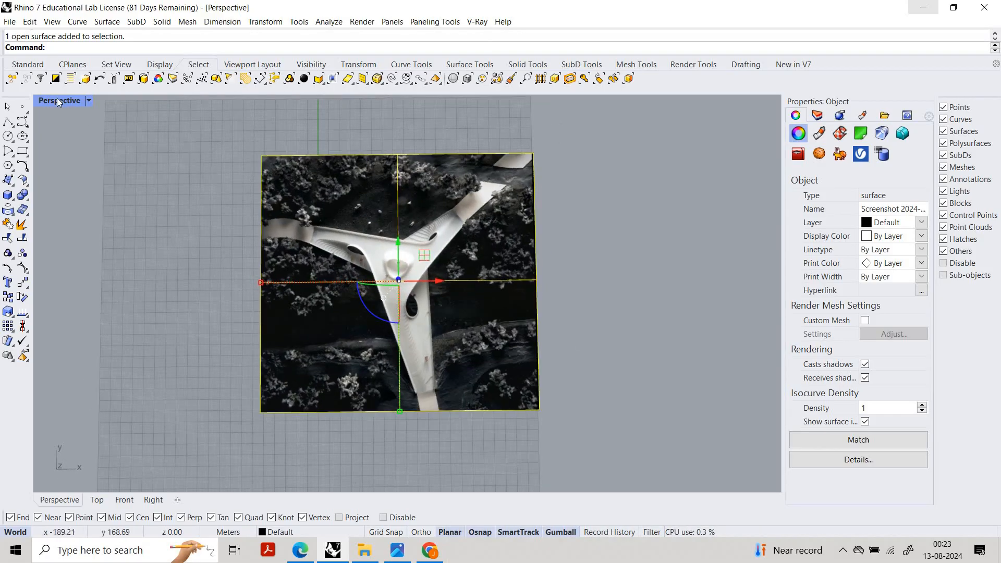
pyautogui.doubleClick(49, 101)
pyautogui.scroll(-8, 505, 306)
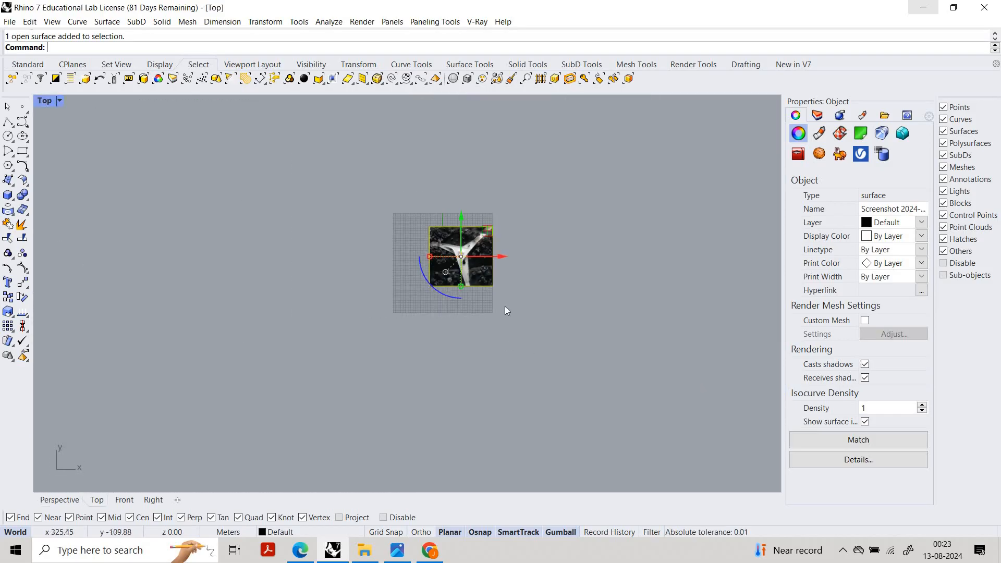
# Step: Examine the bridge's three arms and central opening on the reference picture in plan
pyautogui.scroll(8, 505, 292)
pyautogui.click(573, 349)
pyautogui.scroll(6, 564, 339)
pyautogui.scroll(-6, 574, 345)
pyautogui.click(552, 358)
pyautogui.scroll(3, 553, 355)
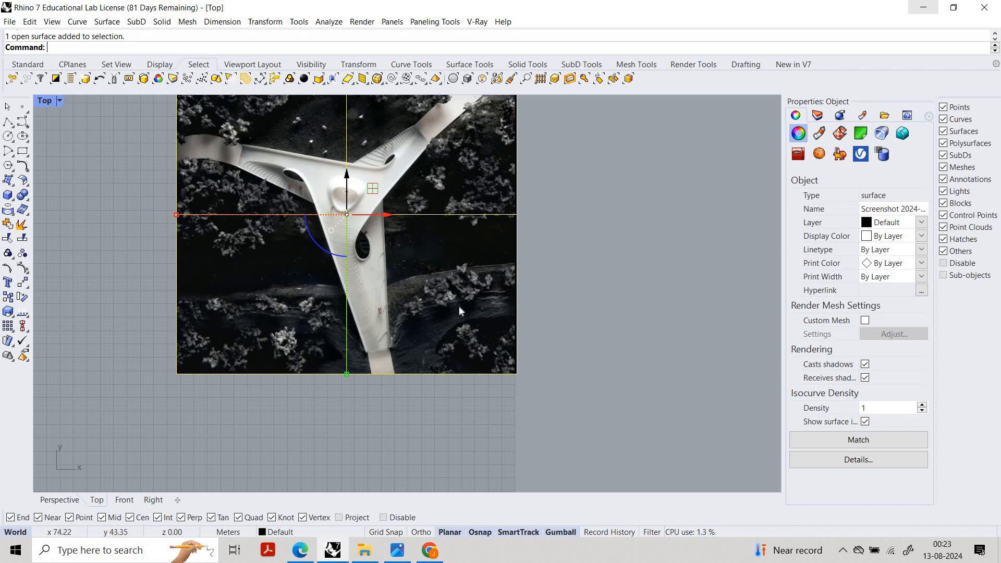
pyautogui.scroll(5, 445, 267)
pyautogui.scroll(-3, 391, 253)
pyautogui.scroll(2, 421, 271)
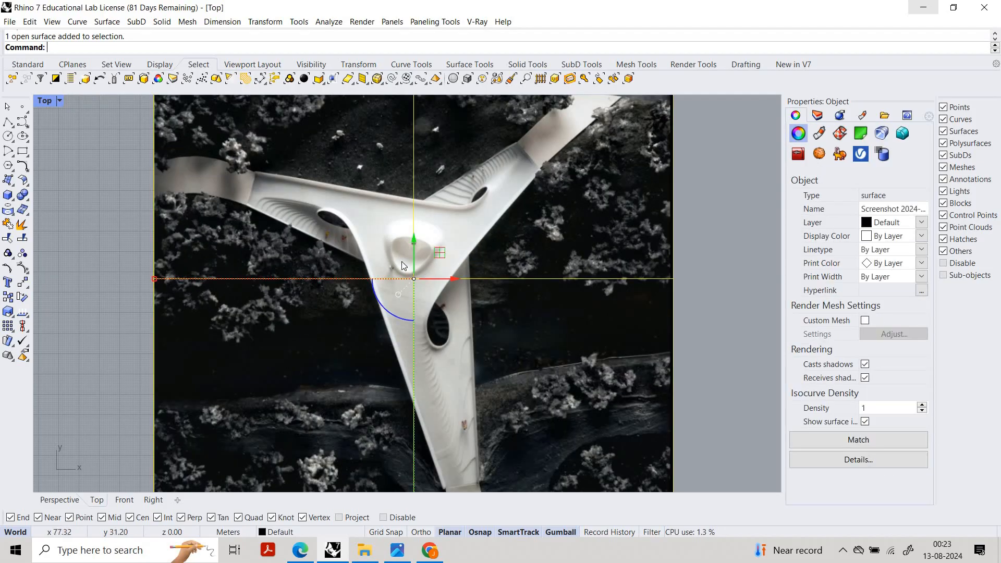
pyautogui.scroll(4, 434, 278)
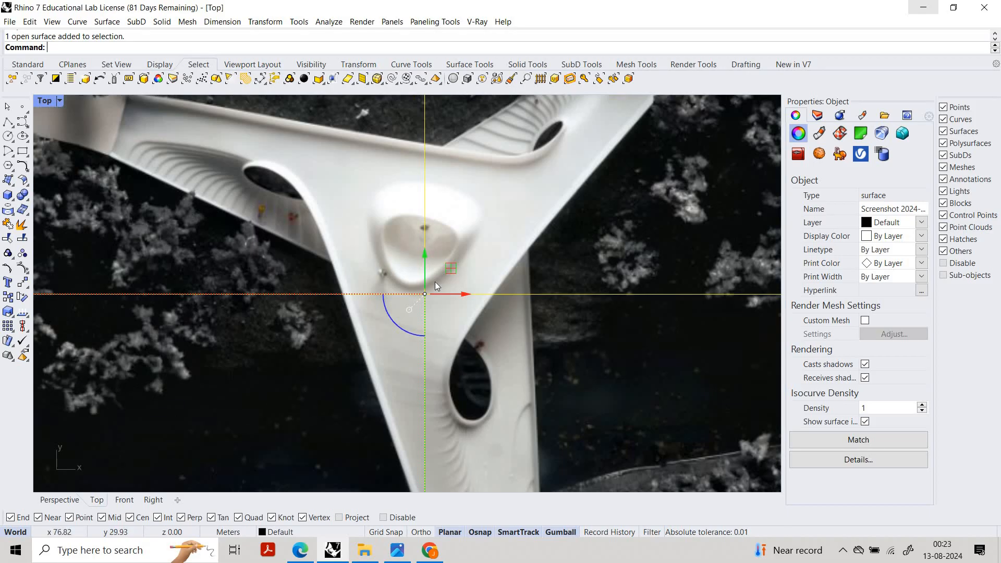
# Step: Move the reference picture from its centre point to the origin at 0,0,0 and deselect it
pyautogui.write('Move')
pyautogui.press('Return')
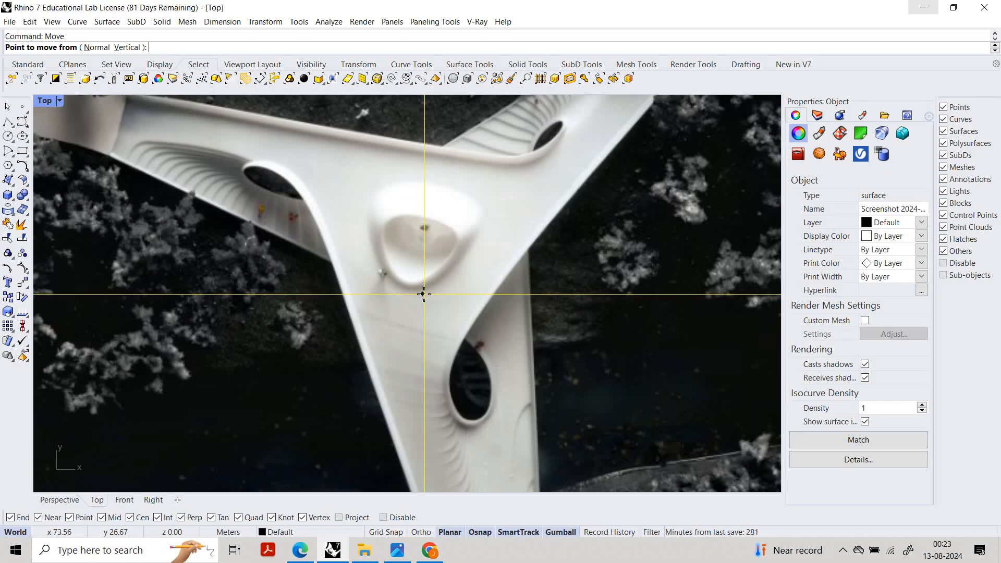
pyautogui.click(424, 294)
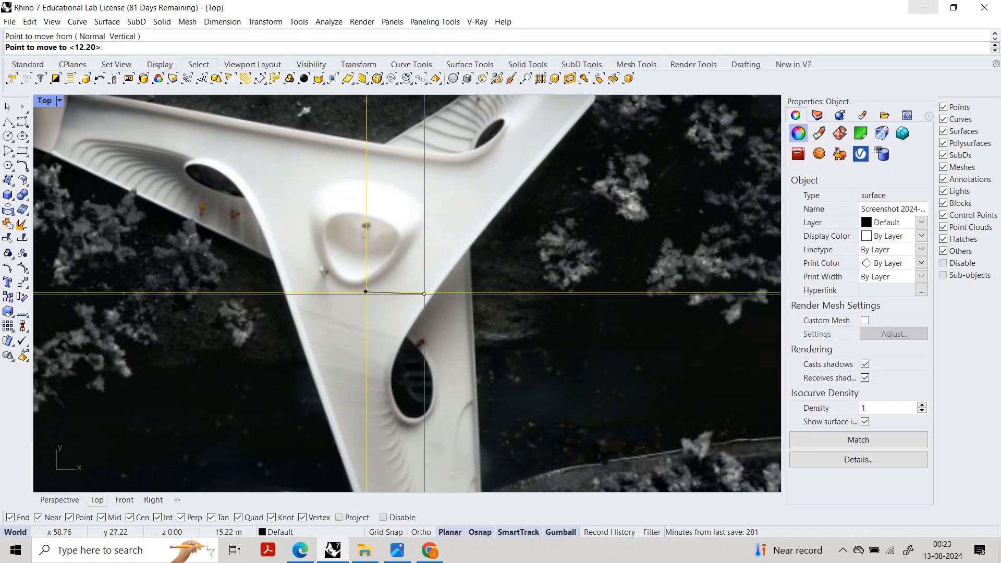
pyautogui.write('0,00')
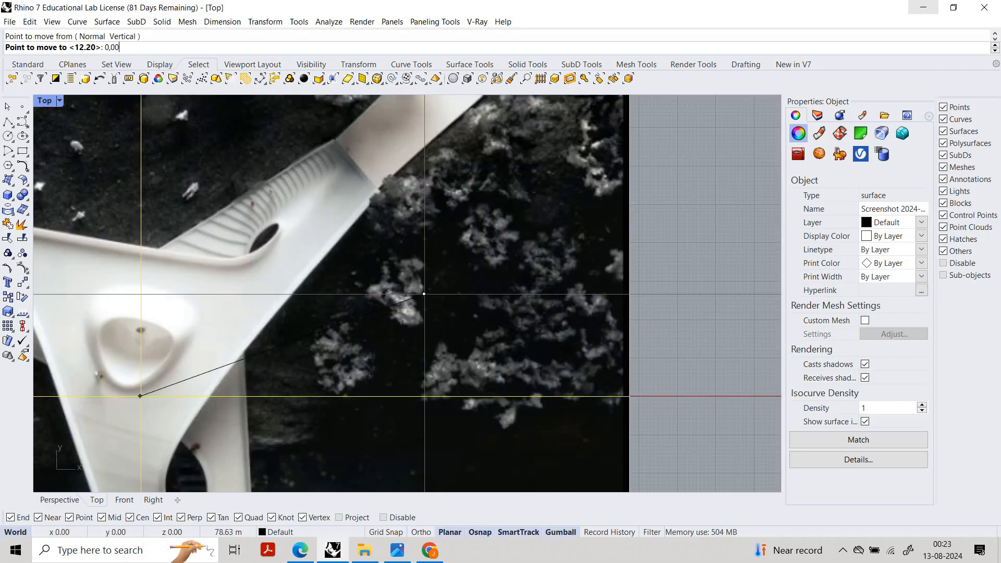
pyautogui.press('BackSpace')
pyautogui.write(',0')
pyautogui.press('Return')
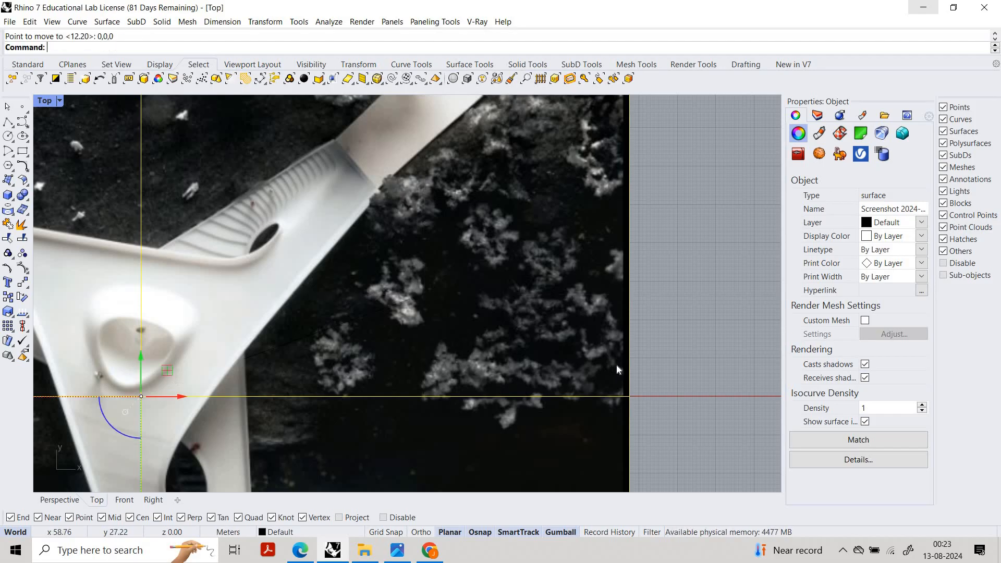
pyautogui.scroll(-8, 639, 296)
pyautogui.click(670, 334)
# Step: Set the reference picture's material transparency to about 41% and deselect the picture
pyautogui.scroll(-2, 678, 366)
pyautogui.moveTo(683, 377); pyautogui.dragTo(665, 321, button='right')
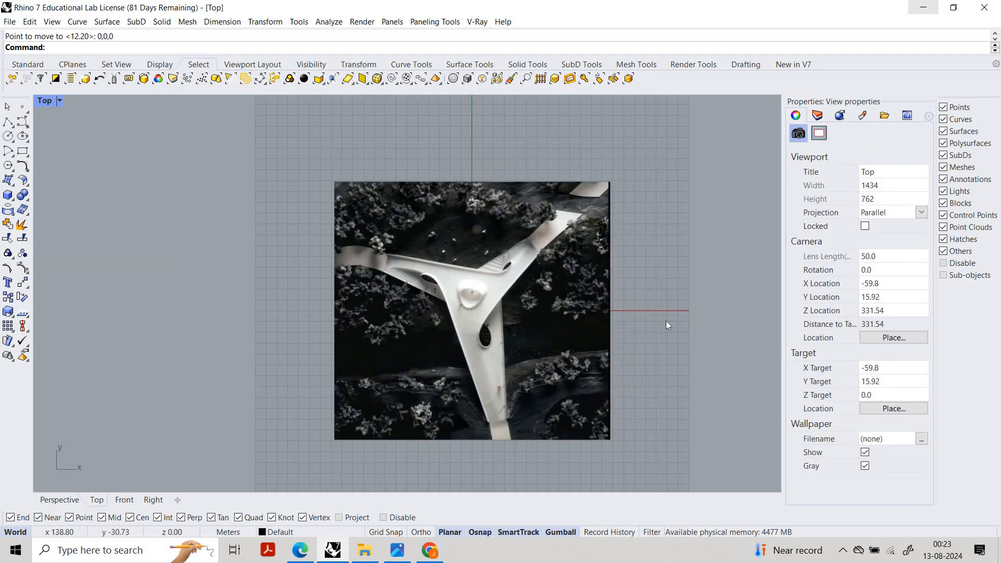
pyautogui.click(587, 300)
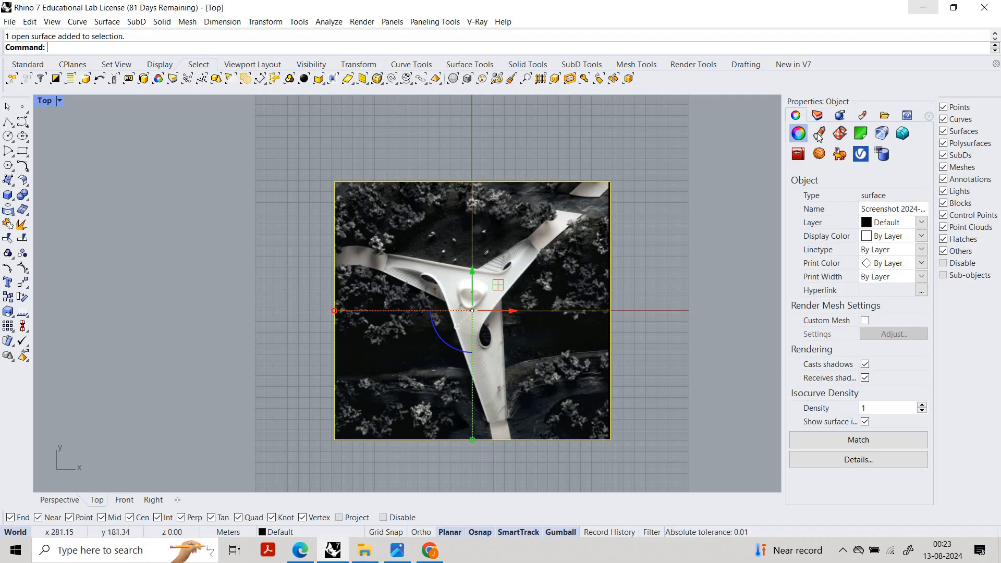
pyautogui.scroll(-1, 861, 426)
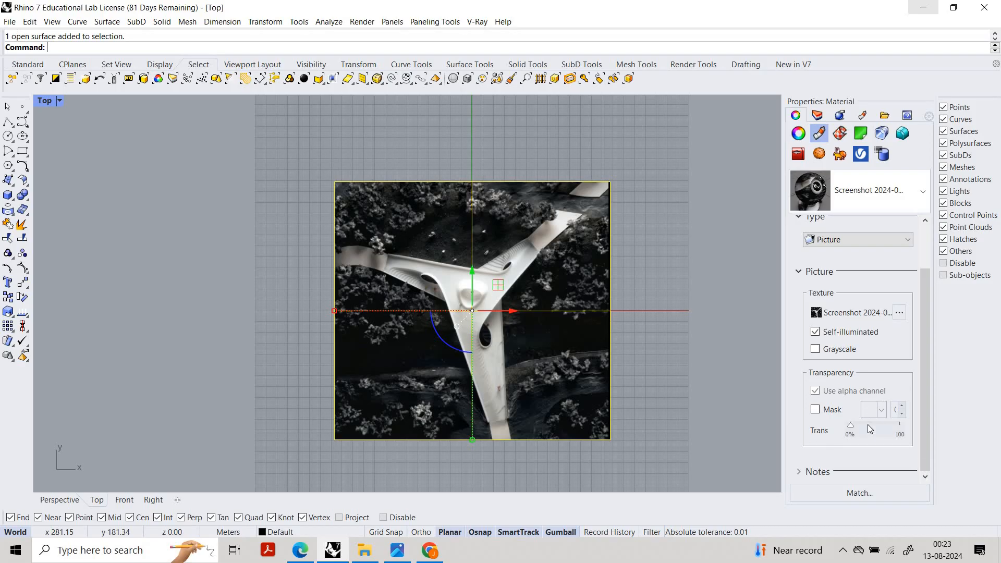
pyautogui.click(868, 425)
pyautogui.moveTo(869, 424); pyautogui.dragTo(872, 424)
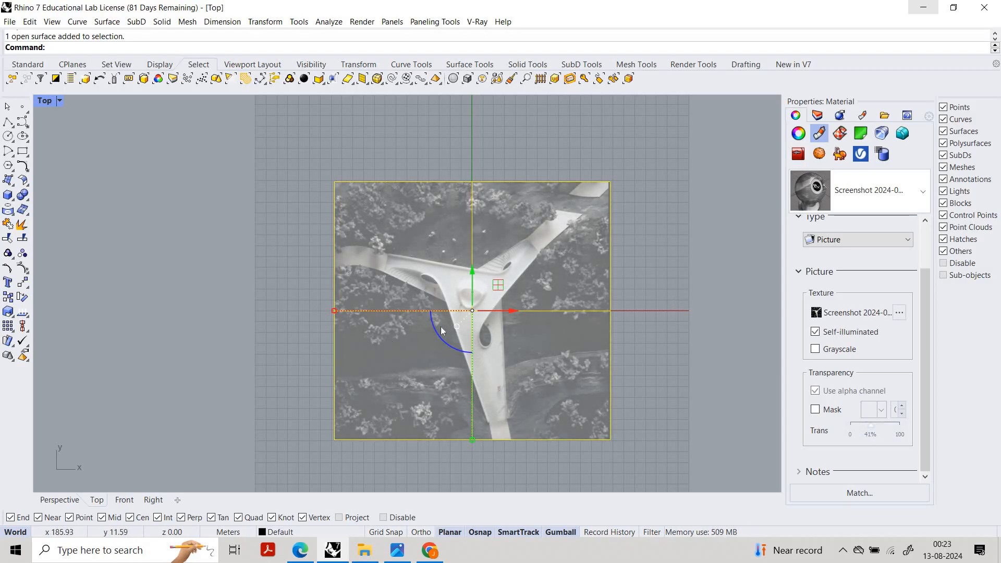
pyautogui.press('Escape')
# Step: Draw a line about 160 m long from the bridge's upper edge down the outer left edge of the lower arm
pyautogui.scroll(5, 518, 283)
pyautogui.scroll(-3, 508, 278)
pyautogui.scroll(3, 508, 278)
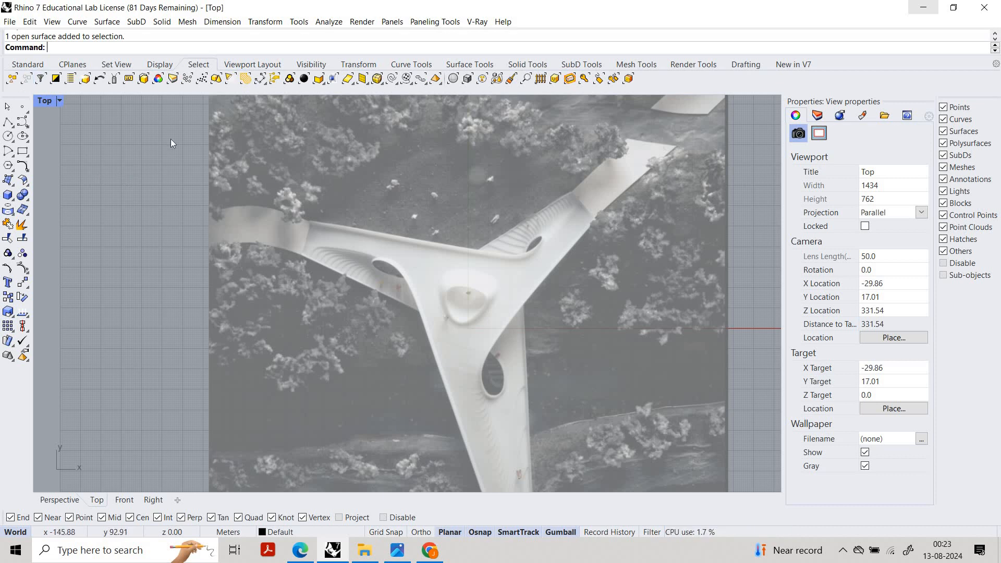
pyautogui.write('Line')
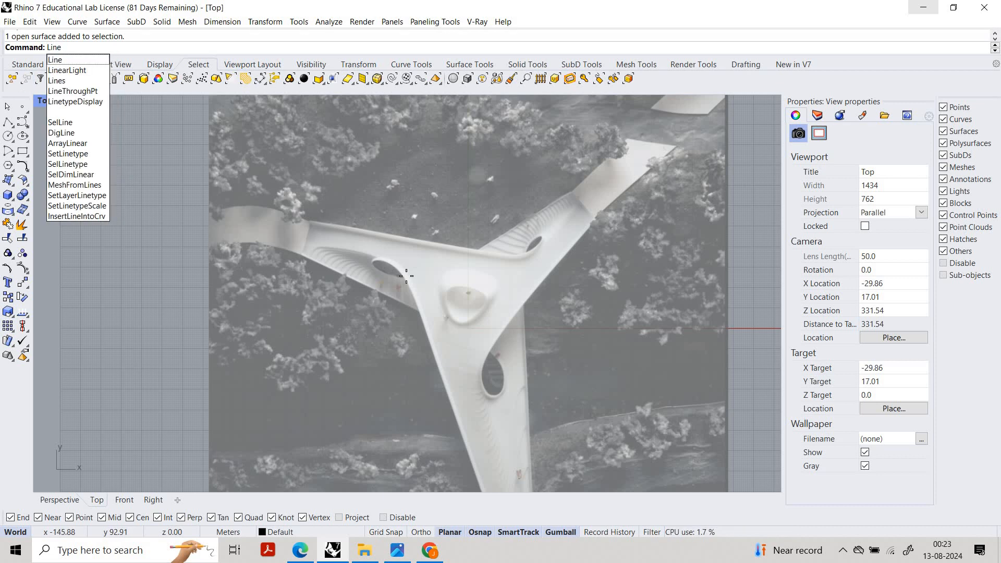
pyautogui.press('Return')
pyautogui.click(391, 235)
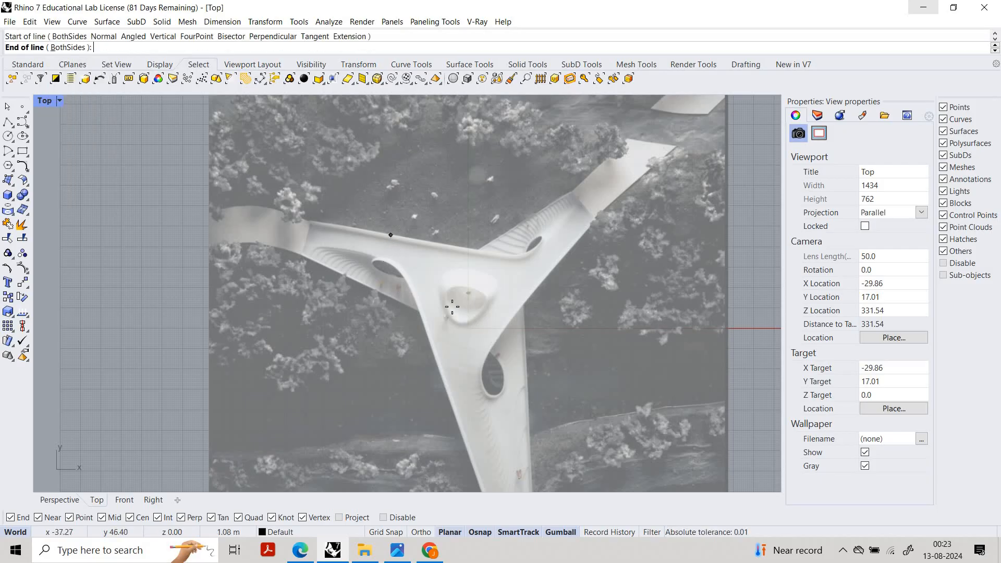
pyautogui.scroll(-3, 521, 347)
pyautogui.scroll(6, 485, 337)
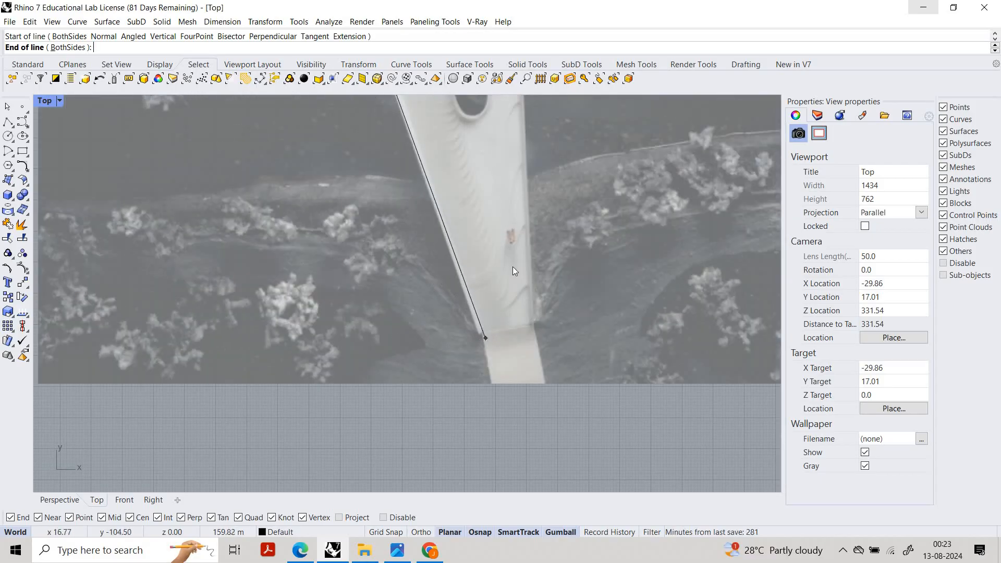
pyautogui.click(512, 268)
# Step: Draw a line about 122 m long from the end of the upper-right arm along its lower edge, crossing the first line
pyautogui.scroll(-3, 521, 245)
pyautogui.scroll(5, 563, 172)
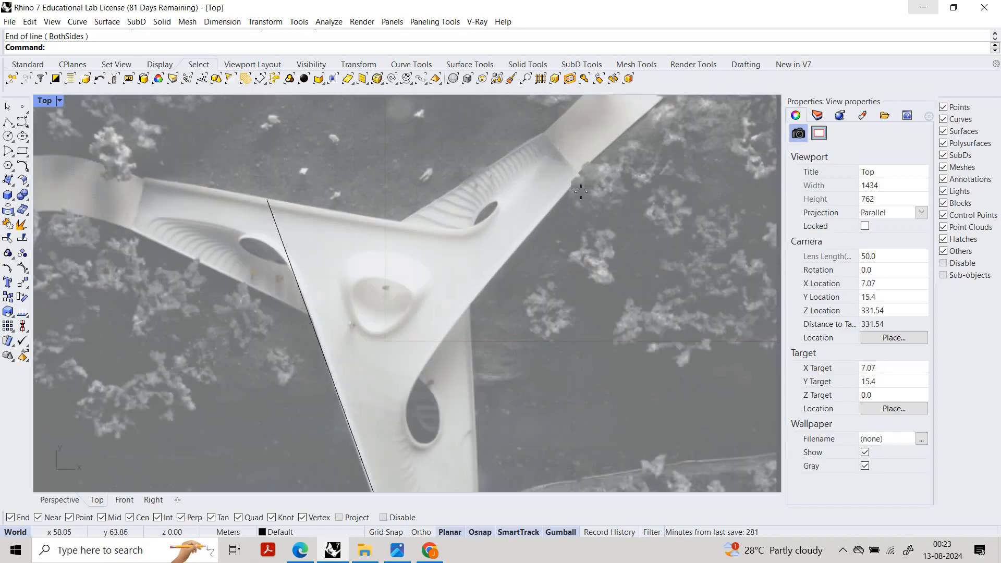
pyautogui.scroll(3, 581, 191)
pyautogui.press('Return')
pyautogui.click(579, 177)
pyautogui.scroll(-4, 585, 172)
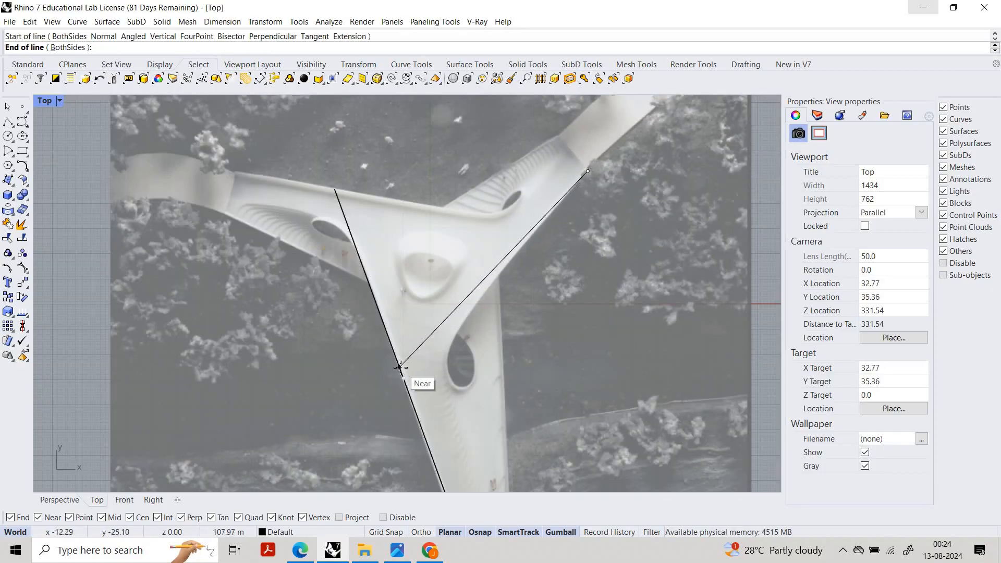
pyautogui.click(373, 391)
pyautogui.moveTo(399, 195); pyautogui.dragTo(430, 298, button='right')
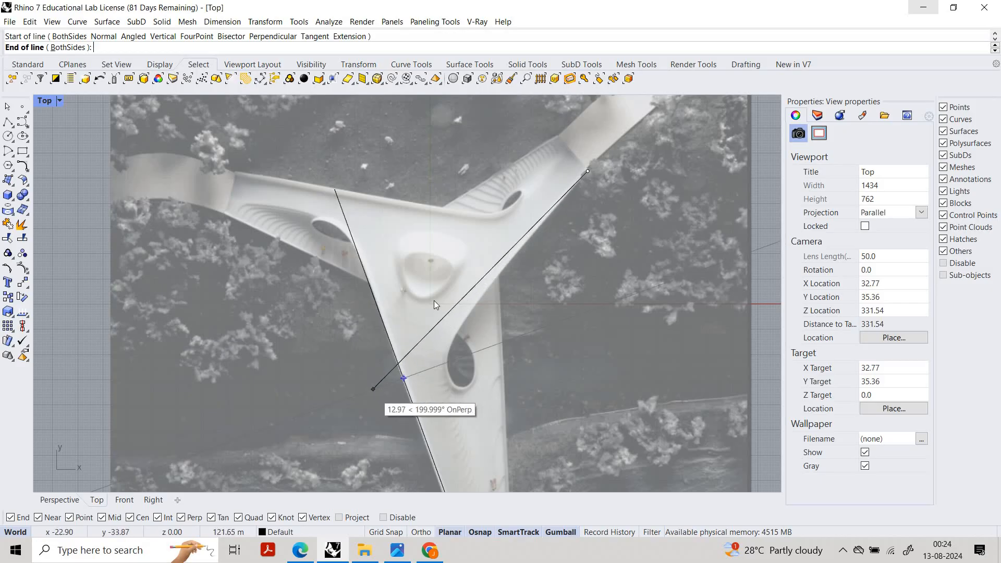
# Step: Draw a line about 127 m long from the end of the left arm along its upper edge, crossing both existing lines
pyautogui.scroll(-2, 430, 298)
pyautogui.scroll(4, 287, 273)
pyautogui.press('Return')
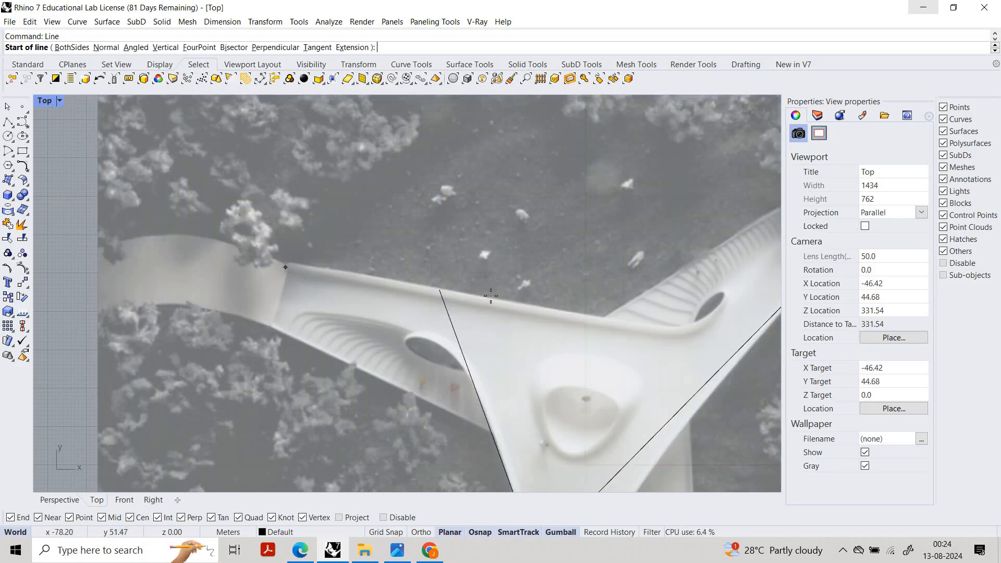
pyautogui.click(285, 271)
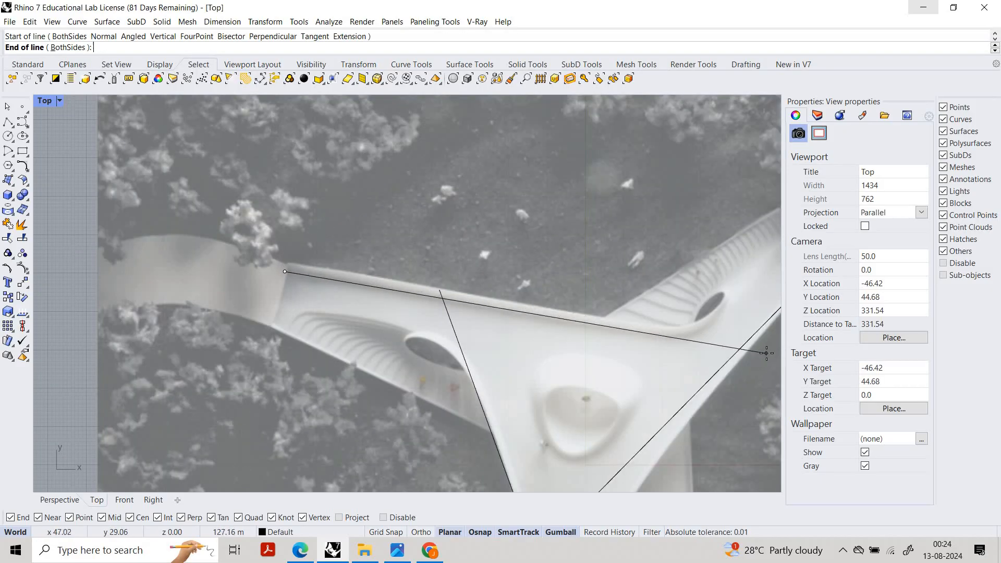
pyautogui.click(767, 353)
pyautogui.scroll(-5, 641, 314)
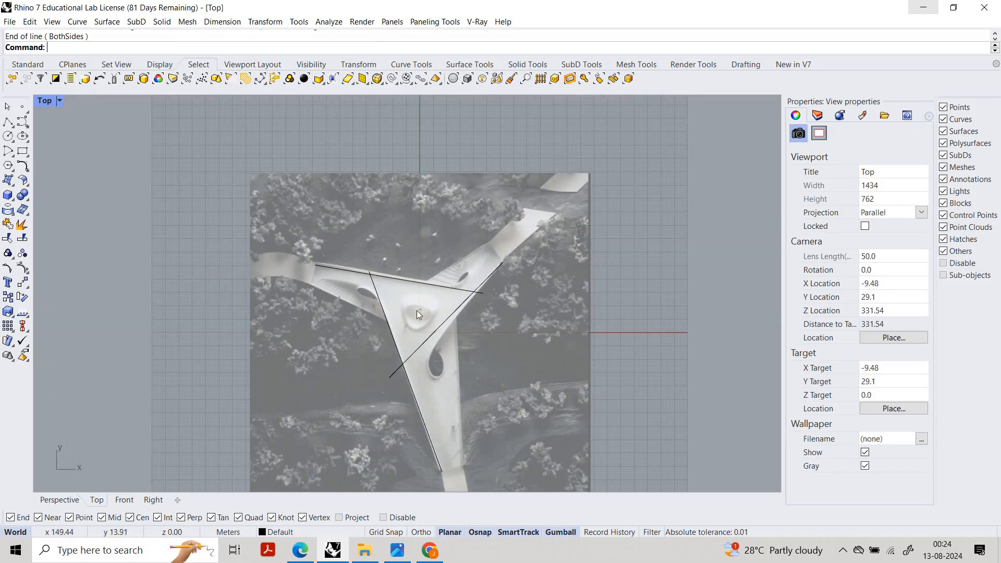
pyautogui.scroll(2, 449, 339)
# Step: Shift the lower end of the upper-right arm's line slightly right and about 4 m down to follow the bridge edge
pyautogui.click(445, 339)
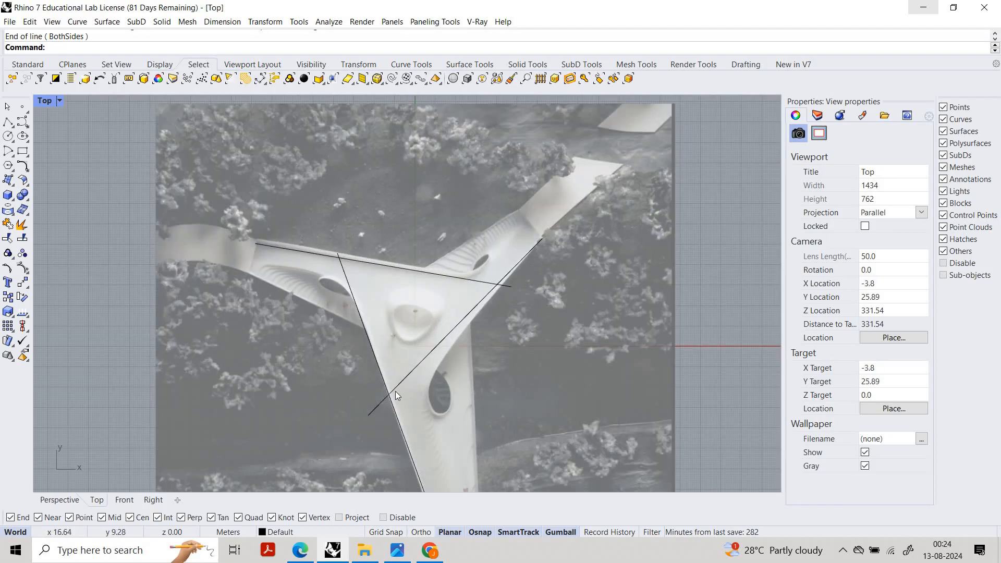
pyautogui.click(367, 415)
pyautogui.moveTo(368, 416); pyautogui.dragTo(411, 419)
pyautogui.moveTo(379, 389); pyautogui.dragTo(379, 397)
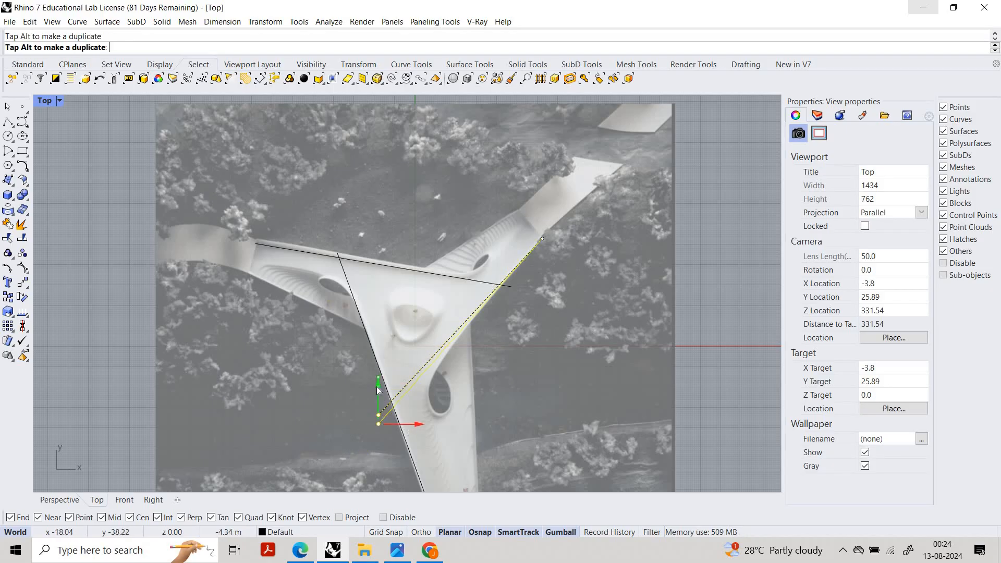
# Step: Move the upper end of the upper-right arm's line about 2 m up to match the bridge edge
pyautogui.click(541, 237)
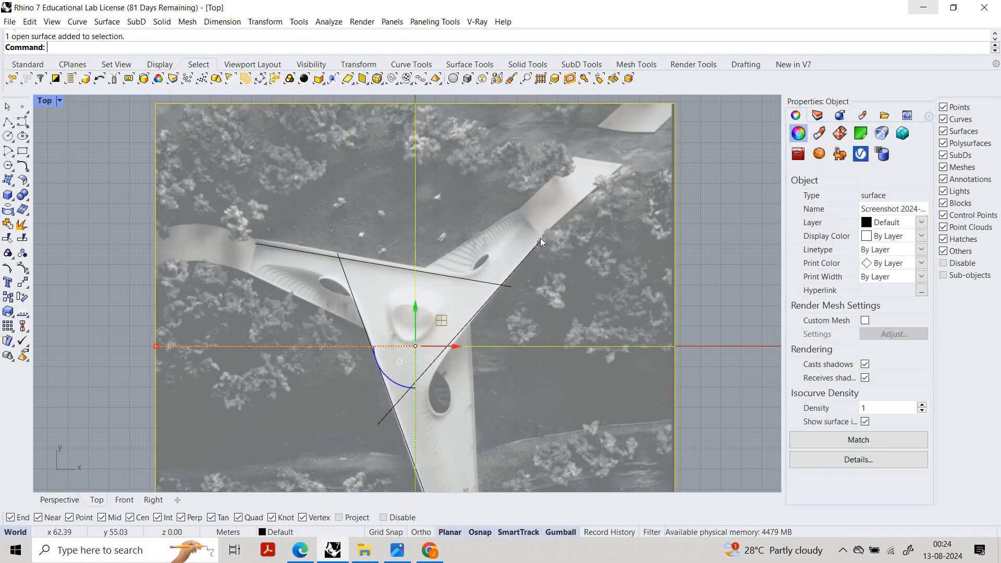
pyautogui.click(542, 242)
pyautogui.click(542, 239)
pyautogui.click(543, 238)
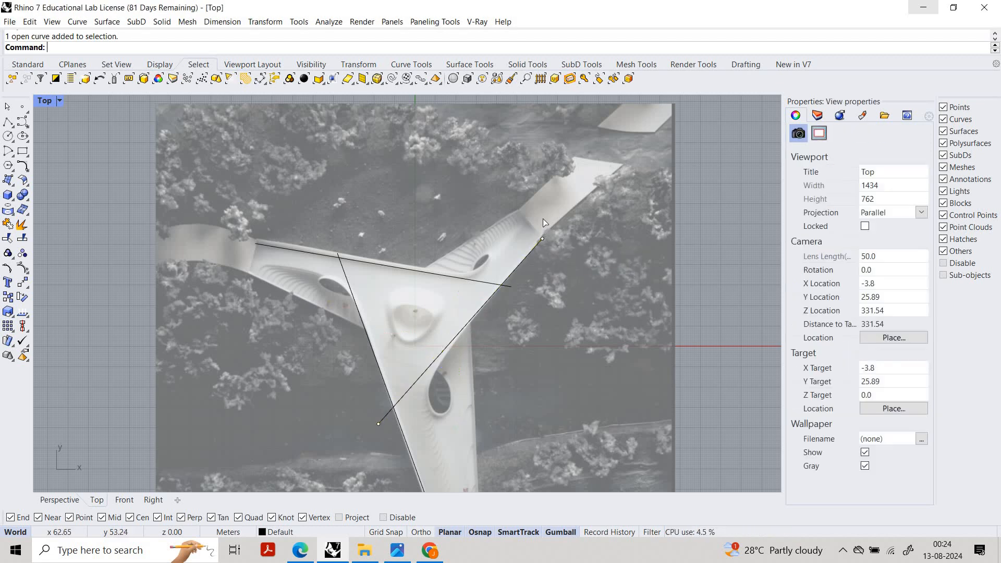
pyautogui.click(543, 238)
pyautogui.moveTo(543, 229); pyautogui.dragTo(544, 225)
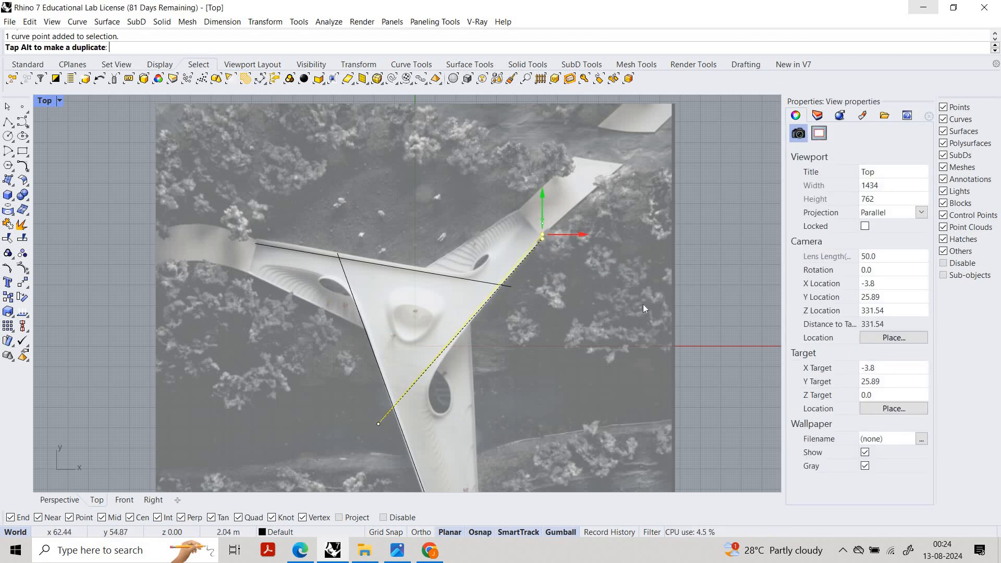
pyautogui.click(643, 304)
pyautogui.middleClick(644, 304)
# Step: Hide the reference picture so that only the three traced lines are shown
pyautogui.click(614, 306)
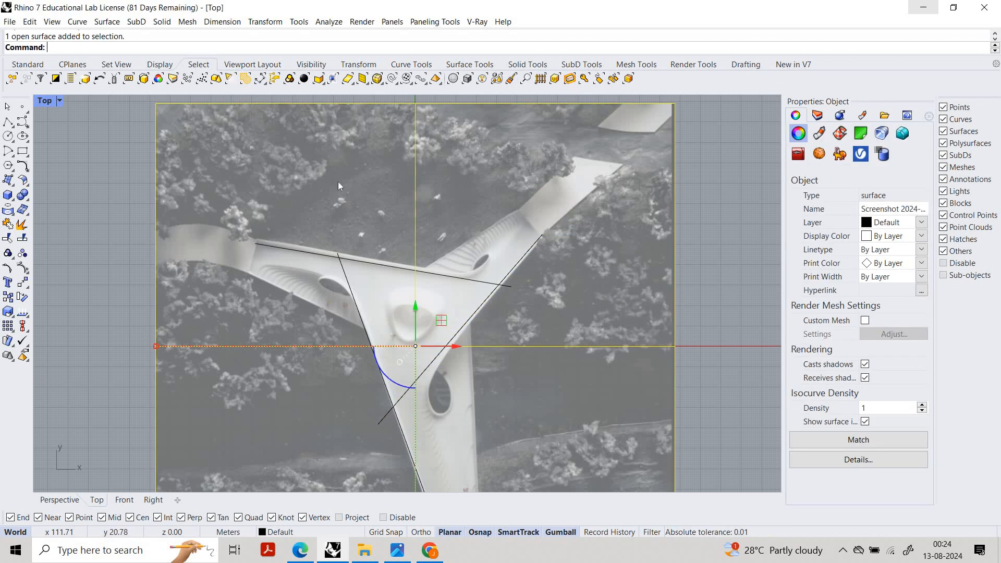
pyautogui.scroll(-8, 521, 256)
pyautogui.moveTo(572, 417); pyautogui.dragTo(326, 178)
pyautogui.scroll(6, 477, 246)
# Step: Trim the overhanging ends of the three lines where they cross, leaving a closed triangle with three arms
pyautogui.doubleClick(482, 248)
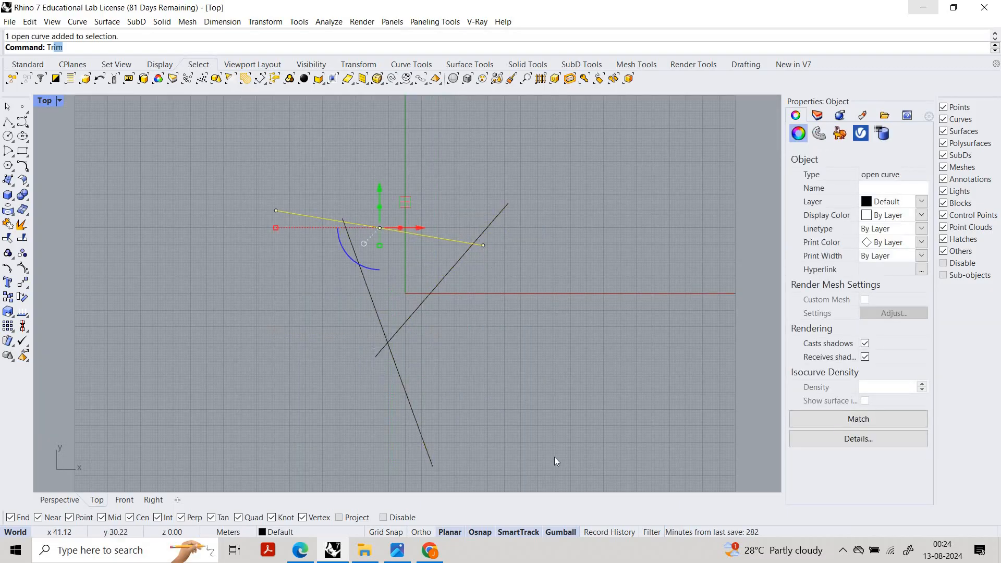
pyautogui.moveTo(555, 456); pyautogui.dragTo(201, 119)
pyautogui.write('Trim')
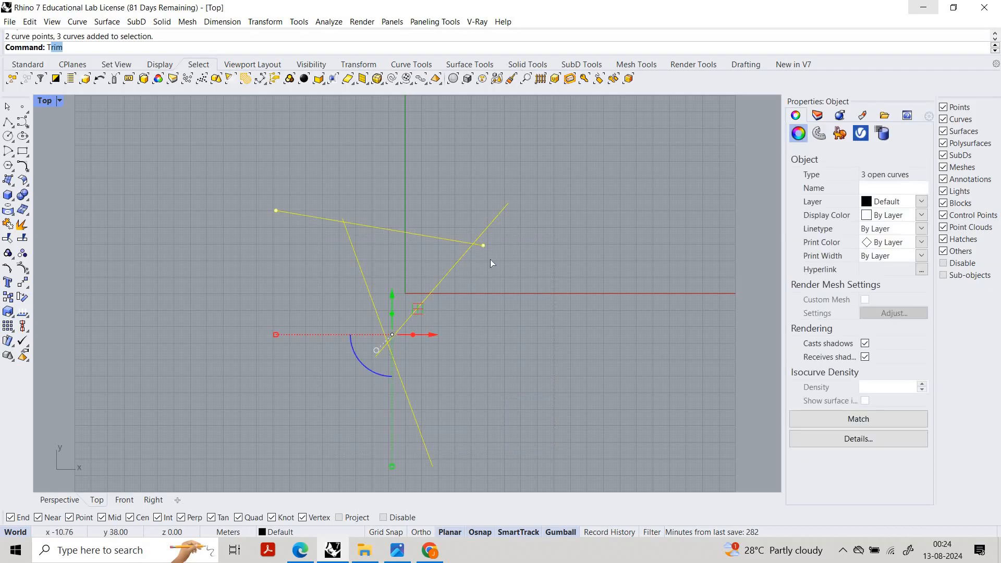
pyautogui.press('Return')
pyautogui.scroll(6, 470, 231)
pyautogui.click(491, 259)
pyautogui.scroll(10, 220, 208)
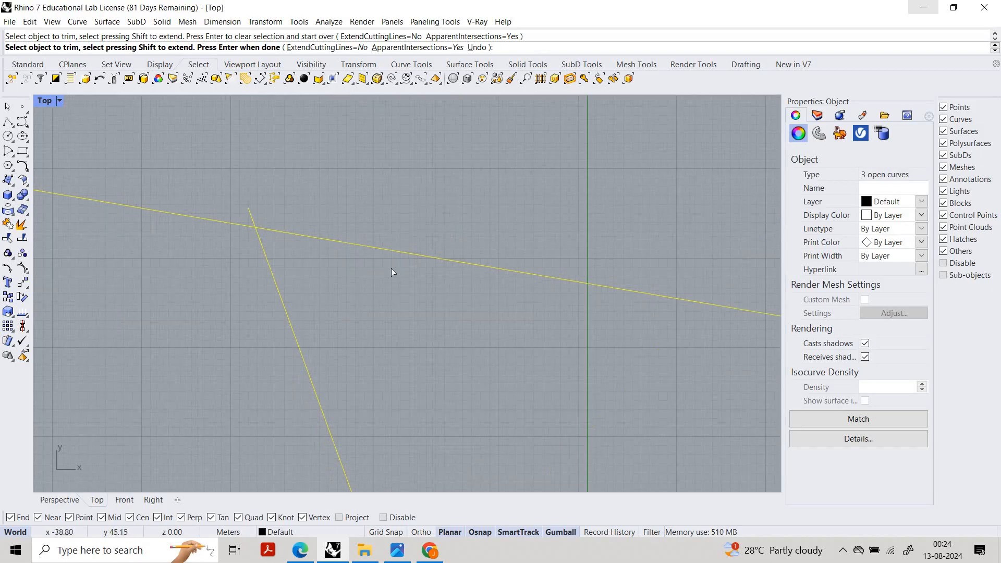
pyautogui.click(251, 218)
pyautogui.scroll(-17, 369, 271)
pyautogui.scroll(8, 355, 404)
pyautogui.click(413, 269)
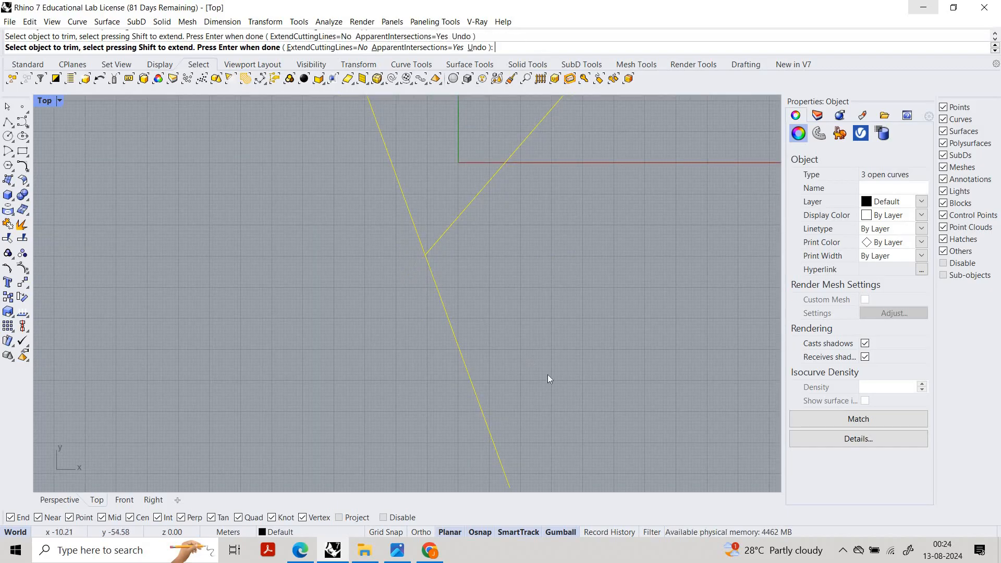
pyautogui.scroll(-12, 425, 350)
pyautogui.press('Return')
# Step: Select all three trimmed lines, maximise the Perspective view and show the SubD tools
pyautogui.moveTo(561, 390); pyautogui.dragTo(271, 167)
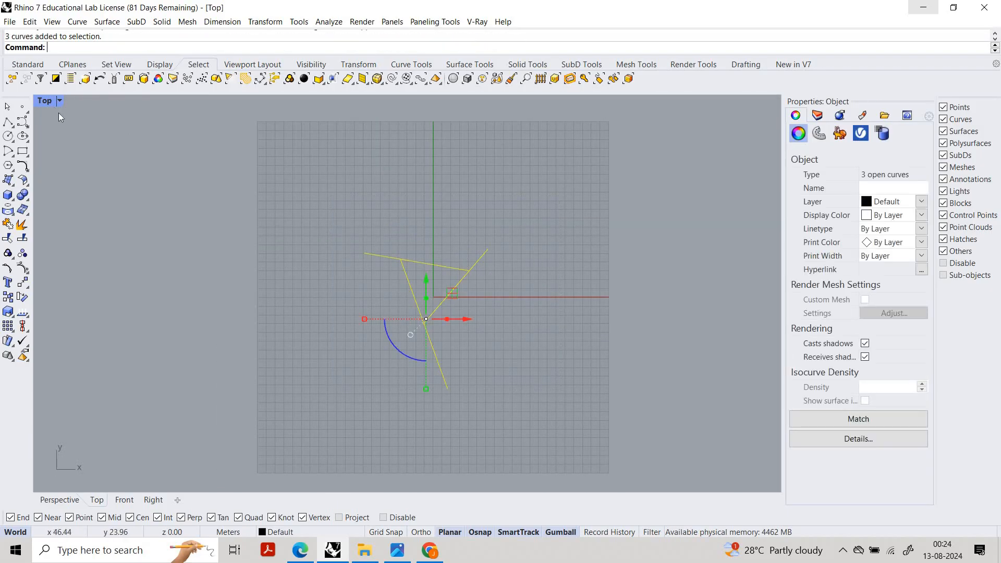
pyautogui.doubleClick(46, 102)
pyautogui.doubleClick(427, 102)
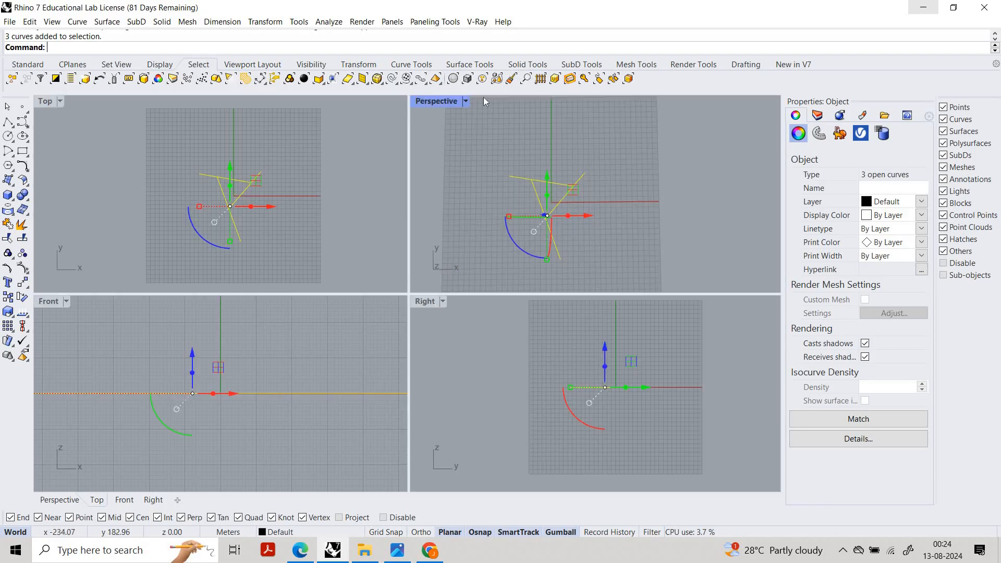
pyautogui.click(578, 64)
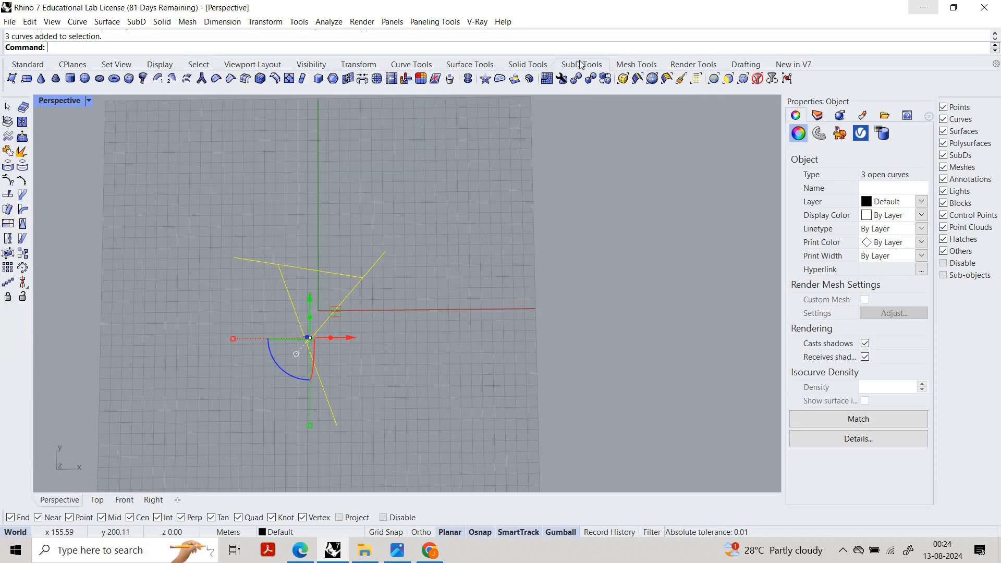
# Step: Try a SubD MultiPipe with radius 30 and 1 strut division along the three lines
pyautogui.click(202, 79)
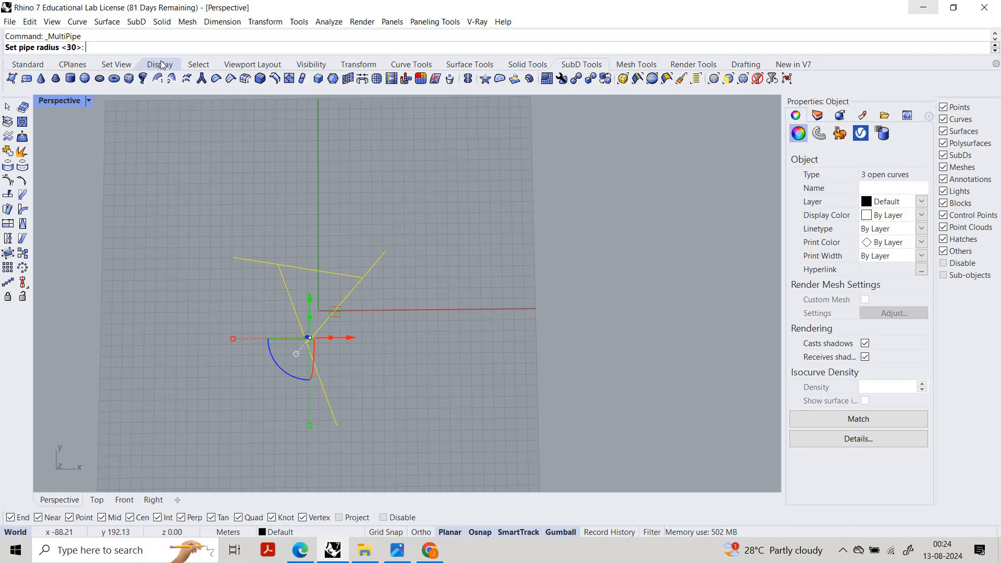
pyautogui.press('Return')
pyautogui.press('Return')
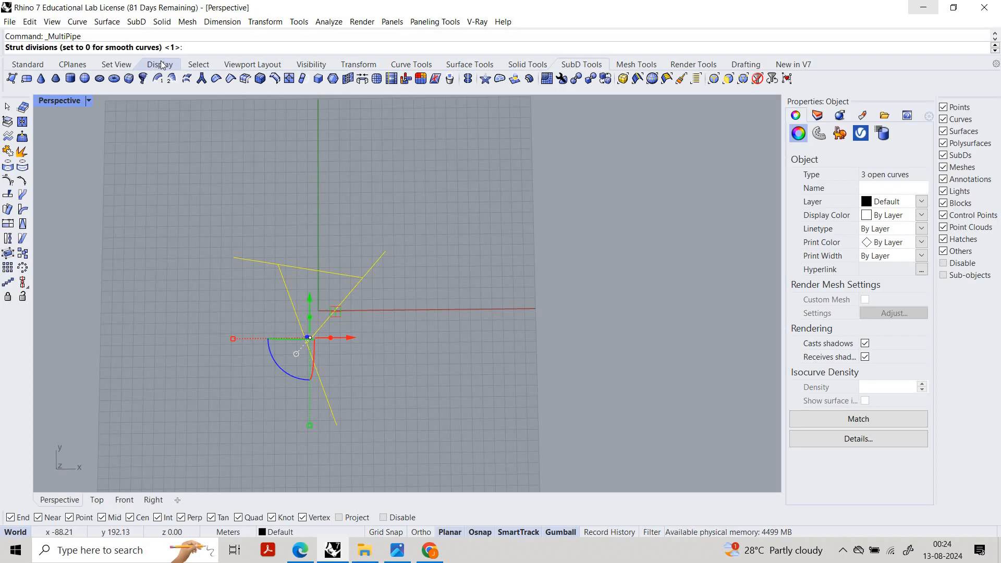
pyautogui.press('Return')
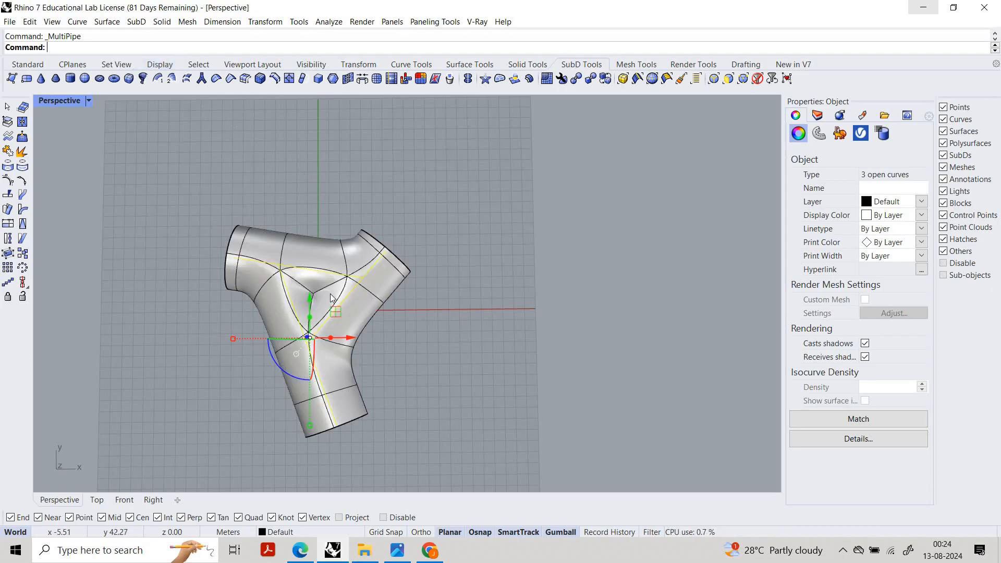
pyautogui.scroll(5, 333, 257)
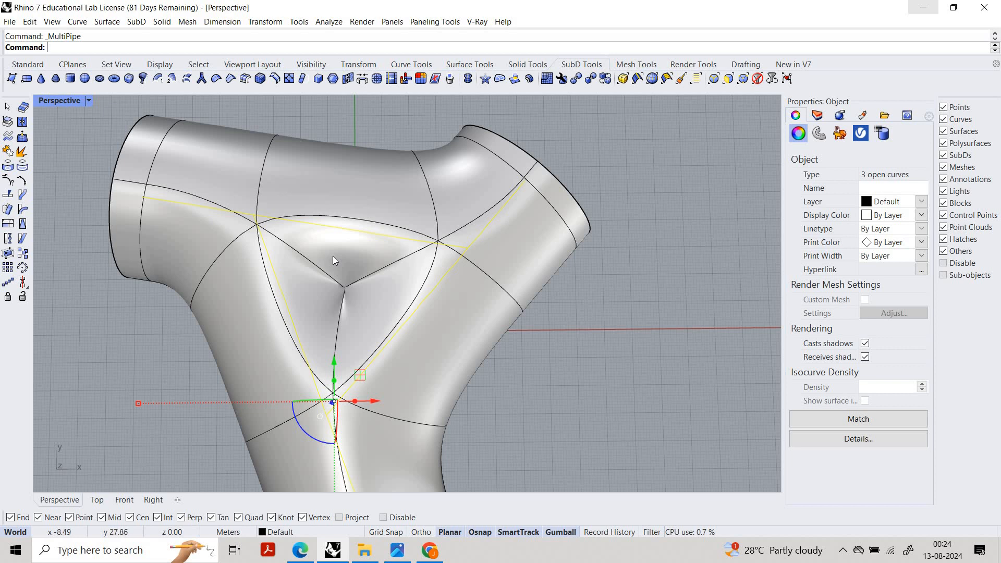
pyautogui.hotkey('ctrl', 'z')
# Step: Create a SubD MultiPipe along the three lines with radius 10 and 1 strut division
pyautogui.press('Return')
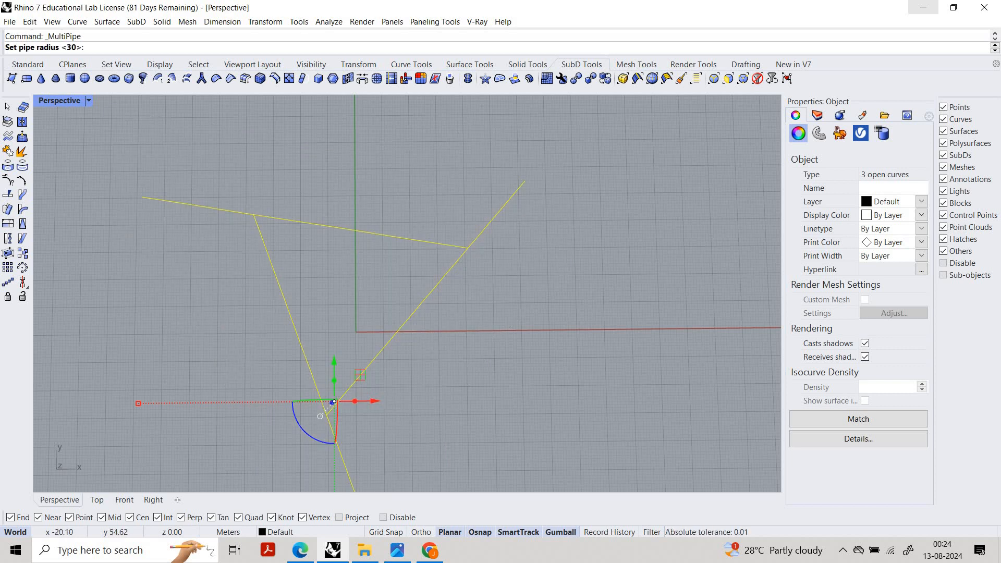
pyautogui.write('10')
pyautogui.press('Return')
pyautogui.press('Return')
pyautogui.press('Return')
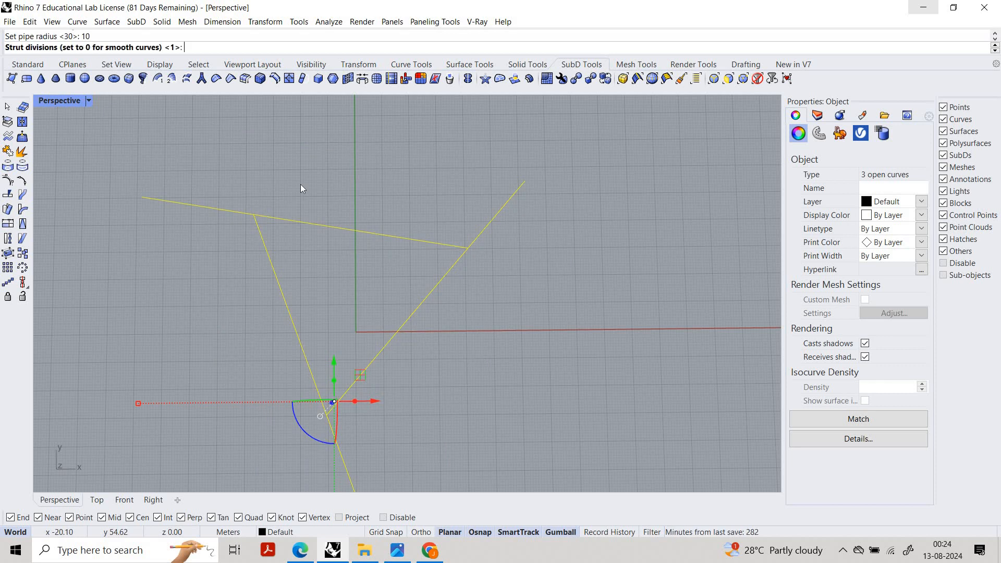
pyautogui.click(438, 278)
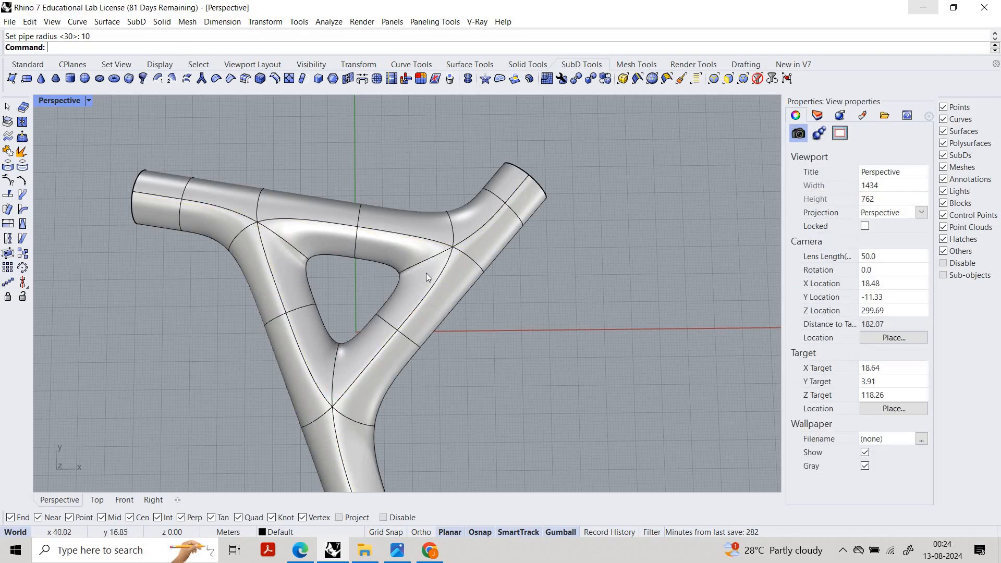
# Step: Add creases to the outer side edges running along all three arms of the piped SubD
pyautogui.scroll(-9, 404, 291)
pyautogui.click(411, 405)
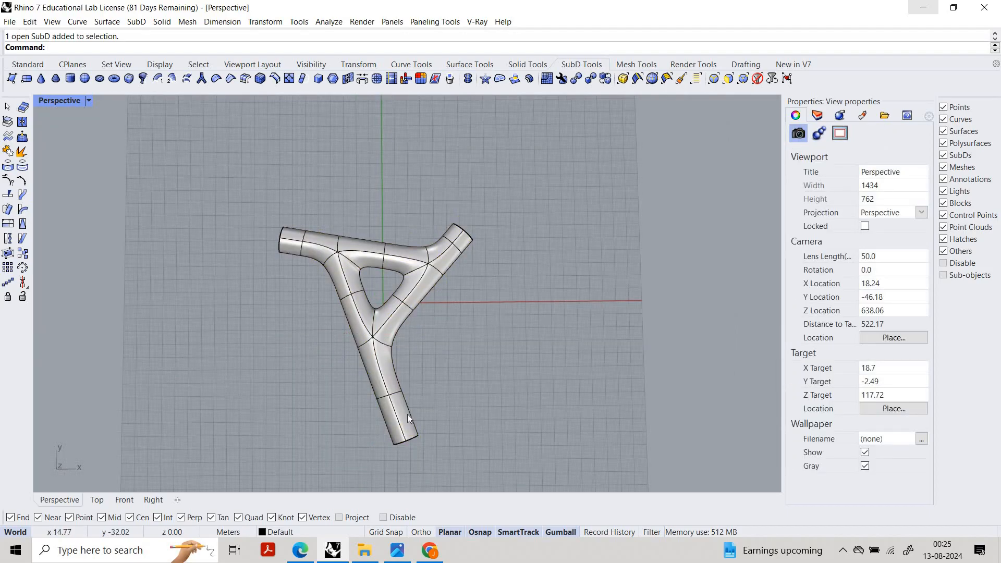
pyautogui.scroll(6, 408, 414)
pyautogui.keyDown('ctrl'); pyautogui.keyDown('shift'); pyautogui.click(386, 352); pyautogui.keyUp('shift'); pyautogui.keyUp('ctrl')
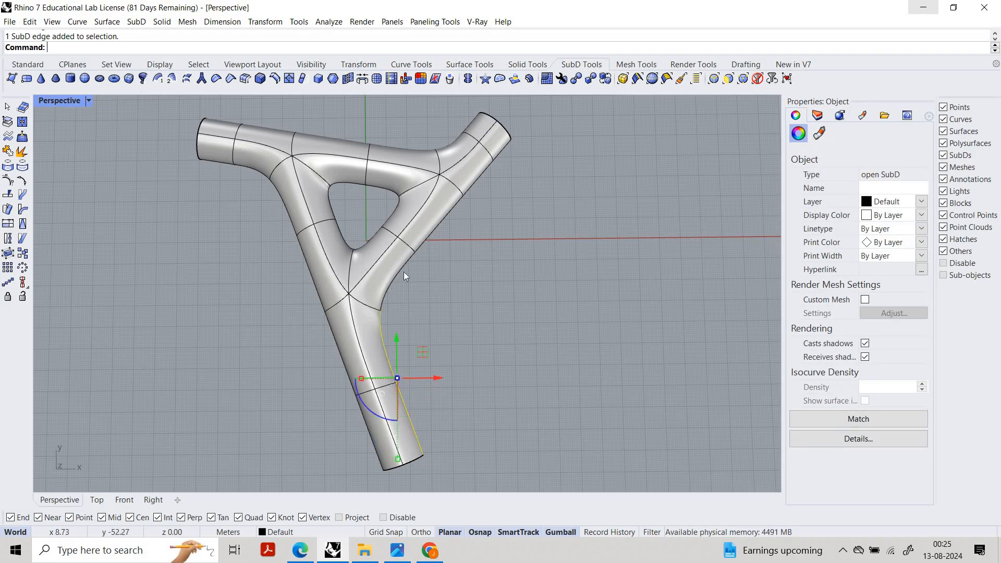
pyautogui.keyDown('ctrl'); pyautogui.keyDown('shift'); pyautogui.click(436, 227); pyautogui.keyUp('shift'); pyautogui.keyUp('ctrl')
pyautogui.keyDown('ctrl'); pyautogui.keyDown('shift'); pyautogui.click(480, 171); pyautogui.keyUp('shift'); pyautogui.keyUp('ctrl')
pyautogui.keyDown('ctrl'); pyautogui.keyDown('shift'); pyautogui.click(502, 152); pyautogui.keyUp('shift'); pyautogui.keyUp('ctrl')
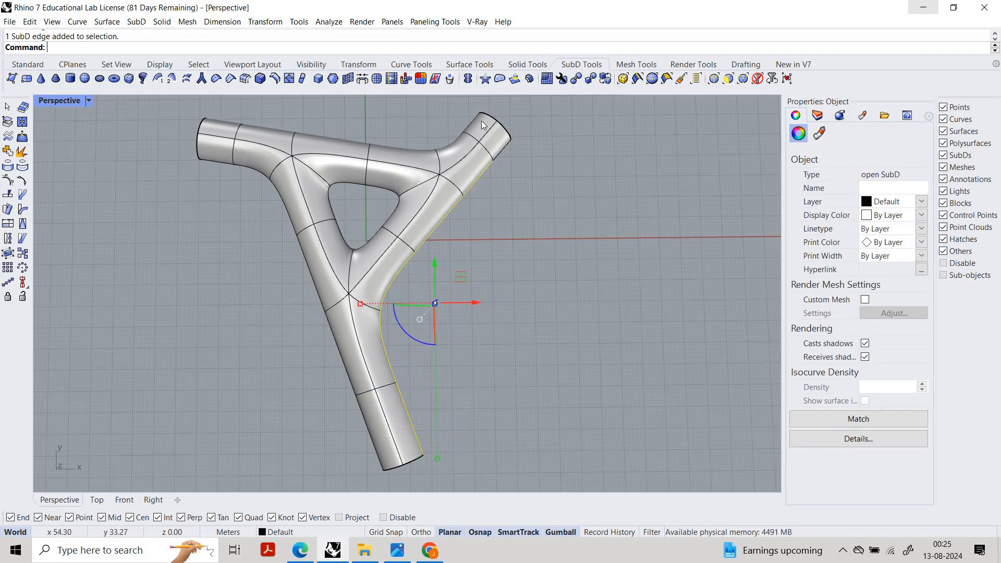
pyautogui.keyDown('ctrl'); pyautogui.keyDown('shift'); pyautogui.click(448, 137); pyautogui.keyUp('shift'); pyautogui.keyUp('ctrl')
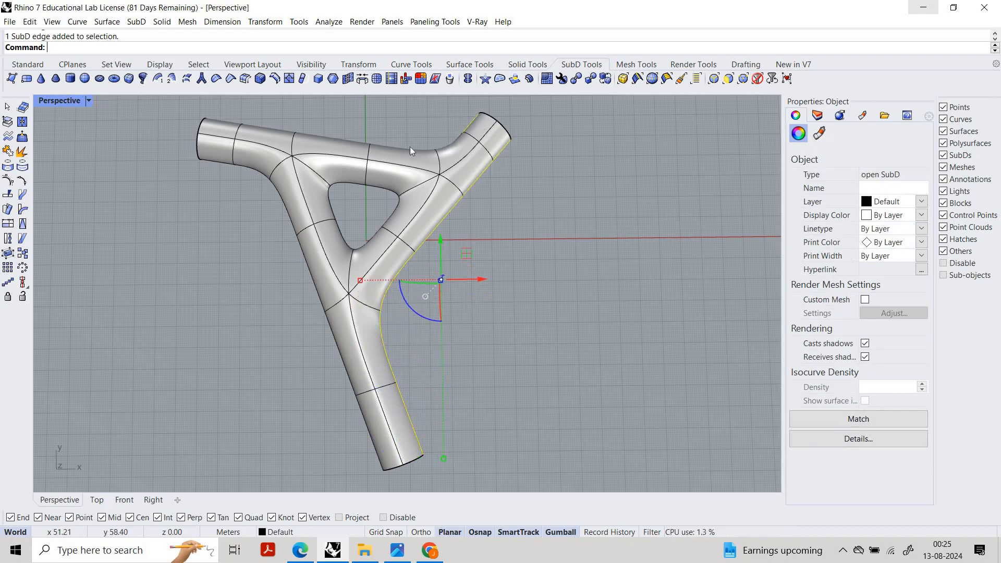
pyautogui.keyDown('ctrl'); pyautogui.keyDown('shift'); pyautogui.click(324, 137); pyautogui.keyUp('shift'); pyautogui.keyUp('ctrl')
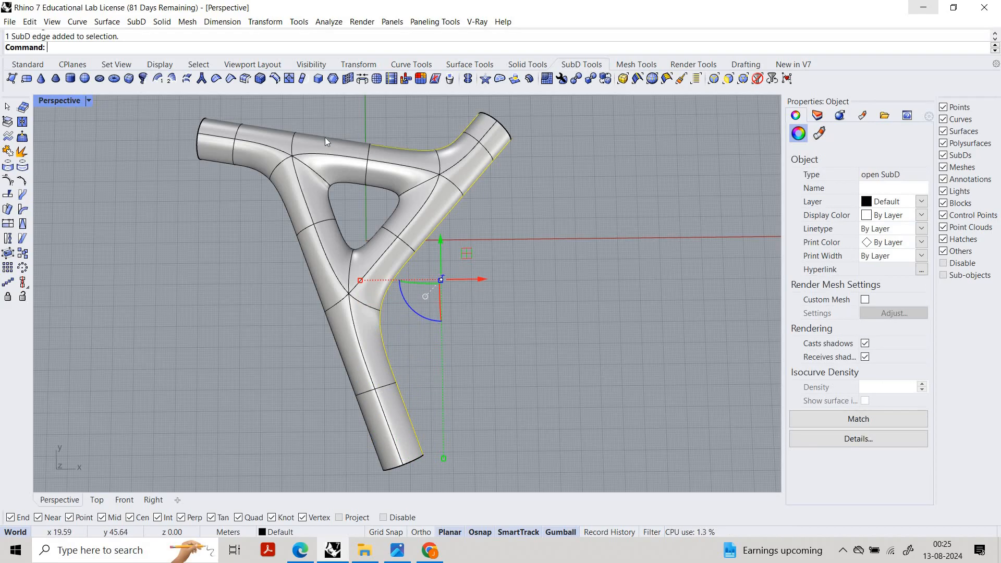
pyautogui.keyDown('ctrl'); pyautogui.keyDown('shift'); pyautogui.click(245, 126); pyautogui.keyUp('shift'); pyautogui.keyUp('ctrl')
pyautogui.keyDown('ctrl'); pyautogui.keyDown('shift'); pyautogui.click(218, 121); pyautogui.keyUp('shift'); pyautogui.keyUp('ctrl')
pyautogui.keyDown('ctrl'); pyautogui.keyDown('shift'); pyautogui.click(254, 171); pyautogui.keyUp('shift'); pyautogui.keyUp('ctrl')
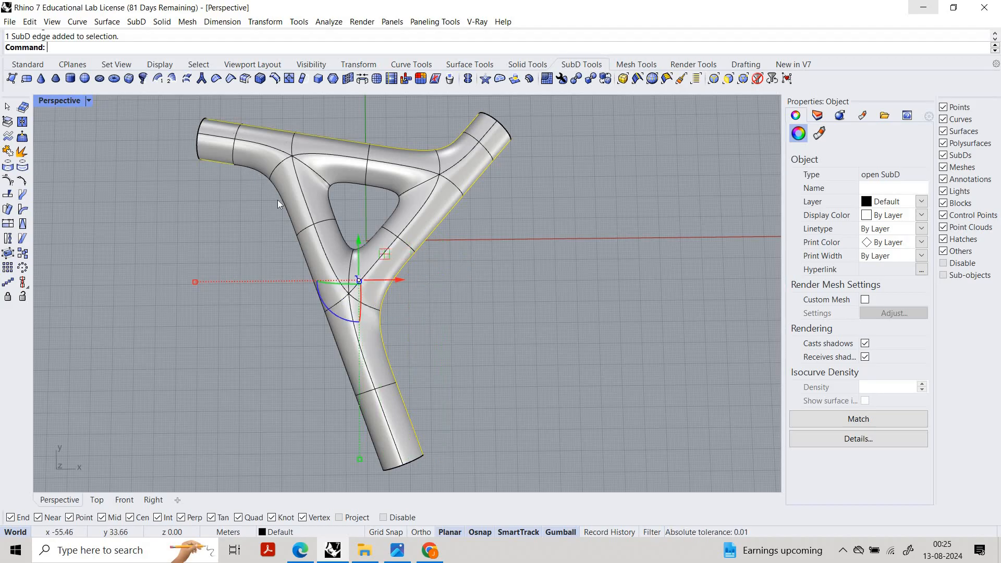
pyautogui.keyDown('ctrl'); pyautogui.keyDown('shift'); pyautogui.click(308, 267); pyautogui.keyUp('shift'); pyautogui.keyUp('ctrl')
pyautogui.keyDown('ctrl'); pyautogui.keyDown('shift'); pyautogui.click(333, 336); pyautogui.keyUp('shift'); pyautogui.keyUp('ctrl')
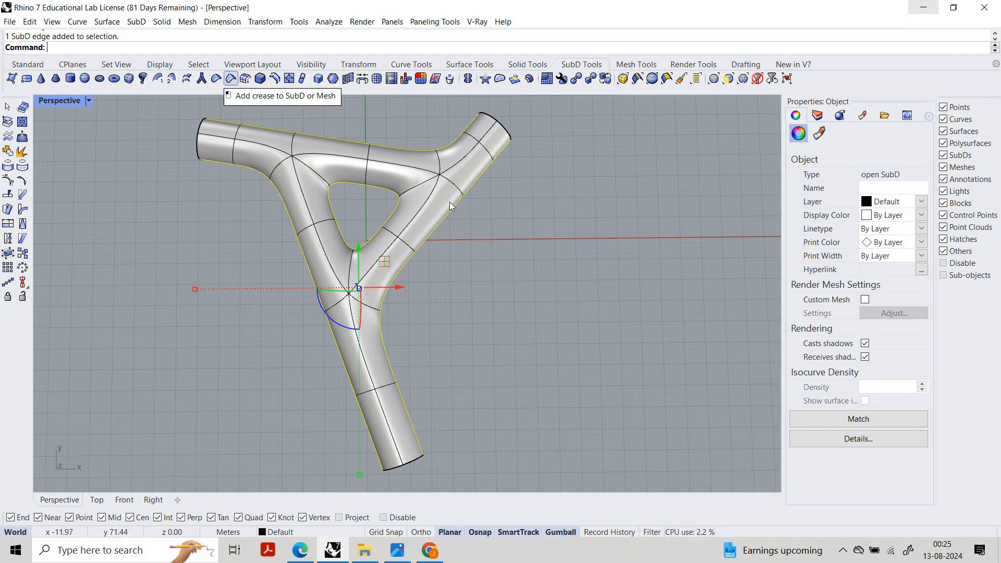
pyautogui.click(230, 79)
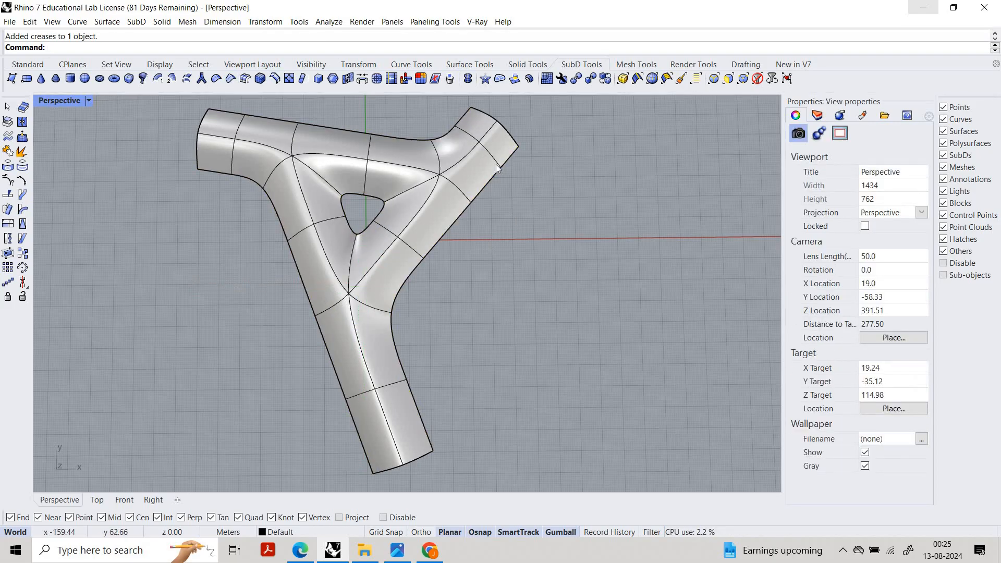
# Step: Delete the lower half of the piped SubD by window-selecting its faces below the ground line in the Right view
pyautogui.hotkey('ctrl', 'm')
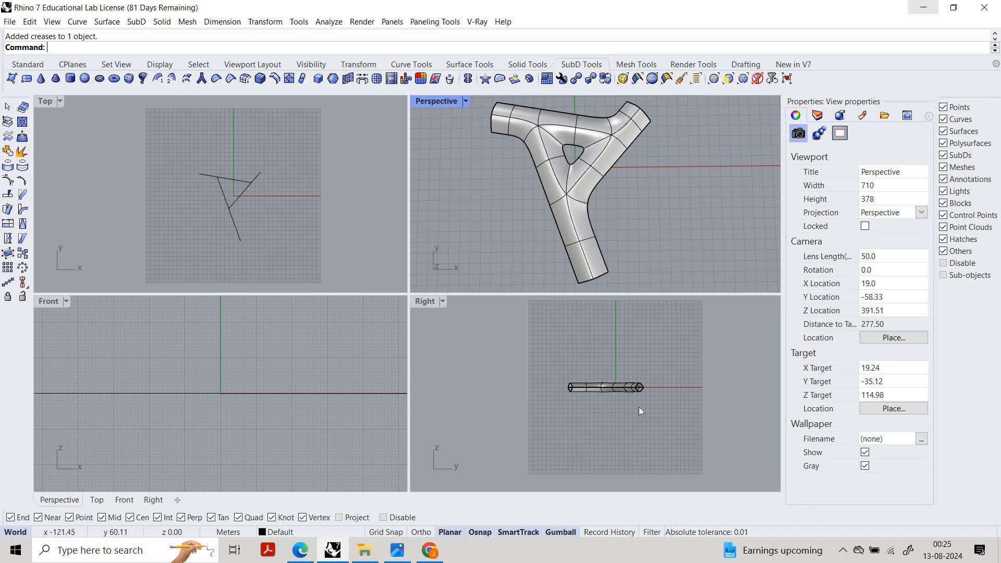
pyautogui.click(620, 364)
pyautogui.scroll(3, 681, 401)
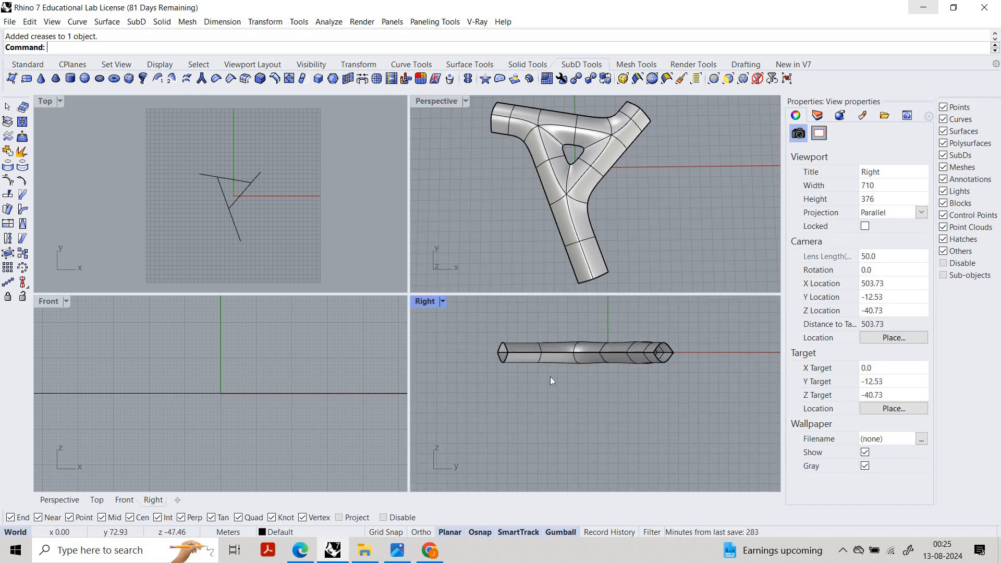
pyautogui.keyDown('ctrl'); pyautogui.keyDown('shift'); pyautogui.moveTo(688, 402); pyautogui.dragTo(492, 359); pyautogui.keyUp('shift'); pyautogui.keyUp('ctrl')
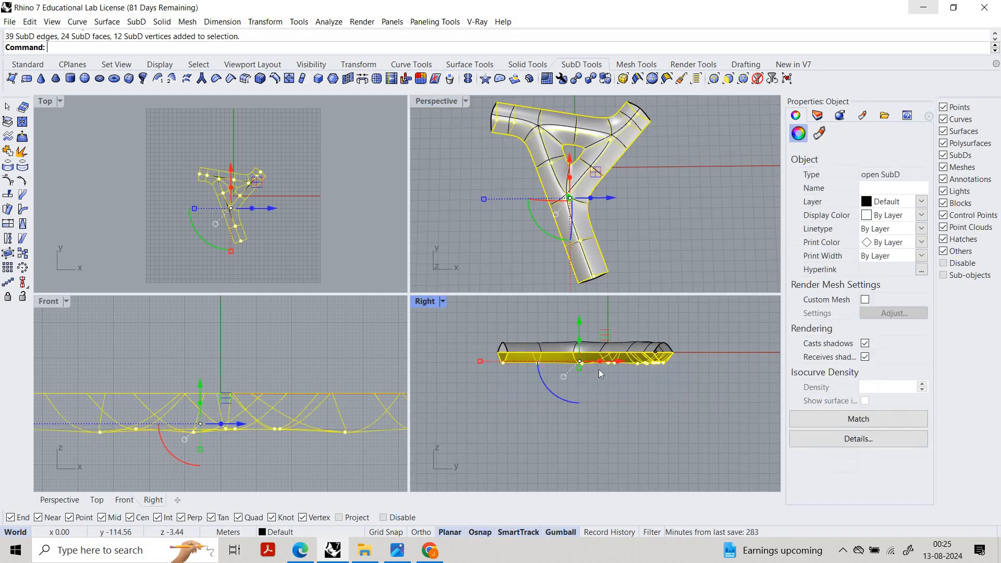
pyautogui.press('Delete')
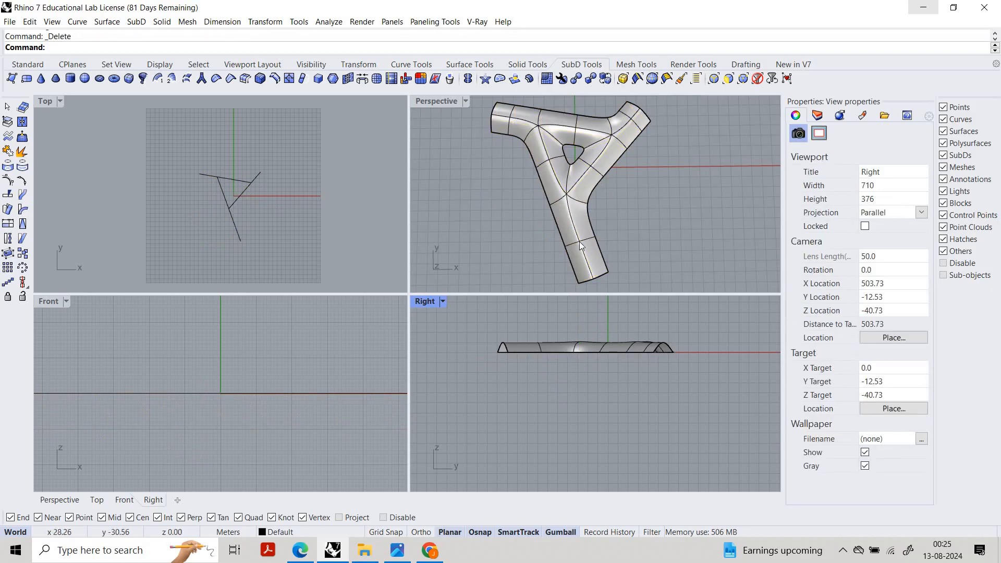
# Step: Try moving a side portion of the lower arm with the gumball in the Perspective view
pyautogui.scroll(3, 596, 236)
pyautogui.keyDown('ctrl'); pyautogui.keyDown('shift'); pyautogui.click(595, 233); pyautogui.keyUp('shift'); pyautogui.keyUp('ctrl')
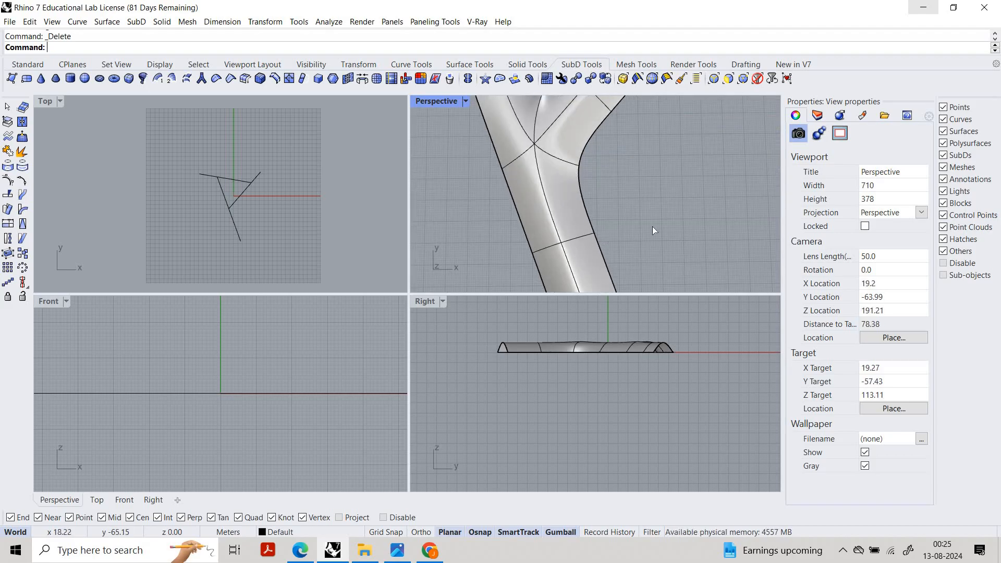
pyautogui.moveTo(730, 207); pyautogui.dragTo(729, 198)
pyautogui.hotkey('ctrl', 'z')
pyautogui.scroll(-4, 626, 218)
pyautogui.scroll(-4, 563, 165)
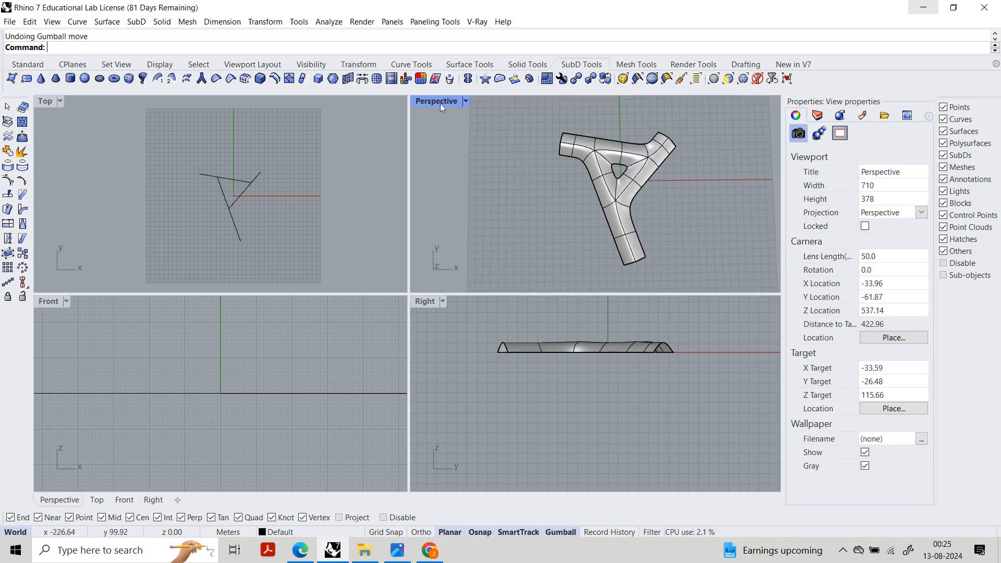
# Step: Maximise the Perspective view, tilt it to show the shell from the side, and turn on the SubD's control points
pyautogui.doubleClick(441, 103)
pyautogui.moveTo(547, 214)
pyautogui.mouseDown(button='right')
pyautogui.moveTo(553, 232)
pyautogui.moveTo(509, 347)
pyautogui.moveTo(549, 231)
pyautogui.mouseUp(button='right')
pyautogui.click(550, 230)
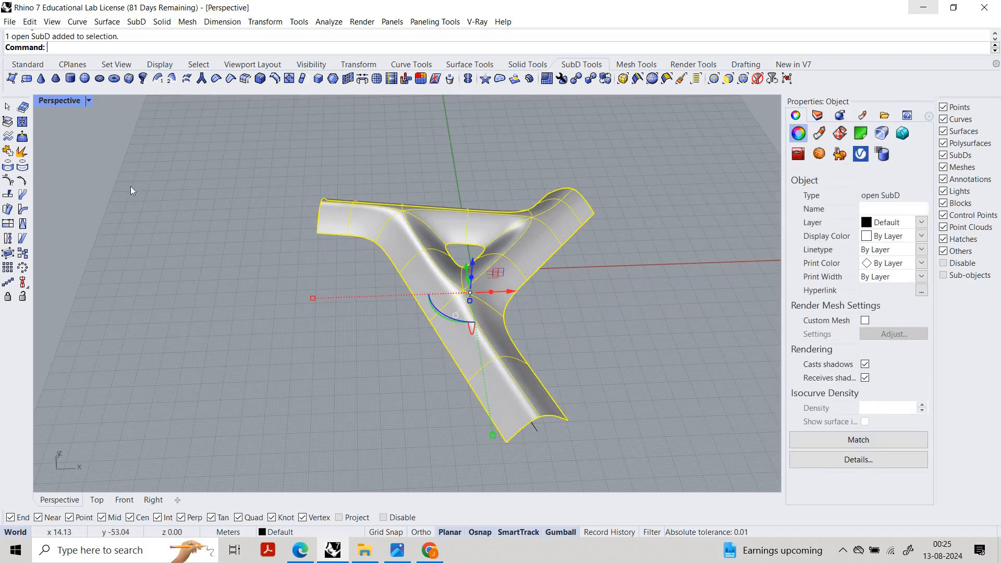
pyautogui.click(8, 181)
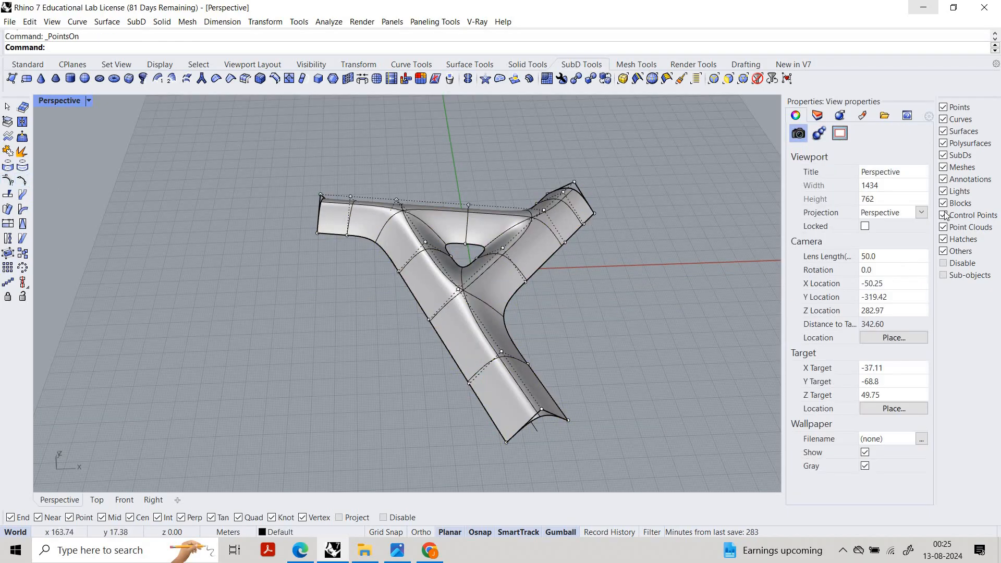
# Step: Restrict the selection filter to control points only, excluding every other object type
pyautogui.click(943, 107)
pyautogui.click(943, 118)
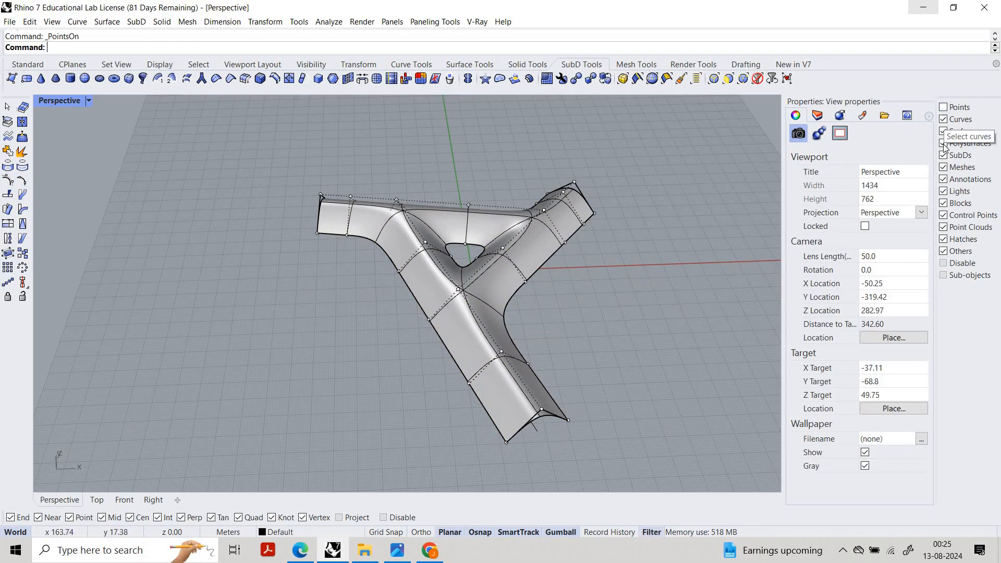
pyautogui.click(943, 131)
pyautogui.click(944, 143)
pyautogui.click(943, 154)
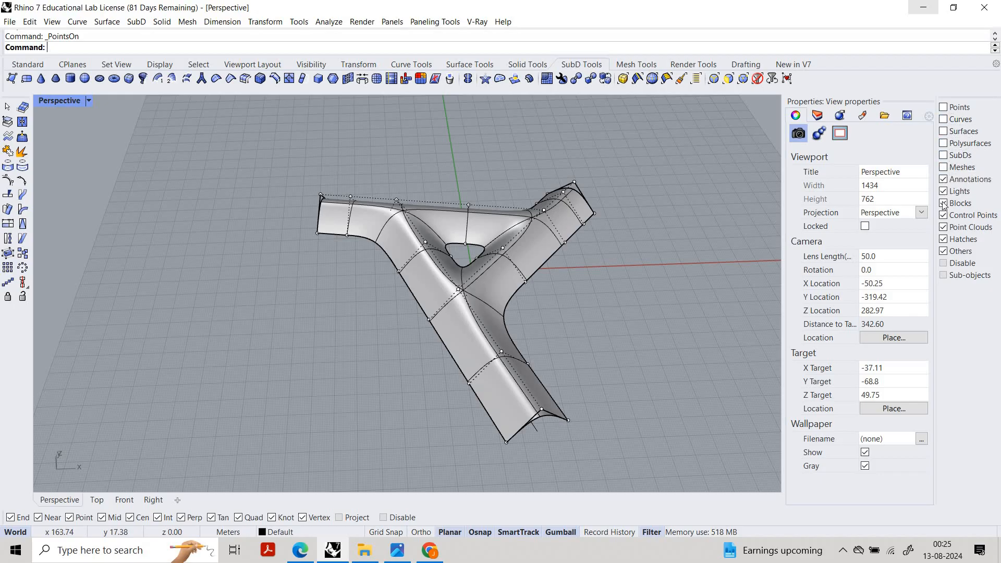
pyautogui.click(944, 179)
pyautogui.click(943, 191)
pyautogui.click(943, 203)
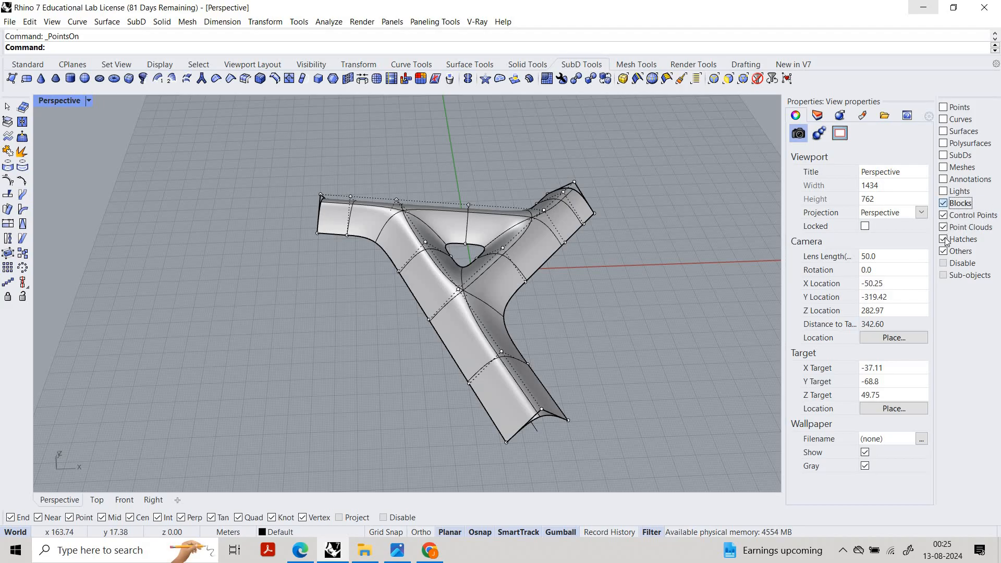
pyautogui.click(944, 227)
pyautogui.click(944, 239)
pyautogui.click(944, 251)
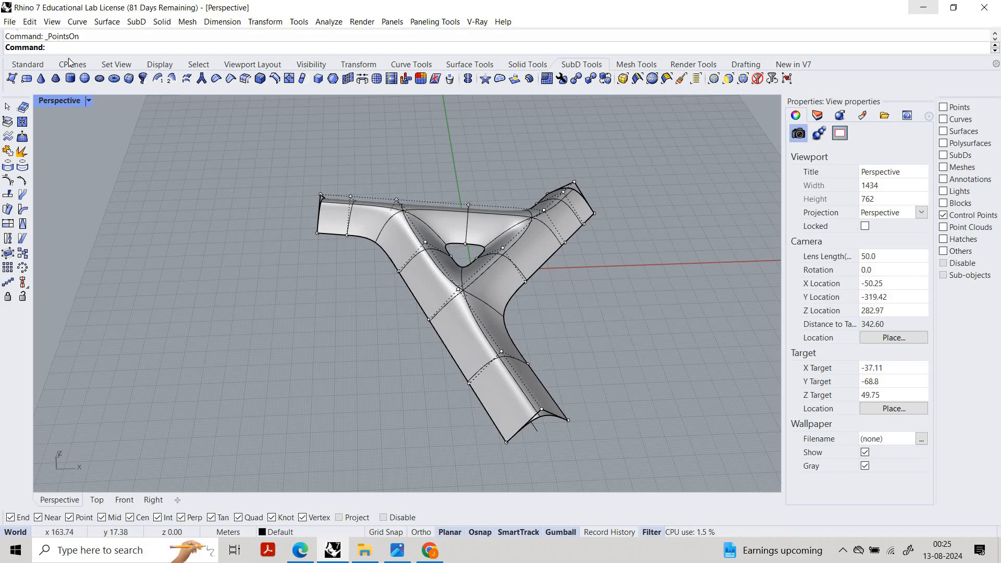
pyautogui.write('Sel')
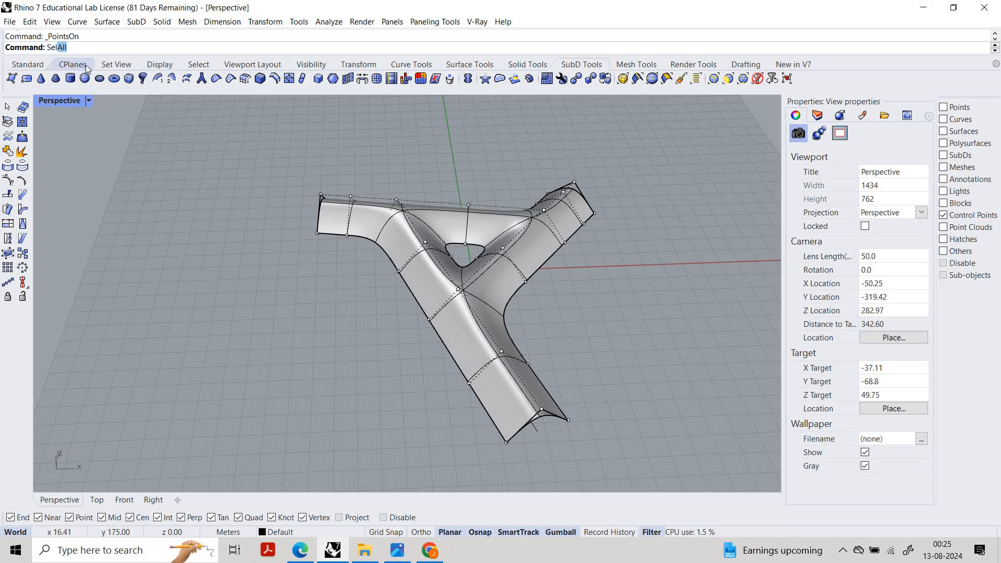
pyautogui.write('ectionFilter')
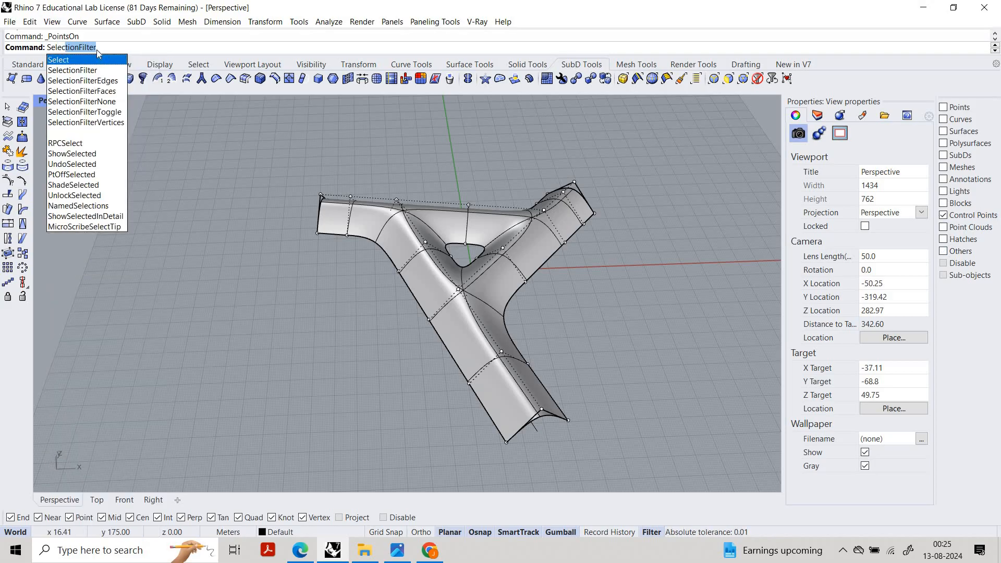
pyautogui.press('Escape')
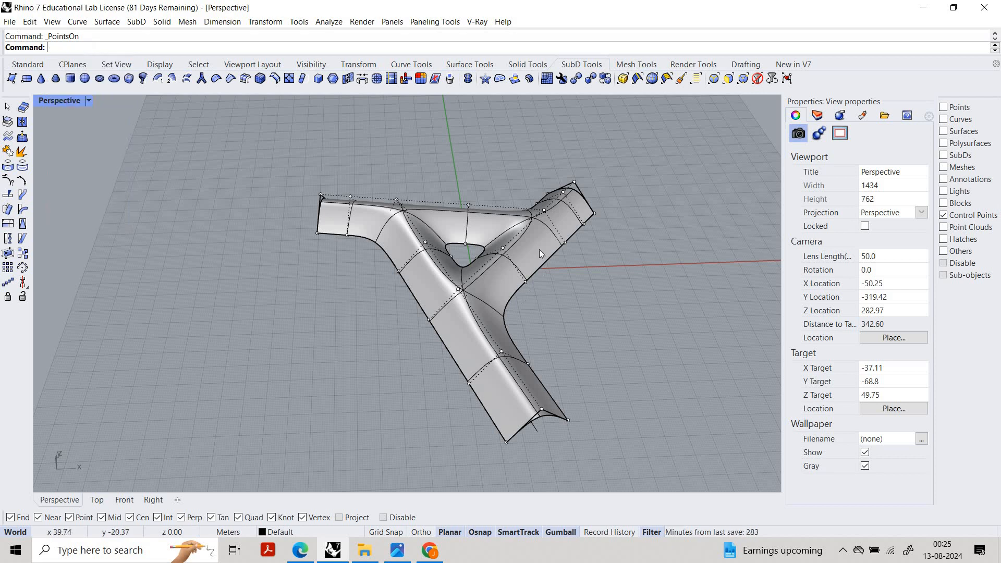
# Step: Select all the SubD control points and flatten them to ground level by setting only Z, aligned to World
pyautogui.moveTo(673, 474); pyautogui.dragTo(663, 460)
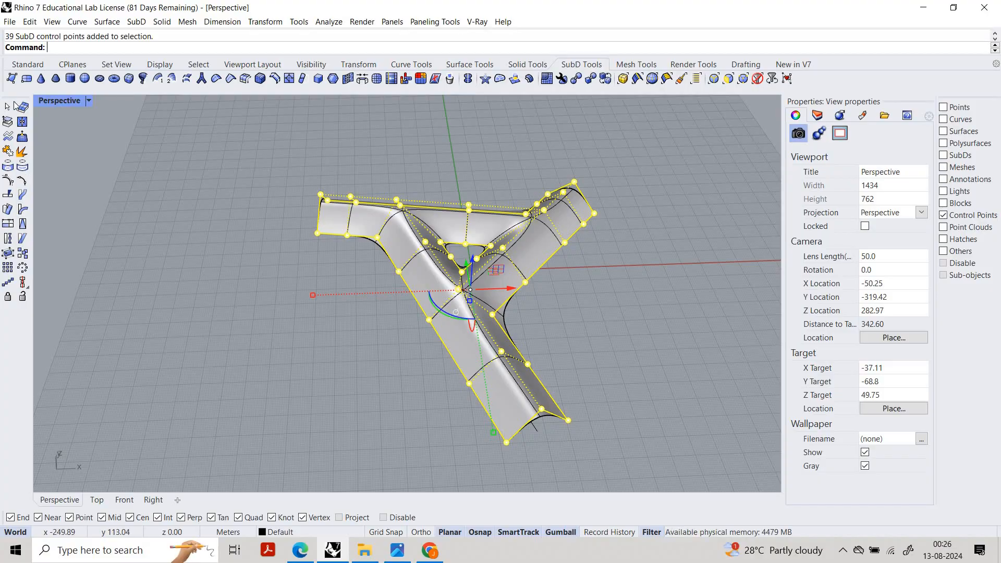
pyautogui.click(27, 65)
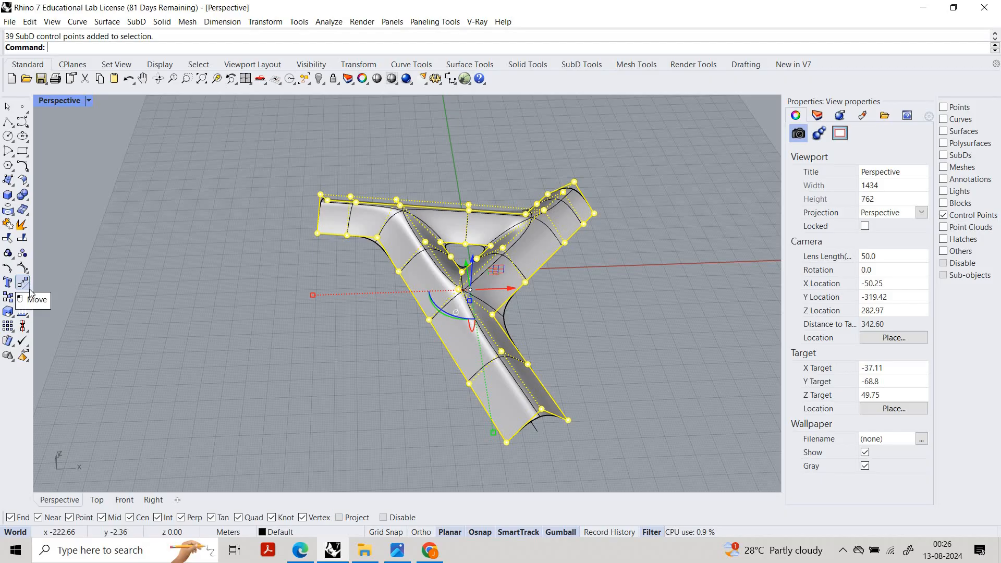
pyautogui.click(24, 285)
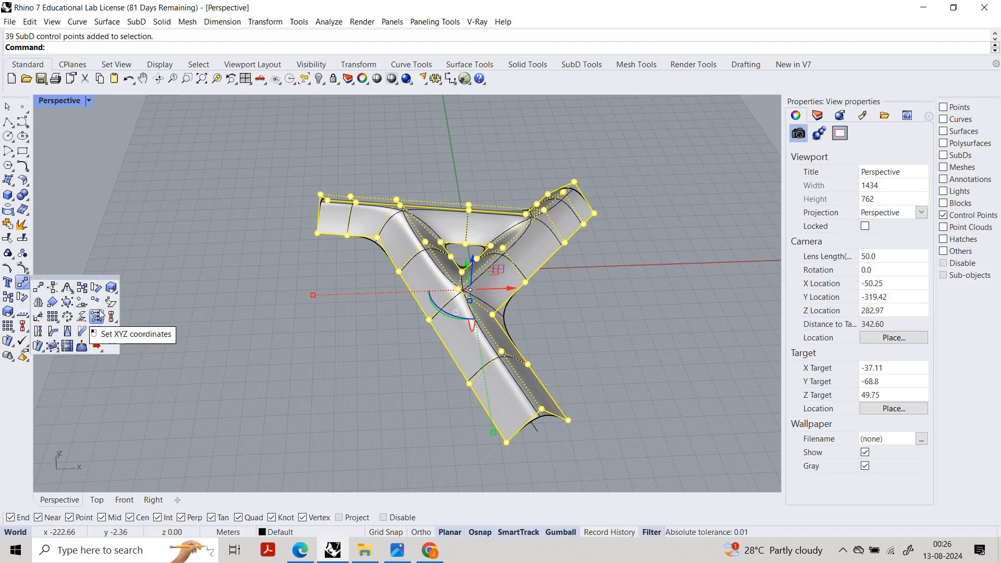
pyautogui.click(98, 316)
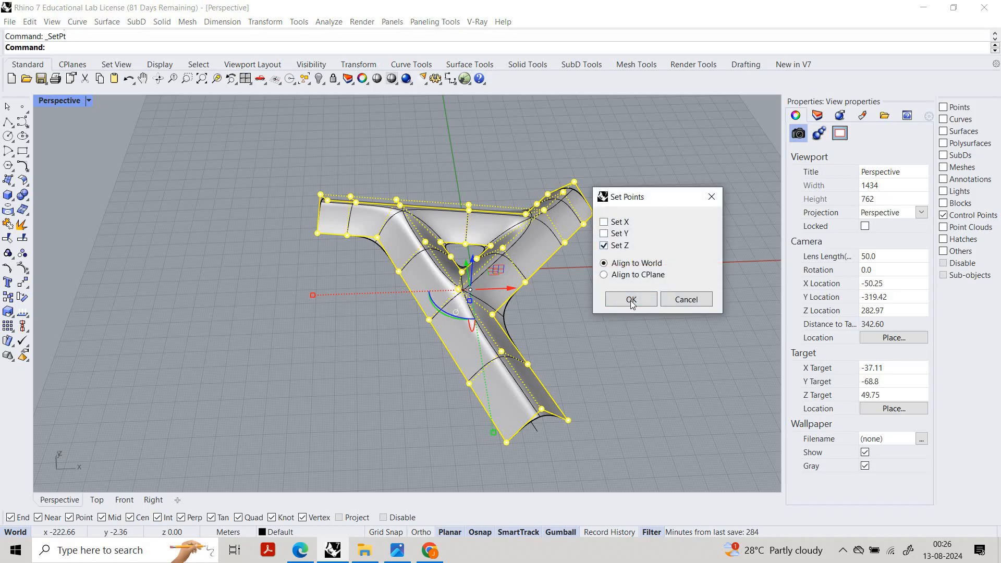
pyautogui.press('Return')
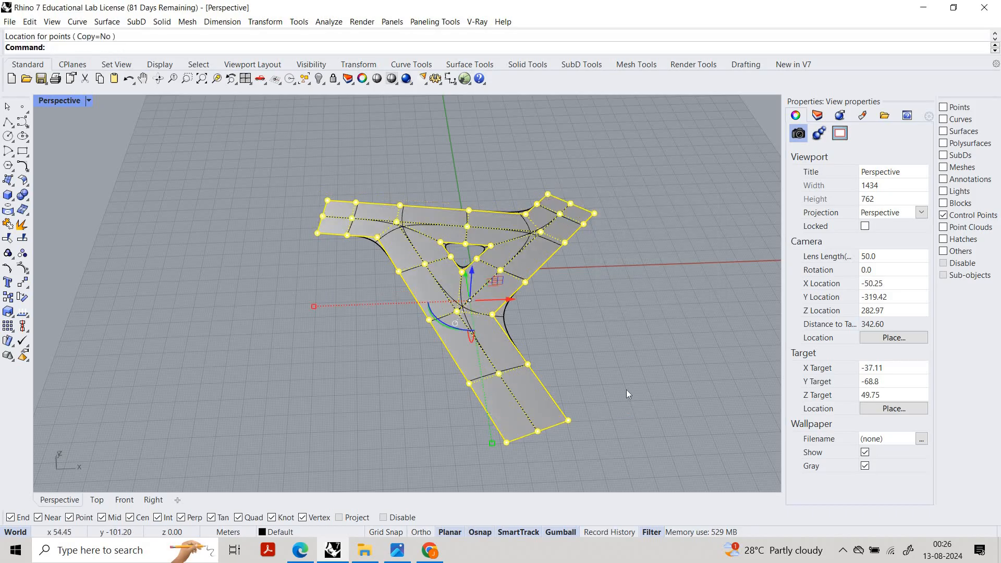
pyautogui.click(626, 385)
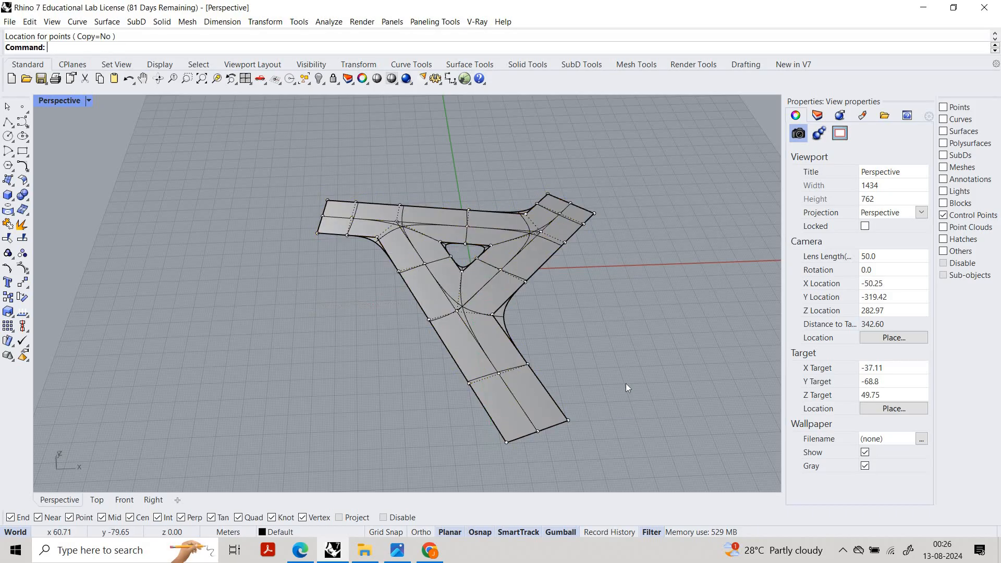
# Step: Re-enable every object type in the selection filter alongside control points, from points and curves through hatches and others
pyautogui.scroll(10, 527, 364)
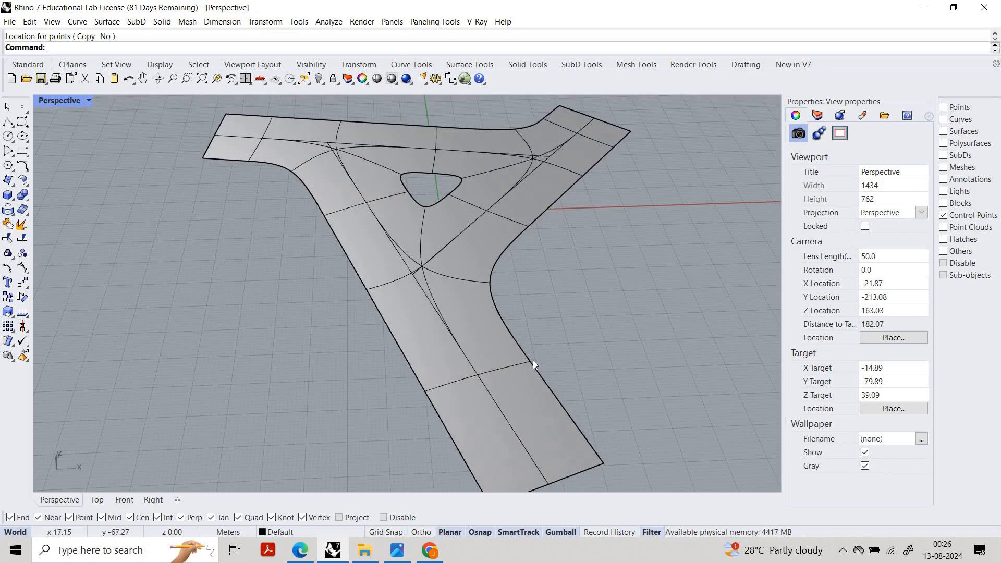
pyautogui.scroll(-8, 498, 357)
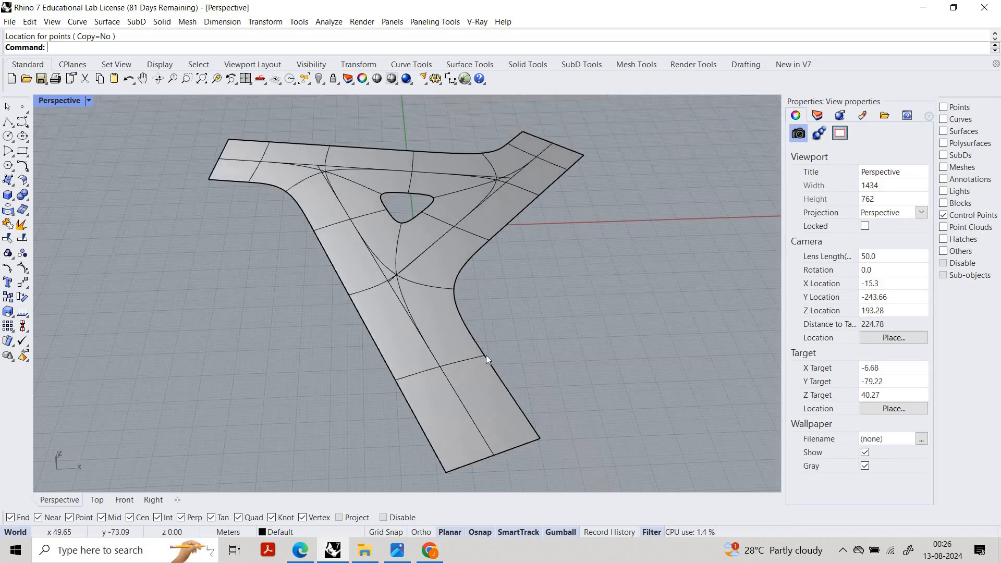
pyautogui.scroll(9, 458, 345)
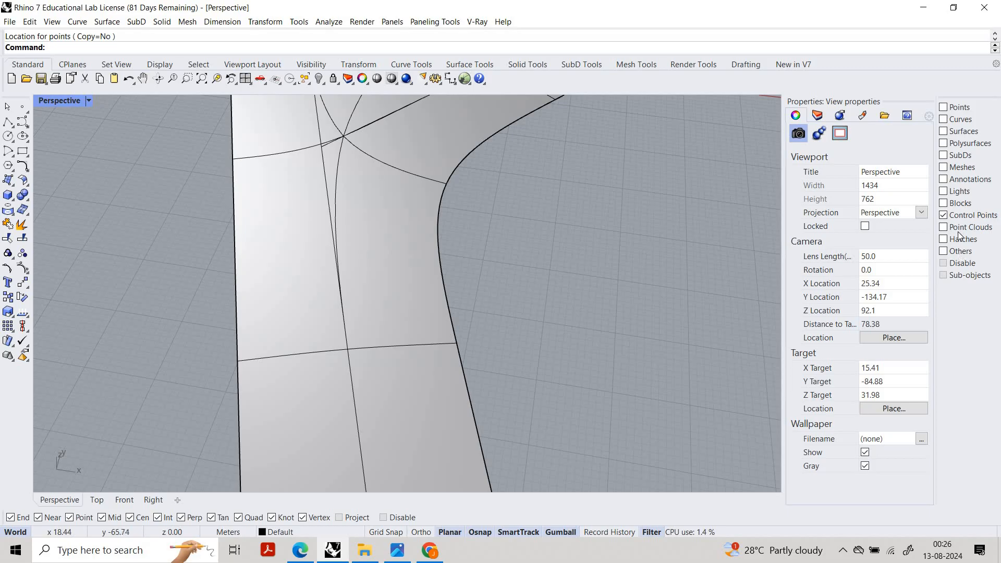
pyautogui.click(944, 120)
pyautogui.click(944, 133)
pyautogui.click(944, 142)
pyautogui.click(944, 156)
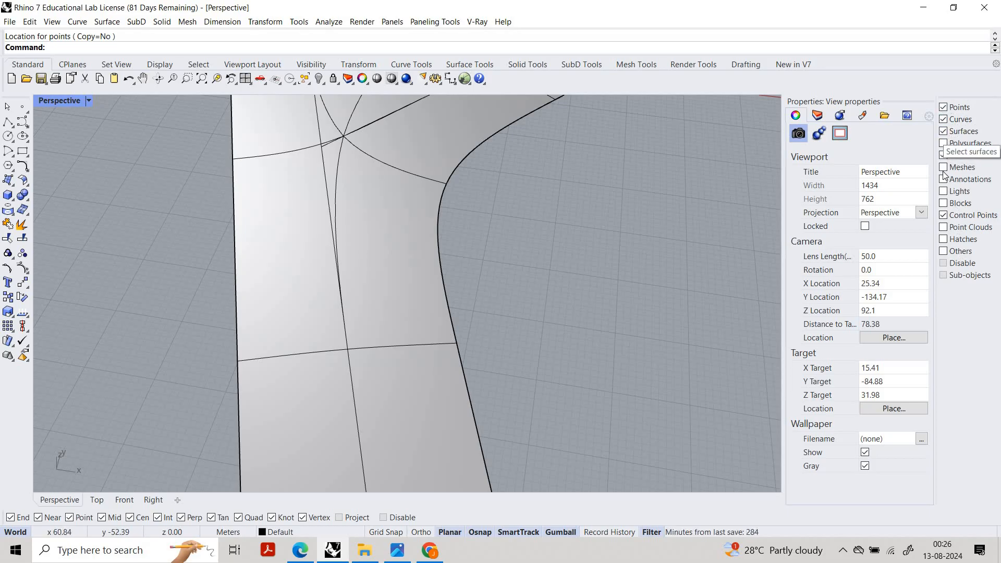
pyautogui.click(944, 167)
pyautogui.click(944, 179)
pyautogui.click(944, 191)
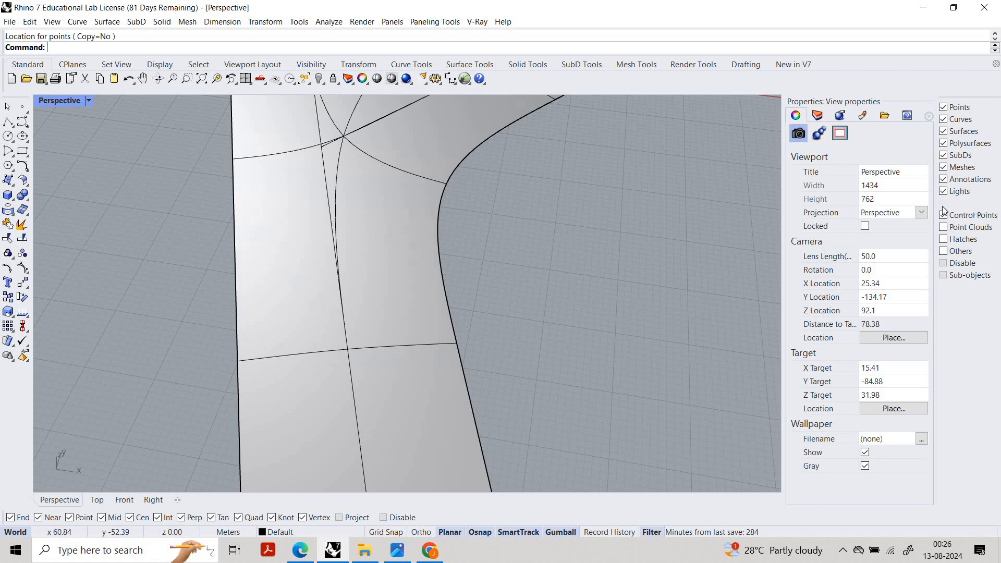
pyautogui.click(944, 203)
pyautogui.click(944, 227)
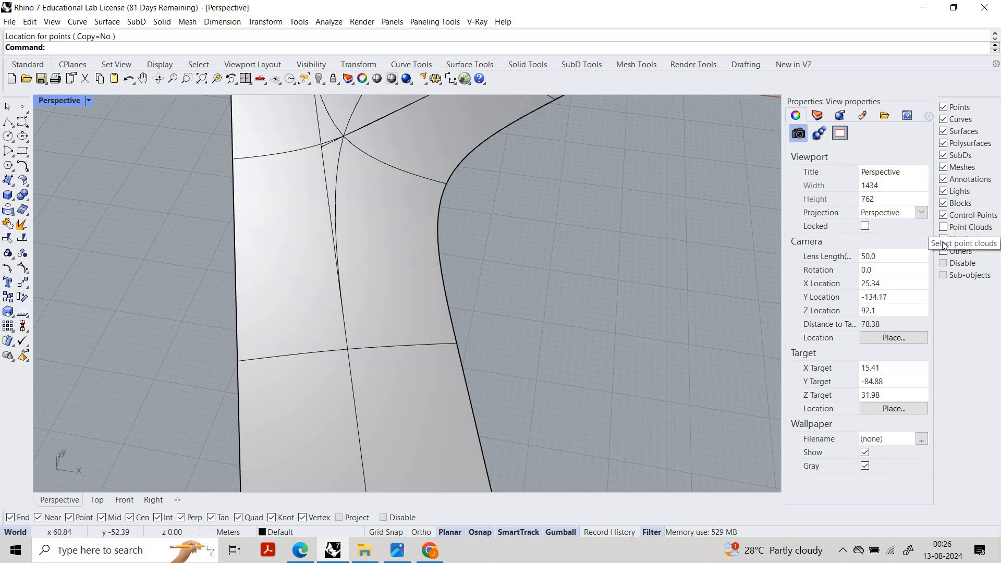
pyautogui.click(944, 240)
pyautogui.click(944, 251)
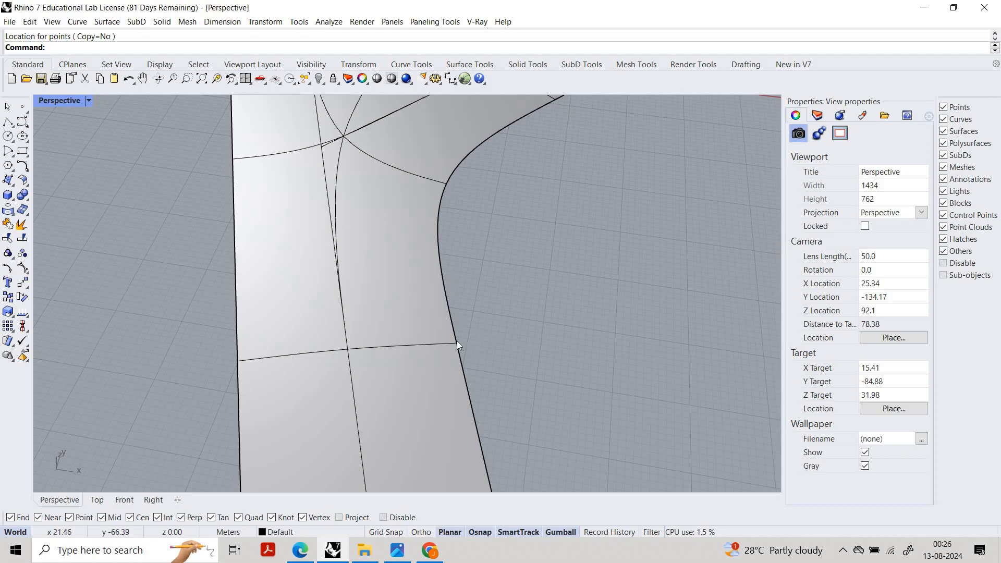
# Step: Try moving the vertex on the lower arm's inner boundary outward, and undo the move
pyautogui.keyDown('ctrl'); pyautogui.keyDown('shift'); pyautogui.moveTo(457, 342); pyautogui.dragTo(605, 342); pyautogui.keyUp('shift'); pyautogui.keyUp('ctrl')
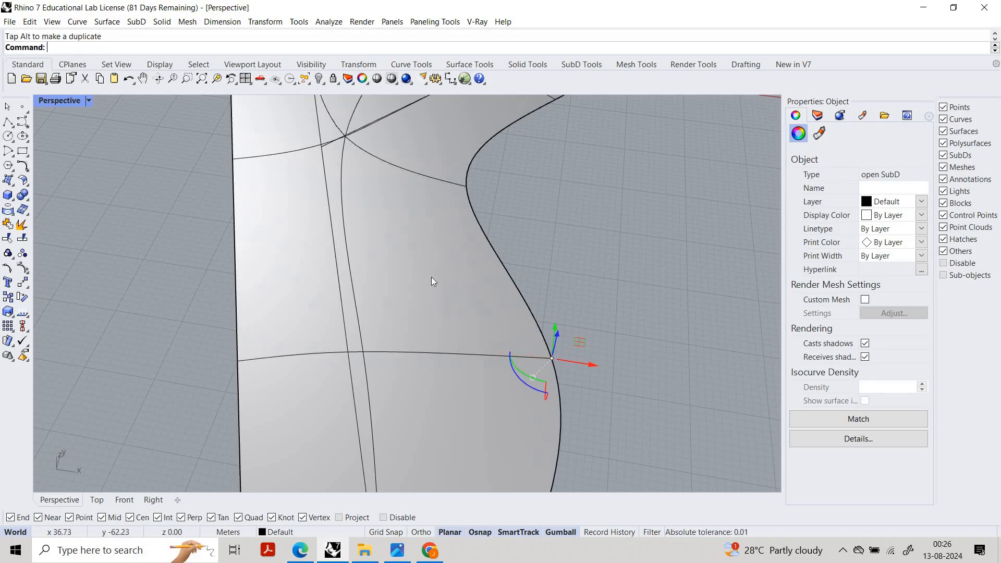
pyautogui.hotkey('ctrl', 'z')
# Step: Show the hidden objects so the bridge reference image appears beneath the flattened SubD in the maximised Perspective view
pyautogui.doubleClick(39, 103)
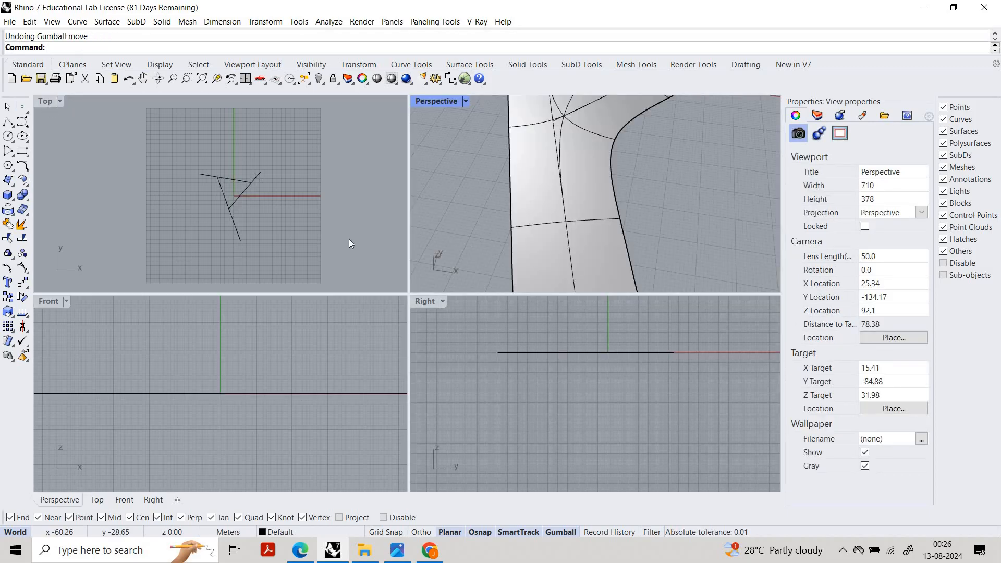
pyautogui.doubleClick(44, 103)
pyautogui.scroll(-4, 280, 306)
pyautogui.scroll(2, 387, 220)
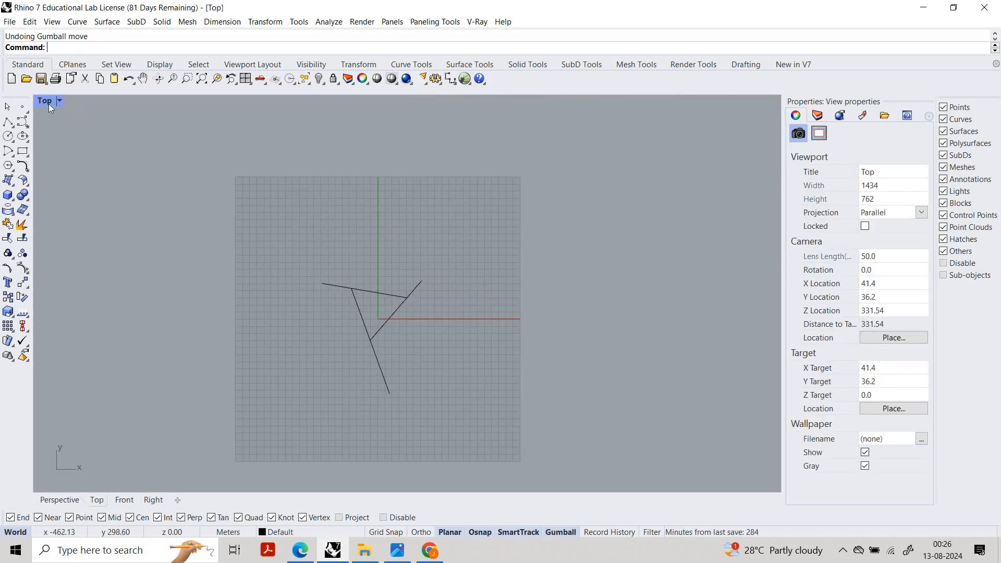
pyautogui.doubleClick(46, 102)
pyautogui.doubleClick(434, 100)
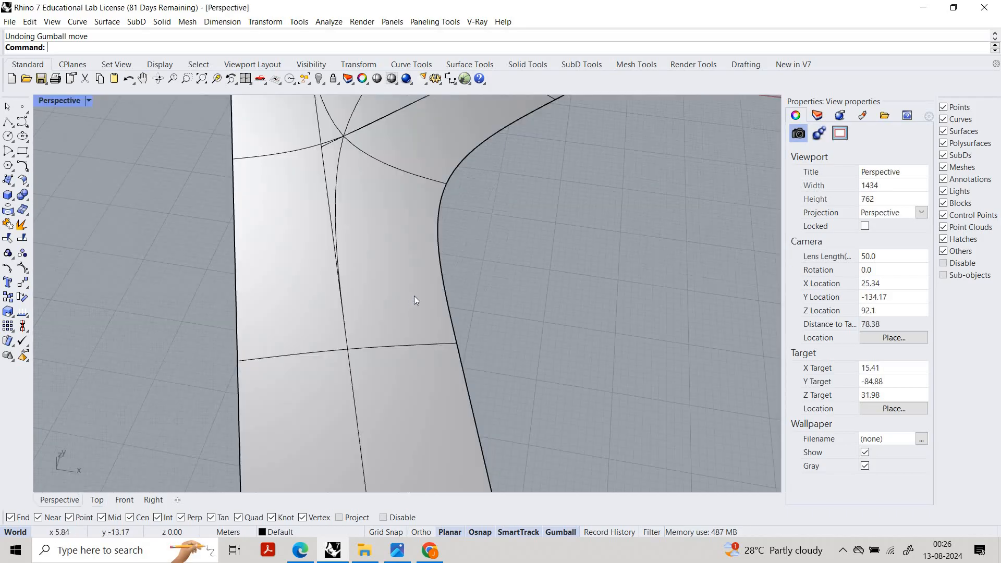
pyautogui.scroll(-6, 414, 300)
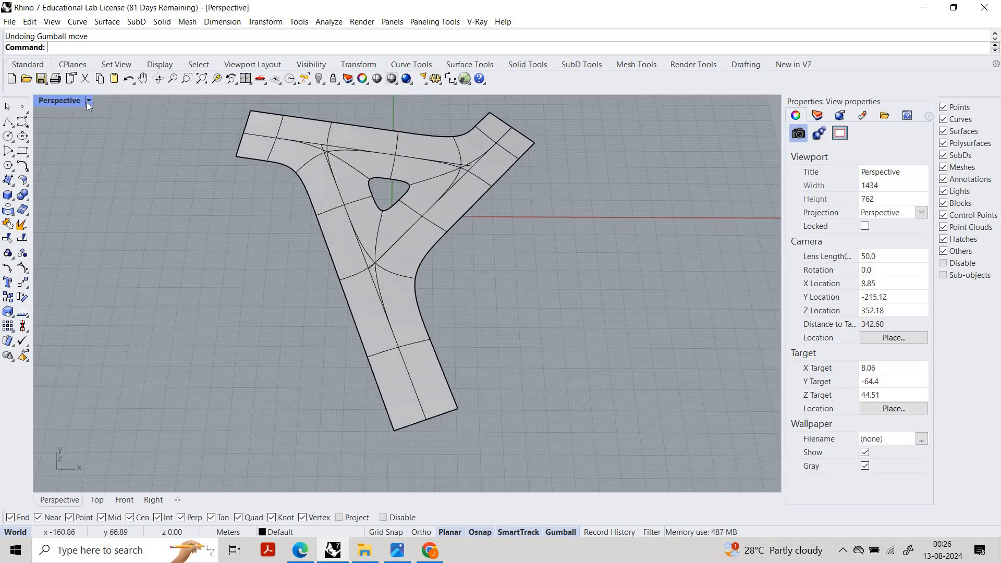
pyautogui.middleClick(128, 155)
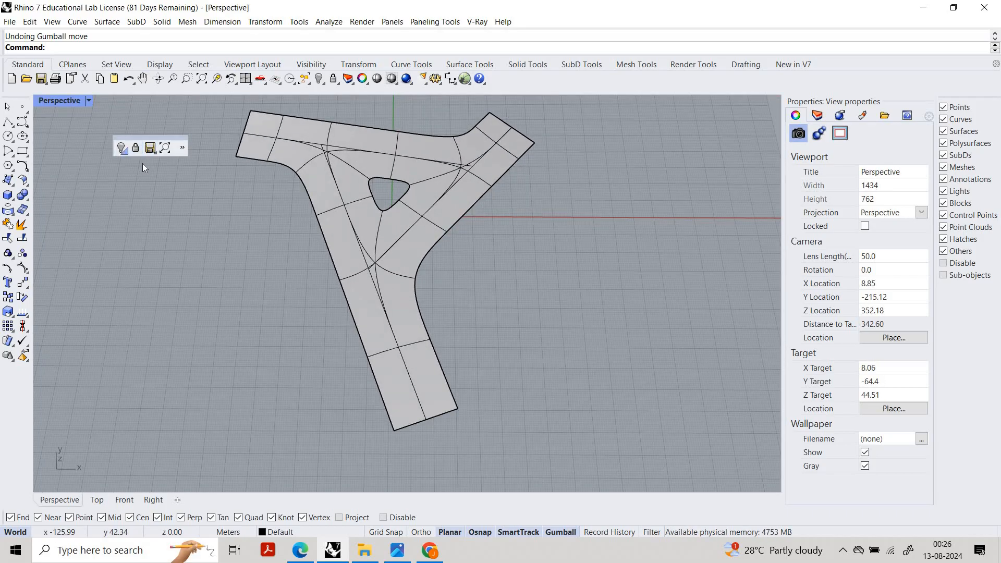
pyautogui.click(124, 152)
pyautogui.click(136, 167)
pyautogui.moveTo(468, 300); pyautogui.dragTo(454, 314, button='right')
pyautogui.scroll(-6, 442, 305)
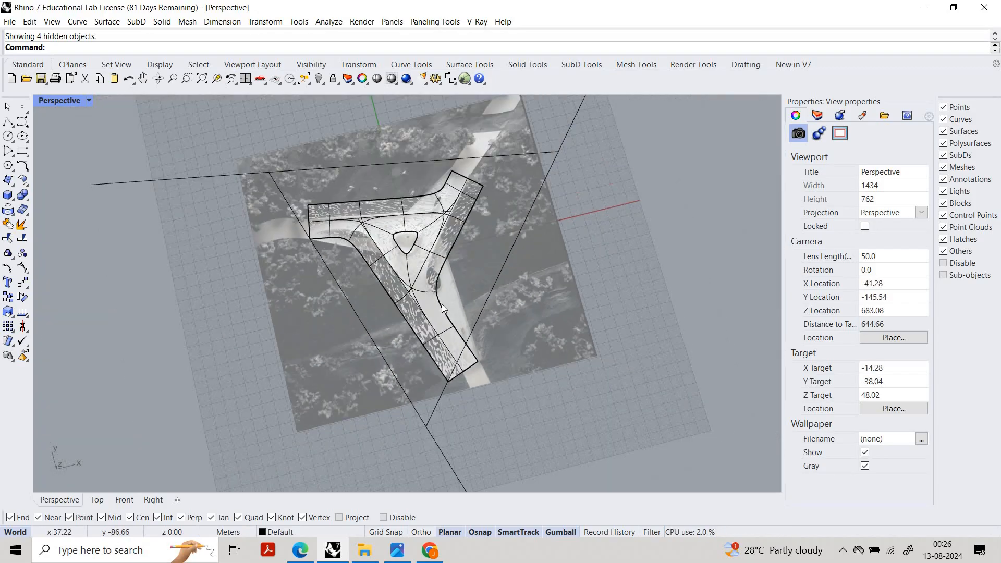
# Step: Select the SubD edges along the lower arm's outer boundary and move them from the end corner inward to the walkway edge in the reference image
pyautogui.scroll(6, 442, 304)
pyautogui.scroll(7, 298, 238)
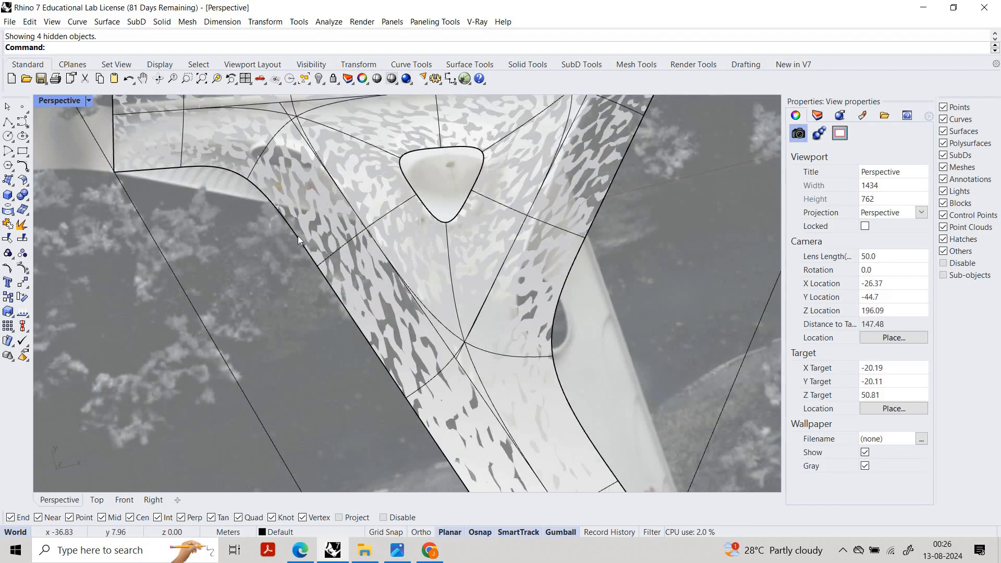
pyautogui.click(299, 240)
pyautogui.press('Escape')
pyautogui.click(301, 242)
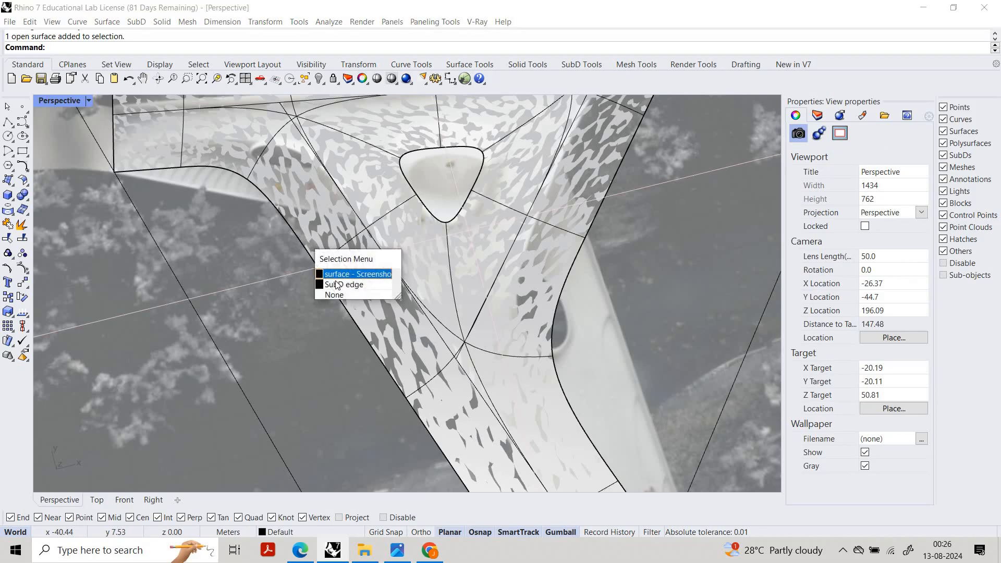
pyautogui.click(338, 286)
pyautogui.scroll(-1, 330, 265)
pyautogui.keyDown('ctrl'); pyautogui.keyDown('shift'); pyautogui.click(350, 290); pyautogui.keyUp('shift'); pyautogui.keyUp('ctrl')
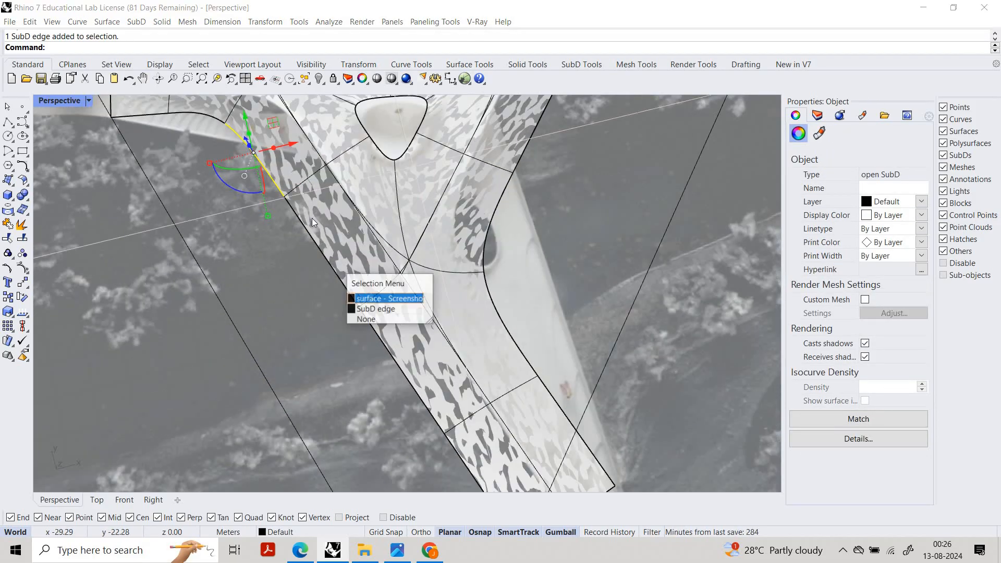
pyautogui.click(361, 309)
pyautogui.scroll(-8, 330, 255)
pyautogui.scroll(5, 330, 256)
pyautogui.scroll(-4, 372, 326)
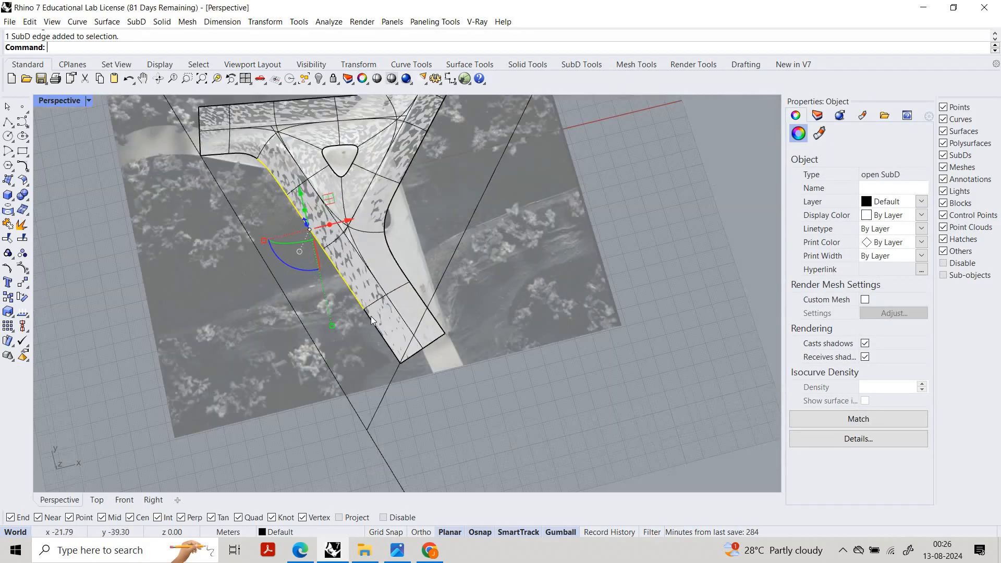
pyautogui.scroll(4, 399, 354)
pyautogui.scroll(-4, 409, 339)
pyautogui.scroll(3, 412, 338)
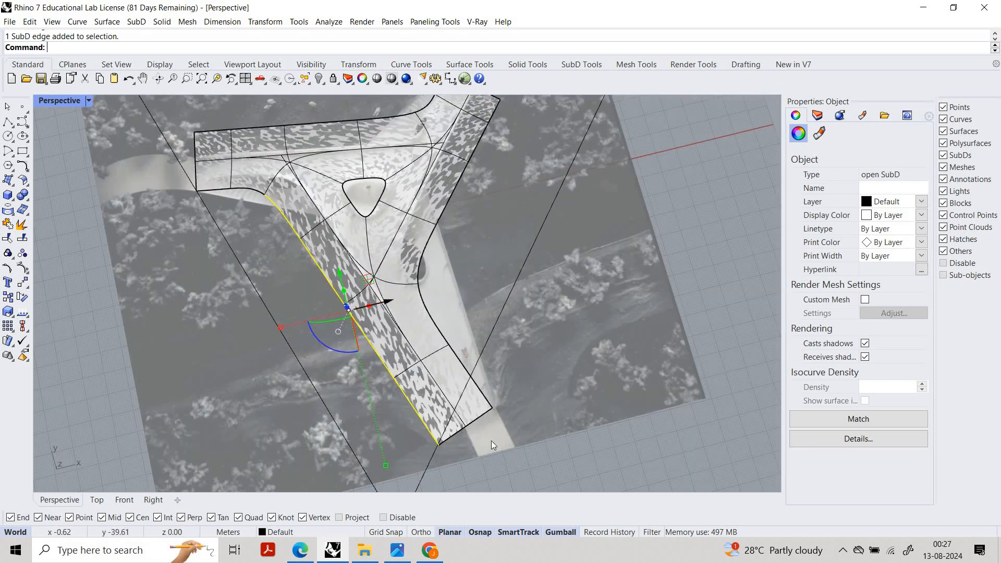
pyautogui.scroll(4, 443, 449)
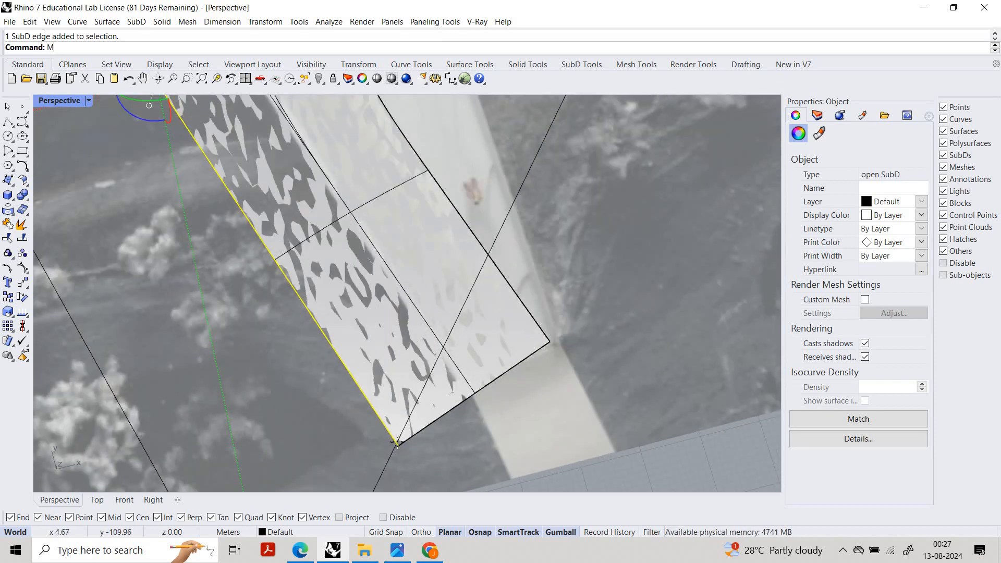
pyautogui.write('ove')
pyautogui.press('Return')
pyautogui.click(398, 444)
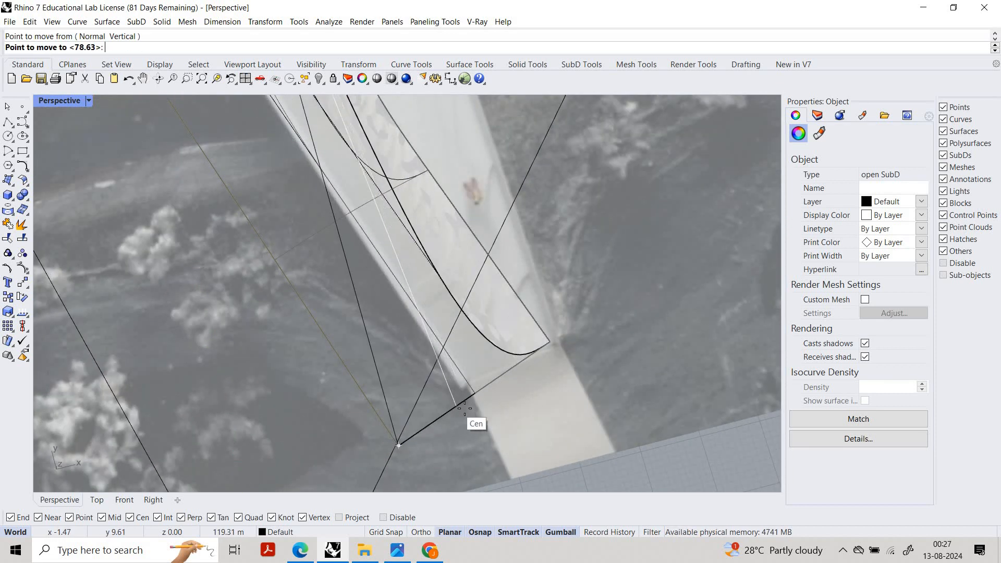
pyautogui.click(505, 405)
pyautogui.press('Escape')
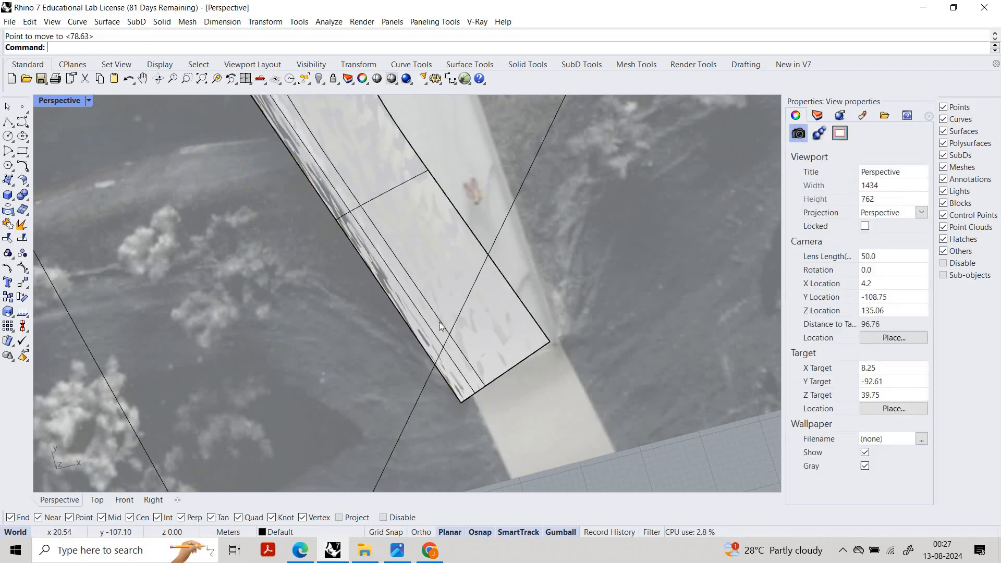
# Step: Select all the curves and hide them, leaving the SubD and the reference image shown
pyautogui.scroll(-5, 440, 326)
pyautogui.scroll(-2, 360, 214)
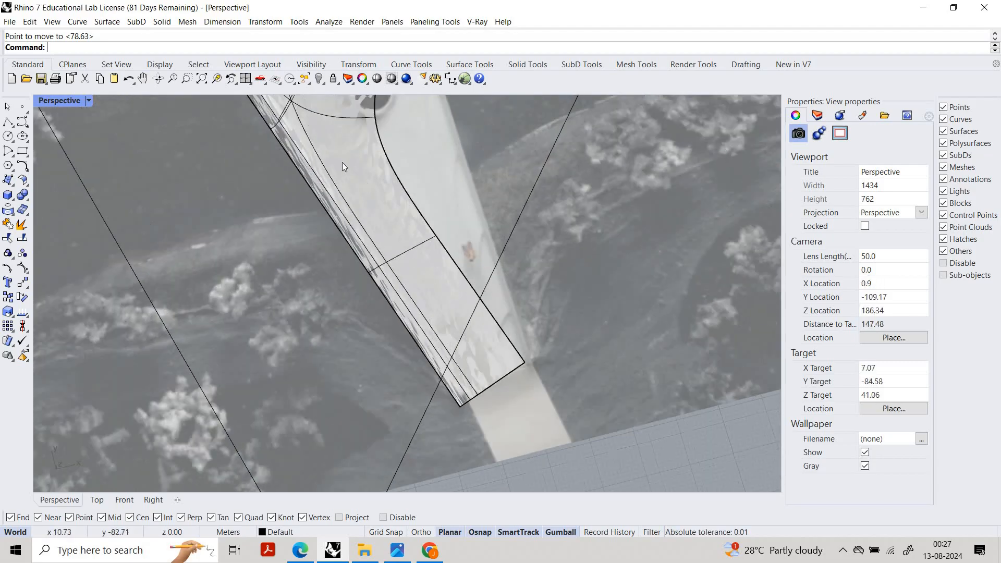
pyautogui.scroll(4, 361, 214)
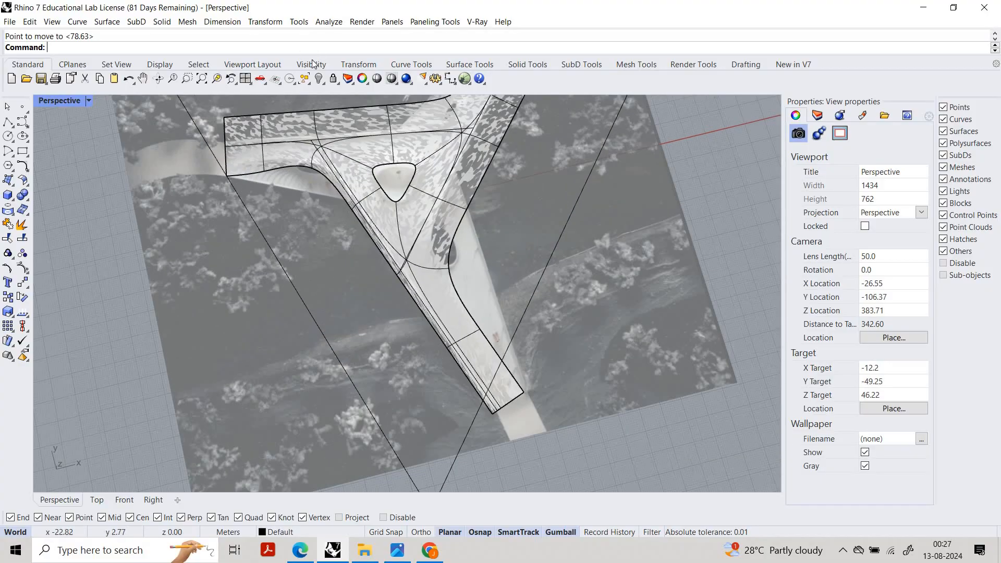
pyautogui.click(199, 64)
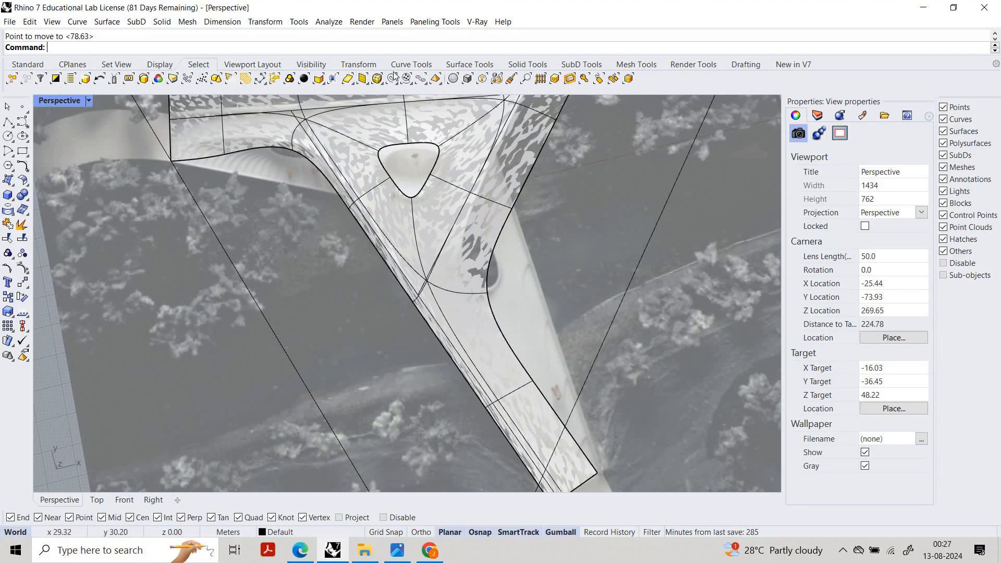
pyautogui.click(392, 78)
pyautogui.hotkey('ctrl', 'h')
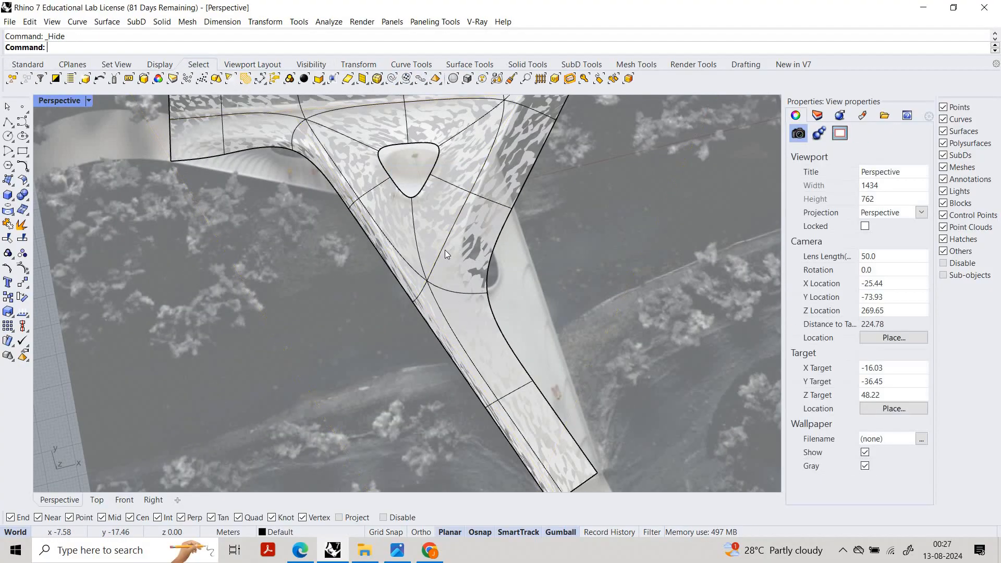
pyautogui.scroll(-3, 445, 254)
pyautogui.scroll(1, 282, 224)
pyautogui.scroll(4, 210, 250)
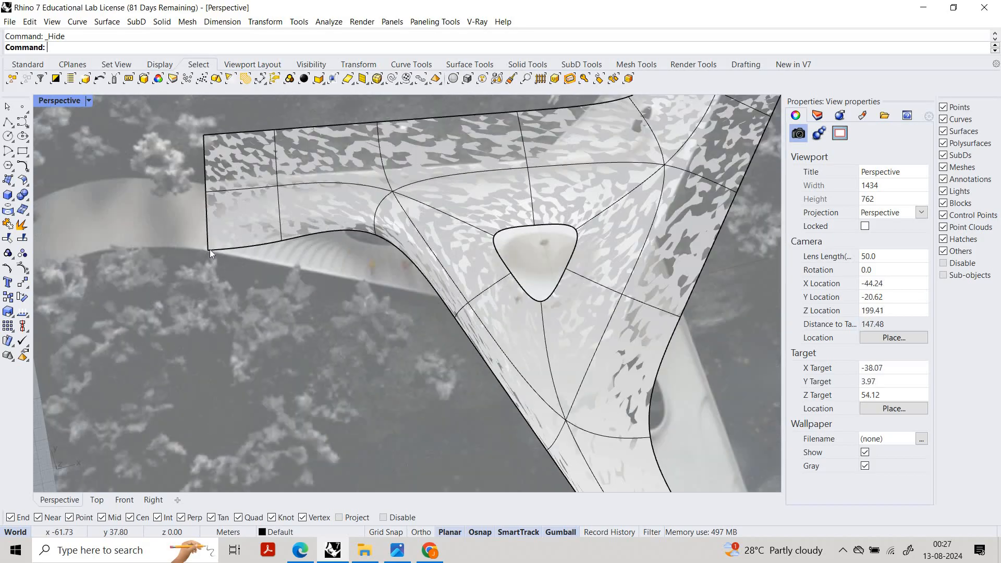
pyautogui.scroll(3, 205, 254)
pyautogui.keyDown('ctrl'); pyautogui.keyDown('shift'); pyautogui.click(210, 255); pyautogui.keyUp('shift'); pyautogui.keyUp('ctrl')
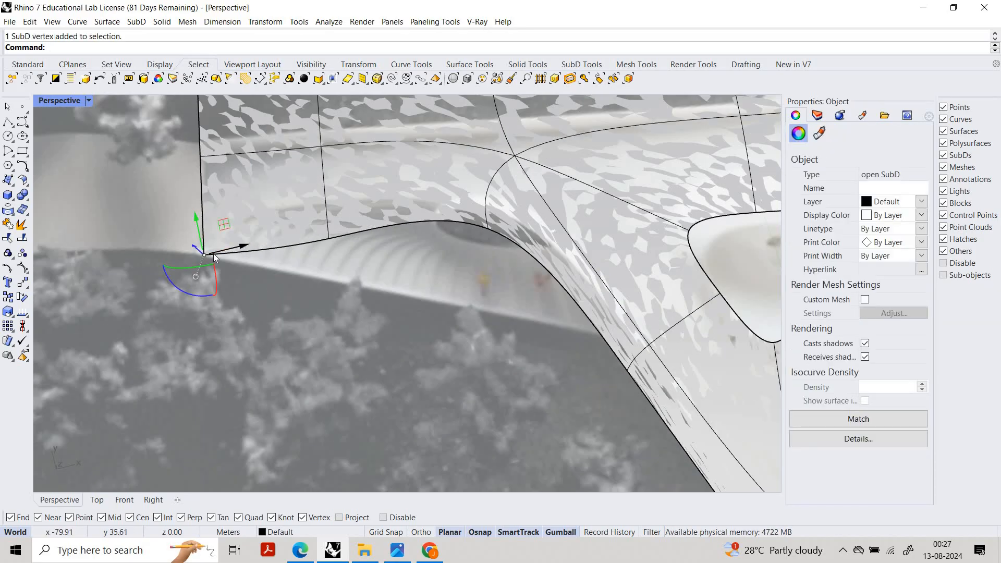
pyautogui.press('Escape')
pyautogui.scroll(-16, 348, 190)
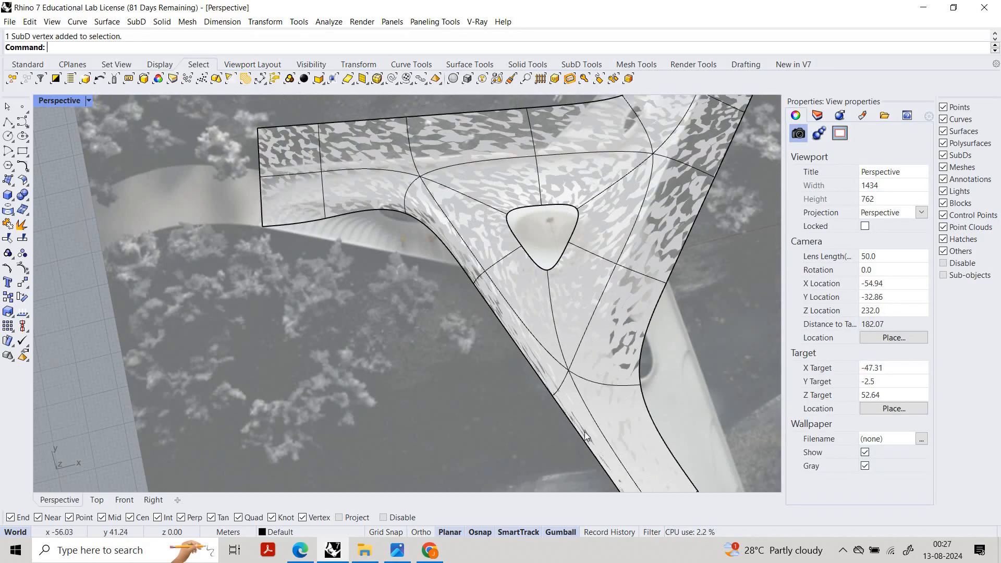
# Step: Try to move the SubD edges along the lower arm's boundary facing the oval opening, using the arm's end corner as base point
pyautogui.scroll(8, 584, 448)
pyautogui.scroll(6, 552, 400)
pyautogui.moveTo(477, 265); pyautogui.dragTo(513, 281, button='right')
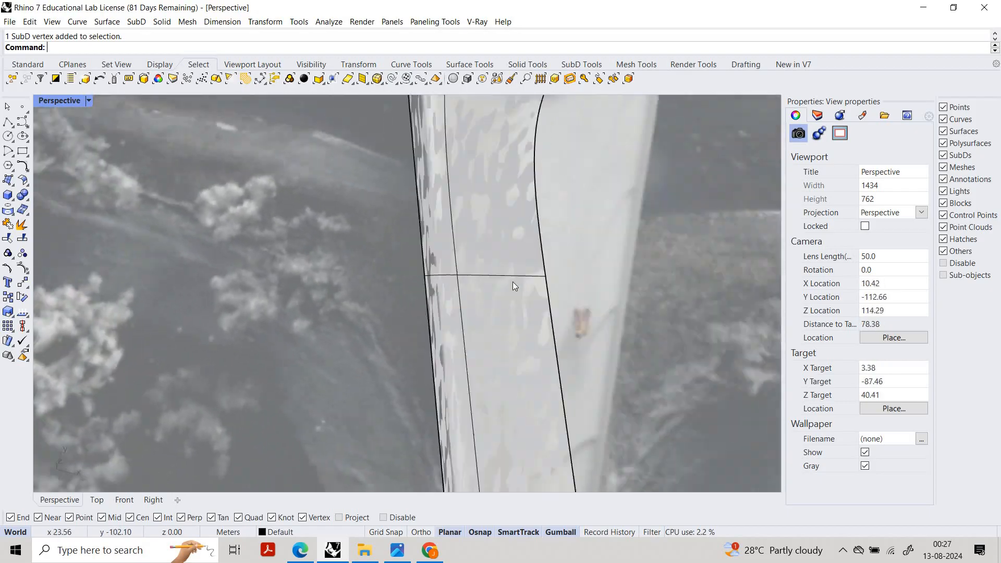
pyautogui.scroll(-10, 511, 283)
pyautogui.scroll(3, 578, 333)
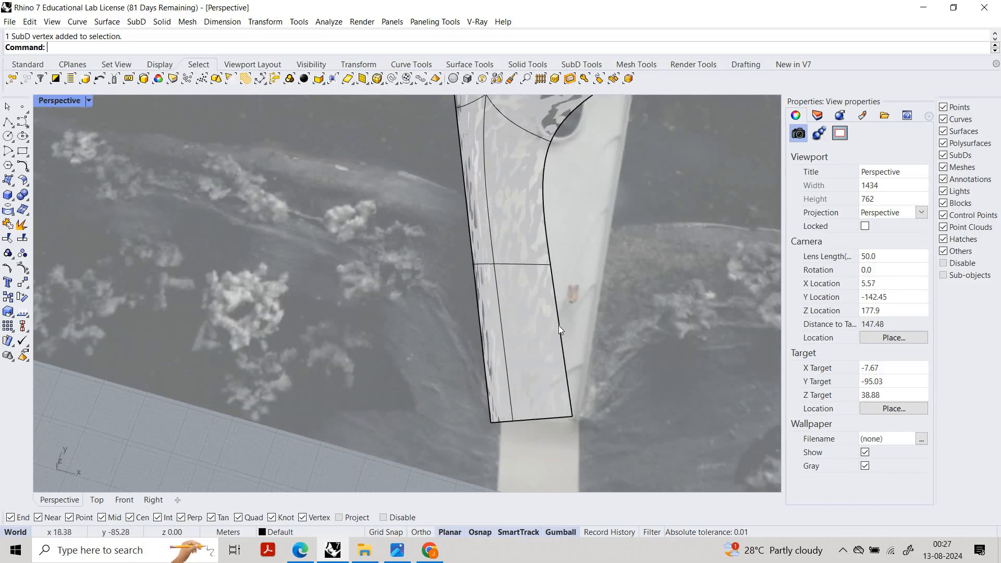
pyautogui.click(562, 311)
pyautogui.keyDown('ctrl'); pyautogui.keyDown('shift'); pyautogui.click(544, 199); pyautogui.keyUp('shift'); pyautogui.keyUp('ctrl')
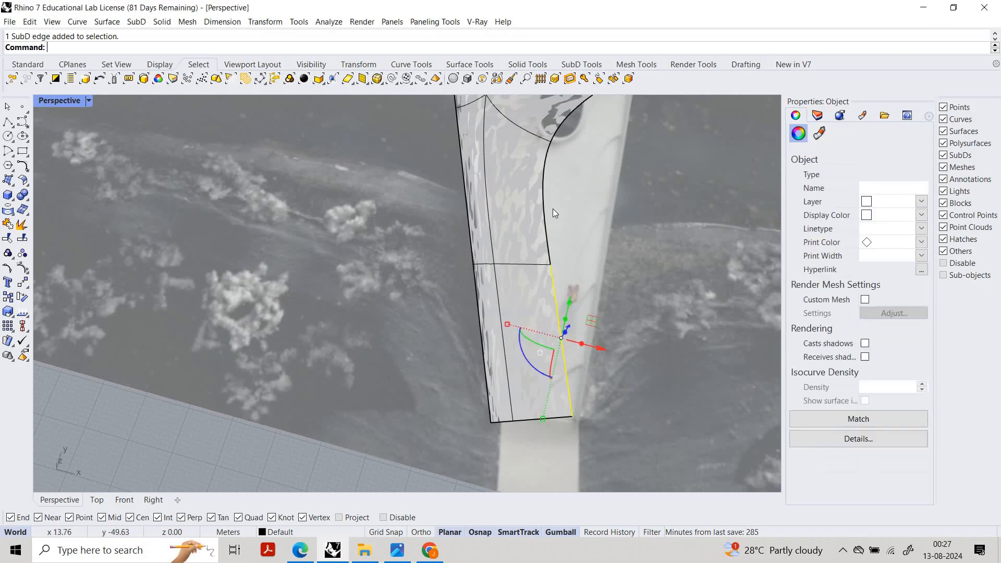
pyautogui.press('Return')
pyautogui.click(575, 424)
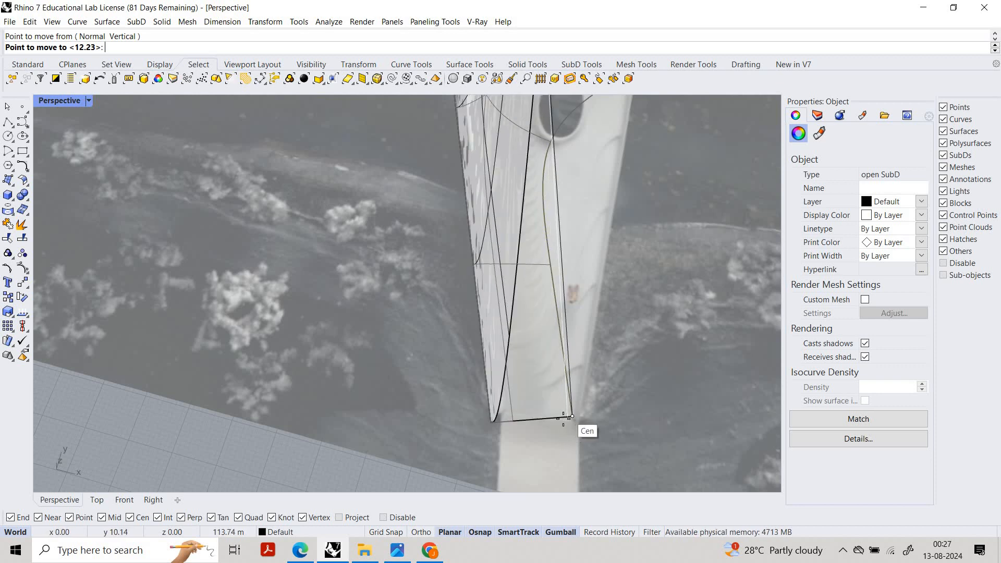
pyautogui.click(568, 420)
pyautogui.press('Escape')
# Step: Select the SubD boundary edges from the oval opening to the upper-right arm's end and move them from the end corner inward toward the reference walkway
pyautogui.scroll(-3, 567, 252)
pyautogui.keyDown('shift'); pyautogui.moveTo(559, 172); pyautogui.dragTo(556, 290, button='right'); pyautogui.keyUp('shift')
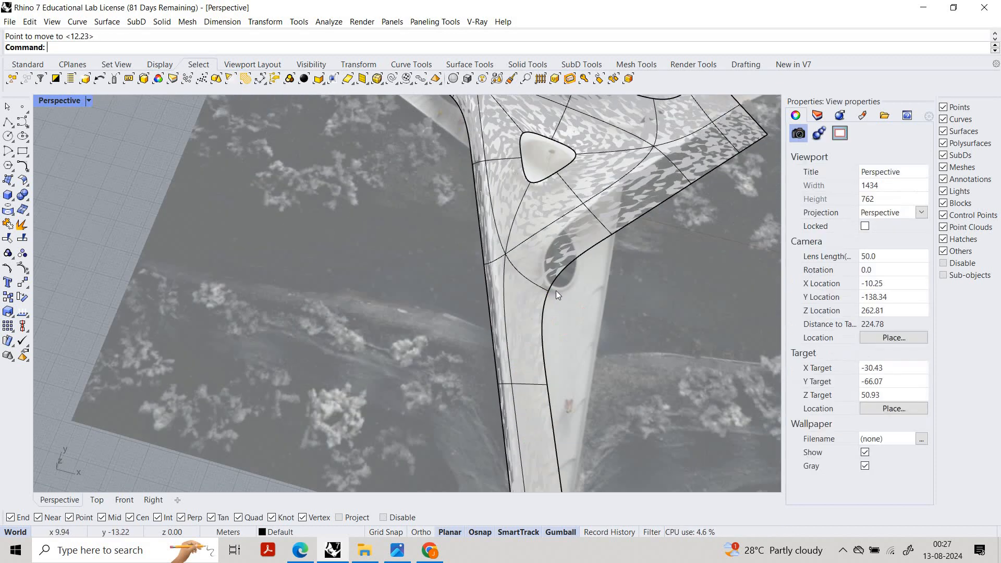
pyautogui.scroll(2, 585, 258)
pyautogui.scroll(-6, 585, 258)
pyautogui.keyDown('shift'); pyautogui.moveTo(585, 258); pyautogui.dragTo(522, 295, button='right'); pyautogui.keyUp('shift')
pyautogui.scroll(6, 523, 295)
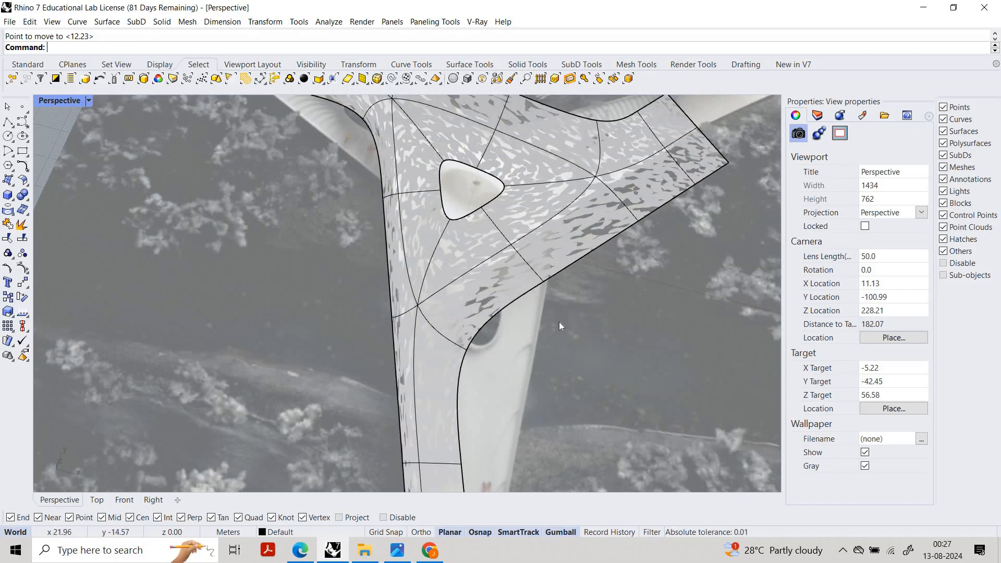
pyautogui.keyDown('ctrl'); pyautogui.keyDown('shift'); pyautogui.click(526, 293); pyautogui.keyUp('shift'); pyautogui.keyUp('ctrl')
pyautogui.click(566, 339)
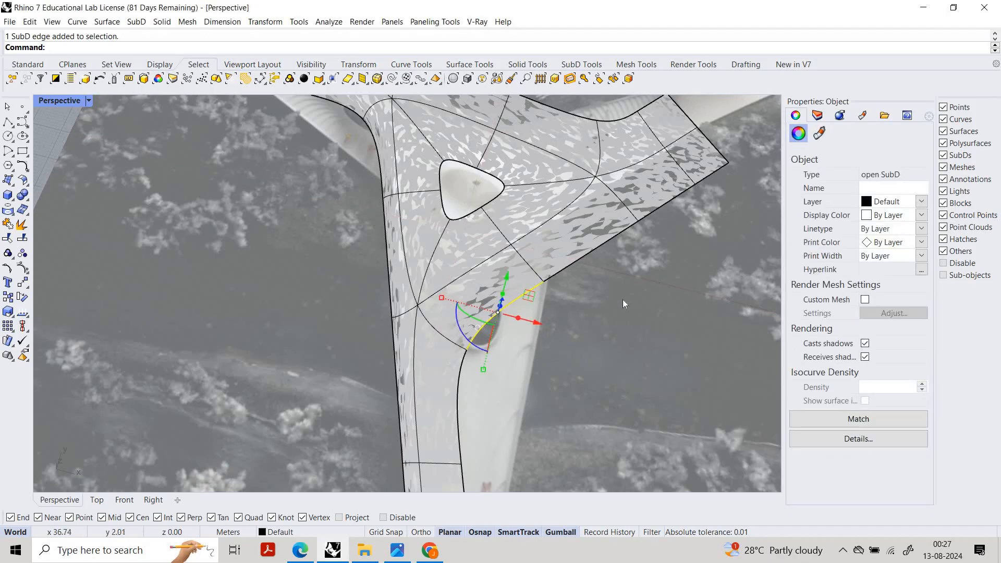
pyautogui.keyDown('ctrl'); pyautogui.keyDown('shift'); pyautogui.click(594, 249); pyautogui.keyUp('shift'); pyautogui.keyUp('ctrl')
pyautogui.click(633, 300)
pyautogui.keyDown('ctrl'); pyautogui.keyDown('shift'); pyautogui.click(682, 193); pyautogui.keyUp('shift'); pyautogui.keyUp('ctrl')
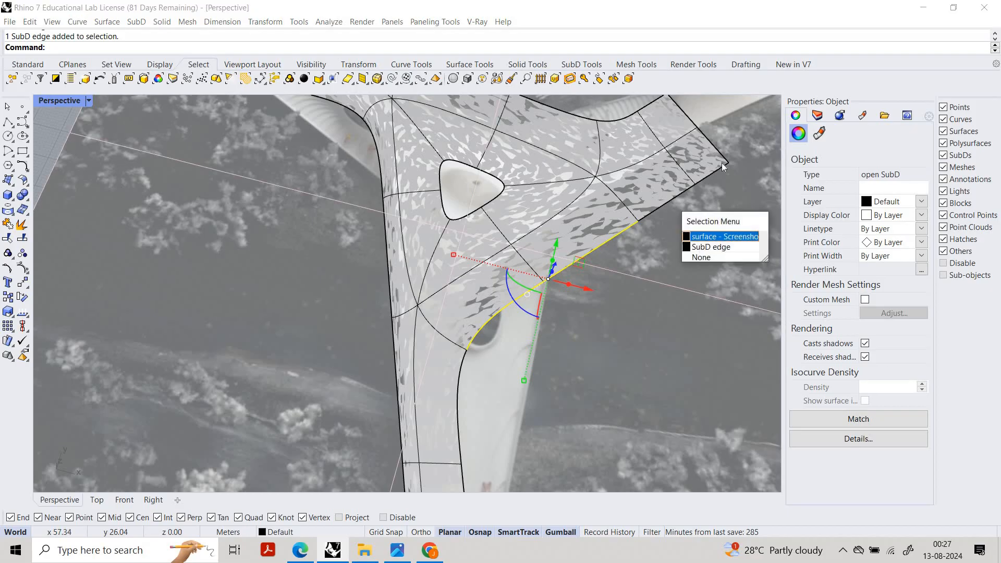
pyautogui.press('Down')
pyautogui.press('Return')
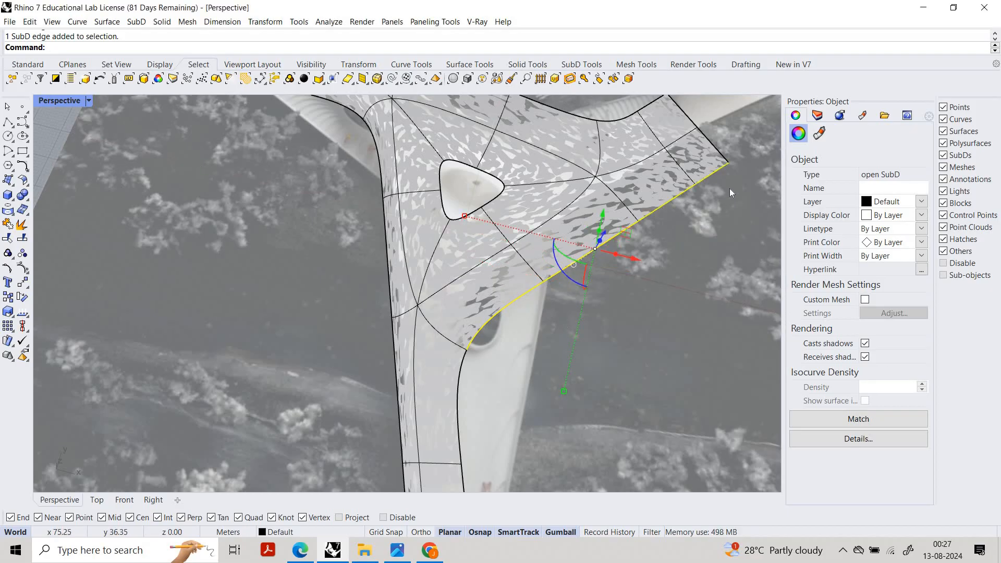
pyautogui.write('Move')
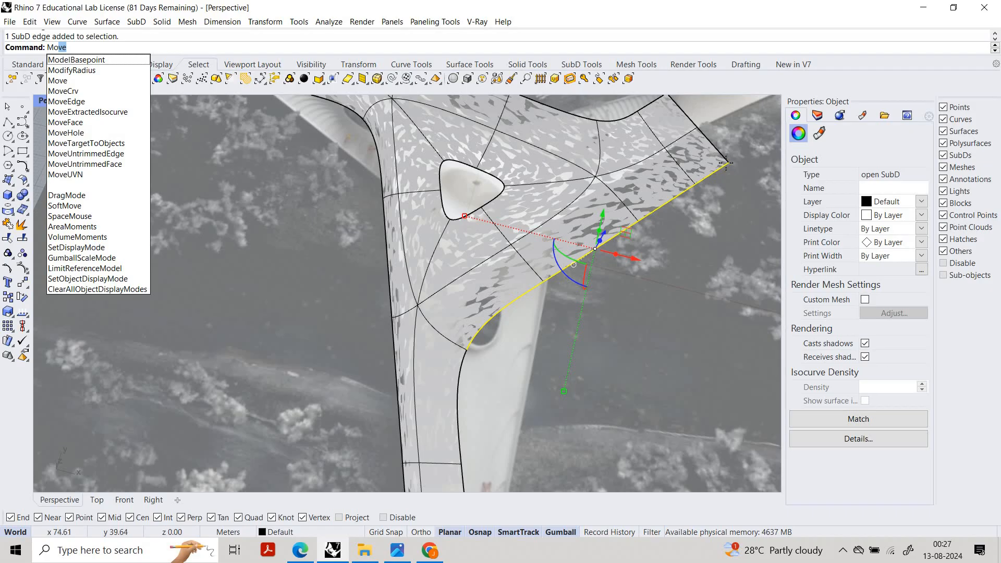
pyautogui.press('Return')
pyautogui.click(728, 162)
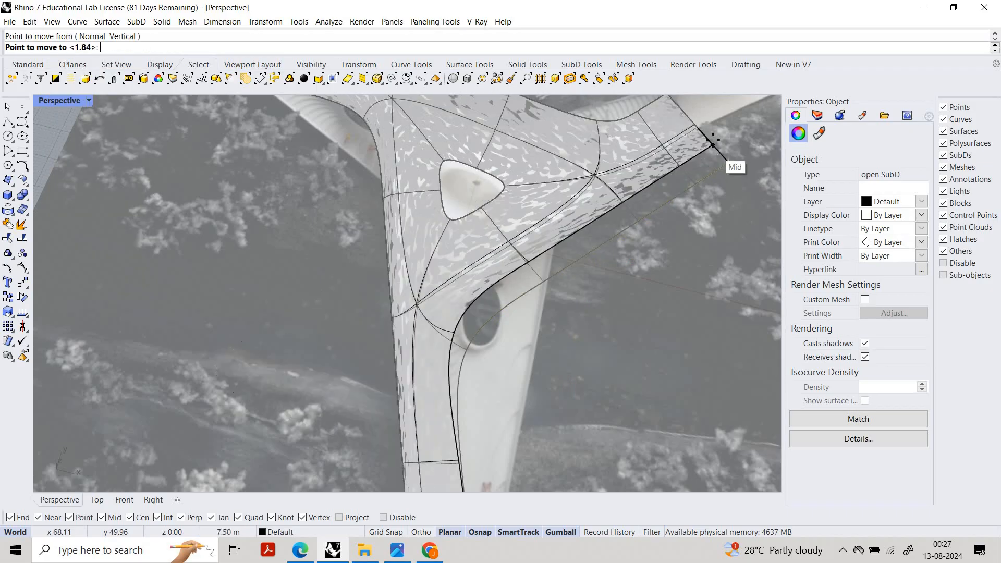
pyautogui.click(707, 137)
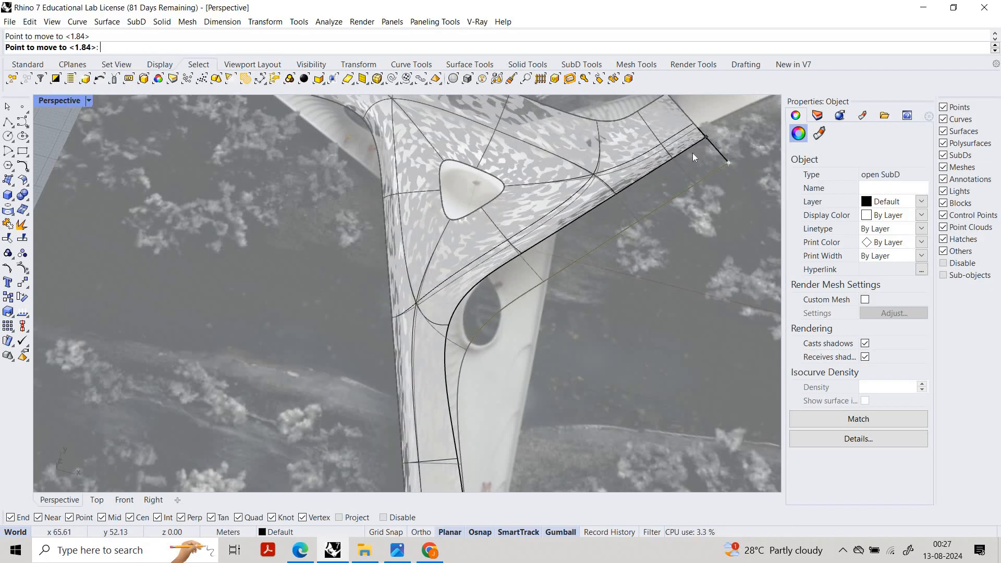
pyautogui.click(473, 335)
# Step: Move the SubD boundary vertex at the bend beside the oval opening to follow the opening's rim in the reference image
pyautogui.scroll(4, 439, 302)
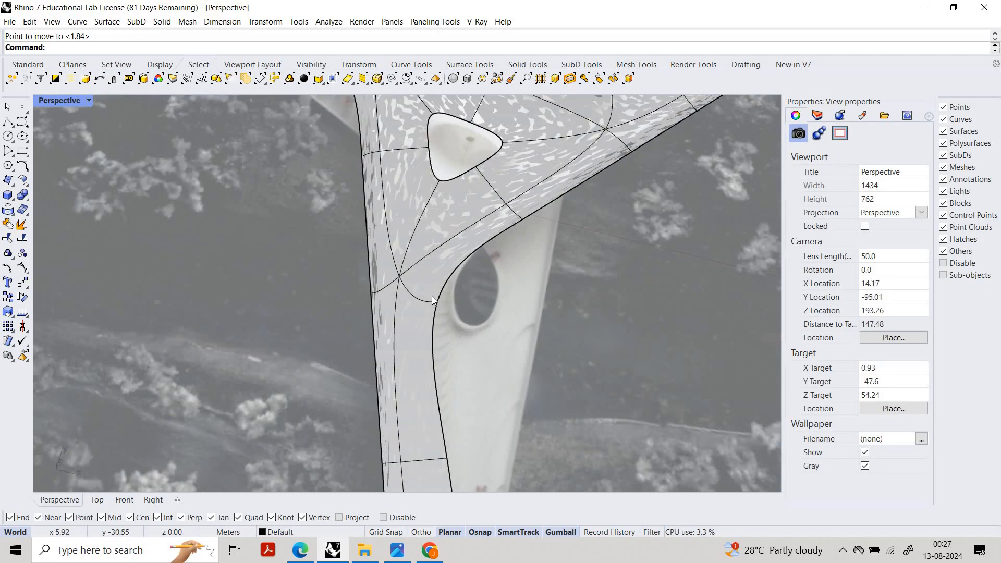
pyautogui.keyDown('ctrl'); pyautogui.keyDown('shift'); pyautogui.click(433, 297); pyautogui.keyUp('shift'); pyautogui.keyUp('ctrl')
pyautogui.moveTo(474, 308); pyautogui.dragTo(482, 339)
pyautogui.scroll(-5, 443, 244)
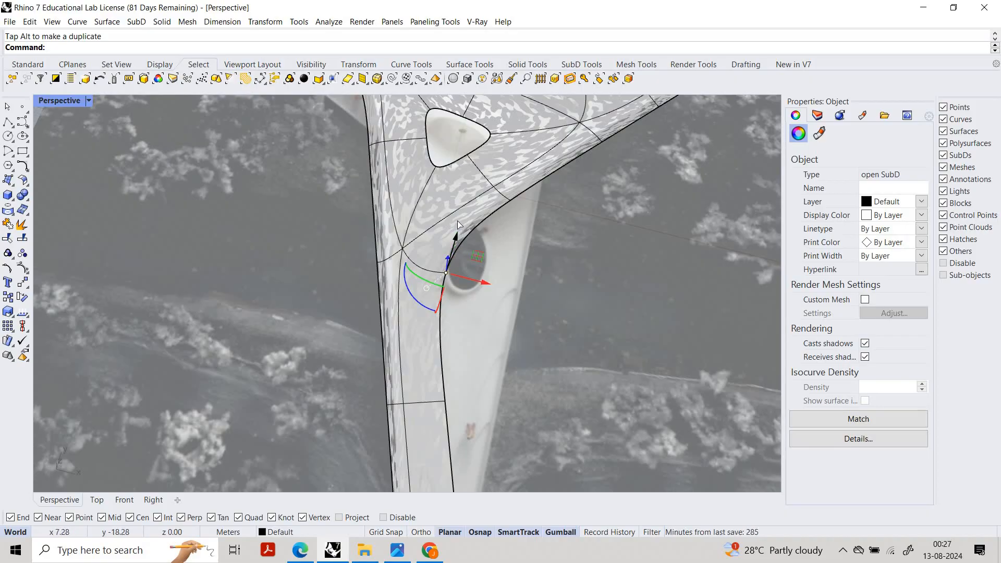
pyautogui.moveTo(458, 225); pyautogui.dragTo(471, 230)
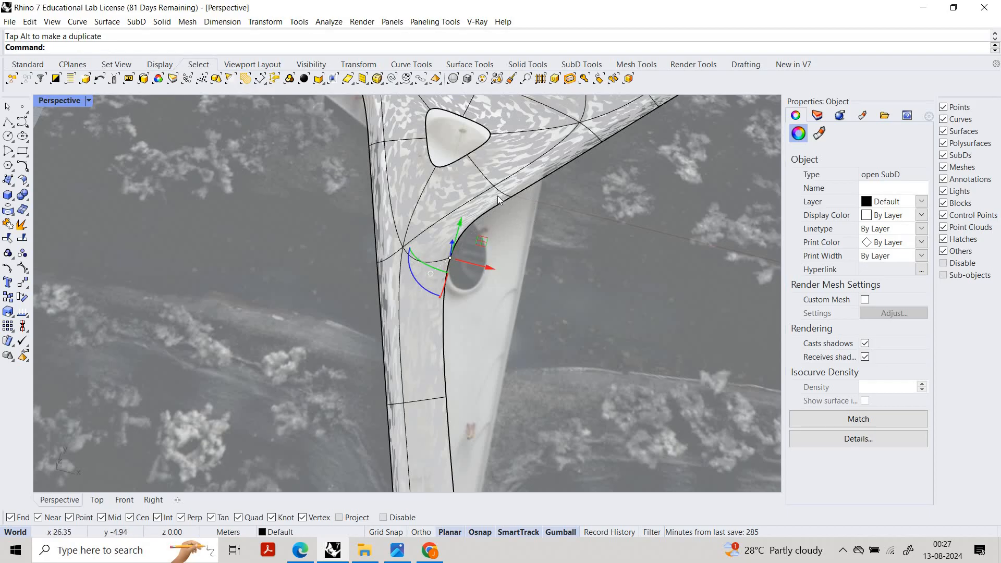
pyautogui.scroll(-2, 497, 197)
pyautogui.keyDown('shift'); pyautogui.moveTo(497, 196); pyautogui.dragTo(444, 216, button='right'); pyautogui.keyUp('shift')
pyautogui.press('Escape')
# Step: Adjust the interior vertex between the triangular hole and the upper-right arm's outer boundary, along with the neighbouring boundary vertex, to smooth the bend
pyautogui.scroll(6, 439, 214)
pyautogui.keyDown('ctrl'); pyautogui.keyDown('shift'); pyautogui.click(440, 213); pyautogui.keyUp('shift'); pyautogui.keyUp('ctrl')
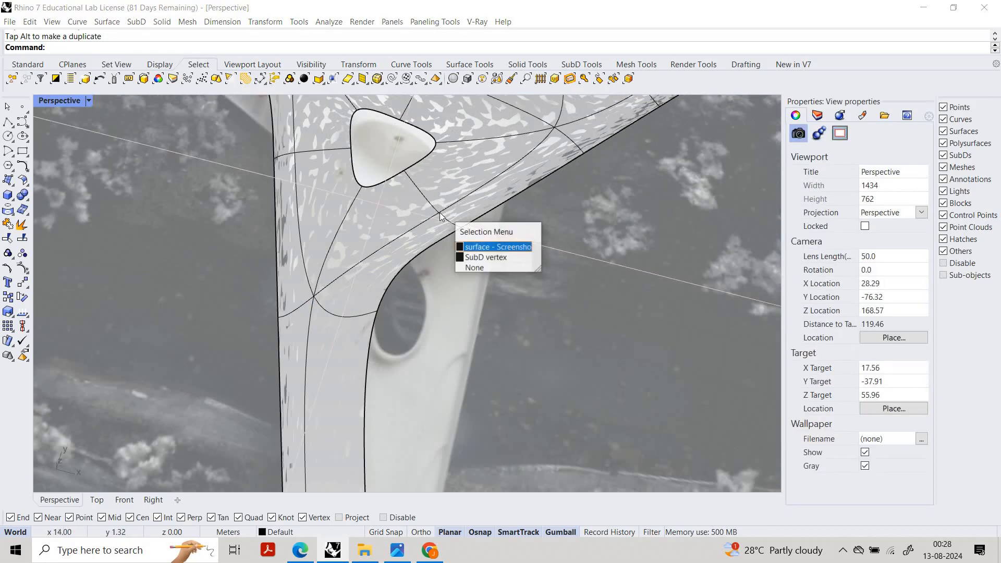
pyautogui.click(484, 257)
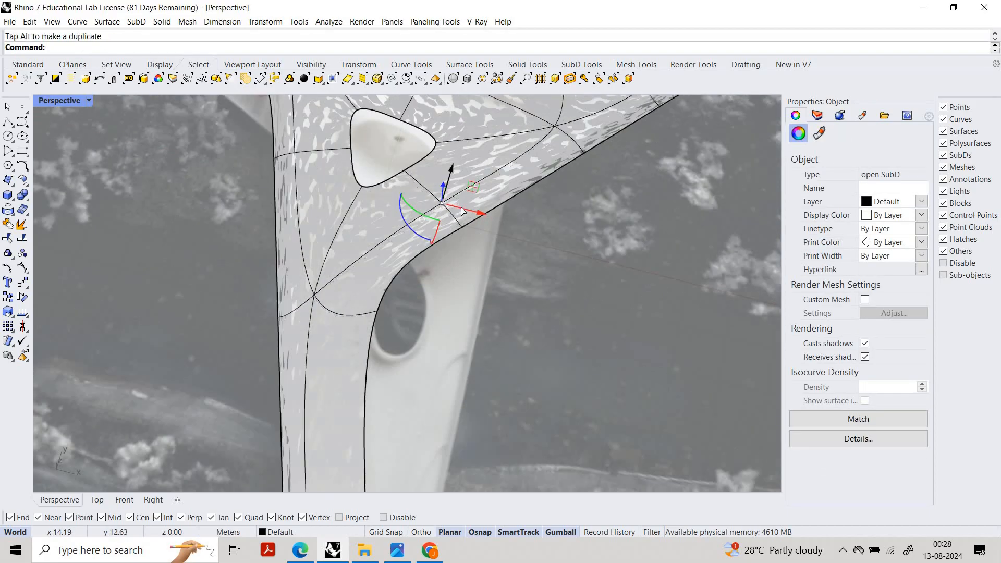
pyautogui.moveTo(459, 207); pyautogui.dragTo(474, 247)
pyautogui.press('Escape')
pyautogui.scroll(4, 465, 230)
pyautogui.keyDown('ctrl'); pyautogui.keyDown('shift'); pyautogui.click(465, 230); pyautogui.keyUp('shift'); pyautogui.keyUp('ctrl')
pyautogui.click(531, 200)
pyautogui.scroll(-6, 546, 210)
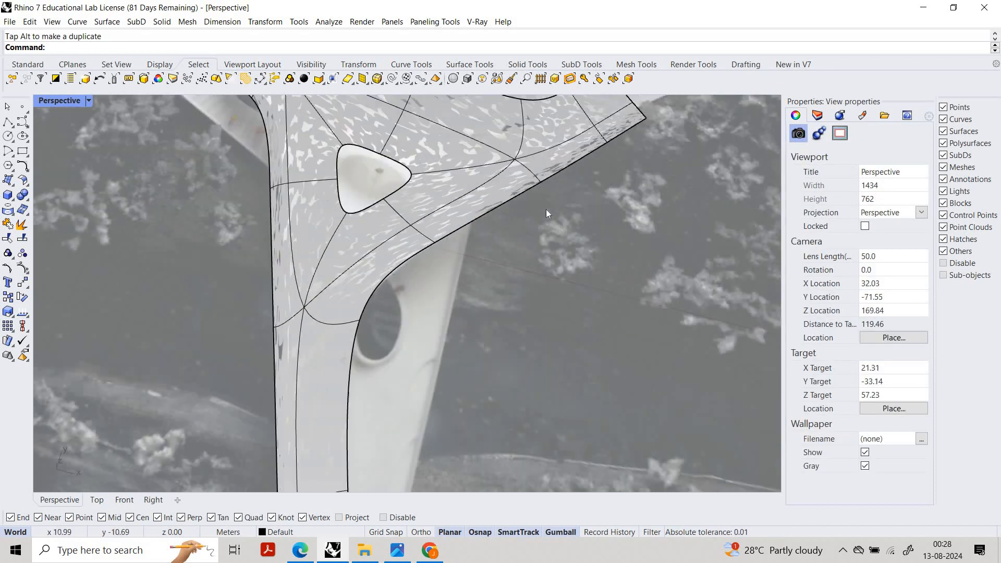
# Step: Move the outer boundary vertex where the upper-right arm begins inward along the Y direction toward the reference walkway edge
pyautogui.scroll(5, 546, 213)
pyautogui.keyDown('ctrl'); pyautogui.keyDown('shift'); pyautogui.click(515, 194); pyautogui.keyUp('shift'); pyautogui.keyUp('ctrl')
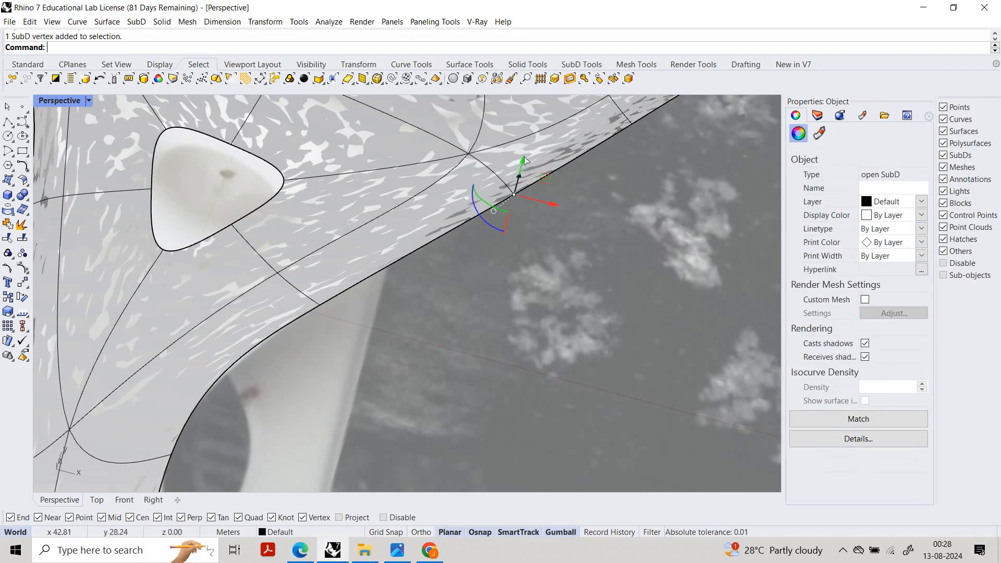
pyautogui.moveTo(525, 160); pyautogui.dragTo(530, 135)
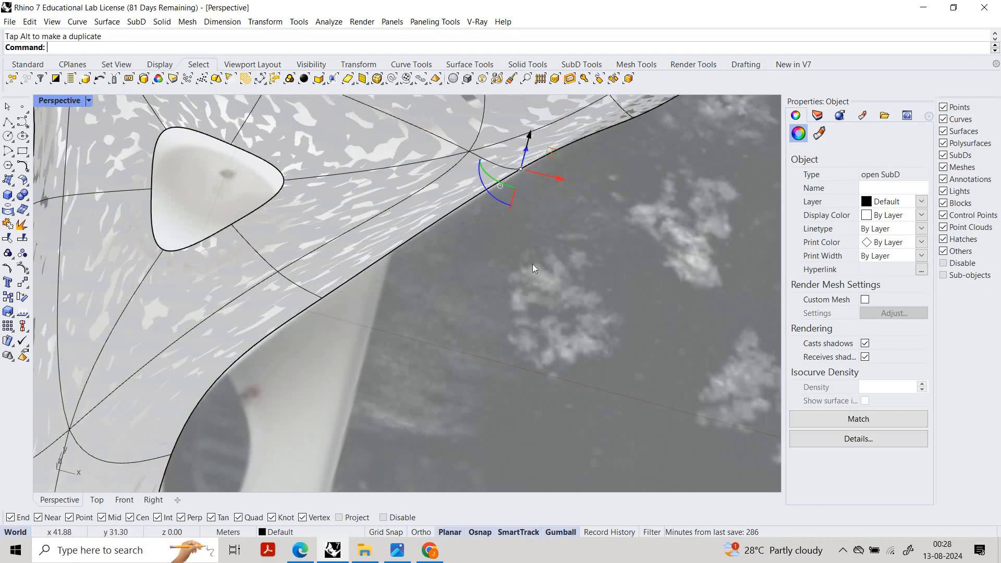
pyautogui.scroll(-7, 533, 264)
pyautogui.moveTo(605, 251); pyautogui.dragTo(525, 257, button='right')
pyautogui.scroll(10, 524, 258)
pyautogui.press('Escape')
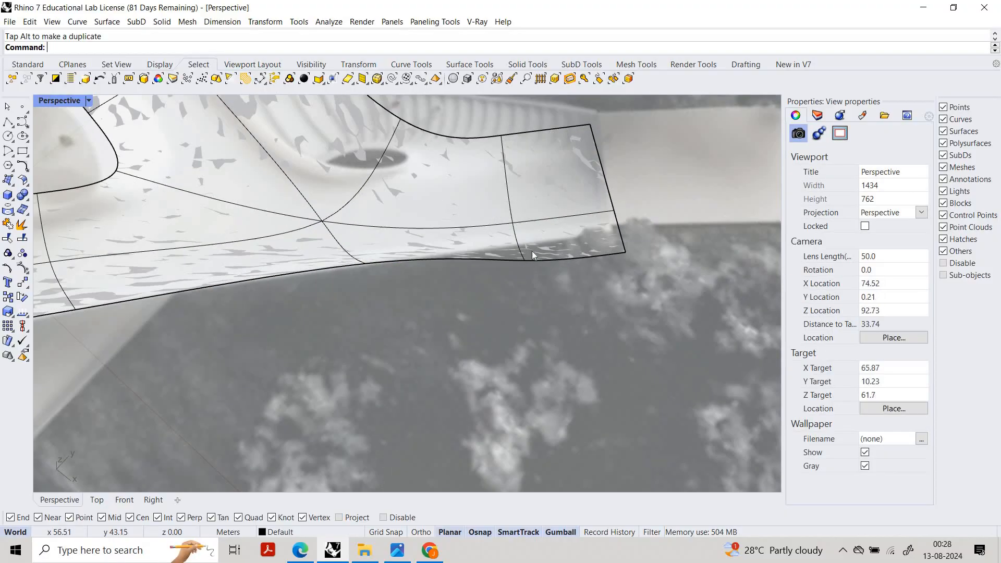
# Step: Move the boundary vertex near the upper-right arm's end and the one at its start onto the curved walkway edge in the reference
pyautogui.keyDown('ctrl'); pyautogui.keyDown('shift'); pyautogui.click(524, 259); pyautogui.keyUp('shift'); pyautogui.keyUp('ctrl')
pyautogui.moveTo(536, 248)
pyautogui.mouseDown()
pyautogui.moveTo(548, 233)
pyautogui.moveTo(542, 240)
pyautogui.mouseUp()
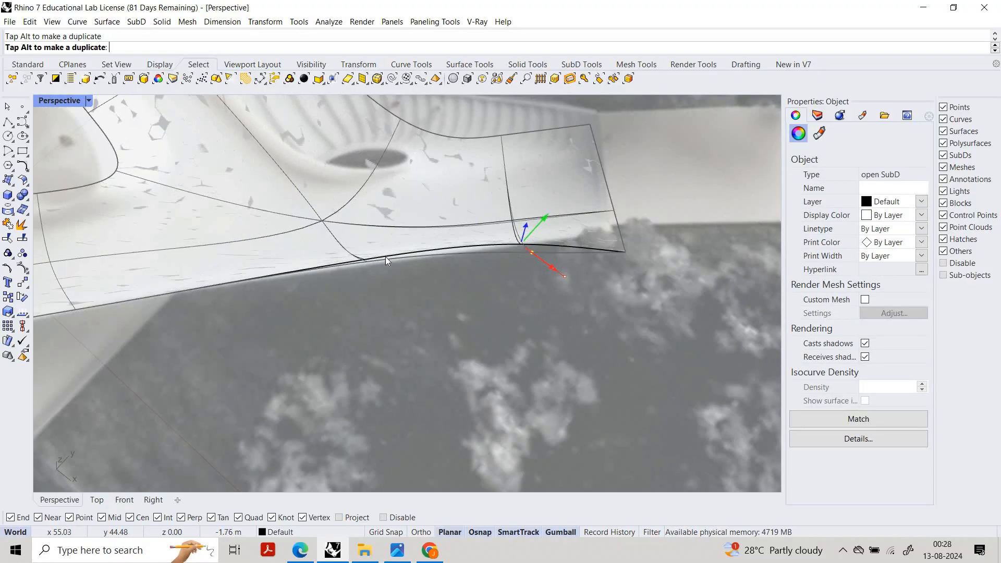
pyautogui.press('Escape')
pyautogui.scroll(4, 361, 255)
pyautogui.keyDown('ctrl'); pyautogui.keyDown('shift'); pyautogui.click(365, 256); pyautogui.keyUp('shift'); pyautogui.keyUp('ctrl')
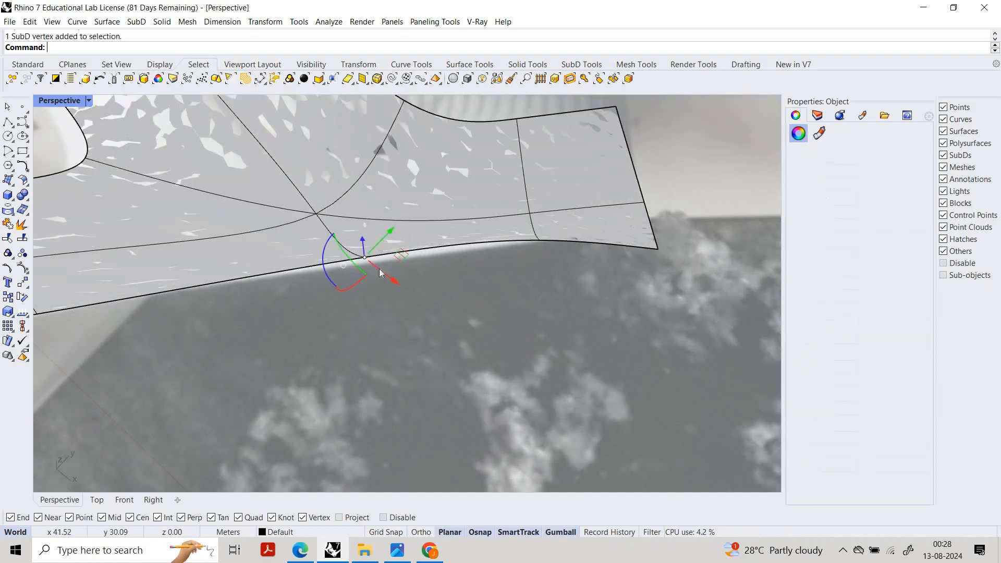
pyautogui.moveTo(392, 279); pyautogui.dragTo(458, 266)
pyautogui.press('Escape')
pyautogui.scroll(-8, 577, 256)
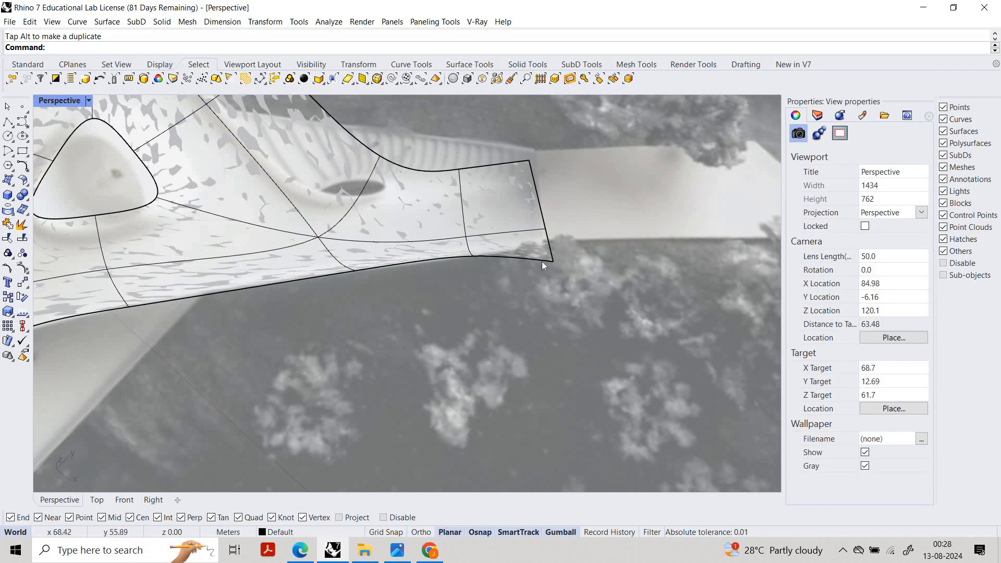
# Step: Move the outer corner vertex at the upper-right arm's end inward to match the walkway width in the reference image
pyautogui.scroll(8, 542, 261)
pyautogui.keyDown('ctrl'); pyautogui.keyDown('shift'); pyautogui.click(542, 261); pyautogui.keyUp('shift'); pyautogui.keyUp('ctrl')
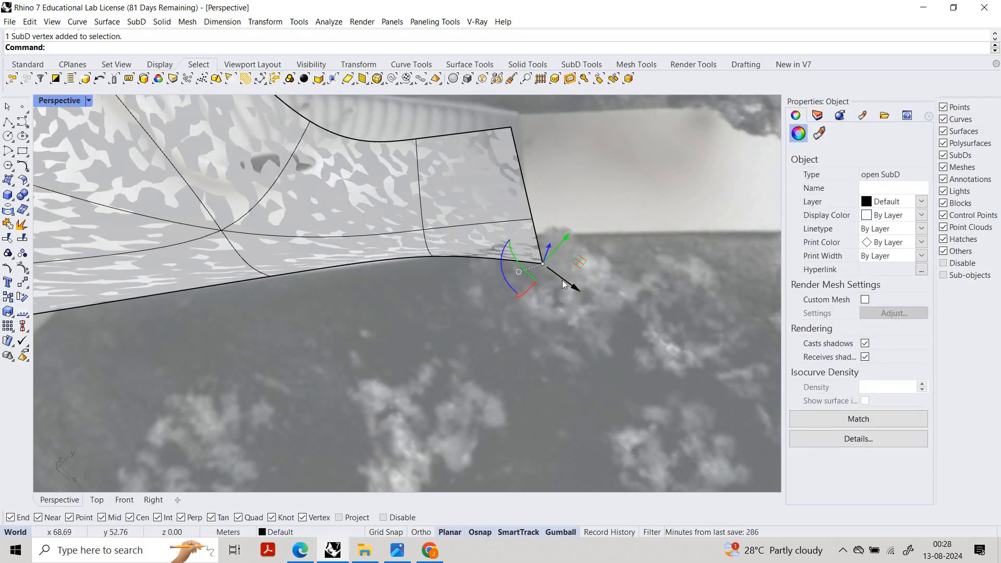
pyautogui.moveTo(553, 269); pyautogui.dragTo(558, 216)
pyautogui.moveTo(561, 213); pyautogui.dragTo(585, 216)
pyautogui.click(536, 247)
pyautogui.moveTo(536, 248); pyautogui.dragTo(568, 255, button='right')
pyautogui.scroll(-10, 568, 256)
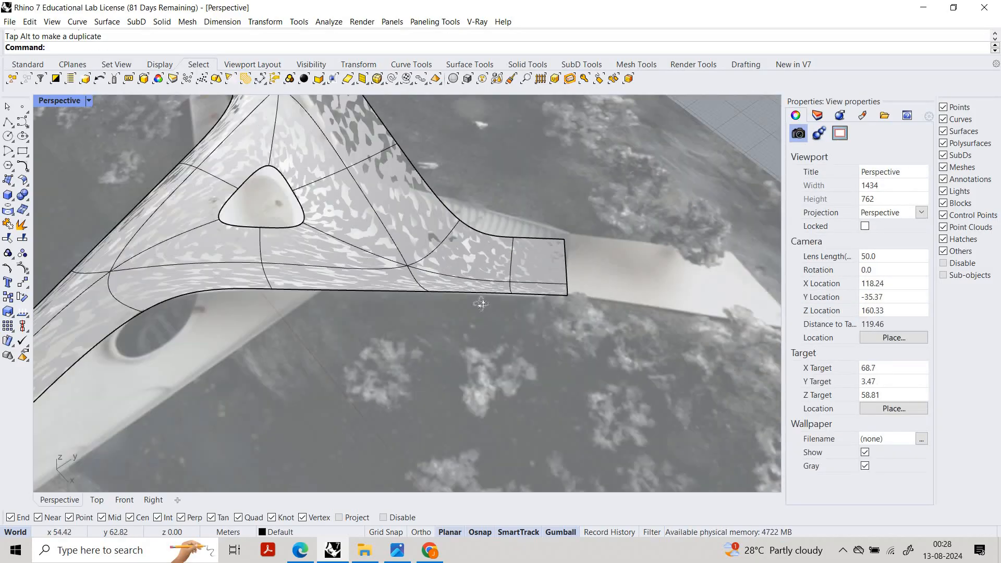
# Step: Move the lower boundary vertex near the left arm's end inward so the edge arches above the ribbed steps in the reference image
pyautogui.moveTo(589, 289); pyautogui.dragTo(365, 246, button='right')
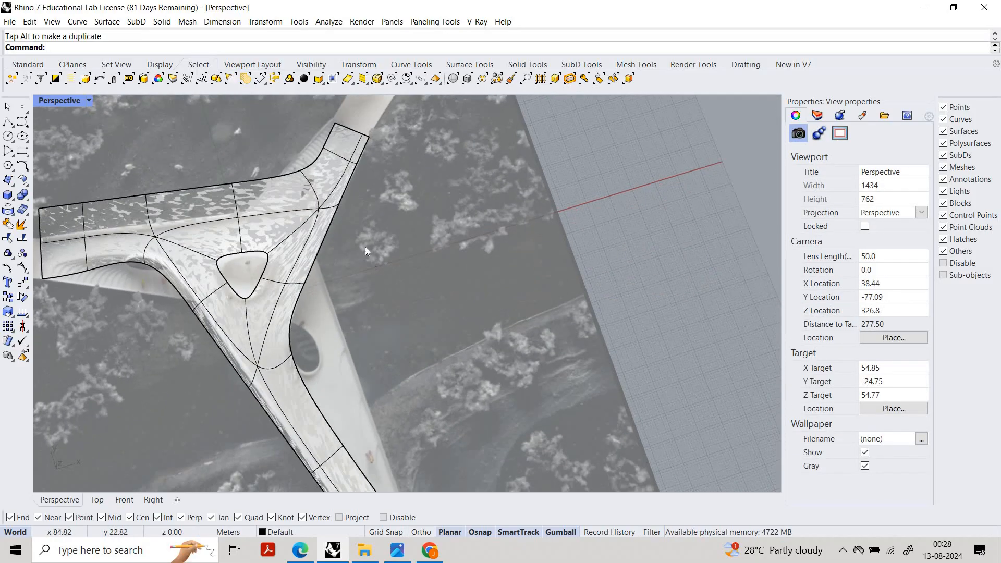
pyautogui.scroll(-14, 365, 247)
pyautogui.scroll(12, 334, 286)
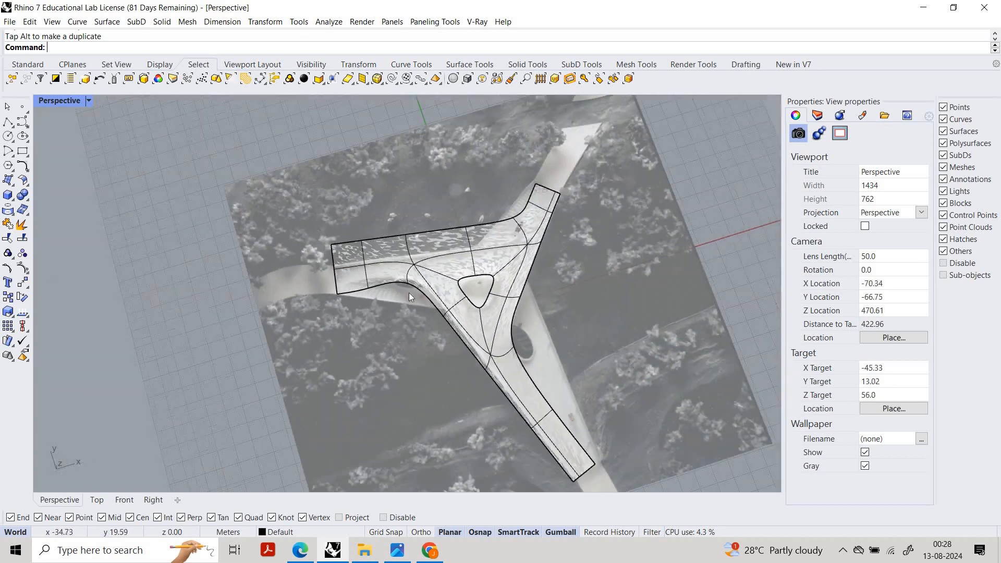
pyautogui.scroll(20, 409, 292)
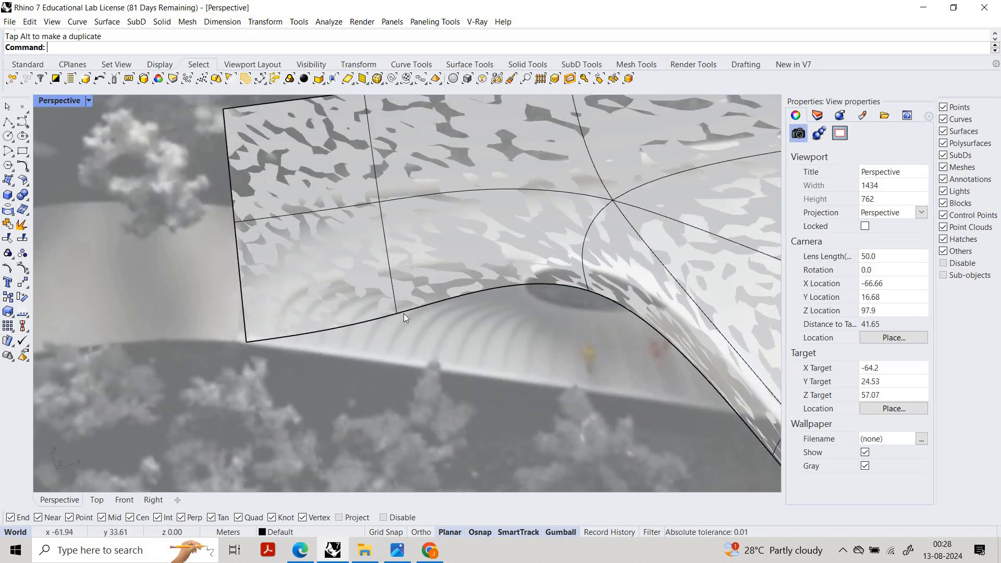
pyautogui.moveTo(387, 273); pyautogui.dragTo(554, 278)
pyautogui.click(371, 317)
pyautogui.scroll(-4, 361, 320)
pyautogui.scroll(4, 360, 321)
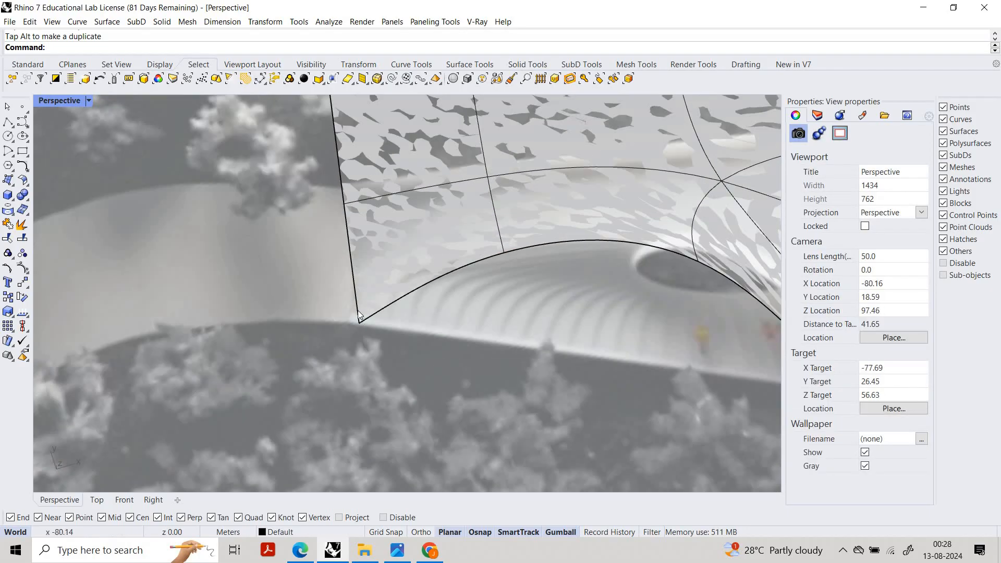
# Step: Move the lower corner vertex at the left arm's end inward to fit the walkway edge in the reference image
pyautogui.keyDown('ctrl'); pyautogui.keyDown('shift'); pyautogui.click(360, 321); pyautogui.keyUp('shift'); pyautogui.keyUp('ctrl')
pyautogui.moveTo(351, 289); pyautogui.dragTo(407, 278)
pyautogui.moveTo(333, 366); pyautogui.dragTo(387, 370, button='right')
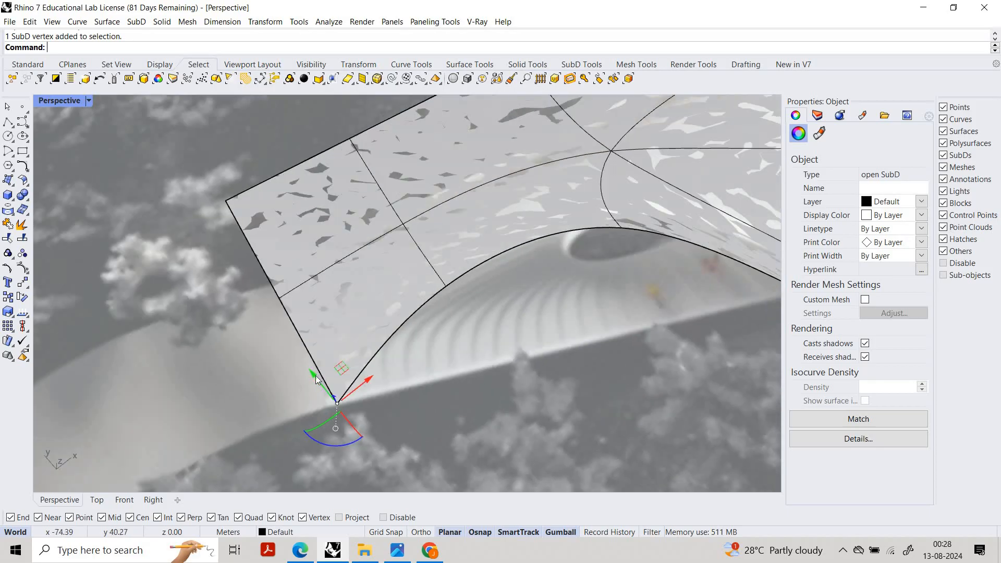
pyautogui.moveTo(314, 375); pyautogui.dragTo(306, 324)
pyautogui.press('Escape')
pyautogui.scroll(-12, 540, 280)
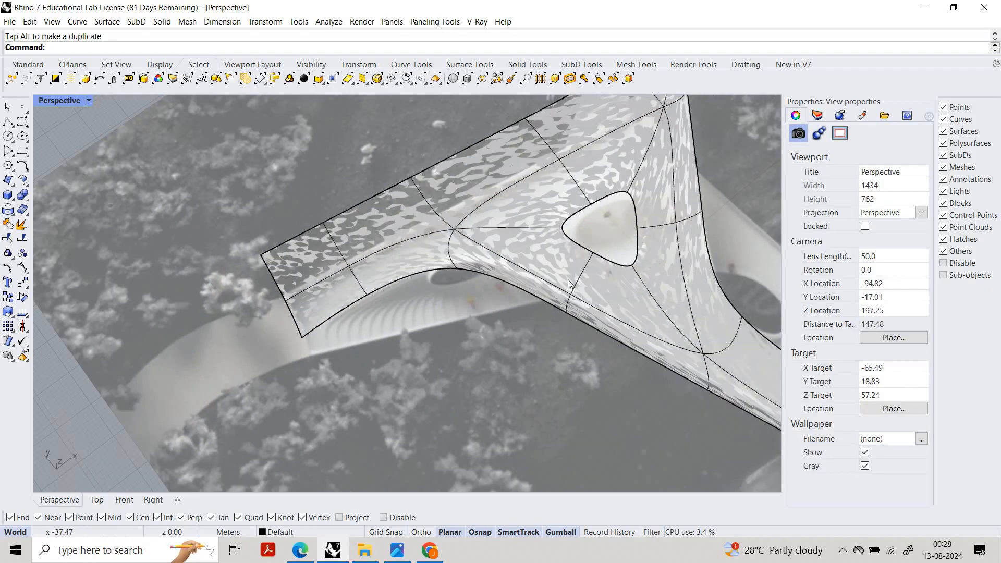
# Step: Move the lower boundary vertex where the left arm meets the bridge's centre inward, exposing more of the oval opening in the reference image
pyautogui.scroll(4, 548, 277)
pyautogui.scroll(5, 342, 253)
pyautogui.keyDown('ctrl'); pyautogui.keyDown('shift'); pyautogui.click(344, 254); pyautogui.keyUp('shift'); pyautogui.keyUp('ctrl')
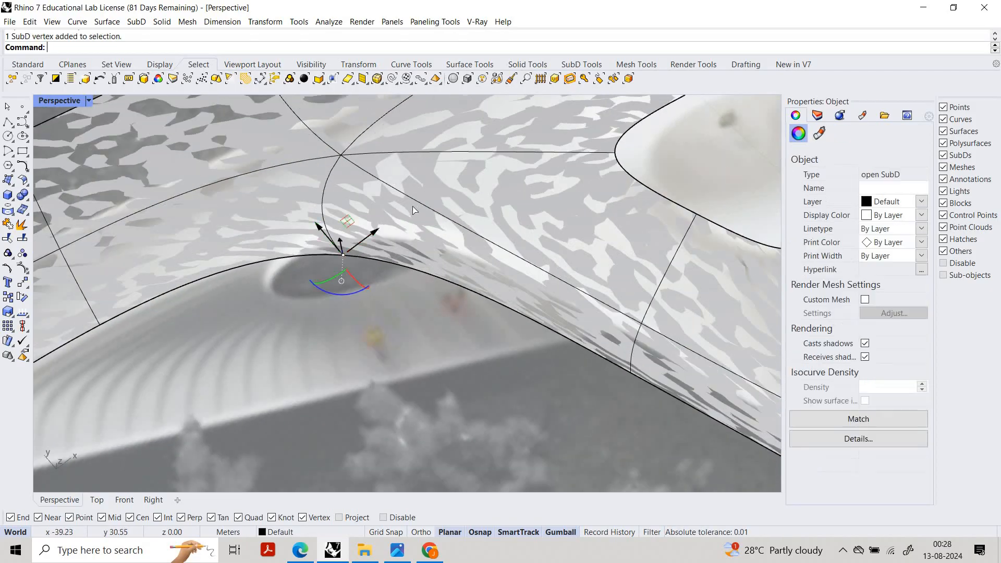
pyautogui.moveTo(376, 230); pyautogui.dragTo(427, 212)
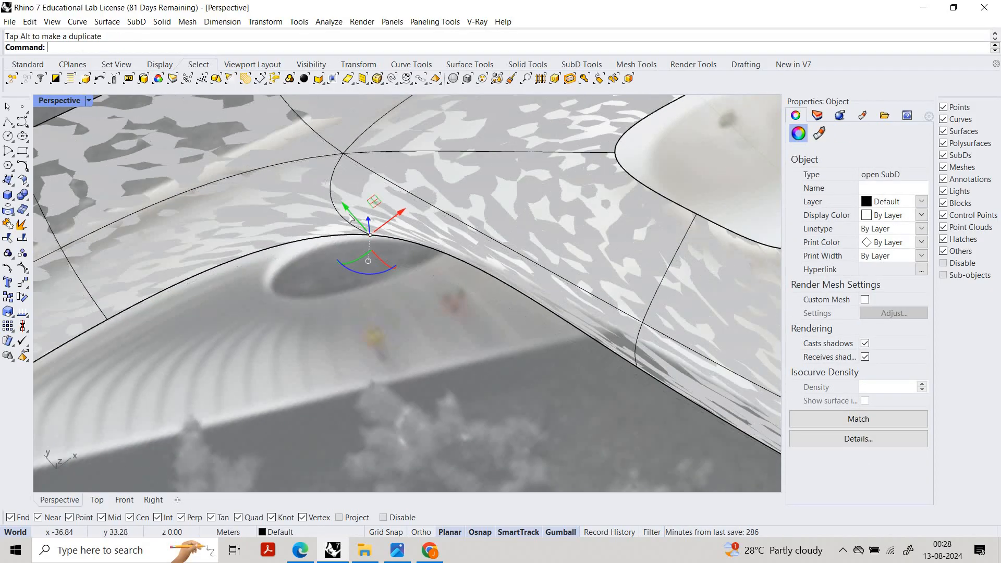
pyautogui.scroll(-3, 505, 298)
pyautogui.press('Escape')
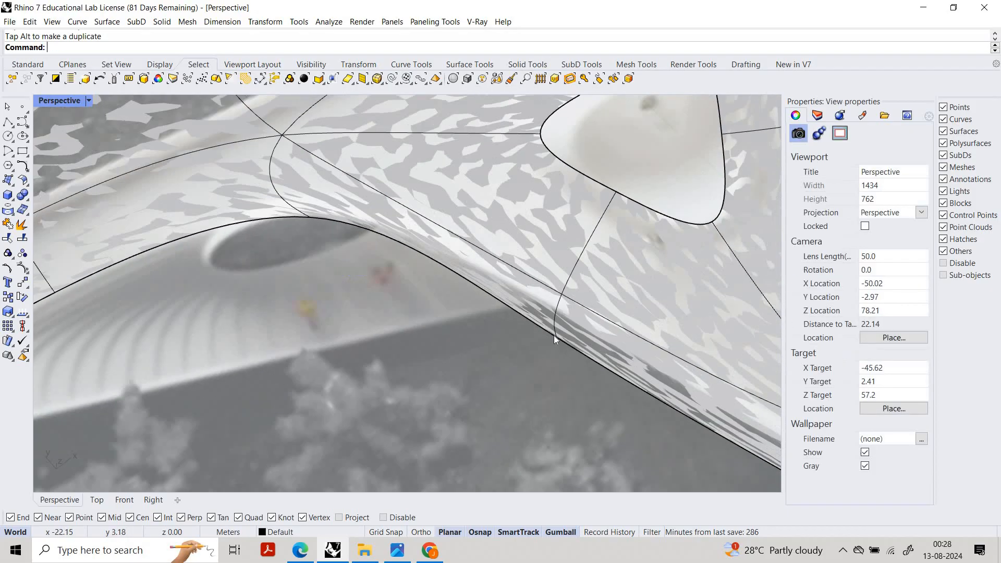
# Step: Move the boundary vertex midway between the left and lower-right arms inward onto the walkway edge in the reference image
pyautogui.keyDown('ctrl'); pyautogui.keyDown('shift'); pyautogui.click(579, 324); pyautogui.keyUp('shift'); pyautogui.keyUp('ctrl')
pyautogui.moveTo(579, 324)
pyautogui.mouseDown()
pyautogui.moveTo(570, 292)
pyautogui.moveTo(600, 256)
pyautogui.mouseUp()
pyautogui.press('Escape')
pyautogui.keyDown('ctrl'); pyautogui.keyDown('shift'); pyautogui.click(585, 273); pyautogui.keyUp('shift'); pyautogui.keyUp('ctrl')
pyautogui.click(522, 307)
pyautogui.scroll(-13, 538, 329)
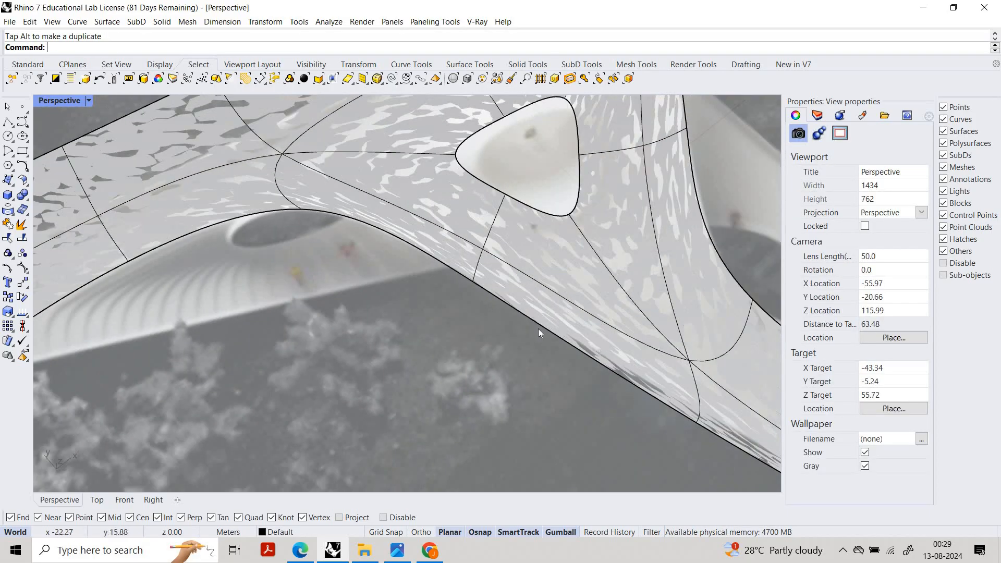
# Step: Move the outer boundary vertex at the start of the lower-right arm inward onto the straight walkway edge in the reference image
pyautogui.scroll(15, 528, 330)
pyautogui.keyDown('ctrl'); pyautogui.keyDown('shift'); pyautogui.click(528, 329); pyautogui.keyUp('shift'); pyautogui.keyUp('ctrl')
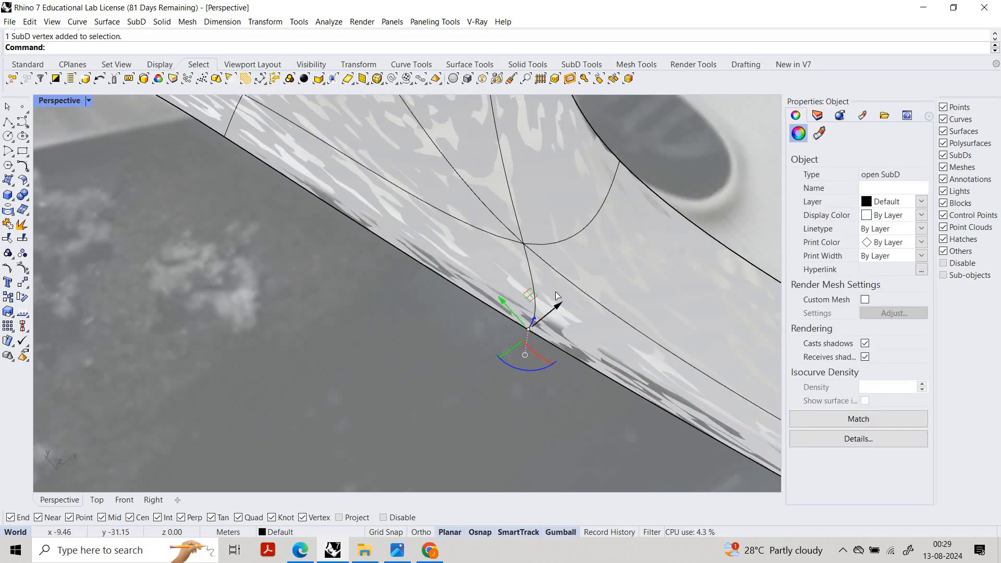
pyautogui.moveTo(559, 293); pyautogui.dragTo(559, 294)
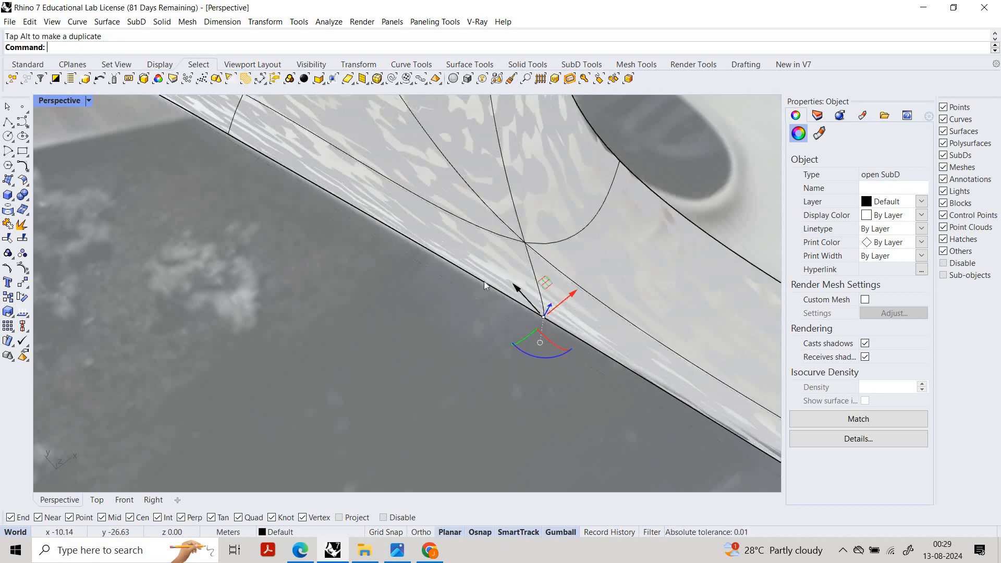
pyautogui.scroll(-13, 520, 305)
pyautogui.scroll(11, 557, 322)
pyautogui.press('Escape')
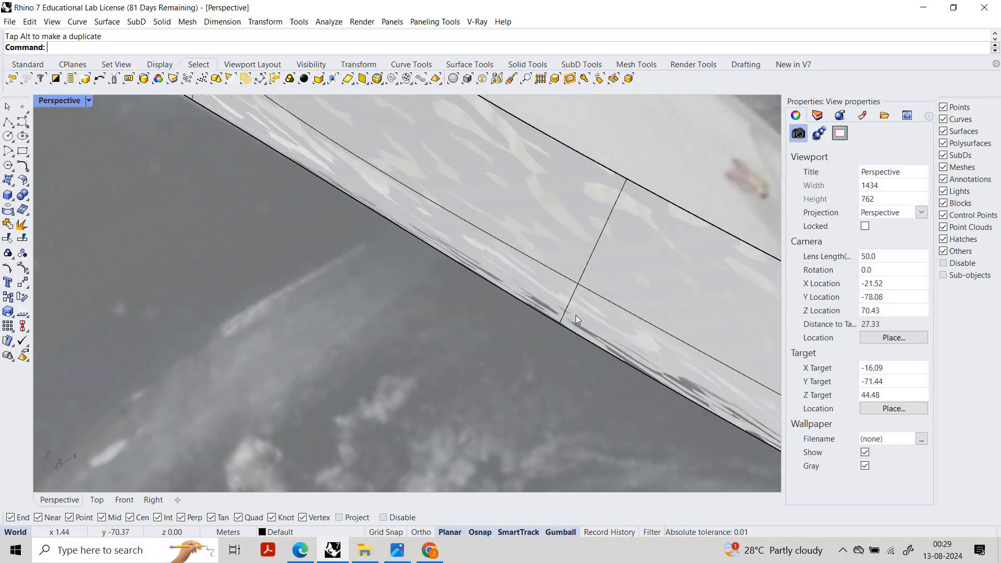
# Step: Move the outer boundary vertex partway along the lower-right arm inward so the edge follows the walkway in the reference image
pyautogui.keyDown('ctrl'); pyautogui.keyDown('shift'); pyautogui.click(560, 323); pyautogui.keyUp('shift'); pyautogui.keyUp('ctrl')
pyautogui.moveTo(577, 308); pyautogui.dragTo(584, 295)
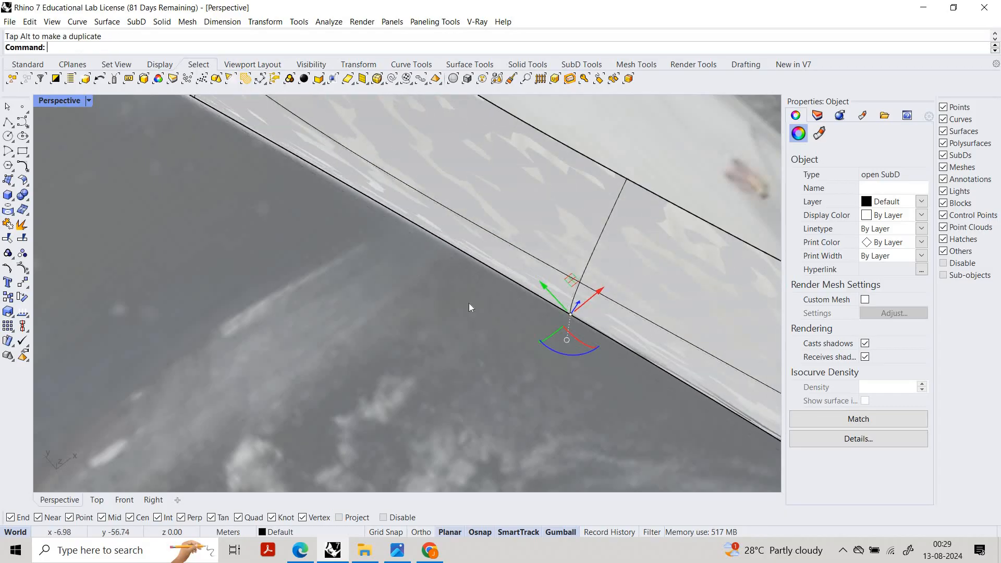
pyautogui.scroll(-15, 469, 308)
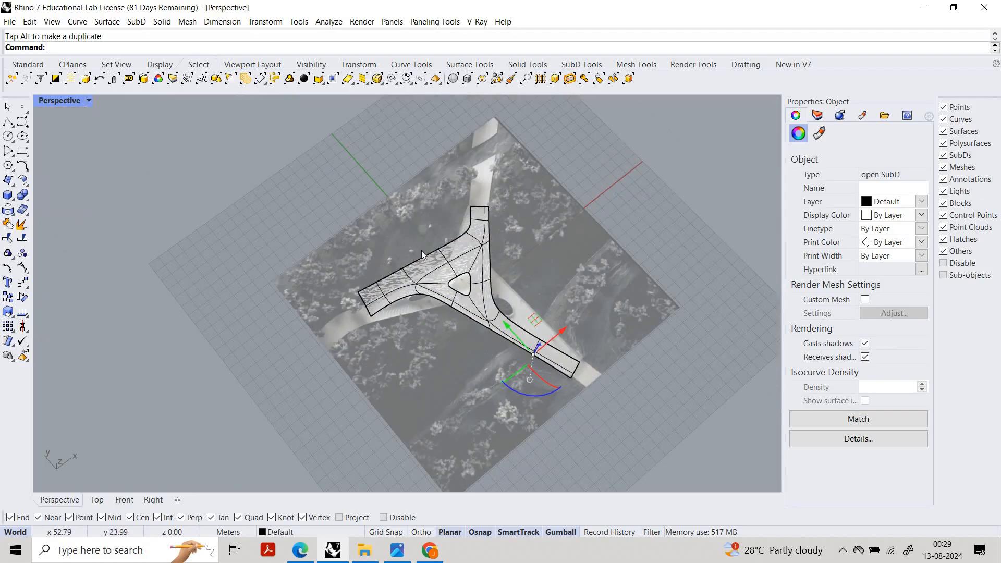
pyautogui.scroll(6, 368, 306)
pyautogui.scroll(-3, 426, 333)
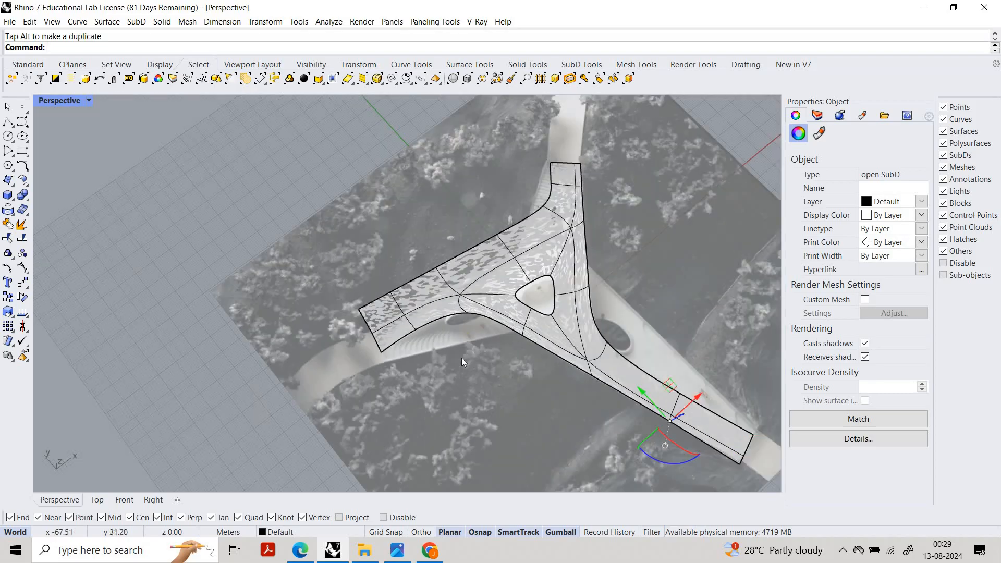
# Step: Nudge the left arm's lower end corner vertex slightly further inward, beside the ribbed steps in the reference image
pyautogui.scroll(3, 462, 358)
pyautogui.scroll(4, 428, 348)
pyautogui.click(434, 354)
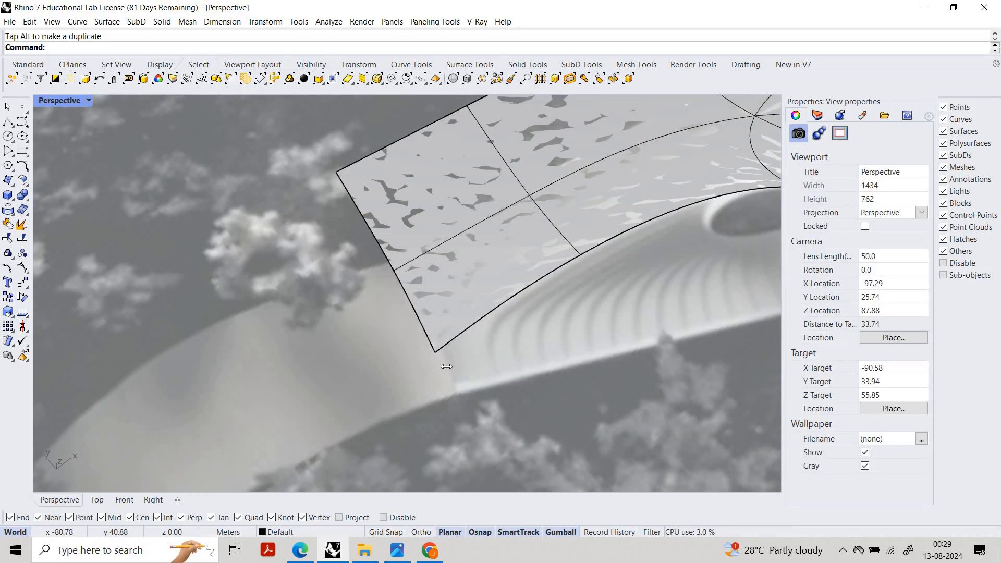
pyautogui.moveTo(415, 331); pyautogui.dragTo(390, 333)
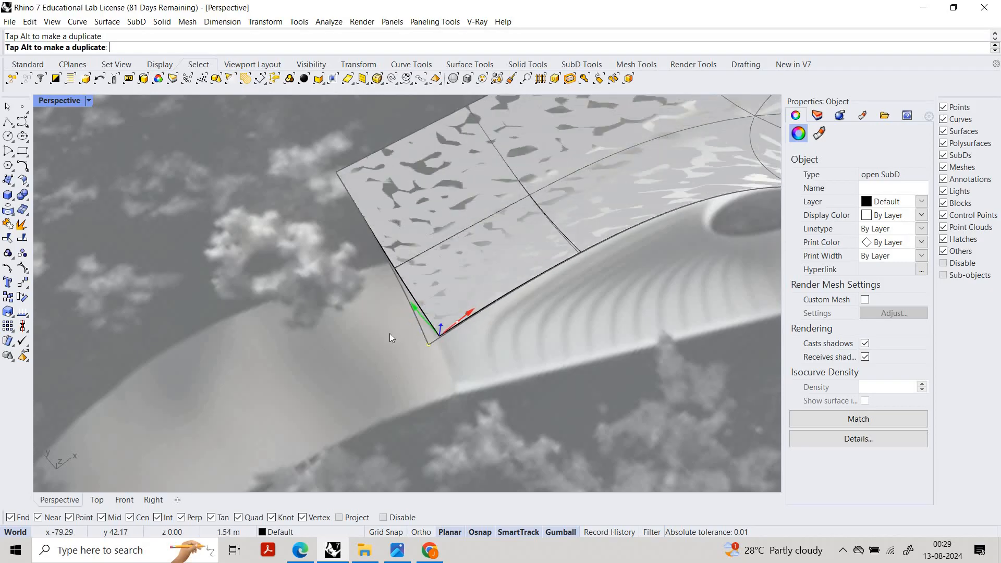
pyautogui.click(206, 266)
pyautogui.scroll(-8, 518, 318)
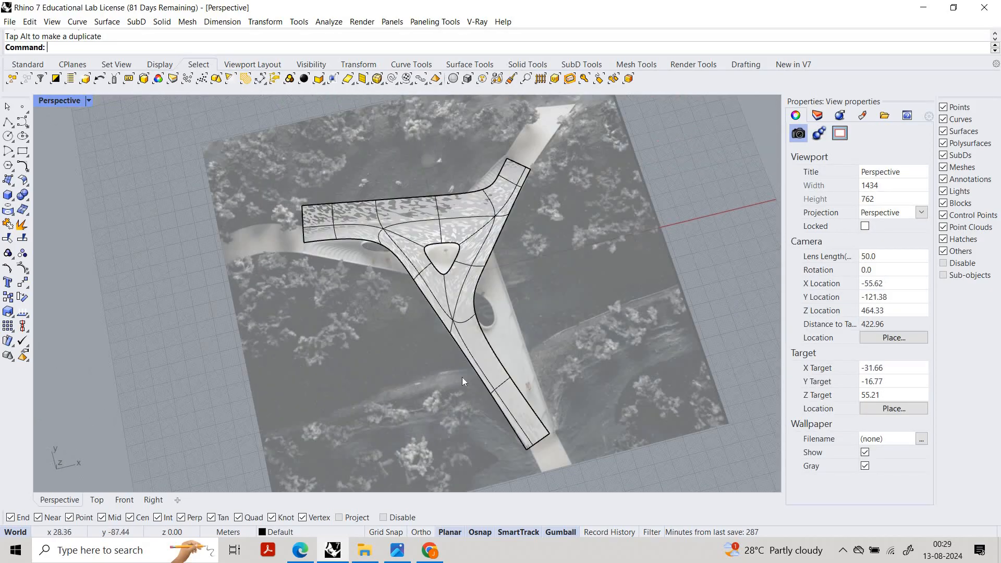
# Step: Move the inner corner vertex at the upper-right arm's end inward, away from the ribbed steps, to narrow that end
pyautogui.scroll(10, 500, 312)
pyautogui.scroll(-6, 520, 245)
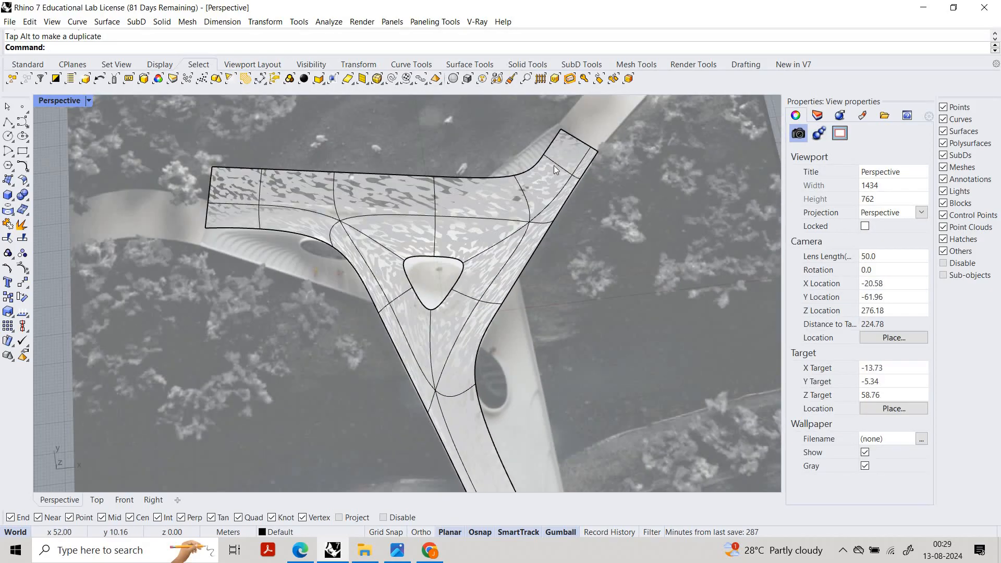
pyautogui.scroll(5, 603, 214)
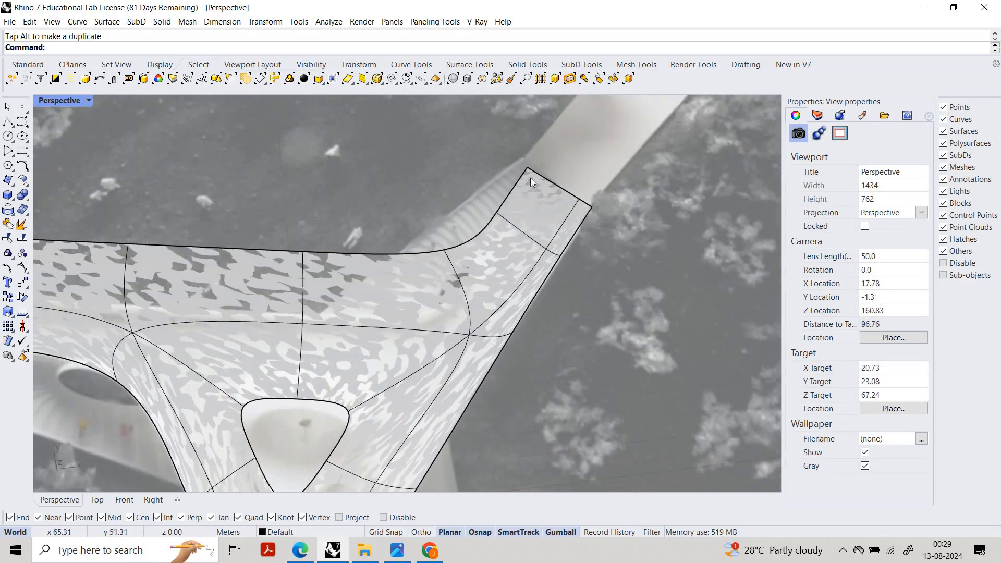
pyautogui.scroll(6, 528, 181)
pyautogui.click(525, 180)
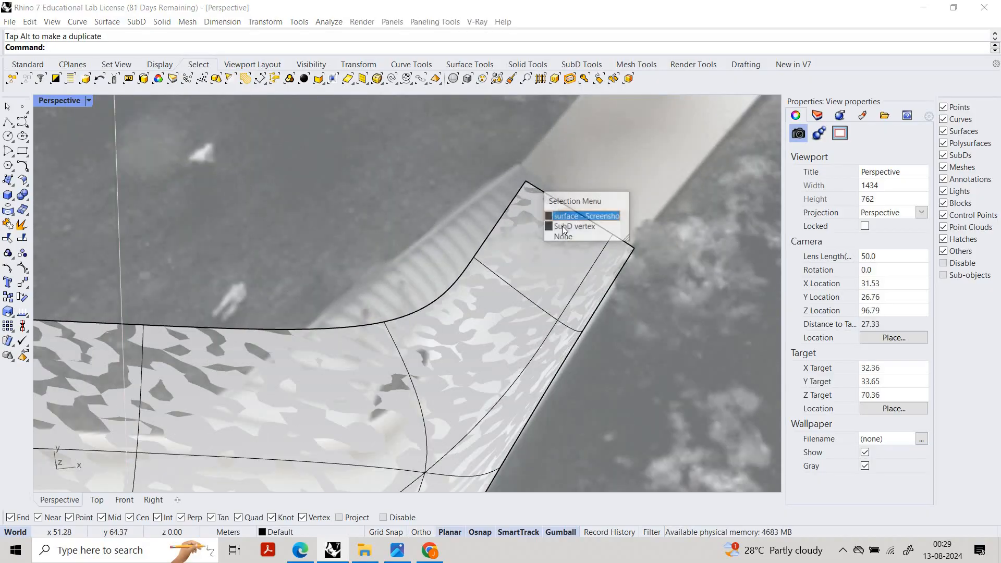
pyautogui.press('Return')
pyautogui.moveTo(566, 178); pyautogui.dragTo(608, 199)
pyautogui.moveTo(562, 169); pyautogui.dragTo(590, 182)
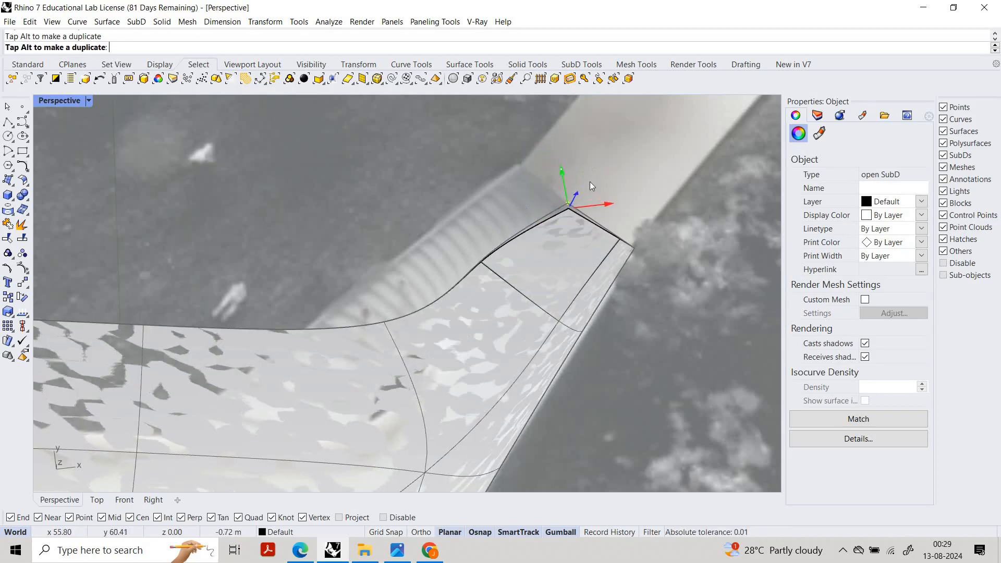
pyautogui.moveTo(647, 262); pyautogui.dragTo(647, 264)
pyautogui.scroll(-2, 647, 266)
pyautogui.click(639, 313)
pyautogui.scroll(-11, 636, 317)
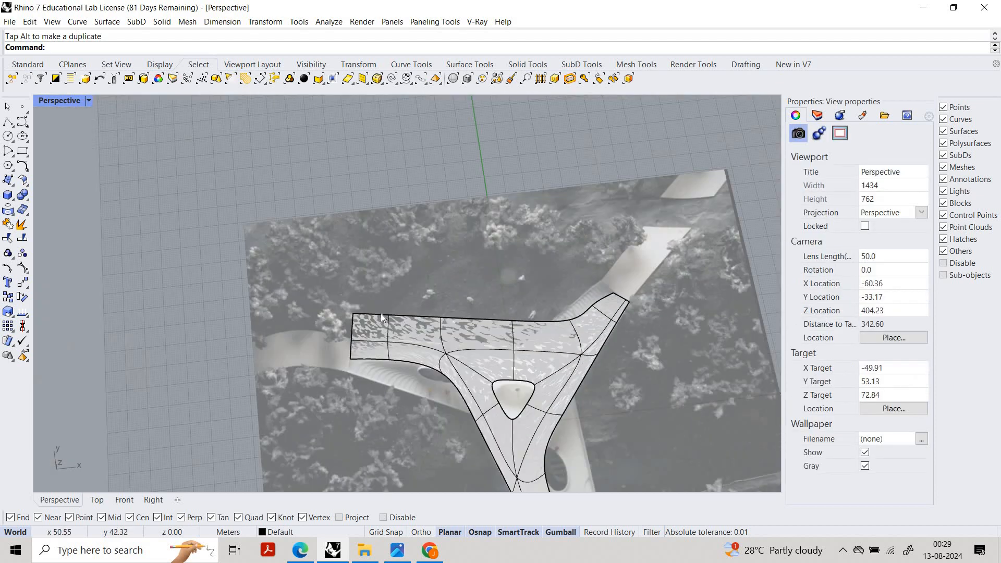
# Step: Move the left arm's upper boundary edges inward along its end edge by about 7.36 m and another 3.83 m to narrow the arm
pyautogui.scroll(5, 382, 301)
pyautogui.scroll(3, 383, 298)
pyautogui.click(399, 303)
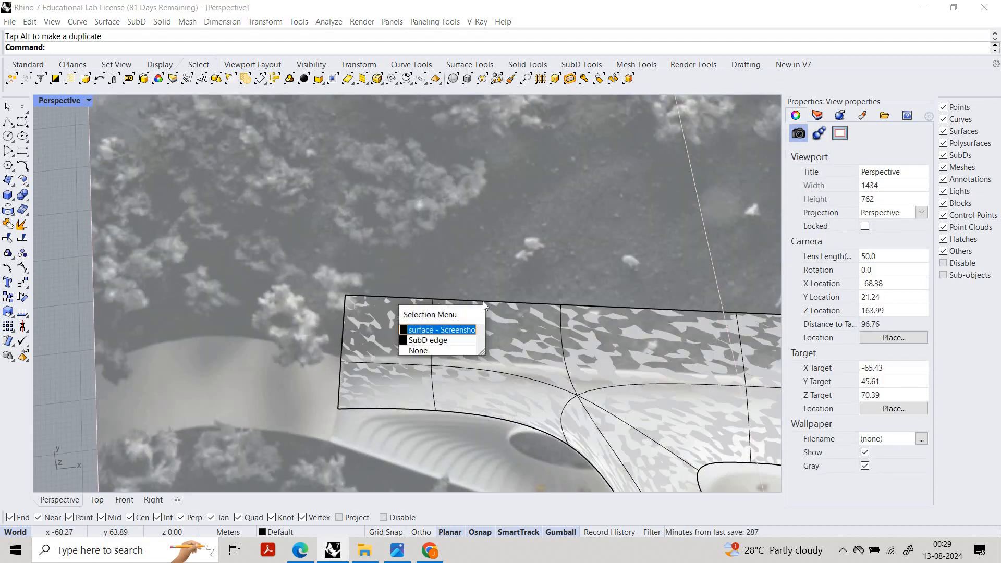
pyautogui.click(436, 340)
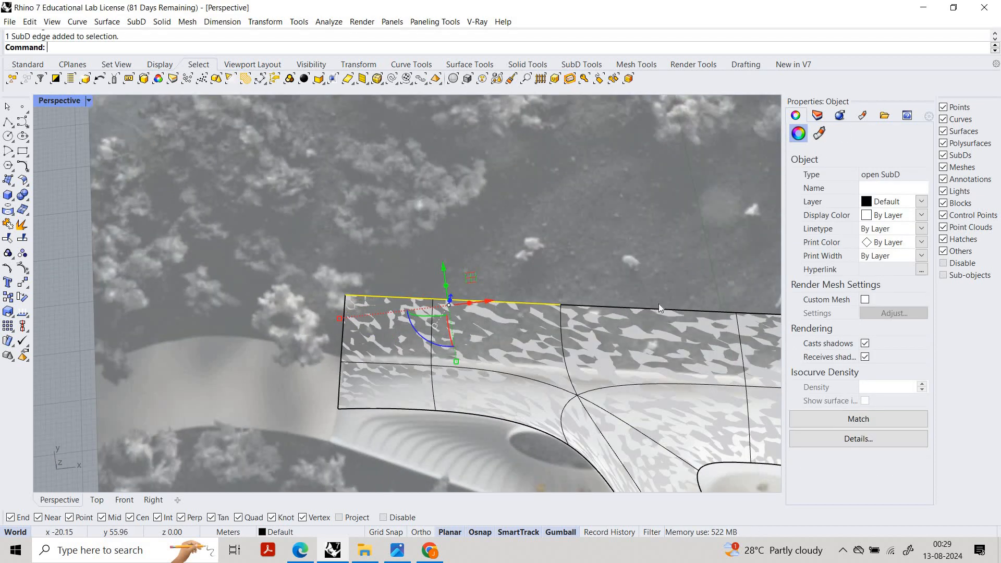
pyautogui.moveTo(658, 304); pyautogui.dragTo(708, 315, button='right')
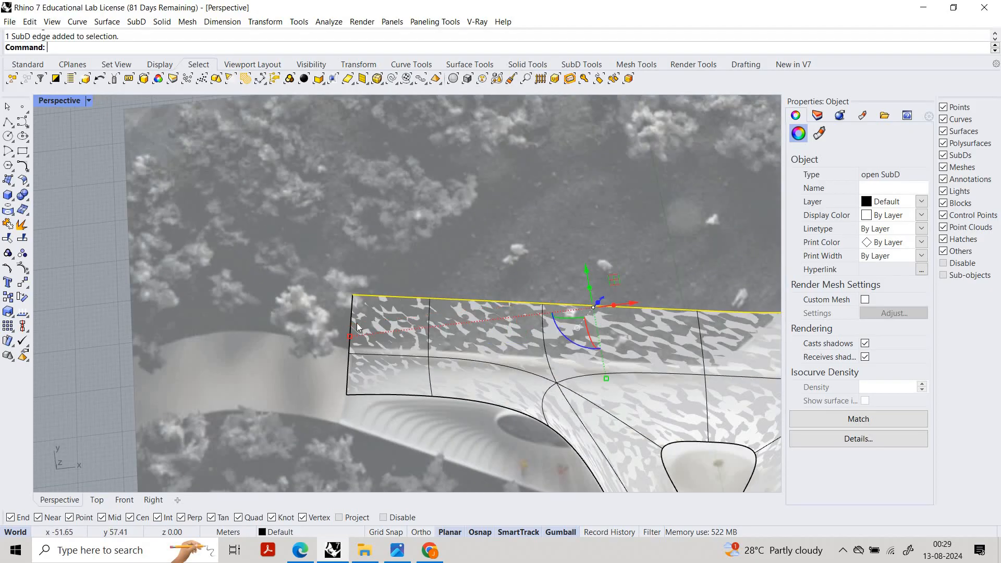
pyautogui.scroll(2, 357, 324)
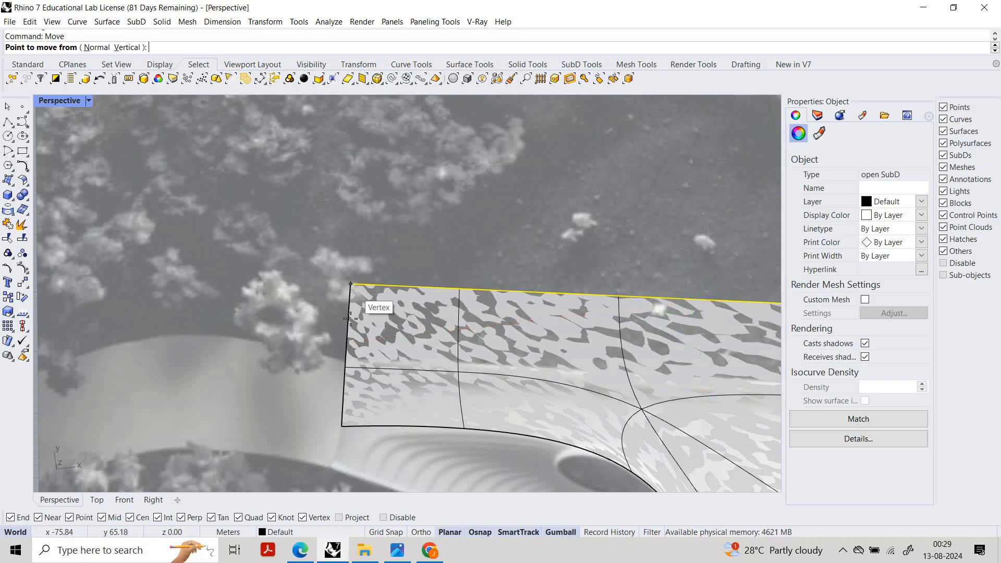
pyautogui.click(350, 319)
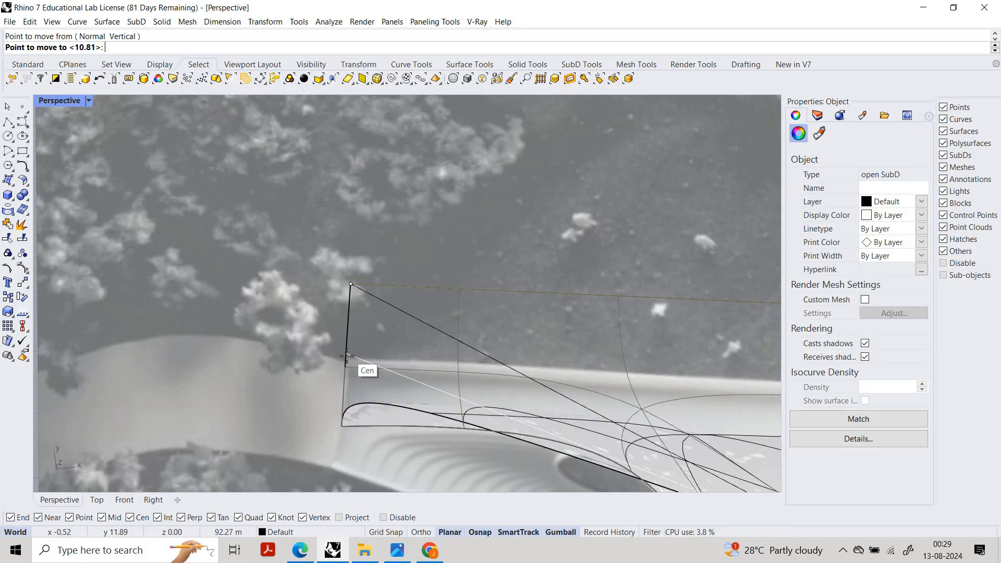
pyautogui.click(349, 333)
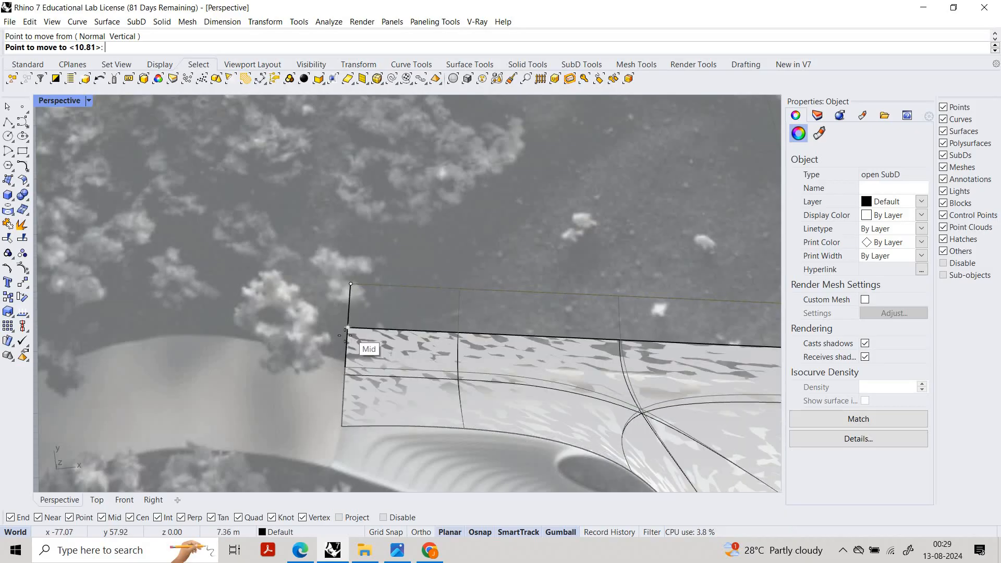
pyautogui.click(347, 346)
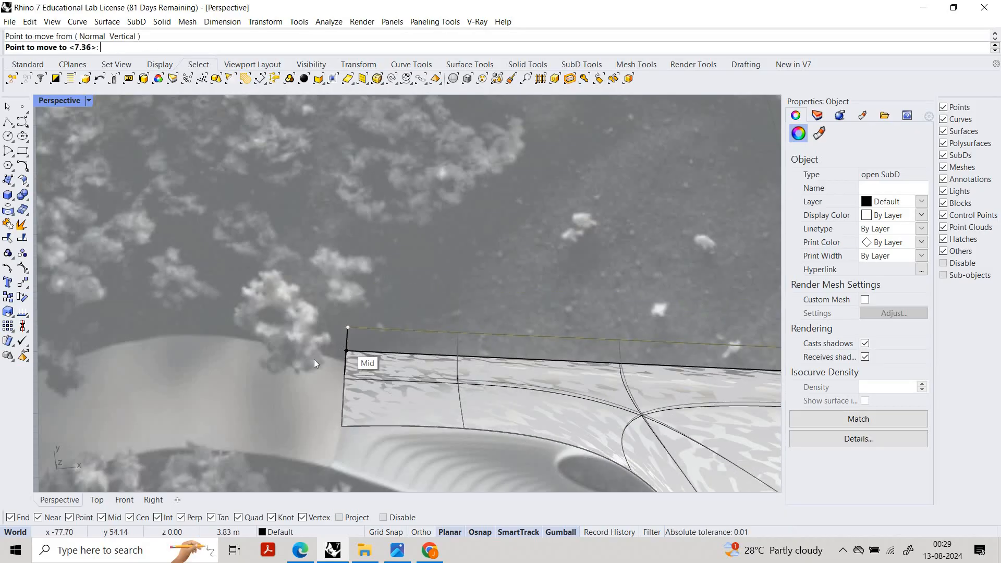
pyautogui.scroll(-5, 692, 351)
pyautogui.press('Escape')
# Step: Move the upper boundary edge segment at the left arm's end slightly inward to match the walkway edge in the reference image
pyautogui.moveTo(721, 345); pyautogui.dragTo(406, 408, button='right')
pyautogui.scroll(6, 406, 402)
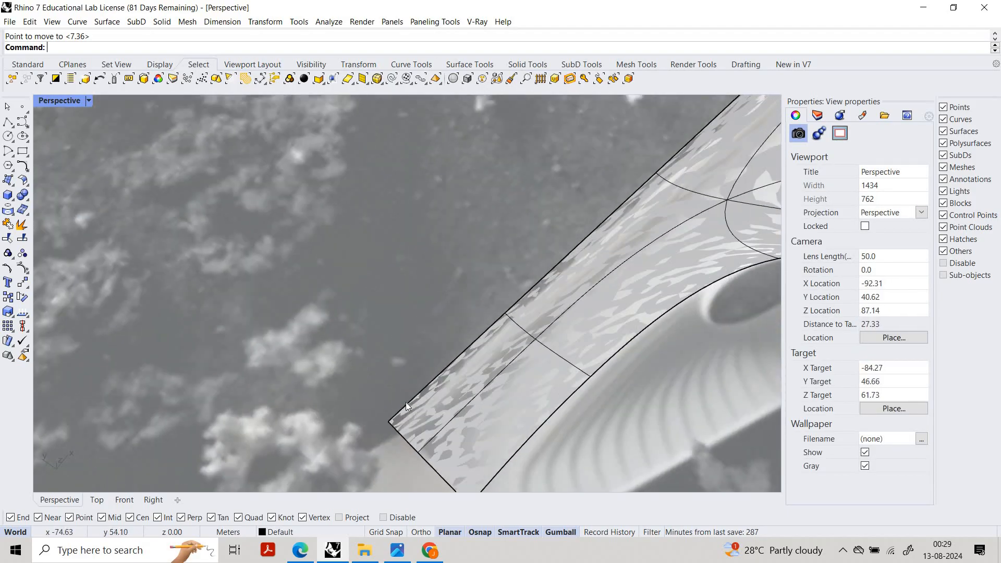
pyautogui.keyDown('ctrl'); pyautogui.keyDown('shift'); pyautogui.click(396, 416); pyautogui.keyUp('shift'); pyautogui.keyUp('ctrl')
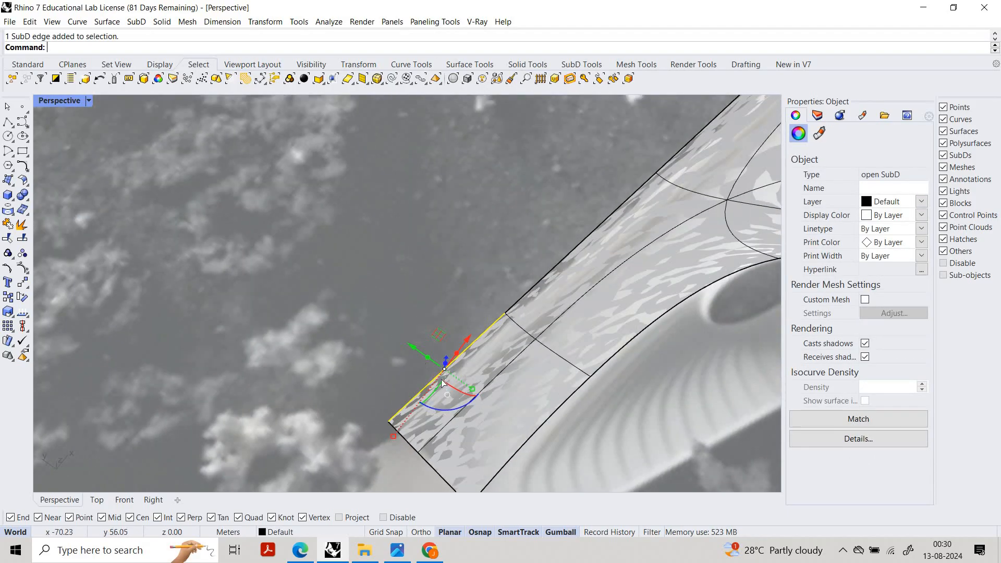
pyautogui.moveTo(414, 348); pyautogui.dragTo(407, 372)
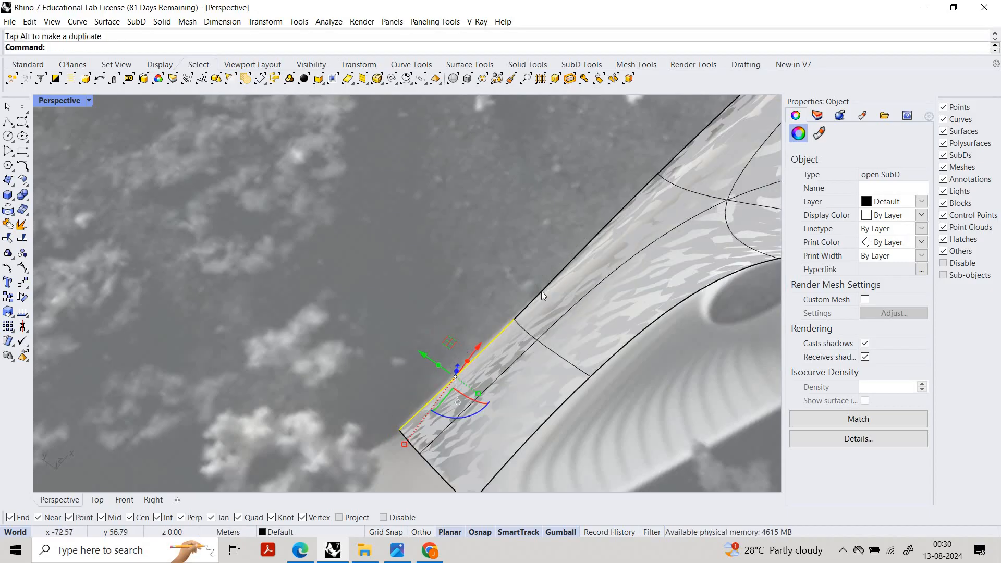
pyautogui.click(549, 276)
# Step: Move the upper boundary vertex where the left arm meets the centre along its cross edge onto the walkway edge
pyautogui.scroll(-13, 552, 270)
pyautogui.scroll(16, 515, 271)
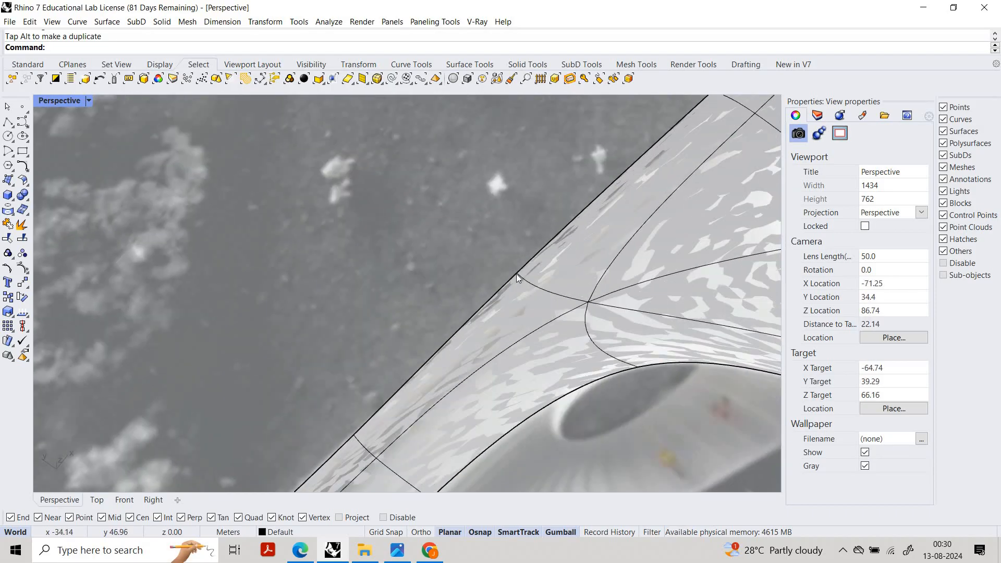
pyautogui.click(563, 318)
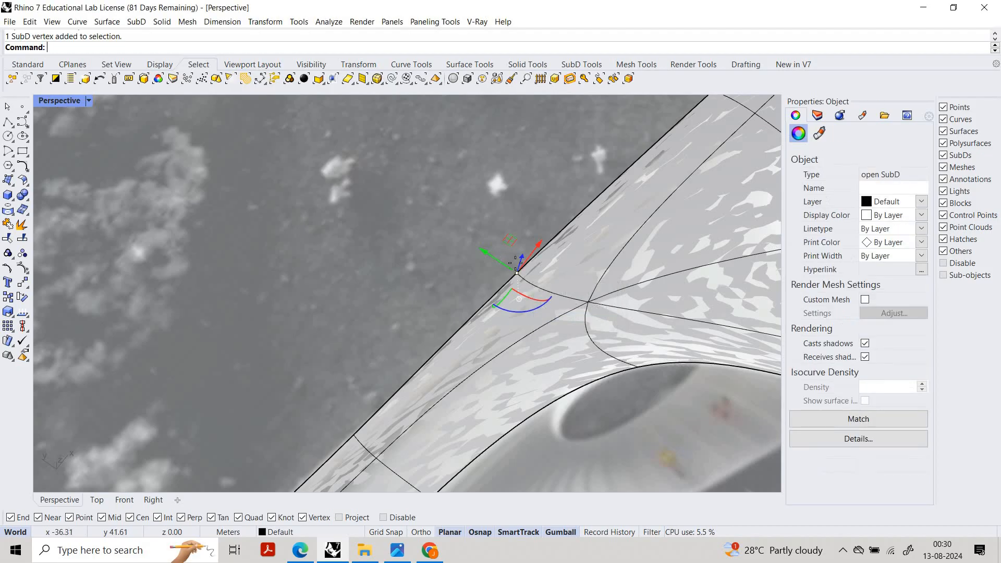
pyautogui.click(526, 287)
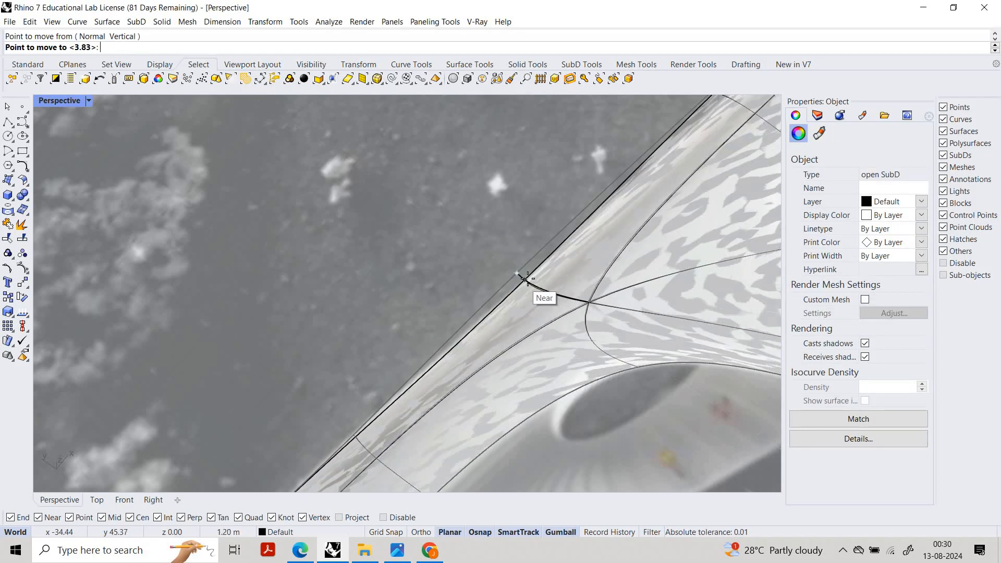
pyautogui.scroll(9, 523, 282)
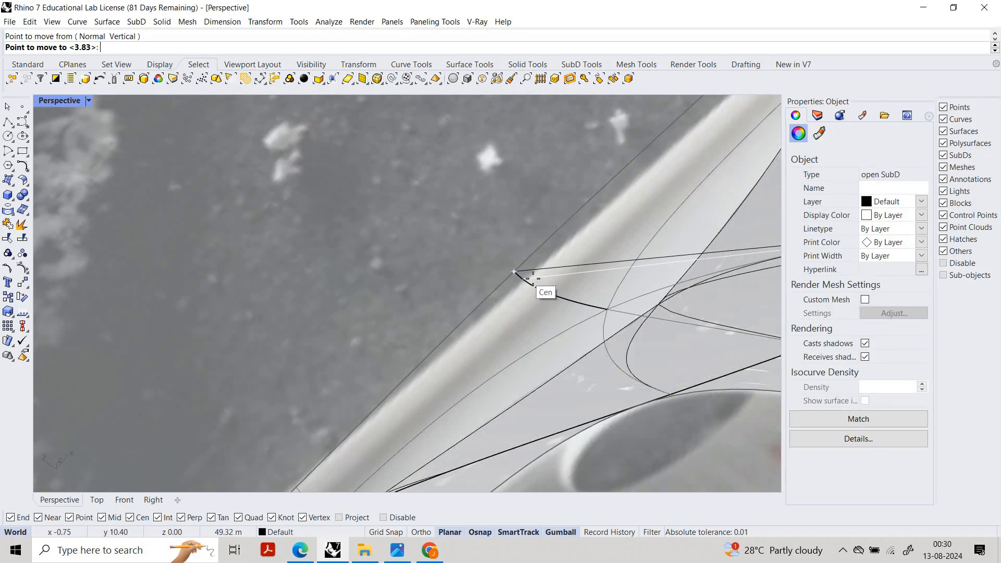
pyautogui.click(532, 285)
pyautogui.scroll(-5, 514, 267)
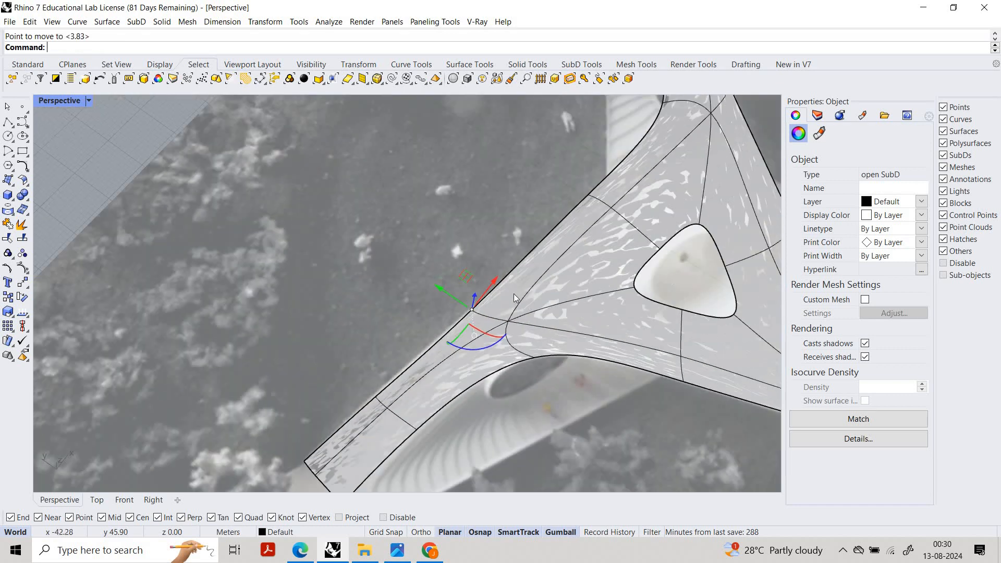
# Step: Move the boundary vertex midway between the left and upper-right arms about 1.36 m inward onto the walkway edge
pyautogui.scroll(5, 450, 320)
pyautogui.press('Escape')
pyautogui.scroll(4, 453, 306)
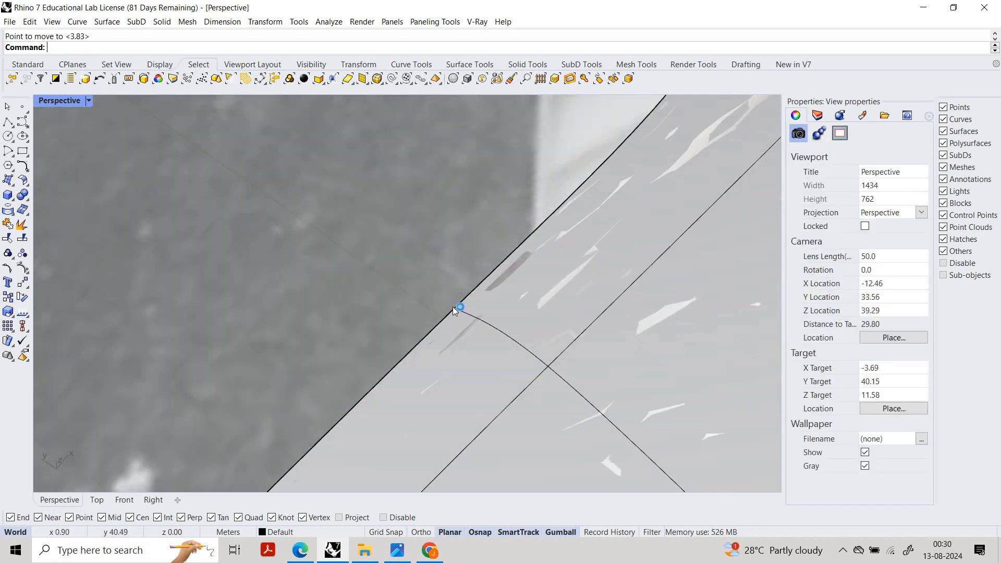
pyautogui.keyDown('ctrl'); pyautogui.keyDown('shift'); pyautogui.click(455, 308); pyautogui.keyUp('shift'); pyautogui.keyUp('ctrl')
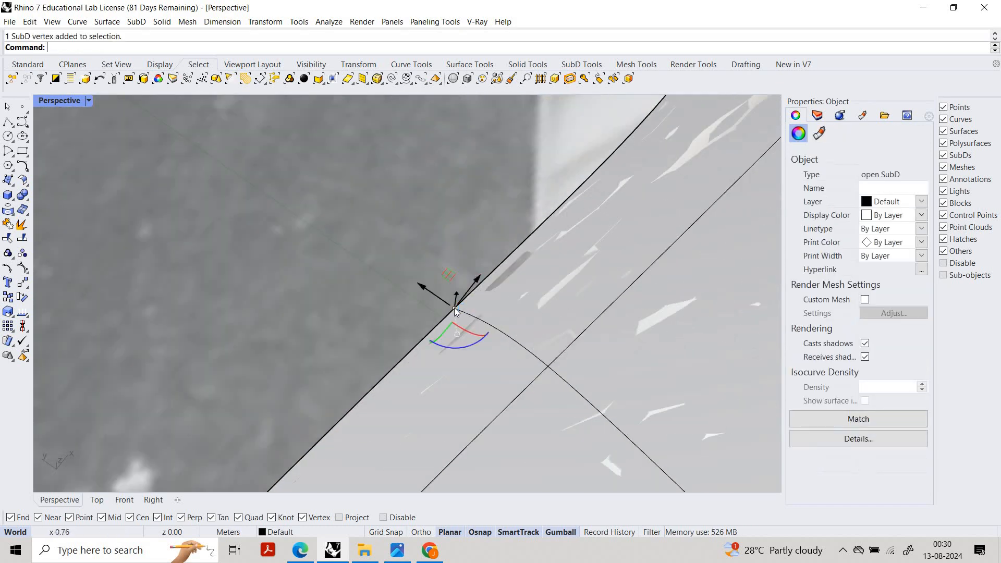
pyautogui.click(475, 336)
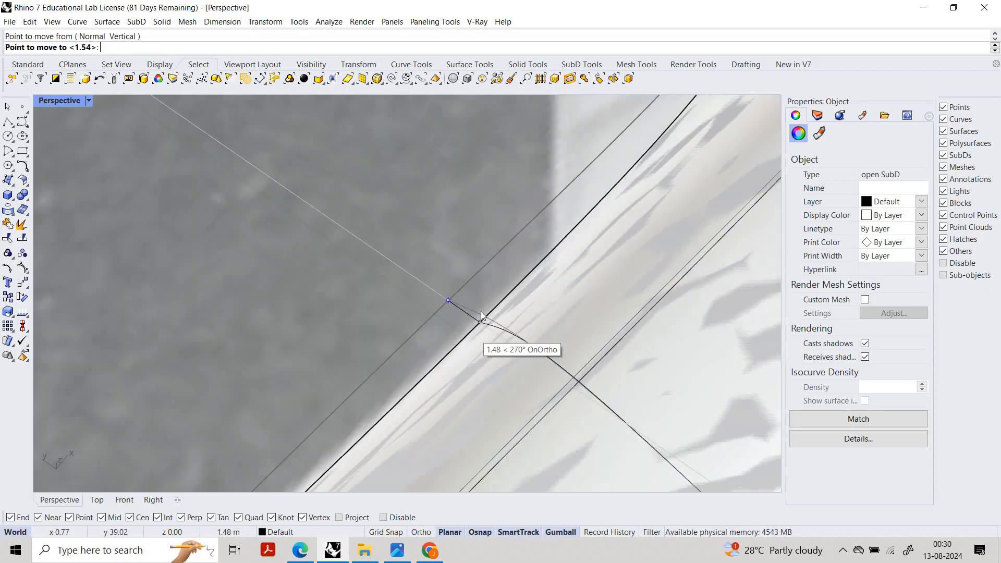
pyautogui.click(485, 283)
pyautogui.scroll(-5, 619, 258)
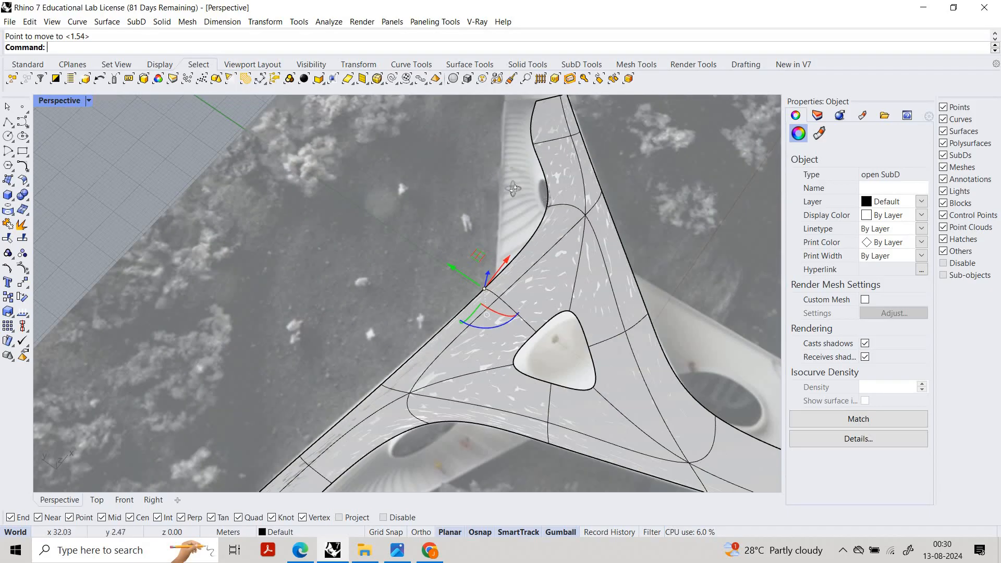
# Step: Try to move the ribbed-side boundary vertex near the upper-right arm's end inward along its cross edge, and undo that move
pyautogui.moveTo(668, 221); pyautogui.dragTo(467, 227, button='right')
pyautogui.scroll(-7, 454, 244)
pyautogui.scroll(12, 471, 274)
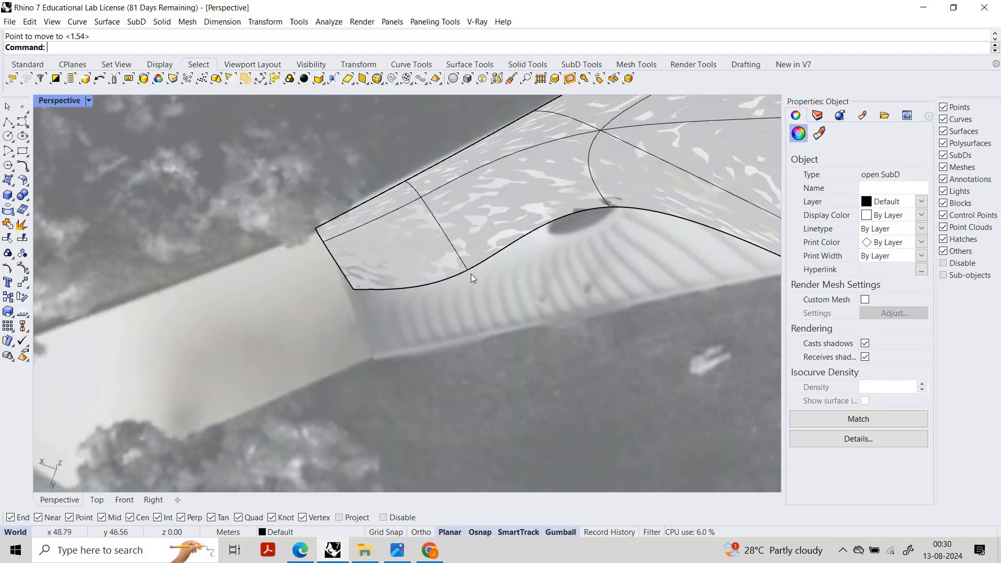
pyautogui.scroll(2, 474, 277)
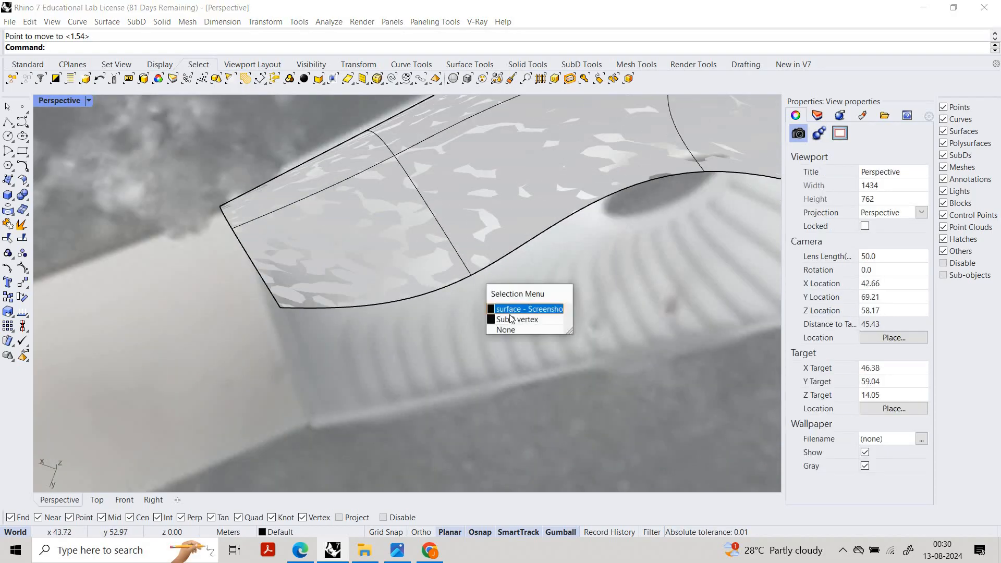
pyautogui.click(511, 316)
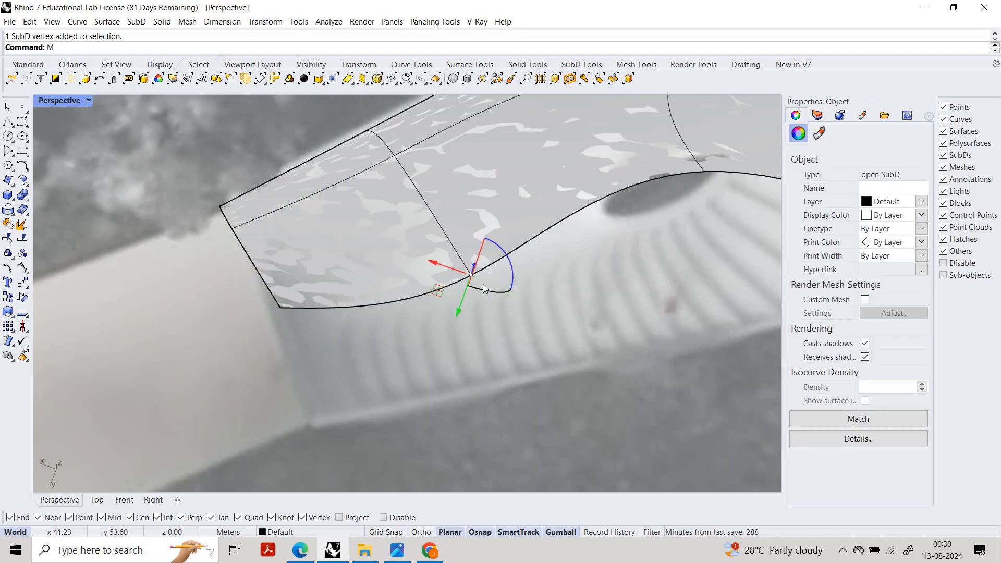
pyautogui.press('Return')
pyautogui.click(452, 226)
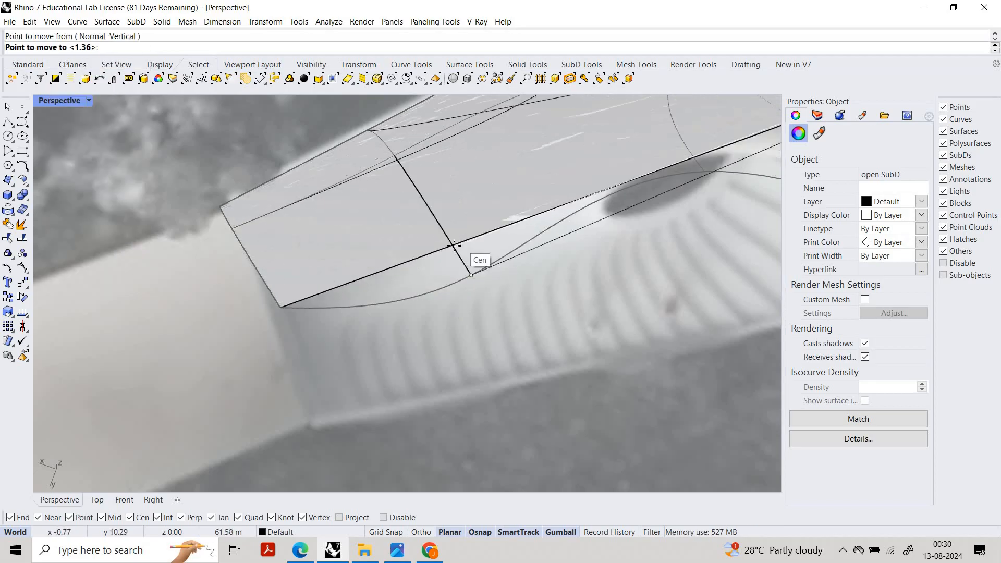
pyautogui.scroll(-12, 506, 220)
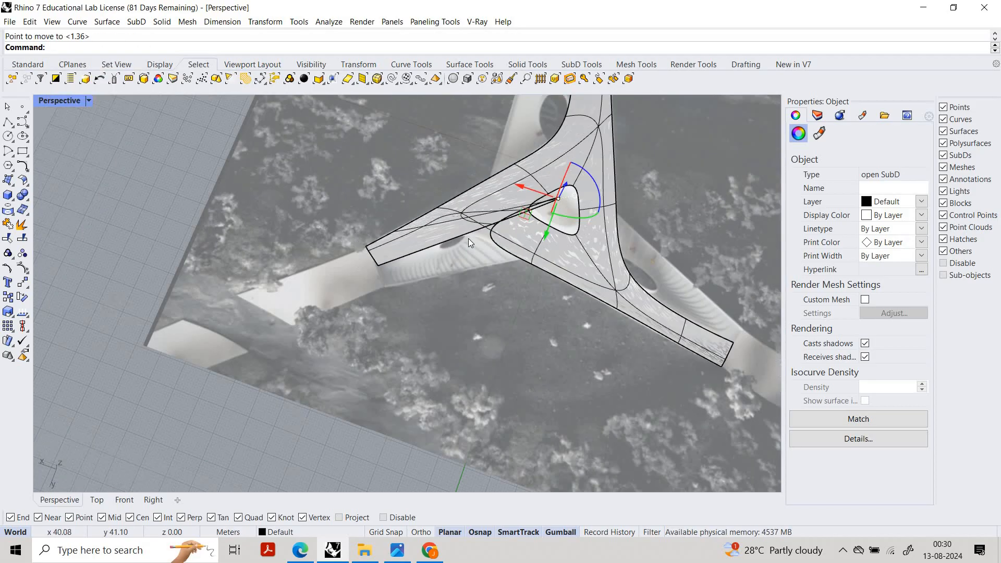
pyautogui.scroll(8, 469, 238)
pyautogui.hotkey('ctrl', 'z')
# Step: Move the ribbed-side boundary vertex near the upper-right arm's end about 2.30 m inward along its cross edge
pyautogui.scroll(3, 255, 326)
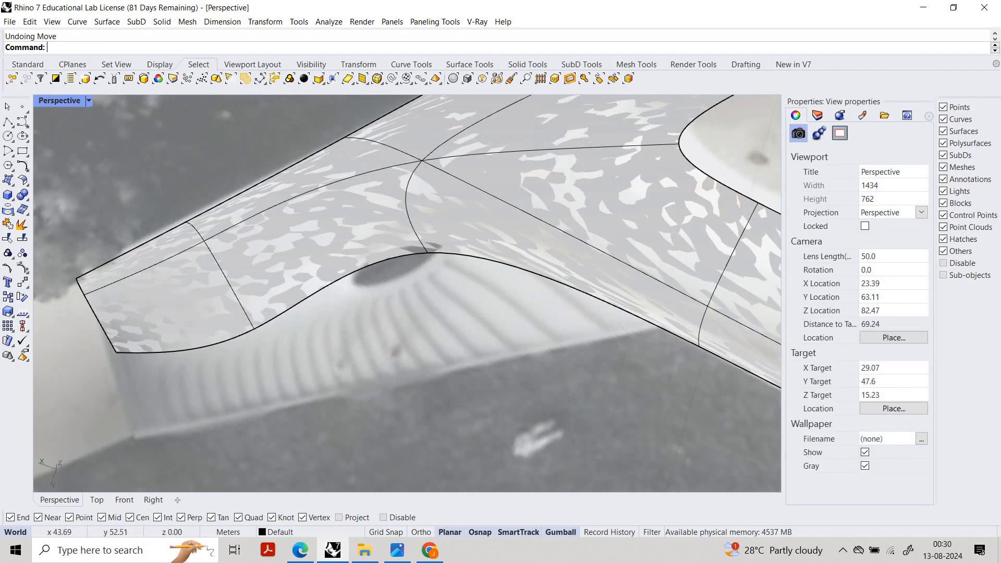
pyautogui.keyDown('ctrl'); pyautogui.keyDown('shift'); pyautogui.click(256, 328); pyautogui.keyUp('shift'); pyautogui.keyUp('ctrl')
pyautogui.scroll(4, 319, 280)
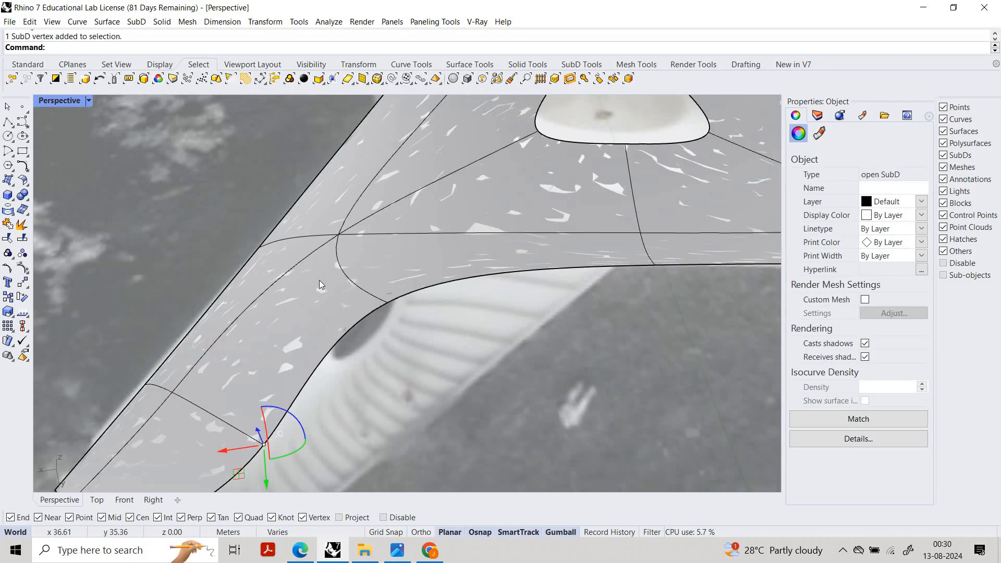
pyautogui.click(333, 375)
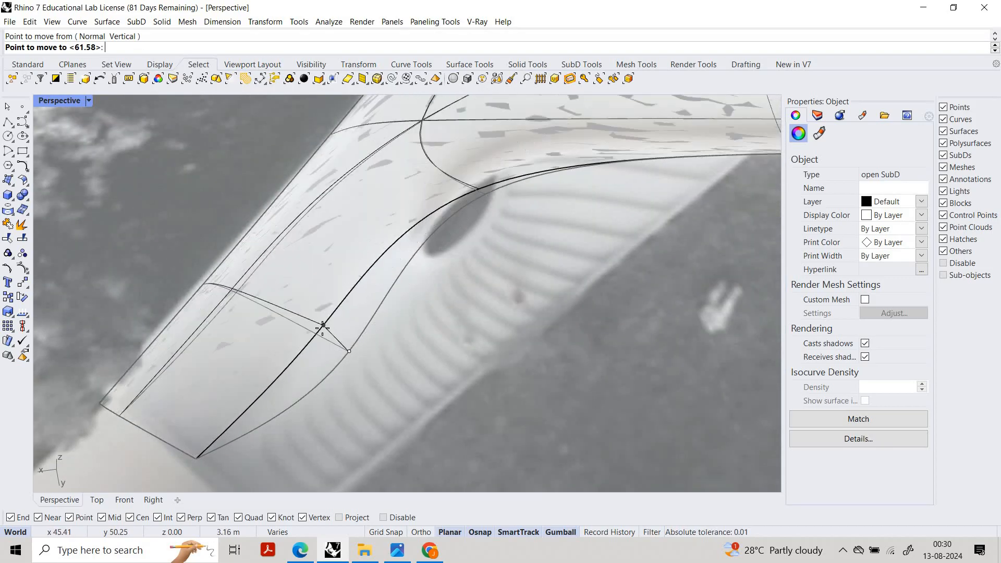
pyautogui.click(324, 342)
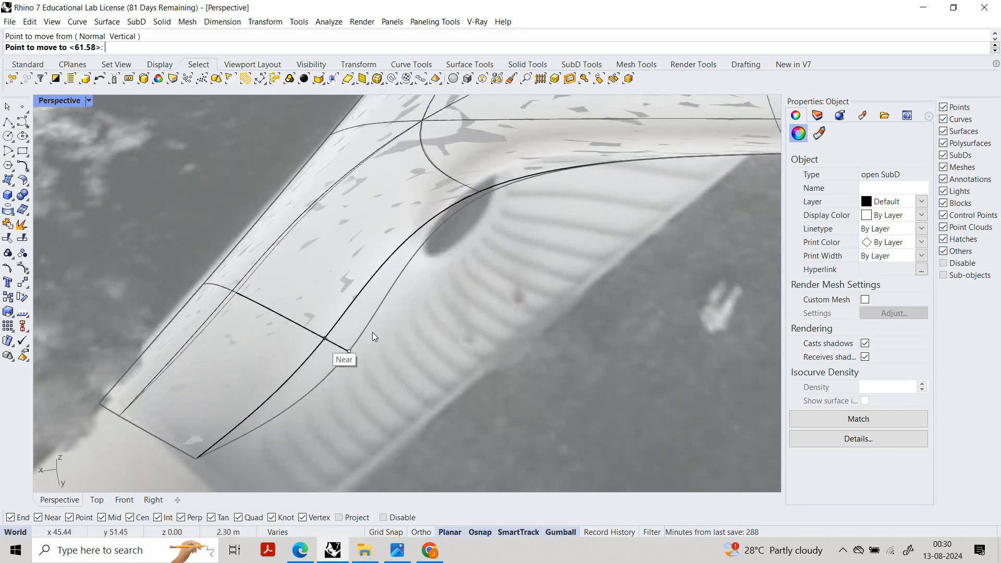
pyautogui.scroll(-7, 362, 341)
pyautogui.moveTo(362, 347); pyautogui.dragTo(367, 340, button='right')
pyautogui.click(368, 339)
pyautogui.scroll(5, 368, 339)
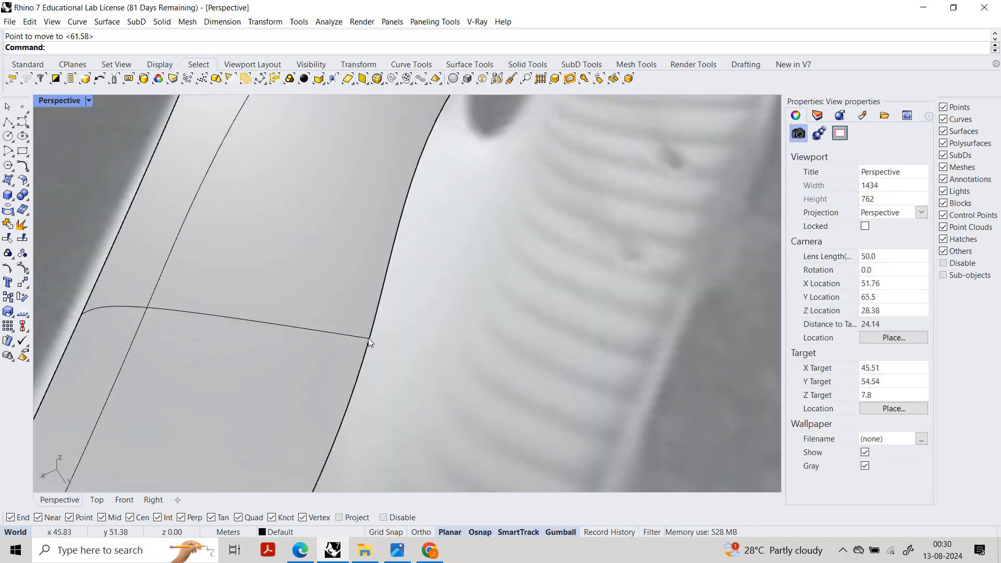
# Step: Shift the same ribbed-side vertex of the upper-right arm a further 1.34 m or so inward to straighten the boundary
pyautogui.keyDown('ctrl'); pyautogui.keyDown('shift'); pyautogui.click(376, 339); pyautogui.keyUp('shift'); pyautogui.keyUp('ctrl')
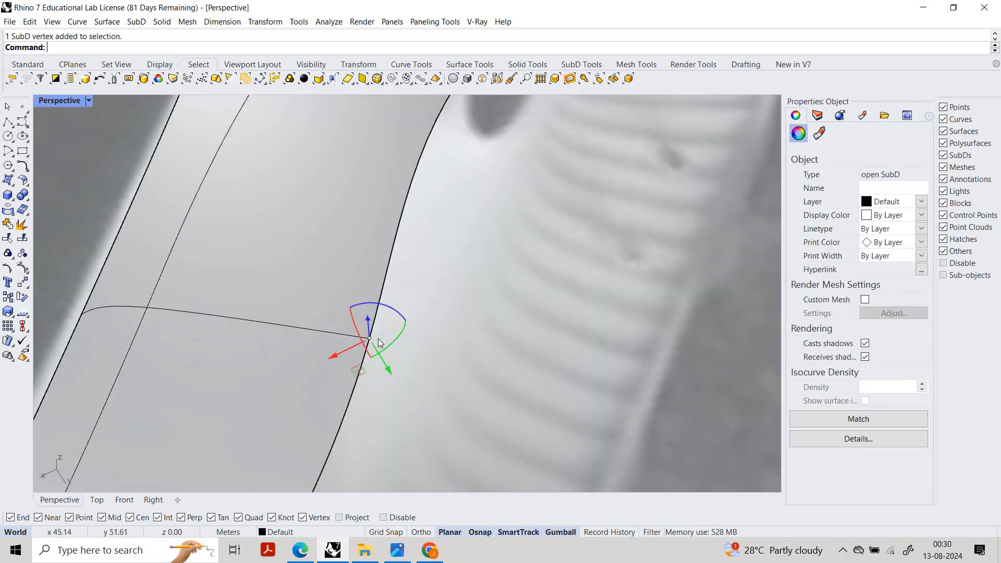
pyautogui.click(338, 330)
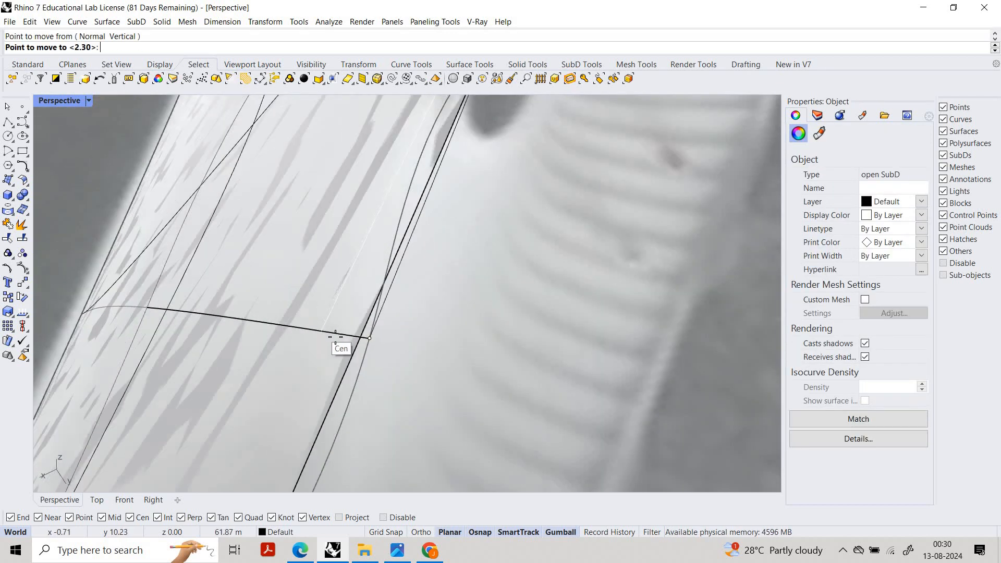
pyautogui.click(362, 371)
pyautogui.scroll(-8, 443, 324)
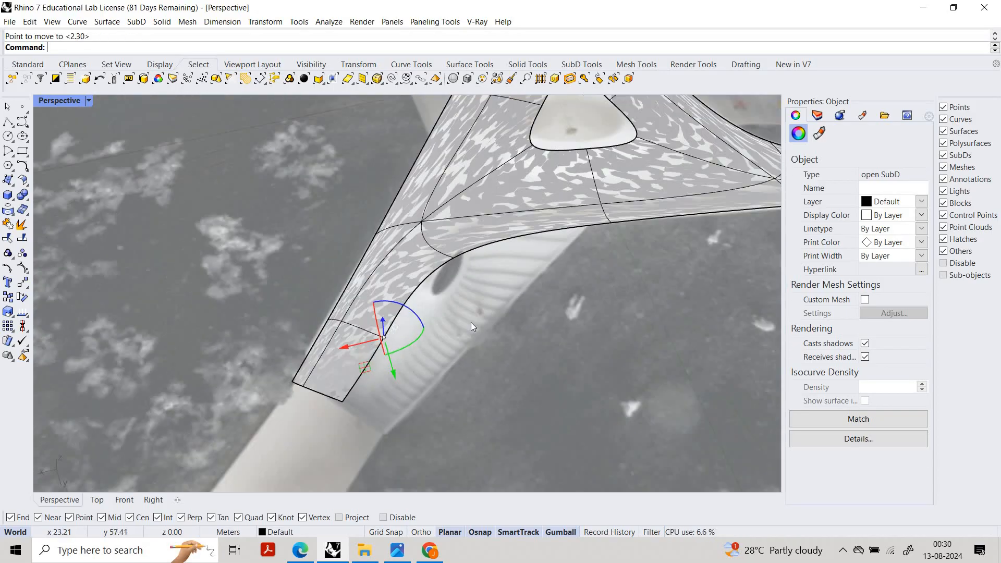
pyautogui.moveTo(471, 322); pyautogui.dragTo(440, 396, button='right')
pyautogui.click(441, 400)
# Step: Move the boundary vertex beside the upper-right arm's oval opening about 1.86 m to the opening's inner tip
pyautogui.scroll(-4, 442, 396)
pyautogui.scroll(4, 450, 365)
pyautogui.scroll(-5, 373, 252)
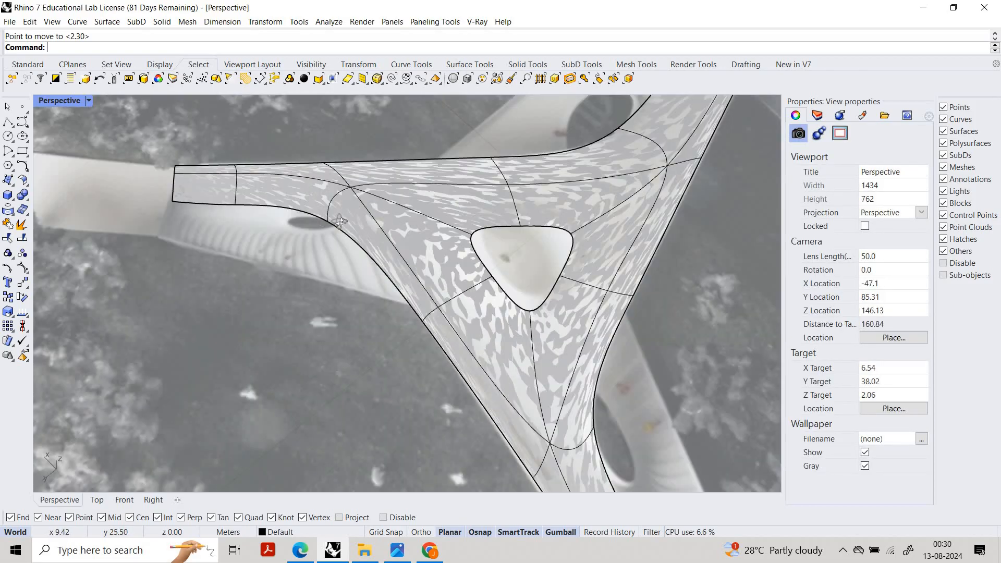
pyautogui.scroll(4, 338, 253)
pyautogui.scroll(5, 371, 225)
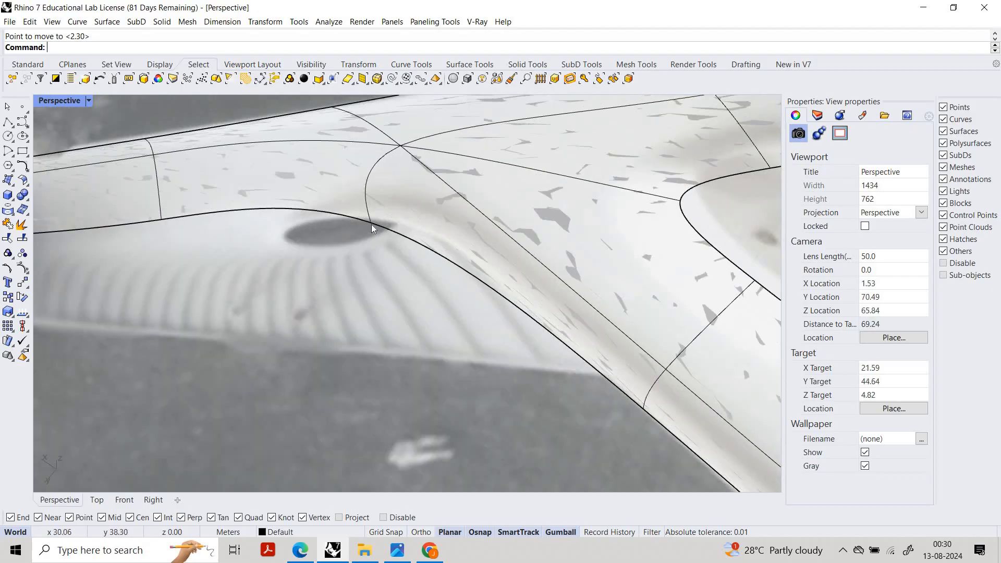
pyautogui.keyDown('ctrl'); pyautogui.keyDown('shift'); pyautogui.click(368, 222); pyautogui.keyUp('shift'); pyautogui.keyUp('ctrl')
pyautogui.press('Escape')
pyautogui.scroll(7, 370, 221)
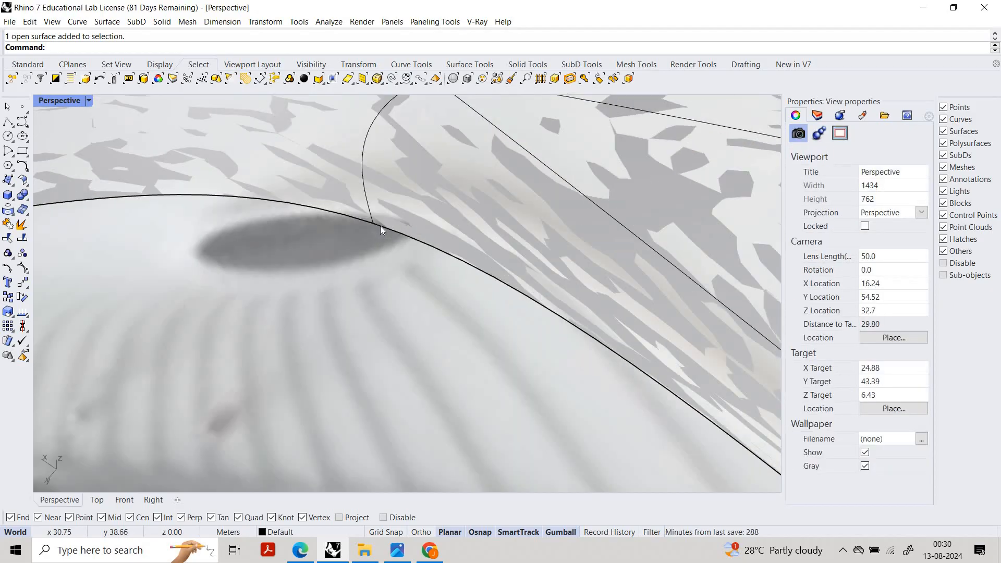
pyautogui.keyDown('ctrl'); pyautogui.keyDown('shift'); pyautogui.click(380, 226); pyautogui.keyUp('shift'); pyautogui.keyUp('ctrl')
pyautogui.press('Return')
pyautogui.click(374, 224)
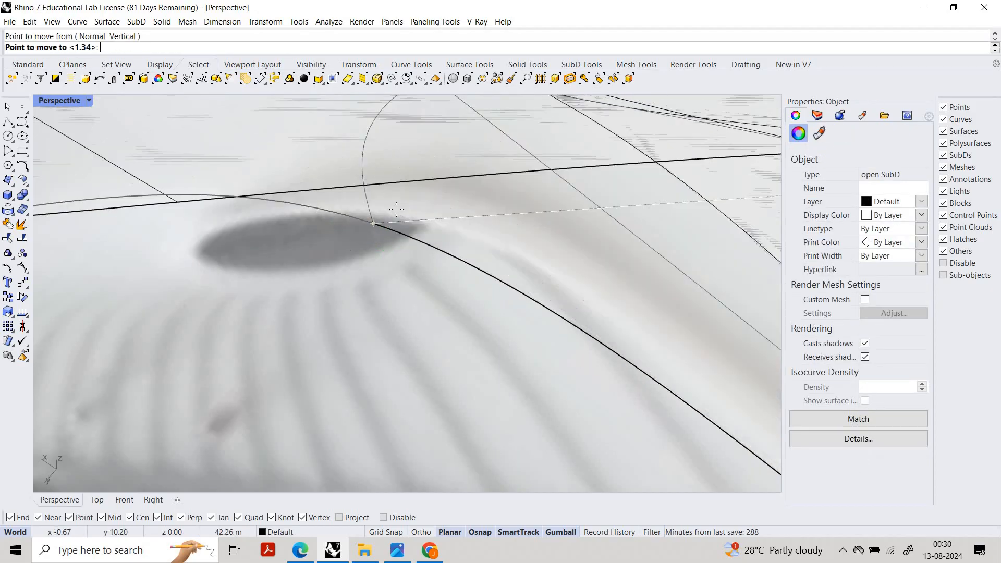
pyautogui.click(415, 219)
pyautogui.scroll(-7, 374, 196)
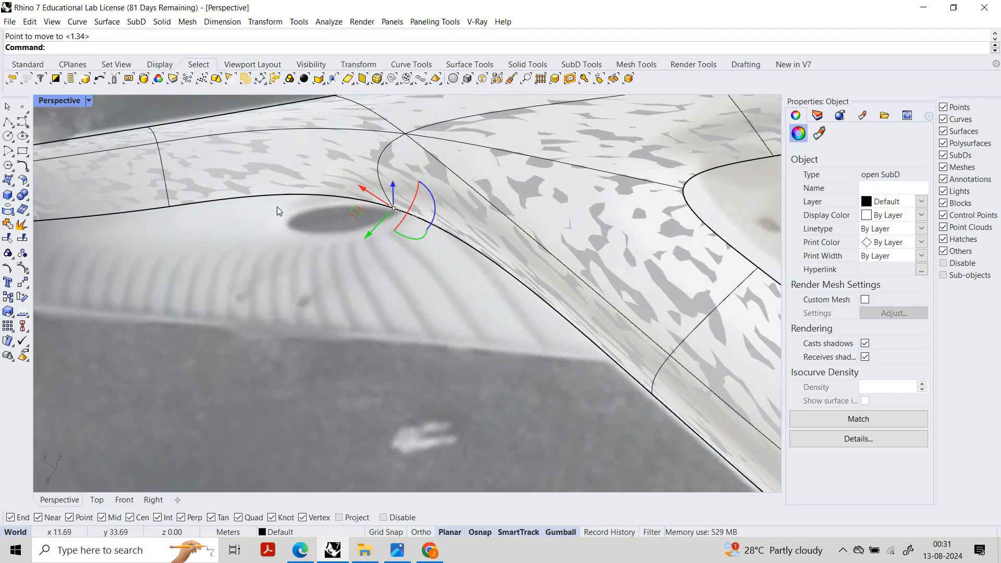
pyautogui.press('Escape')
# Step: Move the ribbed-side boundary vertex near the upper-right arm's end by about 1.01 m to smooth the curve along the walkway
pyautogui.scroll(-4, 321, 242)
pyautogui.scroll(6, 316, 229)
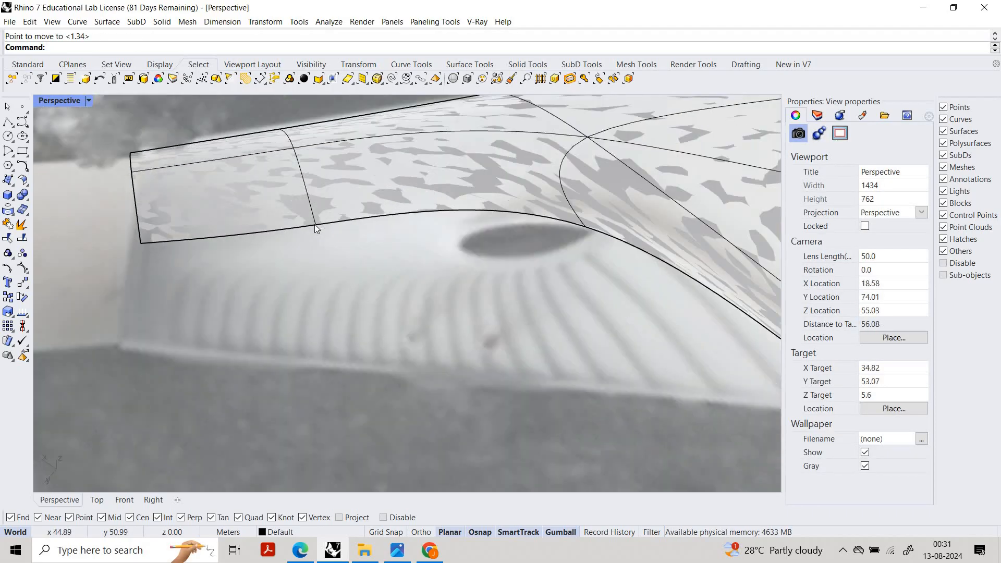
pyautogui.keyDown('ctrl'); pyautogui.keyDown('shift'); pyautogui.click(332, 230); pyautogui.keyUp('shift'); pyautogui.keyUp('ctrl')
pyautogui.write('M')
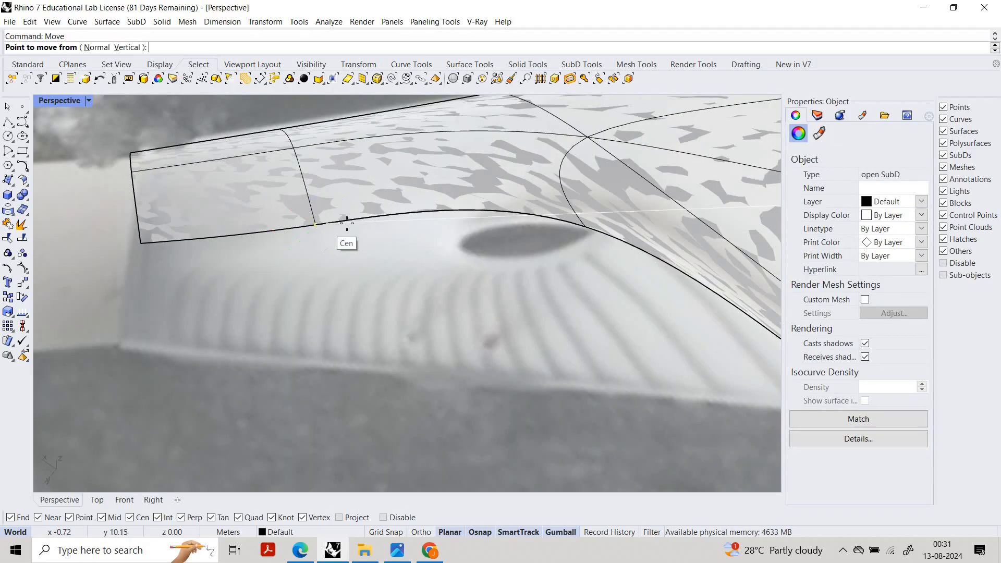
pyautogui.click(347, 224)
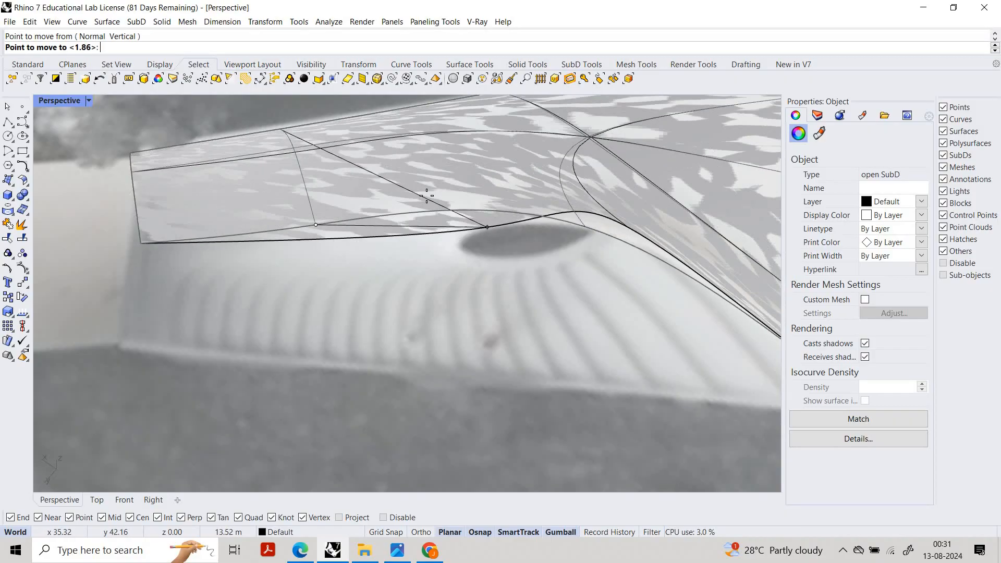
pyautogui.moveTo(399, 224); pyautogui.dragTo(545, 304, button='right')
pyautogui.press('Escape')
pyautogui.scroll(-6, 471, 262)
pyautogui.press('Escape')
# Step: Examine the boundary around the centre and the upper-right arm against the walkway in the reference image
pyautogui.scroll(-7, 475, 245)
pyautogui.scroll(-4, 545, 326)
pyautogui.scroll(16, 563, 303)
pyautogui.scroll(-6, 543, 342)
pyautogui.moveTo(592, 248); pyautogui.dragTo(472, 266, button='right')
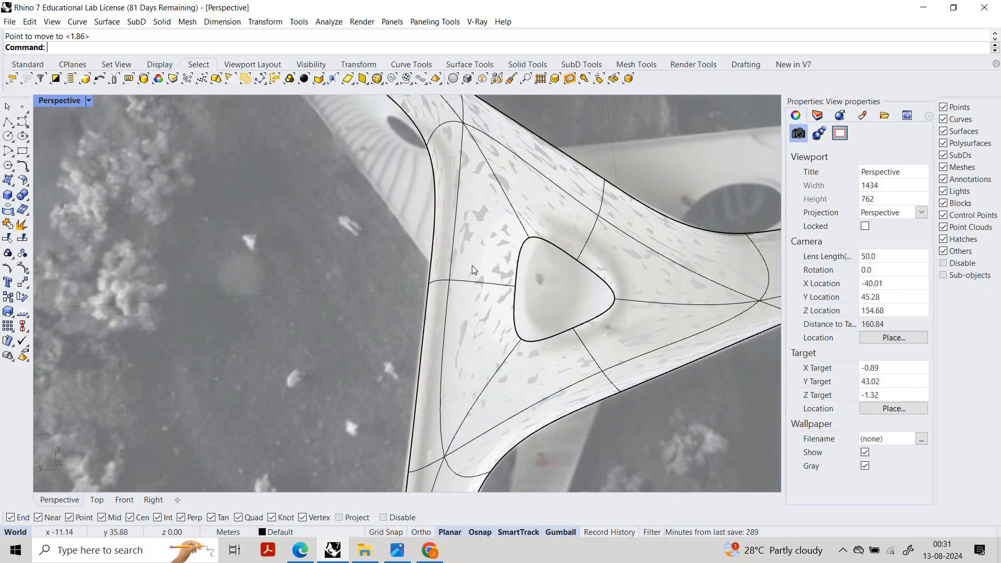
pyautogui.scroll(-10, 413, 316)
pyautogui.scroll(8, 414, 212)
pyautogui.moveTo(413, 210); pyautogui.dragTo(370, 198, button='right')
pyautogui.scroll(-8, 359, 194)
pyautogui.moveTo(625, 342); pyautogui.dragTo(467, 320, button='right')
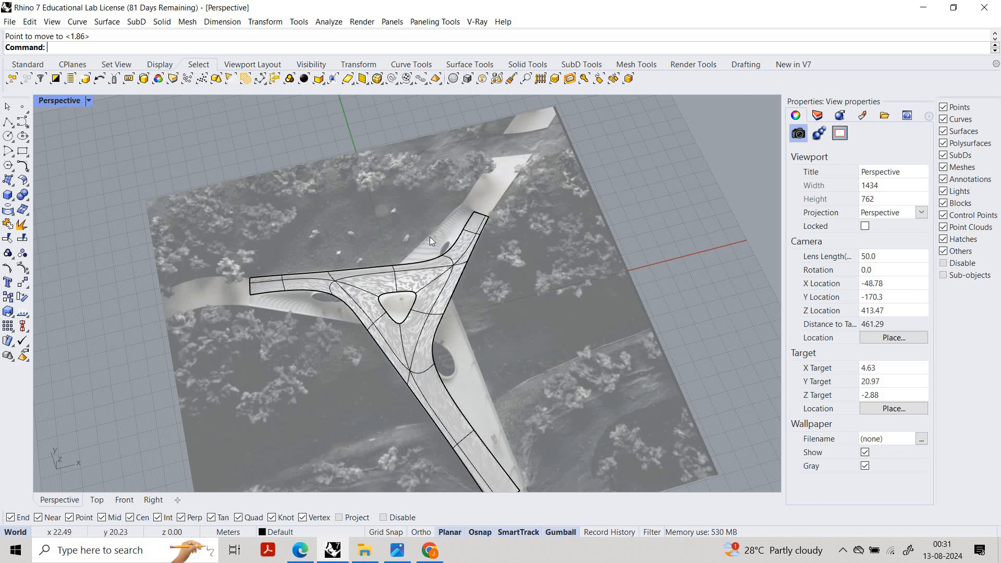
pyautogui.scroll(8, 477, 233)
pyautogui.moveTo(643, 263); pyautogui.dragTo(699, 266, button='right')
pyautogui.scroll(6, 468, 246)
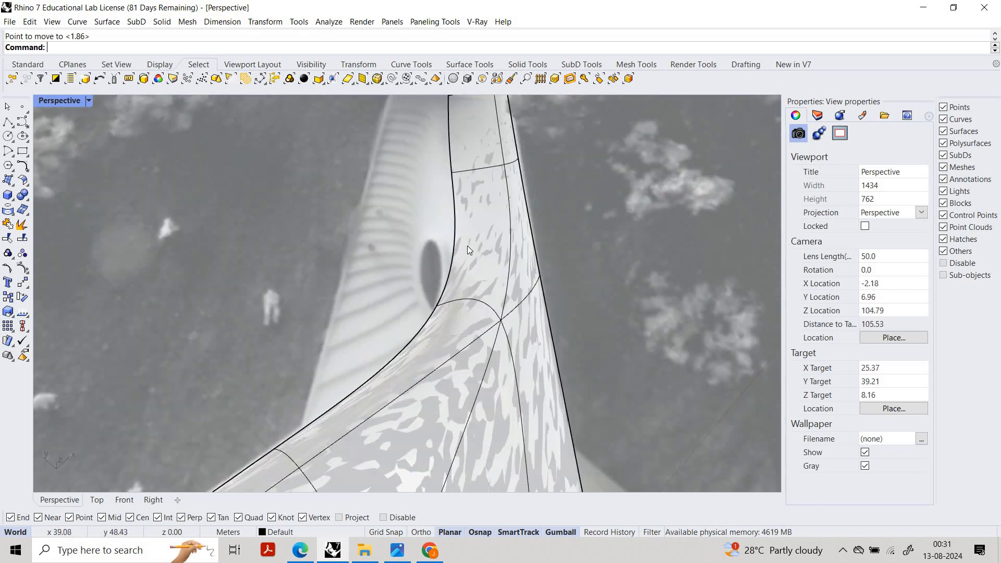
pyautogui.moveTo(468, 246); pyautogui.dragTo(568, 270, button='right')
pyautogui.scroll(-6, 568, 270)
pyautogui.scroll(12, 421, 243)
pyautogui.moveTo(350, 192); pyautogui.dragTo(324, 195, button='right')
pyautogui.keyDown('ctrl'); pyautogui.keyDown('shift'); pyautogui.click(324, 196); pyautogui.keyUp('shift'); pyautogui.keyUp('ctrl')
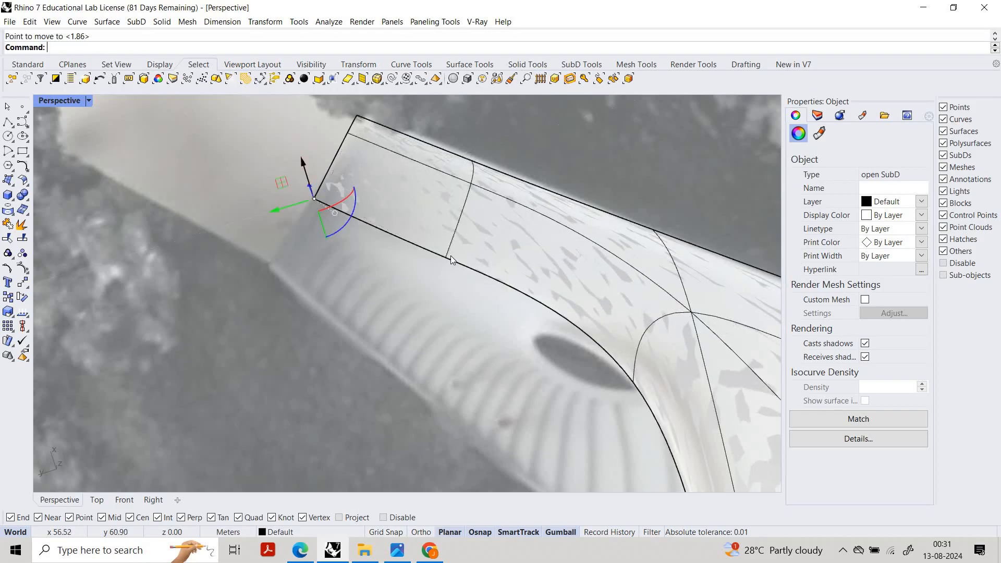
pyautogui.press('Escape')
# Step: Move the interior vertex near the upper-right arm's end about 3.5 m along its cross edge, near the middle of the arm's width
pyautogui.scroll(2, 451, 266)
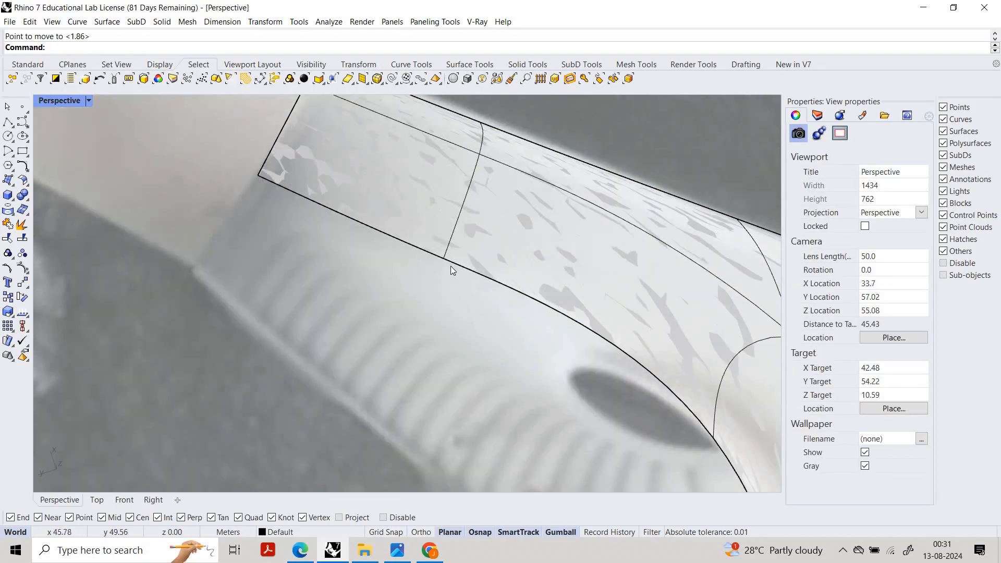
pyautogui.keyDown('ctrl'); pyautogui.keyDown('shift'); pyautogui.click(485, 162); pyautogui.keyUp('shift'); pyautogui.keyUp('ctrl')
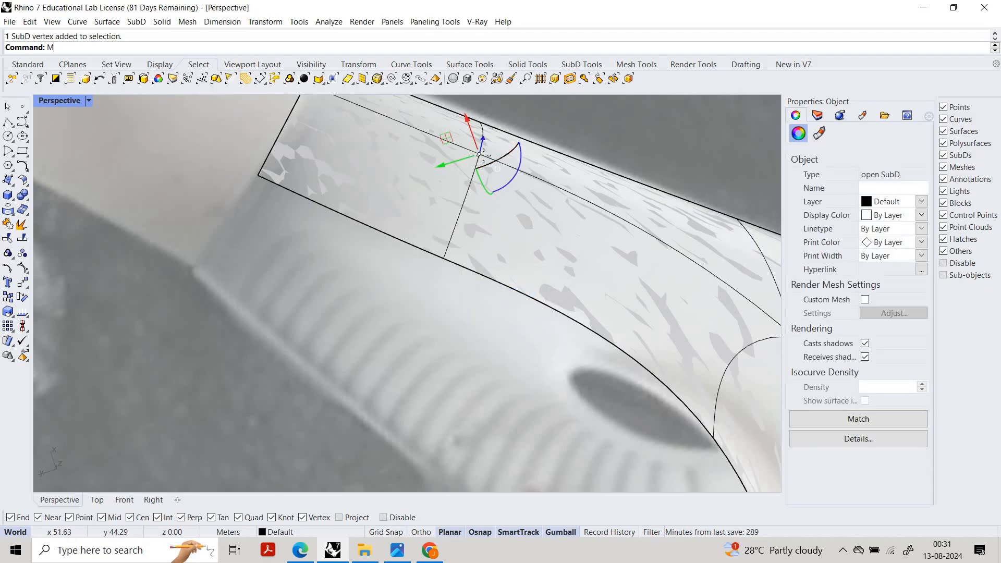
pyautogui.click(468, 194)
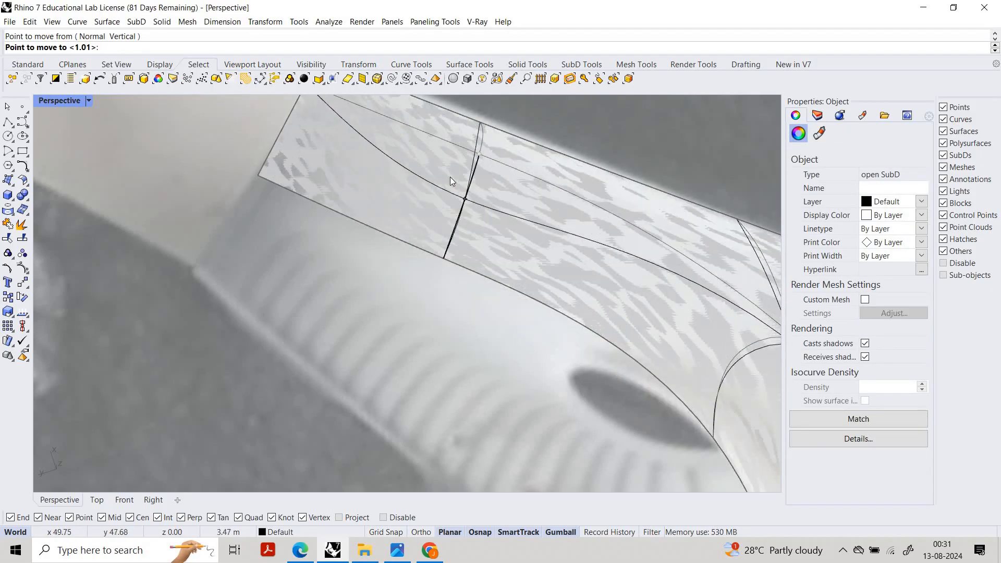
pyautogui.scroll(-8, 562, 272)
pyautogui.press('Escape')
pyautogui.moveTo(545, 266); pyautogui.dragTo(533, 247, button='right')
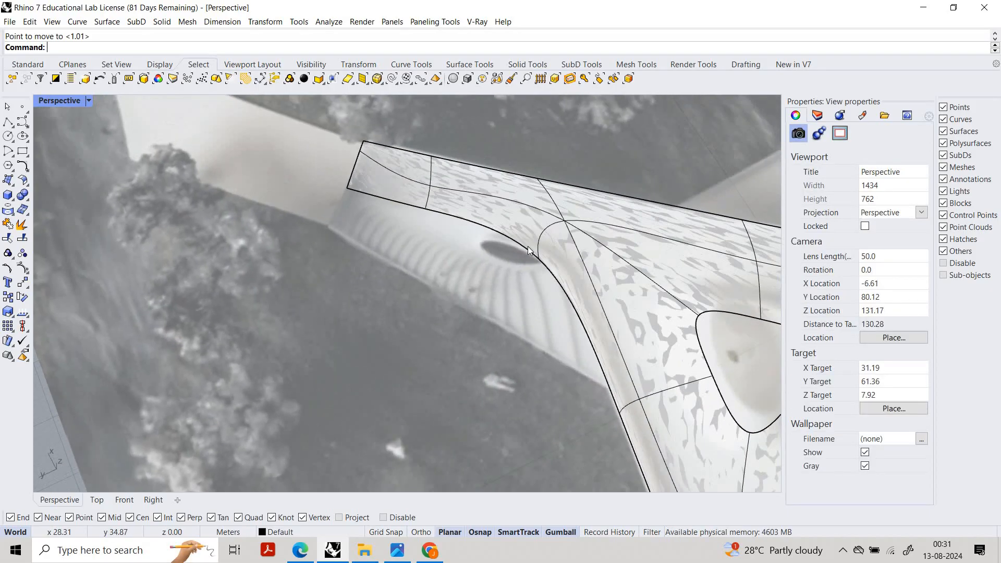
# Step: Check the boundary edge beside the upper-right arm's opening and the overall bridge outline against the reference image
pyautogui.scroll(8, 535, 251)
pyautogui.keyDown('ctrl'); pyautogui.keyDown('shift'); pyautogui.click(443, 189); pyautogui.keyUp('shift'); pyautogui.keyUp('ctrl')
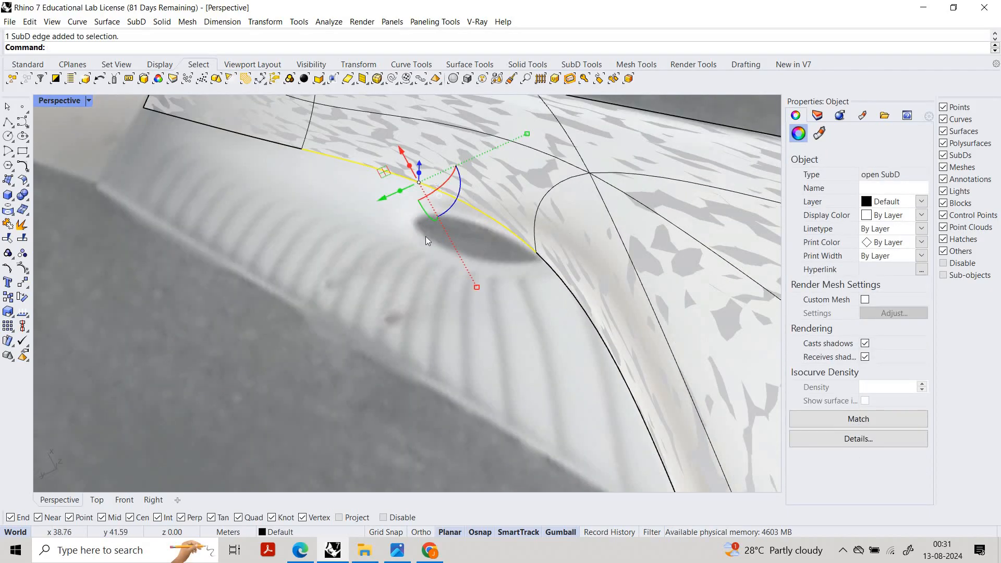
pyautogui.press('Escape')
pyautogui.scroll(-15, 417, 242)
pyautogui.moveTo(527, 287); pyautogui.dragTo(432, 389, button='right')
pyautogui.scroll(-10, 378, 352)
pyautogui.scroll(8, 376, 348)
pyautogui.moveTo(605, 417); pyautogui.dragTo(599, 355, button='right')
pyautogui.scroll(-8, 333, 242)
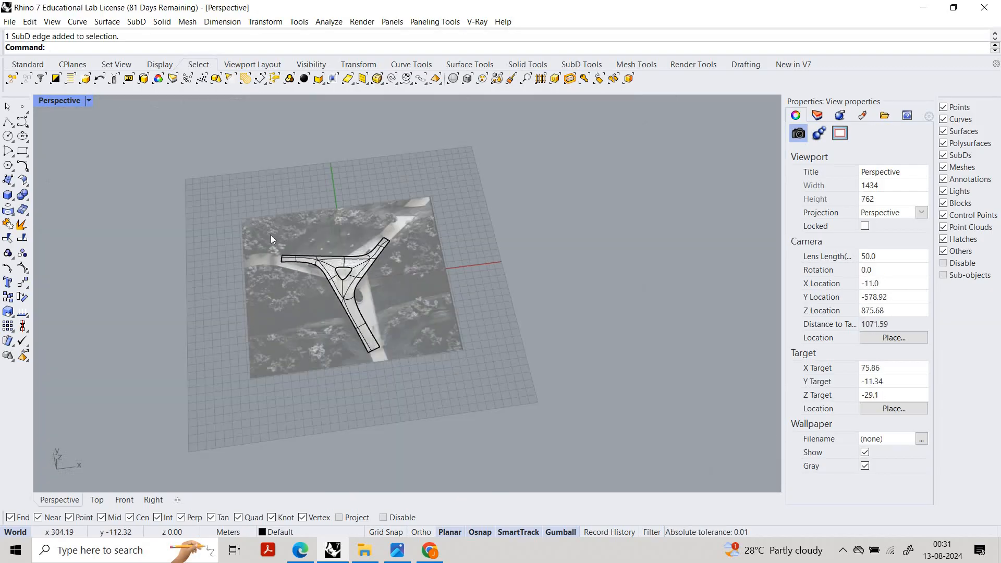
# Step: Try to move the bridge SubD and the reference image together so that the central opening sits nearer the origin
pyautogui.moveTo(511, 251); pyautogui.dragTo(478, 308, button='right')
pyautogui.moveTo(478, 308); pyautogui.dragTo(284, 250)
pyautogui.scroll(8, 292, 253)
pyautogui.moveTo(387, 292); pyautogui.dragTo(400, 301, button='right')
pyautogui.scroll(5, 400, 299)
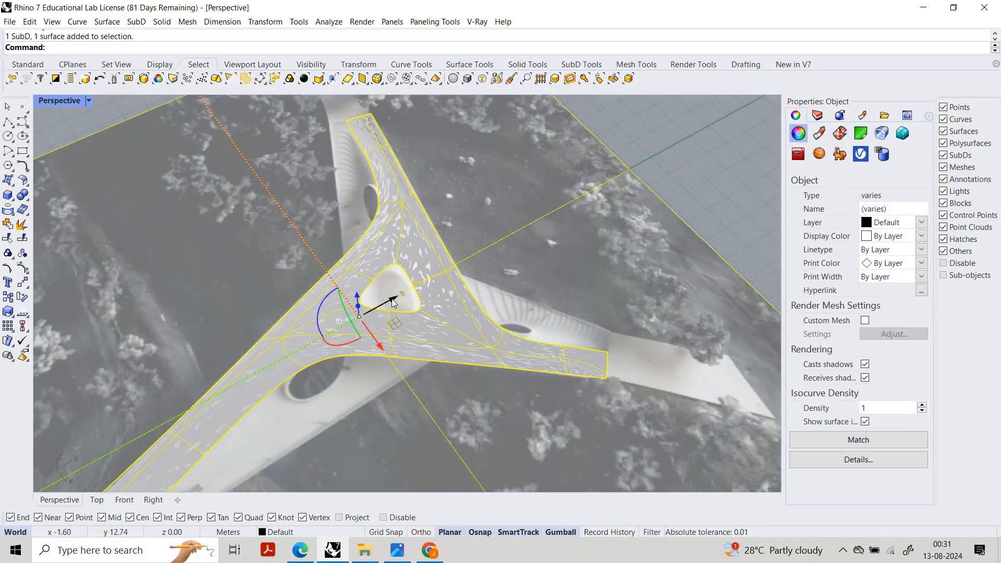
pyautogui.moveTo(363, 311); pyautogui.dragTo(341, 323)
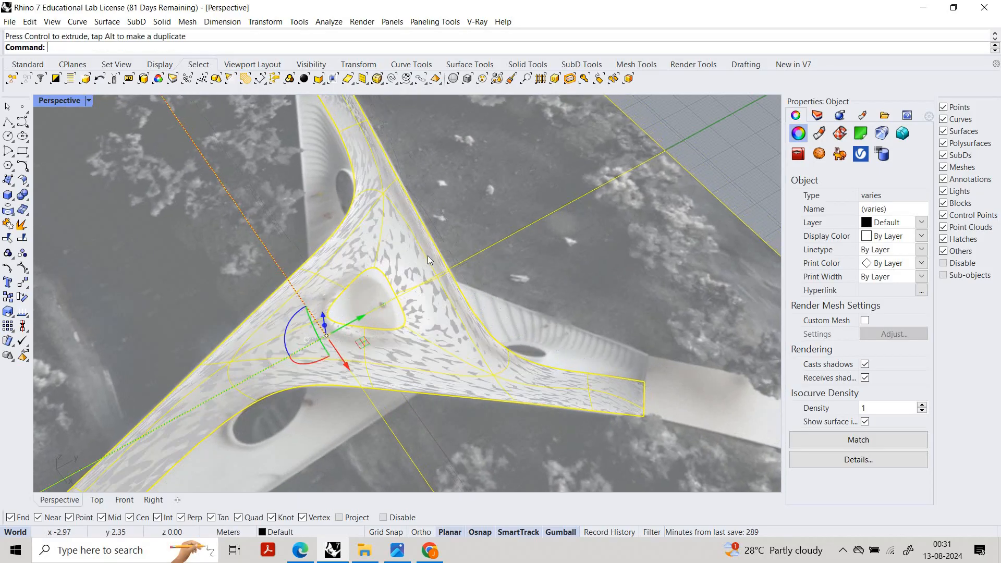
pyautogui.moveTo(373, 300); pyautogui.dragTo(485, 293, button='right')
pyautogui.scroll(-6, 452, 321)
pyautogui.scroll(5, 438, 291)
pyautogui.press('Escape')
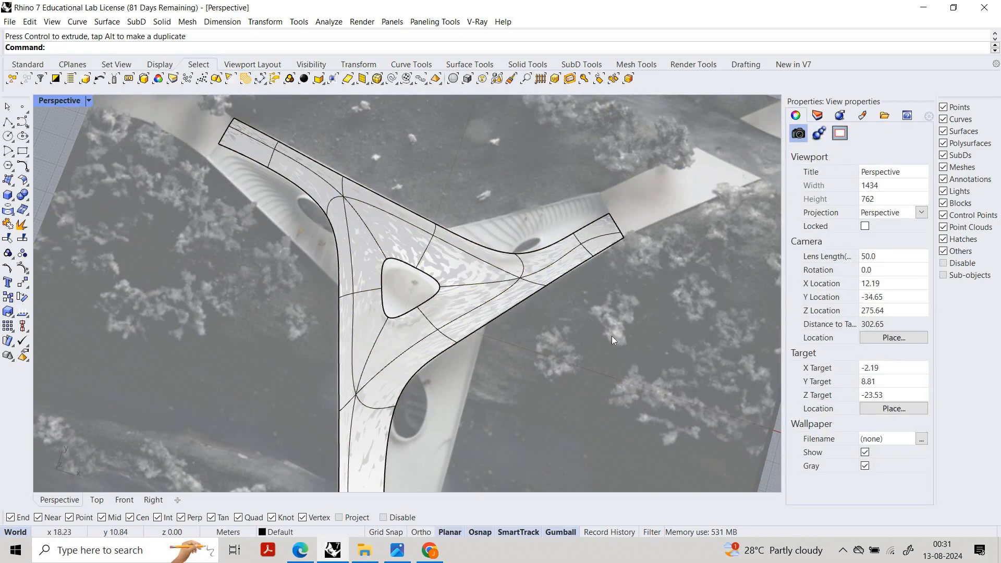
# Step: Undo the last move of the bridge SubD and reference image
pyautogui.scroll(-10, 476, 260)
pyautogui.moveTo(399, 261); pyautogui.dragTo(446, 263, button='right')
pyautogui.moveTo(649, 305); pyautogui.dragTo(446, 264)
pyautogui.scroll(8, 445, 263)
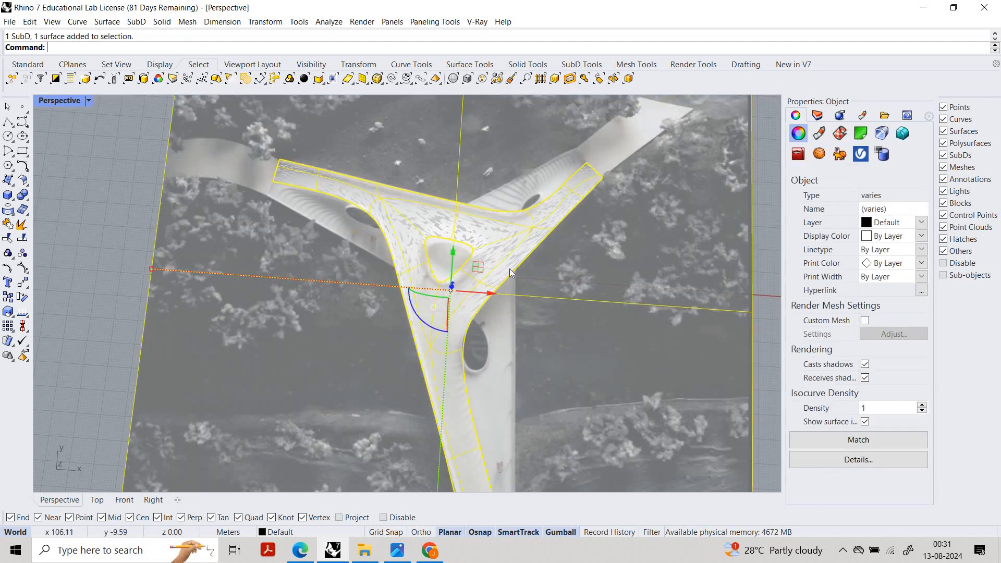
pyautogui.hotkey('ctrl', 'z')
# Step: Reveal the hidden construction lines around the bridge
pyautogui.scroll(-10, 509, 268)
pyautogui.click(509, 268)
pyautogui.middleClick(509, 270)
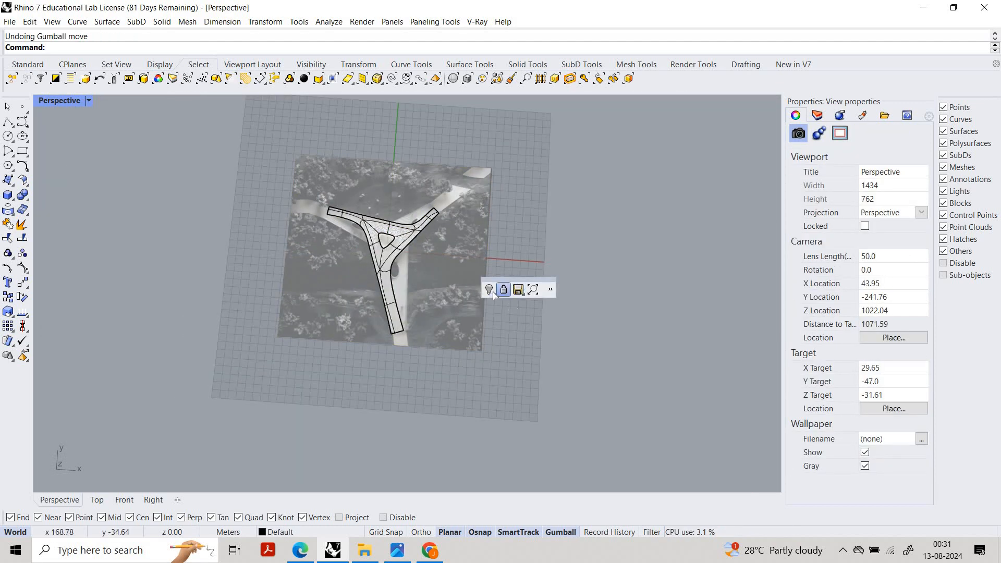
pyautogui.click(502, 290)
pyautogui.click(464, 295)
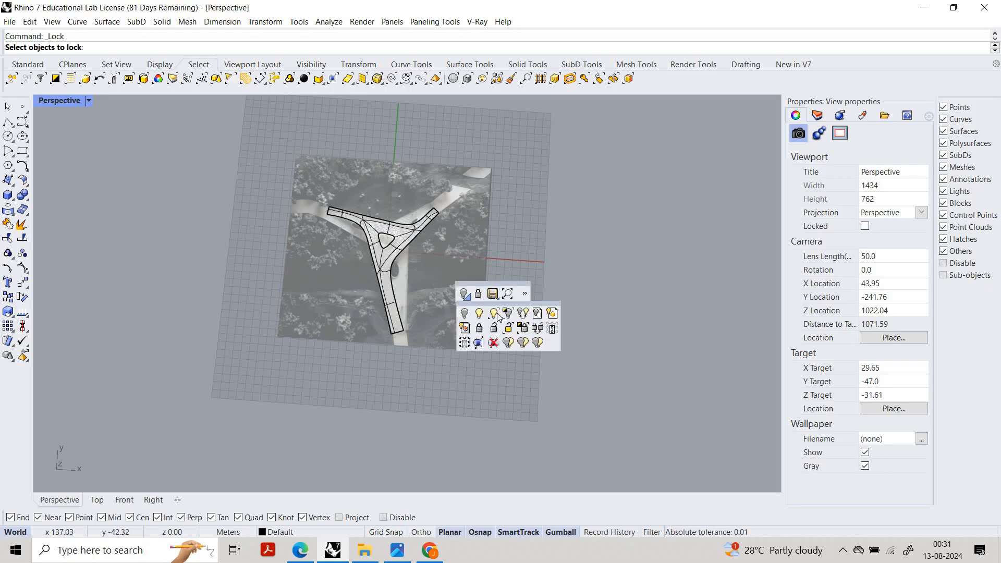
pyautogui.click(494, 313)
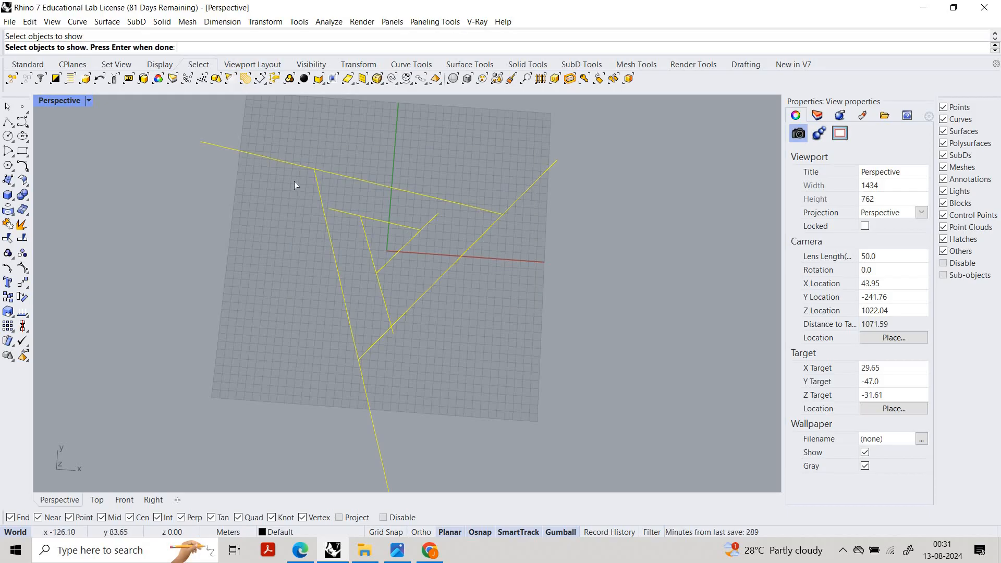
pyautogui.press('Return')
pyautogui.press('Delete')
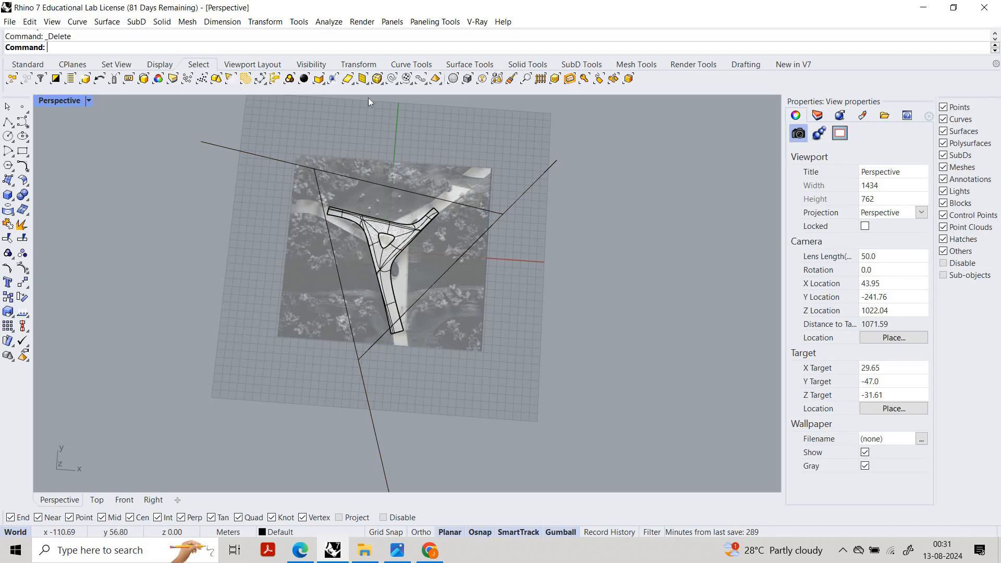
# Step: Try hiding the six construction lines, and undo the hiding
pyautogui.click(366, 193)
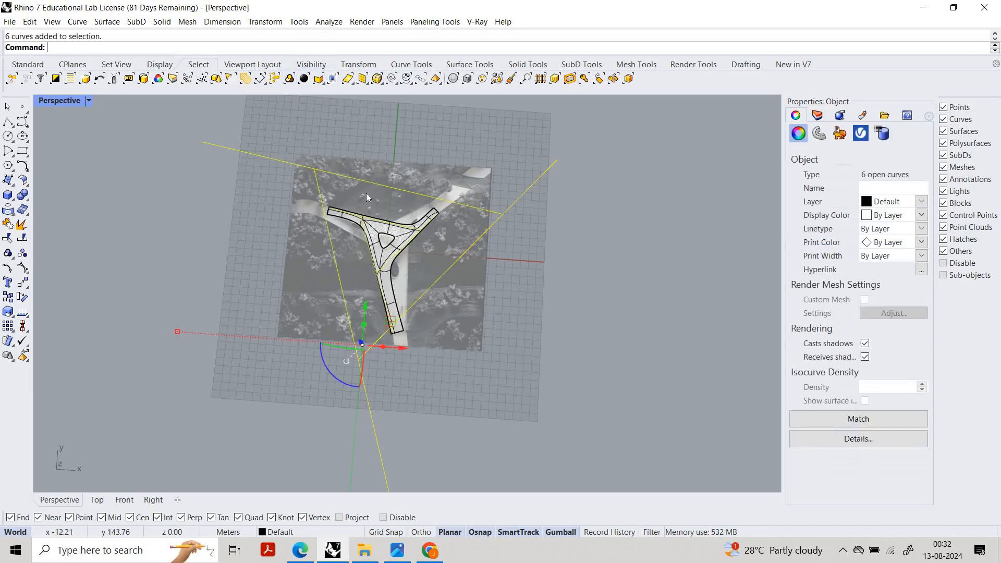
pyautogui.middleClick(366, 193)
pyautogui.click(385, 198)
pyautogui.hotkey('ctrl', 'z')
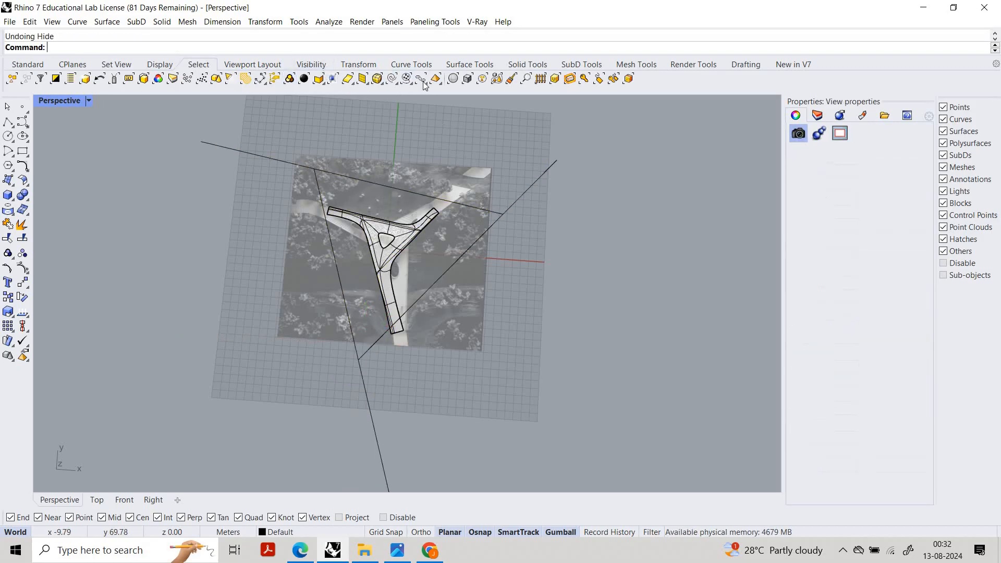
# Step: Delete the six revealed construction lines
pyautogui.click(404, 81)
pyautogui.click(394, 79)
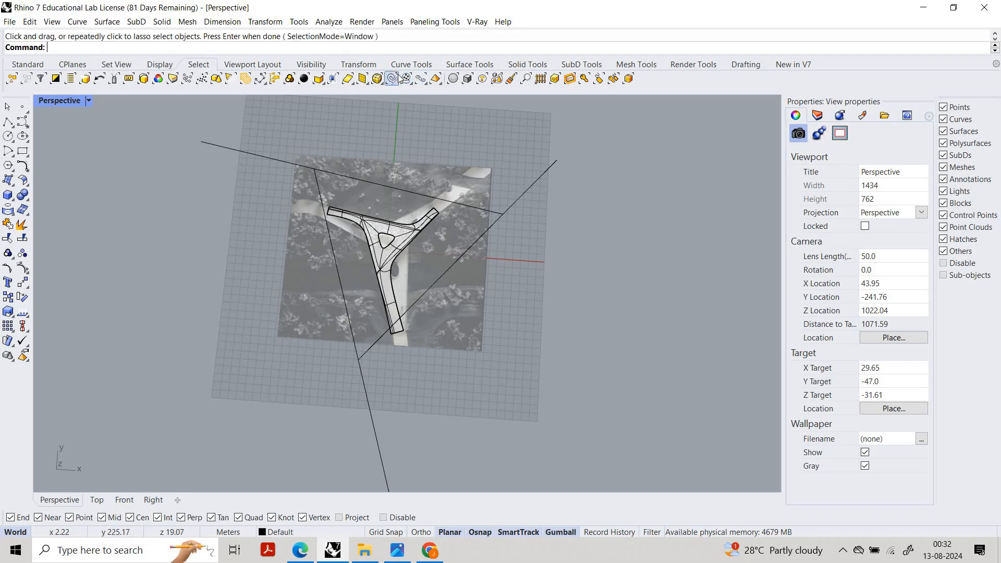
pyautogui.press('Delete')
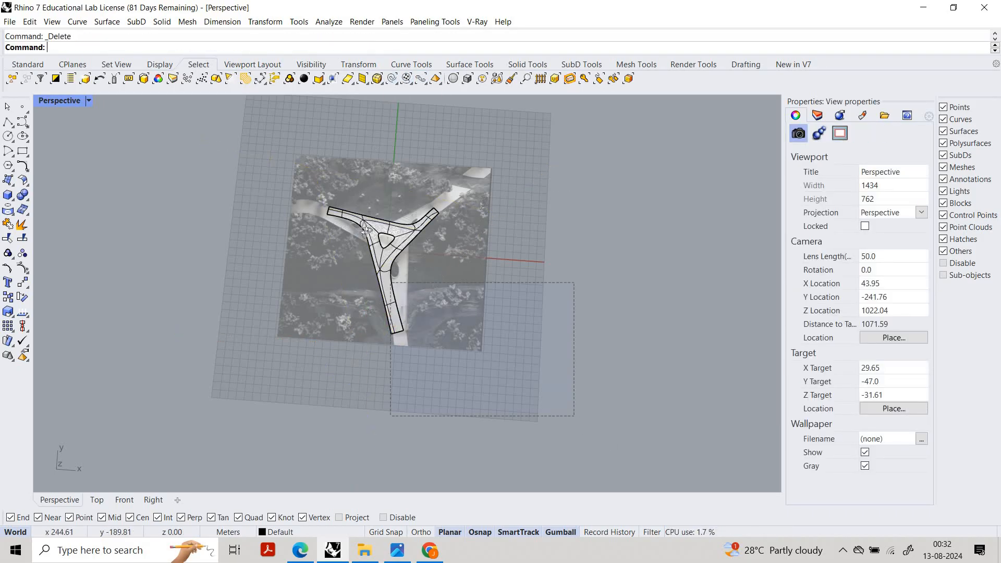
# Step: Select the bridge SubD and reference image, and draw a line across the central triangular opening between two points on its edge
pyautogui.moveTo(366, 231); pyautogui.dragTo(328, 218)
pyautogui.scroll(8, 328, 219)
pyautogui.moveTo(451, 260); pyautogui.dragTo(471, 264, button='right')
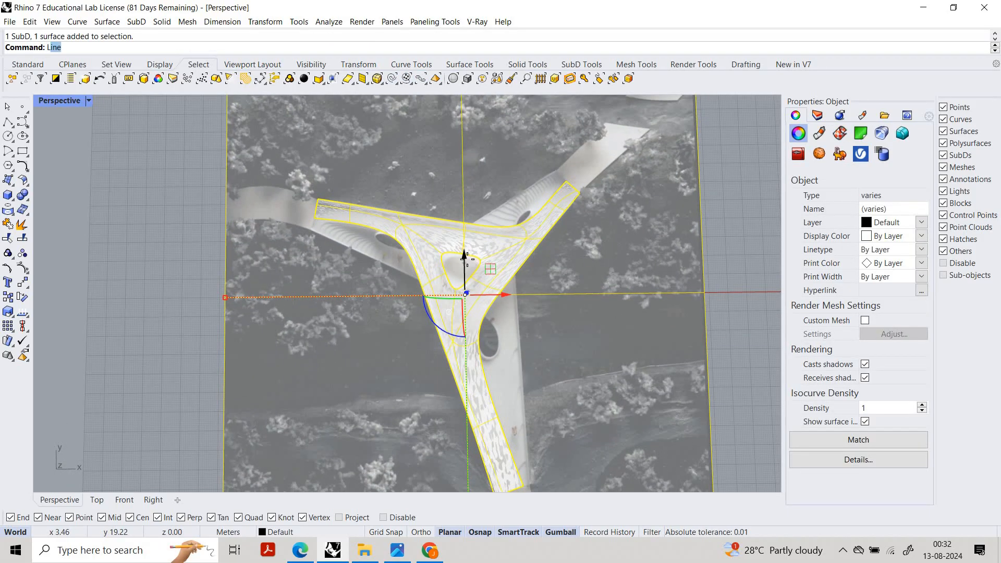
pyautogui.press('Return')
pyautogui.scroll(5, 454, 280)
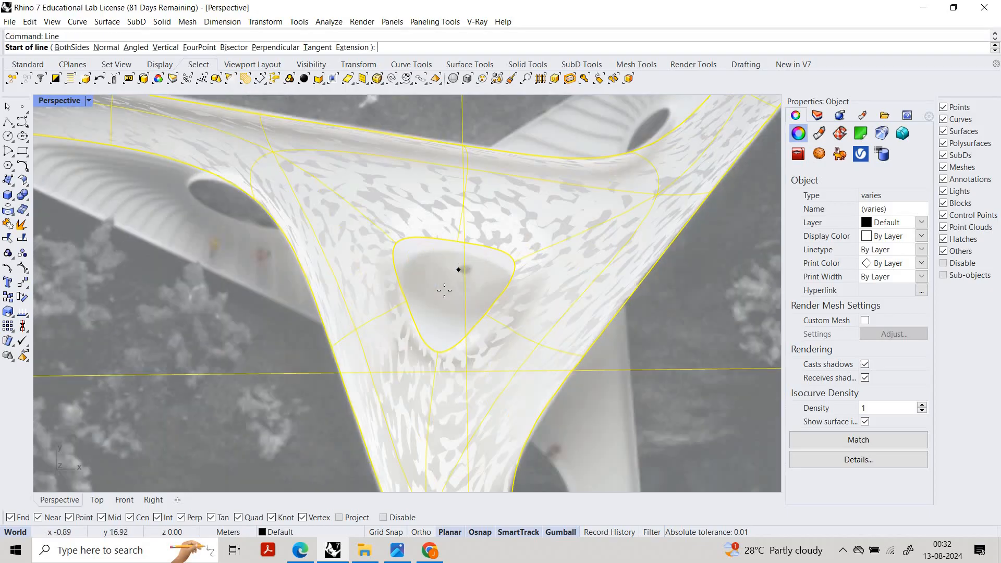
pyautogui.click(406, 301)
pyautogui.click(515, 263)
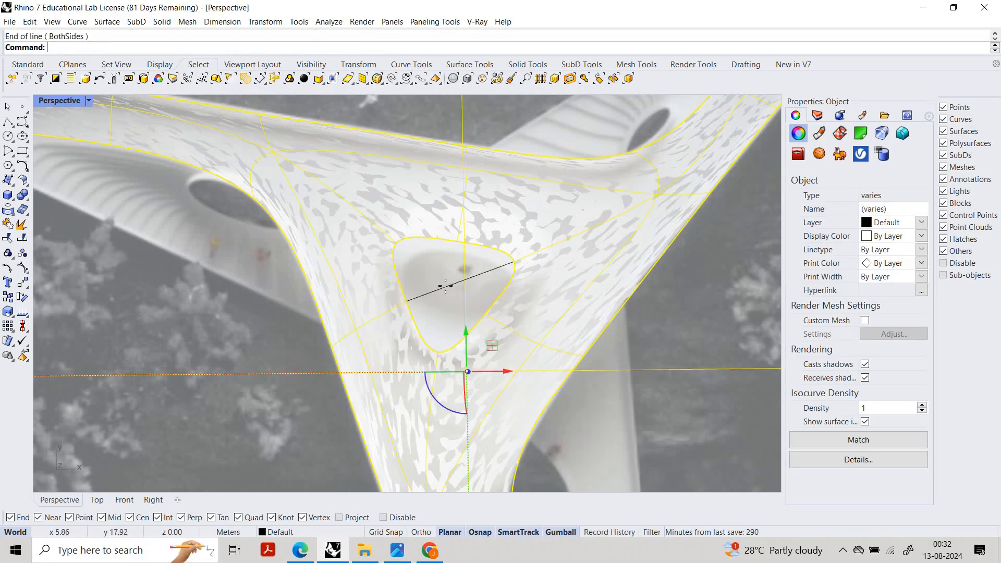
# Step: Move the SubD, reference image and line together from the line's midpoint to 0,0
pyautogui.click(453, 284)
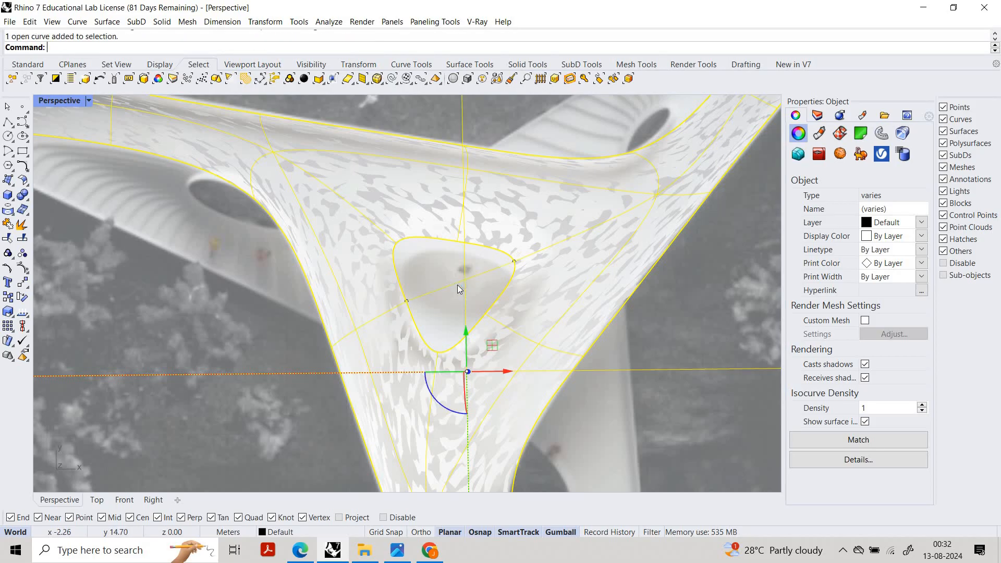
pyautogui.press('Return')
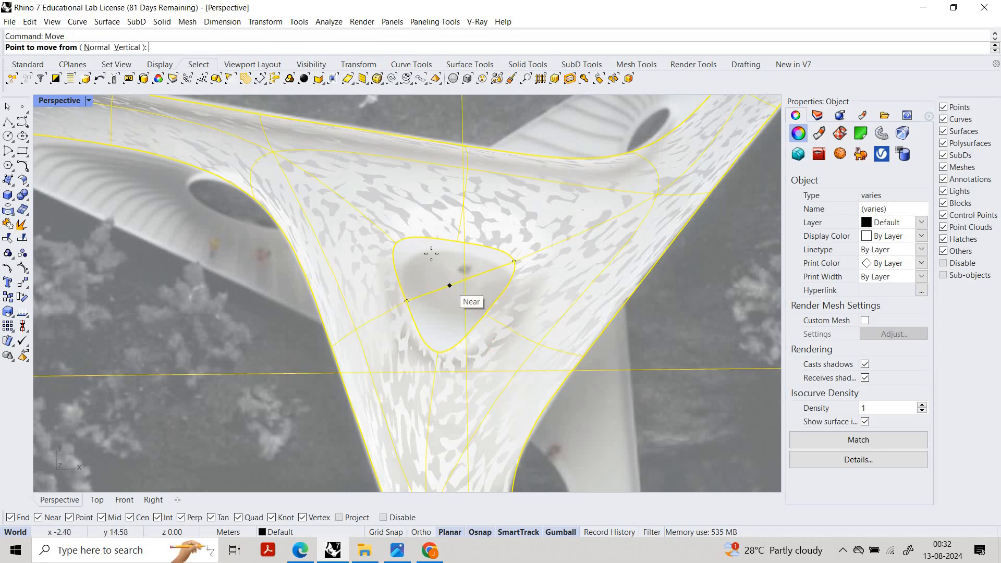
pyautogui.click(460, 282)
pyautogui.scroll(-5, 460, 283)
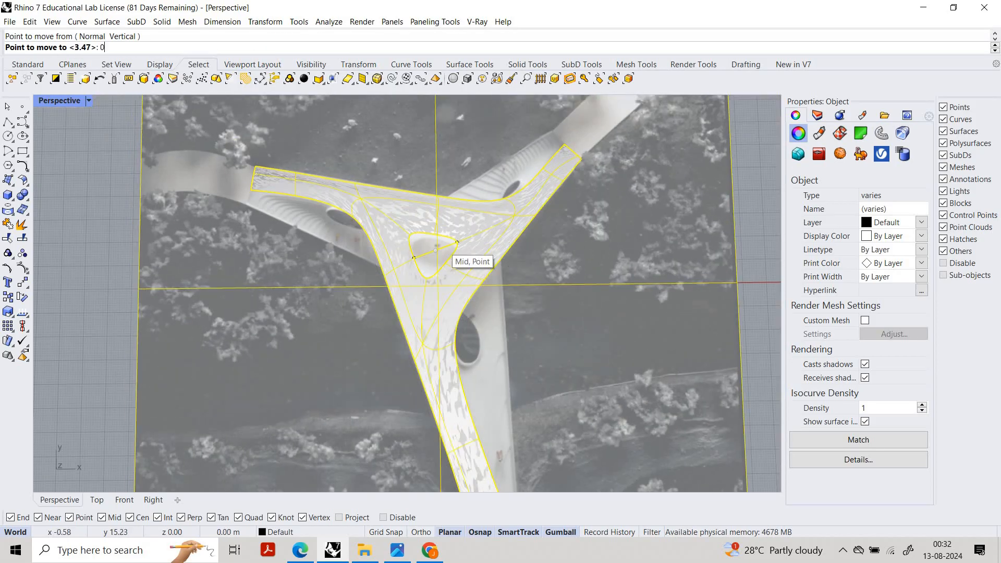
pyautogui.write('0,0')
pyautogui.press('Return')
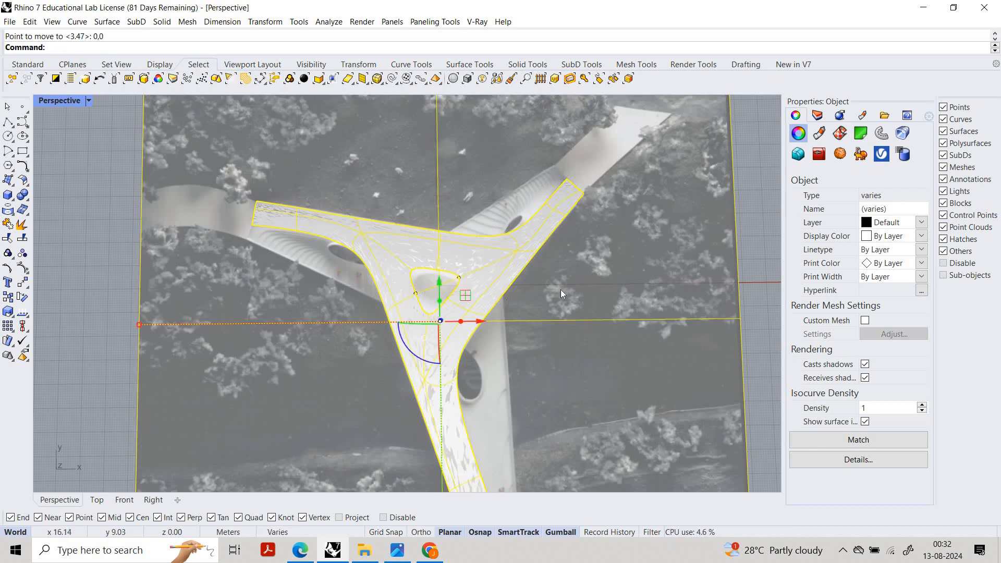
pyautogui.scroll(-3, 463, 294)
pyautogui.press('Escape')
# Step: Hide the helper line across the central opening
pyautogui.scroll(4, 503, 293)
pyautogui.click(485, 296)
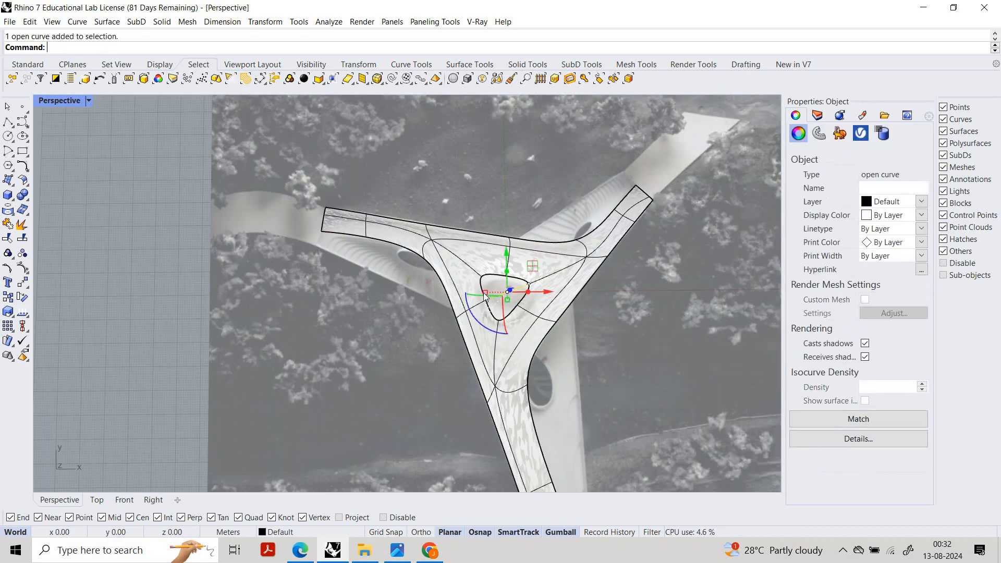
pyautogui.hotkey('ctrl', 'h')
# Step: Examine the repositioned bridge and reference image relative to the origin and the walkway's lower layer
pyautogui.scroll(-3, 471, 283)
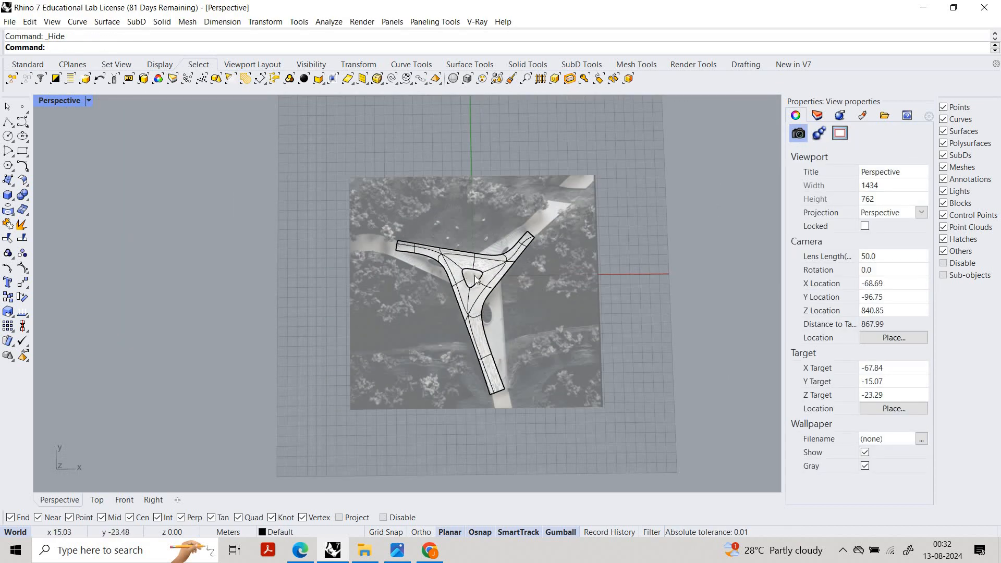
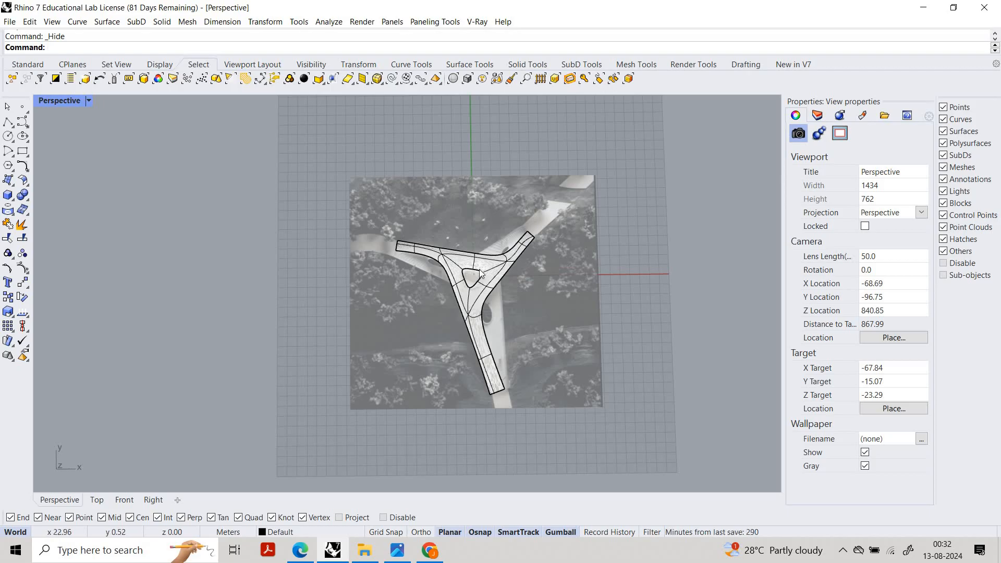
pyautogui.scroll(6, 477, 268)
pyautogui.moveTo(483, 300); pyautogui.dragTo(523, 315, button='right')
pyautogui.scroll(-8, 462, 294)
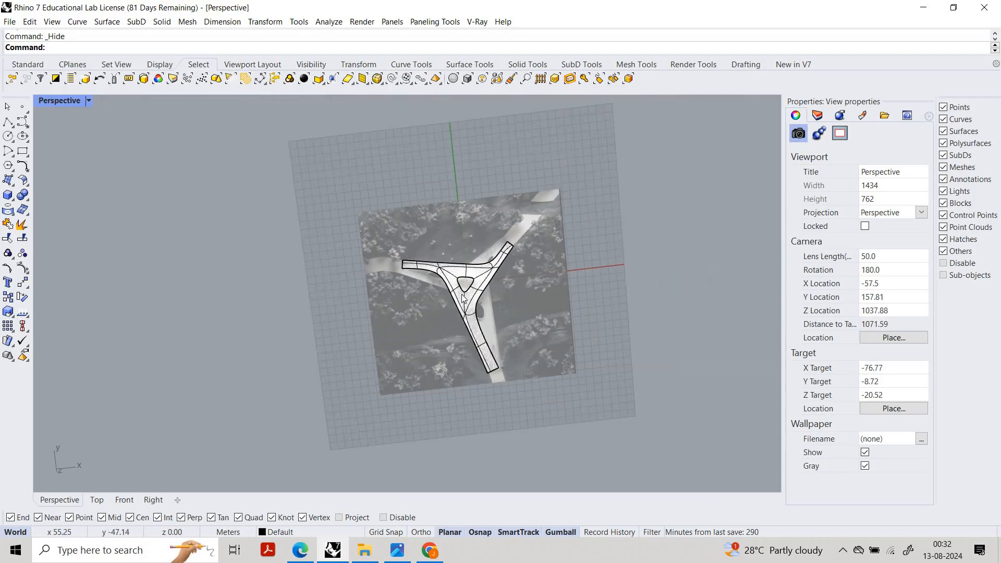
pyautogui.scroll(5, 468, 298)
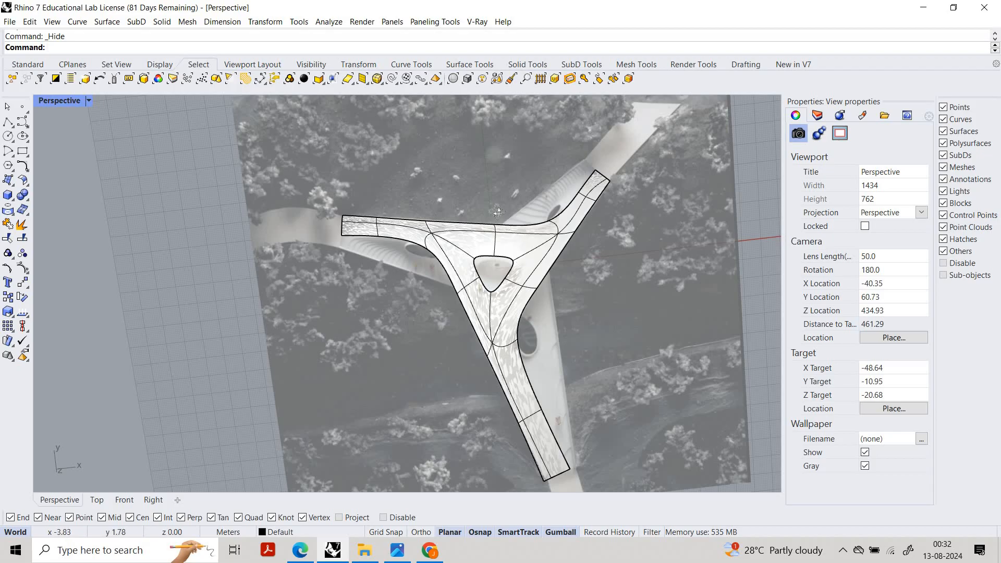
pyautogui.moveTo(499, 212); pyautogui.dragTo(467, 159, button='right')
pyautogui.scroll(-6, 417, 255)
pyautogui.scroll(2, 488, 259)
pyautogui.moveTo(474, 241); pyautogui.dragTo(475, 278, button='right')
pyautogui.scroll(8, 491, 256)
pyautogui.scroll(-8, 517, 266)
pyautogui.hotkey('ctrl', 'a')
pyautogui.scroll(6, 475, 278)
pyautogui.press('Escape')
pyautogui.click(491, 282)
pyautogui.click(491, 282)
pyautogui.click(492, 282)
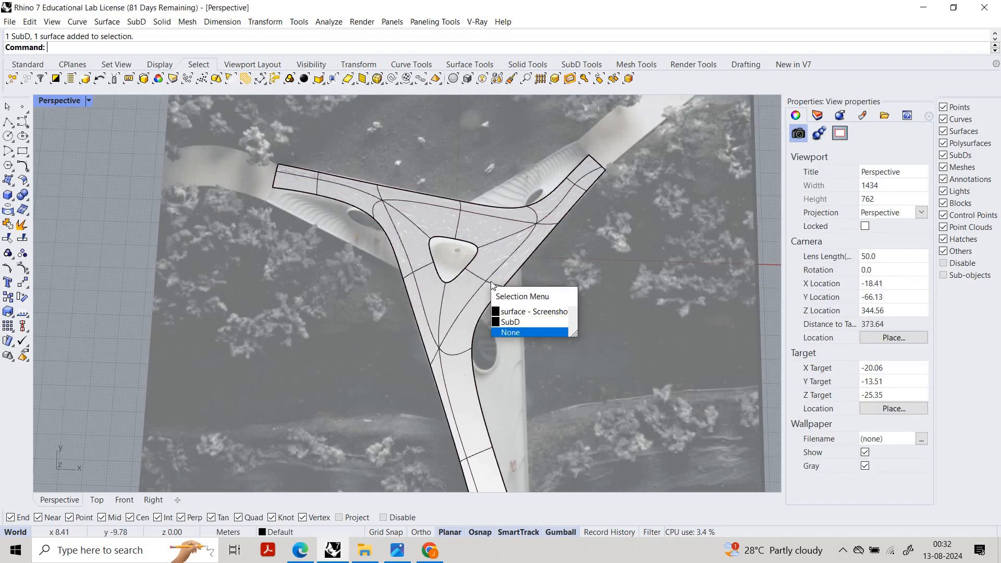
pyautogui.click(526, 333)
pyautogui.click(505, 286)
pyautogui.click(528, 333)
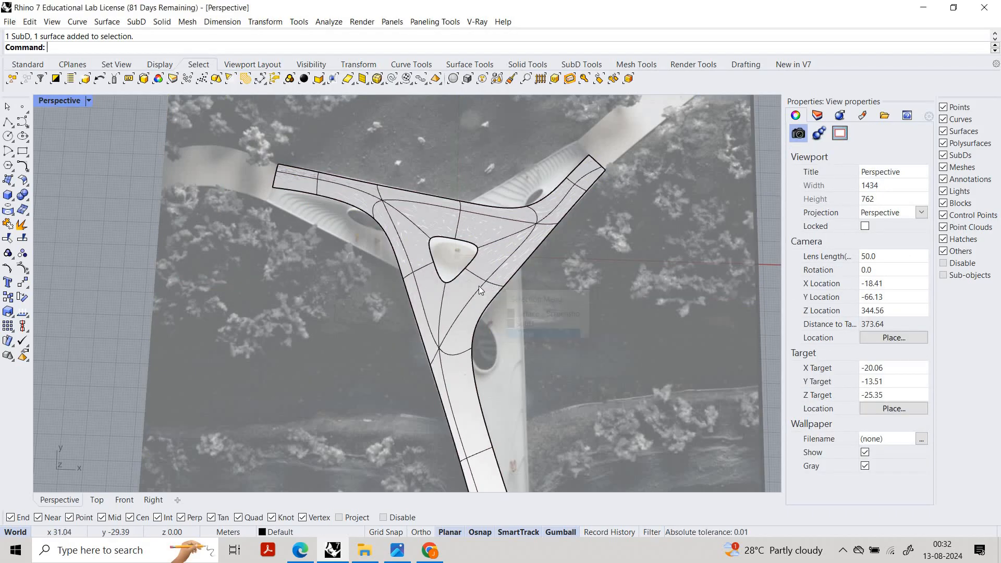
pyautogui.click(506, 328)
pyautogui.click(510, 329)
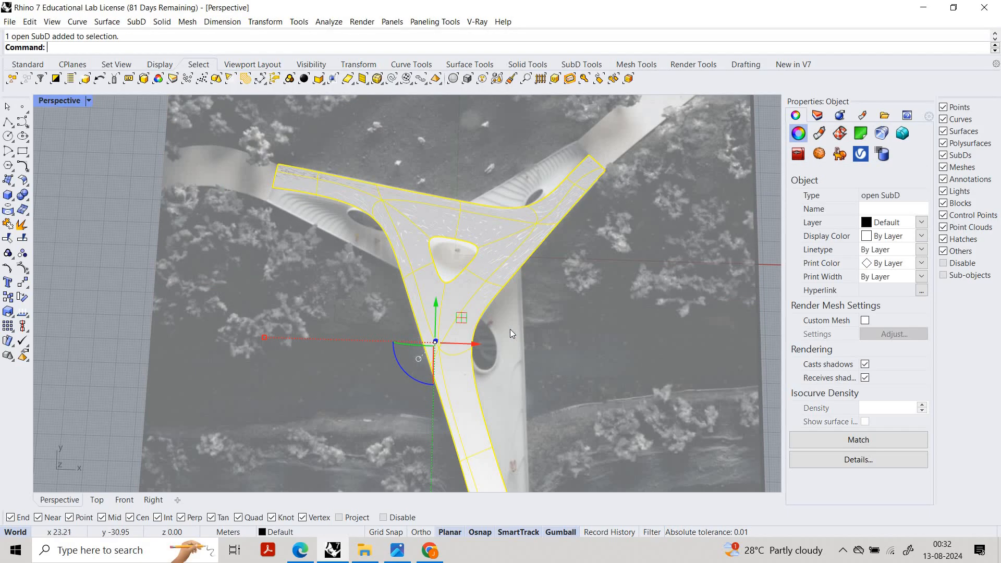
pyautogui.click(510, 329)
pyautogui.write('Mirror')
pyautogui.press('Return')
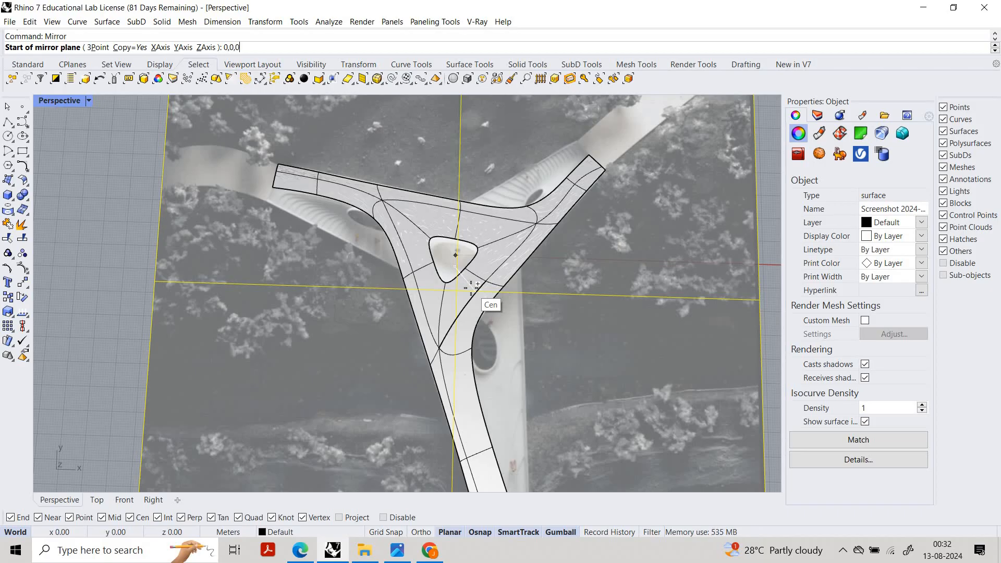
pyautogui.write('0,0,0')
pyautogui.press('Return')
pyautogui.press('Escape')
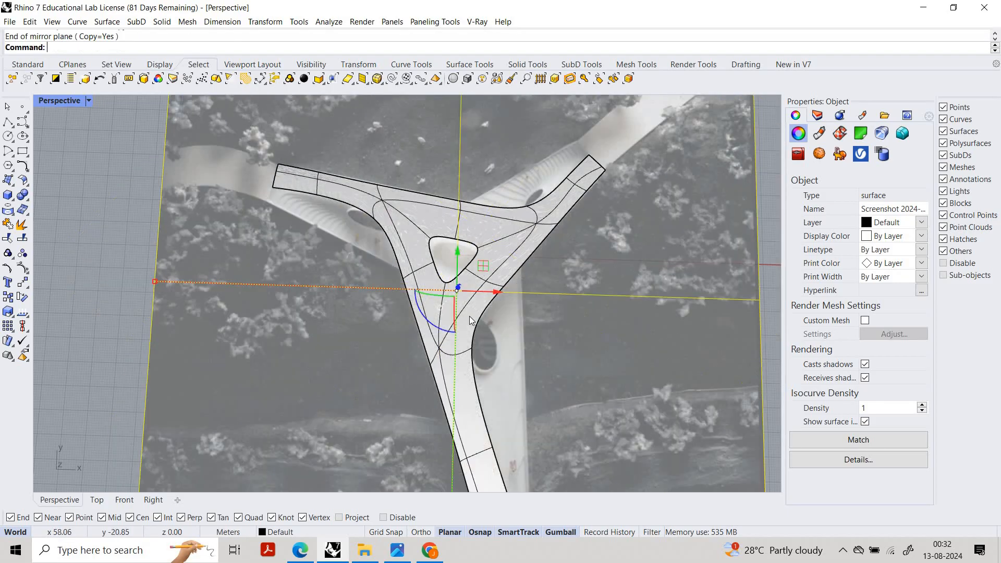
pyautogui.press('Escape')
# Step: Mirror a copy of the bridge SubD about a plane starting at 0,0,0 and passing between the two lower walkways beyond the lower arm's end
pyautogui.click(521, 353)
pyautogui.click(514, 339)
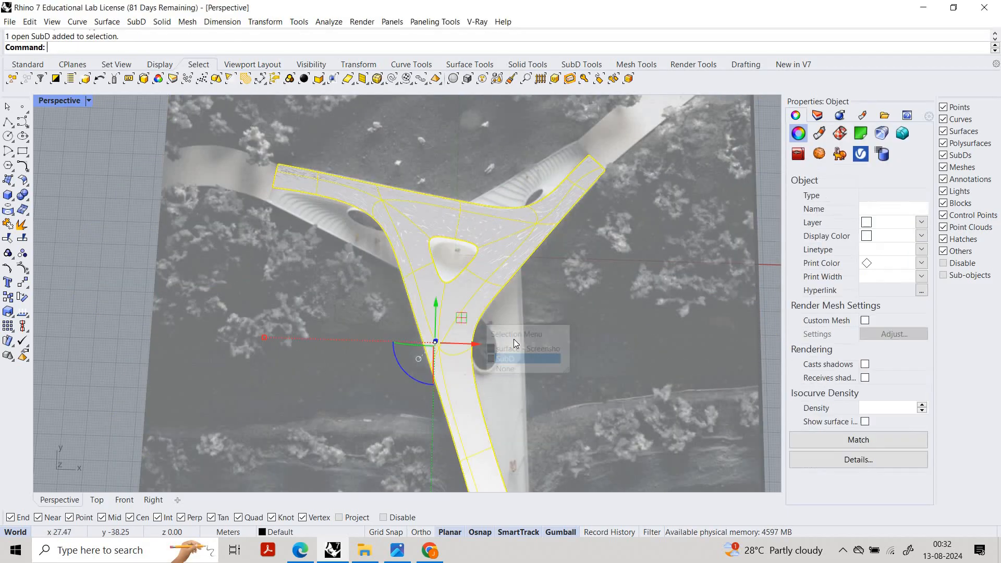
pyautogui.write('Mirror')
pyautogui.press('Return')
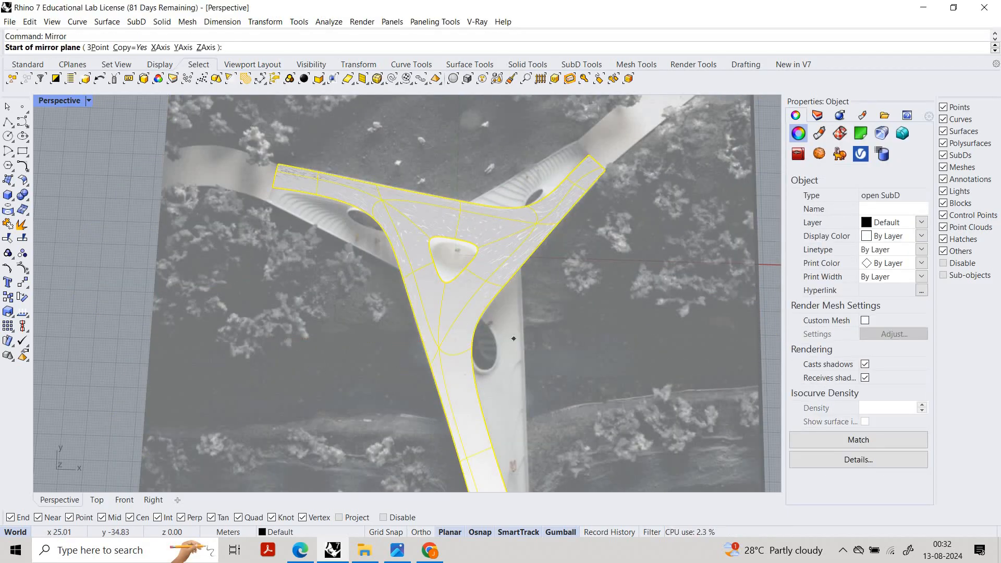
pyautogui.write('0,0,0')
pyautogui.press('Return')
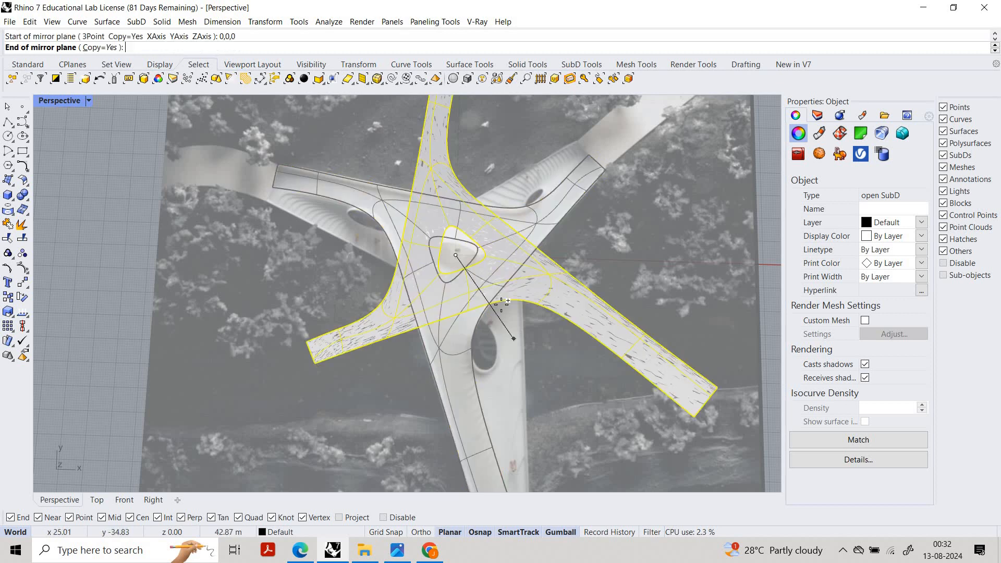
pyautogui.scroll(-5, 521, 329)
pyautogui.scroll(6, 537, 407)
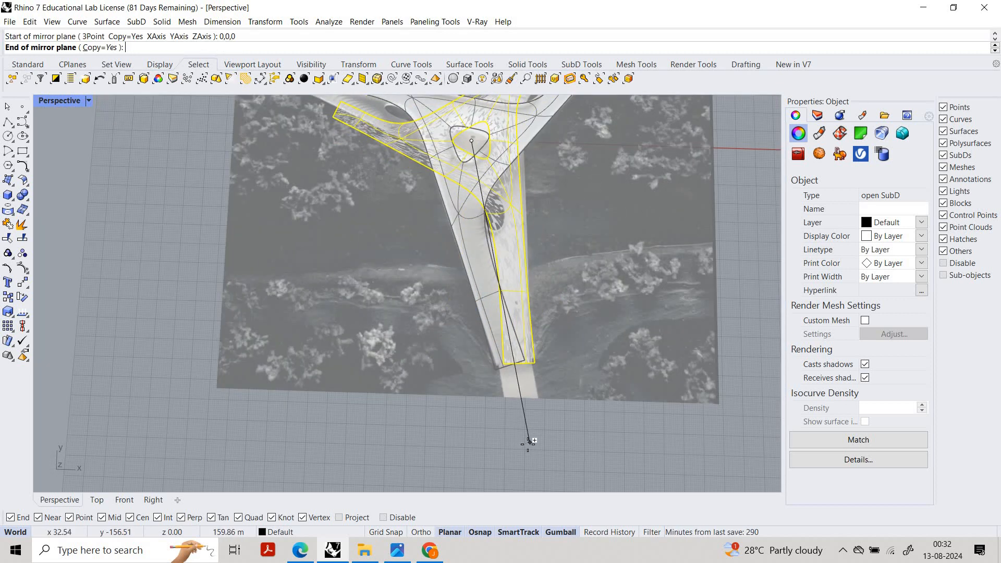
pyautogui.click(528, 443)
pyautogui.scroll(-5, 530, 308)
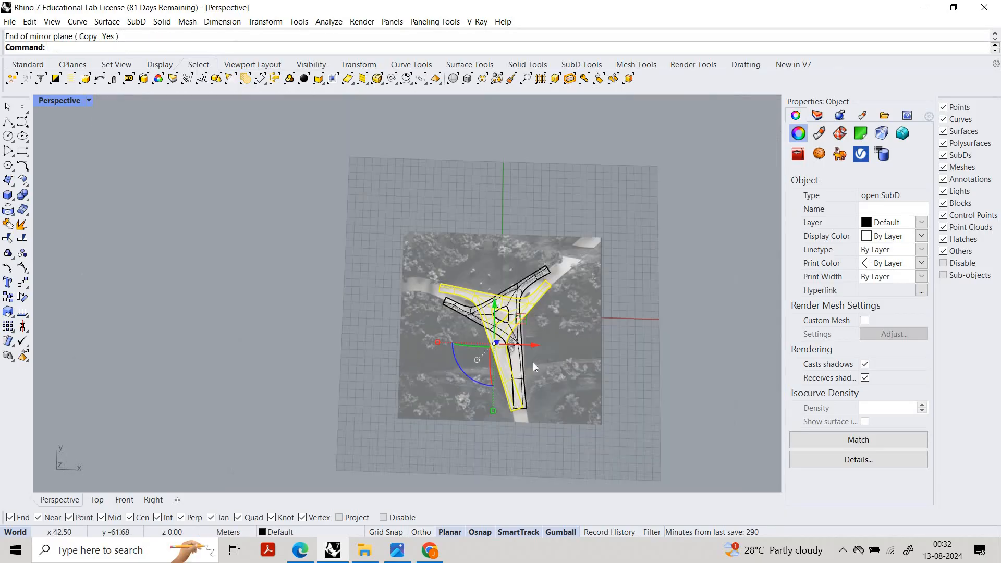
# Step: Deselect the SubD and examine how the mirrored copy and the original overlap around the lower arm
pyautogui.scroll(3, 533, 362)
pyautogui.scroll(6, 499, 315)
pyautogui.press('Escape')
pyautogui.scroll(-8, 495, 316)
pyautogui.scroll(13, 461, 318)
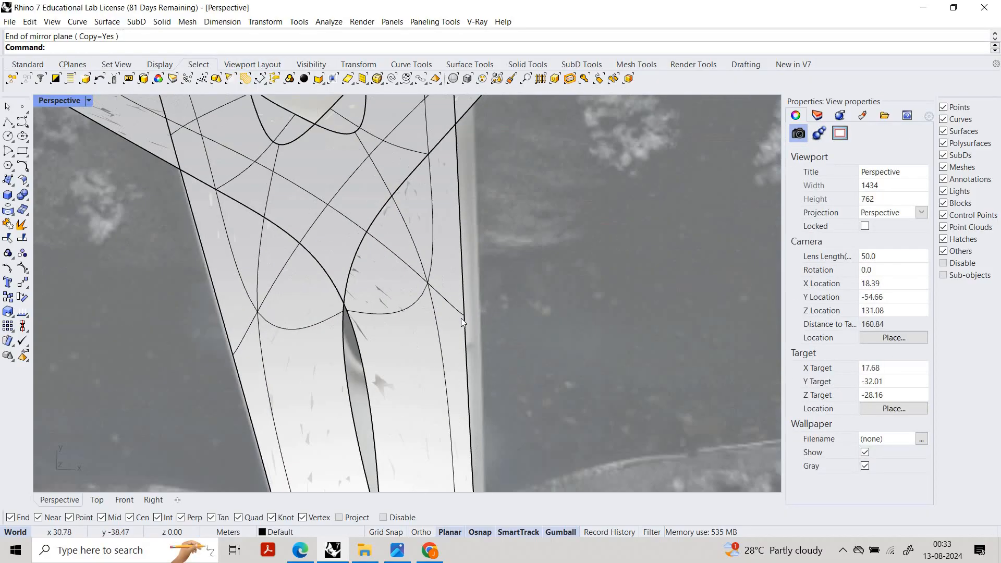
# Step: Move the SubD vertex on the lower arm's outer right edge outward along X toward the reference outline
pyautogui.keyDown('ctrl'); pyautogui.keyDown('shift'); pyautogui.click(457, 318); pyautogui.keyUp('shift'); pyautogui.keyUp('ctrl')
pyautogui.moveTo(498, 318); pyautogui.dragTo(529, 318)
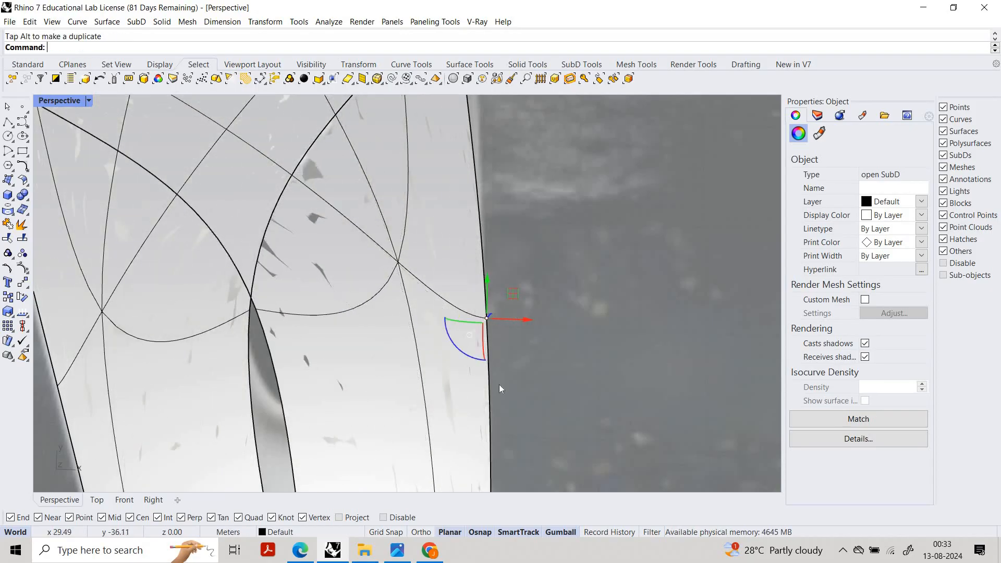
pyautogui.scroll(-10, 420, 221)
pyautogui.scroll(10, 439, 389)
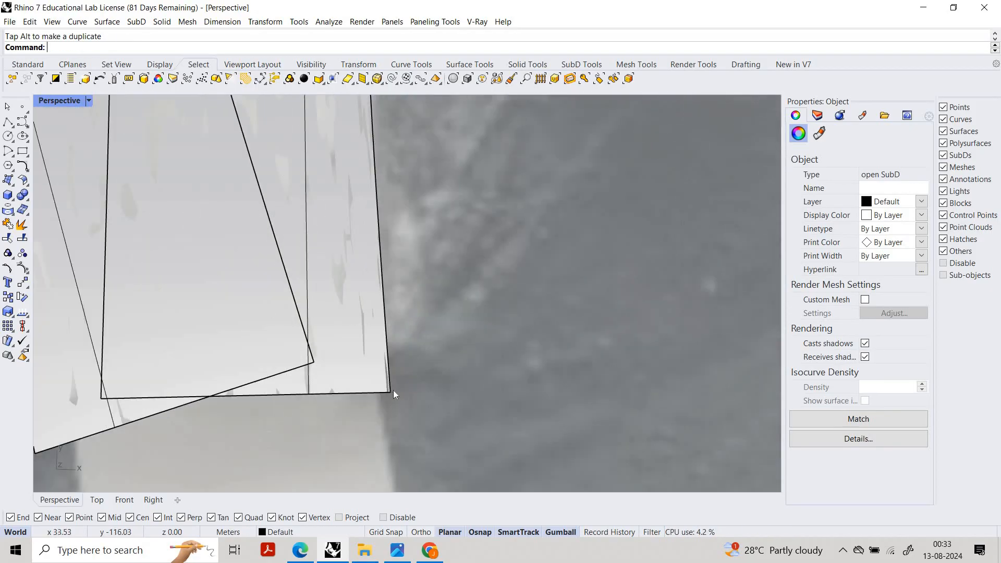
pyautogui.keyDown('ctrl'); pyautogui.keyDown('shift'); pyautogui.click(396, 392); pyautogui.keyUp('shift'); pyautogui.keyUp('ctrl')
pyautogui.scroll(-3, 395, 392)
pyautogui.press('Escape')
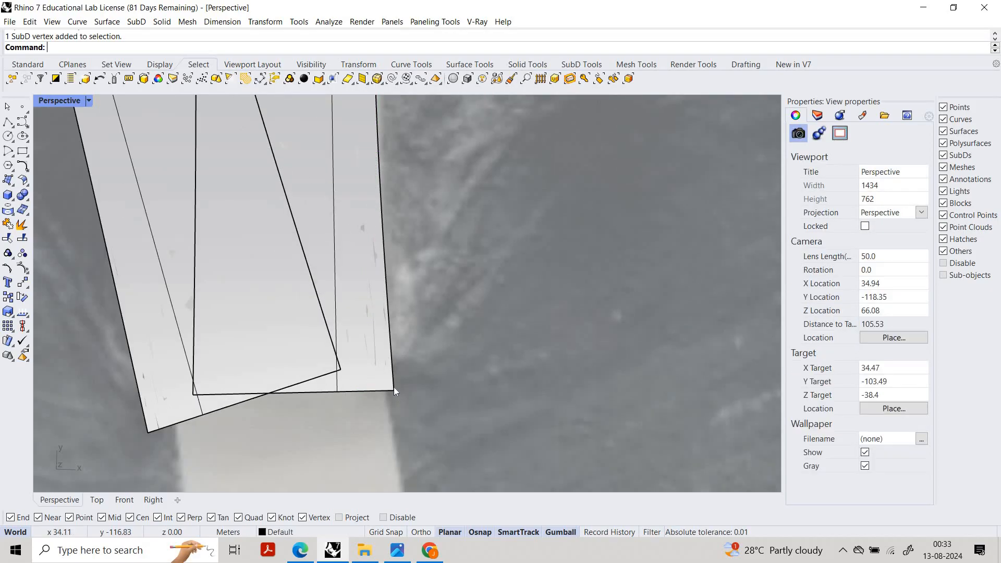
pyautogui.keyDown('ctrl'); pyautogui.keyDown('shift'); pyautogui.click(394, 390); pyautogui.keyUp('shift'); pyautogui.keyUp('ctrl')
pyautogui.click(392, 388)
pyautogui.scroll(-8, 383, 348)
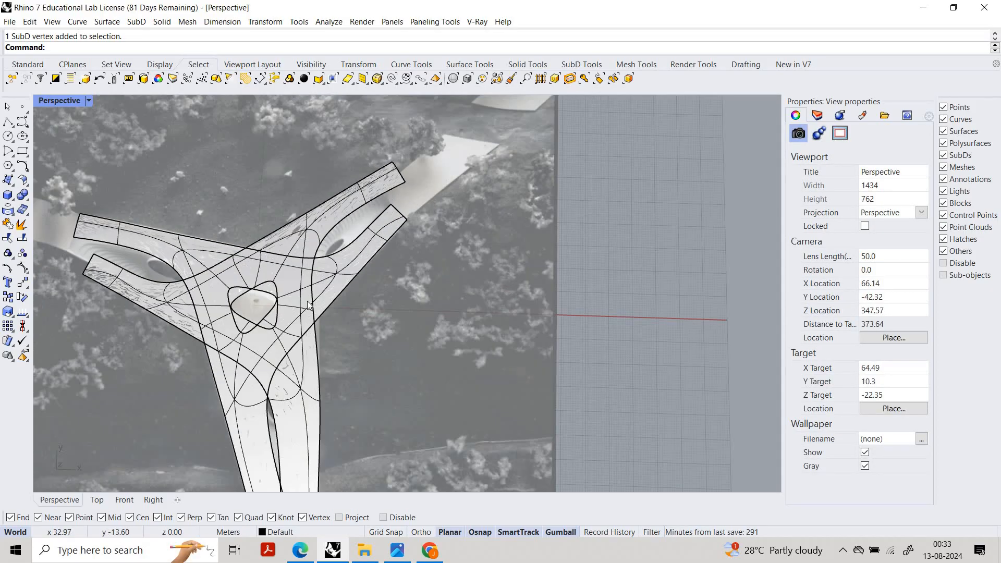
# Step: Move the right-edge vertex of the lower arm's walkway beside the central opening outward along X
pyautogui.scroll(5, 308, 305)
pyautogui.scroll(-3, 309, 262)
pyautogui.scroll(3, 303, 316)
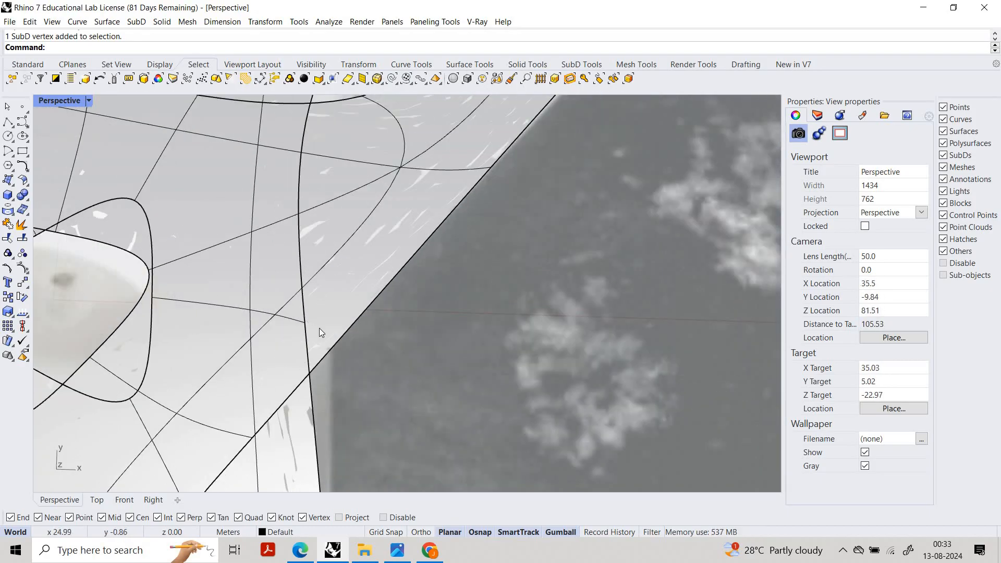
pyautogui.keyDown('ctrl'); pyautogui.keyDown('shift'); pyautogui.click(306, 323); pyautogui.keyUp('shift'); pyautogui.keyUp('ctrl')
pyautogui.moveTo(349, 321); pyautogui.dragTo(376, 321)
pyautogui.scroll(-5, 339, 268)
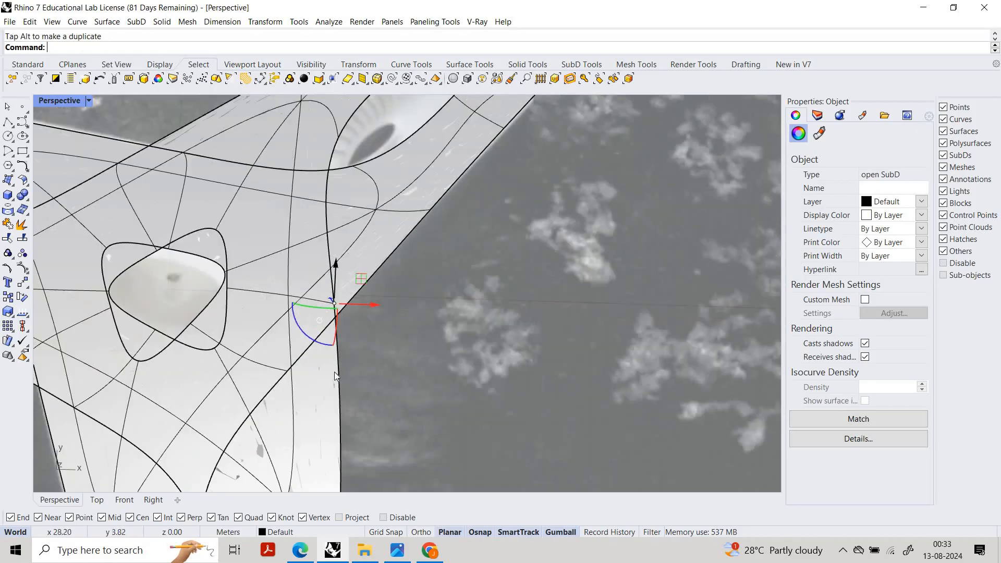
# Step: Shift the lower arm's outer right-edge vertex slightly back inward along X to match the reference edge
pyautogui.scroll(-5, 334, 375)
pyautogui.scroll(7, 345, 325)
pyautogui.keyDown('ctrl'); pyautogui.keyDown('shift'); pyautogui.click(349, 318); pyautogui.keyUp('shift'); pyautogui.keyUp('ctrl')
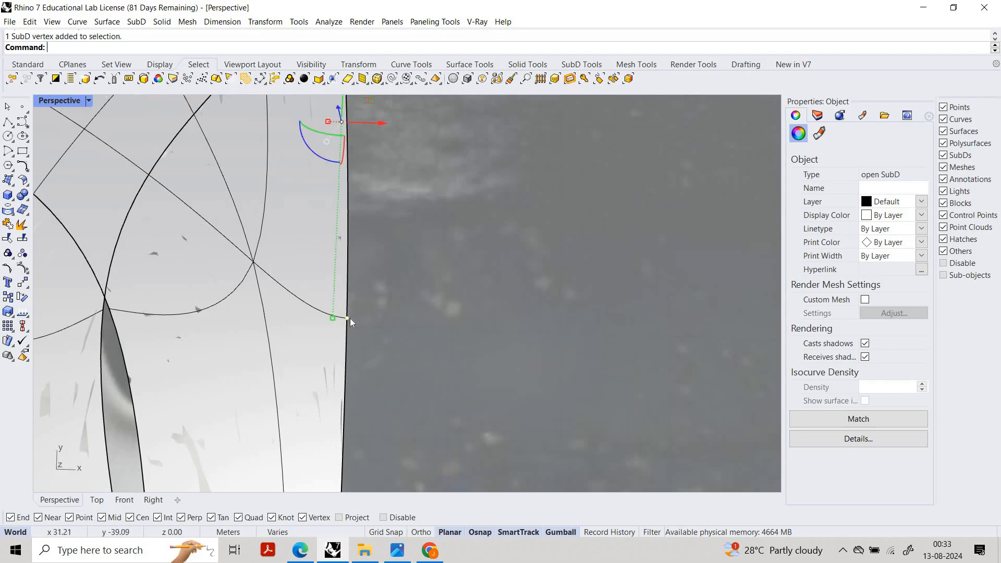
pyautogui.click(355, 318)
pyautogui.keyDown('ctrl'); pyautogui.keyDown('shift'); pyautogui.click(347, 317); pyautogui.keyUp('shift'); pyautogui.keyUp('ctrl')
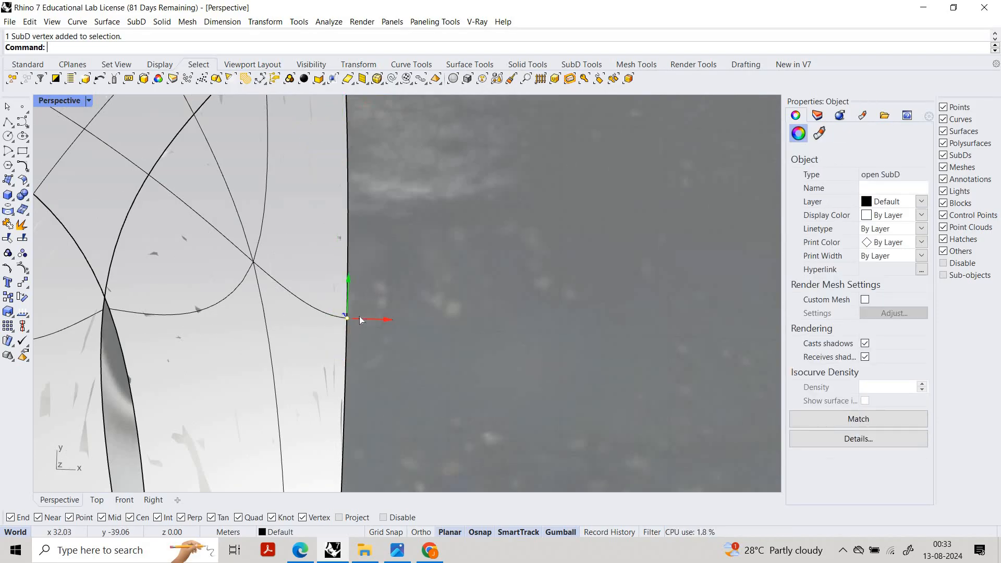
pyautogui.moveTo(359, 319)
pyautogui.mouseDown()
pyautogui.moveTo(357, 361)
pyautogui.moveTo(357, 264)
pyautogui.mouseUp()
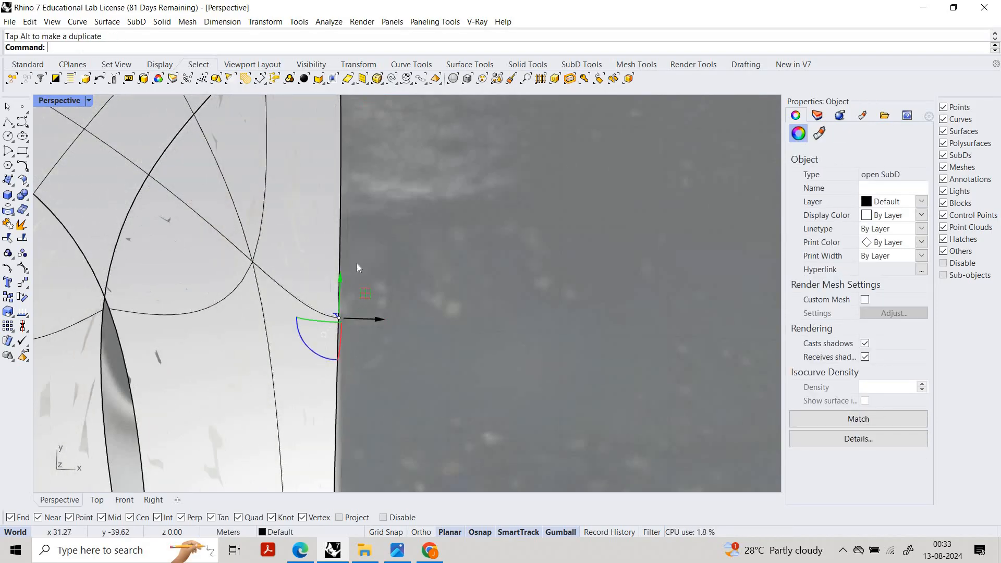
pyautogui.click(358, 263)
# Step: Move the upper walkway's edge vertex near the split of the upper-right arm slightly into the opening along X
pyautogui.scroll(-9, 360, 240)
pyautogui.keyDown('shift'); pyautogui.moveTo(364, 215); pyautogui.dragTo(350, 261, button='right'); pyautogui.keyUp('shift')
pyautogui.scroll(9, 343, 258)
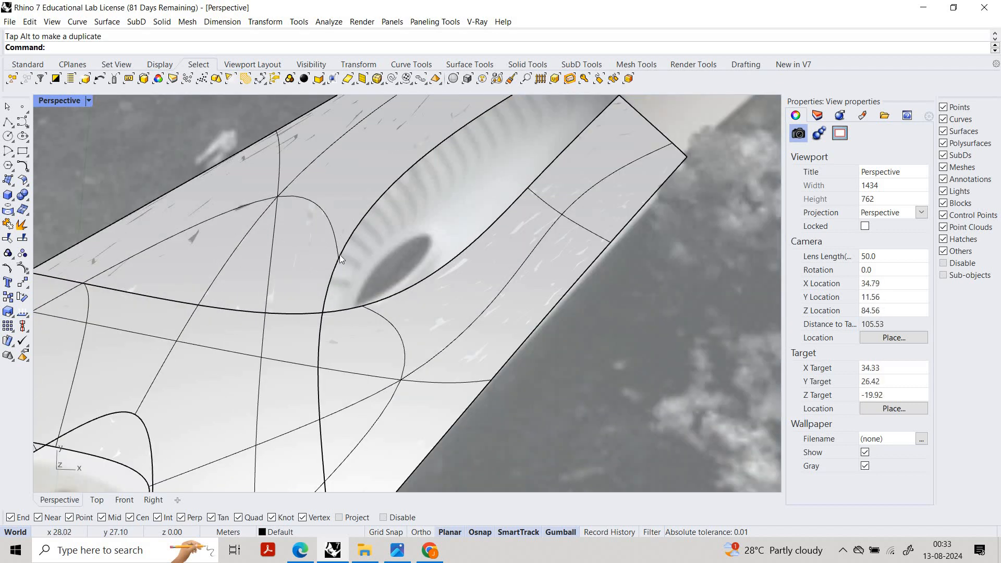
pyautogui.keyDown('ctrl'); pyautogui.keyDown('shift'); pyautogui.click(339, 256); pyautogui.keyUp('shift'); pyautogui.keyUp('ctrl')
pyautogui.moveTo(389, 261); pyautogui.dragTo(413, 275)
pyautogui.scroll(-6, 368, 226)
pyautogui.scroll(6, 374, 246)
pyautogui.click(472, 190)
pyautogui.scroll(-6, 471, 191)
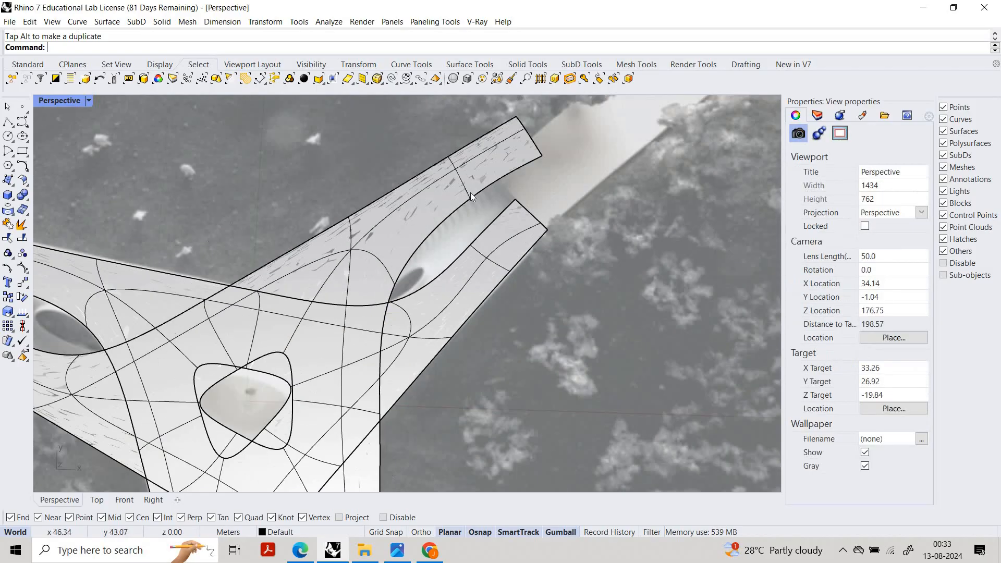
# Step: Lower the vertex midway along the inner edge of the upper-right arm's upper walkway toward the walkway below it, then deselect it
pyautogui.scroll(6, 472, 205)
pyautogui.click(470, 204)
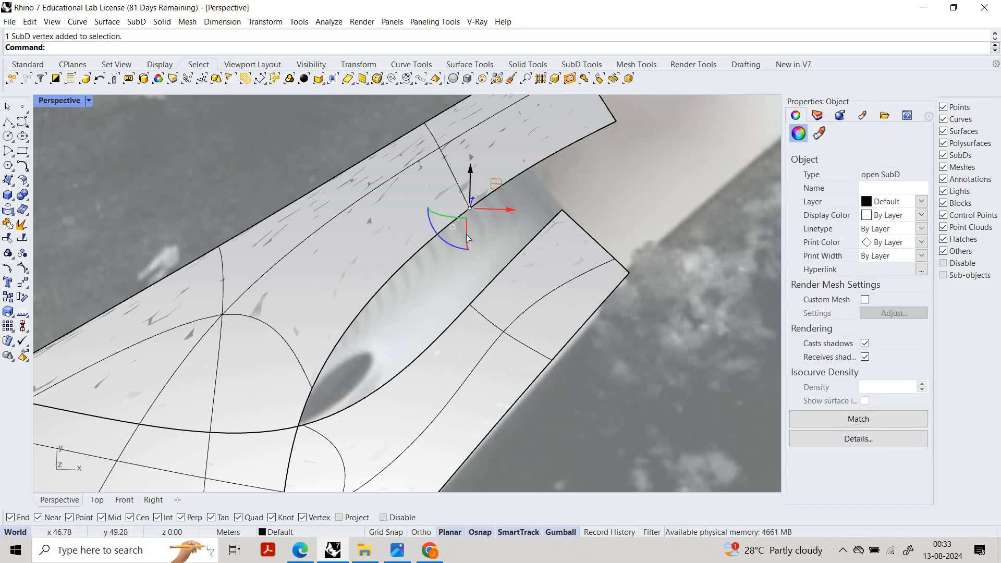
pyautogui.moveTo(471, 204); pyautogui.dragTo(517, 271)
pyautogui.hotkey('ctrl', 'z')
pyautogui.press('Escape')
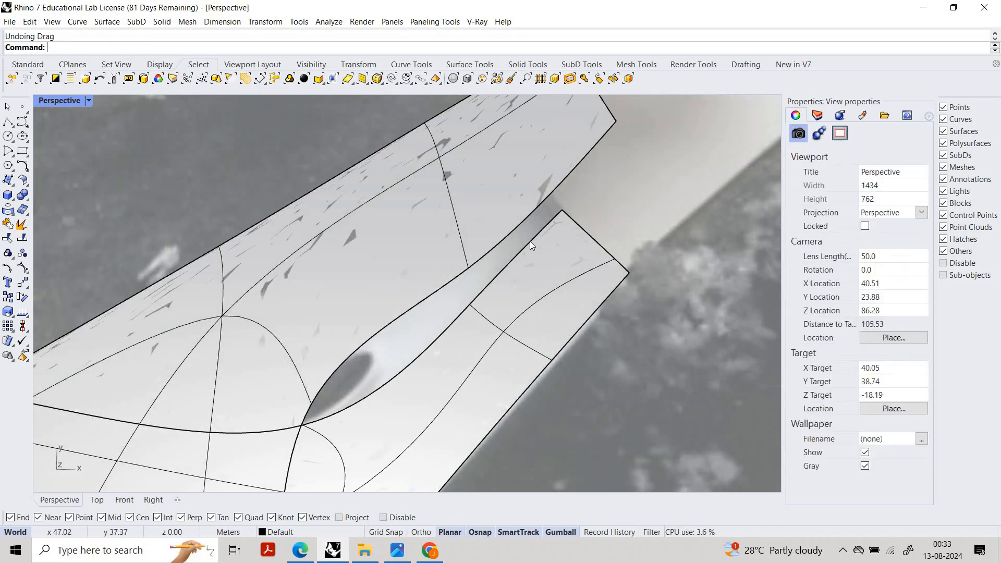
# Step: Try to move the inner end corner of the upper-right arm's upper walkway down to the lower walkway's end corner
pyautogui.scroll(-5, 502, 292)
pyautogui.scroll(3, 443, 205)
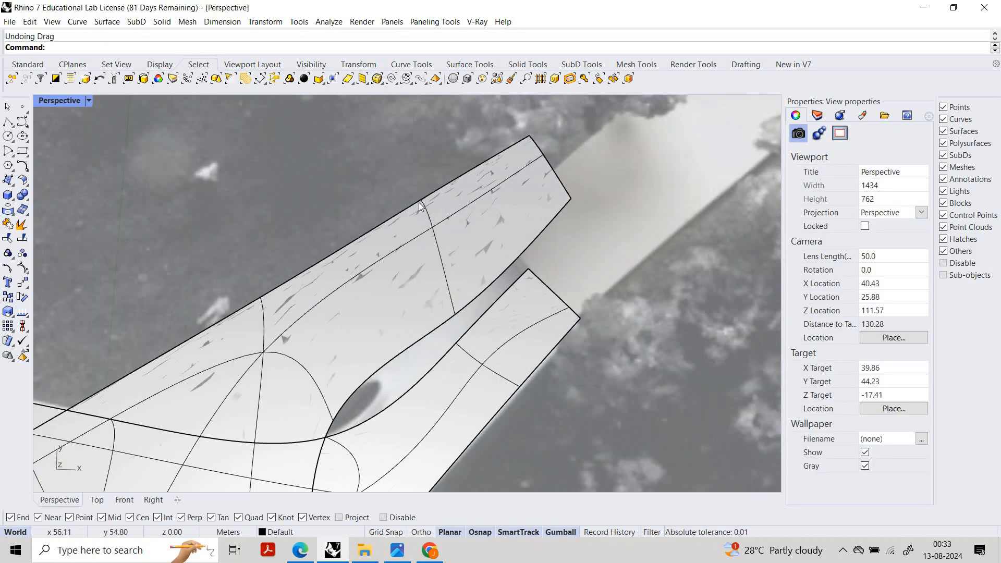
pyautogui.keyDown('ctrl'); pyautogui.keyDown('shift'); pyautogui.click(424, 200); pyautogui.keyUp('shift'); pyautogui.keyUp('ctrl')
pyautogui.scroll(-3, 446, 204)
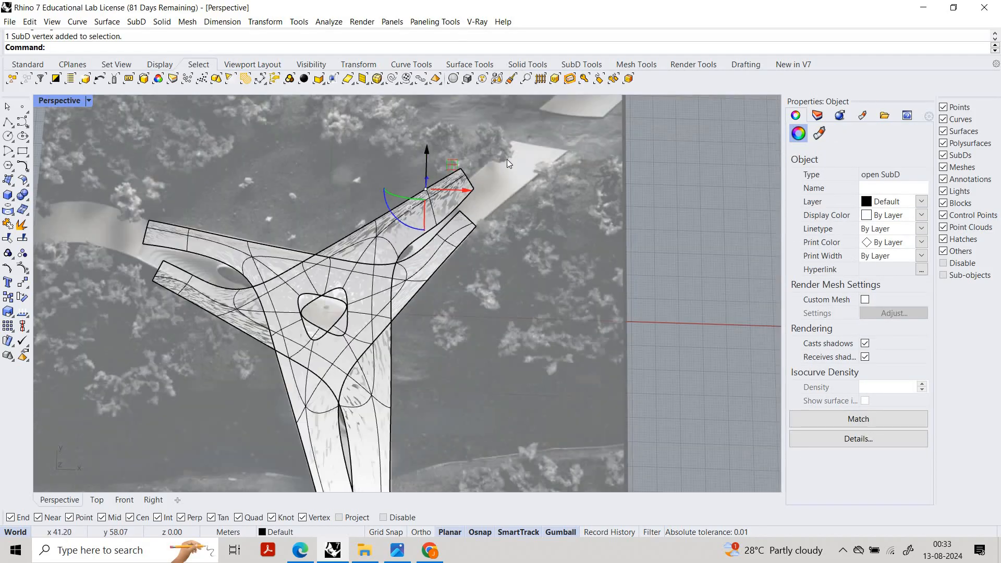
pyautogui.scroll(2, 507, 158)
pyautogui.press('Escape')
pyautogui.scroll(1, 515, 167)
pyautogui.keyDown('ctrl'); pyautogui.keyDown('shift'); pyautogui.click(516, 164); pyautogui.keyUp('shift'); pyautogui.keyUp('ctrl')
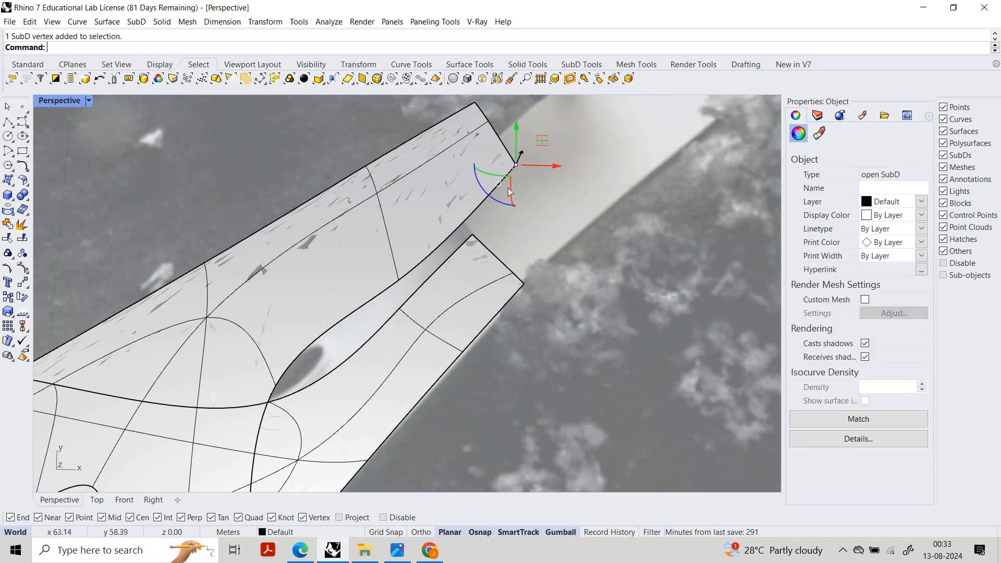
pyautogui.moveTo(516, 145); pyautogui.dragTo(482, 218)
pyautogui.press('Escape')
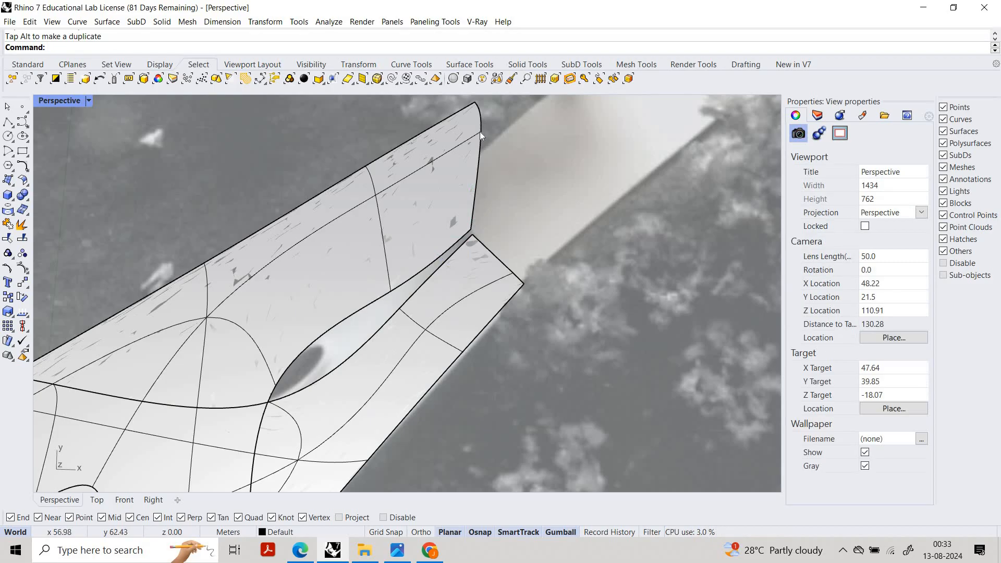
# Step: Undo the move of the upper-right arm's inner end corner
pyautogui.keyDown('ctrl'); pyautogui.keyDown('shift'); pyautogui.click(476, 105); pyautogui.keyUp('shift'); pyautogui.keyUp('ctrl')
pyautogui.moveTo(474, 146); pyautogui.dragTo(480, 198, button='right')
pyautogui.press('Escape')
pyautogui.scroll(4, 485, 202)
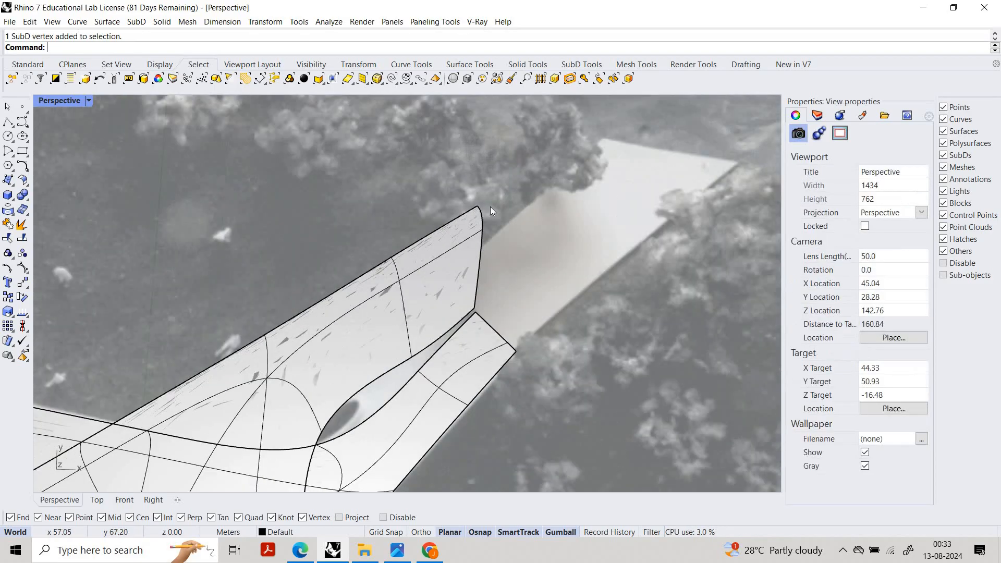
pyautogui.hotkey('ctrl', 'z')
pyautogui.hotkey('ctrl', 'z')
pyautogui.hotkey('ctrl', 'z')
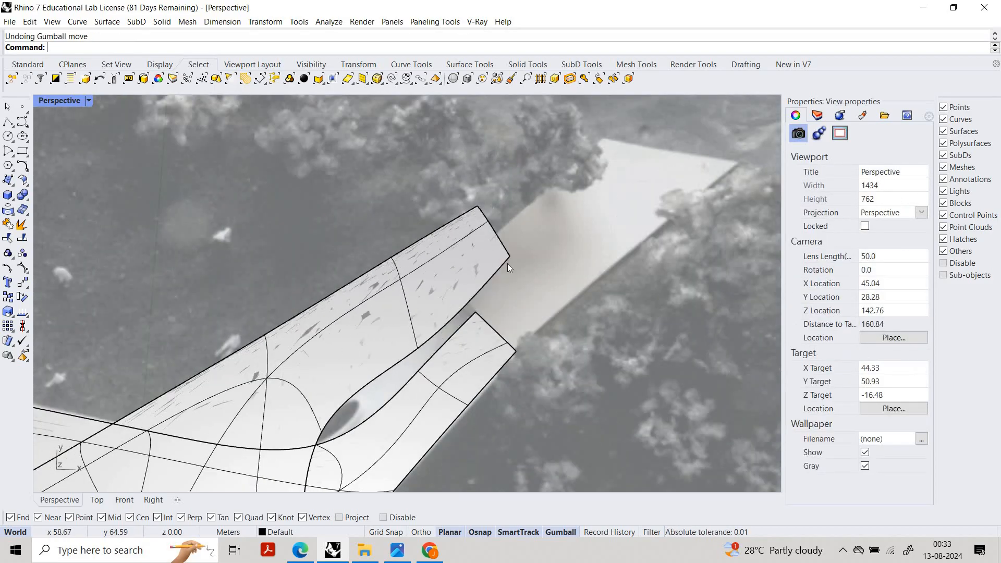
# Step: Move the SubD edge along the lower arm's central slit outward to widen the opening between the two walkways
pyautogui.scroll(-5, 424, 368)
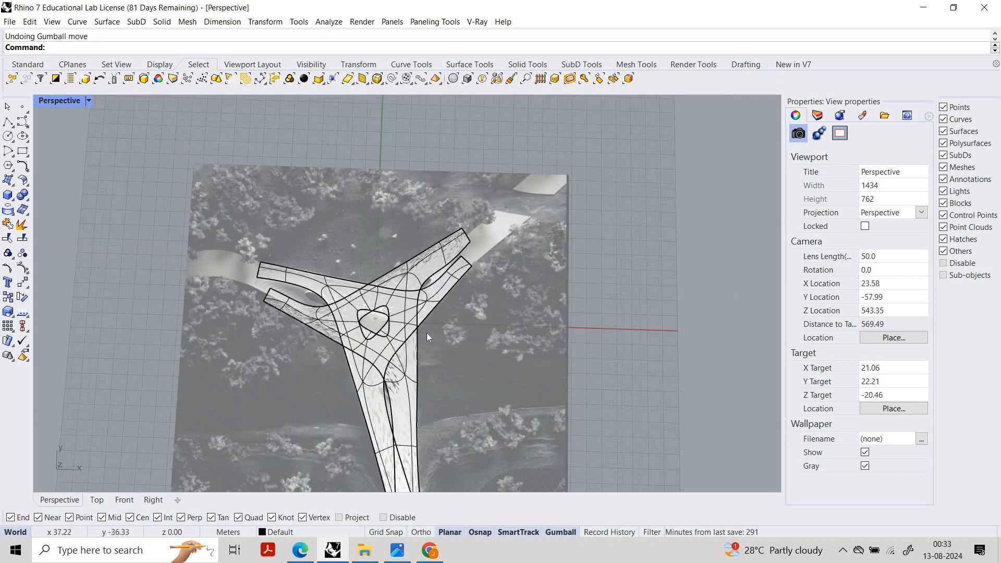
pyautogui.scroll(8, 422, 314)
pyautogui.scroll(-5, 434, 283)
pyautogui.scroll(8, 432, 306)
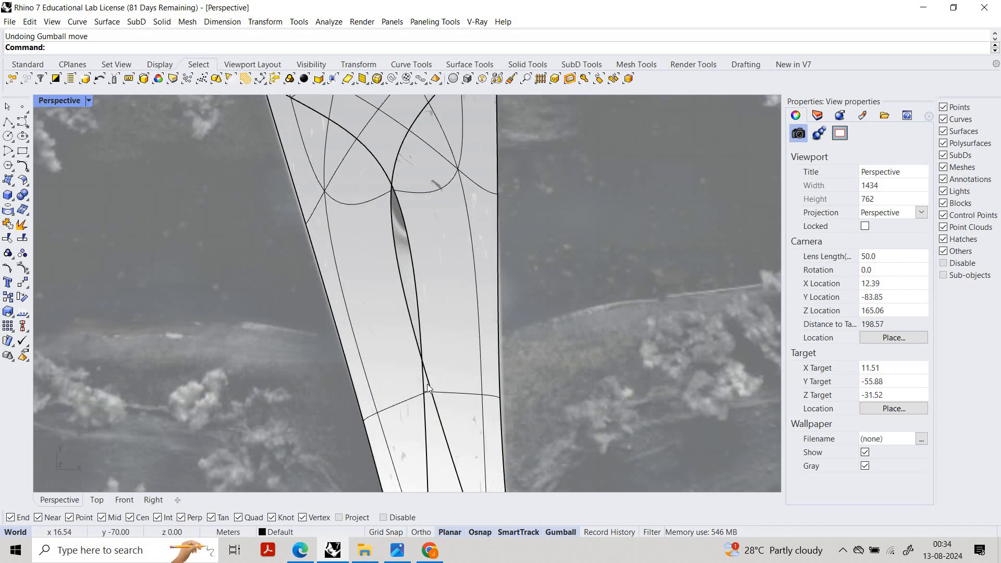
pyautogui.keyDown('ctrl'); pyautogui.keyDown('shift'); pyautogui.click(429, 400); pyautogui.keyUp('shift'); pyautogui.keyUp('ctrl')
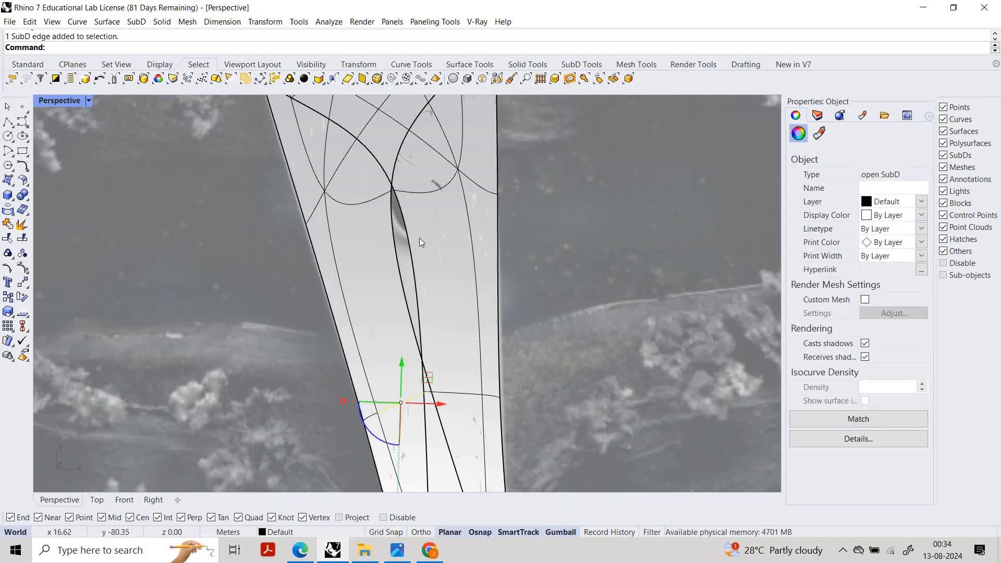
pyautogui.press('Escape')
pyautogui.keyDown('ctrl'); pyautogui.keyDown('shift'); pyautogui.click(407, 232); pyautogui.keyUp('shift'); pyautogui.keyUp('ctrl')
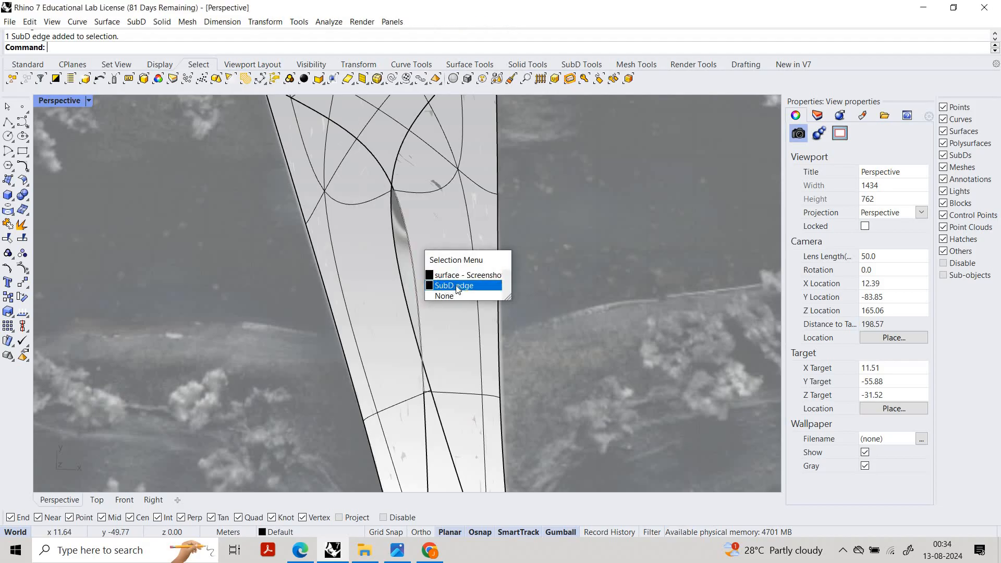
pyautogui.click(456, 286)
pyautogui.moveTo(467, 282); pyautogui.dragTo(444, 238)
pyautogui.scroll(-9, 444, 200)
pyautogui.scroll(9, 438, 204)
pyautogui.press('Escape')
pyautogui.scroll(7, 421, 218)
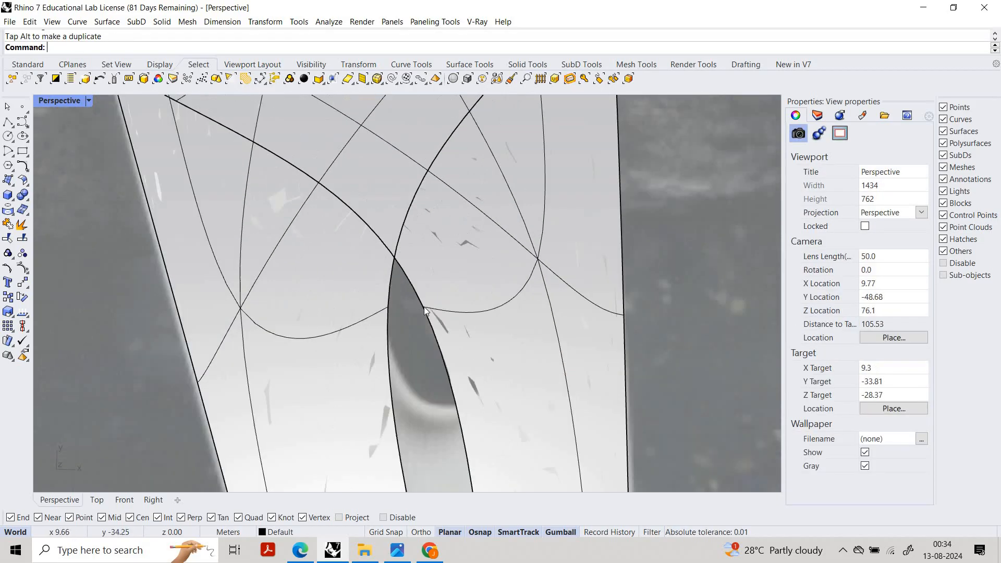
# Step: Move the right-edge vertex near the top of the lower arm's opening upward along Y and outward along X
pyautogui.keyDown('ctrl'); pyautogui.keyDown('shift'); pyautogui.click(423, 307); pyautogui.keyUp('shift'); pyautogui.keyUp('ctrl')
pyautogui.moveTo(424, 269); pyautogui.dragTo(426, 189)
pyautogui.moveTo(467, 228); pyautogui.dragTo(532, 230)
pyautogui.moveTo(457, 315); pyautogui.dragTo(460, 315)
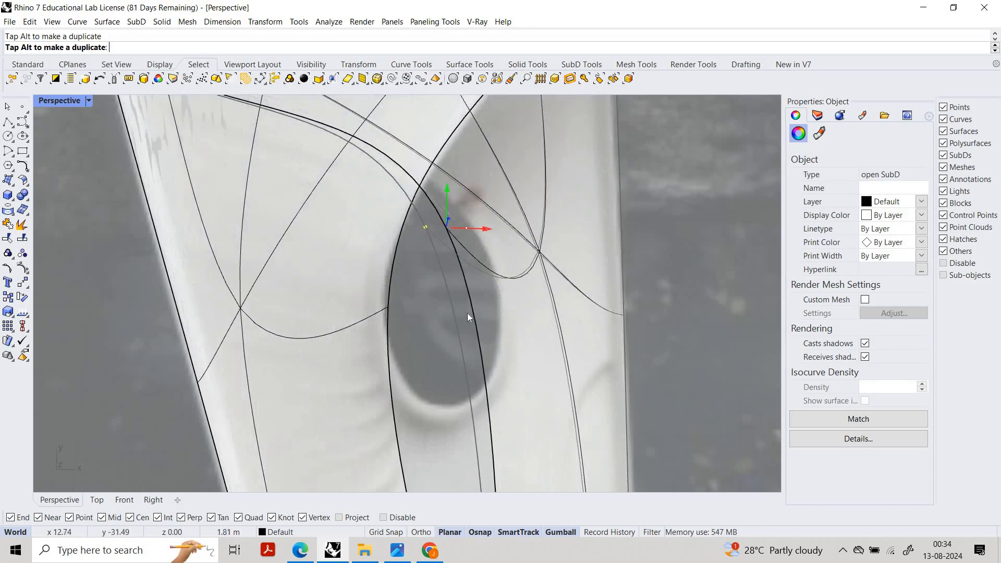
pyautogui.scroll(-9, 504, 293)
pyautogui.scroll(10, 507, 280)
pyautogui.press('Escape')
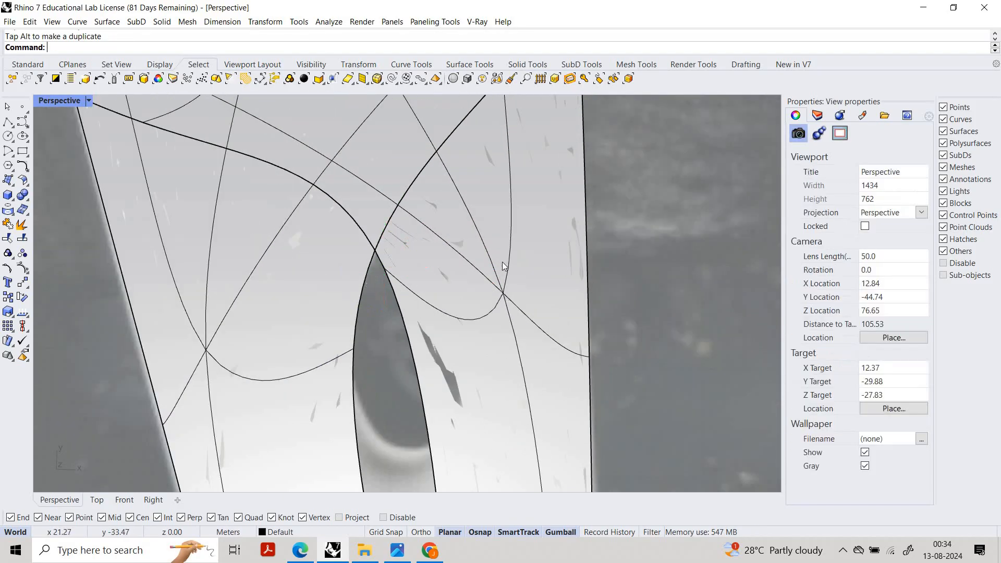
# Step: Move the interior SubD vertex beside the top of the lower arm's opening upward and outward
pyautogui.keyDown('ctrl'); pyautogui.keyDown('shift'); pyautogui.click(505, 291); pyautogui.keyUp('shift'); pyautogui.keyUp('ctrl')
pyautogui.moveTo(505, 255); pyautogui.dragTo(542, 191)
pyautogui.scroll(4, 570, 226)
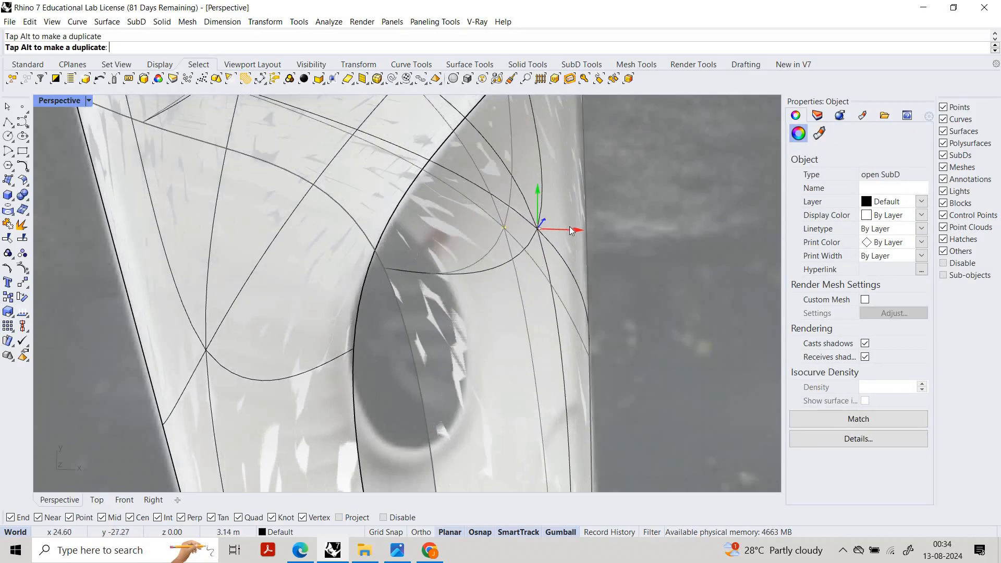
pyautogui.scroll(-6, 455, 264)
pyautogui.scroll(3, 433, 244)
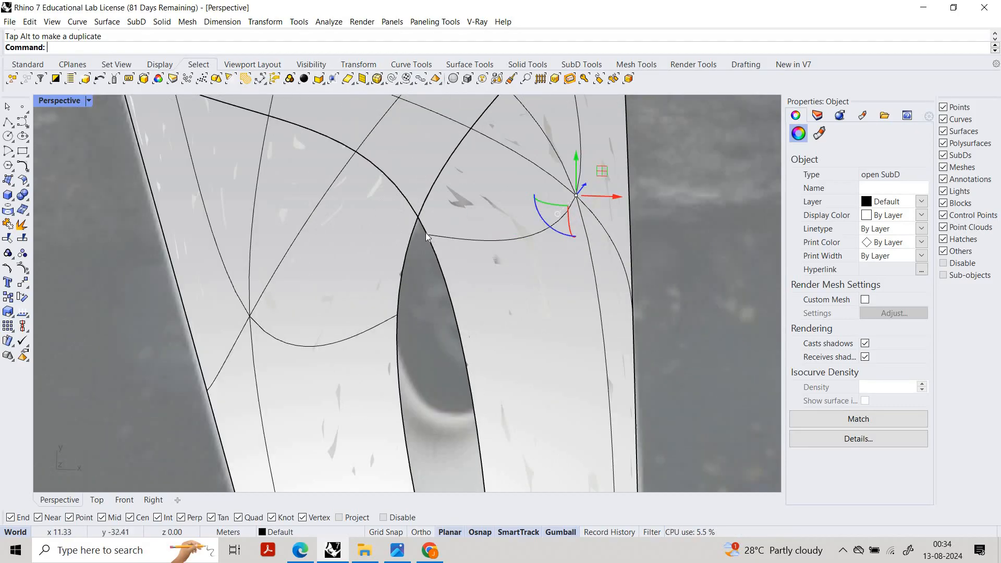
# Step: Shift the right-edge vertex at the top of the lower arm's opening further outward along X and fine-tune its position to round the opening
pyautogui.keyDown('ctrl'); pyautogui.keyDown('shift'); pyautogui.click(426, 232); pyautogui.keyUp('shift'); pyautogui.keyUp('ctrl')
pyautogui.press('Escape')
pyautogui.keyDown('ctrl'); pyautogui.keyDown('shift'); pyautogui.click(427, 234); pyautogui.keyUp('shift'); pyautogui.keyUp('ctrl')
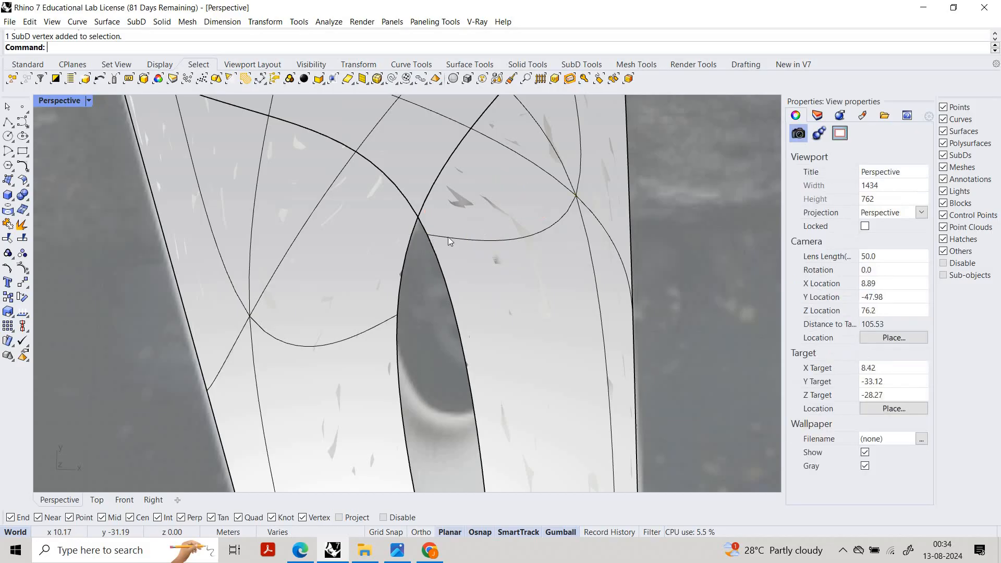
pyautogui.moveTo(464, 236); pyautogui.dragTo(526, 239)
pyautogui.moveTo(489, 201); pyautogui.dragTo(504, 209)
pyautogui.moveTo(531, 246); pyautogui.dragTo(527, 248)
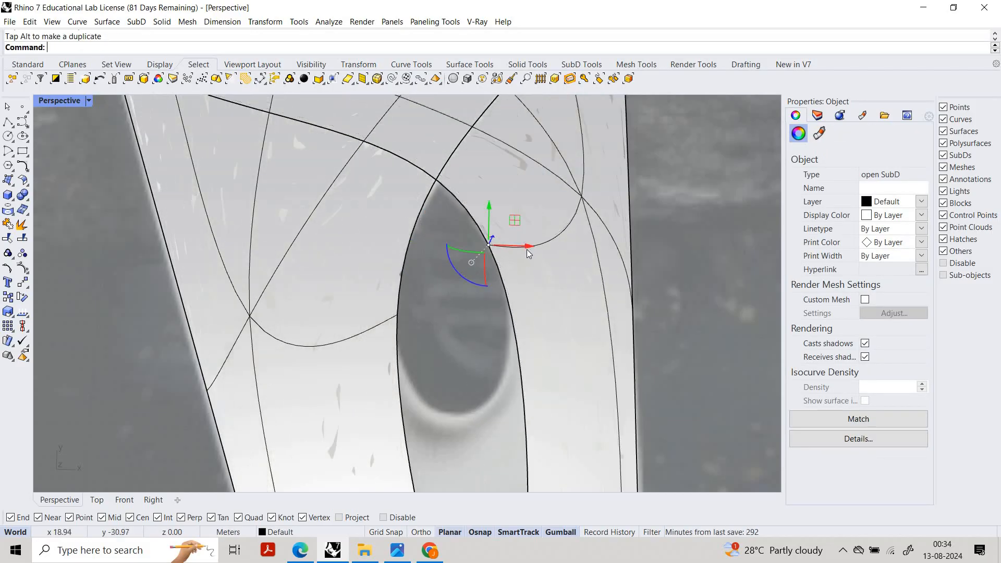
pyautogui.click(442, 232)
# Step: Move the two end edges of the left arm's lower walkway about 13 m outward along the arm to lengthen it
pyautogui.scroll(-6, 381, 215)
pyautogui.keyDown('shift'); pyautogui.moveTo(322, 123); pyautogui.dragTo(467, 230, button='right'); pyautogui.keyUp('shift')
pyautogui.scroll(2, 467, 227)
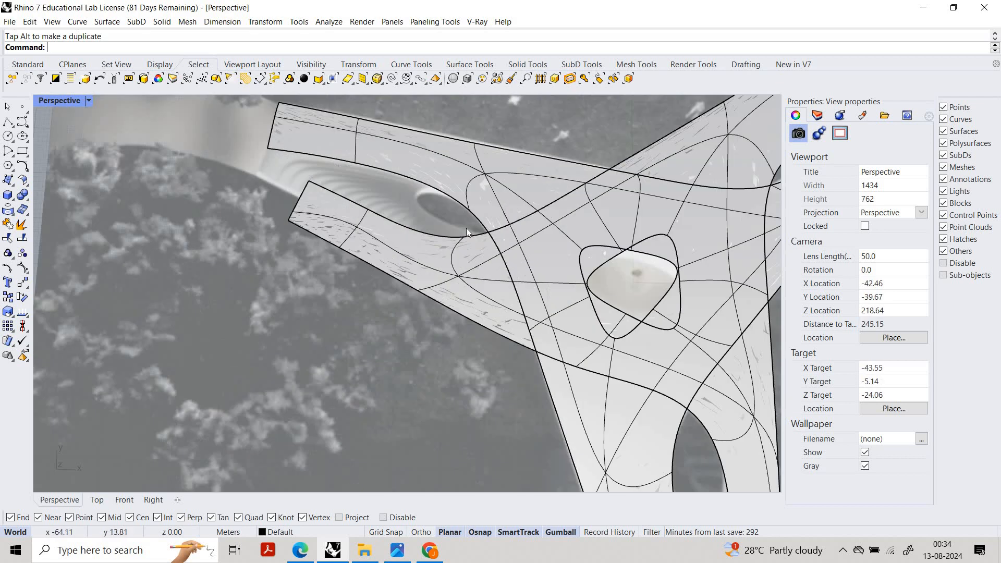
pyautogui.scroll(-6, 469, 295)
pyautogui.scroll(6, 439, 297)
pyautogui.scroll(-4, 426, 278)
pyautogui.scroll(3, 437, 293)
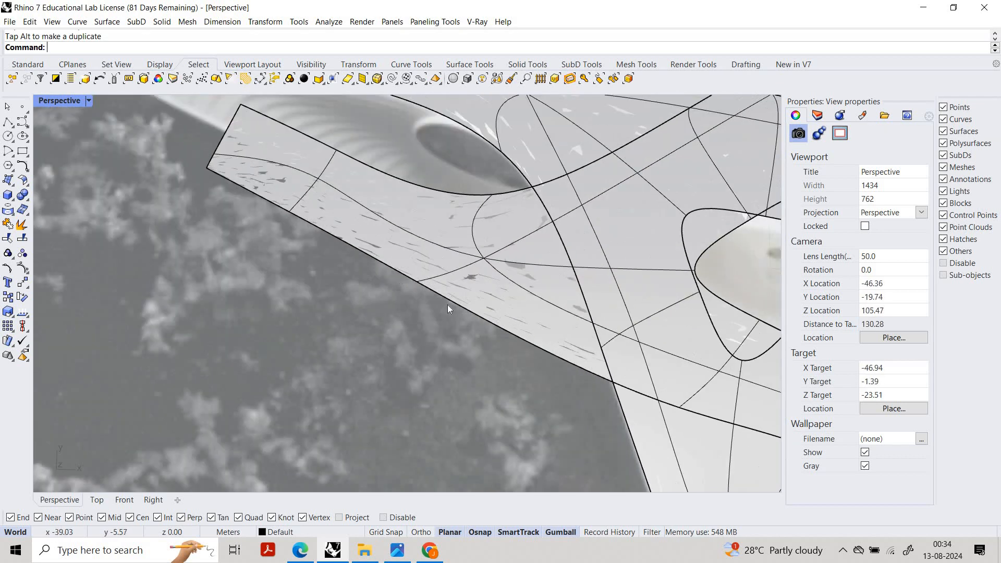
pyautogui.scroll(-6, 390, 259)
pyautogui.keyDown('shift'); pyautogui.moveTo(321, 207); pyautogui.dragTo(373, 279, button='right'); pyautogui.keyUp('shift')
pyautogui.scroll(6, 374, 279)
pyautogui.keyDown('ctrl'); pyautogui.keyDown('shift'); pyautogui.click(373, 283); pyautogui.keyUp('shift'); pyautogui.keyUp('ctrl')
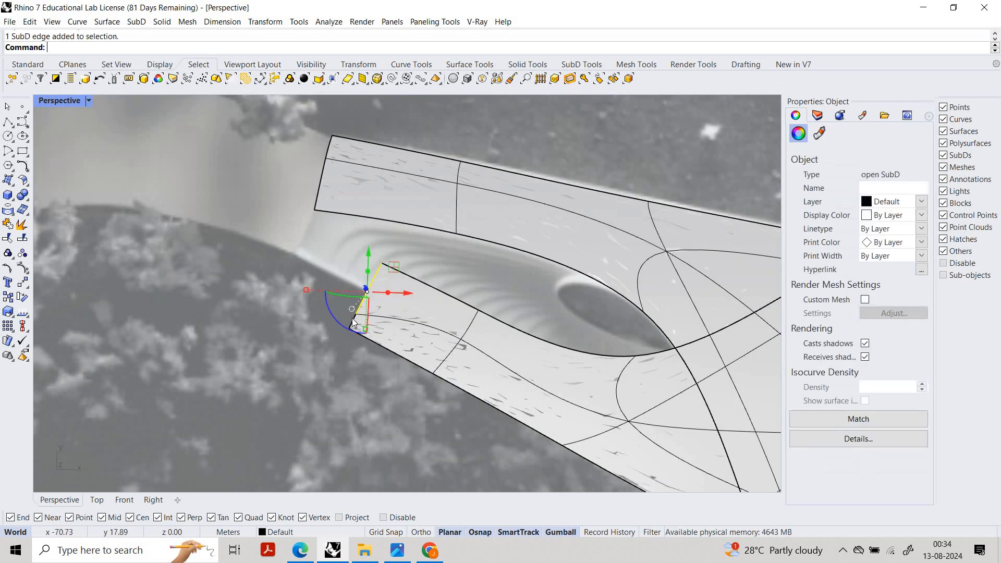
pyautogui.keyDown('ctrl'); pyautogui.keyDown('shift'); pyautogui.click(353, 322); pyautogui.keyUp('shift'); pyautogui.keyUp('ctrl')
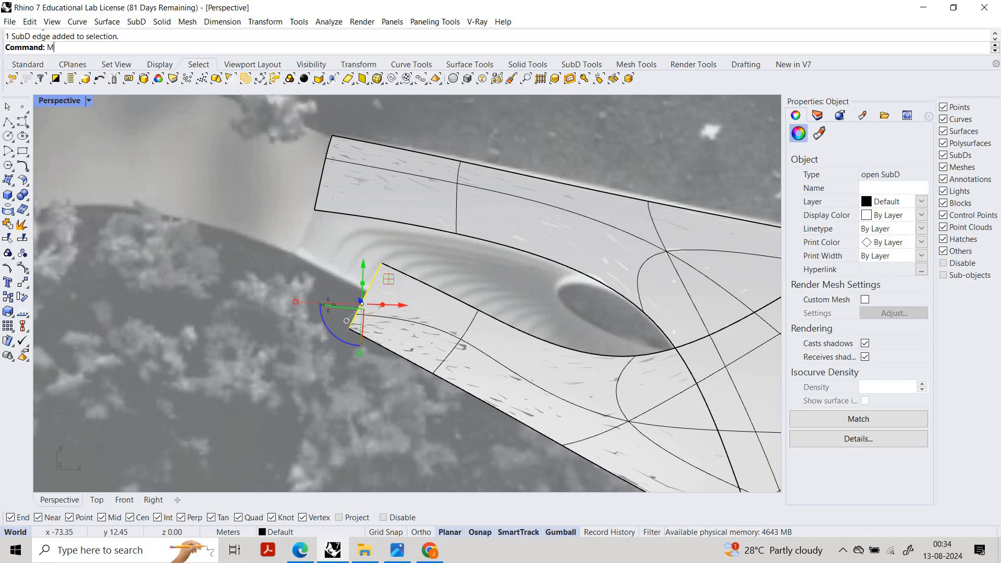
pyautogui.press('Return')
pyautogui.click(349, 328)
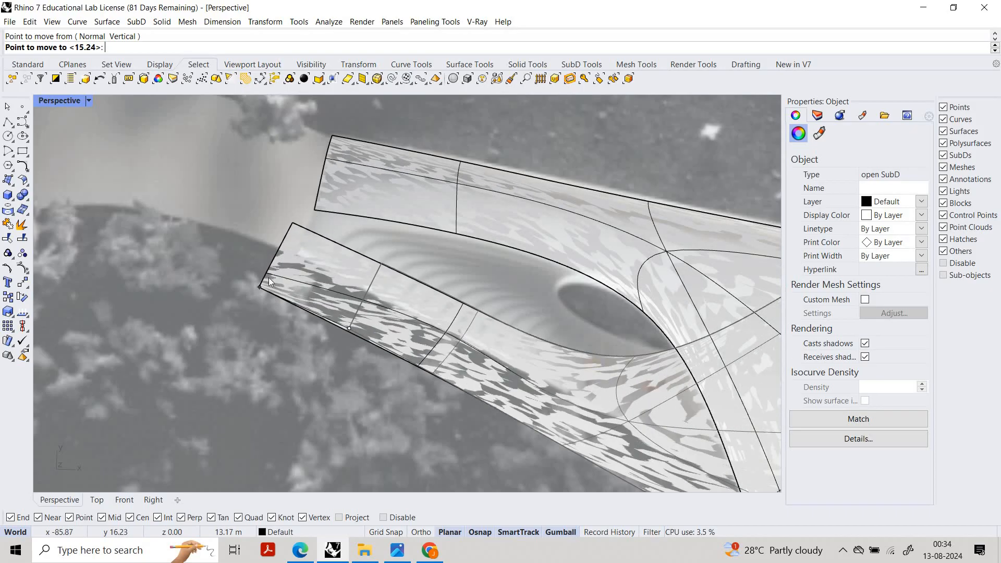
pyautogui.click(268, 278)
pyautogui.press('Escape')
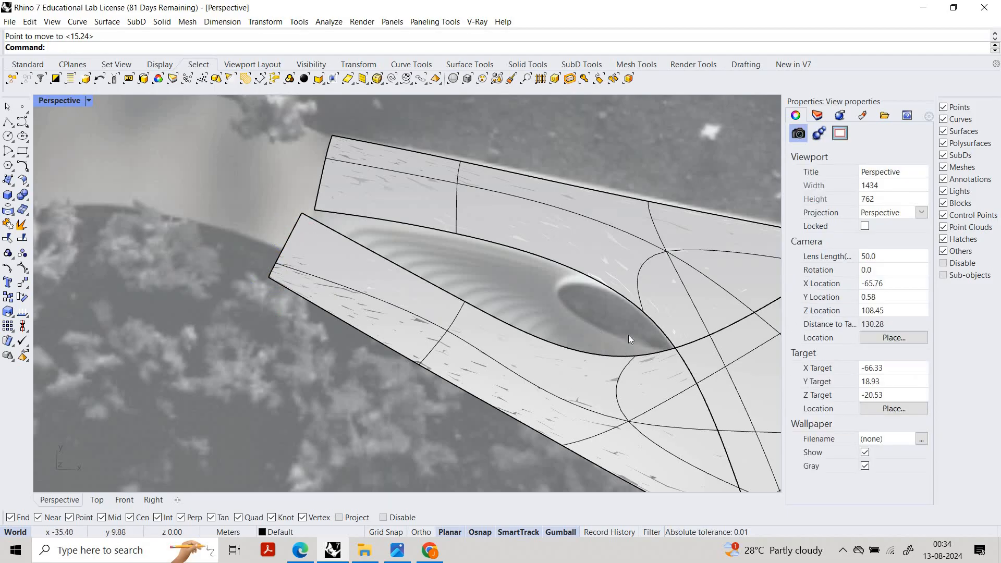
# Step: Move the inner-edge vertex midway along the left arm's lower walkway along Y toward the upper walkway to narrow the gap
pyautogui.scroll(2, 628, 334)
pyautogui.scroll(-6, 546, 330)
pyautogui.scroll(4, 520, 309)
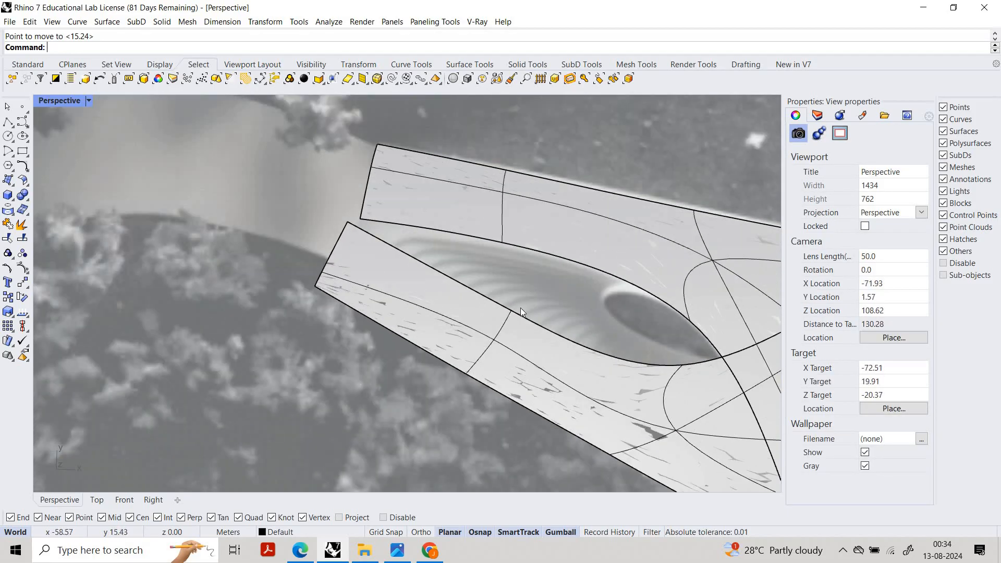
pyautogui.keyDown('ctrl'); pyautogui.keyDown('shift'); pyautogui.click(512, 312); pyautogui.keyUp('shift'); pyautogui.keyUp('ctrl')
pyautogui.moveTo(513, 279); pyautogui.dragTo(517, 236)
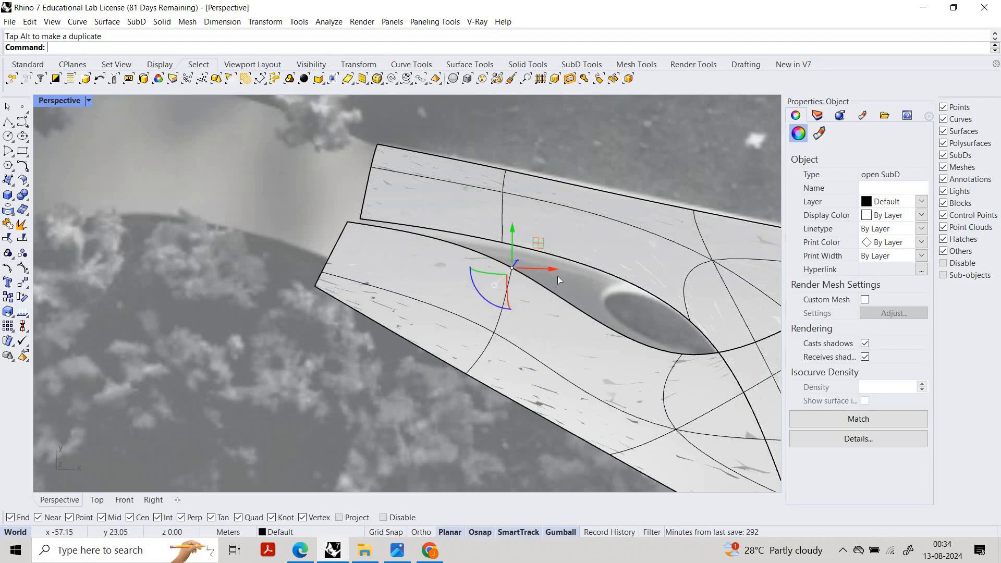
pyautogui.moveTo(566, 280); pyautogui.dragTo(689, 361)
# Step: Nudge the lower walkway's inner-edge vertex beside the left arm's oval opening slightly upward along Y
pyautogui.click(687, 339)
pyautogui.keyDown('ctrl'); pyautogui.keyDown('shift'); pyautogui.click(687, 356); pyautogui.keyUp('shift'); pyautogui.keyUp('ctrl')
pyautogui.moveTo(690, 327); pyautogui.dragTo(695, 325)
pyautogui.click(357, 327)
pyautogui.scroll(5, 377, 290)
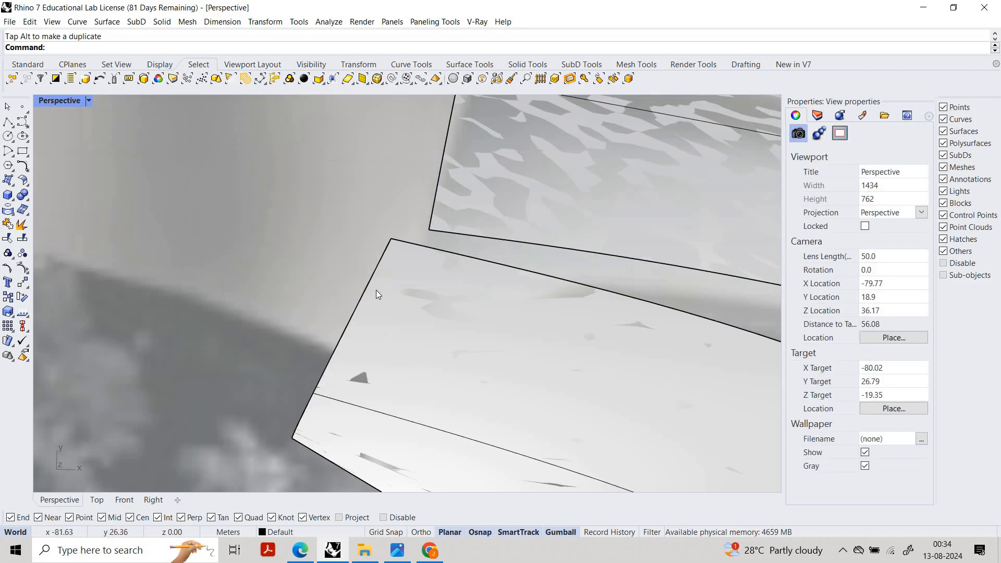
pyautogui.scroll(-3, 351, 300)
pyautogui.scroll(2, 351, 299)
pyautogui.click(357, 299)
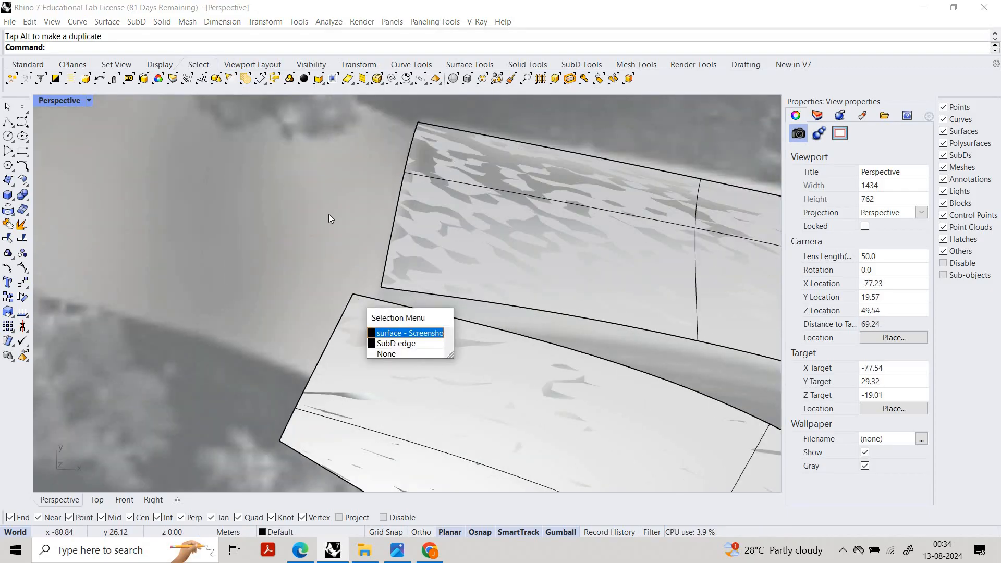
pyautogui.click(328, 214)
# Step: Move the outer-edge vertex midway along the left arm's lower walkway inward along Y to curve that edge
pyautogui.scroll(-10, 329, 214)
pyautogui.moveTo(443, 294); pyautogui.dragTo(427, 298, button='right')
pyautogui.scroll(6, 428, 305)
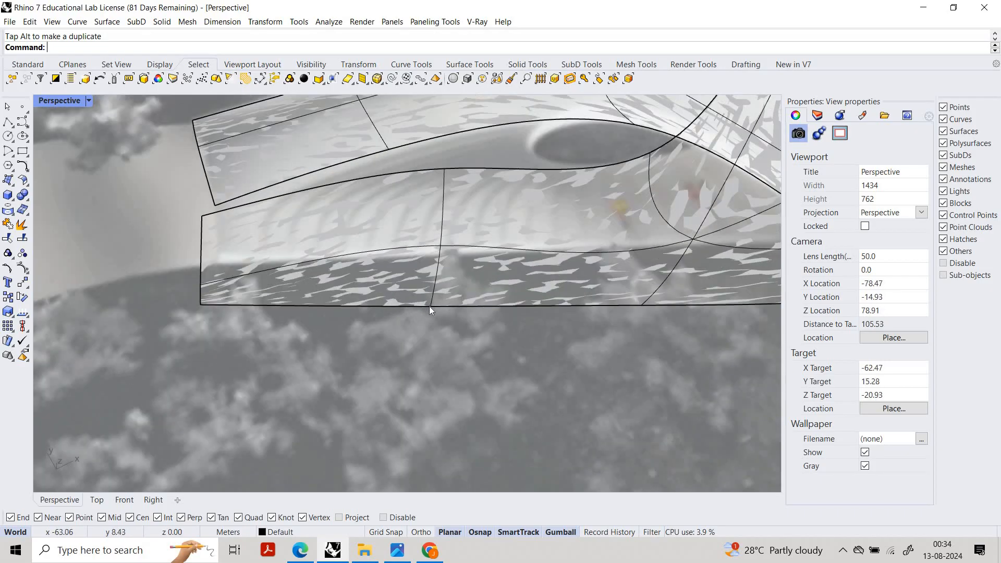
pyautogui.keyDown('ctrl'); pyautogui.keyDown('shift'); pyautogui.click(431, 304); pyautogui.keyUp('shift'); pyautogui.keyUp('ctrl')
pyautogui.moveTo(412, 274); pyautogui.dragTo(387, 231)
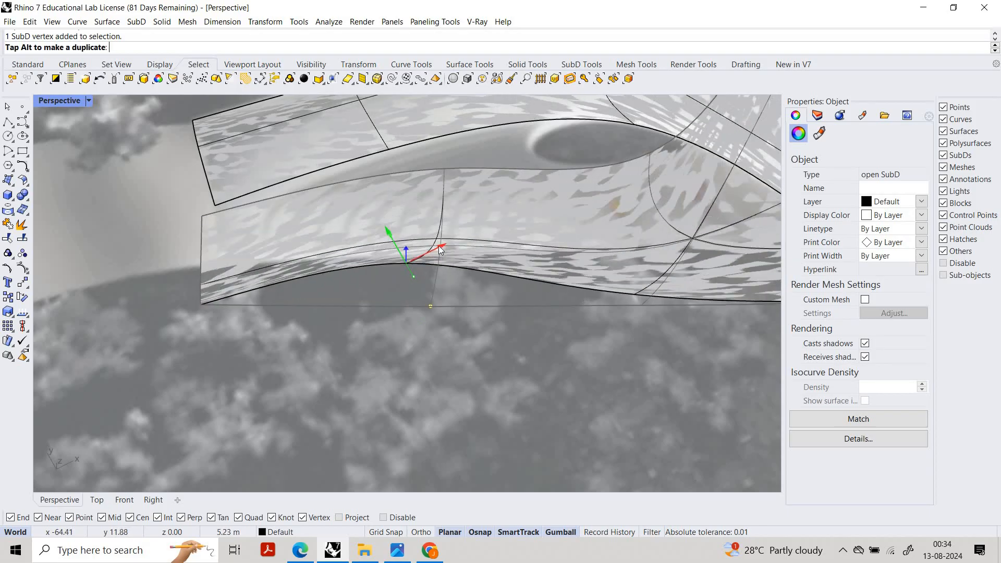
# Step: Shift the SubD vertex on the lower edge of the left arm, at its middle cross line, slightly along the gumball X axis
pyautogui.moveTo(443, 245)
pyautogui.mouseDown()
pyautogui.moveTo(469, 232)
pyautogui.moveTo(454, 239)
pyautogui.mouseUp()
pyautogui.press('Escape')
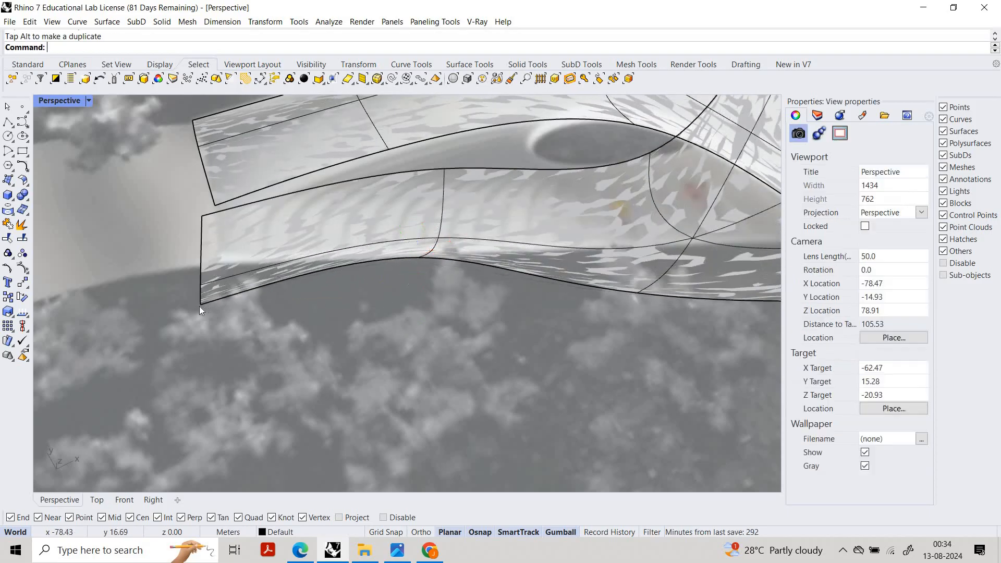
# Step: Try to move the lower corner vertex at the left arm's end with the gumball
pyautogui.click(215, 309)
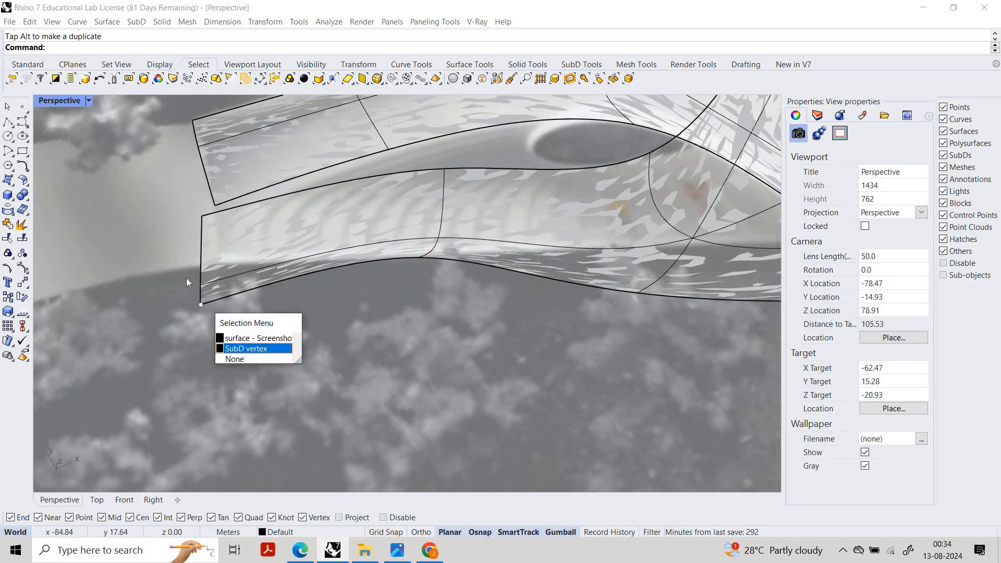
pyautogui.click(246, 348)
pyautogui.moveTo(185, 271); pyautogui.dragTo(217, 255)
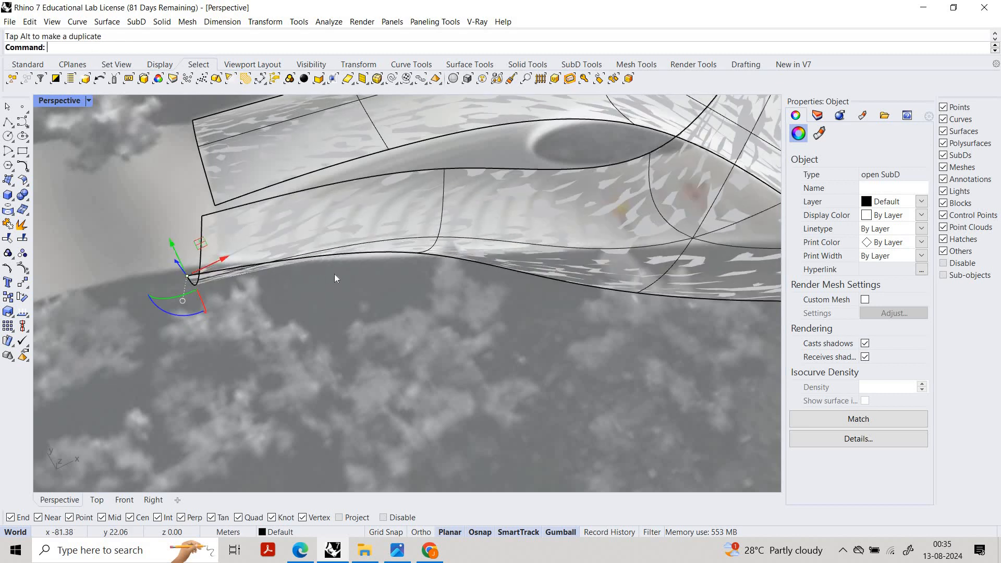
pyautogui.hotkey('ctrl', 'z')
# Step: Move the middle vertex of the left arm's end edge inward, toward the upper corner, to even out the spacing
pyautogui.moveTo(400, 291); pyautogui.dragTo(359, 353, button='right')
pyautogui.scroll(-6, 359, 354)
pyautogui.scroll(5, 359, 354)
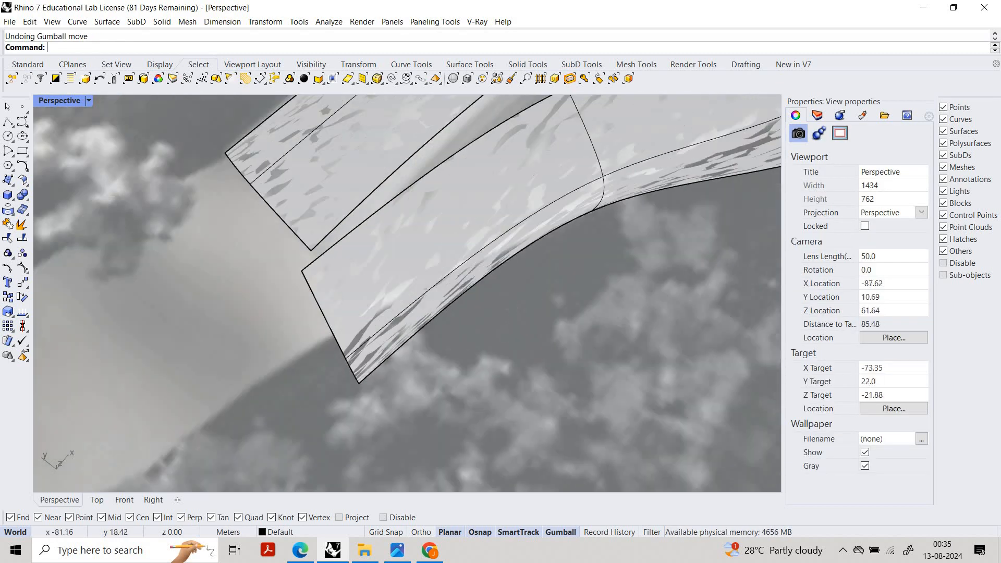
pyautogui.keyDown('ctrl'); pyautogui.keyDown('shift'); pyautogui.click(346, 357); pyautogui.keyUp('shift'); pyautogui.keyUp('ctrl')
pyautogui.moveTo(322, 340); pyautogui.dragTo(304, 303)
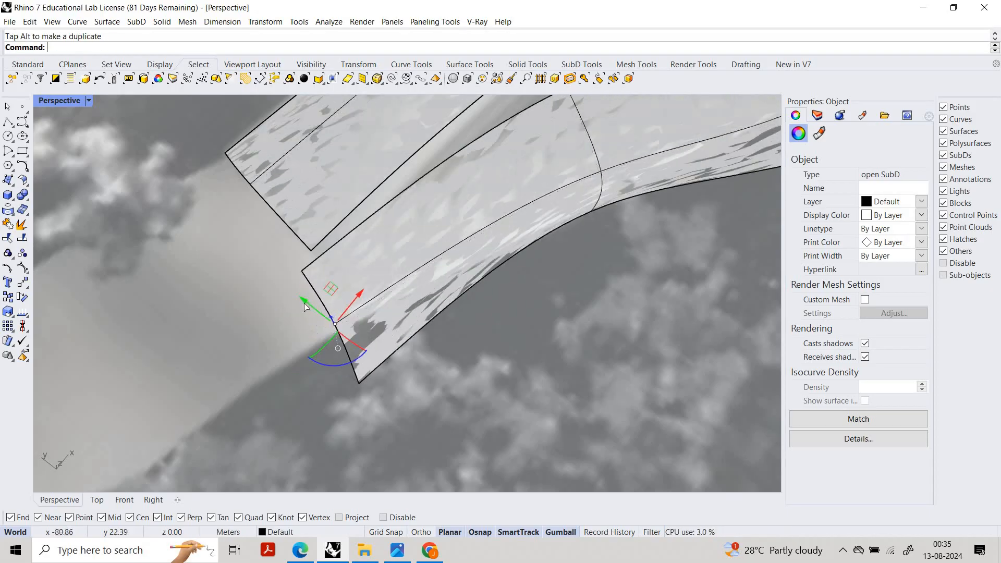
# Step: Move the lower corner vertex of the left arm's end inward to narrow the arm to the photo's edge
pyautogui.moveTo(377, 359); pyautogui.dragTo(359, 381)
pyautogui.keyDown('ctrl'); pyautogui.keyDown('shift'); pyautogui.click(359, 381); pyautogui.keyUp('shift'); pyautogui.keyUp('ctrl')
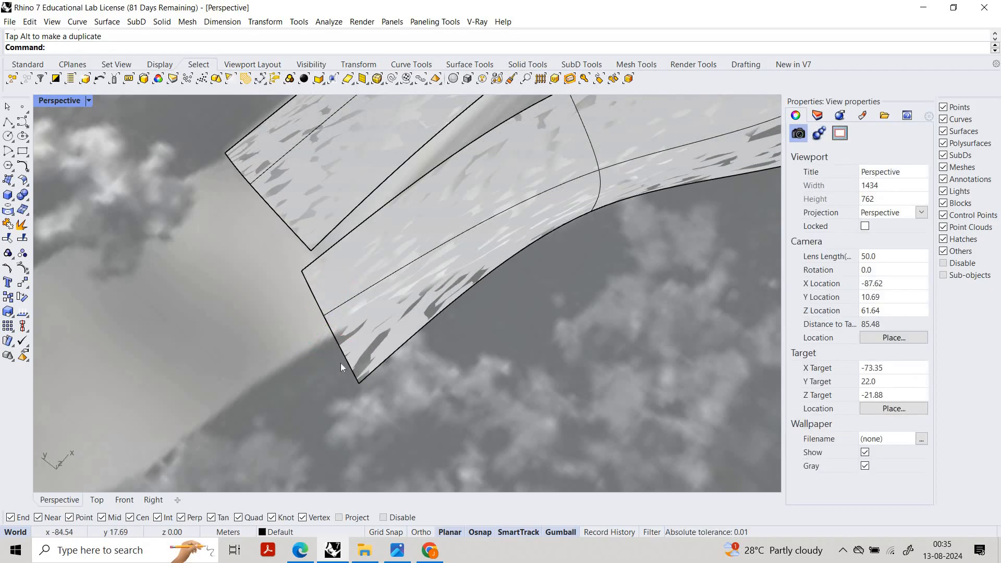
pyautogui.moveTo(339, 327); pyautogui.dragTo(322, 356)
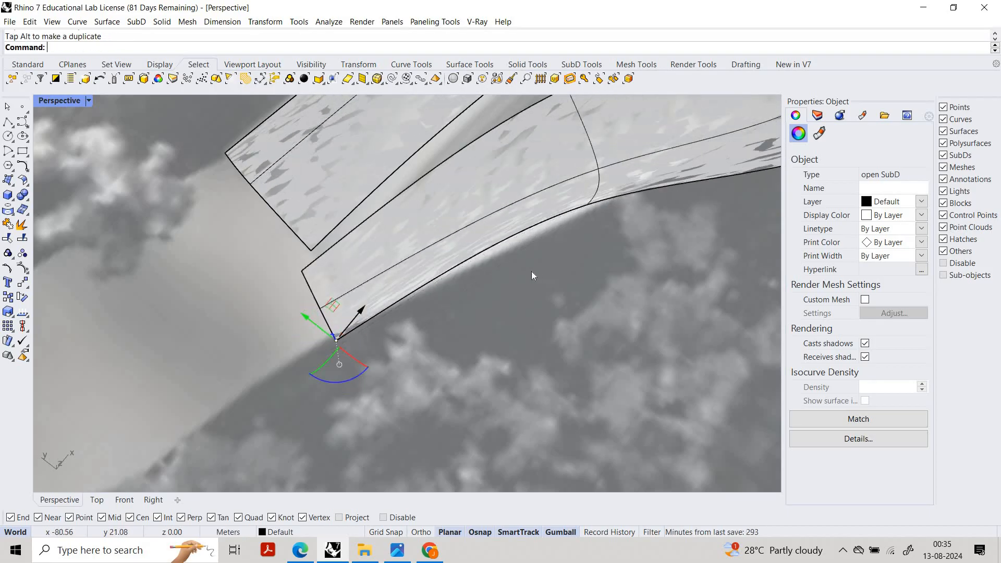
pyautogui.press('Escape')
# Step: Move the junction vertex where the left arm meets the body toward the oval opening, and adjust the lower edge vertex beneath it
pyautogui.moveTo(530, 271); pyautogui.dragTo(502, 328, button='right')
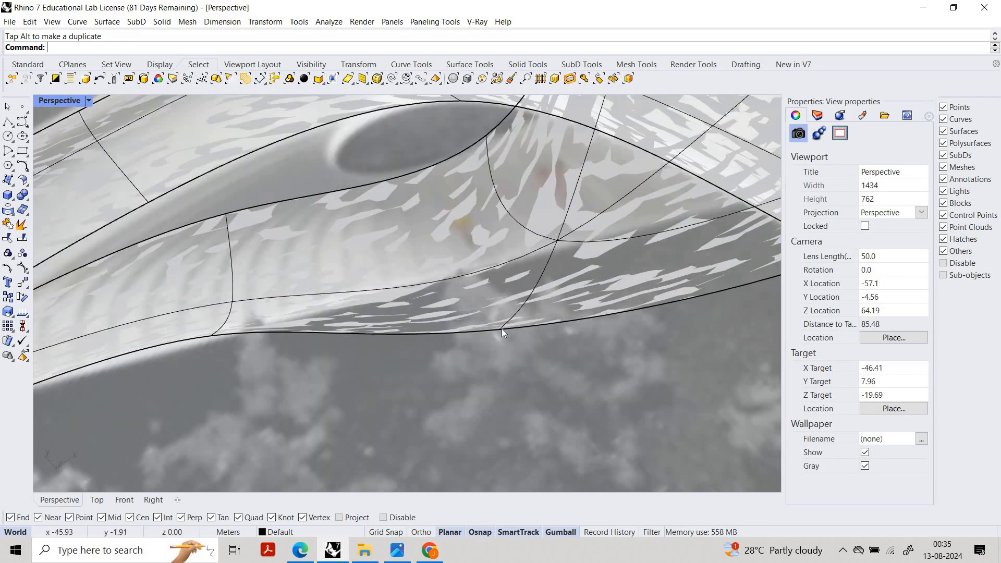
pyautogui.click(556, 243)
pyautogui.keyDown('ctrl'); pyautogui.keyDown('shift'); pyautogui.click(557, 243); pyautogui.keyUp('shift'); pyautogui.keyUp('ctrl')
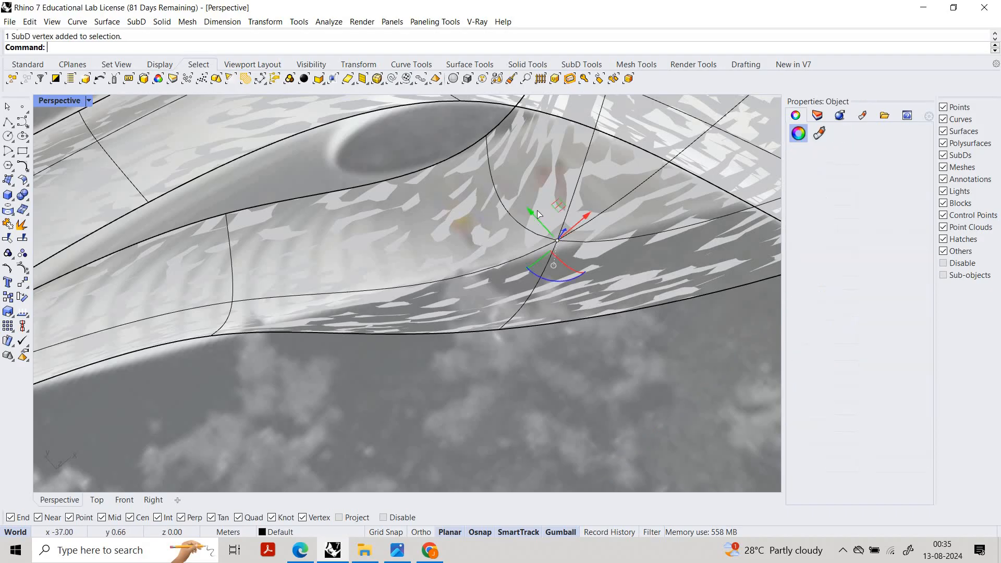
pyautogui.moveTo(557, 243); pyautogui.dragTo(508, 183)
pyautogui.moveTo(543, 299); pyautogui.dragTo(498, 327)
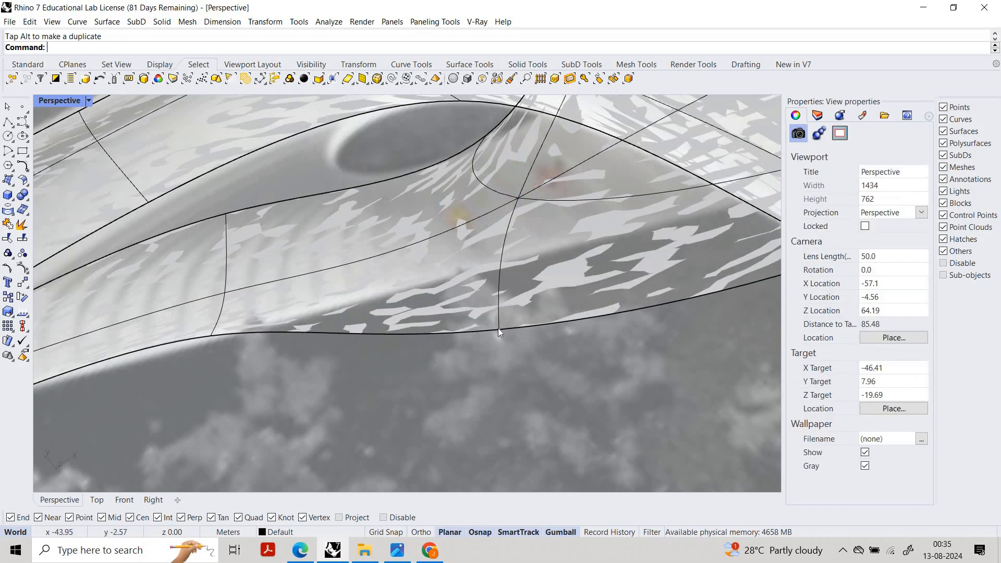
pyautogui.moveTo(472, 292); pyautogui.dragTo(432, 284)
# Step: Pull the lower edge vertex at the left arm's middle cross line inward to follow the reference photo
pyautogui.moveTo(432, 284); pyautogui.dragTo(415, 287, button='right')
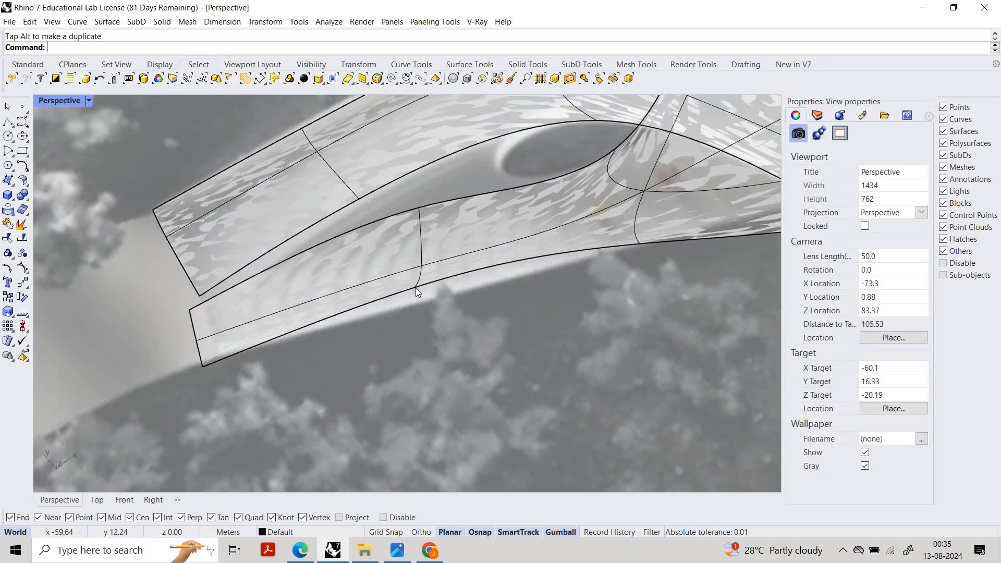
pyautogui.click(433, 297)
pyautogui.click(459, 332)
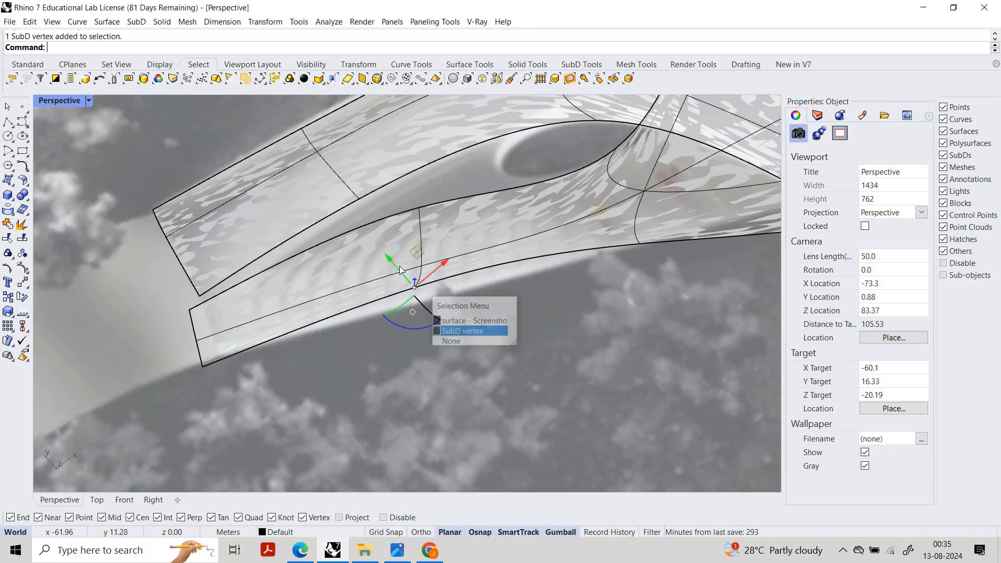
pyautogui.moveTo(363, 286); pyautogui.dragTo(364, 286)
pyautogui.scroll(-5, 592, 261)
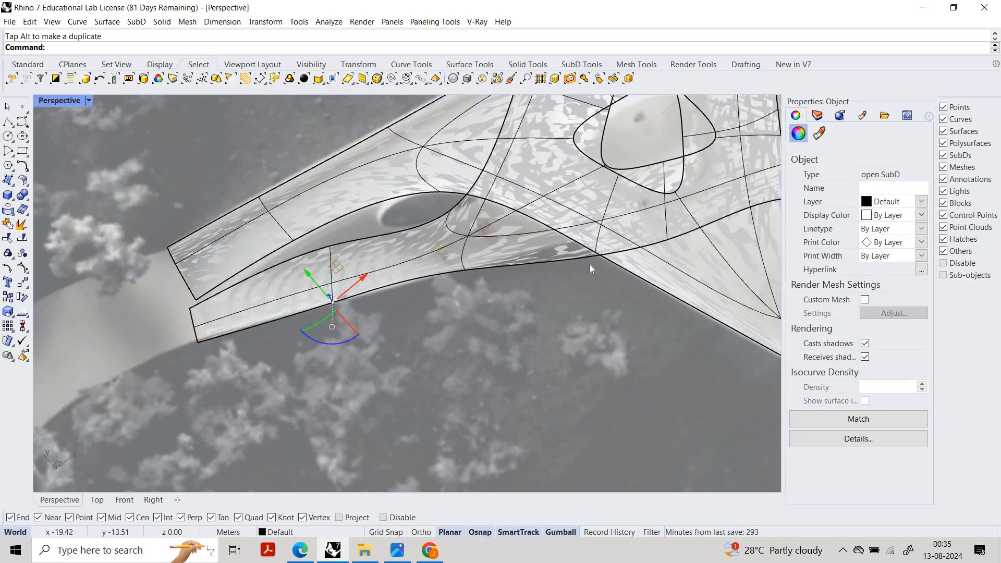
pyautogui.scroll(8, 592, 265)
pyautogui.press('Escape')
# Step: Hide the second open SubD that overlaps the three-armed surface
pyautogui.moveTo(600, 271); pyautogui.dragTo(647, 320, button='right')
pyautogui.click(626, 292)
pyautogui.middleClick(616, 315)
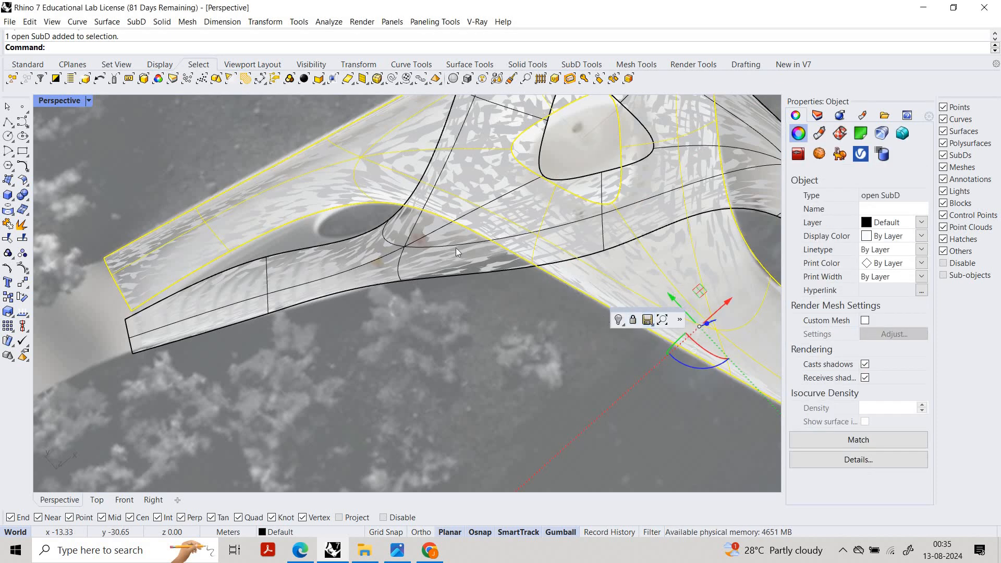
pyautogui.click(618, 319)
# Step: Move the outer edge vertex below the triangular opening inward toward the opening
pyautogui.scroll(-7, 549, 299)
pyautogui.scroll(9, 567, 265)
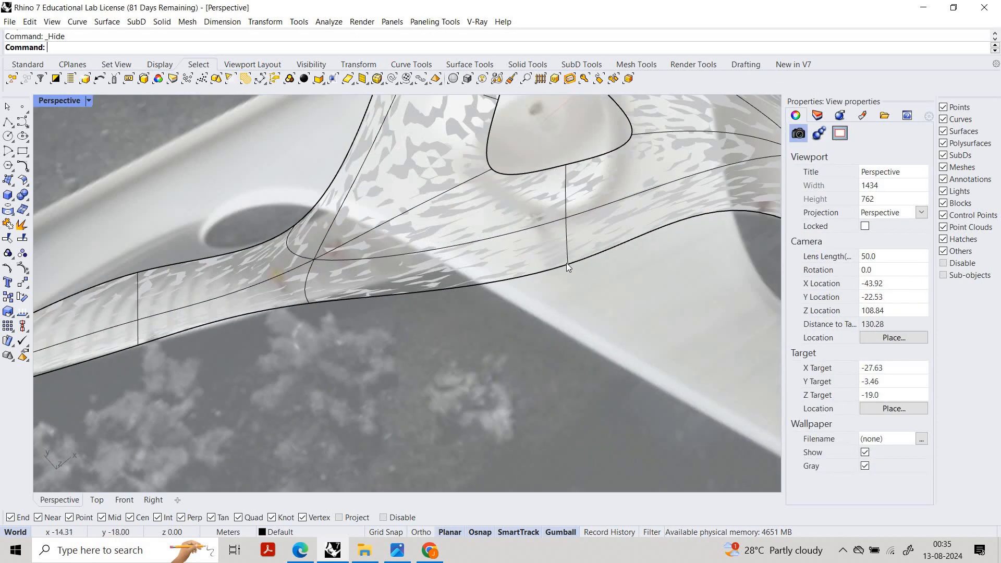
pyautogui.keyDown('ctrl'); pyautogui.keyDown('shift'); pyautogui.click(567, 263); pyautogui.keyUp('shift'); pyautogui.keyUp('ctrl')
pyautogui.moveTo(539, 233); pyautogui.dragTo(524, 215)
pyautogui.moveTo(524, 215)
pyautogui.mouseDown(button='right')
pyautogui.moveTo(505, 224)
pyautogui.moveTo(515, 219)
pyautogui.moveTo(464, 215)
pyautogui.moveTo(678, 233)
pyautogui.moveTo(513, 217)
pyautogui.mouseUp(button='right')
pyautogui.press('Escape')
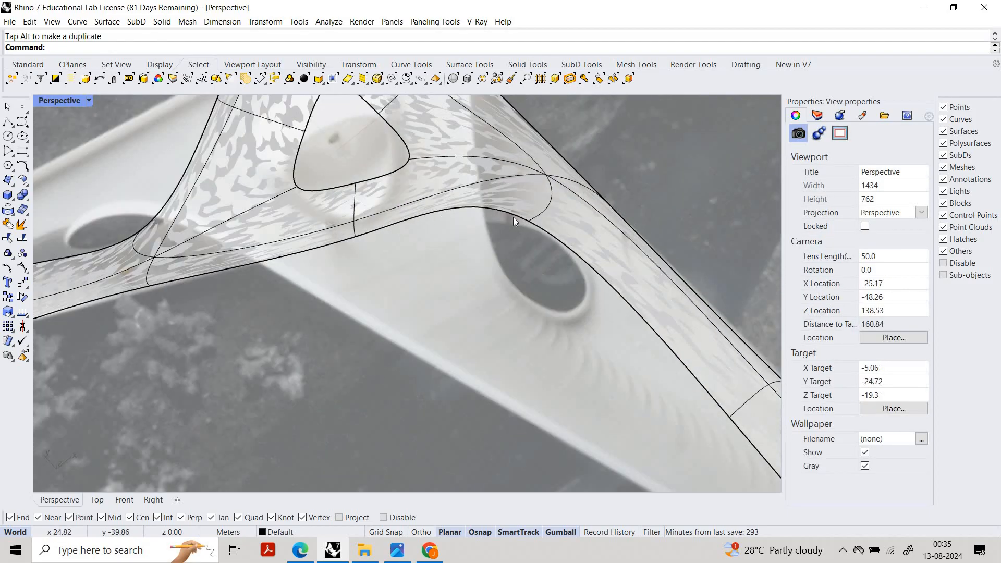
# Step: Reposition the edge vertex where the lower right arm meets the body, beside the large oval hole, to smooth the curve
pyautogui.scroll(1, 513, 217)
pyautogui.keyDown('ctrl'); pyautogui.keyDown('shift'); pyautogui.click(507, 218); pyautogui.keyUp('shift'); pyautogui.keyUp('ctrl')
pyautogui.scroll(1, 524, 215)
pyautogui.moveTo(525, 215); pyautogui.dragTo(574, 236)
pyautogui.scroll(-5, 574, 237)
pyautogui.press('Escape')
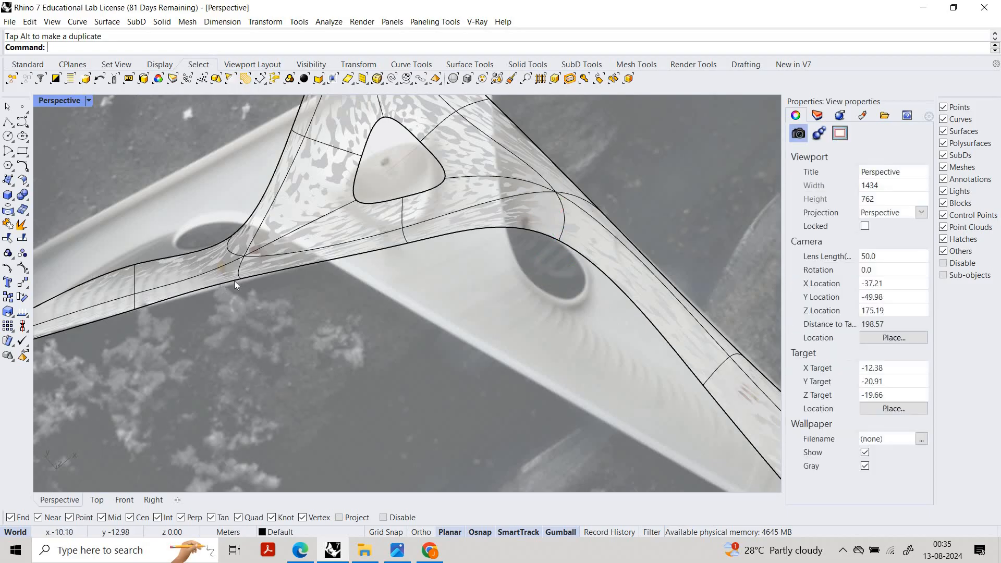
# Step: Adjust the lower edge vertex below the left arm's junction so the edge runs smoothly into the body
pyautogui.scroll(8, 222, 283)
pyautogui.keyDown('ctrl'); pyautogui.keyDown('shift'); pyautogui.click(276, 269); pyautogui.keyUp('shift'); pyautogui.keyUp('ctrl')
pyautogui.moveTo(250, 237); pyautogui.dragTo(348, 287)
pyautogui.press('Escape')
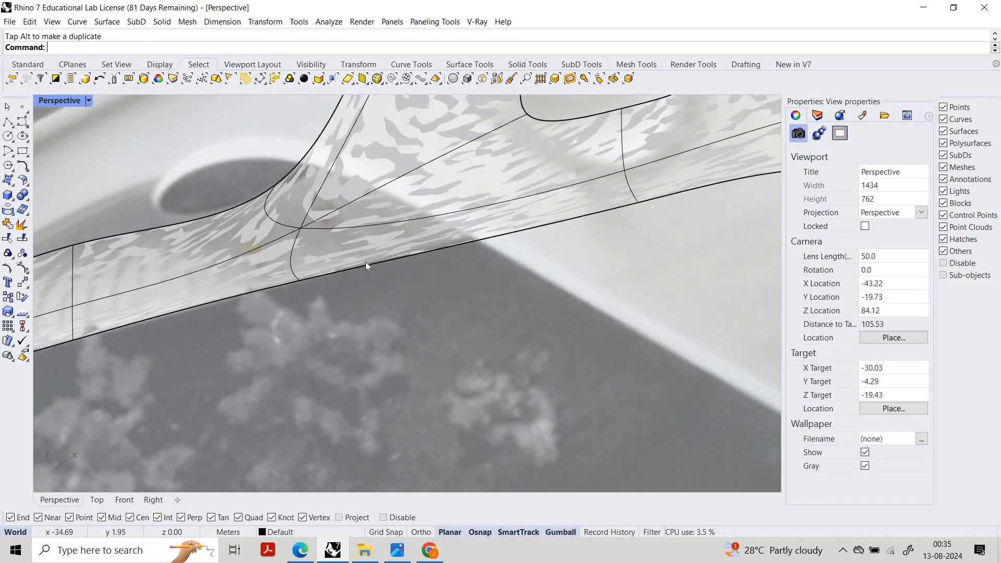
pyautogui.scroll(-2, 366, 265)
pyautogui.scroll(-7, 521, 227)
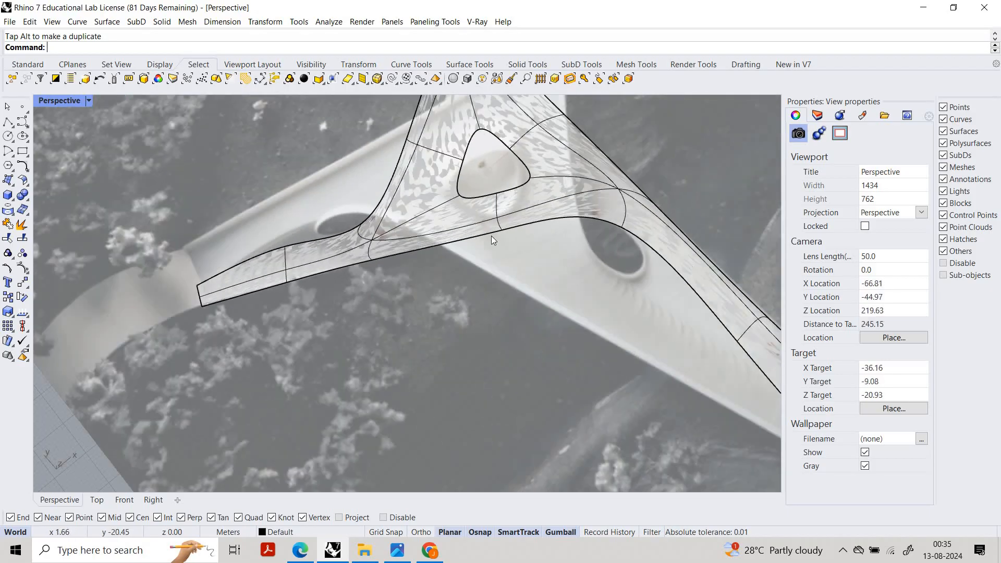
# Step: Nudge the edge vertex below the triangular opening slightly along the gumball Y axis
pyautogui.scroll(5, 487, 221)
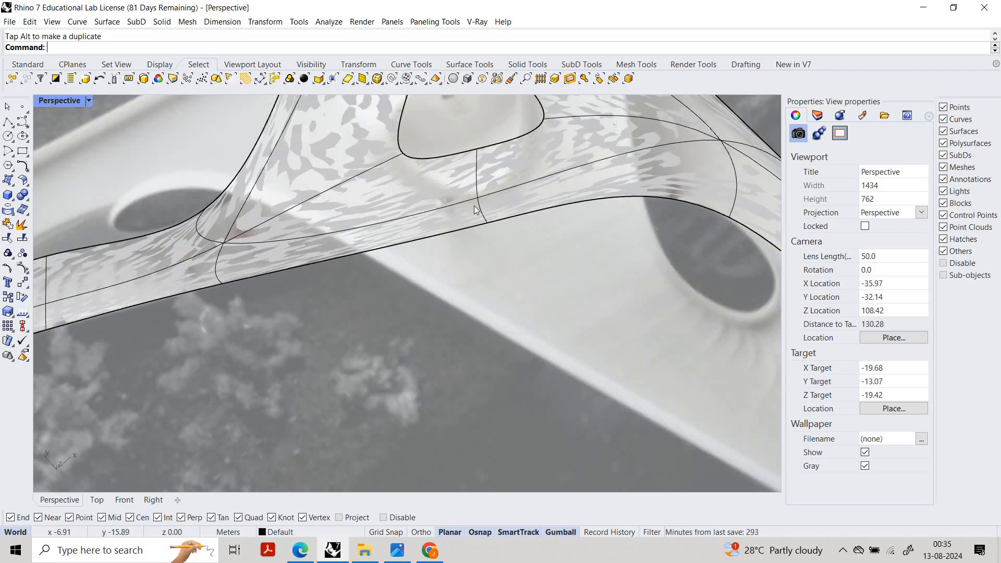
pyautogui.keyDown('ctrl'); pyautogui.keyDown('shift'); pyautogui.click(486, 222); pyautogui.keyUp('shift'); pyautogui.keyUp('ctrl')
pyautogui.moveTo(459, 191)
pyautogui.mouseDown()
pyautogui.moveTo(470, 205)
pyautogui.moveTo(459, 192)
pyautogui.mouseUp()
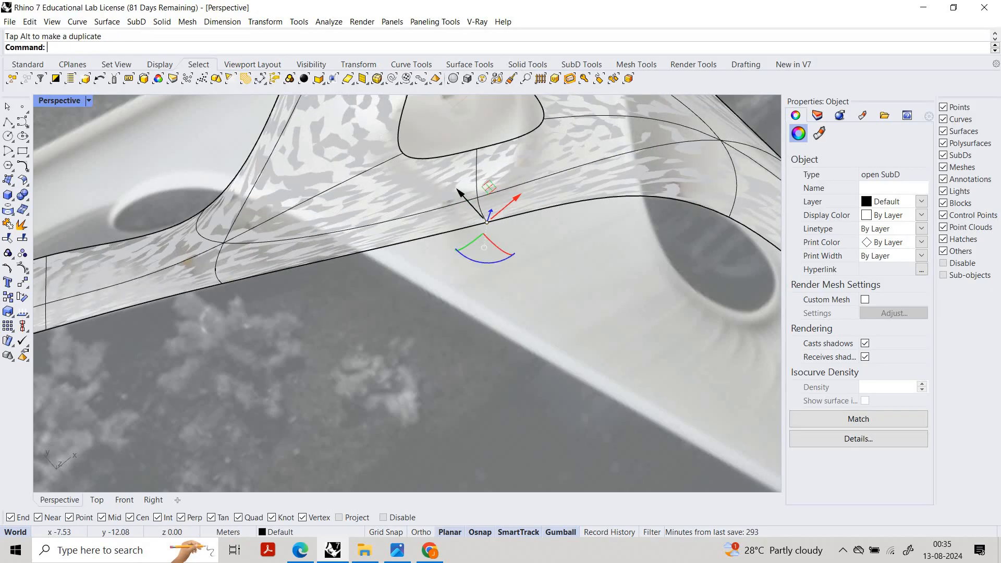
pyautogui.press('Escape')
# Step: Reposition the inner edge vertex at the lower right arm's cross line using the gumball's X and Y arrows
pyautogui.scroll(-5, 382, 216)
pyautogui.scroll(3, 664, 336)
pyautogui.click(666, 333)
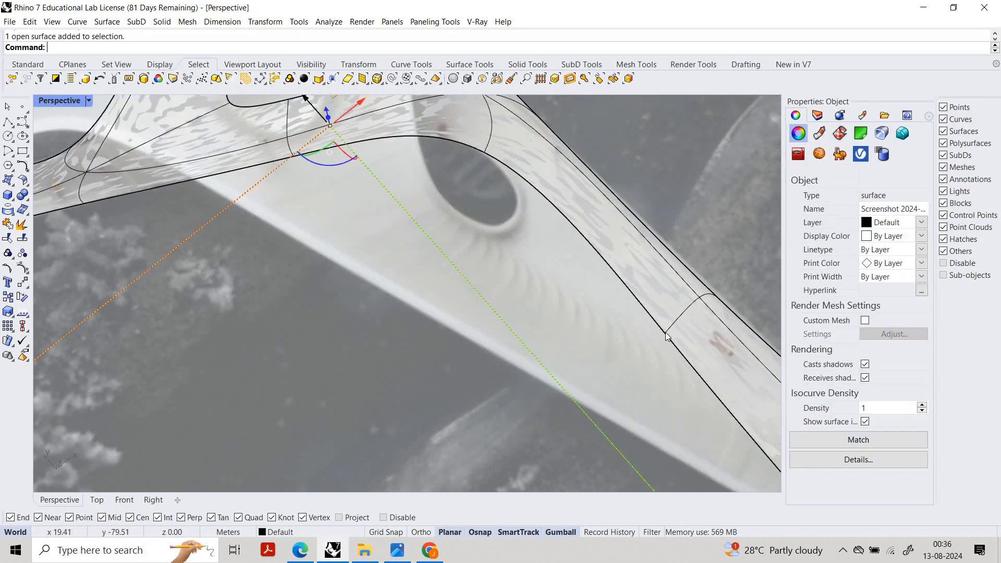
pyautogui.press('Escape')
pyautogui.scroll(3, 666, 334)
pyautogui.keyDown('ctrl'); pyautogui.keyDown('shift'); pyautogui.click(666, 330); pyautogui.keyUp('shift'); pyautogui.keyUp('ctrl')
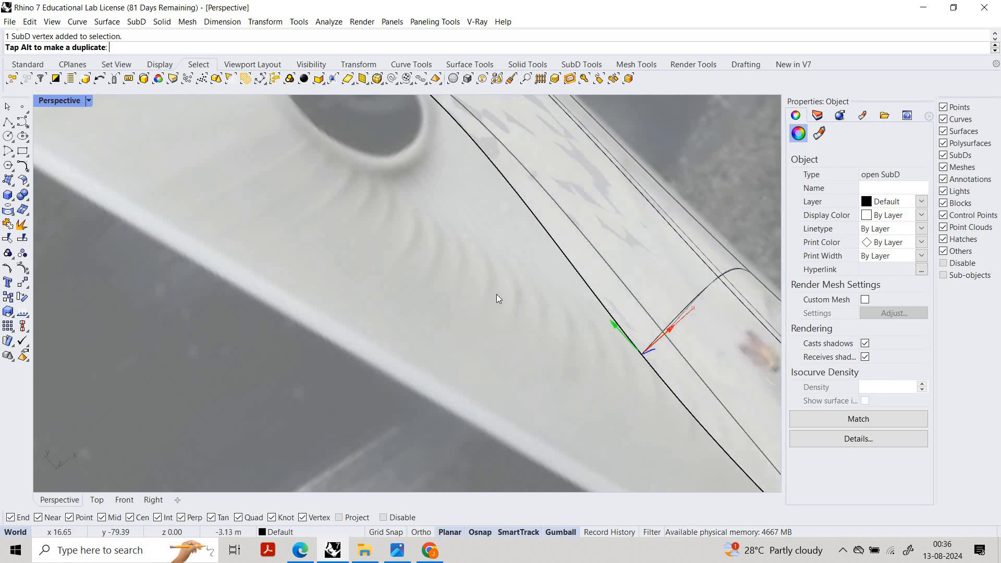
pyautogui.scroll(-3, 497, 295)
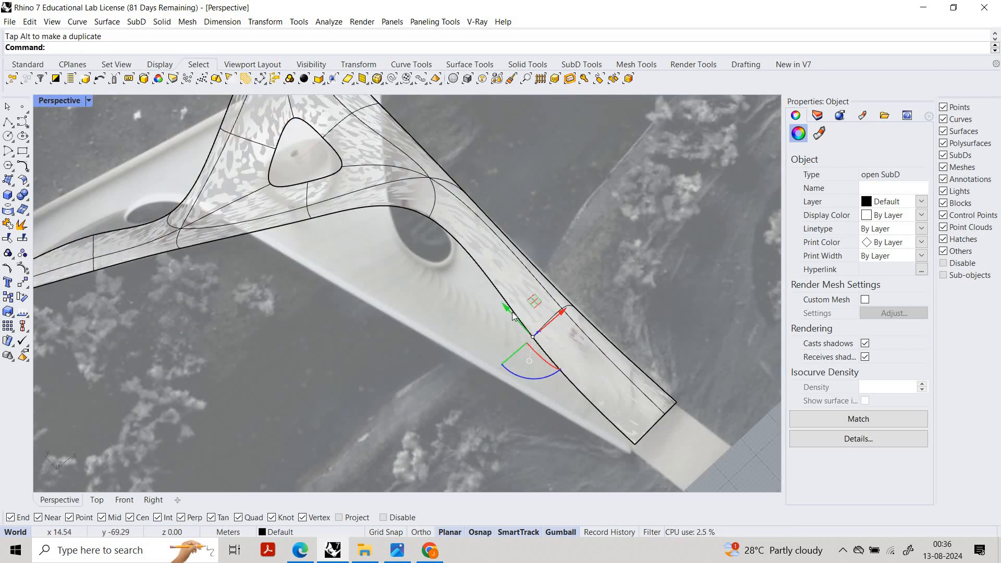
pyautogui.scroll(3, 532, 313)
pyautogui.moveTo(559, 311)
pyautogui.mouseDown()
pyautogui.moveTo(584, 305)
pyautogui.moveTo(565, 323)
pyautogui.mouseUp()
pyautogui.press('Escape')
# Step: Move the centre-line vertex of the lower right arm's cross line toward the middle of the arm
pyautogui.scroll(4, 573, 314)
pyautogui.keyDown('ctrl'); pyautogui.keyDown('shift'); pyautogui.click(577, 313); pyautogui.keyUp('shift'); pyautogui.keyUp('ctrl')
pyautogui.scroll(-8, 446, 191)
pyautogui.press('Escape')
# Step: Move the inner corner vertex at the lower right arm's end toward the outer corner to narrow the end
pyautogui.scroll(8, 471, 245)
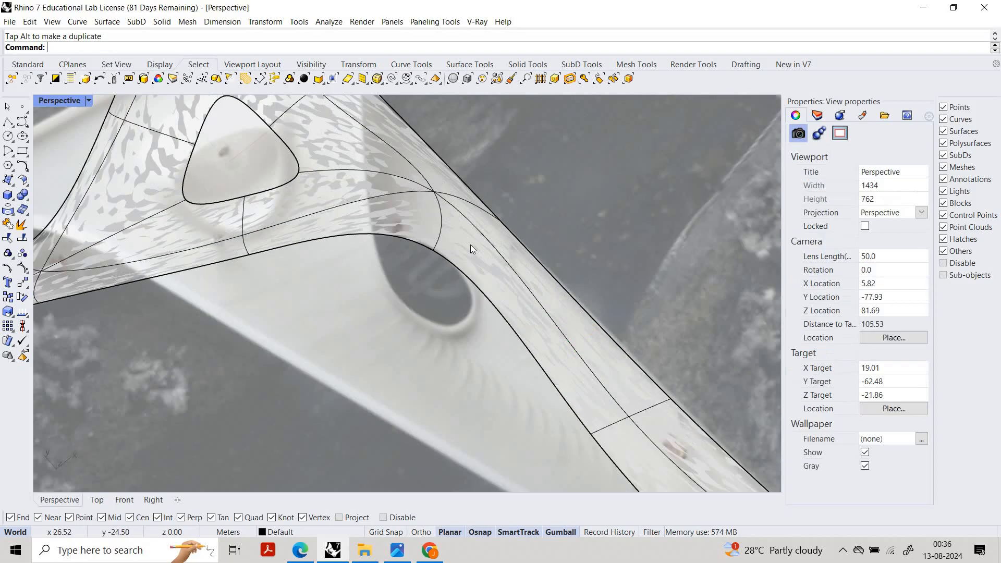
pyautogui.scroll(-6, 662, 454)
pyautogui.scroll(8, 568, 409)
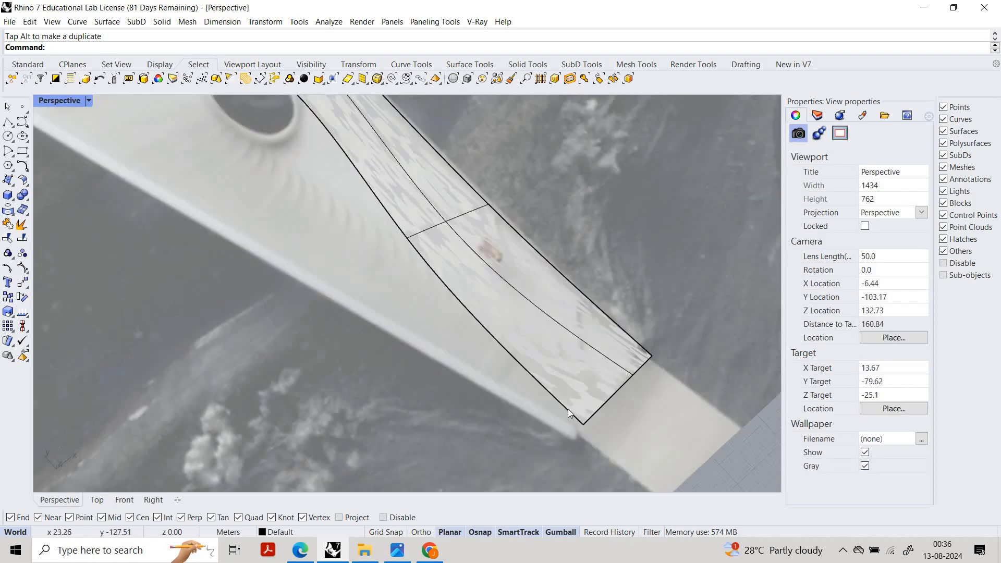
pyautogui.keyDown('ctrl'); pyautogui.keyDown('shift'); pyautogui.click(558, 408); pyautogui.keyUp('shift'); pyautogui.keyUp('ctrl')
pyautogui.moveTo(591, 381); pyautogui.dragTo(647, 330)
pyautogui.click(653, 387)
pyautogui.scroll(-3, 651, 391)
pyautogui.press('Escape')
pyautogui.scroll(-3, 558, 272)
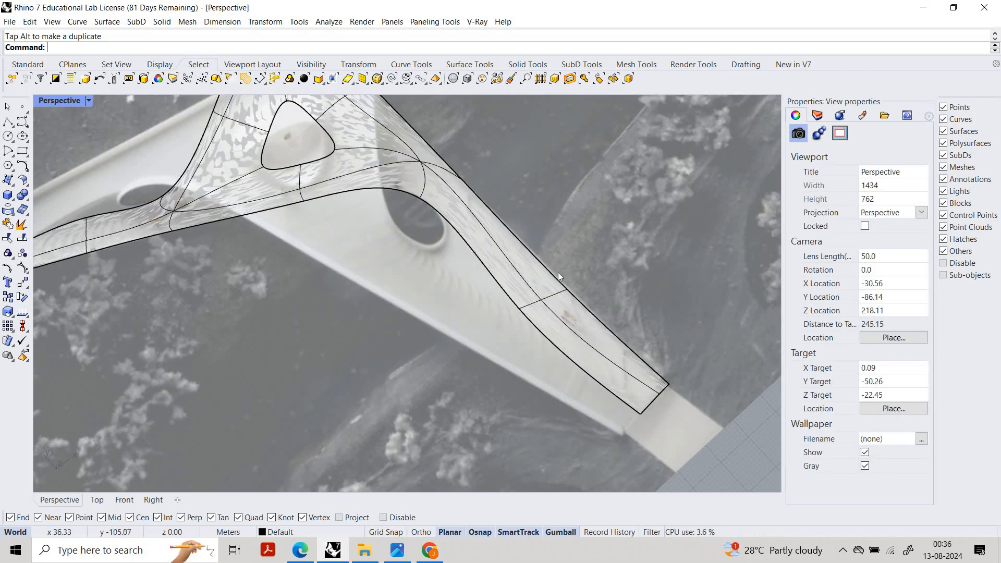
# Step: Adjust the outer edge vertex at the lower right arm's cross line to refine its outline
pyautogui.scroll(4, 571, 301)
pyautogui.keyDown('ctrl'); pyautogui.keyDown('shift'); pyautogui.click(576, 302); pyautogui.keyUp('shift'); pyautogui.keyUp('ctrl')
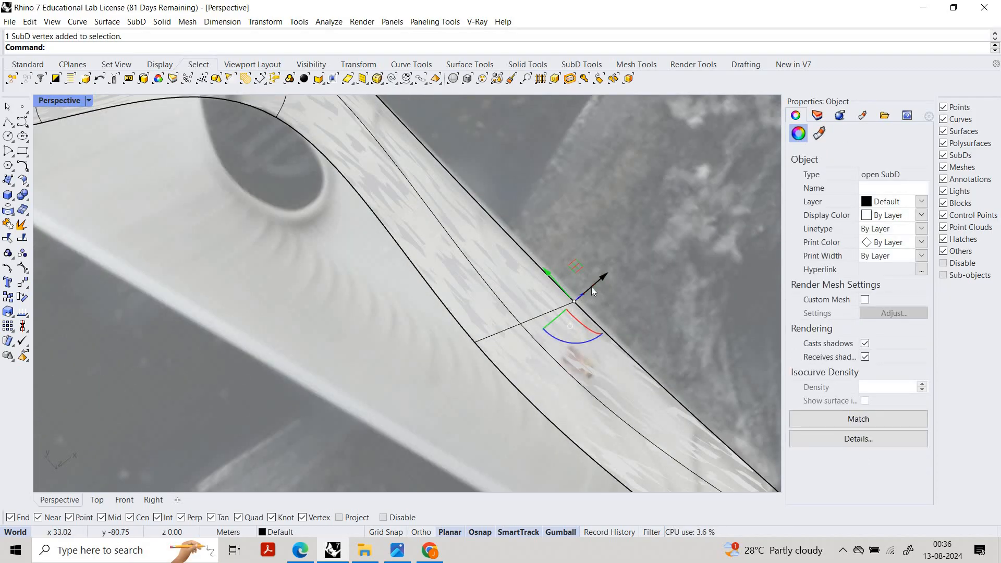
pyautogui.moveTo(592, 286); pyautogui.dragTo(624, 360)
pyautogui.scroll(-5, 565, 297)
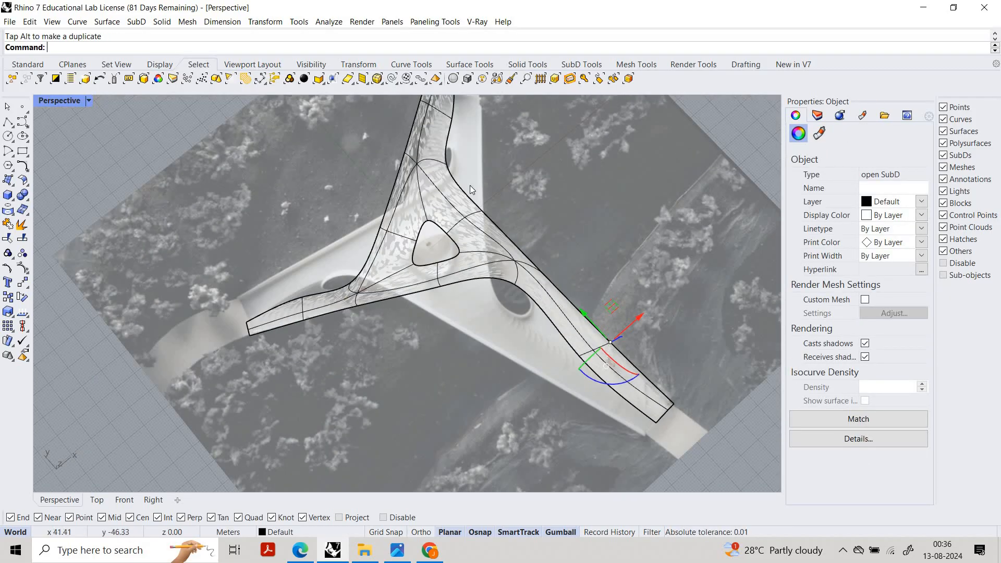
pyautogui.scroll(-3, 468, 197)
pyautogui.press('Escape')
# Step: Move the vertex on the cross line between the triangular opening and the body's left edge toward the opening
pyautogui.scroll(5, 490, 239)
pyautogui.scroll(-3, 398, 354)
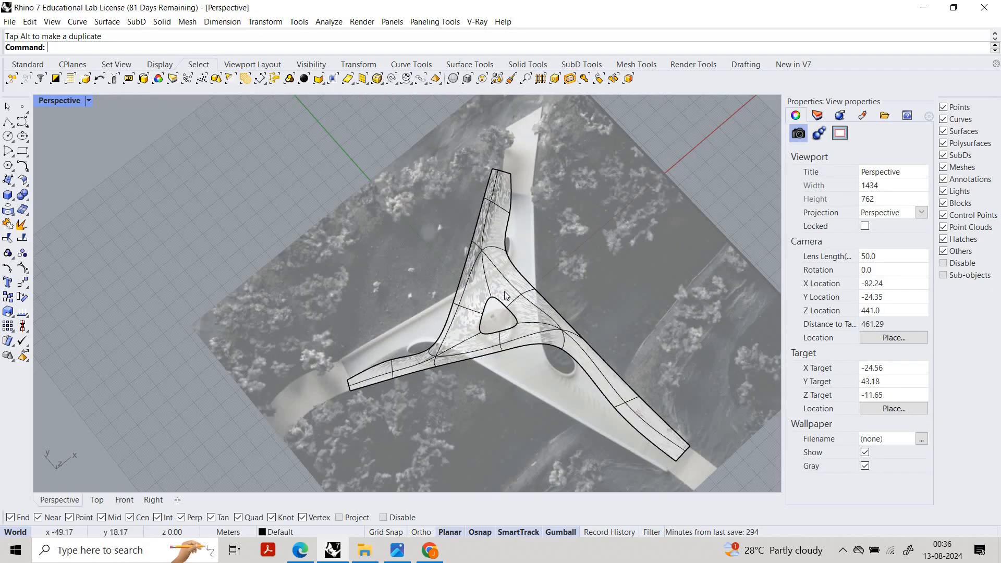
pyautogui.scroll(5, 518, 235)
pyautogui.scroll(-2, 521, 314)
pyautogui.scroll(5, 523, 317)
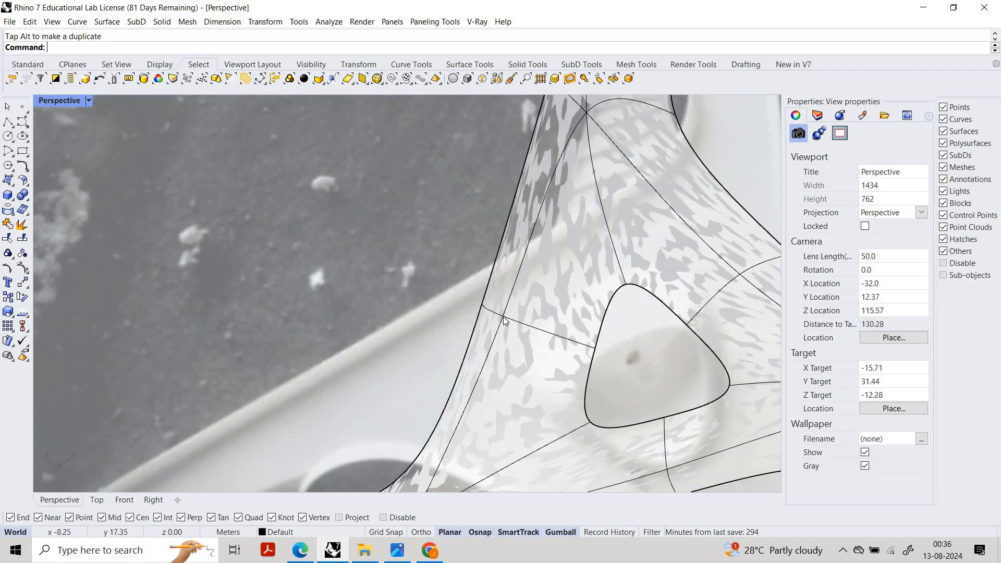
pyautogui.click(533, 355)
pyautogui.click(534, 357)
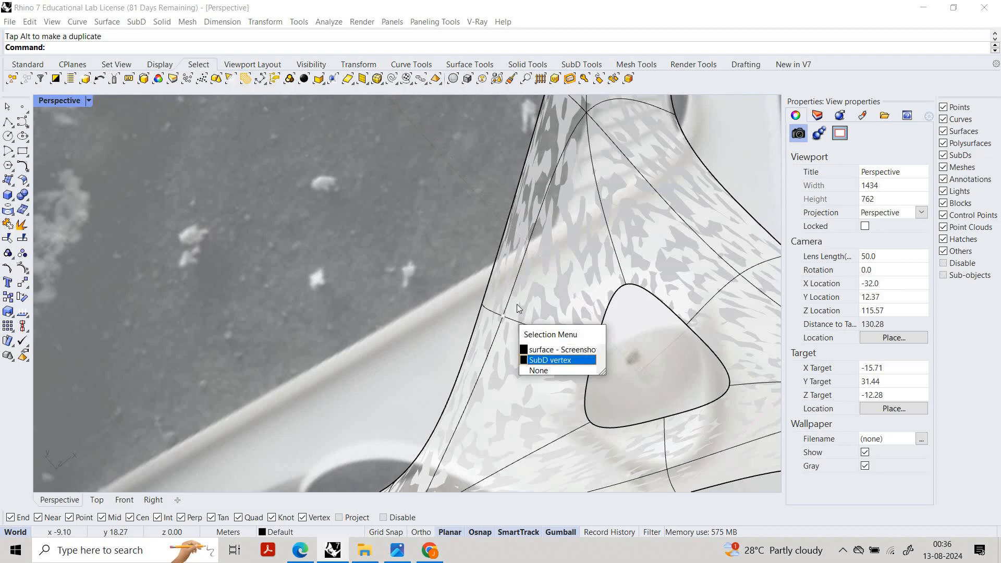
pyautogui.moveTo(505, 287); pyautogui.dragTo(565, 242)
pyautogui.scroll(-8, 501, 318)
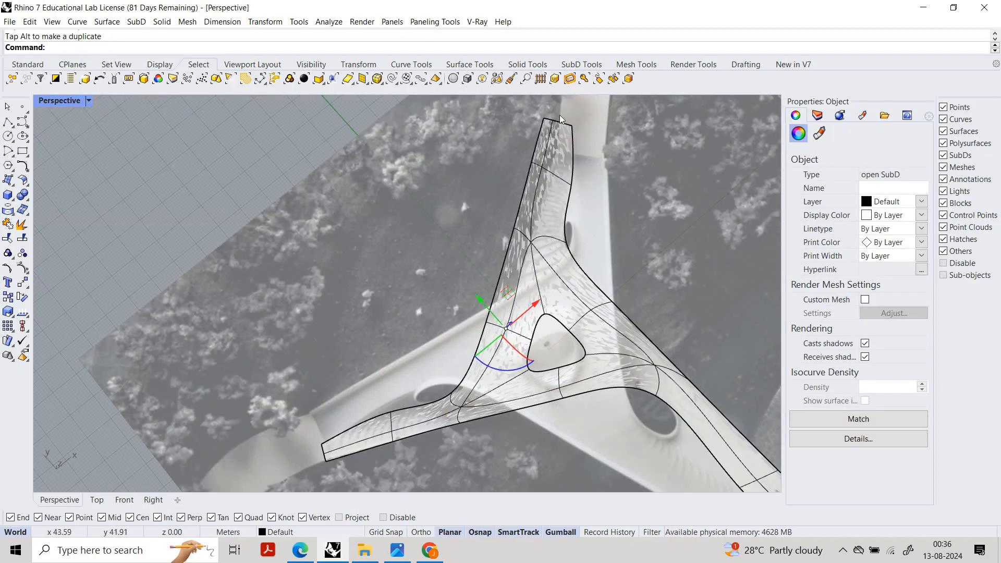
# Step: Reposition the vertex where the upper arm's cross line meets its right-hand edge, above the oval hole
pyautogui.click(591, 161)
pyautogui.scroll(8, 571, 128)
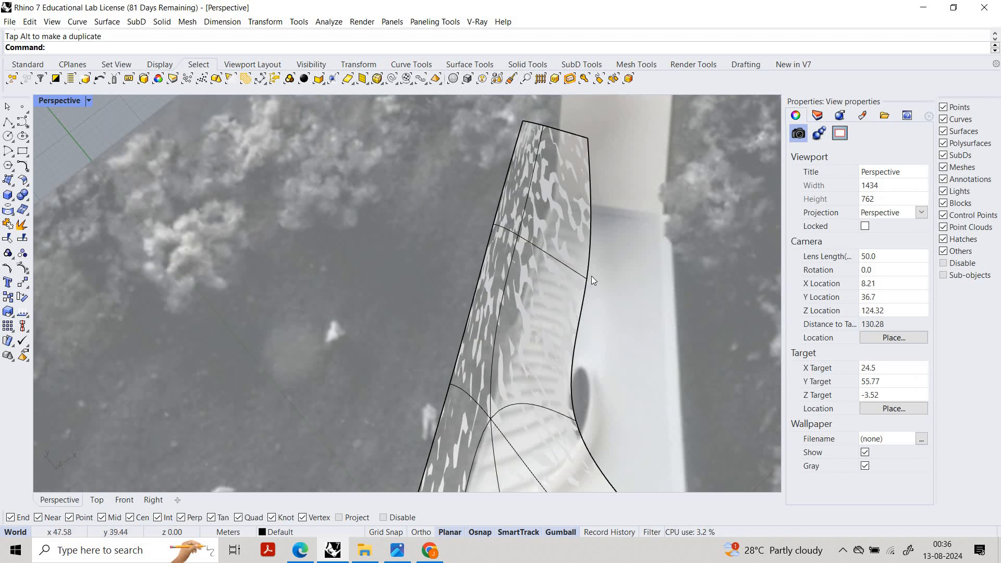
pyautogui.click(592, 280)
pyautogui.moveTo(582, 270); pyautogui.dragTo(537, 336)
pyautogui.scroll(3, 543, 330)
pyautogui.scroll(-6, 538, 353)
pyautogui.press('Escape')
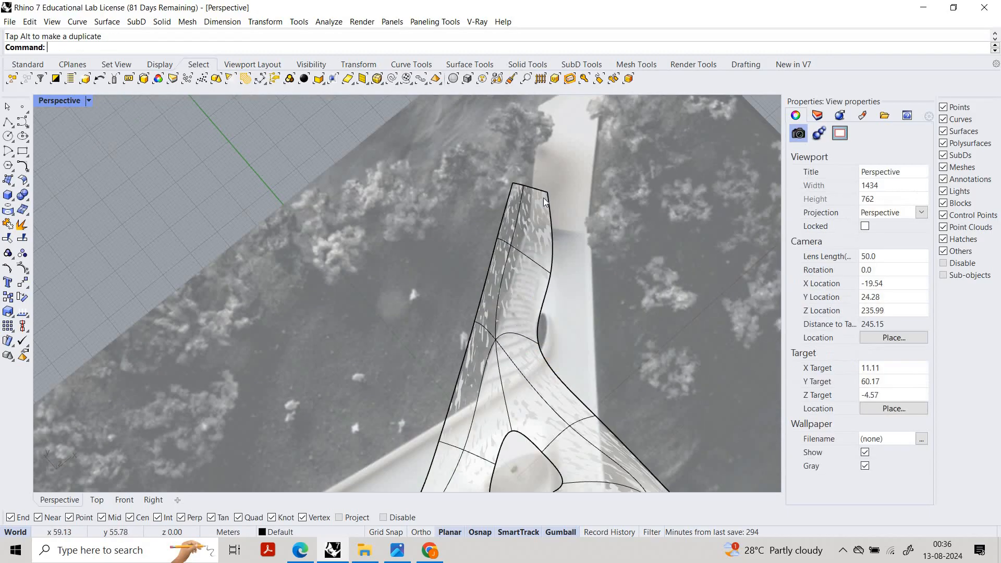
# Step: Move the right corner and middle vertices of the upper arm's end inward to the joint line visible in the photo
pyautogui.scroll(6, 551, 191)
pyautogui.keyDown('ctrl'); pyautogui.keyDown('shift'); pyautogui.click(543, 199); pyautogui.keyUp('shift'); pyautogui.keyUp('ctrl')
pyautogui.moveTo(516, 170); pyautogui.dragTo(487, 199)
pyautogui.press('Escape')
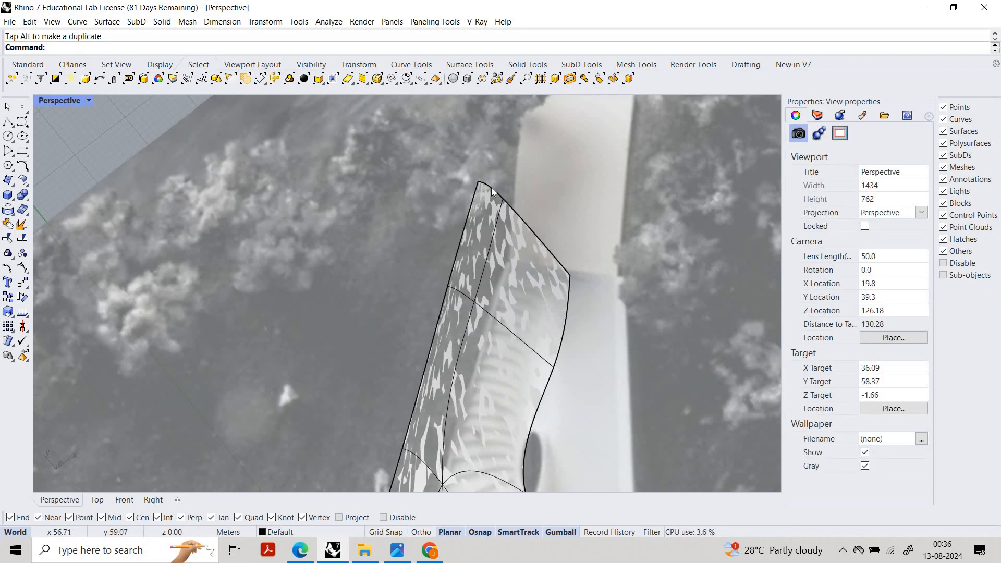
pyautogui.keyDown('ctrl'); pyautogui.keyDown('shift'); pyautogui.click(503, 198); pyautogui.keyUp('shift'); pyautogui.keyUp('ctrl')
pyautogui.moveTo(489, 185); pyautogui.dragTo(551, 233)
pyautogui.press('Escape')
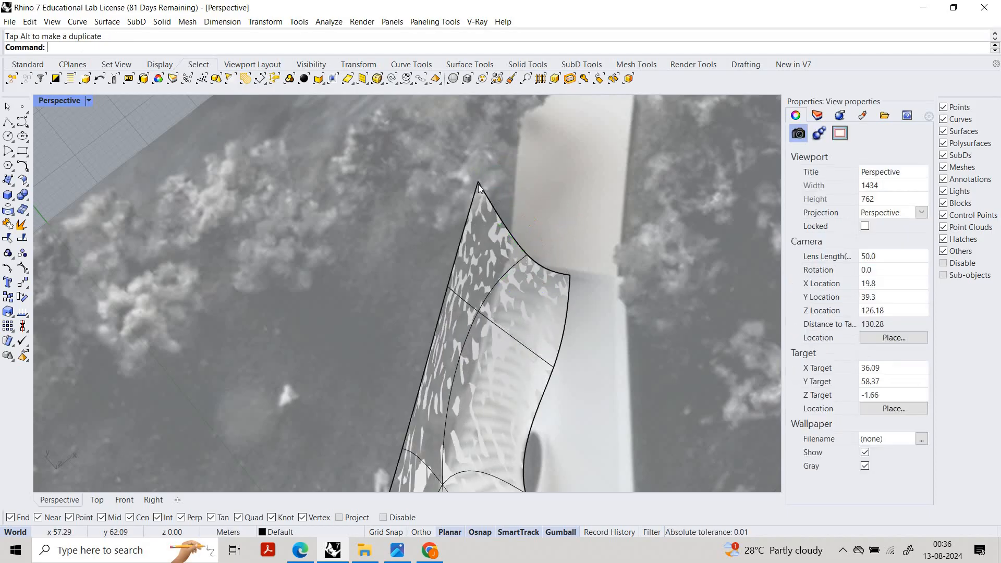
# Step: Move the left corner vertex of the upper arm's end toward the middle to remove the pointed tip
pyautogui.keyDown('ctrl'); pyautogui.keyDown('shift'); pyautogui.click(478, 184); pyautogui.keyUp('shift'); pyautogui.keyUp('ctrl')
pyautogui.click(511, 226)
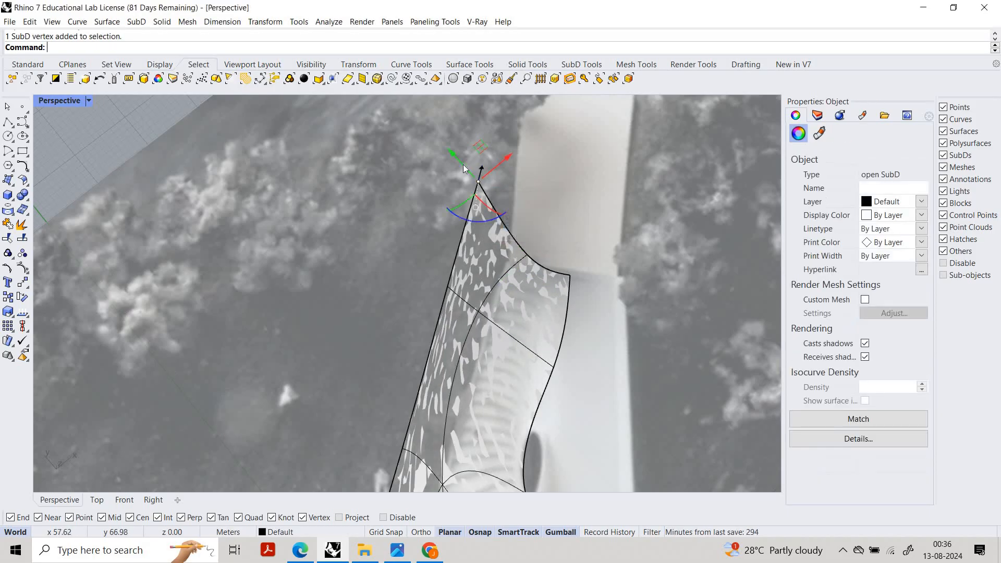
pyautogui.moveTo(463, 166); pyautogui.dragTo(512, 187)
pyautogui.click(510, 188)
pyautogui.scroll(-7, 507, 189)
pyautogui.scroll(-6, 496, 292)
pyautogui.scroll(6, 443, 321)
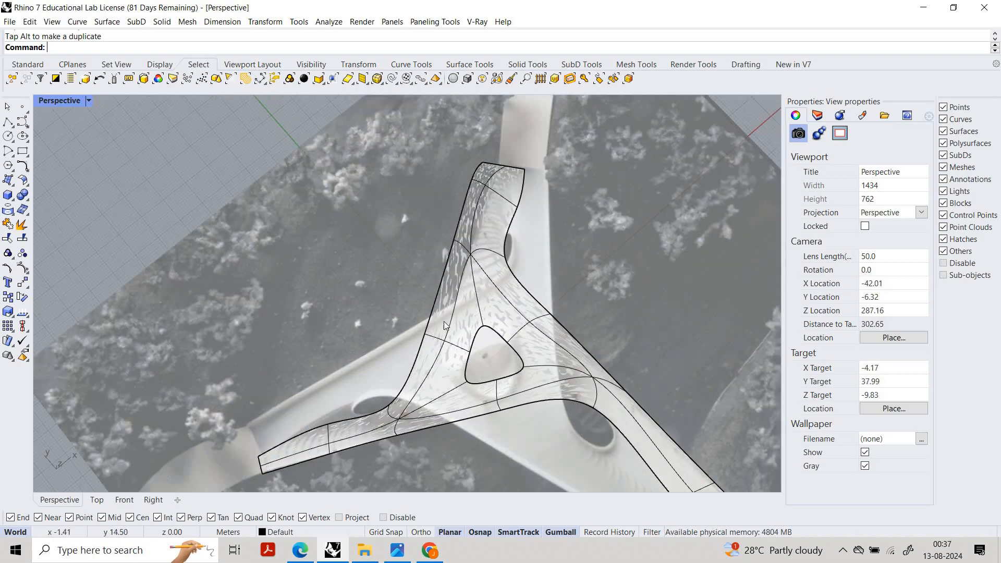
# Step: Reposition the left edge vertex and the junction vertex on the upper arm's cross line above the triangular opening to narrow the arm
pyautogui.scroll(3, 514, 180)
pyautogui.scroll(3, 449, 156)
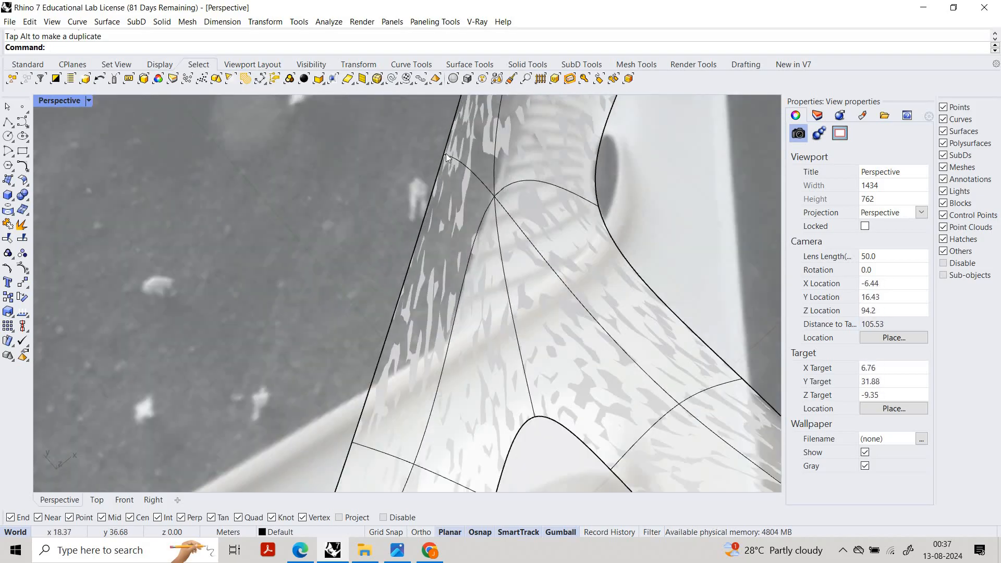
pyautogui.keyDown('ctrl'); pyautogui.keyDown('shift'); pyautogui.click(445, 155); pyautogui.keyUp('shift'); pyautogui.keyUp('ctrl')
pyautogui.moveTo(444, 155); pyautogui.dragTo(462, 175)
pyautogui.click(442, 204)
pyautogui.keyDown('ctrl'); pyautogui.keyDown('shift'); pyautogui.click(498, 200); pyautogui.keyUp('shift'); pyautogui.keyUp('ctrl')
pyautogui.click(459, 166)
pyautogui.keyDown('ctrl'); pyautogui.keyDown('shift'); pyautogui.click(475, 190); pyautogui.keyUp('shift'); pyautogui.keyUp('ctrl')
pyautogui.click(461, 260)
pyautogui.scroll(-8, 461, 265)
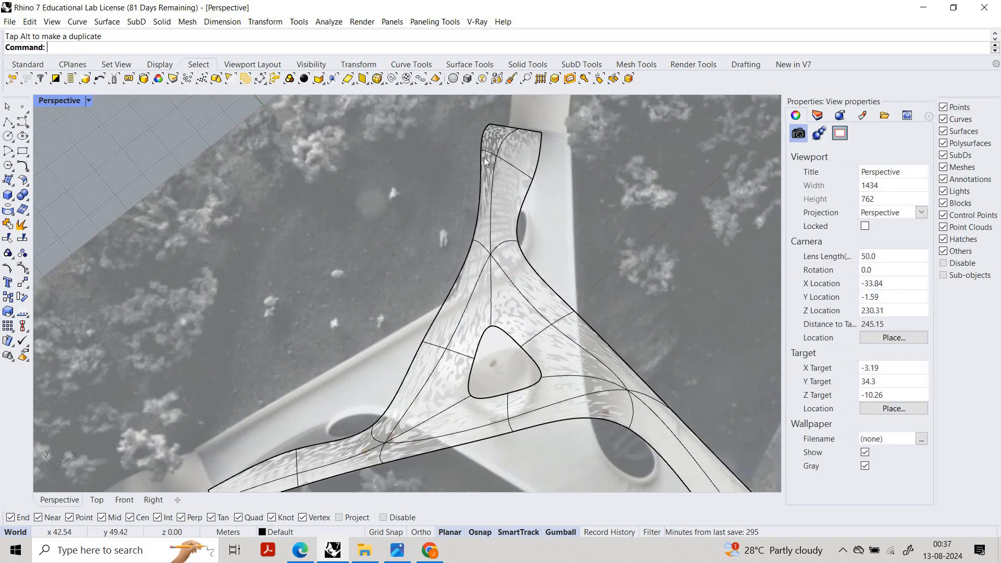
# Step: Shift the left corner vertex of the upper arm's end further toward the photo's walkway edge
pyautogui.scroll(5, 483, 149)
pyautogui.keyDown('ctrl'); pyautogui.keyDown('shift'); pyautogui.click(490, 141); pyautogui.keyUp('shift'); pyautogui.keyUp('ctrl')
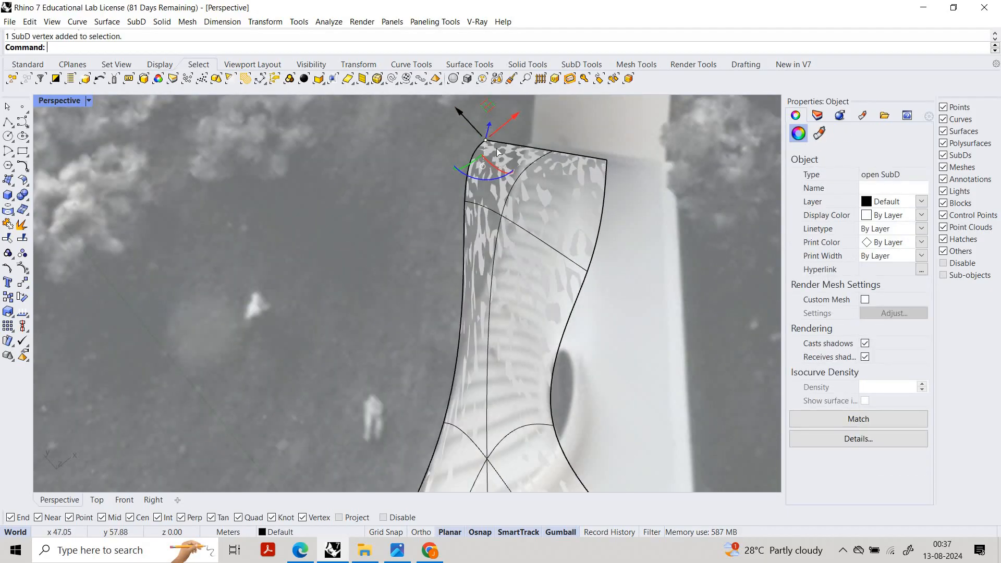
pyautogui.moveTo(498, 151); pyautogui.dragTo(479, 196)
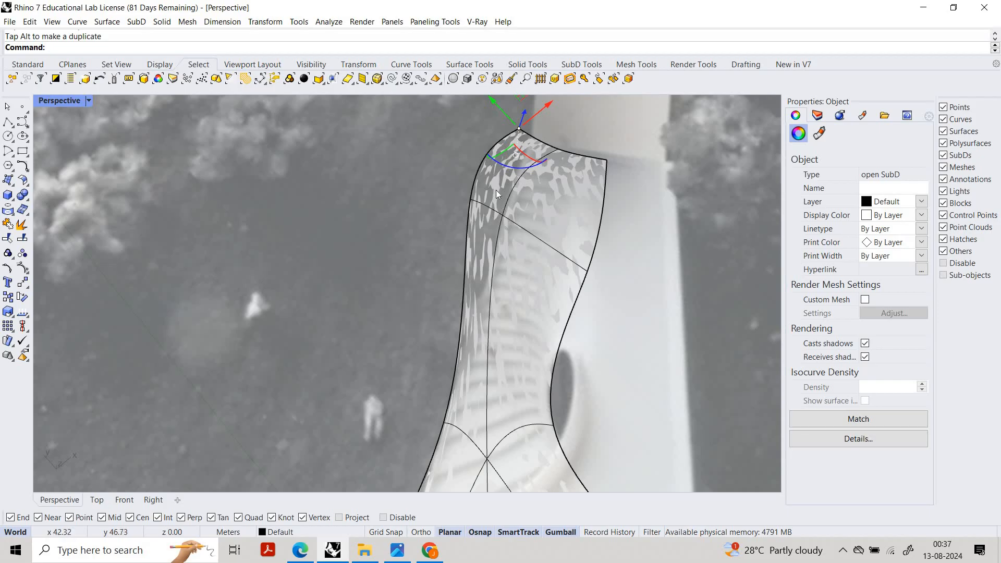
# Step: Reposition the left edge and middle vertices of the cross line nearest the upper arm's end to even out its shape
pyautogui.keyDown('ctrl'); pyautogui.keyDown('shift'); pyautogui.click(496, 156); pyautogui.keyUp('shift'); pyautogui.keyUp('ctrl')
pyautogui.moveTo(502, 166); pyautogui.dragTo(522, 235)
pyautogui.press('Escape')
pyautogui.keyDown('ctrl'); pyautogui.keyDown('shift'); pyautogui.click(507, 219); pyautogui.keyUp('shift'); pyautogui.keyUp('ctrl')
pyautogui.press('Escape')
pyautogui.keyDown('ctrl'); pyautogui.keyDown('shift'); pyautogui.moveTo(465, 187); pyautogui.dragTo(472, 343); pyautogui.keyUp('shift'); pyautogui.keyUp('ctrl')
pyautogui.press('Escape')
pyautogui.scroll(-6, 471, 328)
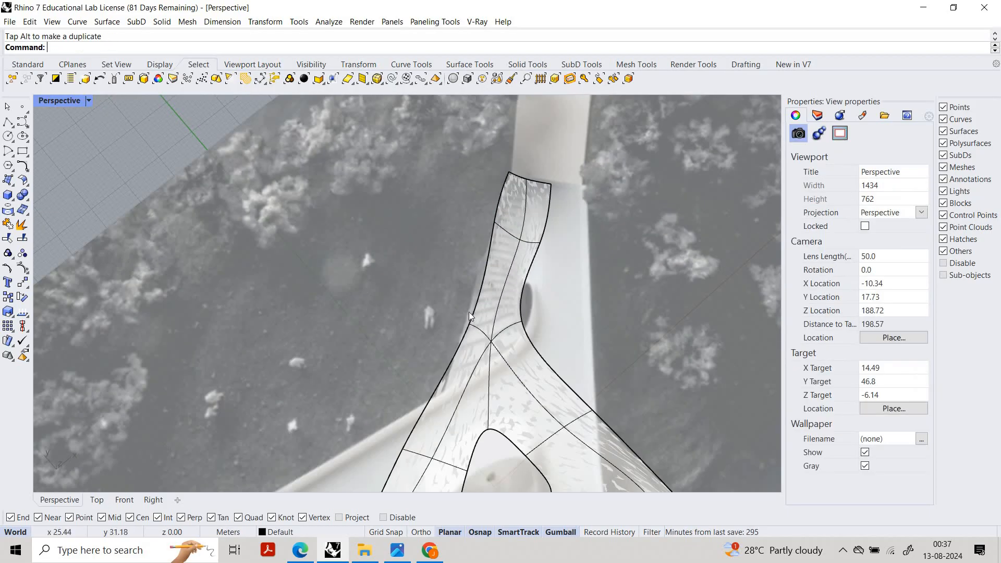
# Step: Nudge the left edge vertex of the cross line beside the oval hole outward to smooth the upper arm
pyautogui.scroll(6, 468, 311)
pyautogui.keyDown('ctrl'); pyautogui.keyDown('shift'); pyautogui.moveTo(455, 299); pyautogui.dragTo(523, 220); pyautogui.keyUp('shift'); pyautogui.keyUp('ctrl')
pyautogui.press('Escape')
pyautogui.scroll(-8, 517, 219)
# Step: Fine-tune the left corner vertex at the upper arm's end with a slight shift along one axis
pyautogui.scroll(12, 507, 209)
pyautogui.keyDown('ctrl'); pyautogui.keyDown('shift'); pyautogui.click(507, 208); pyautogui.keyUp('shift'); pyautogui.keyUp('ctrl')
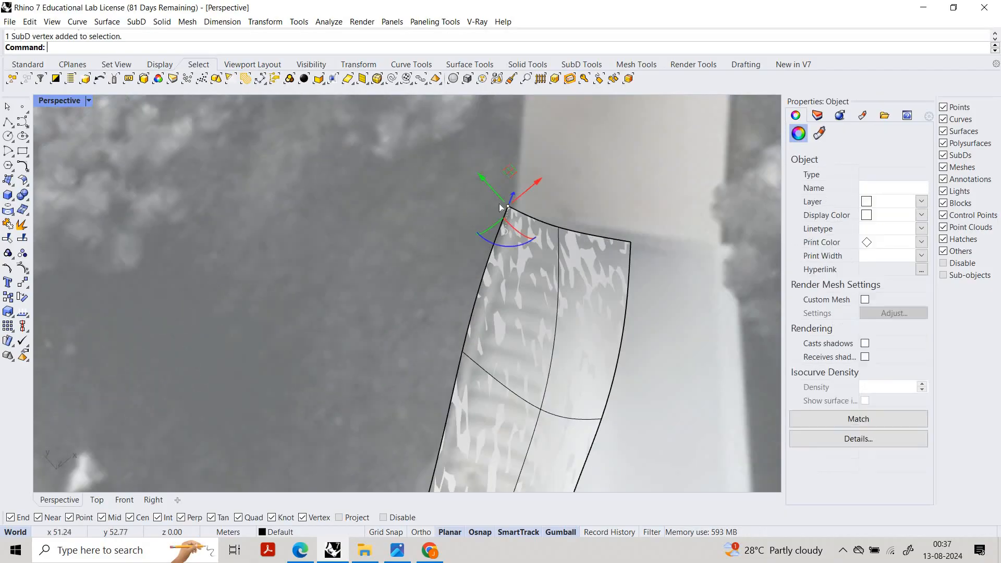
pyautogui.moveTo(483, 179); pyautogui.dragTo(491, 188)
pyautogui.press('Escape')
pyautogui.scroll(-6, 475, 300)
# Step: Move the left edge vertex of the cross line nearest the upper arm's end inward to straighten the outline
pyautogui.scroll(8, 467, 347)
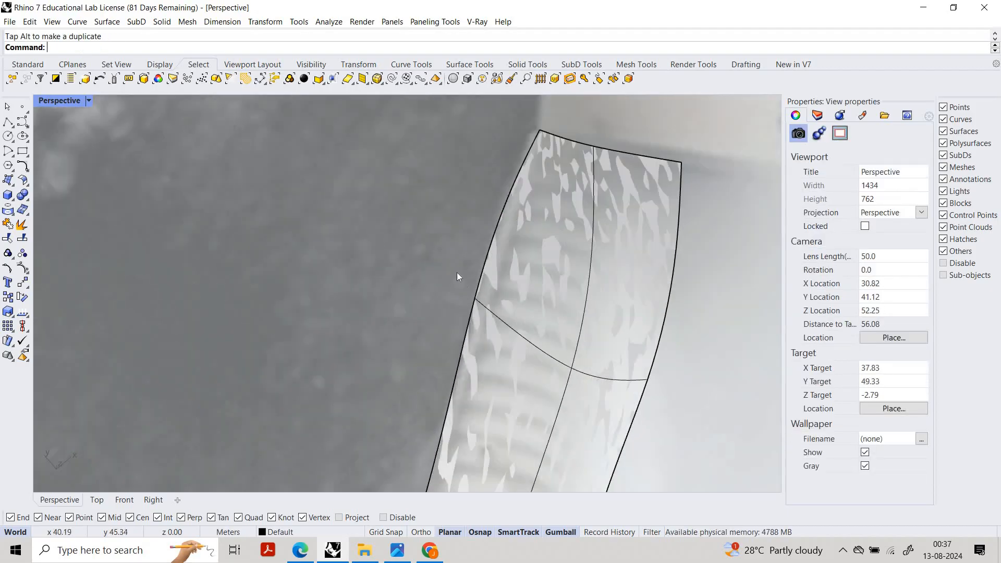
pyautogui.keyDown('ctrl'); pyautogui.keyDown('shift'); pyautogui.moveTo(457, 273); pyautogui.dragTo(492, 218); pyautogui.keyUp('shift'); pyautogui.keyUp('ctrl')
pyautogui.press('Escape')
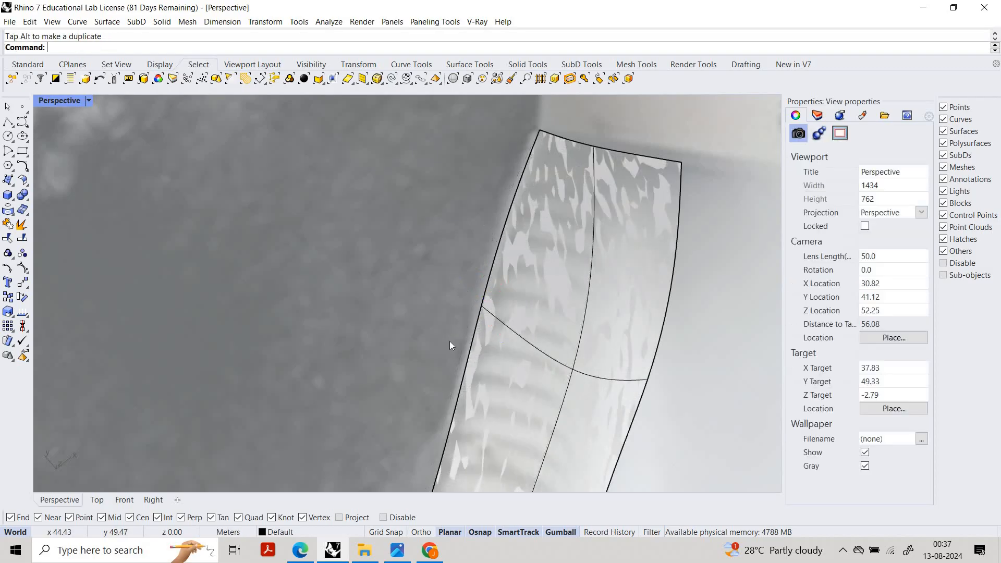
pyautogui.scroll(-6, 449, 341)
pyautogui.scroll(8, 524, 210)
pyautogui.scroll(-5, 444, 337)
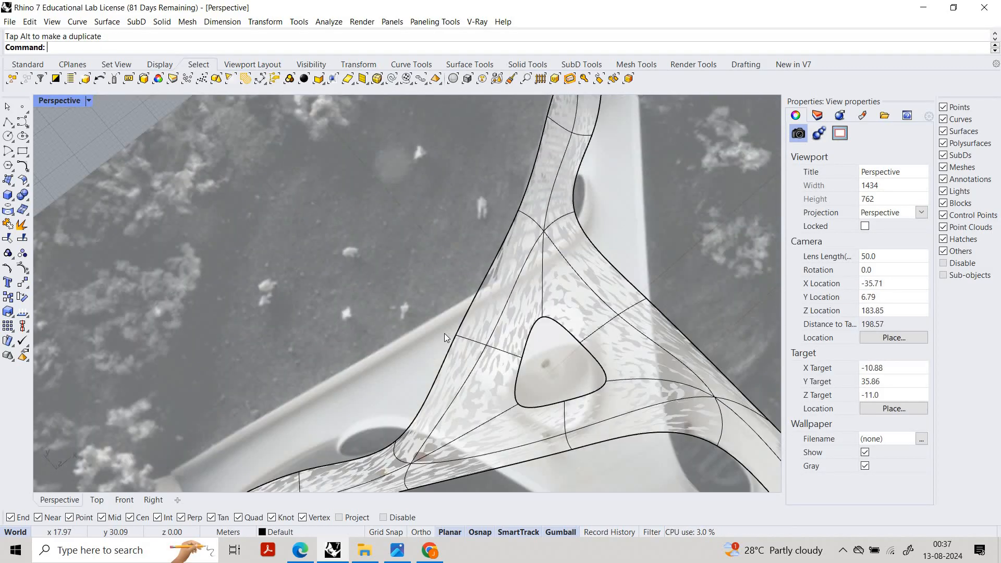
# Step: Move the body's left edge vertex on the cross line beside the triangular opening inward to smooth the left outline
pyautogui.scroll(4, 443, 337)
pyautogui.click(443, 340)
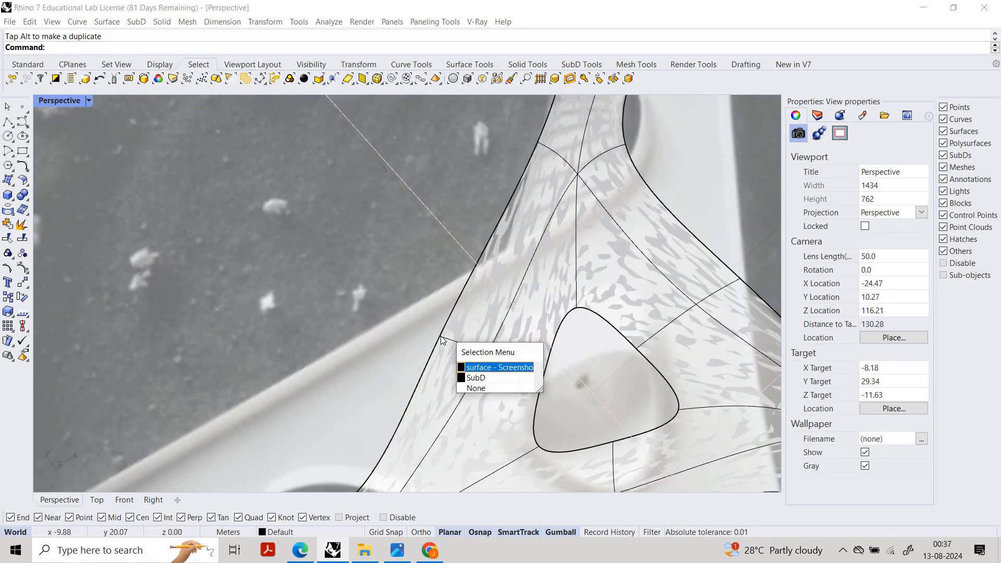
pyautogui.click(475, 377)
pyautogui.moveTo(417, 309); pyautogui.dragTo(435, 334)
pyautogui.press('Escape')
pyautogui.scroll(-8, 475, 272)
# Step: Nudge the left edge vertex at the upper arm's base slightly inward to refine the curve into the body
pyautogui.scroll(4, 490, 237)
pyautogui.scroll(3, 490, 236)
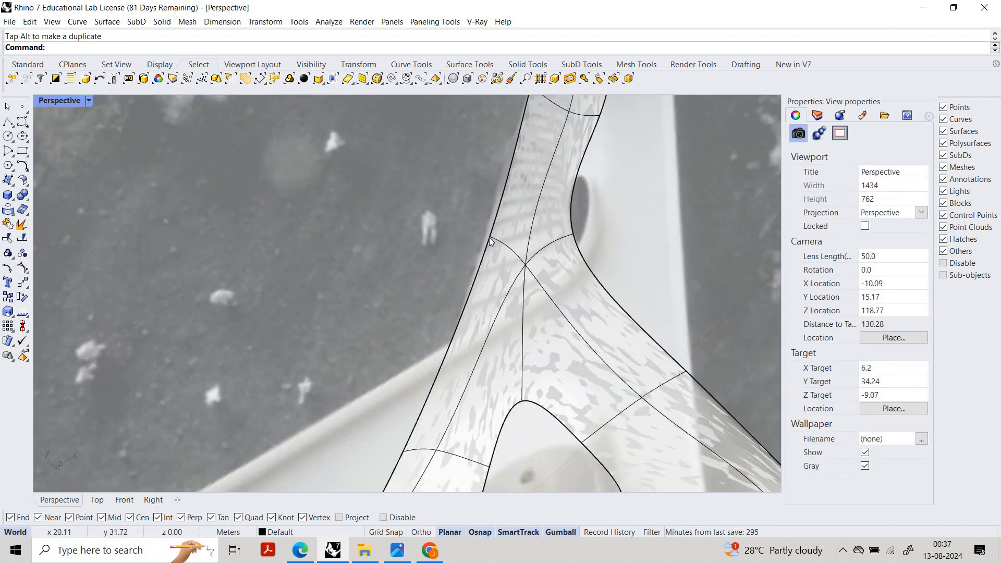
pyautogui.click(490, 237)
pyautogui.click(527, 269)
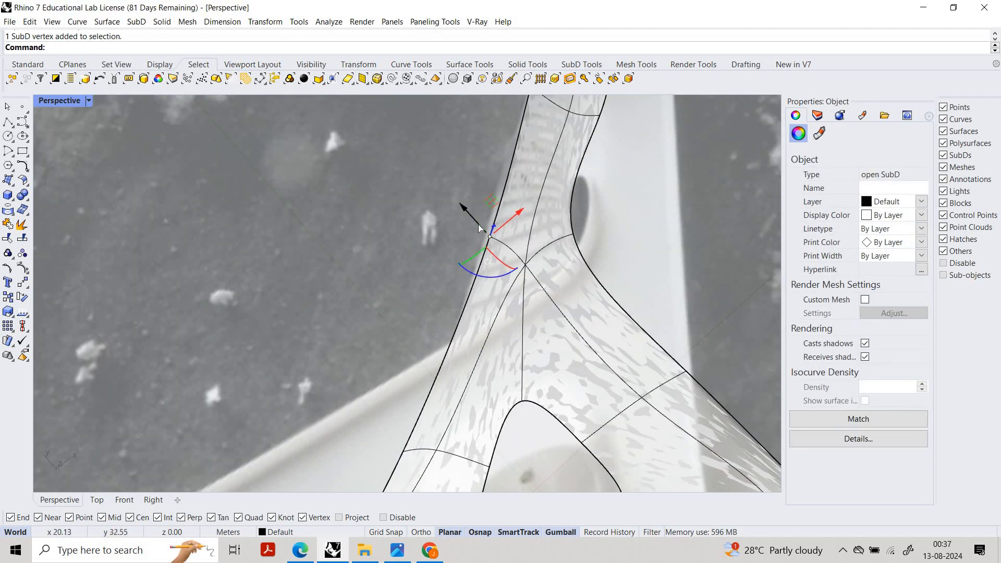
pyautogui.moveTo(477, 224)
pyautogui.mouseDown()
pyautogui.moveTo(498, 260)
pyautogui.moveTo(483, 232)
pyautogui.mouseUp()
pyautogui.press('Escape')
pyautogui.scroll(-6, 490, 260)
pyautogui.scroll(2, 521, 148)
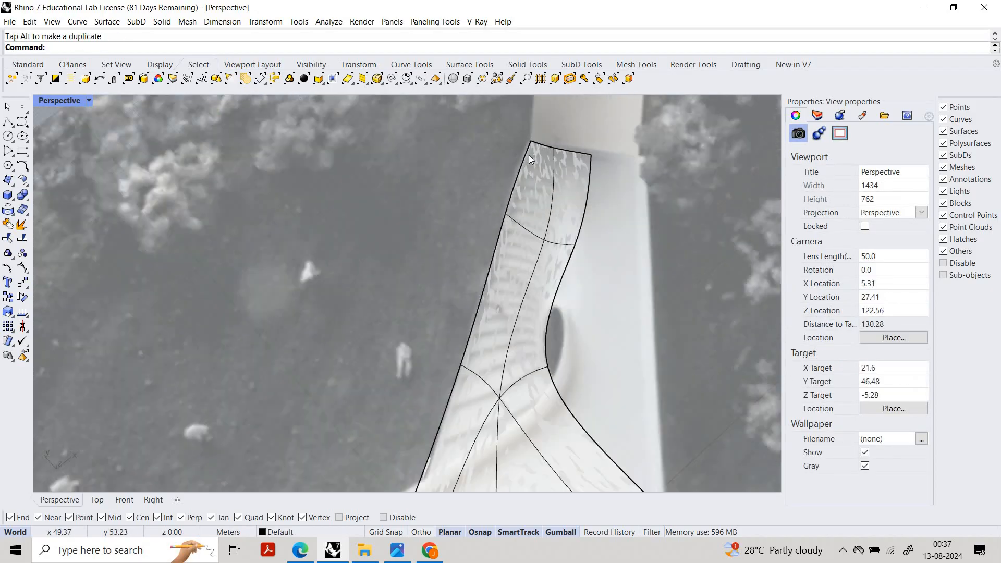
# Step: Examine the outlines of all three arms against the reference photo from several view angles
pyautogui.scroll(-5, 491, 269)
pyautogui.moveTo(404, 351); pyautogui.dragTo(499, 352, button='right')
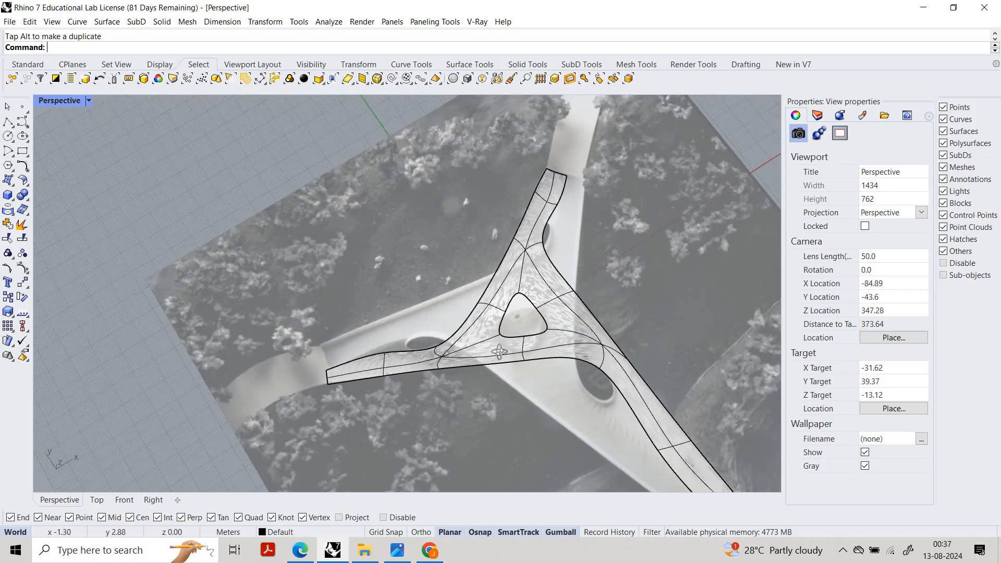
pyautogui.scroll(-3, 529, 379)
pyautogui.scroll(6, 390, 299)
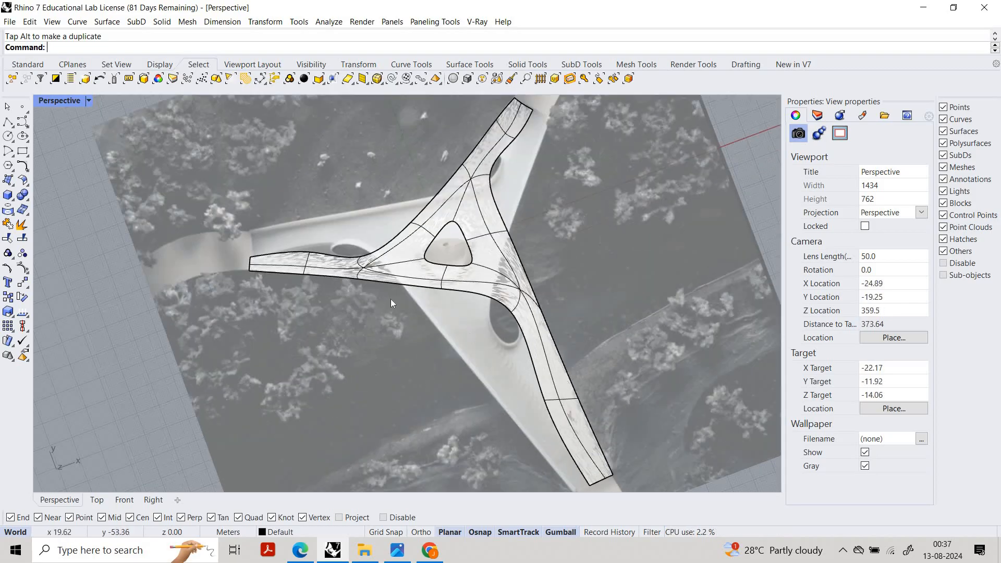
pyautogui.scroll(-4, 323, 313)
pyautogui.moveTo(326, 264); pyautogui.dragTo(331, 272, button='right')
pyautogui.scroll(12, 326, 272)
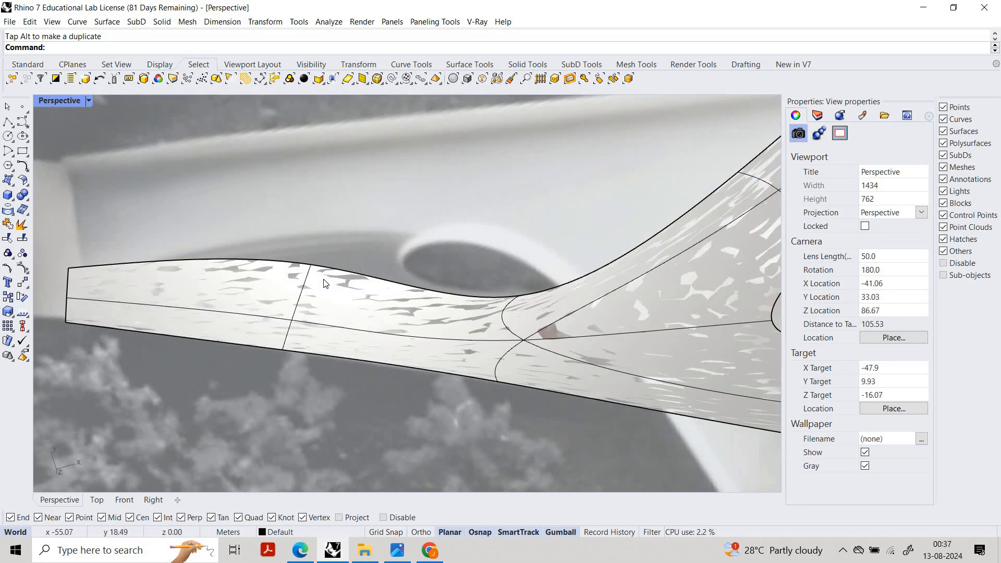
pyautogui.scroll(-8, 386, 290)
pyautogui.scroll(-6, 634, 209)
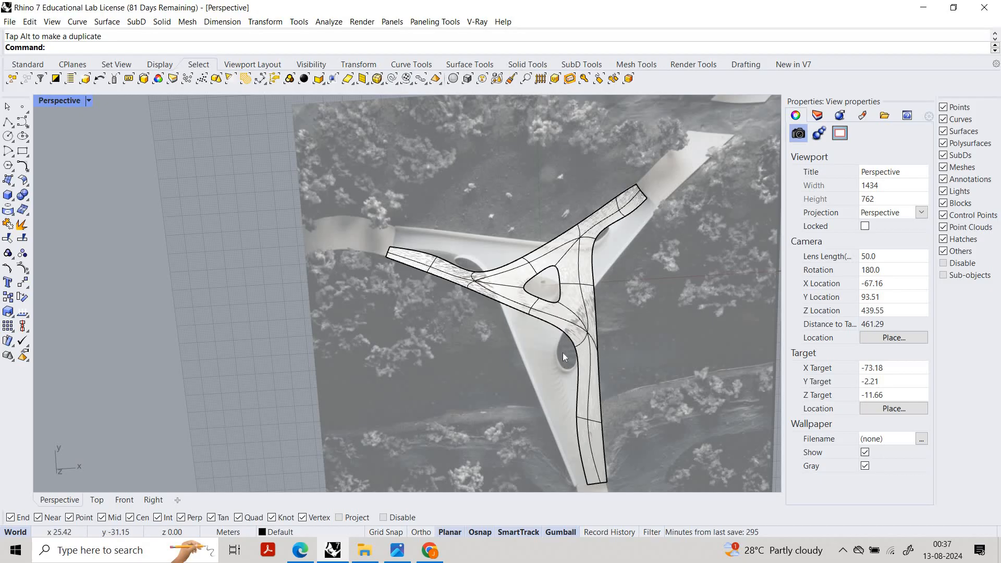
pyautogui.moveTo(581, 303); pyautogui.dragTo(666, 204, button='right')
pyautogui.scroll(10, 672, 208)
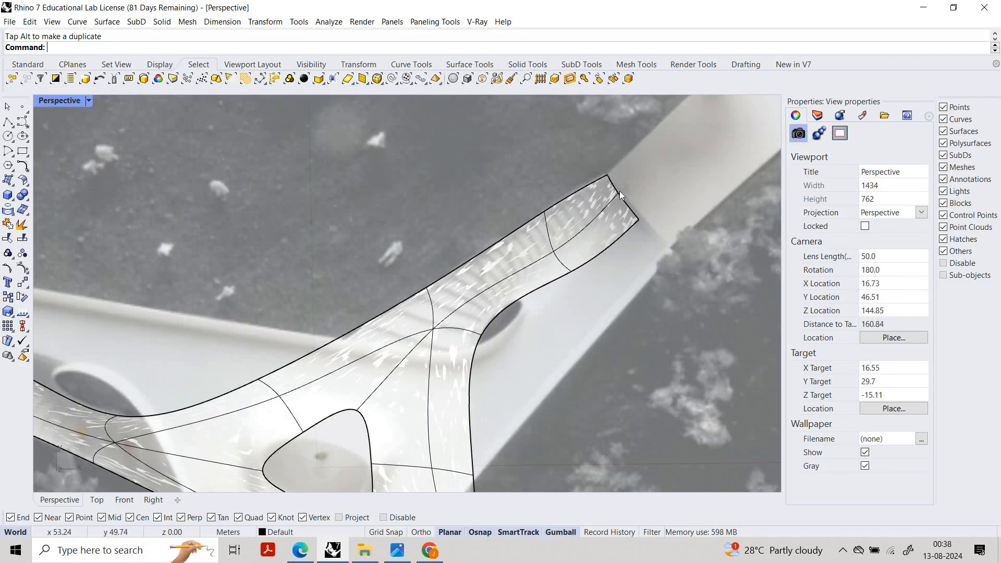
# Step: Show the hidden SubD objects again for comparison at the upper arm's end
pyautogui.scroll(-4, 611, 265)
pyautogui.middleClick(587, 270)
pyautogui.click(641, 266)
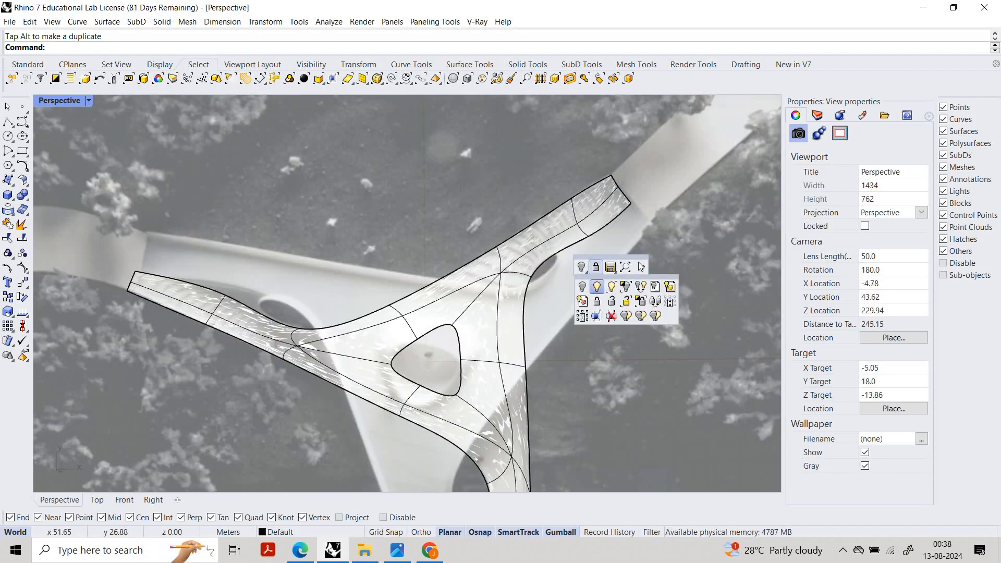
pyautogui.click(596, 286)
pyautogui.scroll(7, 512, 172)
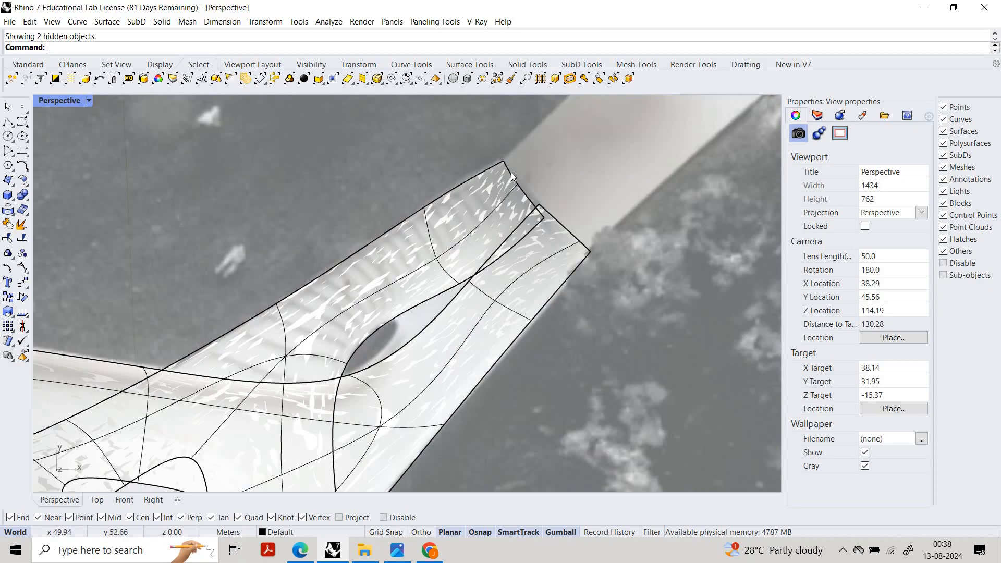
# Step: Align the end edges of both overlapping SubDs at the upper right arm to a straight line between their outermost corners
pyautogui.click(513, 178)
pyautogui.press('Escape')
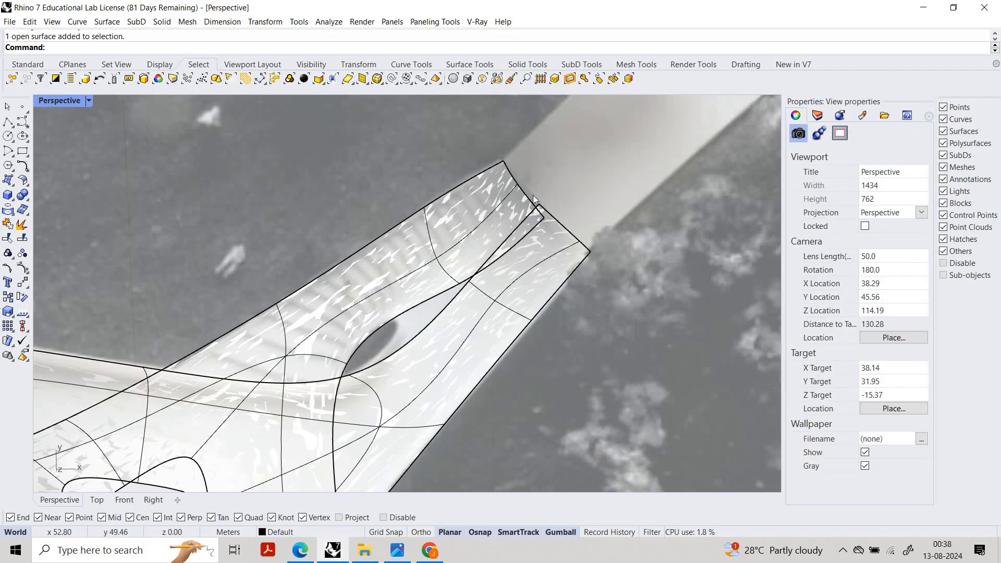
pyautogui.keyDown('ctrl'); pyautogui.keyDown('shift'); pyautogui.click(533, 199); pyautogui.keyUp('shift'); pyautogui.keyUp('ctrl')
pyautogui.keyDown('ctrl'); pyautogui.keyDown('shift'); pyautogui.click(555, 227); pyautogui.keyUp('shift'); pyautogui.keyUp('ctrl')
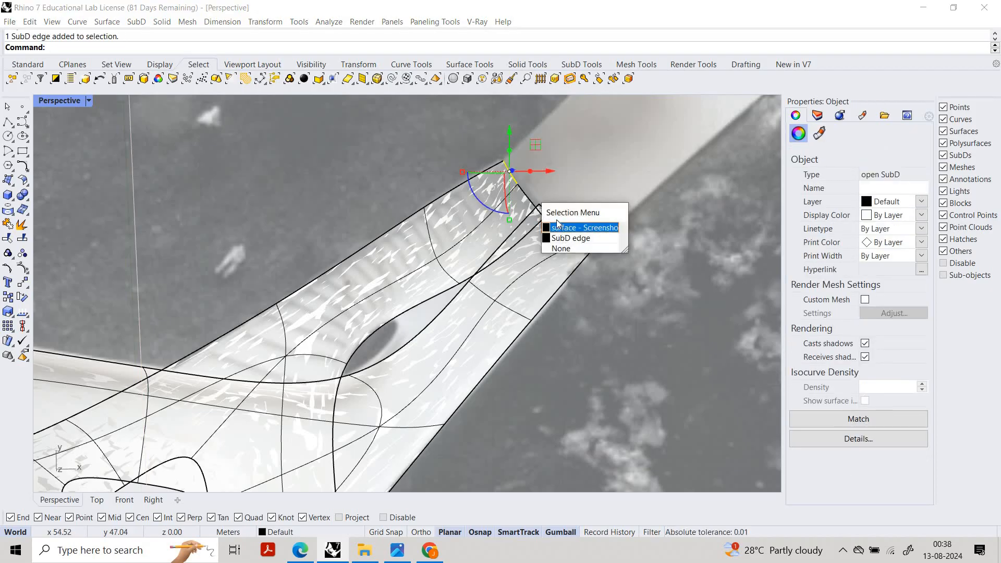
pyautogui.click(578, 237)
pyautogui.keyDown('ctrl'); pyautogui.keyDown('shift'); pyautogui.click(591, 254); pyautogui.keyUp('shift'); pyautogui.keyUp('ctrl')
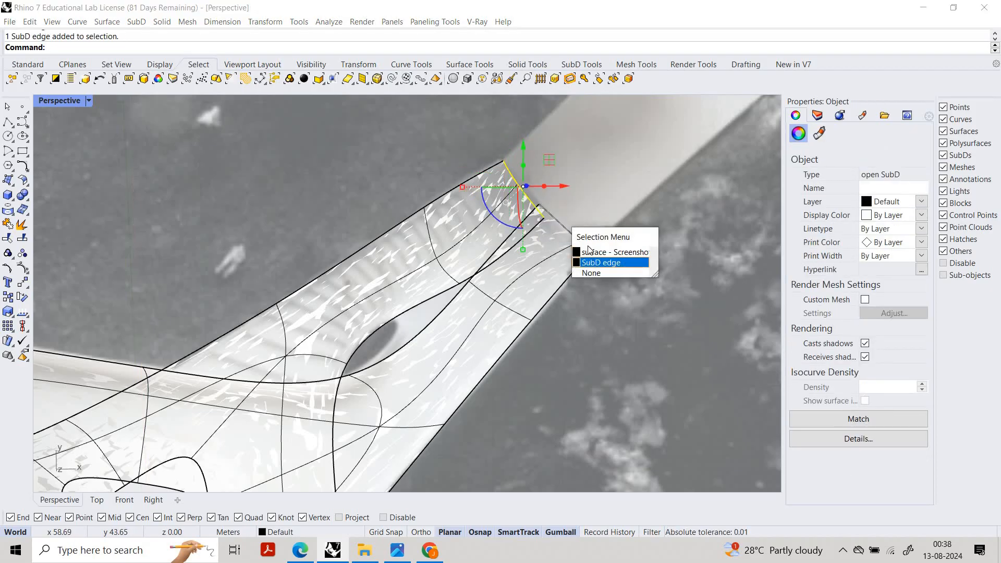
pyautogui.click(588, 248)
pyautogui.keyDown('ctrl'); pyautogui.keyDown('shift'); pyautogui.click(624, 284); pyautogui.keyUp('shift'); pyautogui.keyUp('ctrl')
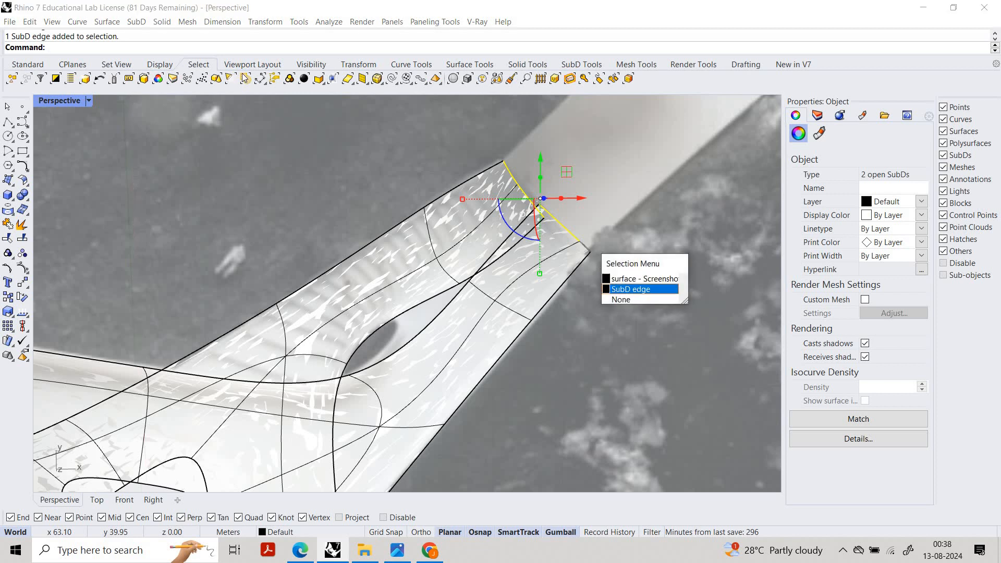
pyautogui.click(625, 288)
pyautogui.write('align')
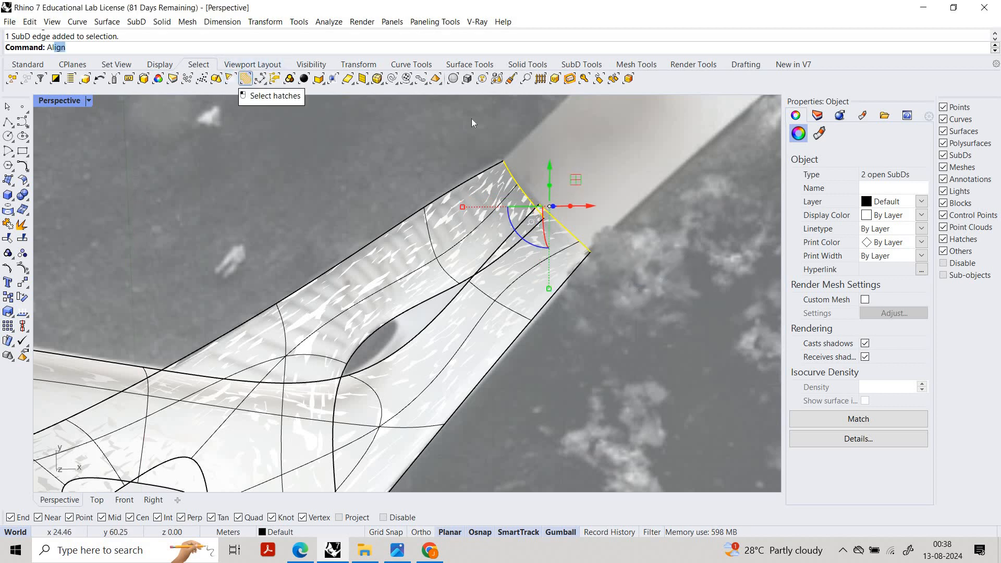
pyautogui.press('Return')
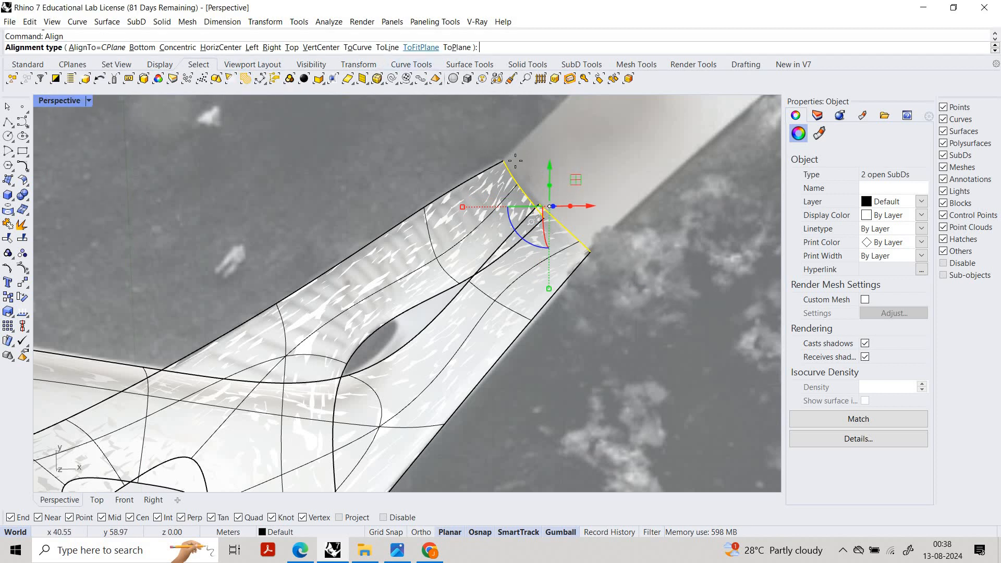
pyautogui.click(386, 48)
pyautogui.click(588, 249)
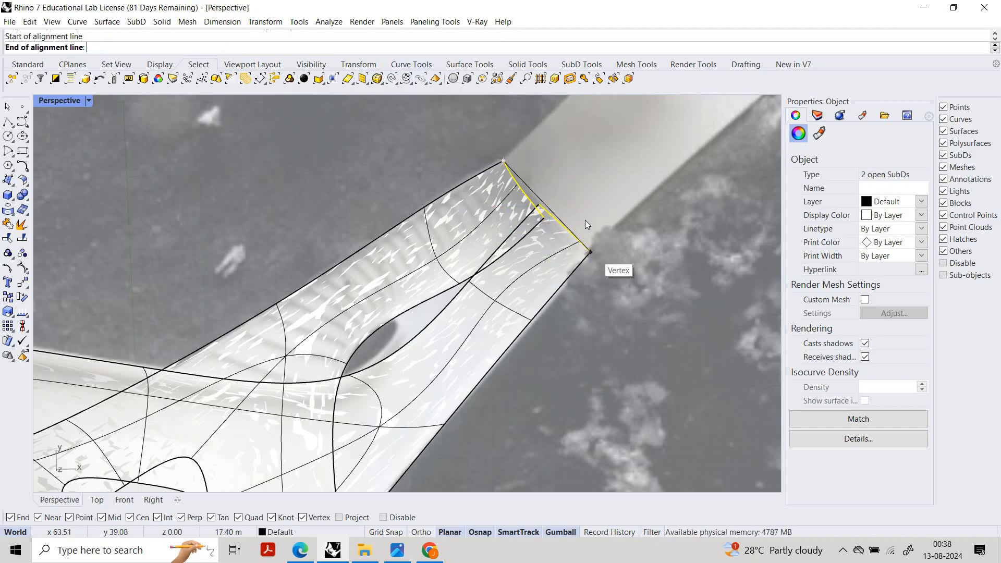
pyautogui.click(504, 161)
pyautogui.scroll(5, 521, 174)
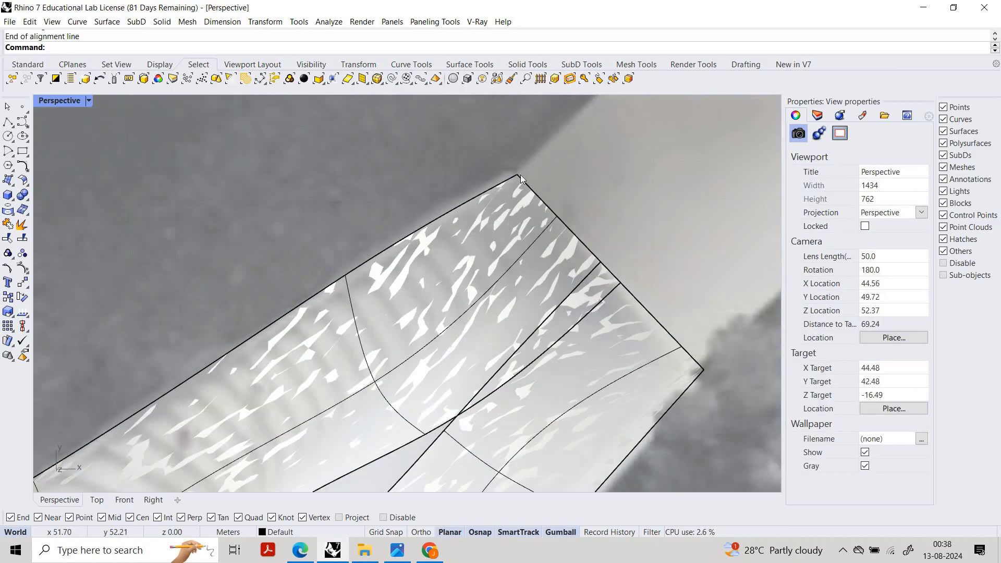
# Step: Nudge the outer corner vertex of the aligned upper right end outward toward the photo's walkway edge
pyautogui.click(517, 178)
pyautogui.click(516, 173)
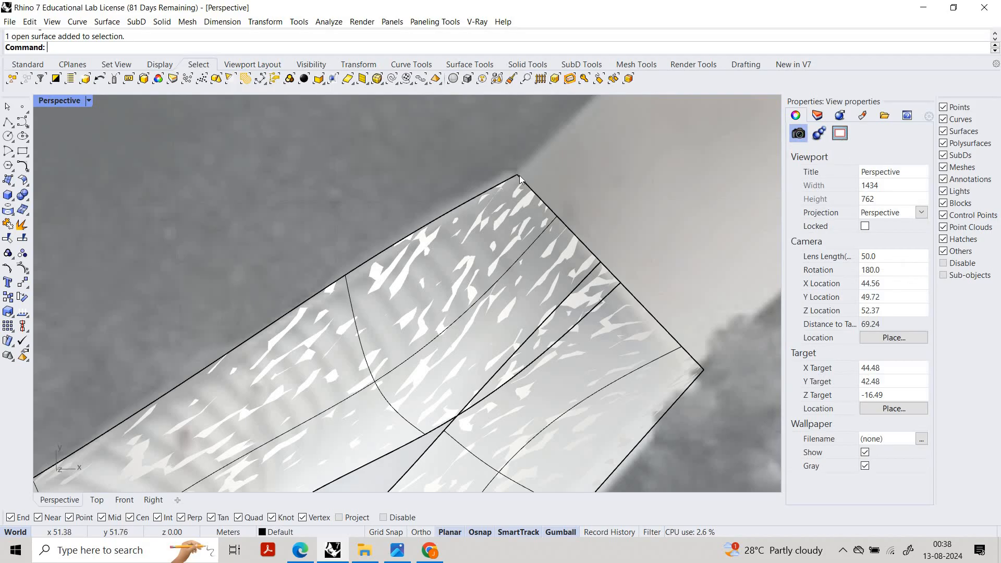
pyautogui.click(519, 175)
pyautogui.press('Escape')
pyautogui.keyDown('ctrl'); pyautogui.keyDown('shift'); pyautogui.click(517, 175); pyautogui.keyUp('shift'); pyautogui.keyUp('ctrl')
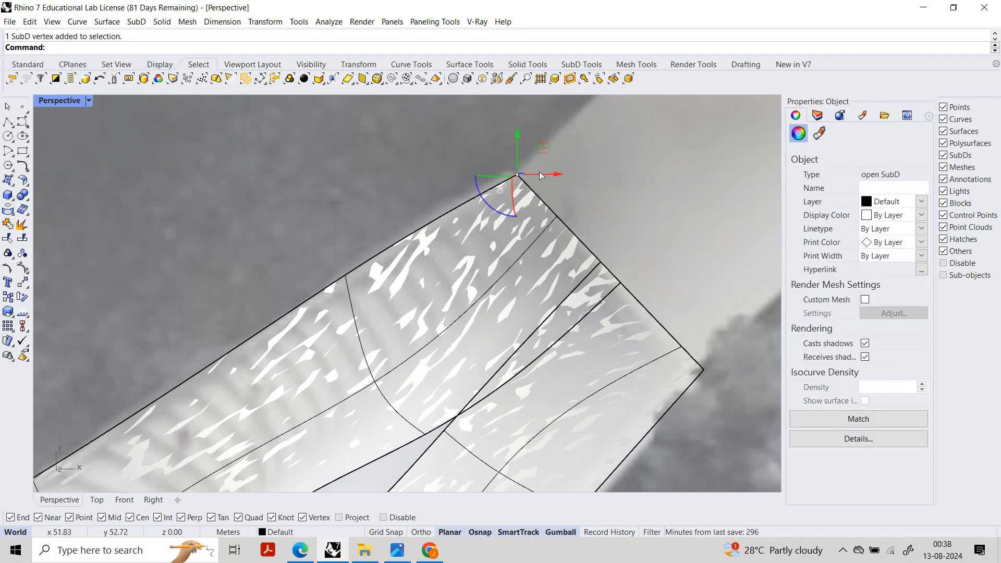
pyautogui.moveTo(544, 148); pyautogui.dragTo(510, 140)
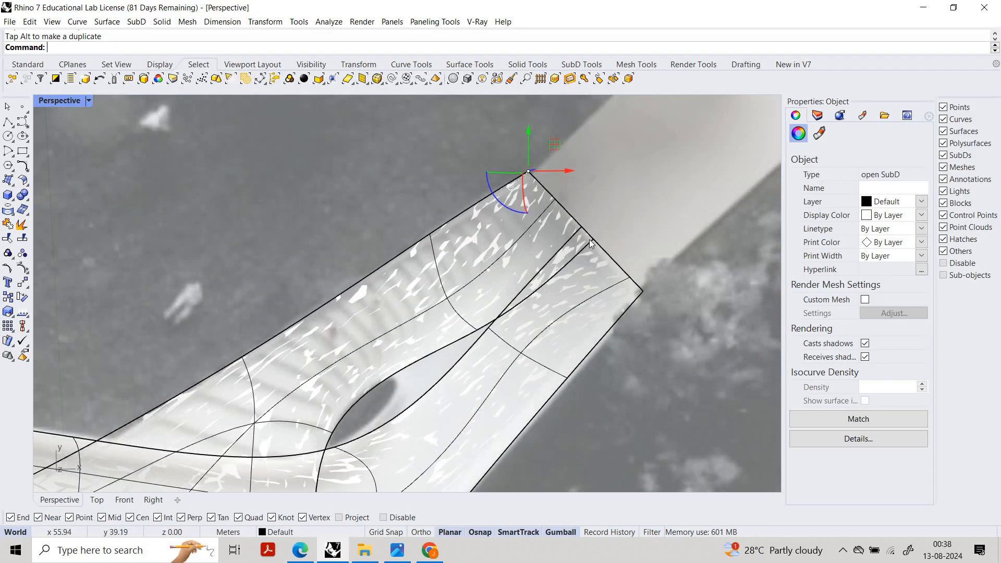
# Step: Move the upper branch's inner corner vertex at the upper right arm's end inward, close to the lower branch's corner
pyautogui.press('Escape')
pyautogui.scroll(3, 599, 271)
pyautogui.click(612, 246)
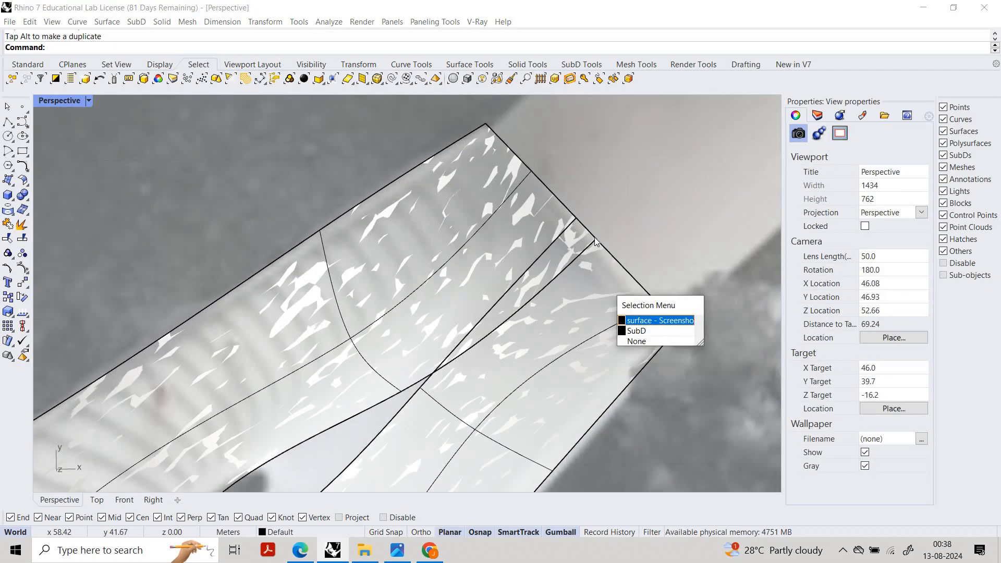
pyautogui.press('Escape')
pyautogui.click(597, 238)
pyautogui.press('Return')
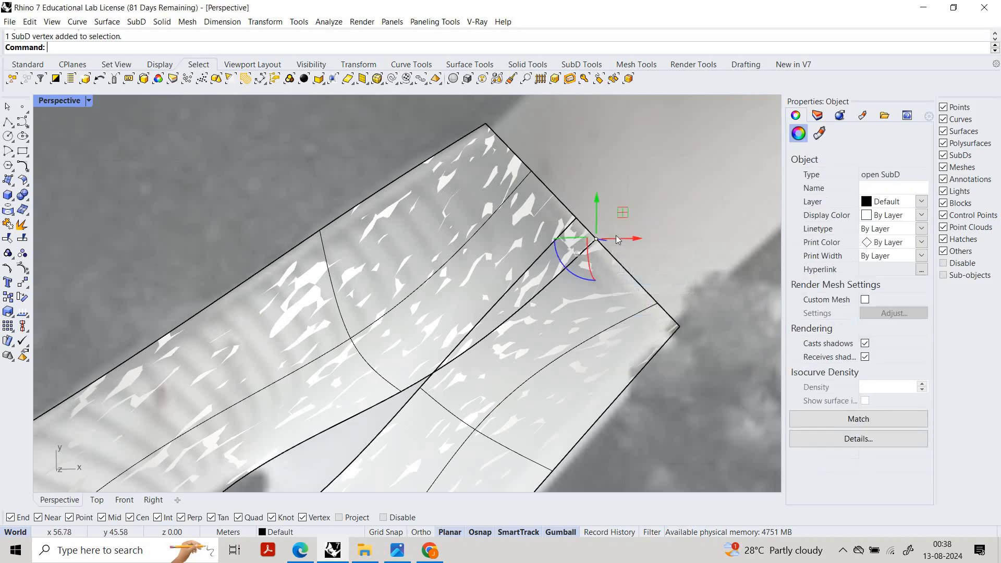
pyautogui.moveTo(577, 239); pyautogui.dragTo(578, 218)
pyautogui.press('Escape')
pyautogui.press('Escape')
# Step: Move the lower branch's inner end corner vertex slightly down and outward so the two branch ends no longer overlap
pyautogui.scroll(6, 578, 216)
pyautogui.keyDown('ctrl'); pyautogui.keyDown('shift'); pyautogui.click(576, 220); pyautogui.keyUp('shift'); pyautogui.keyUp('ctrl')
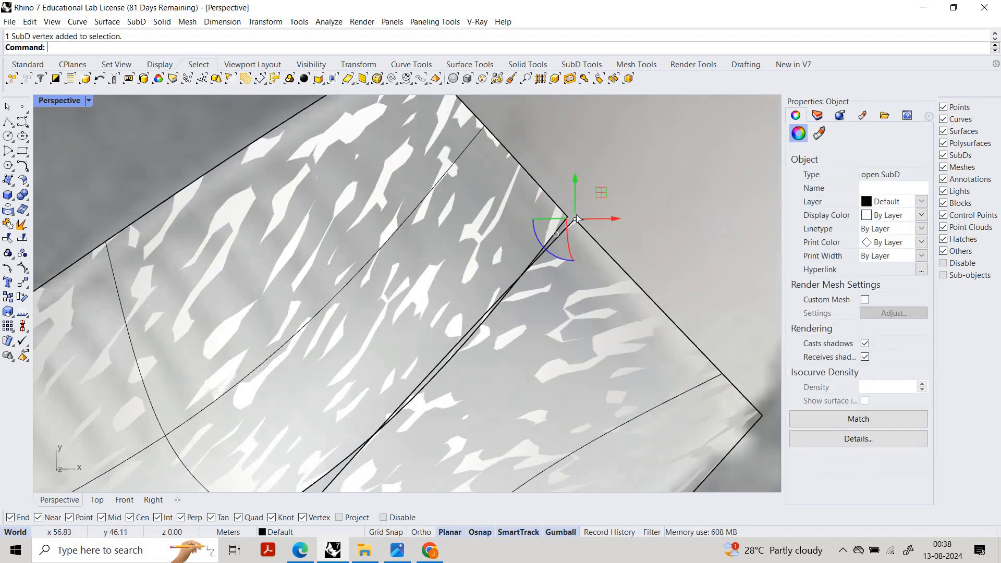
pyautogui.moveTo(575, 183); pyautogui.dragTo(575, 199)
pyautogui.moveTo(619, 237); pyautogui.dragTo(625, 236)
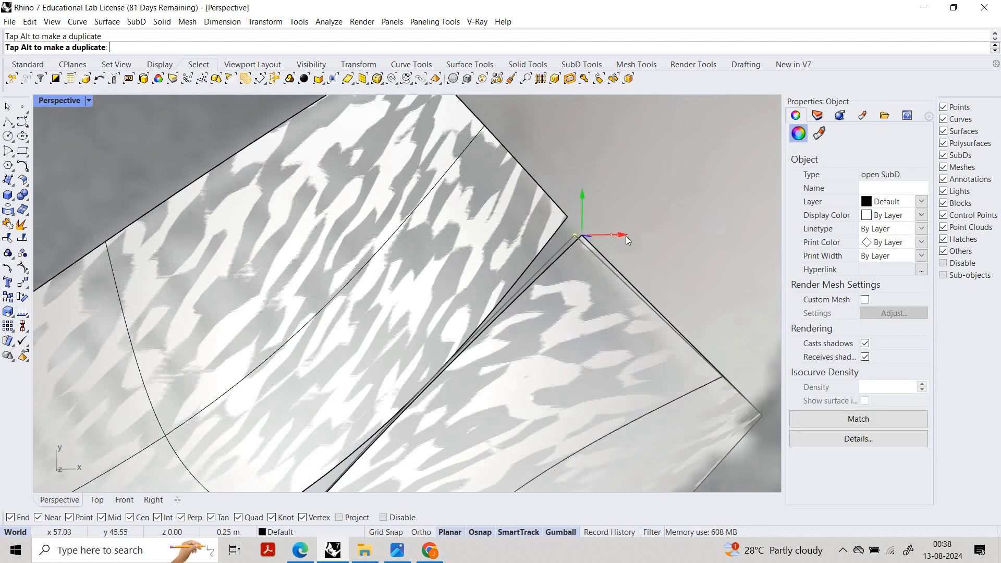
pyautogui.press('Escape')
pyautogui.scroll(-5, 560, 286)
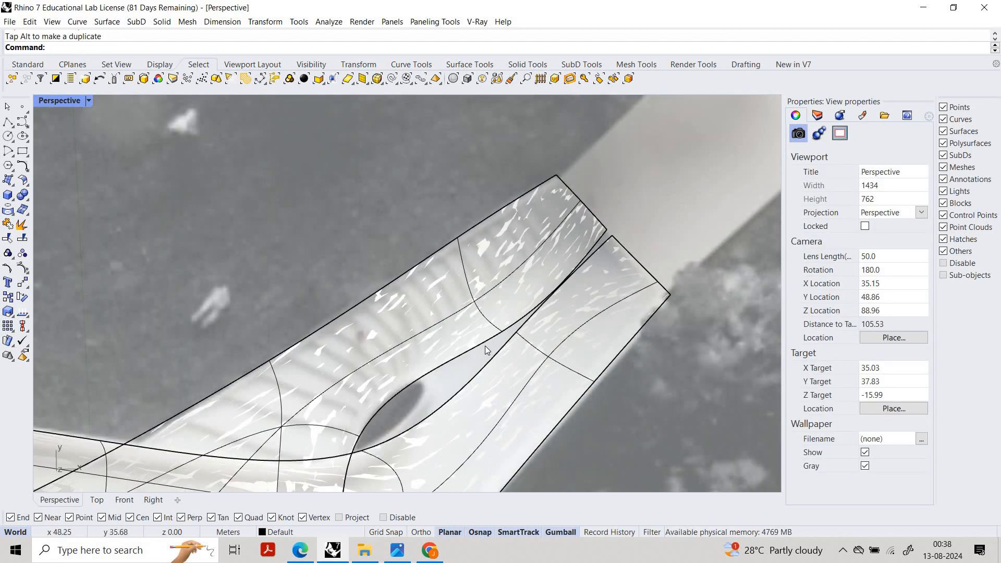
# Step: Nudge the interior vertex on the upper branch's centre line near the end of the upper right arm
pyautogui.scroll(2, 486, 287)
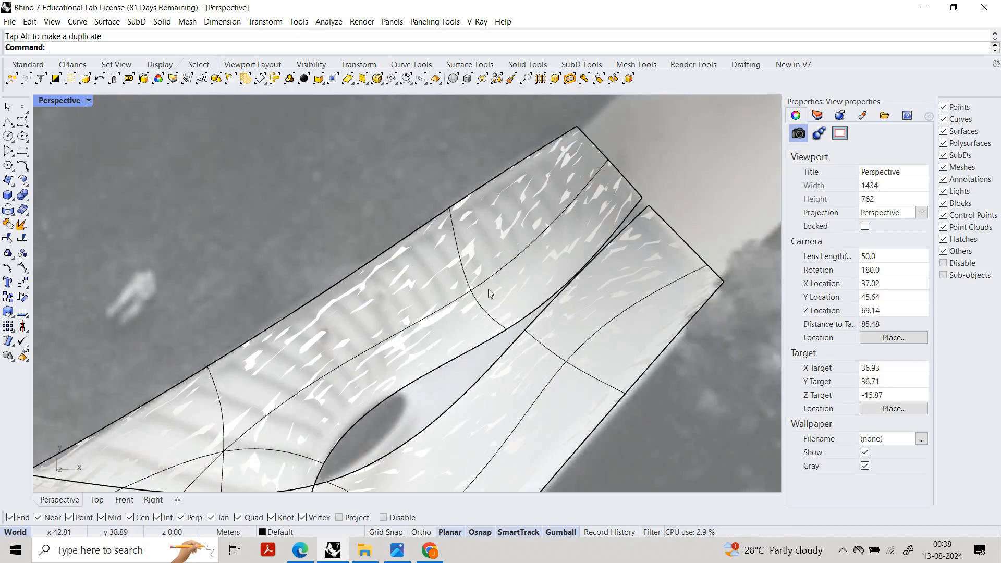
pyautogui.keyDown('ctrl'); pyautogui.keyDown('shift'); pyautogui.click(484, 291); pyautogui.keyUp('shift'); pyautogui.keyUp('ctrl')
pyautogui.moveTo(481, 257); pyautogui.dragTo(539, 211)
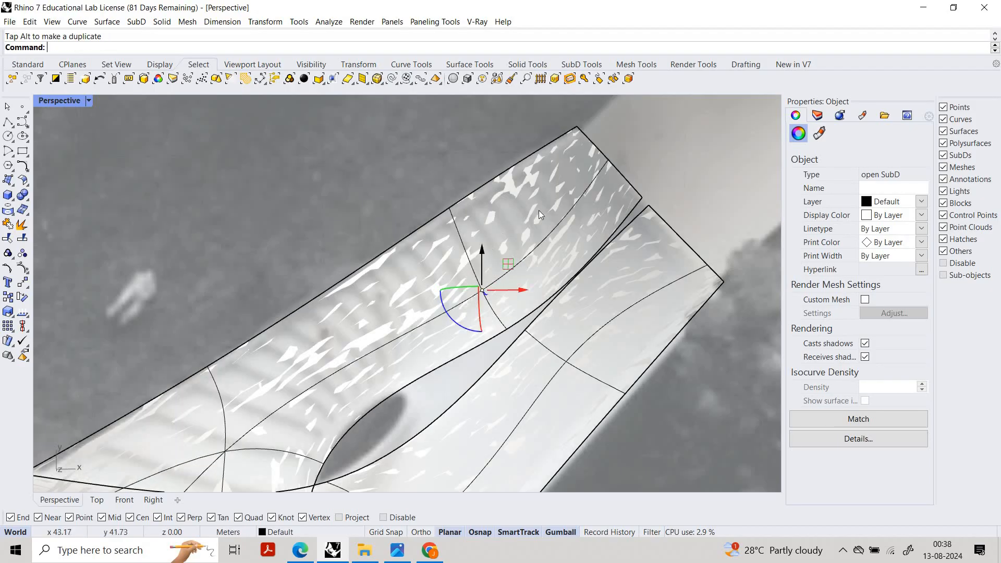
pyautogui.press('Escape')
# Step: Select the lower branch's edge vertex at the inner tip of the upper right arm's opening and adjust its position
pyautogui.scroll(-6, 584, 292)
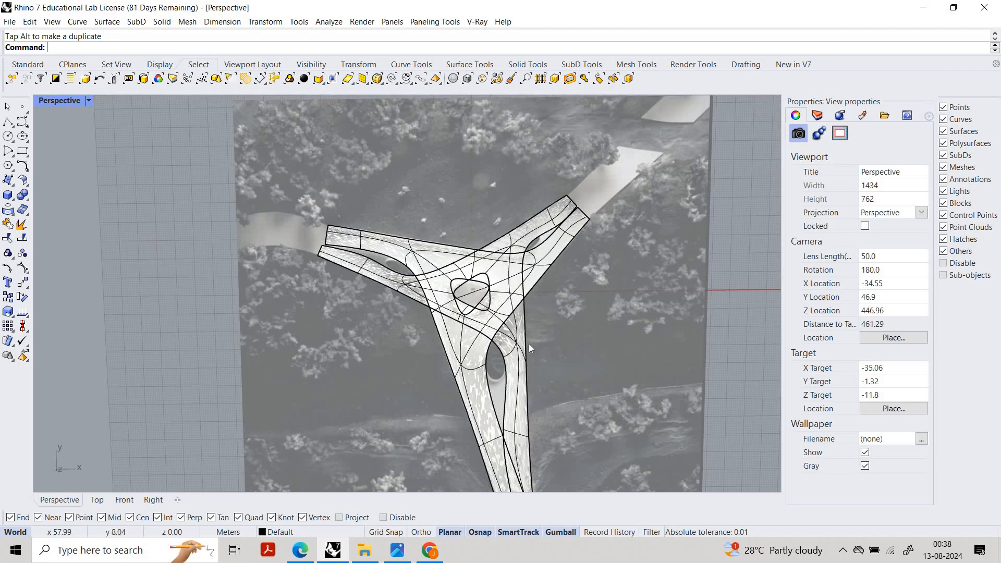
pyautogui.scroll(3, 538, 231)
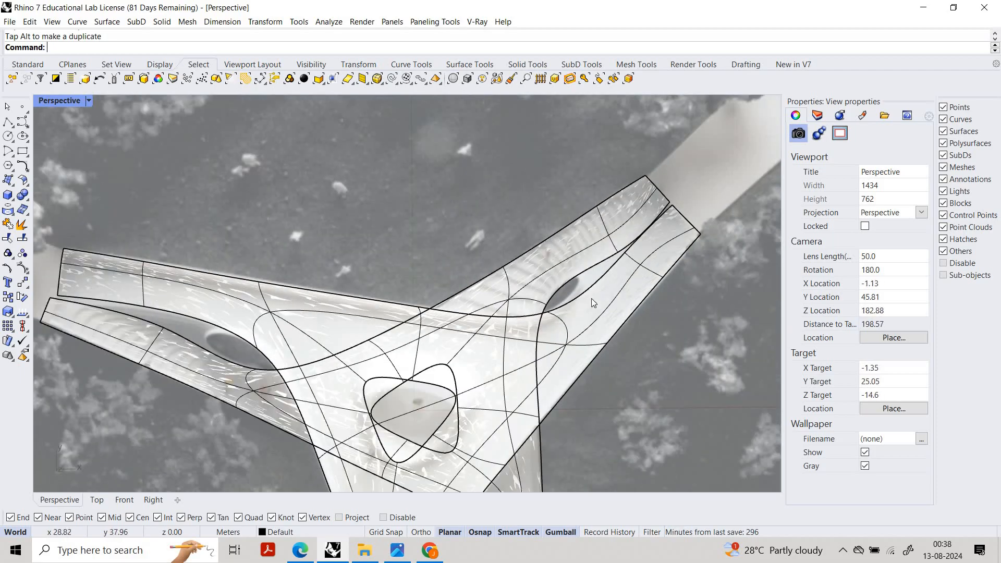
pyautogui.scroll(3, 601, 264)
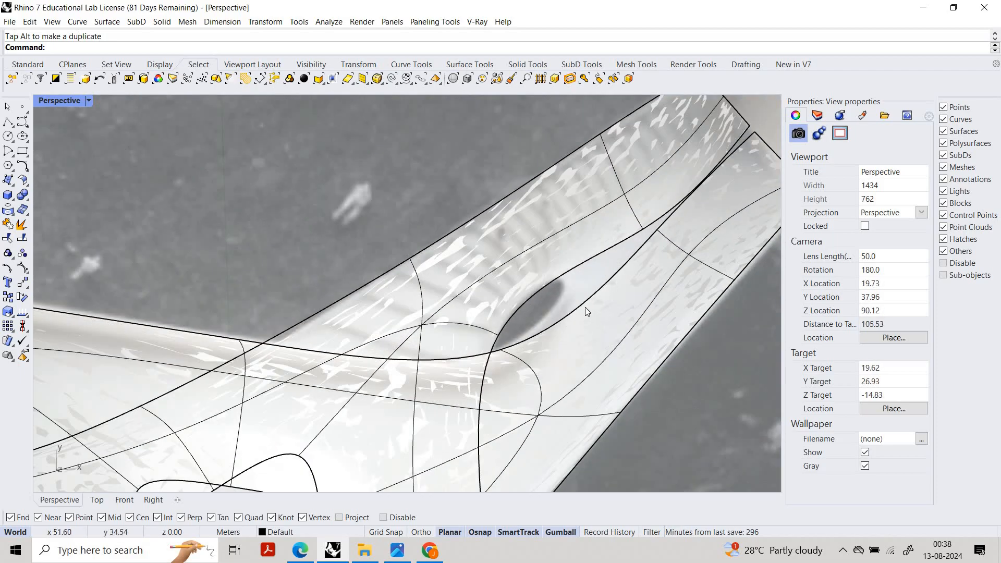
pyautogui.scroll(1, 464, 384)
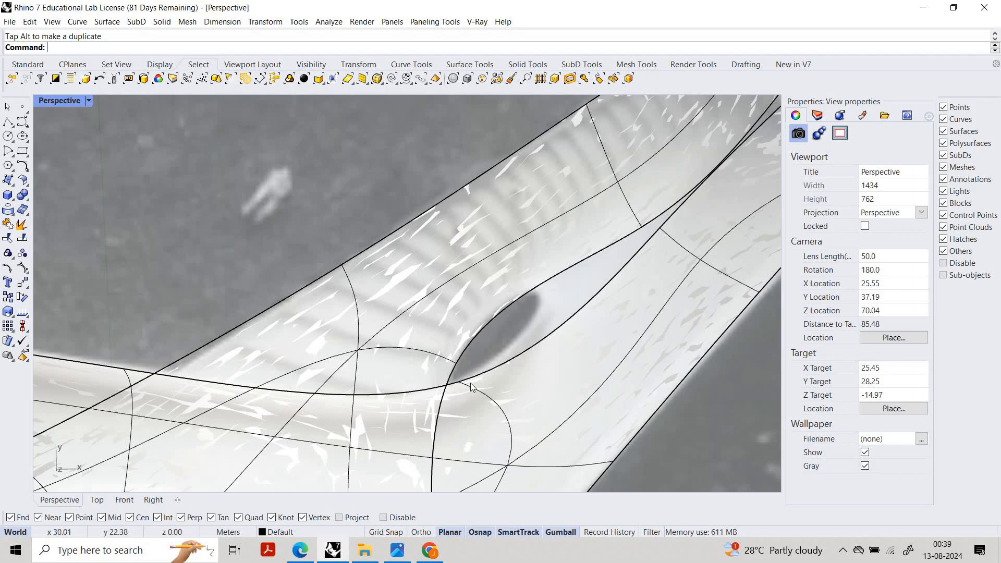
pyautogui.click(459, 383)
pyautogui.press('Escape')
pyautogui.scroll(2, 459, 384)
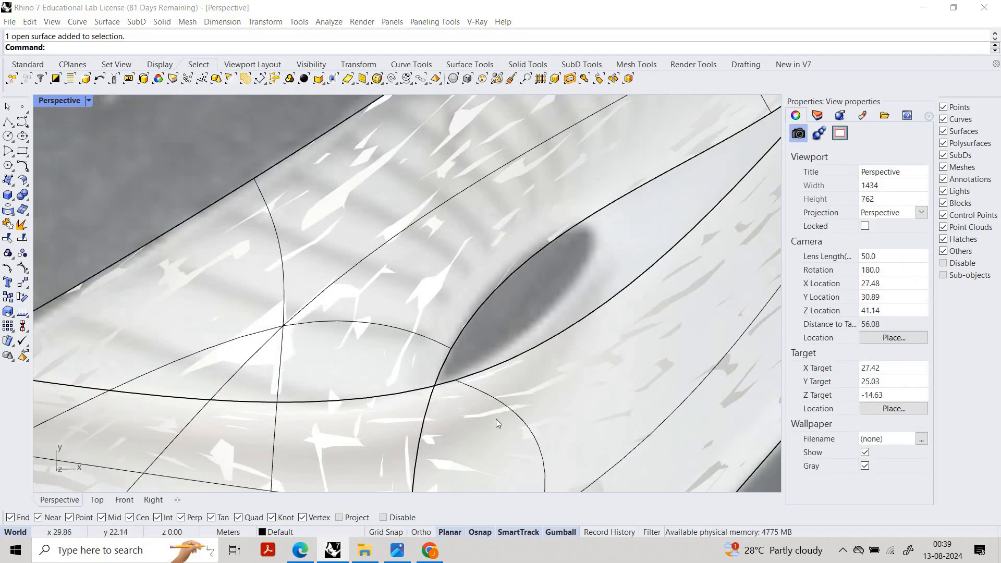
pyautogui.click(459, 384)
pyautogui.click(499, 420)
pyautogui.scroll(-3, 499, 350)
pyautogui.click(502, 349)
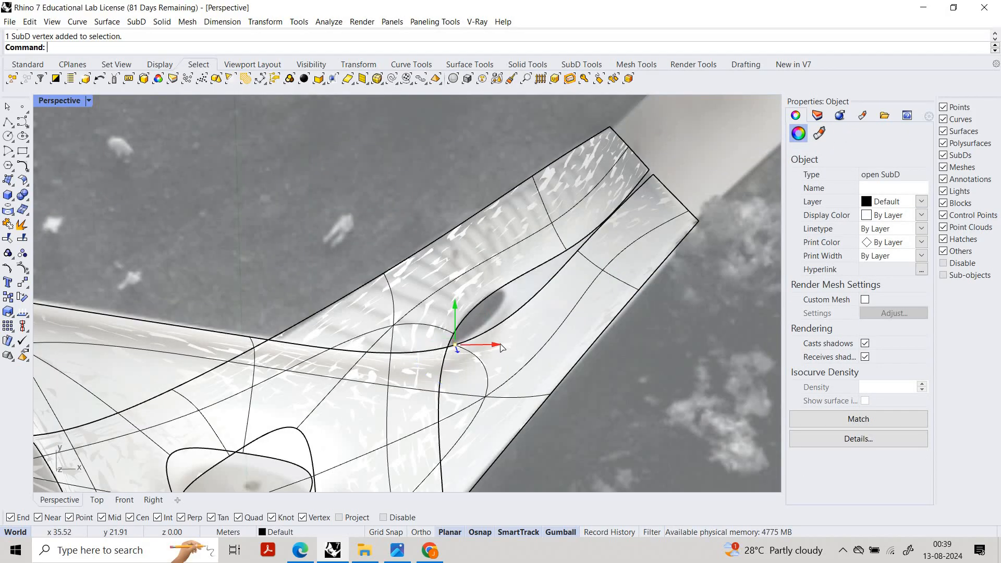
# Step: Add the lower branch's next inner edge vertex to the selection and shift both vertices slightly toward the arm's base
pyautogui.moveTo(501, 348); pyautogui.dragTo(591, 239, button='right')
pyautogui.scroll(3, 590, 238)
pyautogui.keyDown('shift'); pyautogui.click(617, 270); pyautogui.keyUp('shift')
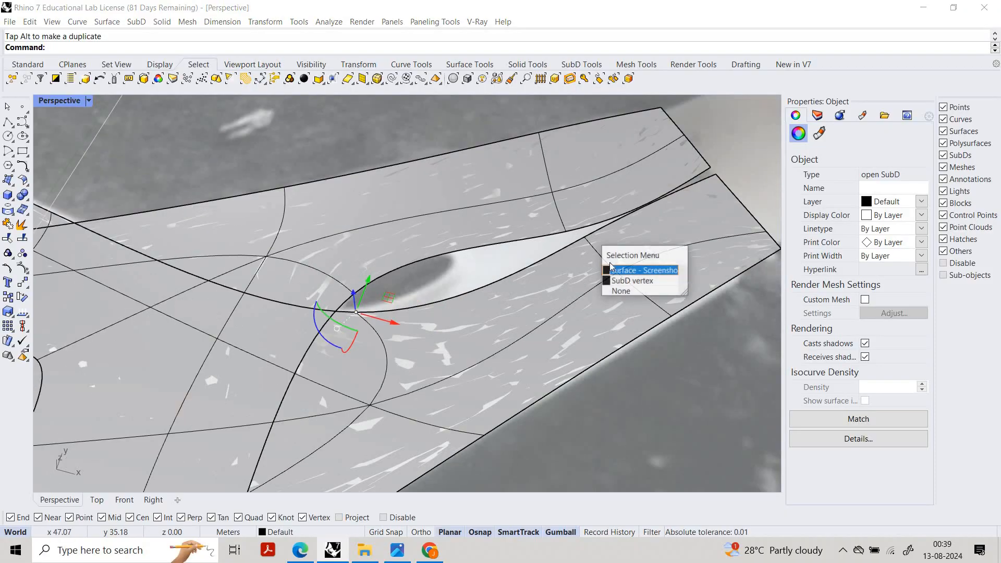
pyautogui.click(634, 279)
pyautogui.moveTo(494, 281); pyautogui.dragTo(484, 279)
pyautogui.press('Escape')
# Step: Move the lower branch's inner edge vertex at the outer end of the opening toward the upper branch
pyautogui.keyDown('ctrl'); pyautogui.keyDown('shift'); pyautogui.click(573, 234); pyautogui.keyUp('shift'); pyautogui.keyUp('ctrl')
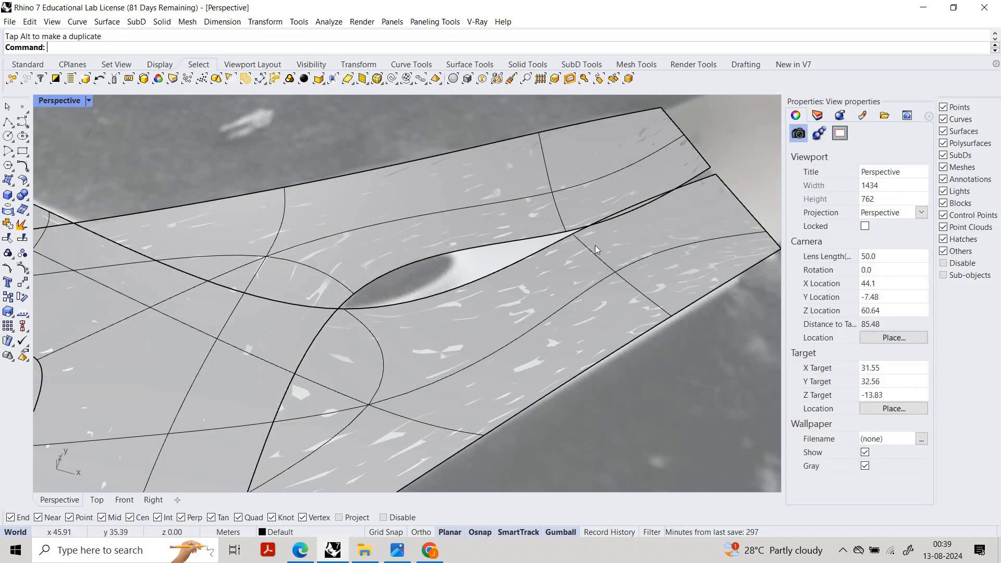
pyautogui.moveTo(611, 243); pyautogui.dragTo(573, 233)
pyautogui.moveTo(541, 204); pyautogui.dragTo(536, 214)
# Step: Slide the lower branch's inner end corner over the upper branch along the end line, and undo the last move
pyautogui.moveTo(603, 308); pyautogui.dragTo(631, 245, button='right')
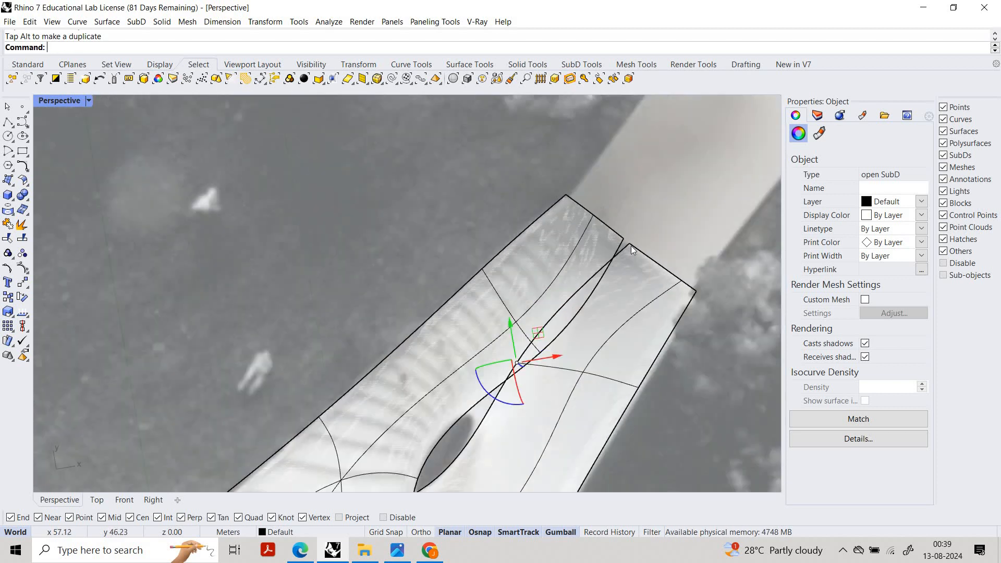
pyautogui.keyDown('ctrl'); pyautogui.keyDown('shift'); pyautogui.click(629, 243); pyautogui.keyUp('shift'); pyautogui.keyUp('ctrl')
pyautogui.press('Escape')
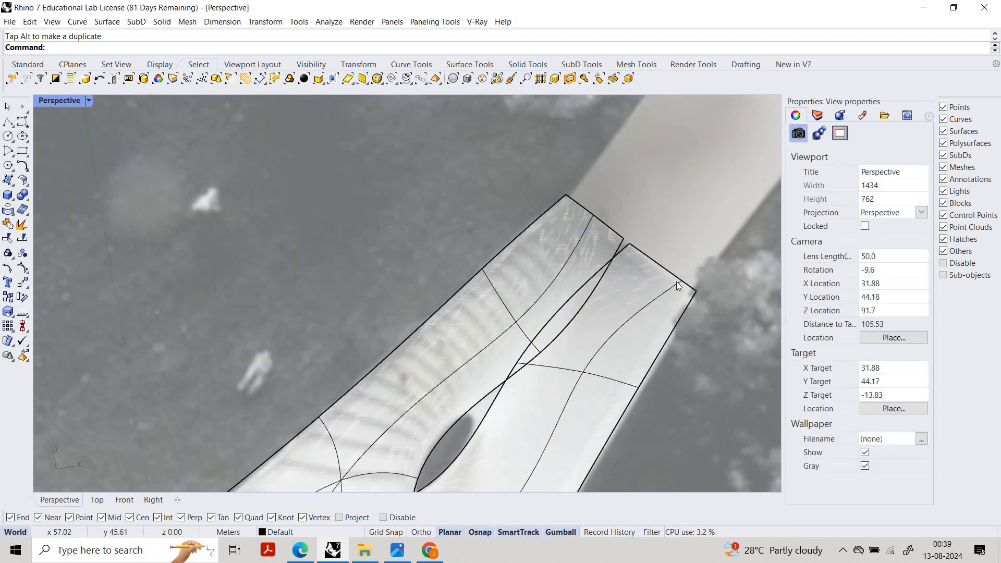
pyautogui.keyDown('ctrl'); pyautogui.keyDown('shift'); pyautogui.click(627, 241); pyautogui.keyUp('shift'); pyautogui.keyUp('ctrl')
pyautogui.click(631, 220)
pyautogui.press('Return')
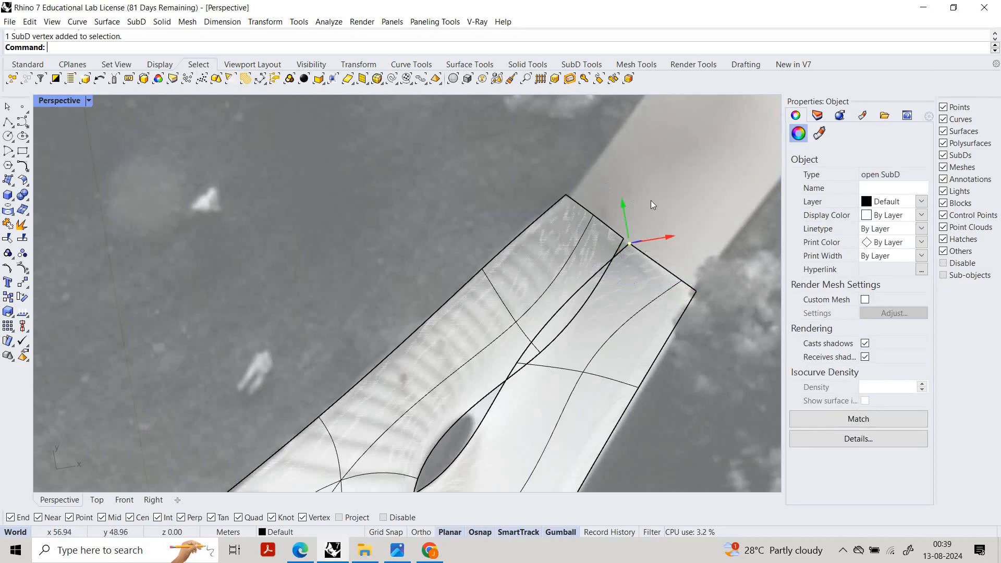
pyautogui.moveTo(629, 243); pyautogui.dragTo(637, 223)
pyautogui.moveTo(595, 180); pyautogui.dragTo(638, 235)
pyautogui.hotkey('ctrl', 'z')
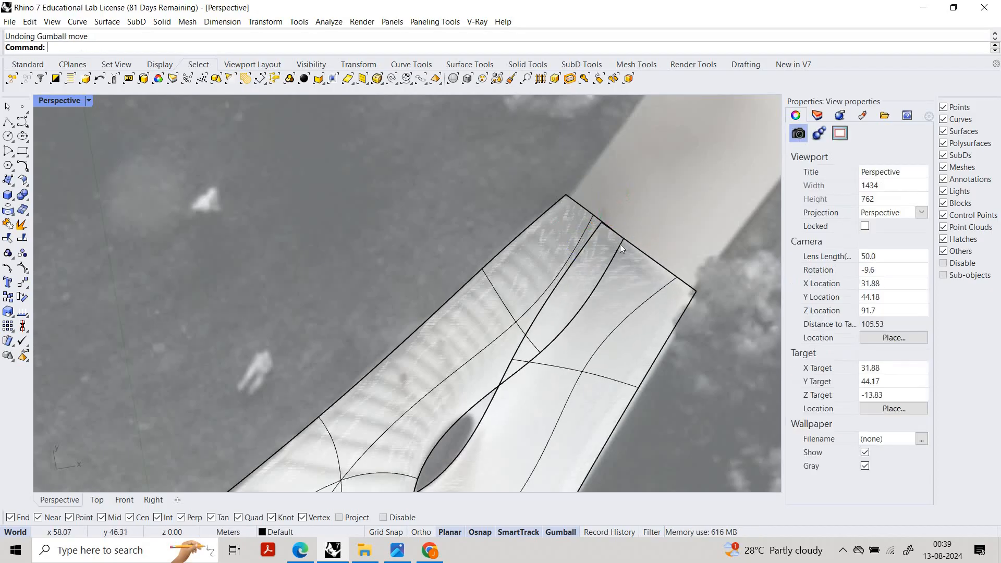
# Step: Move the lower branch's inner side edge outward so its end corner meets the upper branch's inner corner
pyautogui.scroll(-4, 596, 246)
pyautogui.scroll(3, 593, 203)
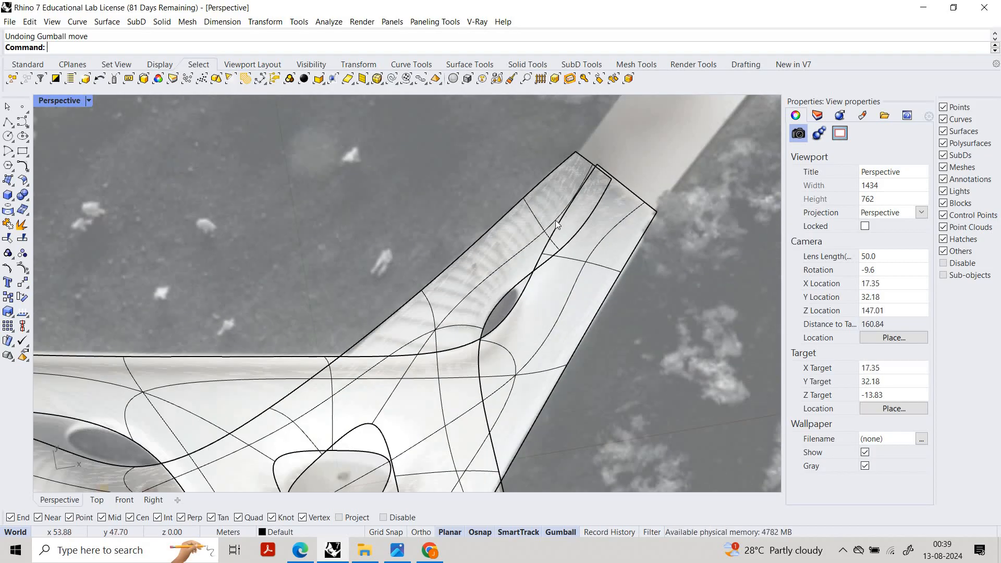
pyautogui.scroll(2, 555, 220)
pyautogui.click(599, 261)
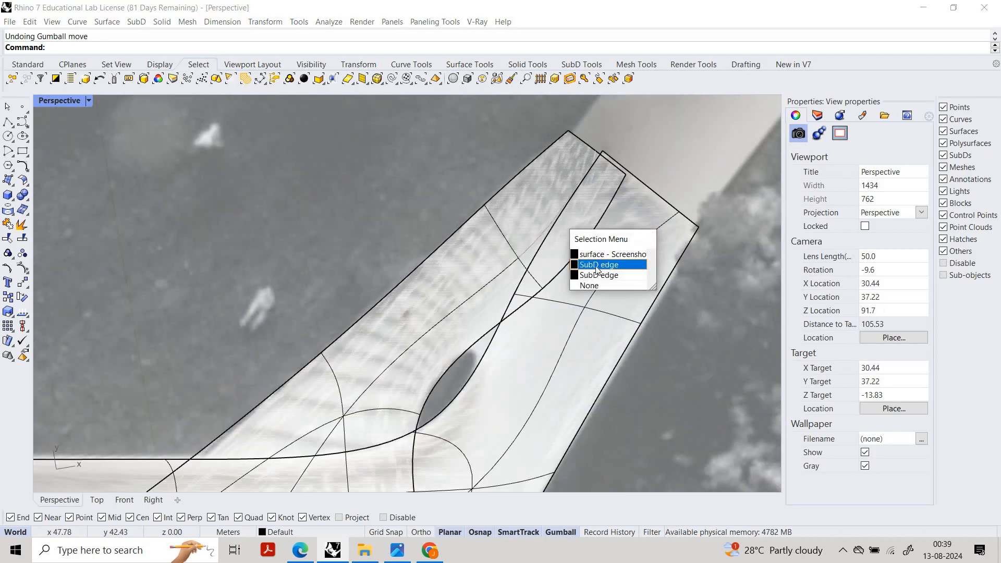
pyautogui.click(597, 265)
pyautogui.moveTo(597, 213); pyautogui.dragTo(622, 211)
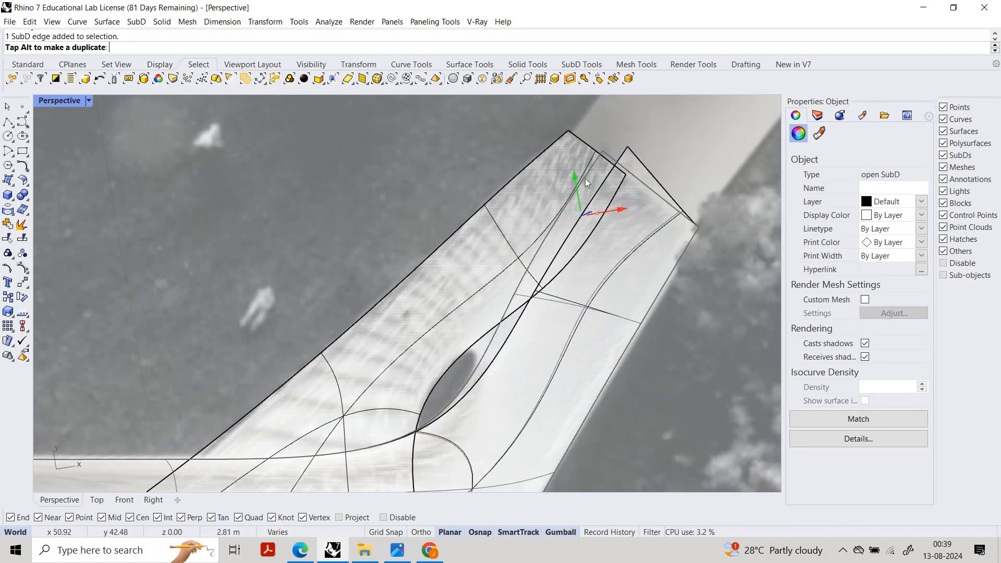
pyautogui.moveTo(575, 178); pyautogui.dragTo(509, 189)
pyautogui.click(537, 149)
pyautogui.scroll(-2, 569, 132)
pyautogui.keyDown('shift'); pyautogui.moveTo(574, 129); pyautogui.dragTo(497, 154, button='right'); pyautogui.keyUp('shift')
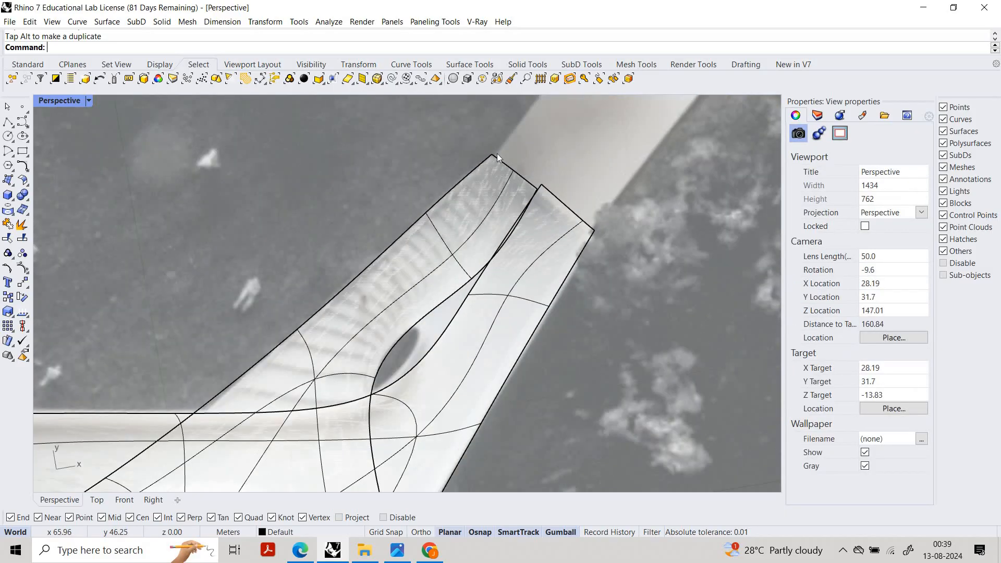
pyautogui.click(670, 261)
pyautogui.moveTo(670, 262); pyautogui.dragTo(586, 225)
pyautogui.press('Escape')
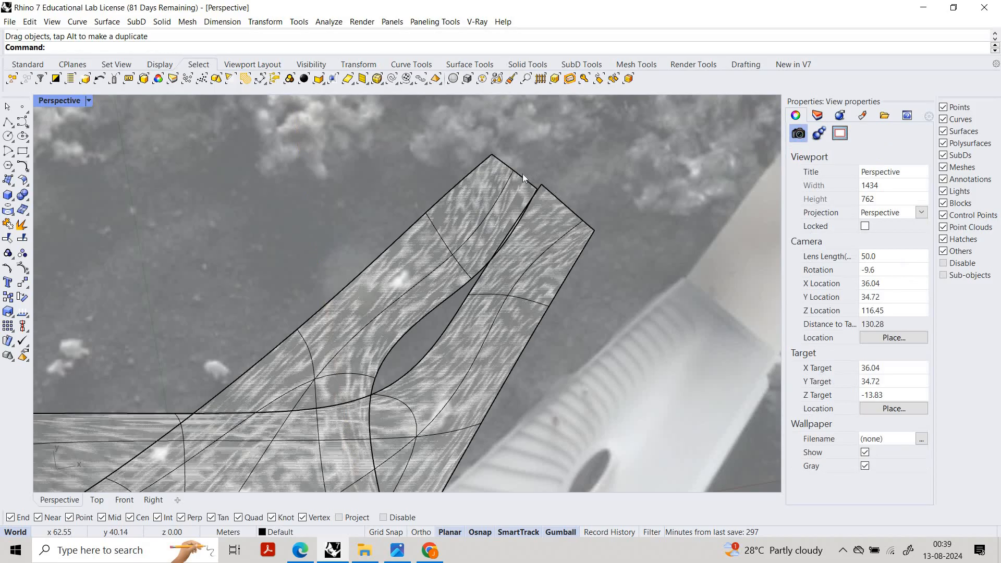
pyautogui.hotkey('ctrl', 'z')
pyautogui.press('Escape')
# Step: Align the end edges of both upper right branches to a straight line between their outermost corners, leaving the reference picture out
pyautogui.click(530, 184)
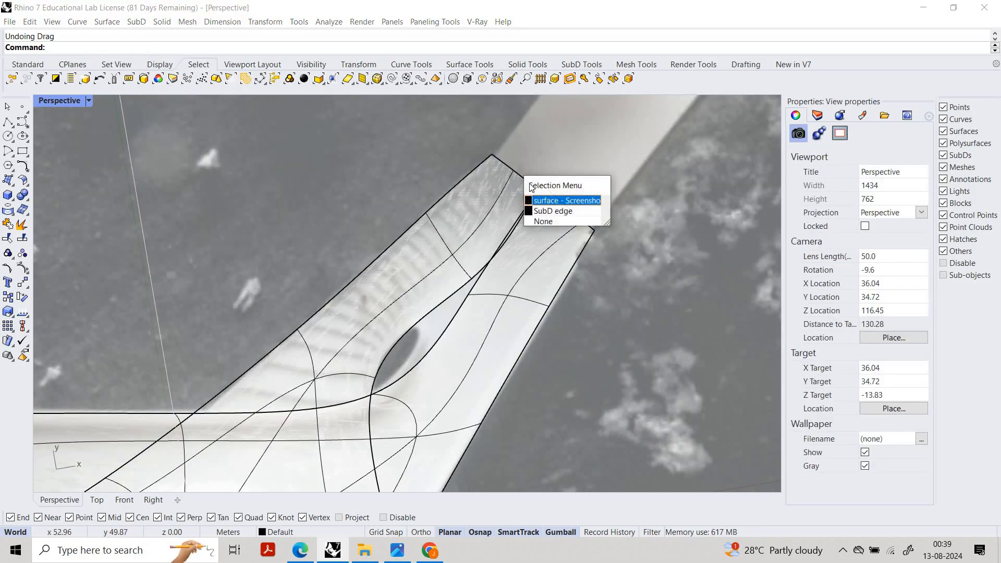
pyautogui.click(553, 211)
pyautogui.keyDown('ctrl'); pyautogui.keyDown('shift'); pyautogui.click(552, 194); pyautogui.keyUp('shift'); pyautogui.keyUp('ctrl')
pyautogui.click(578, 228)
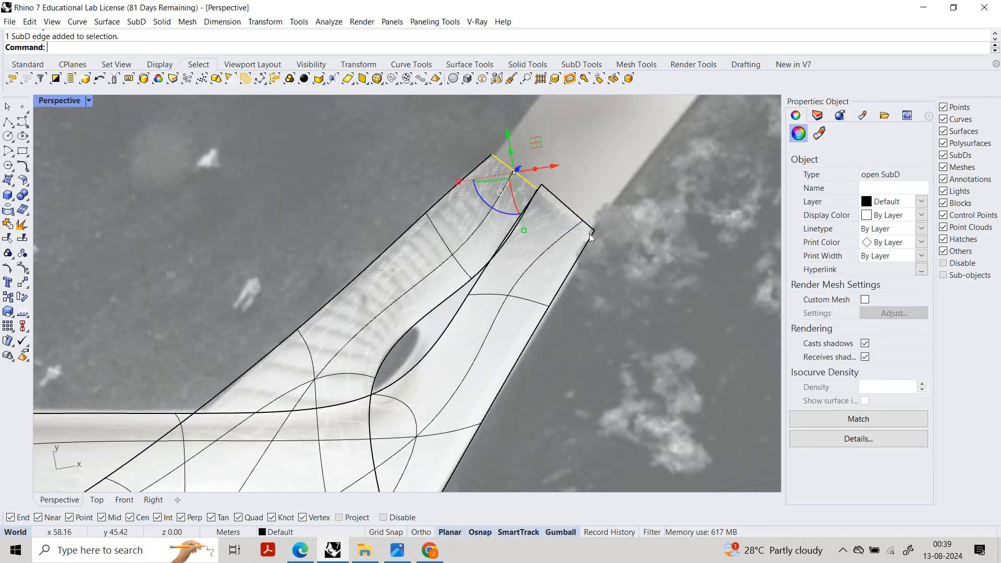
pyautogui.keyDown('ctrl'); pyautogui.keyDown('shift'); pyautogui.click(589, 234); pyautogui.keyUp('shift'); pyautogui.keyUp('ctrl')
pyautogui.click(599, 226)
pyautogui.keyDown('ctrl'); pyautogui.keyDown('shift'); pyautogui.click(618, 256); pyautogui.keyUp('shift'); pyautogui.keyUp('ctrl')
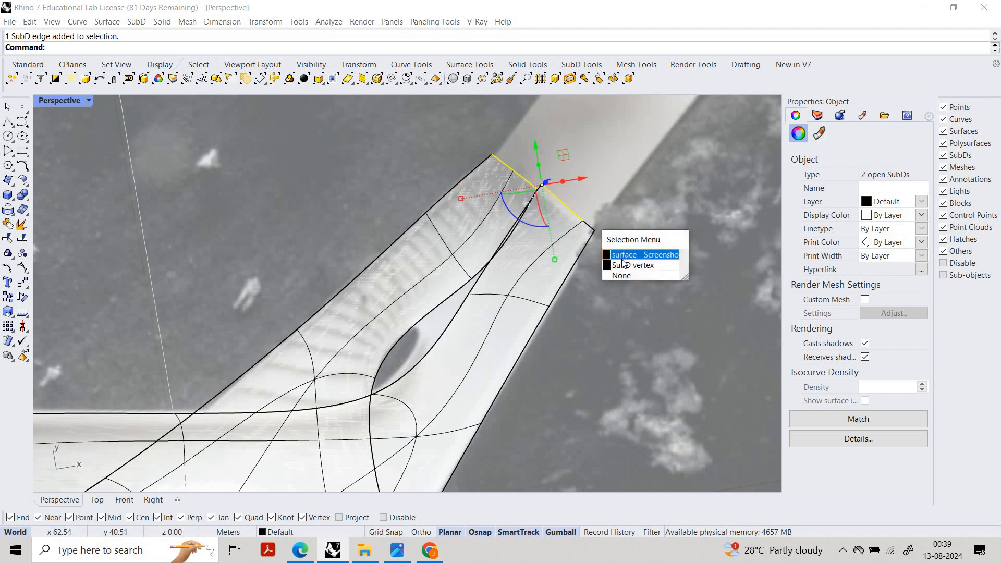
pyautogui.click(623, 255)
pyautogui.keyDown('ctrl'); pyautogui.keyDown('shift'); pyautogui.click(589, 227); pyautogui.keyUp('shift'); pyautogui.keyUp('ctrl')
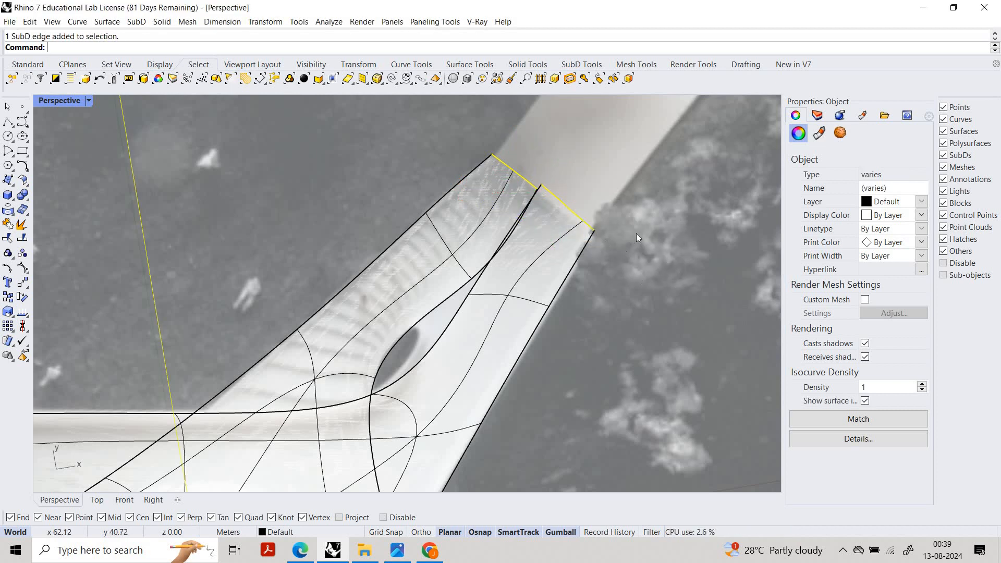
pyautogui.keyDown('ctrl'); pyautogui.click(615, 226); pyautogui.keyUp('ctrl')
pyautogui.write('Align')
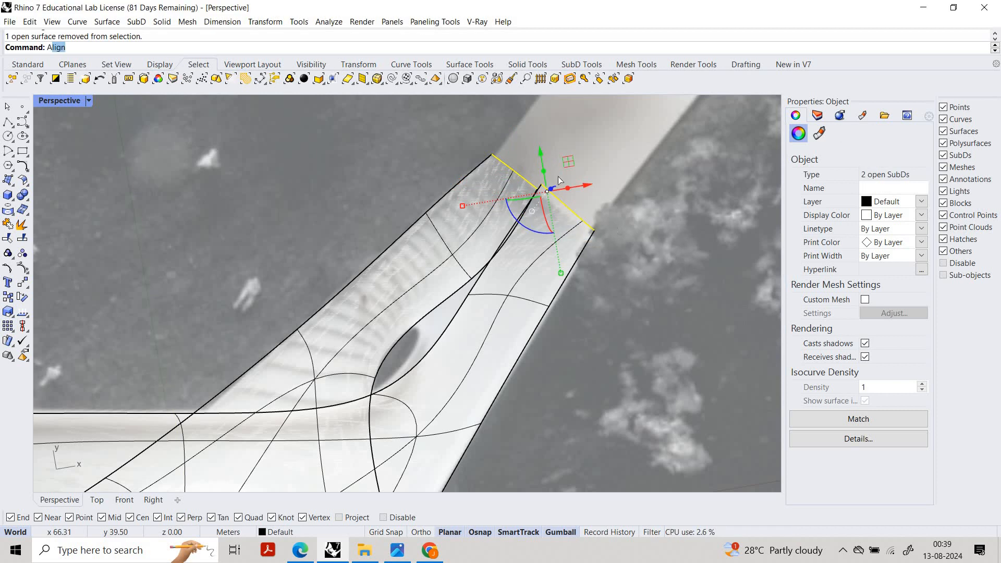
pyautogui.press('Return')
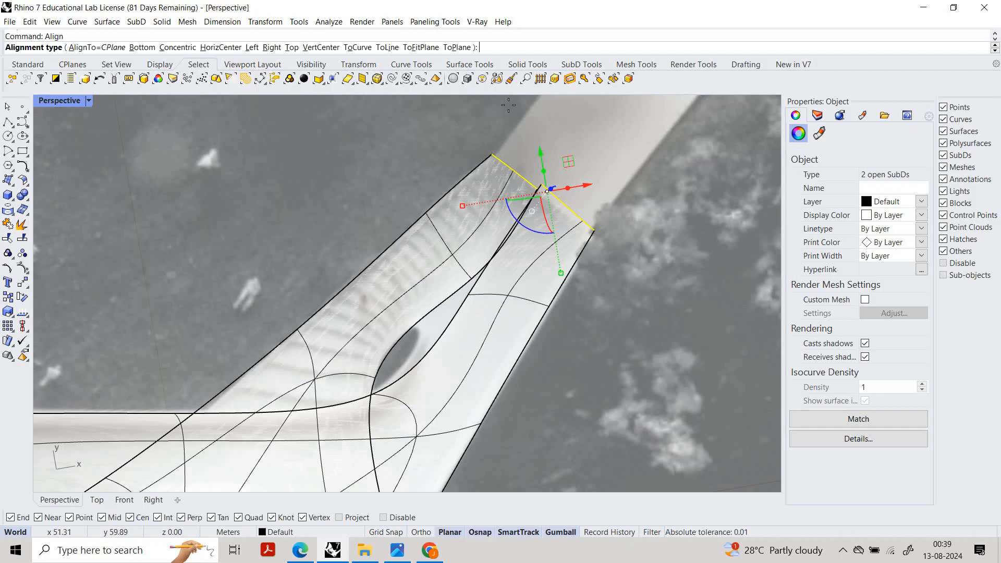
pyautogui.click(492, 154)
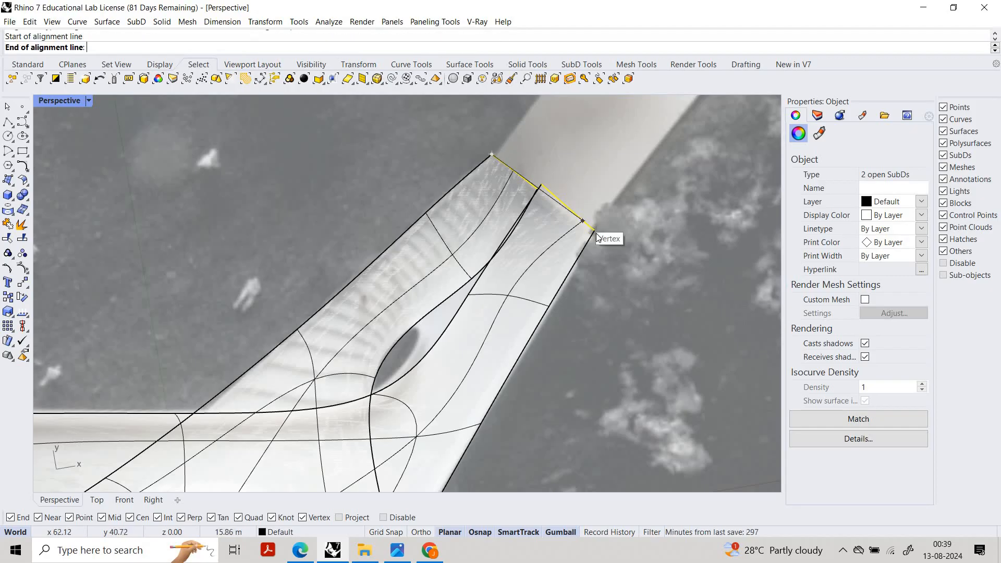
pyautogui.click(664, 220)
pyautogui.click(726, 232)
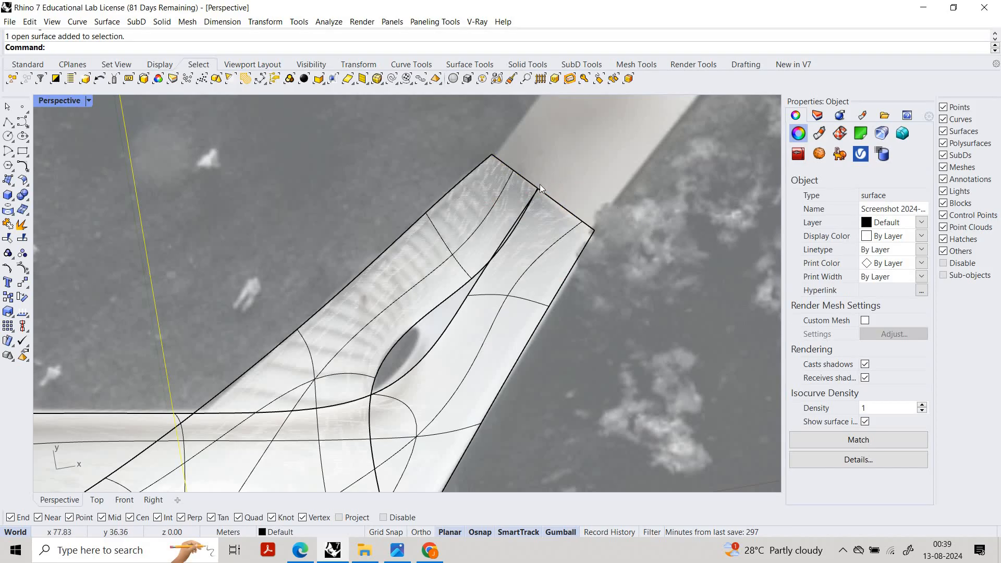
pyautogui.scroll(-5, 542, 185)
pyautogui.press('Escape')
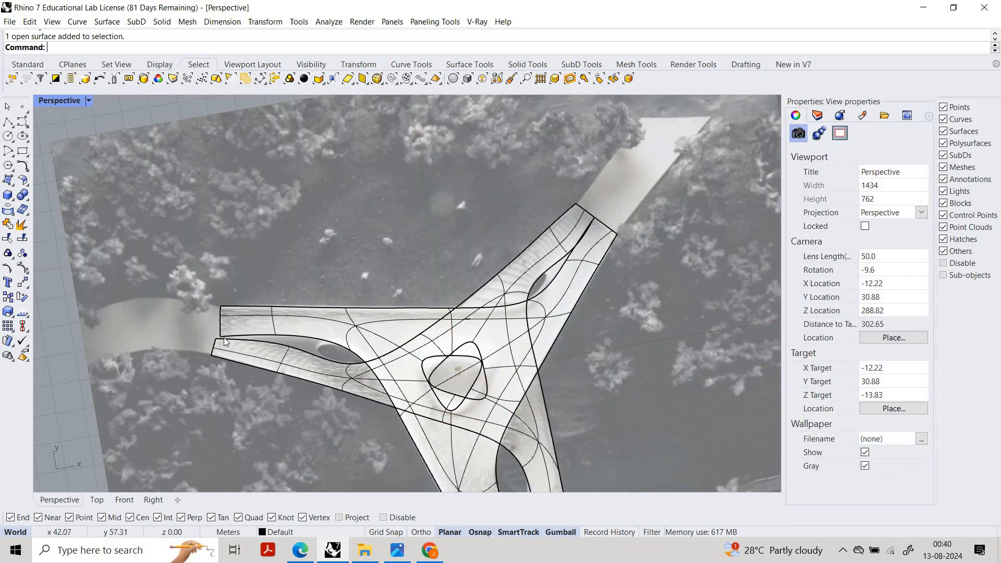
# Step: Shift the lower left branch's inner edge vertex beside the opening slightly toward the upper left branch
pyautogui.scroll(8, 224, 338)
pyautogui.scroll(-6, 242, 308)
pyautogui.scroll(2, 242, 308)
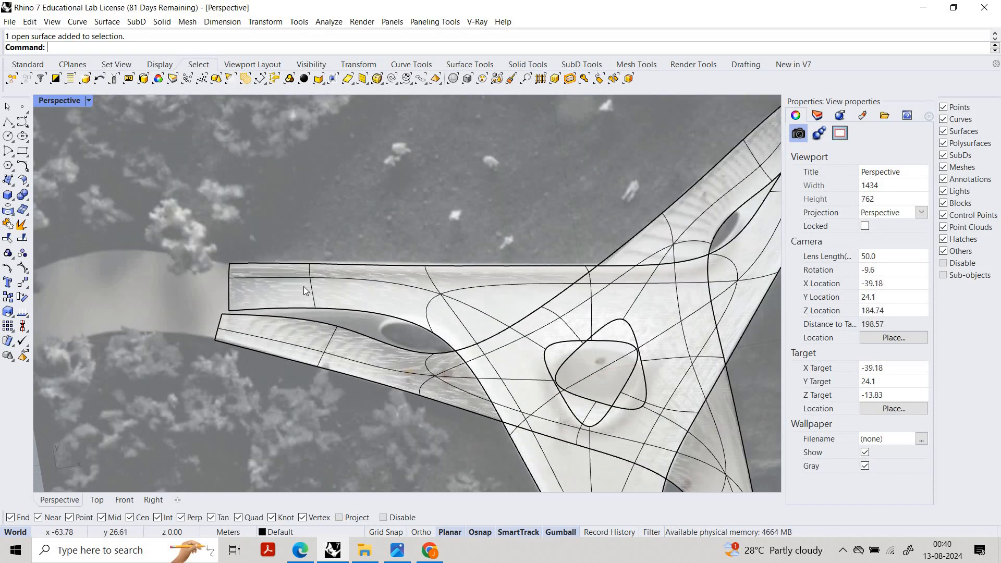
pyautogui.scroll(4, 451, 352)
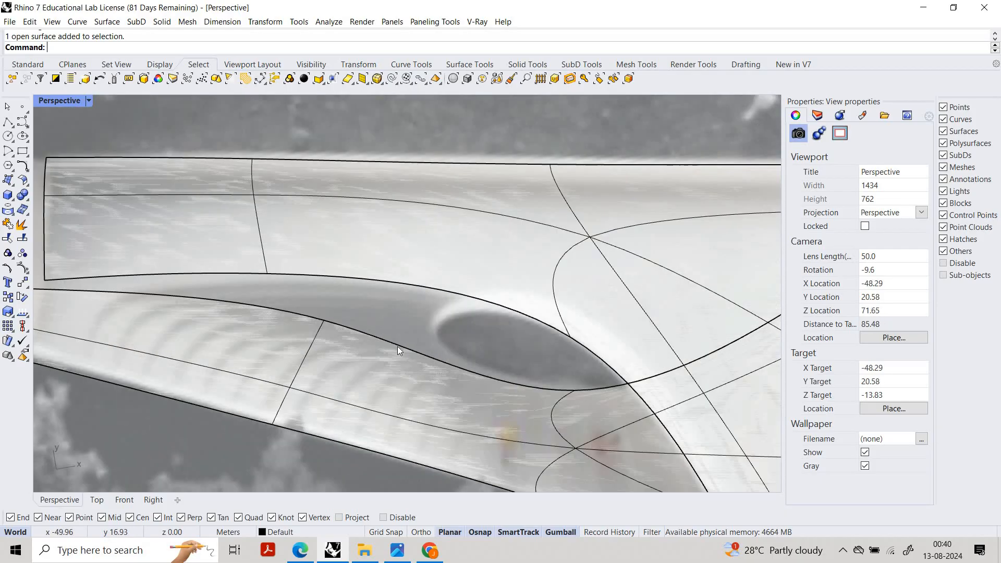
pyautogui.click(322, 321)
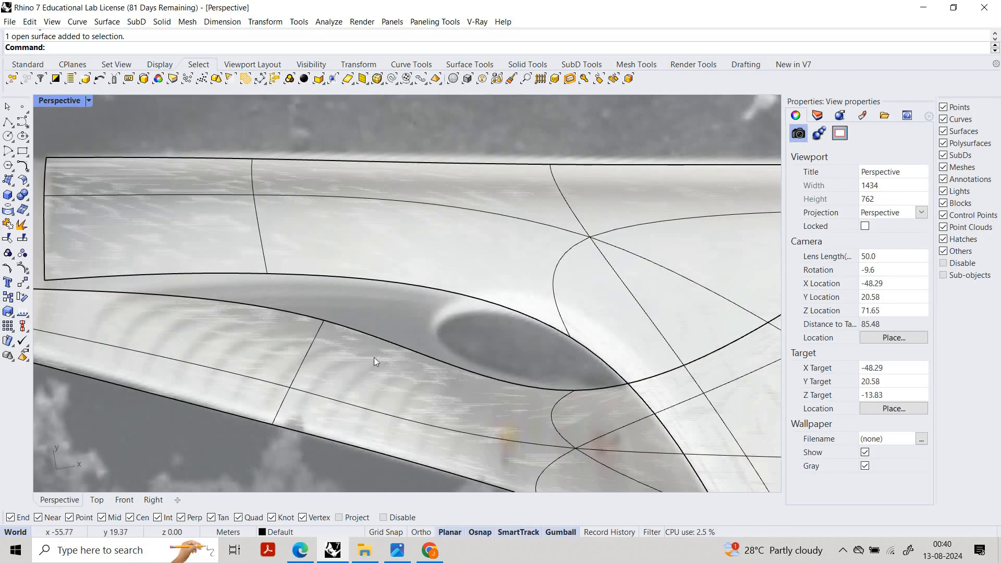
pyautogui.click(367, 363)
pyautogui.moveTo(322, 289); pyautogui.dragTo(201, 290)
pyautogui.press('Escape')
pyautogui.scroll(-6, 232, 270)
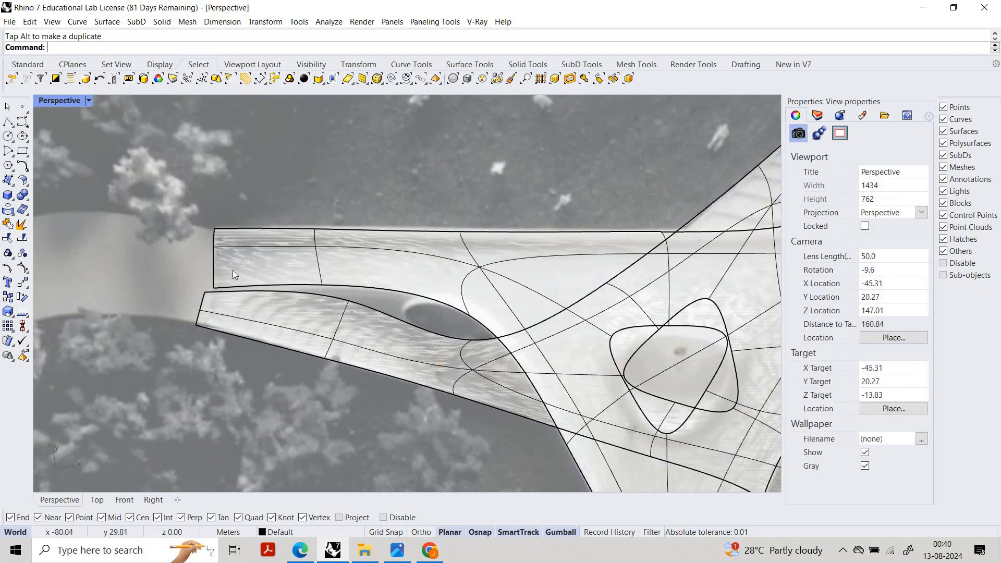
# Step: Hide the reference picture so that only the SubD surfaces remain in view
pyautogui.scroll(6, 233, 270)
pyautogui.click(231, 206)
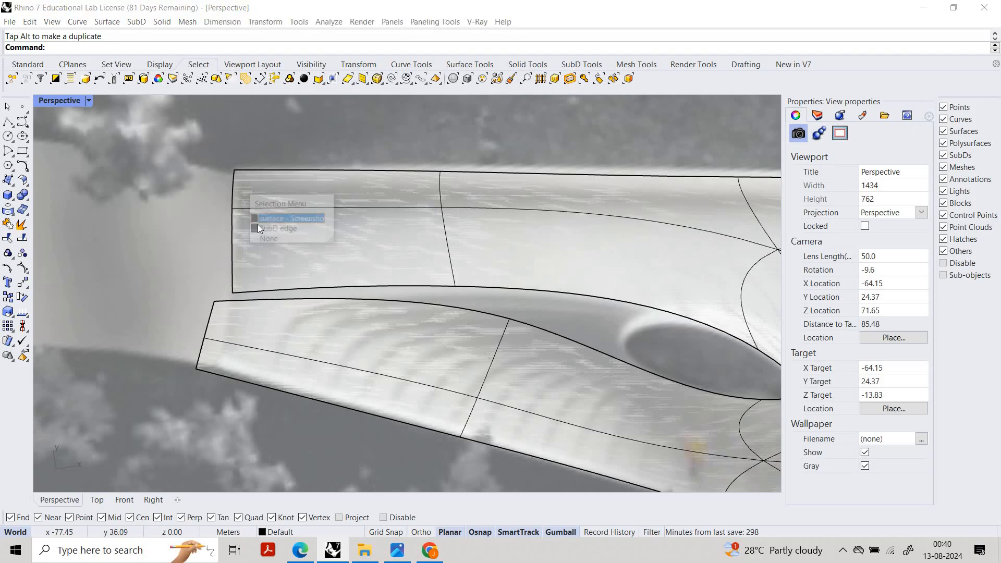
pyautogui.click(258, 225)
pyautogui.click(308, 248)
pyautogui.scroll(-5, 243, 221)
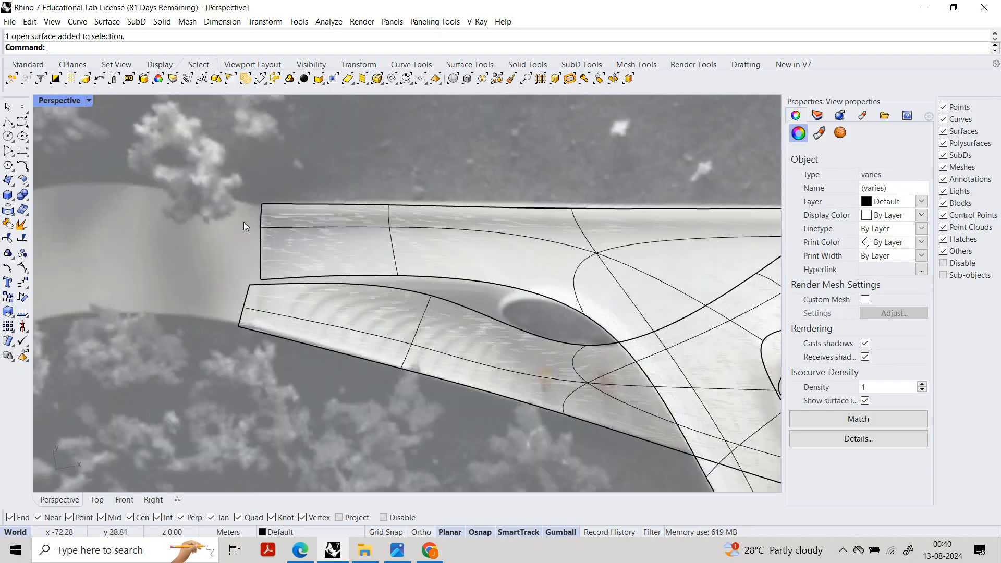
pyautogui.click(215, 225)
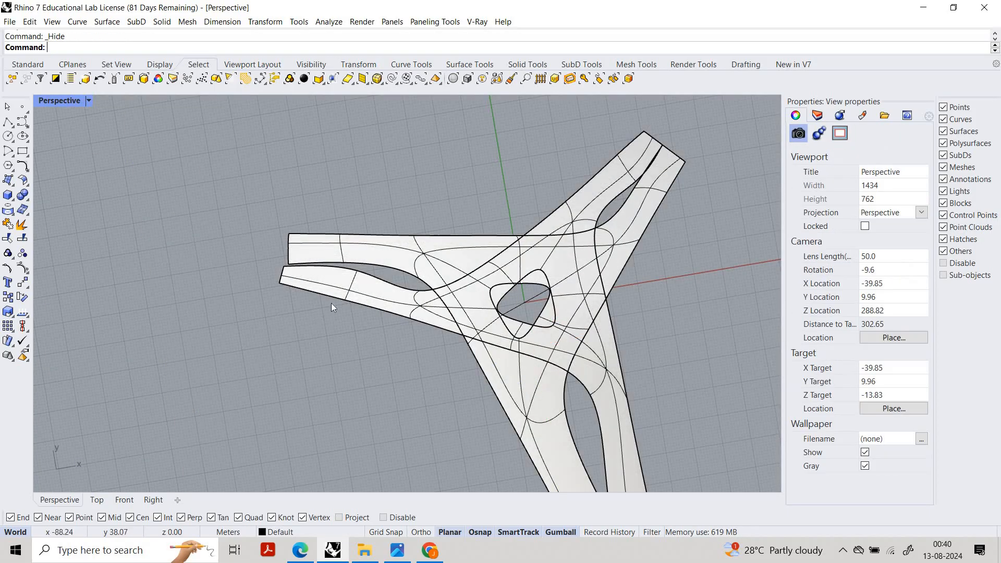
# Step: Align the end edges of both left branches to a straight line between their outermost corners
pyautogui.keyDown('ctrl'); pyautogui.keyDown('shift'); pyautogui.moveTo(238, 171); pyautogui.dragTo(362, 350); pyautogui.keyUp('shift'); pyautogui.keyUp('ctrl')
pyautogui.press('Escape')
pyautogui.keyDown('ctrl'); pyautogui.keyDown('shift'); pyautogui.moveTo(268, 208); pyautogui.dragTo(296, 292); pyautogui.keyUp('shift'); pyautogui.keyUp('ctrl')
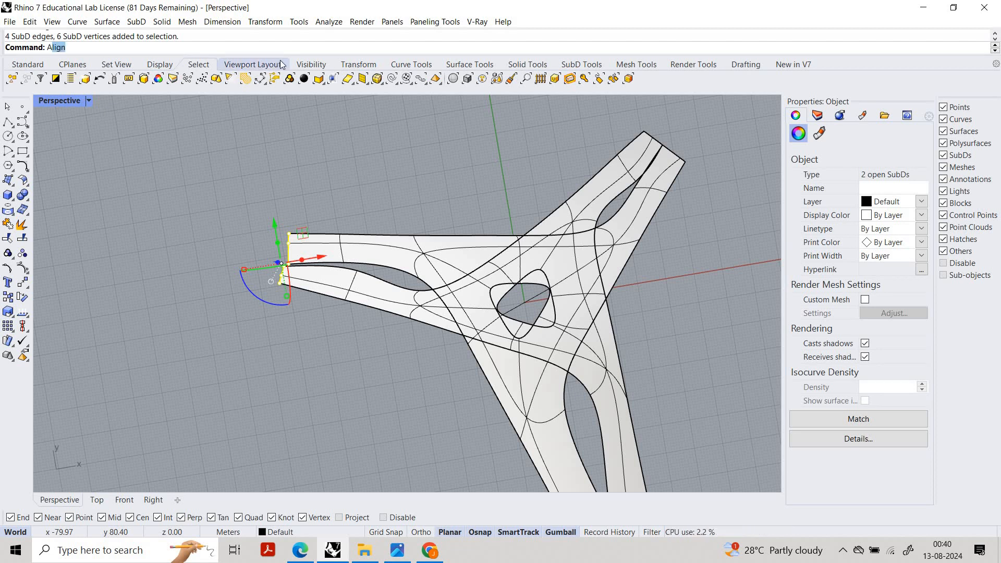
pyautogui.press('Return')
pyautogui.click(383, 36)
pyautogui.scroll(5, 253, 309)
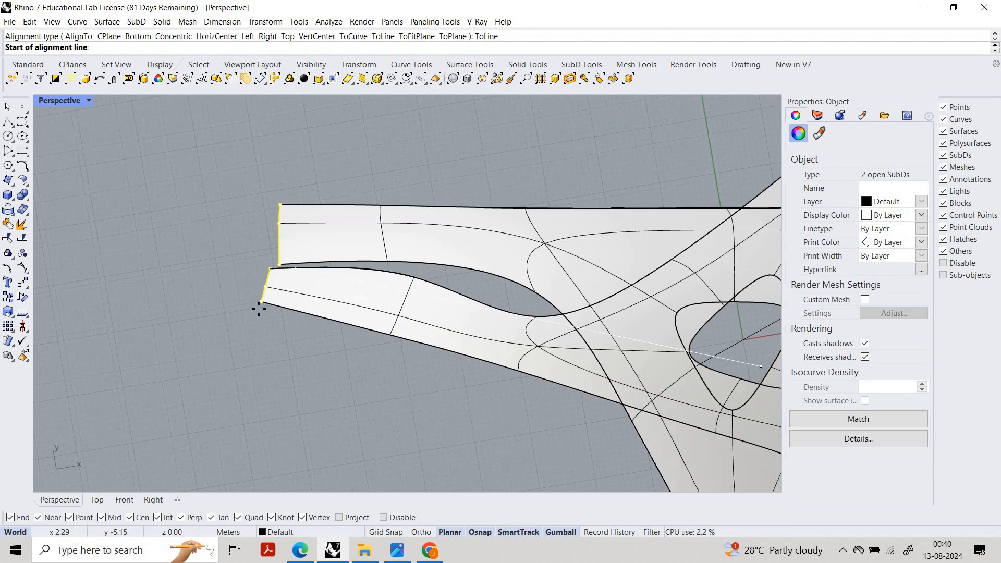
pyautogui.click(266, 311)
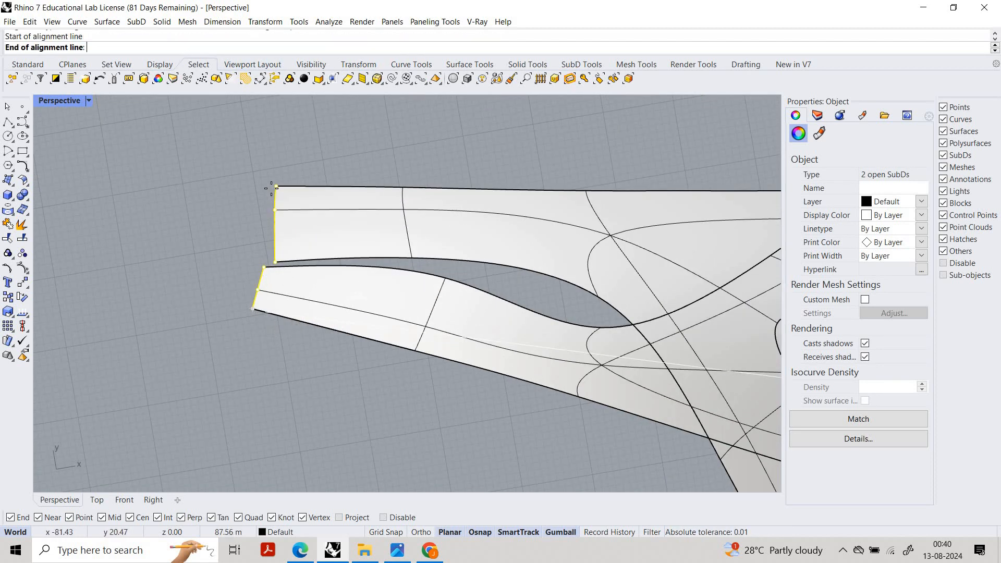
pyautogui.click(277, 189)
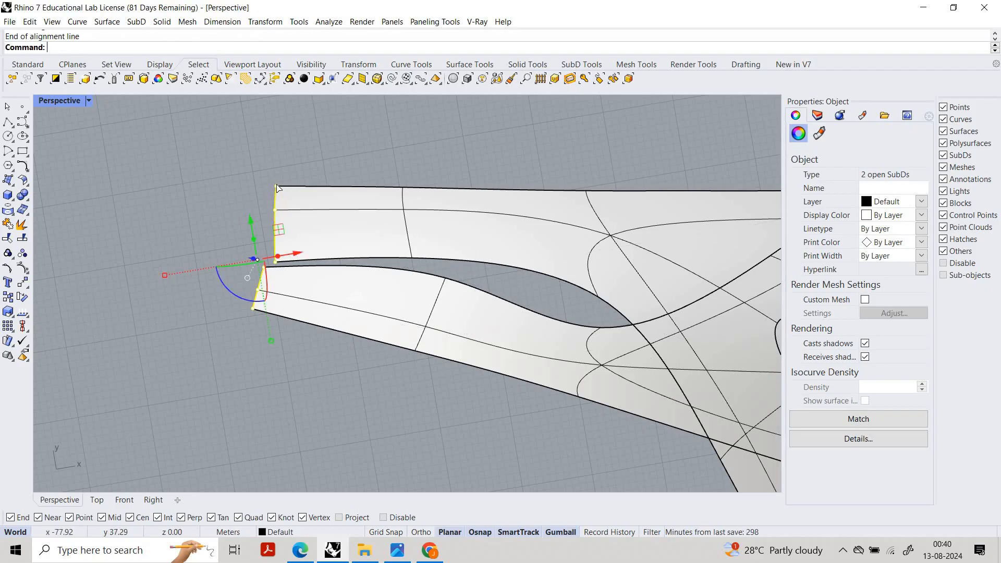
pyautogui.press('Return')
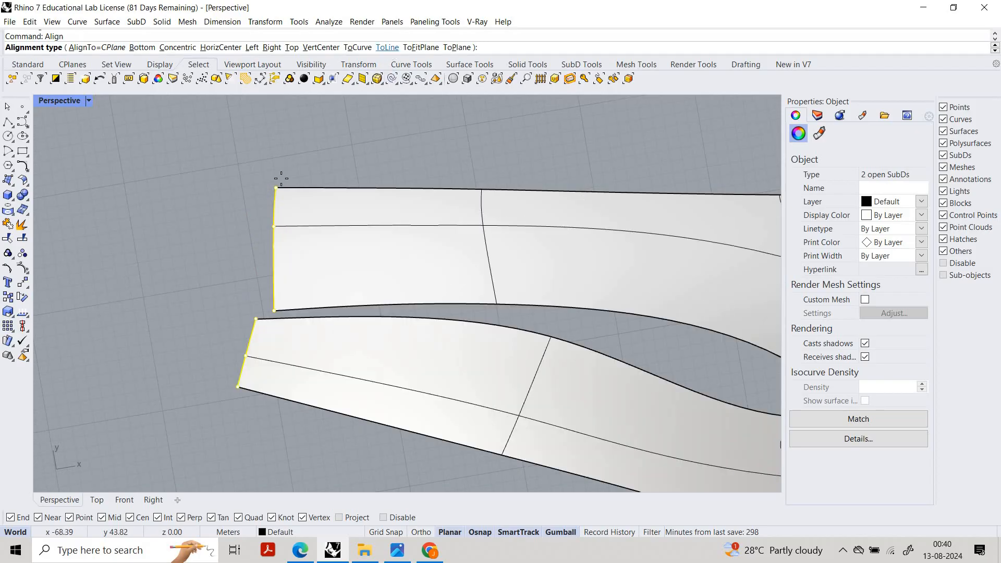
pyautogui.click(277, 189)
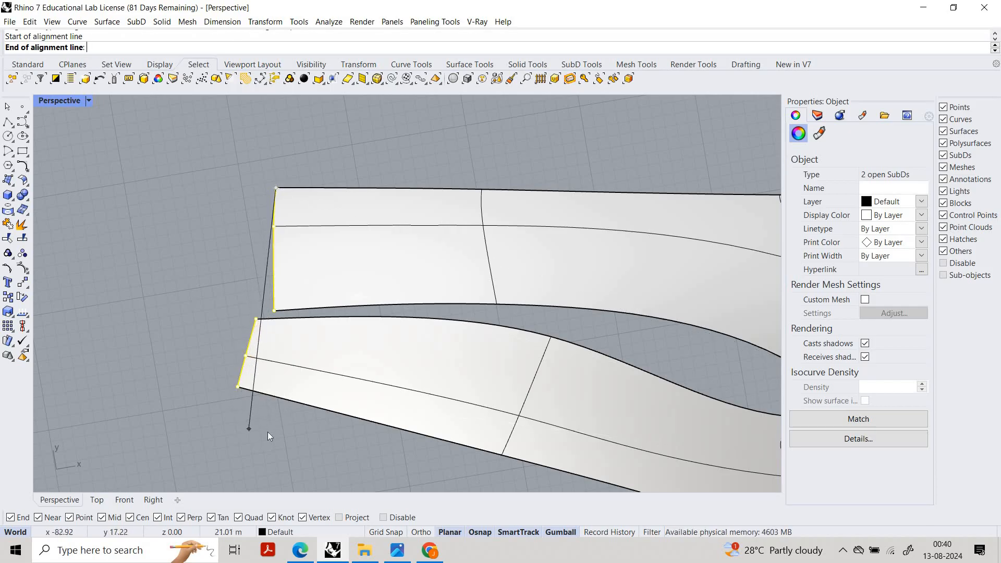
pyautogui.click(264, 314)
pyautogui.click(200, 216)
# Step: Examine the overlapping branch ends of the long lower arm and compare them with the rendered reference image
pyautogui.scroll(-18, 200, 215)
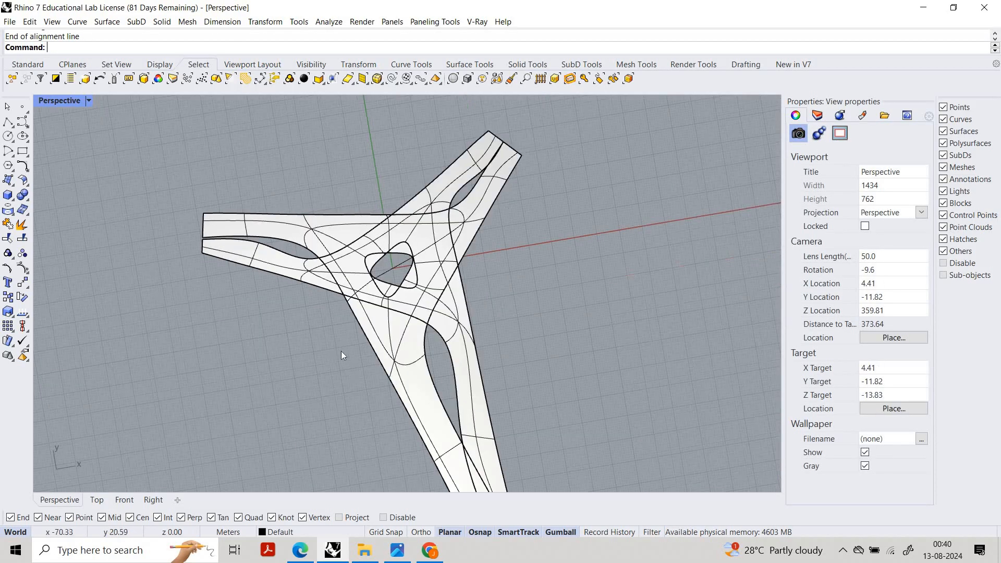
pyautogui.moveTo(341, 352); pyautogui.dragTo(370, 318, button='right')
pyautogui.scroll(-6, 370, 318)
pyautogui.scroll(6, 361, 351)
pyautogui.scroll(8, 402, 326)
pyautogui.scroll(-8, 473, 378)
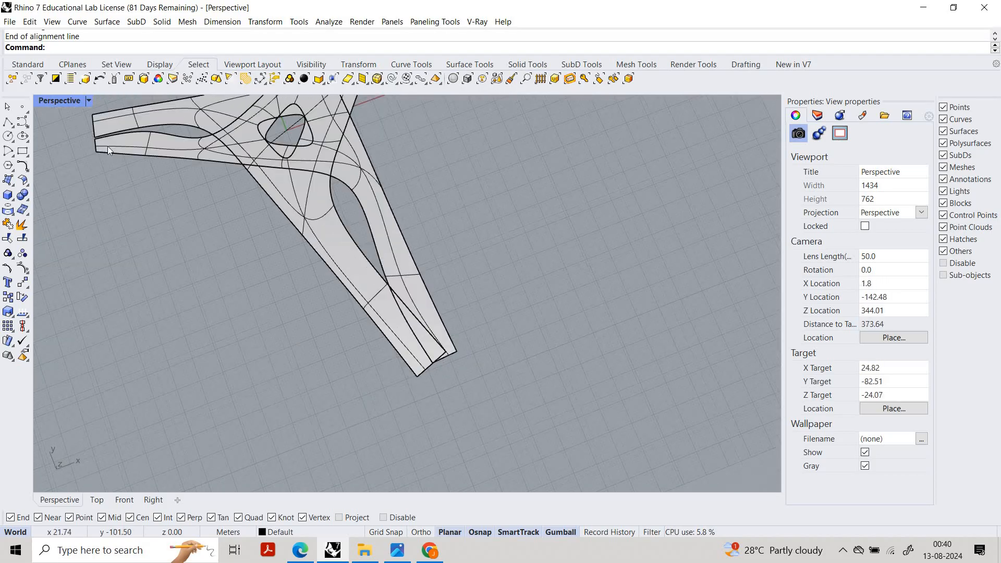
pyautogui.scroll(8, 107, 141)
pyautogui.scroll(-6, 130, 167)
pyautogui.scroll(-4, 451, 368)
pyautogui.moveTo(417, 333); pyautogui.dragTo(383, 323, button='right')
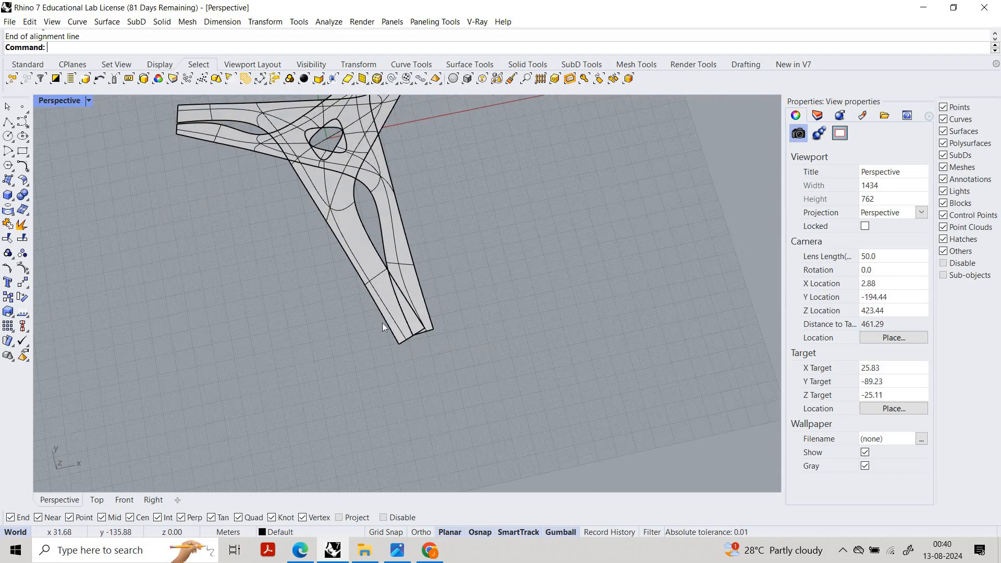
pyautogui.scroll(4, 379, 332)
pyautogui.scroll(5, 409, 367)
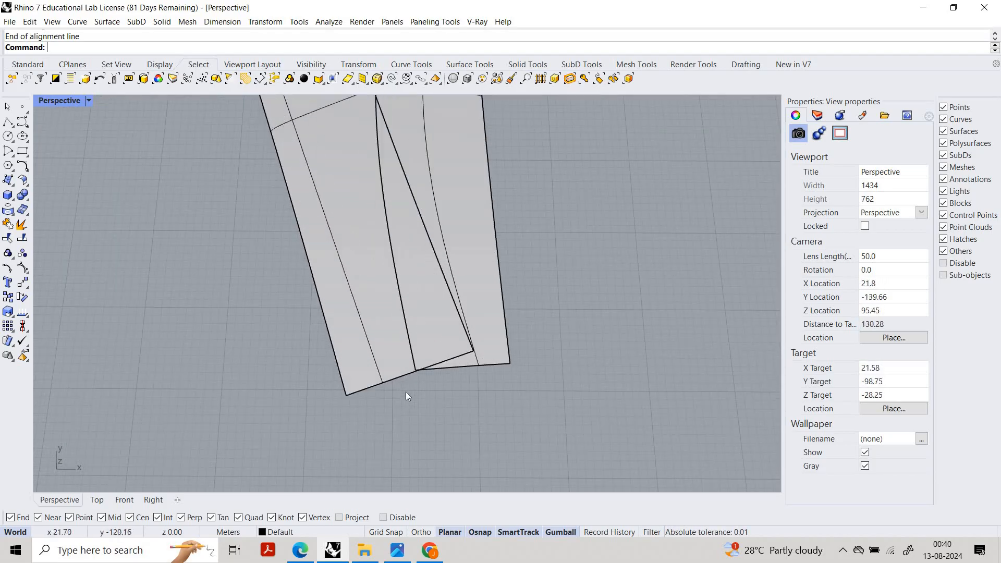
pyautogui.click(405, 555)
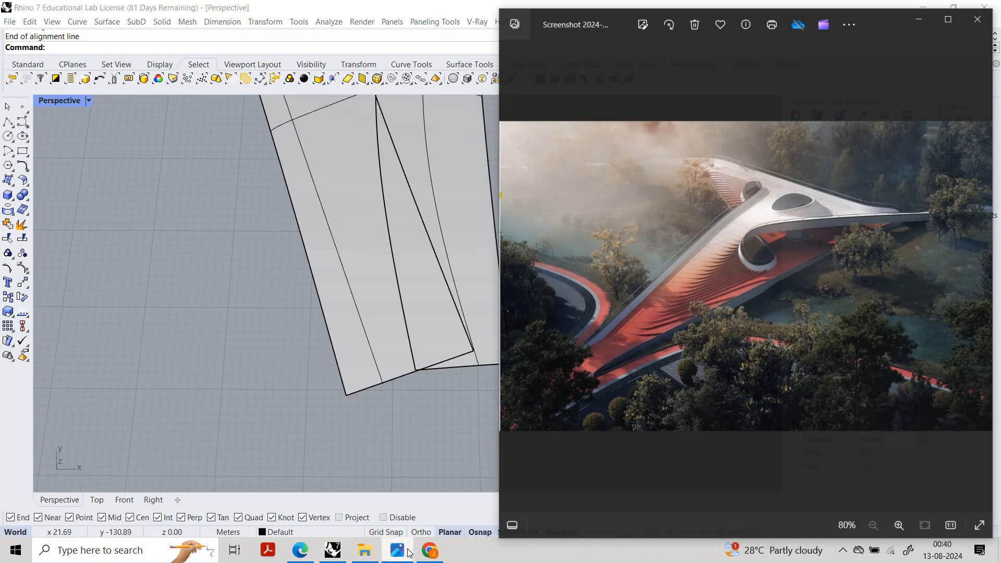
pyautogui.click(400, 552)
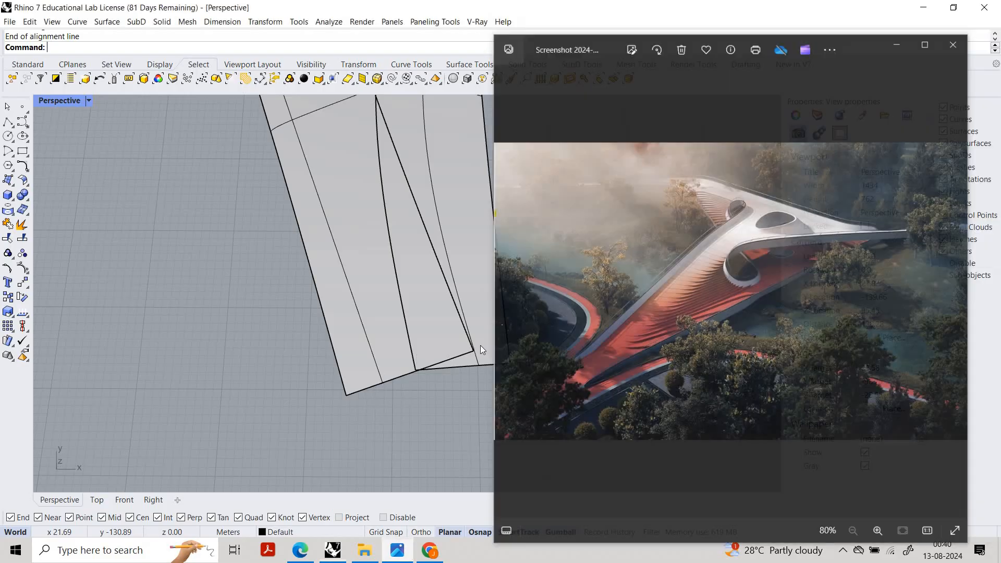
# Step: Align the end edges of both long lower arm branches to one straight line starting at the right branch's outer corner
pyautogui.scroll(-8, 452, 355)
pyautogui.moveTo(446, 358); pyautogui.dragTo(423, 368, button='right')
pyautogui.scroll(3, 442, 374)
pyautogui.scroll(2, 423, 368)
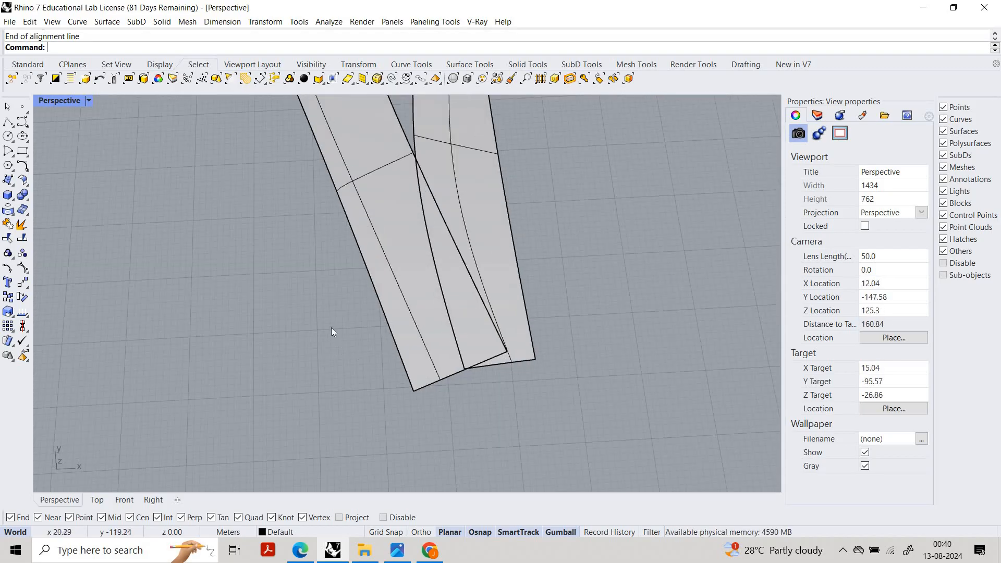
pyautogui.keyDown('ctrl'); pyautogui.keyDown('shift'); pyautogui.moveTo(332, 337); pyautogui.dragTo(628, 446); pyautogui.keyUp('shift'); pyautogui.keyUp('ctrl')
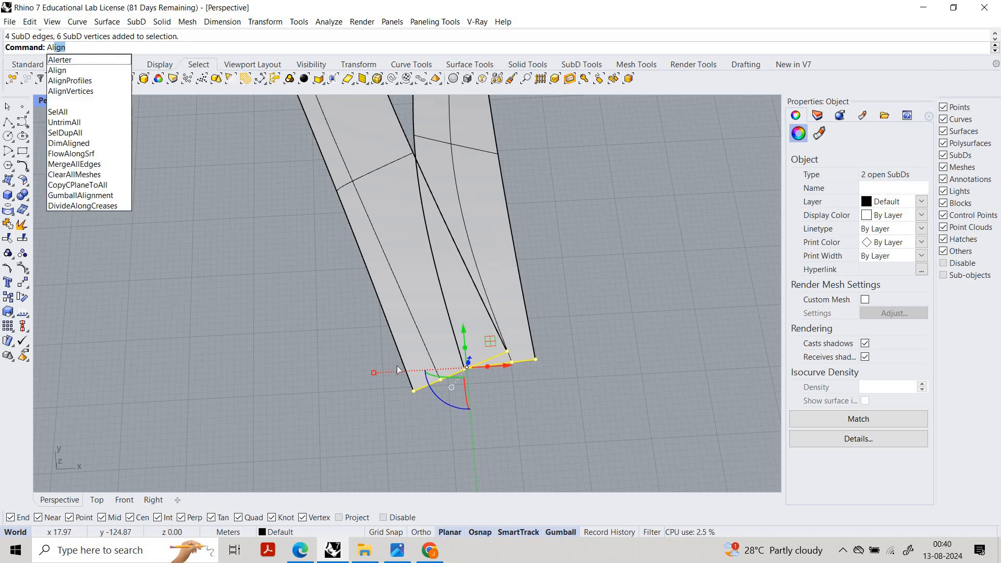
pyautogui.press('Return')
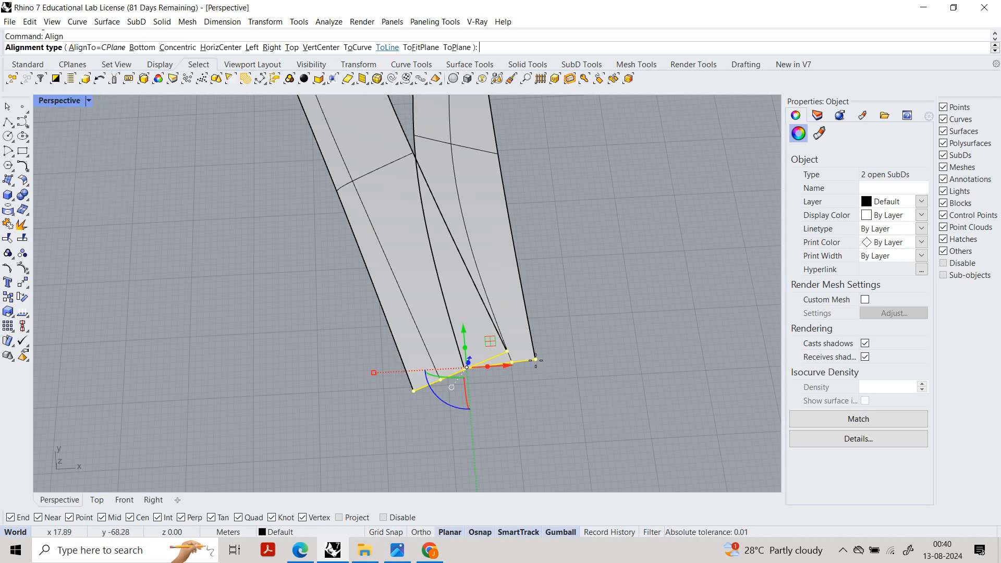
pyautogui.click(388, 47)
pyautogui.click(535, 359)
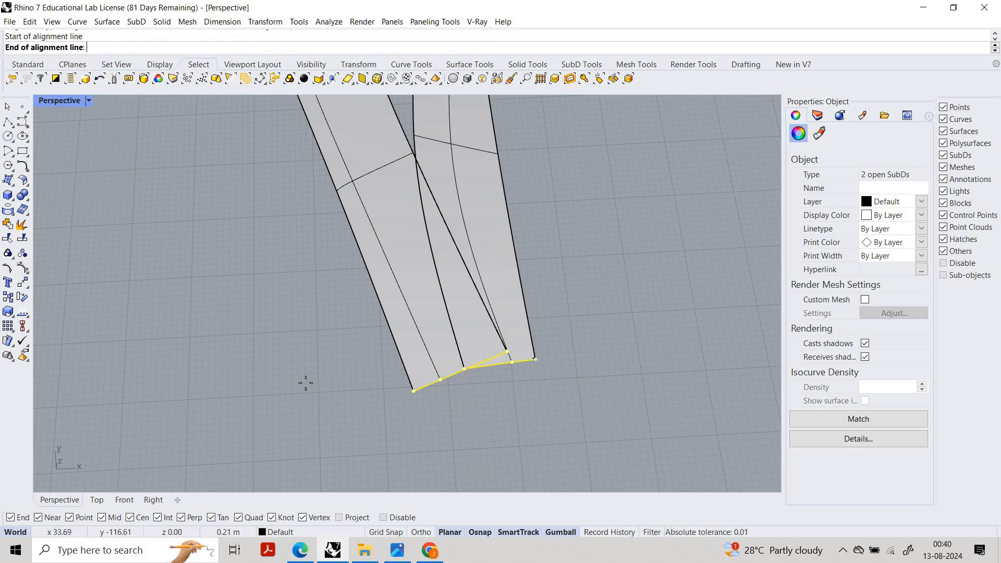
pyautogui.click(520, 383)
pyautogui.press('Escape')
pyautogui.moveTo(512, 386); pyautogui.dragTo(503, 427, button='right')
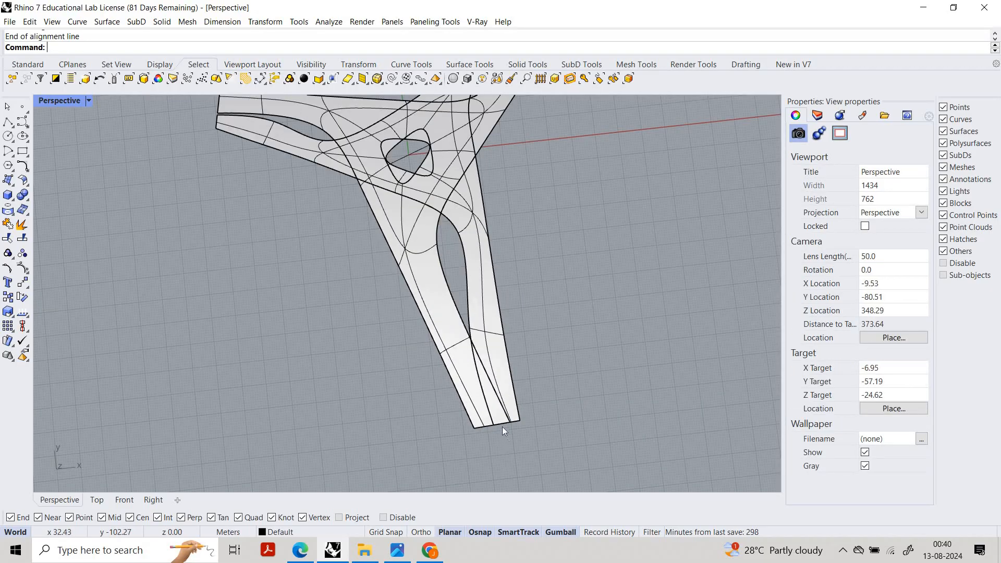
# Step: Move the left branch's inner end corner vertex back along the end line to reduce its overlap with the right branch
pyautogui.scroll(5, 502, 427)
pyautogui.click(523, 439)
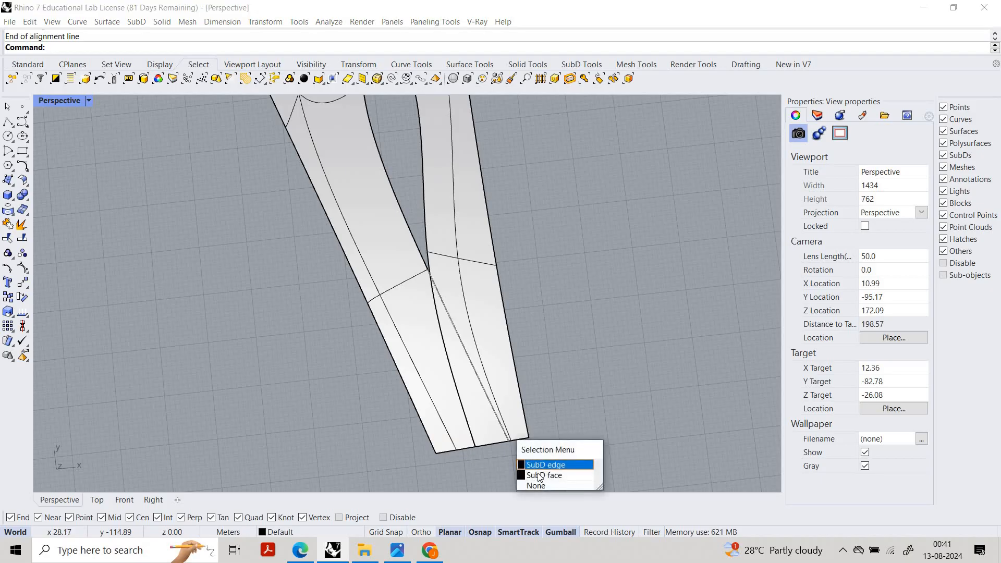
pyautogui.scroll(5, 510, 440)
pyautogui.click(519, 442)
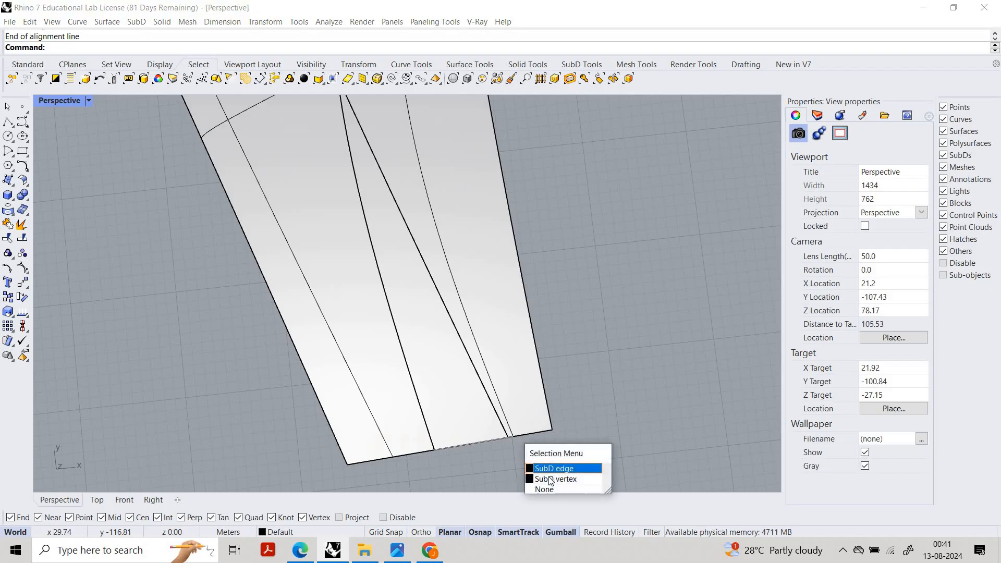
pyautogui.click(556, 479)
pyautogui.moveTo(513, 440); pyautogui.dragTo(462, 446)
pyautogui.click(453, 474)
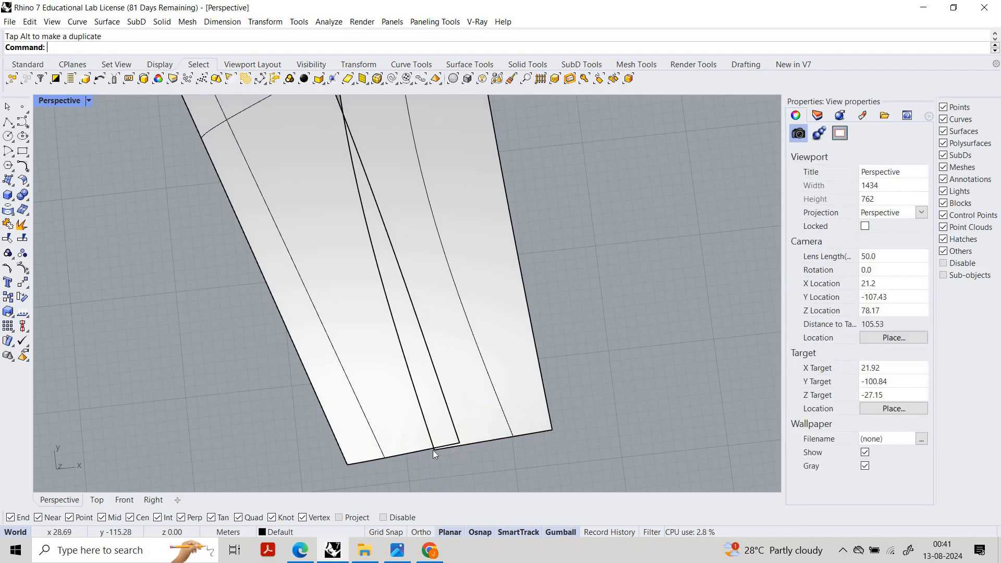
# Step: Move the right branch's inner end corner vertex to meet the left branch's inner corner
pyautogui.scroll(6, 439, 457)
pyautogui.click(427, 455)
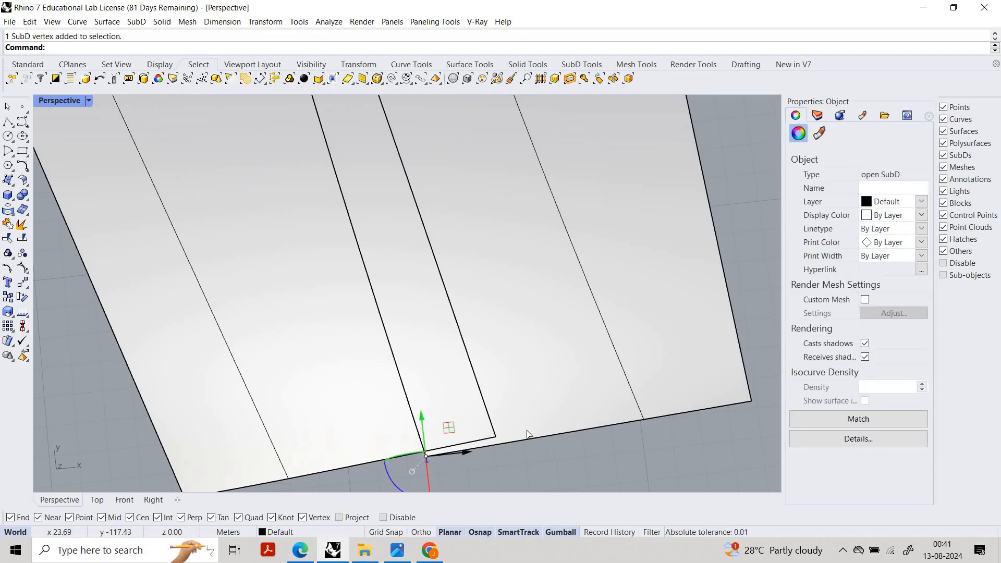
pyautogui.moveTo(527, 431); pyautogui.dragTo(514, 305)
pyautogui.click(537, 453)
pyautogui.scroll(-10, 538, 452)
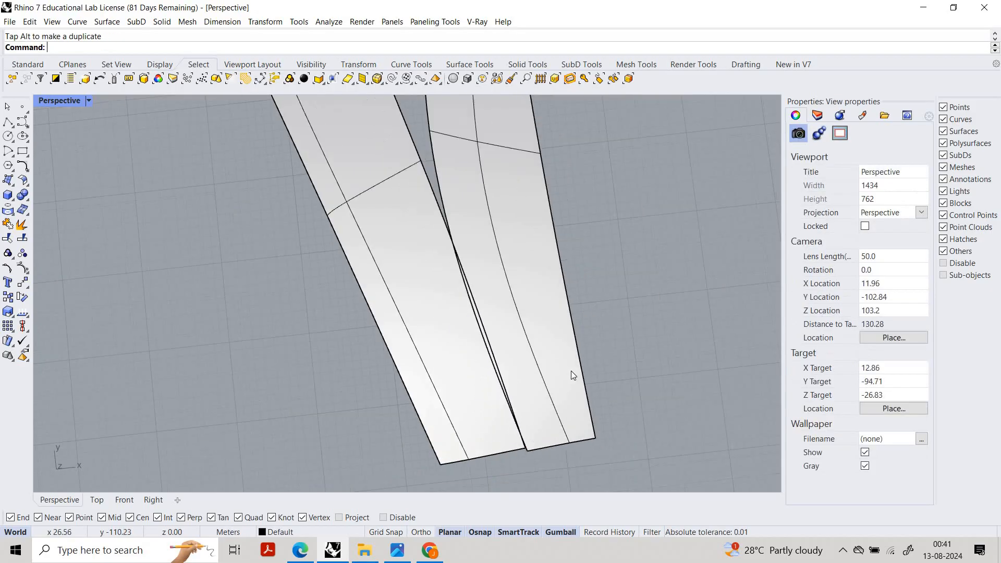
# Step: Raise the whole upper SubD surface vertically above the lower one
pyautogui.scroll(-10, 516, 334)
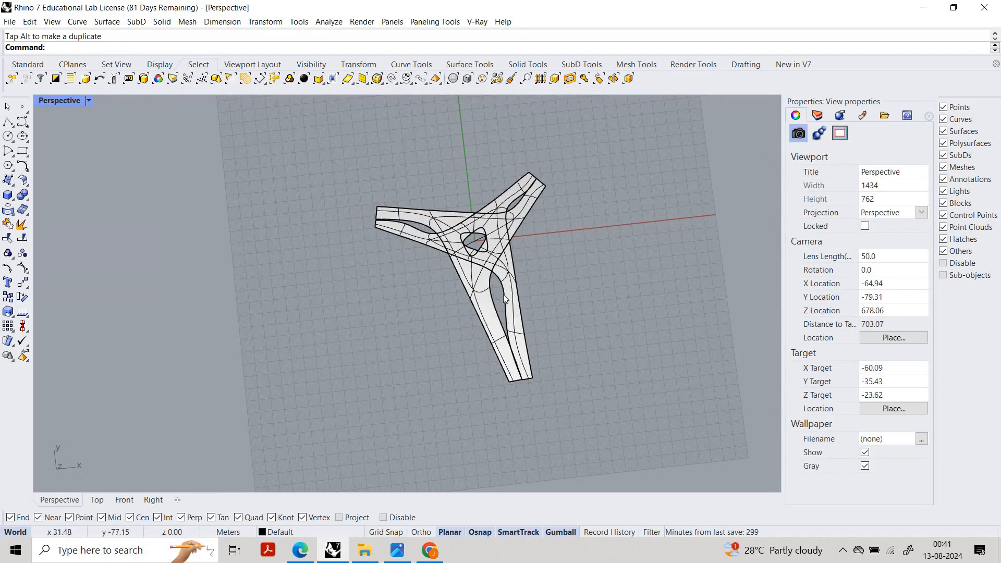
pyautogui.moveTo(504, 295); pyautogui.dragTo(490, 276, button='right')
pyautogui.scroll(6, 490, 282)
pyautogui.click(491, 317)
pyautogui.moveTo(439, 308); pyautogui.dragTo(457, 230, button='right')
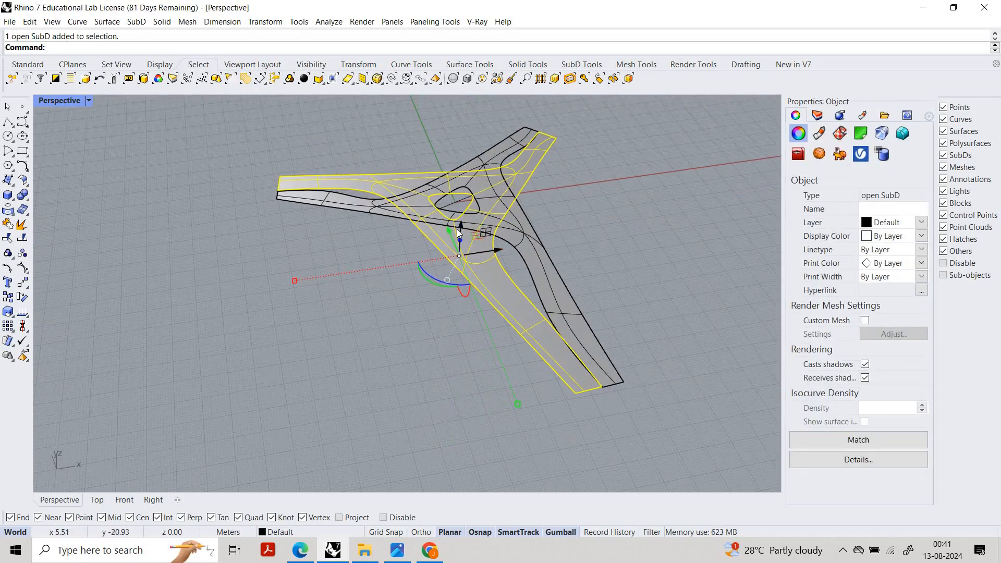
pyautogui.scroll(3, 459, 236)
pyautogui.moveTo(465, 209); pyautogui.dragTo(495, 223)
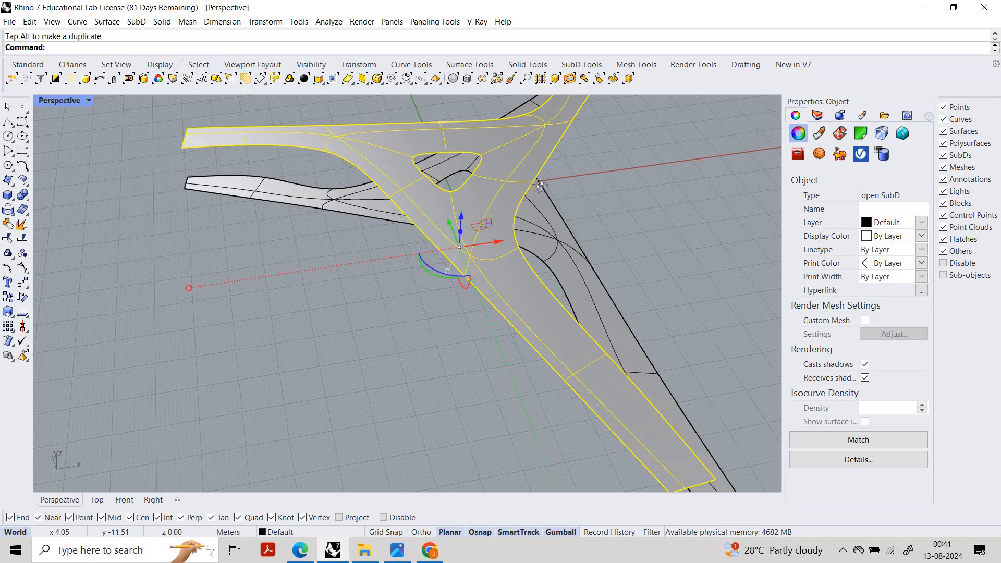
# Step: Lift the upper SubD surface slightly further and check the vertical gap between both surfaces from the side
pyautogui.click(332, 265)
pyautogui.moveTo(332, 265); pyautogui.dragTo(433, 257, button='right')
pyautogui.scroll(4, 433, 257)
pyautogui.click(431, 256)
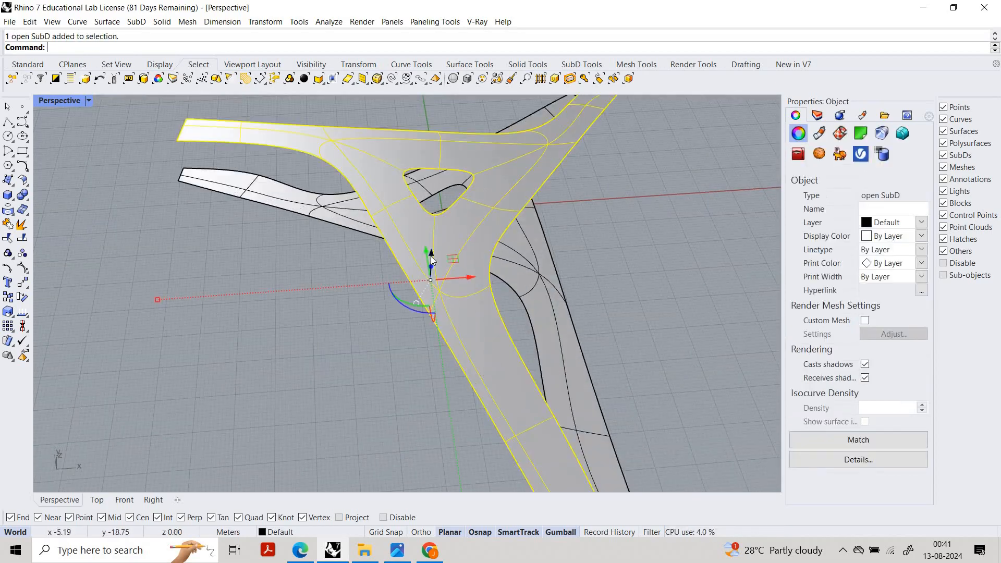
pyautogui.moveTo(429, 256); pyautogui.dragTo(428, 248)
pyautogui.click(488, 277)
pyautogui.moveTo(487, 274); pyautogui.dragTo(425, 240, button='right')
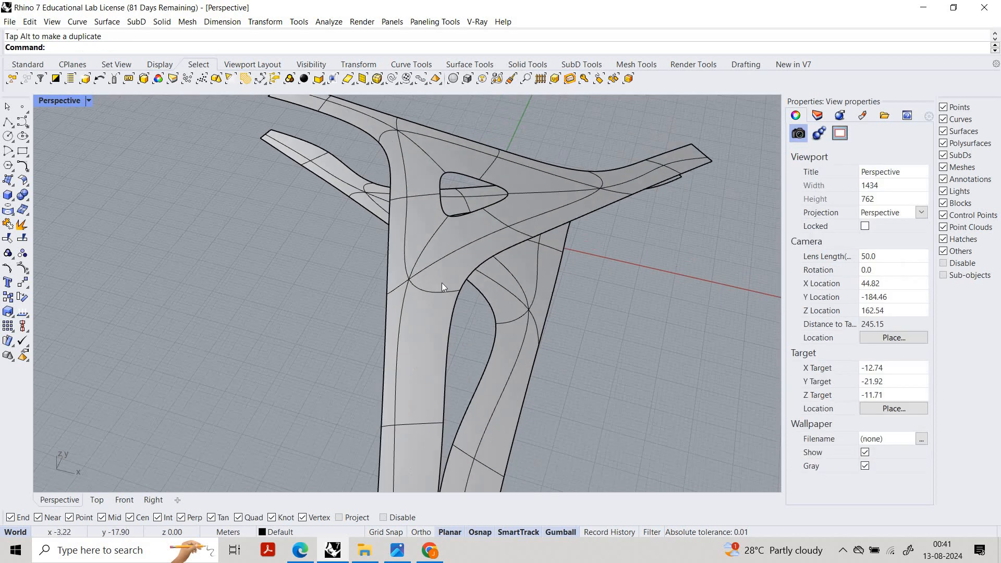
pyautogui.scroll(-8, 409, 275)
pyautogui.moveTo(410, 275); pyautogui.dragTo(313, 245, button='right')
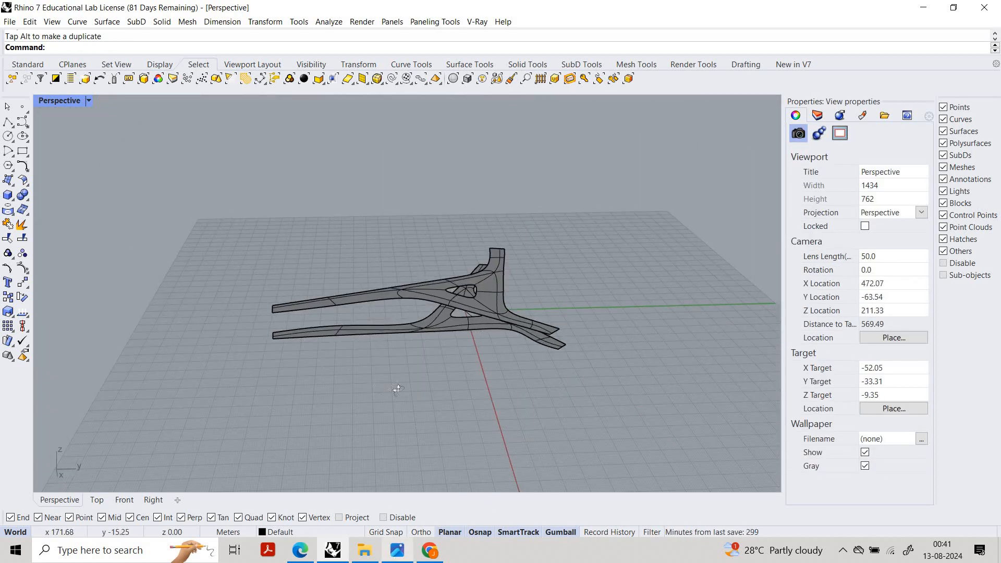
# Step: Subdivide both the upper and the lower SubD surfaces once to get a denser face grid
pyautogui.moveTo(473, 305); pyautogui.dragTo(373, 317, button='right')
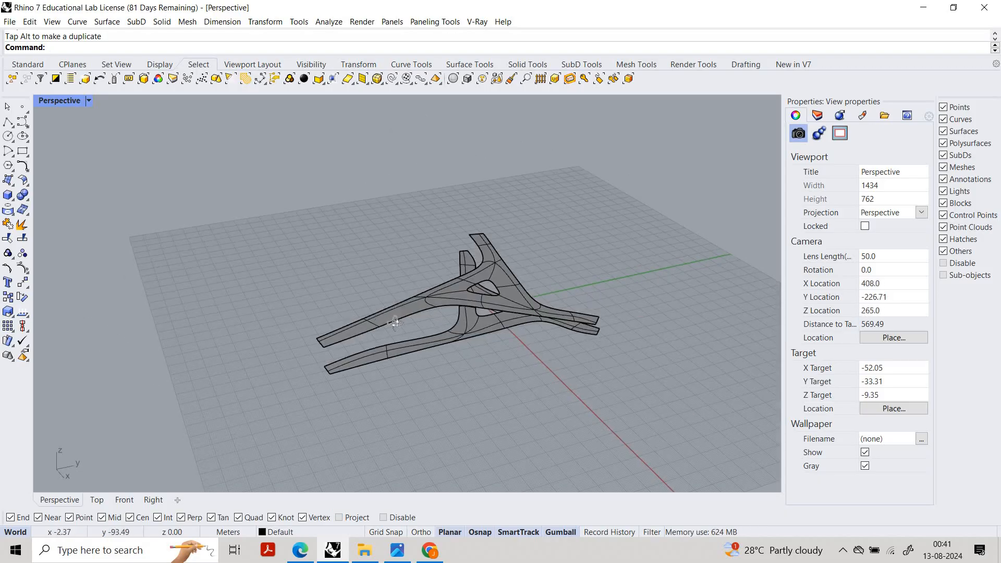
pyautogui.scroll(5, 405, 332)
pyautogui.click(467, 296)
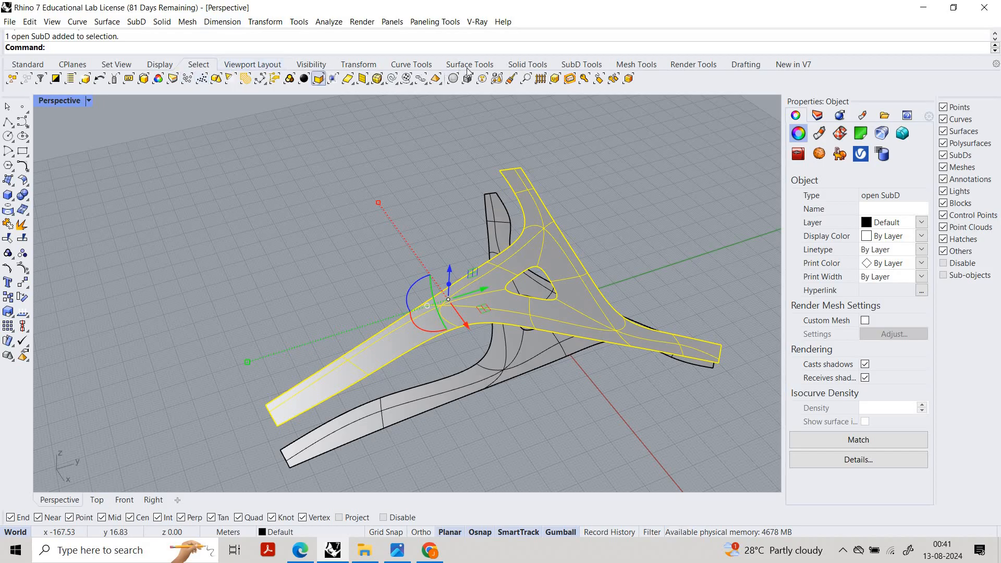
pyautogui.click(580, 64)
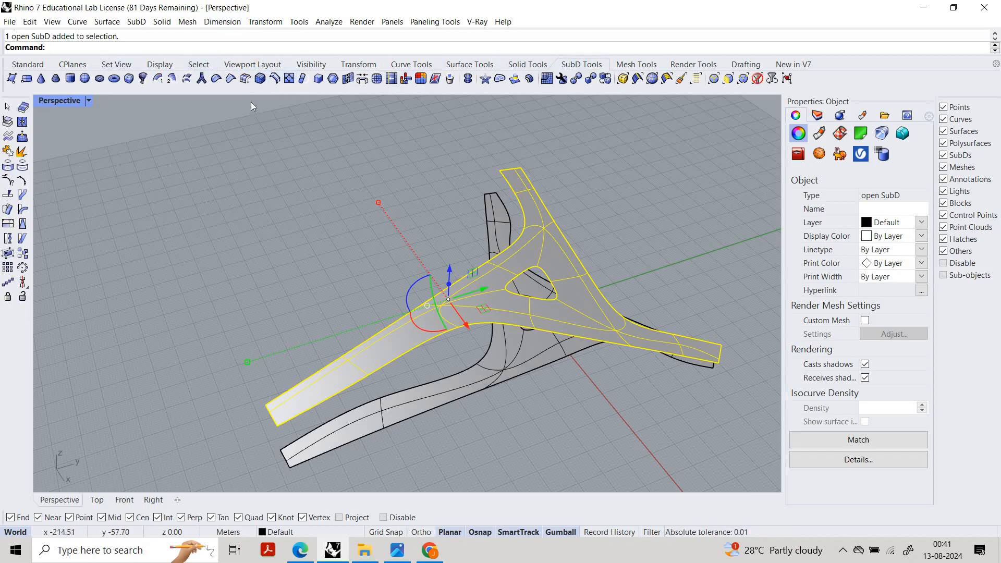
pyautogui.click(377, 79)
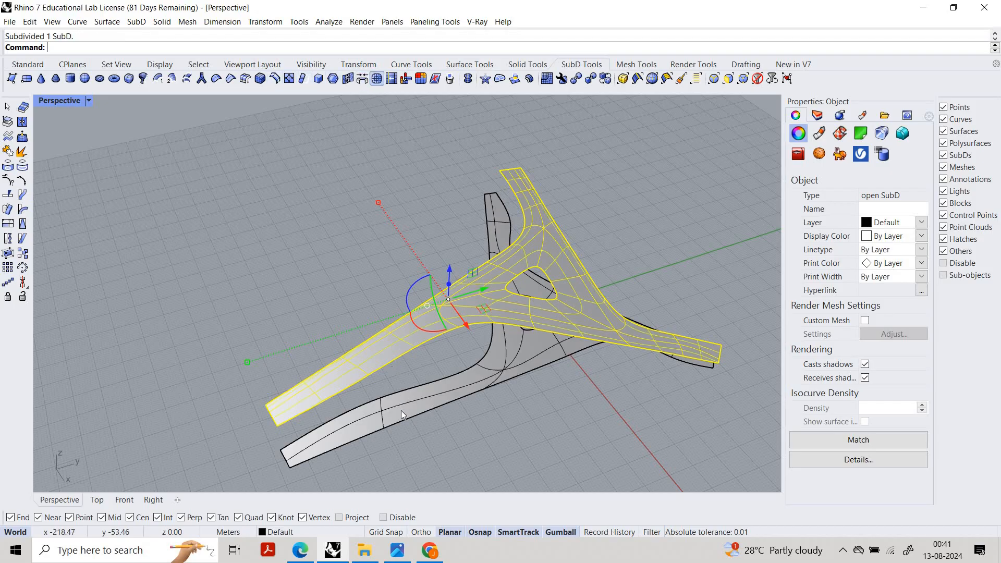
pyautogui.click(401, 411)
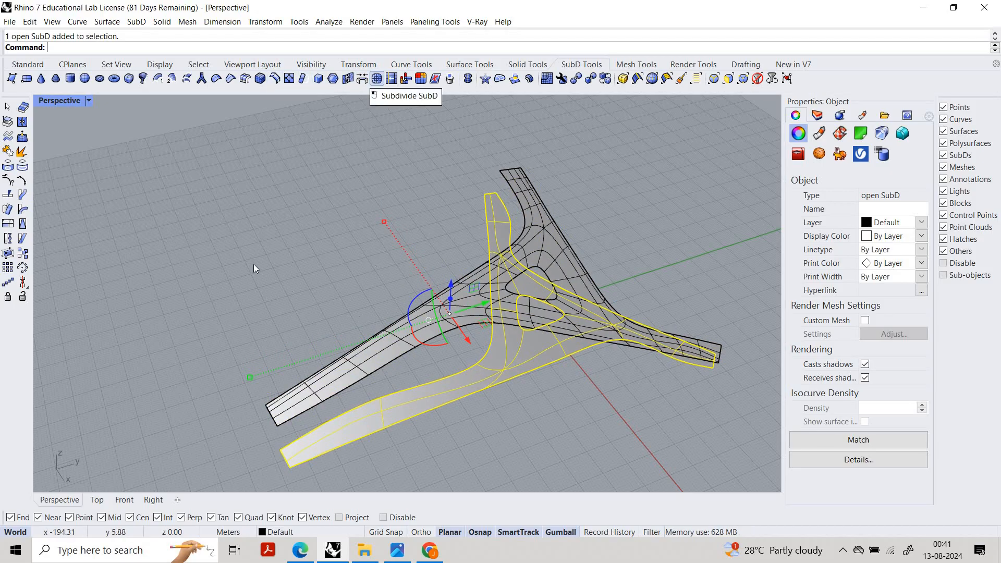
pyautogui.click(376, 79)
pyautogui.click(561, 371)
pyautogui.moveTo(561, 368); pyautogui.dragTo(588, 400, button='right')
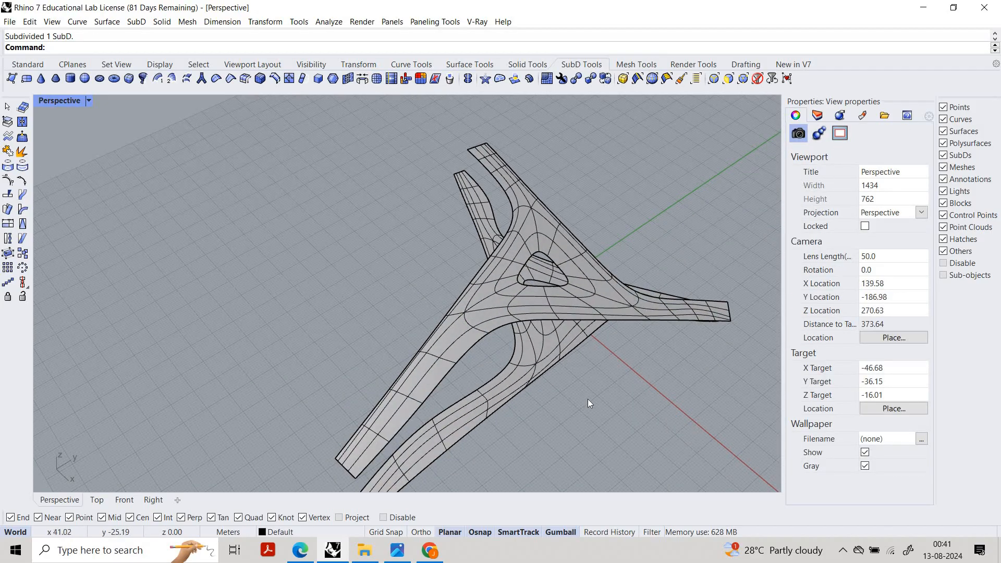
# Step: Select the outer faces of one upper arm and rotate them downward in 3D by about 5.8 degrees around the arm's cross line
pyautogui.moveTo(513, 368); pyautogui.dragTo(338, 359, button='right')
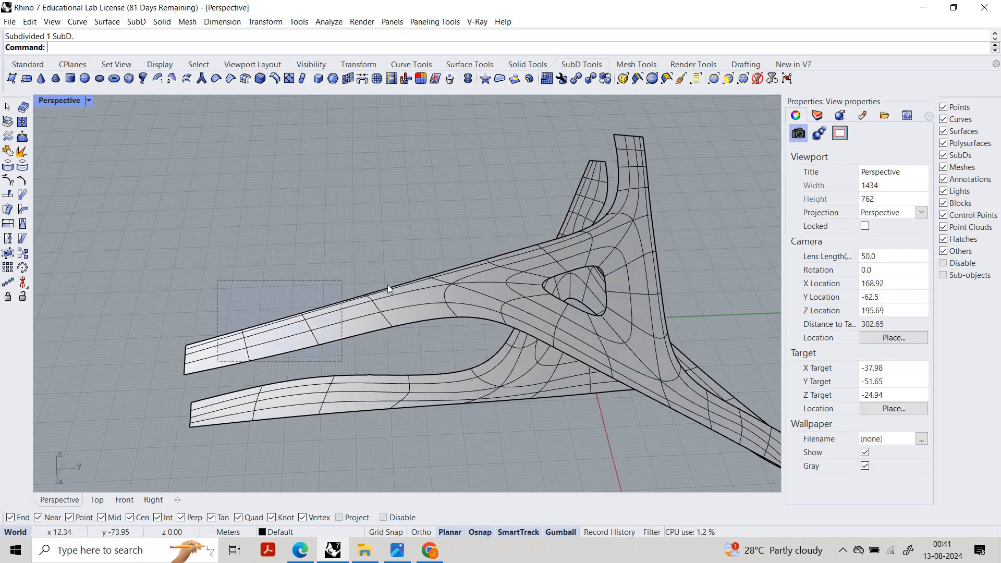
pyautogui.moveTo(387, 286); pyautogui.dragTo(385, 293, button='right')
pyautogui.moveTo(389, 340); pyautogui.dragTo(358, 274, button='right')
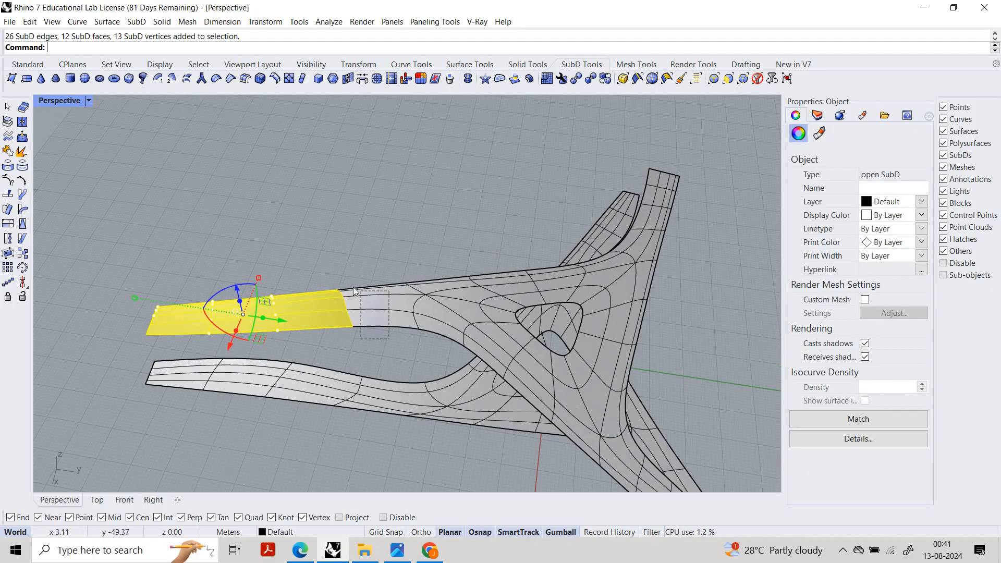
pyautogui.moveTo(354, 291); pyautogui.dragTo(360, 292)
pyautogui.moveTo(412, 317); pyautogui.dragTo(431, 293, button='right')
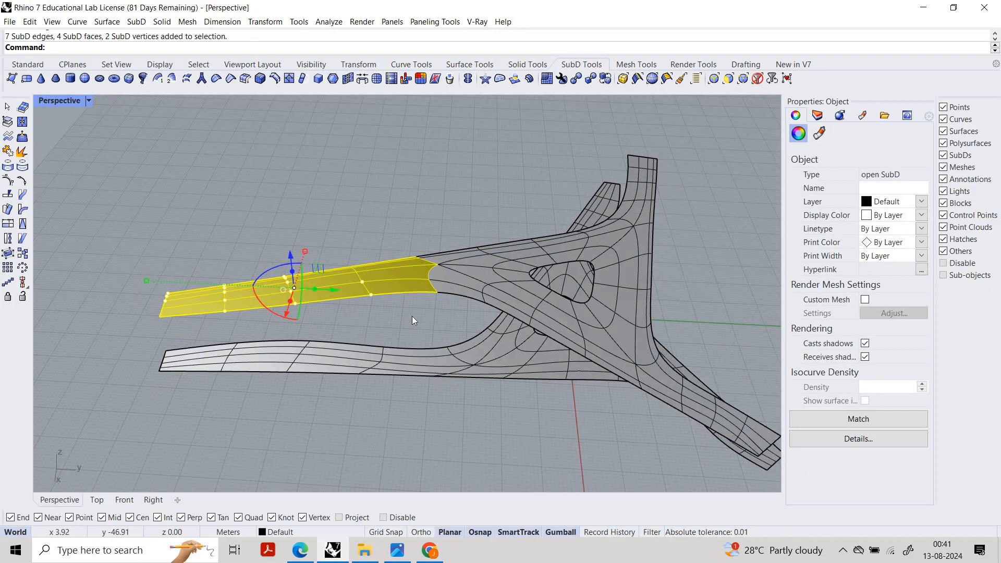
pyautogui.write('otate')
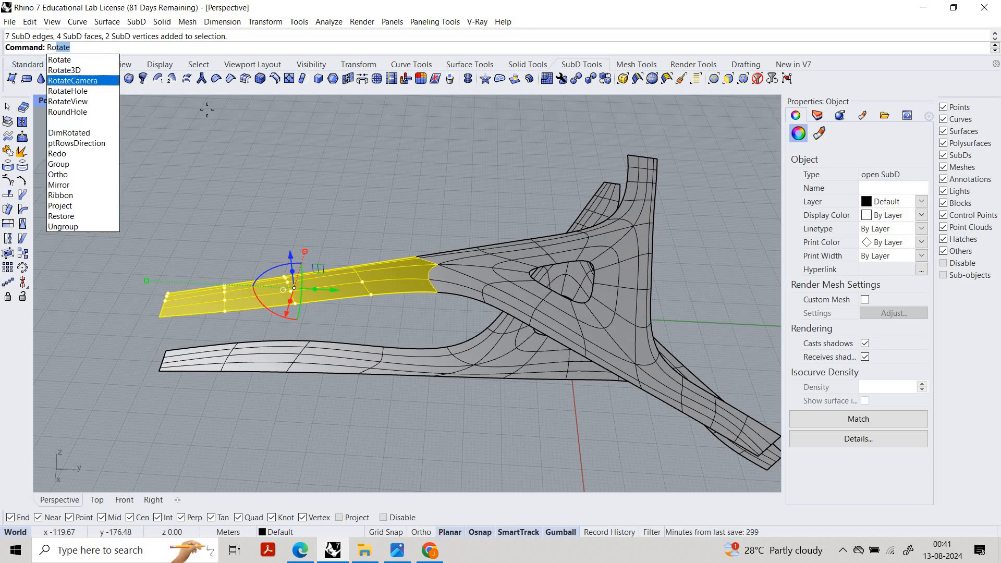
pyautogui.press('Return')
pyautogui.scroll(3, 389, 298)
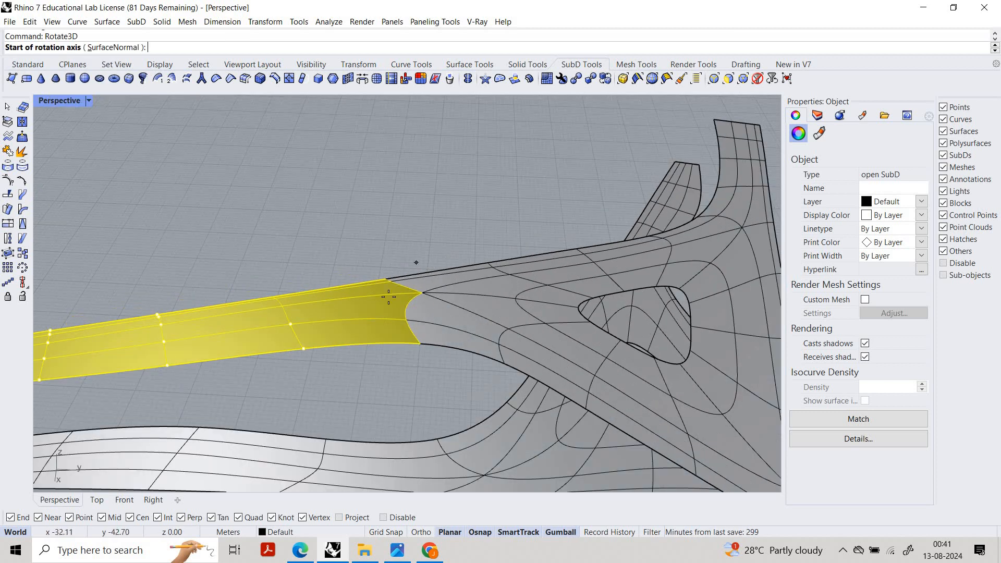
pyautogui.click(406, 333)
pyautogui.click(441, 377)
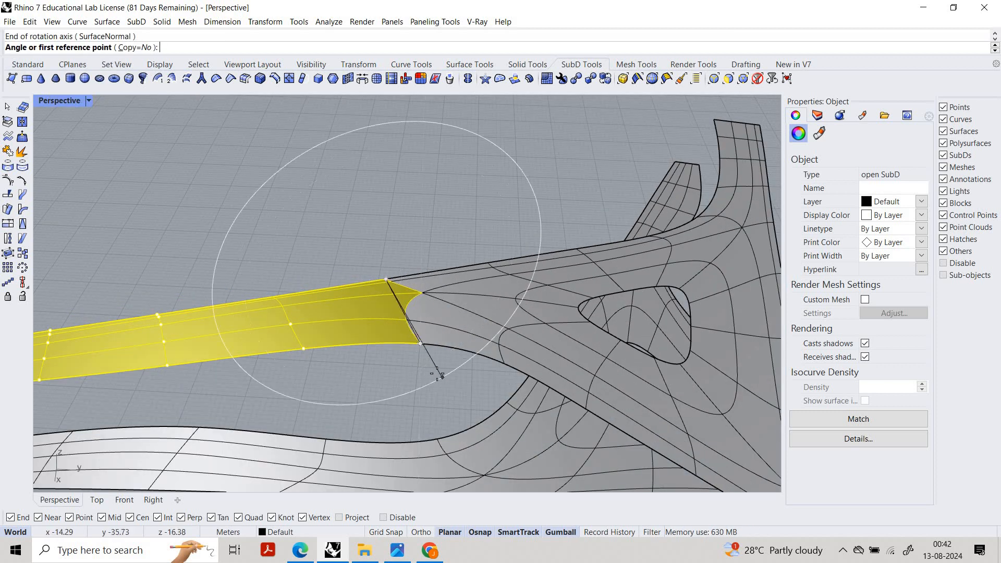
pyautogui.click(436, 374)
pyautogui.scroll(-5, 436, 373)
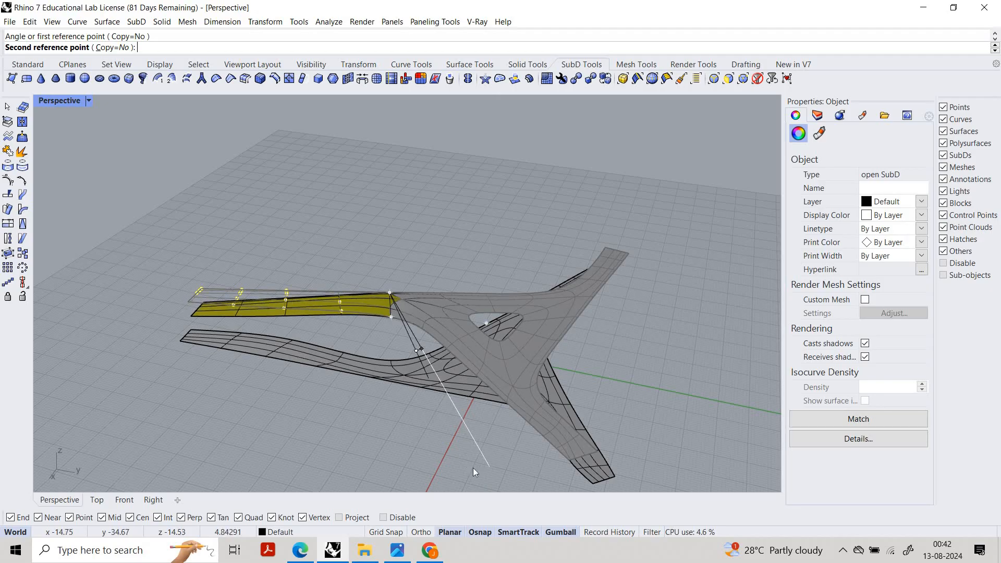
pyautogui.click(474, 468)
# Step: Rotate the same upper arm's outer faces about 3.5 degrees further down around its cross line, bringing the tip to the lower arm's level
pyautogui.moveTo(374, 339); pyautogui.dragTo(379, 290, button='right')
pyautogui.rightClick(379, 290)
pyautogui.click(378, 262)
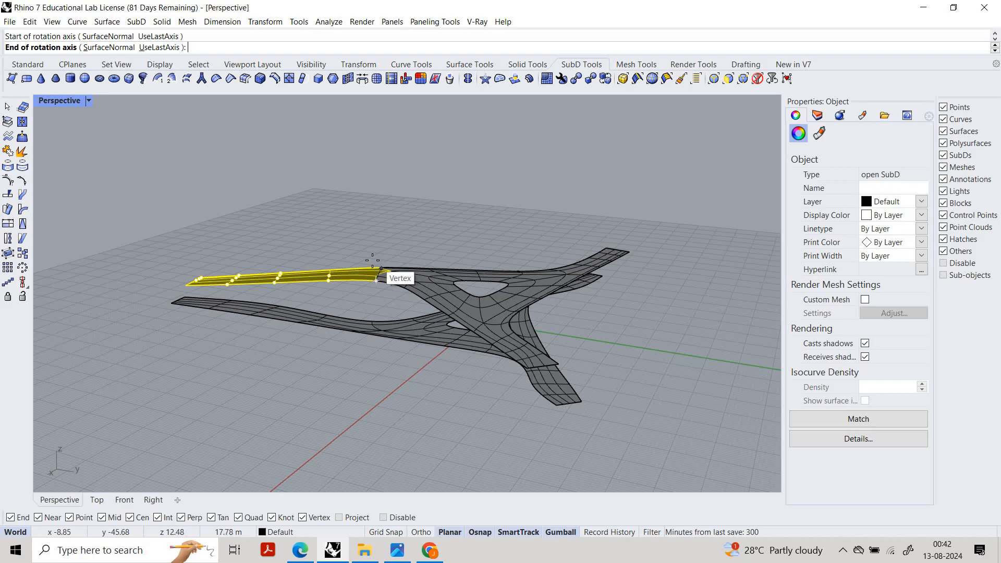
pyautogui.scroll(5, 379, 268)
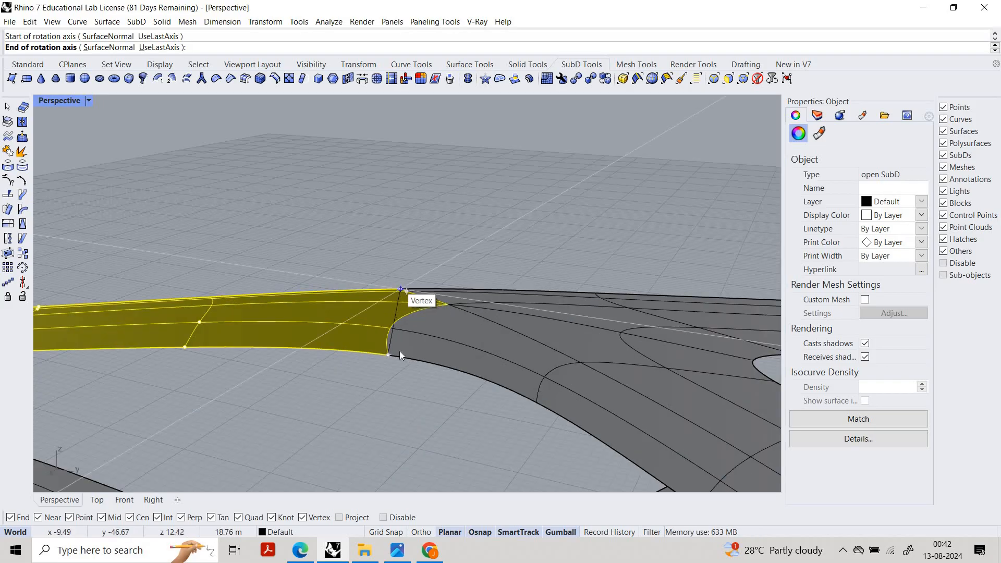
pyautogui.click(401, 290)
pyautogui.scroll(-5, 410, 387)
pyautogui.click(370, 383)
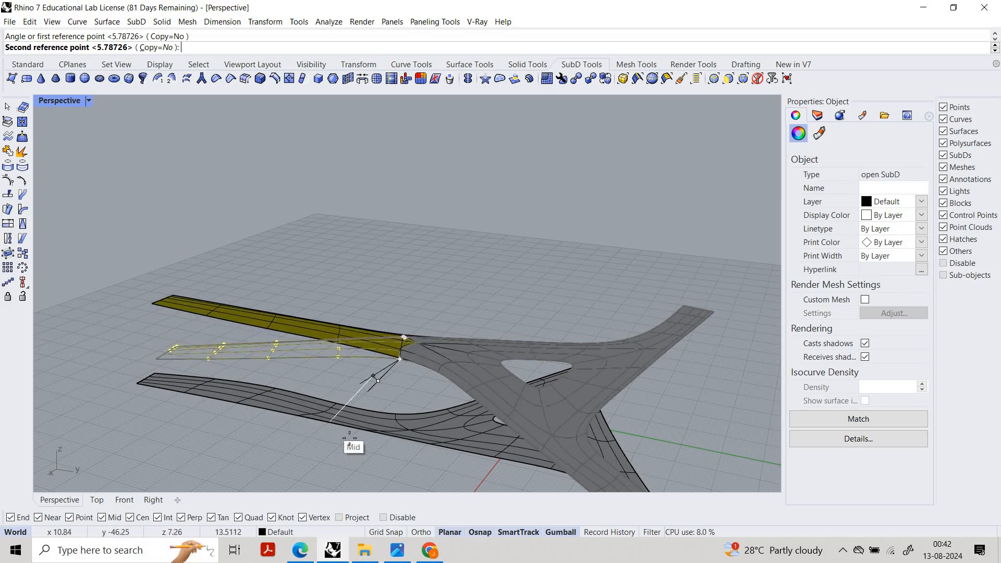
pyautogui.moveTo(358, 476); pyautogui.dragTo(216, 434, button='right')
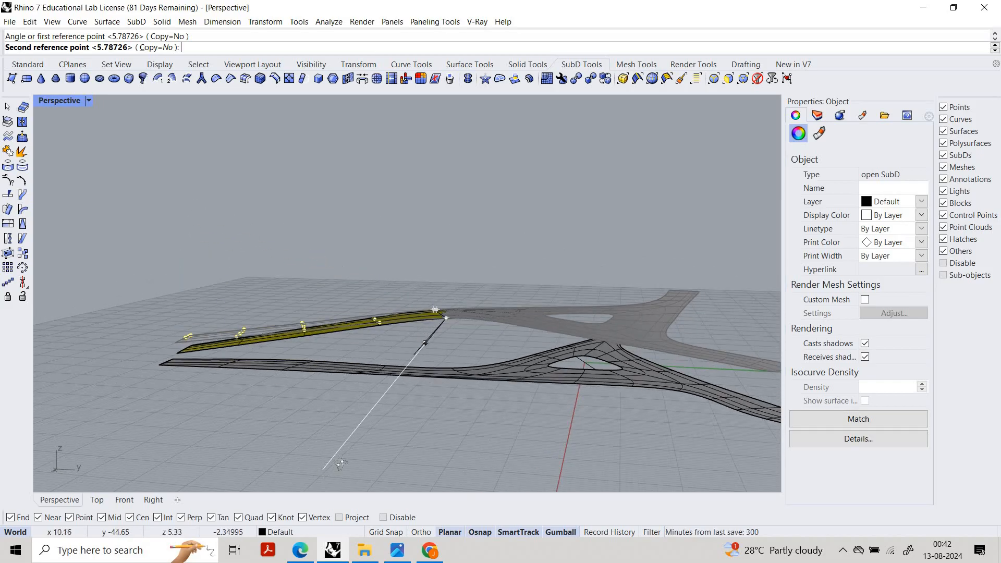
pyautogui.moveTo(357, 456); pyautogui.dragTo(364, 456, button='right')
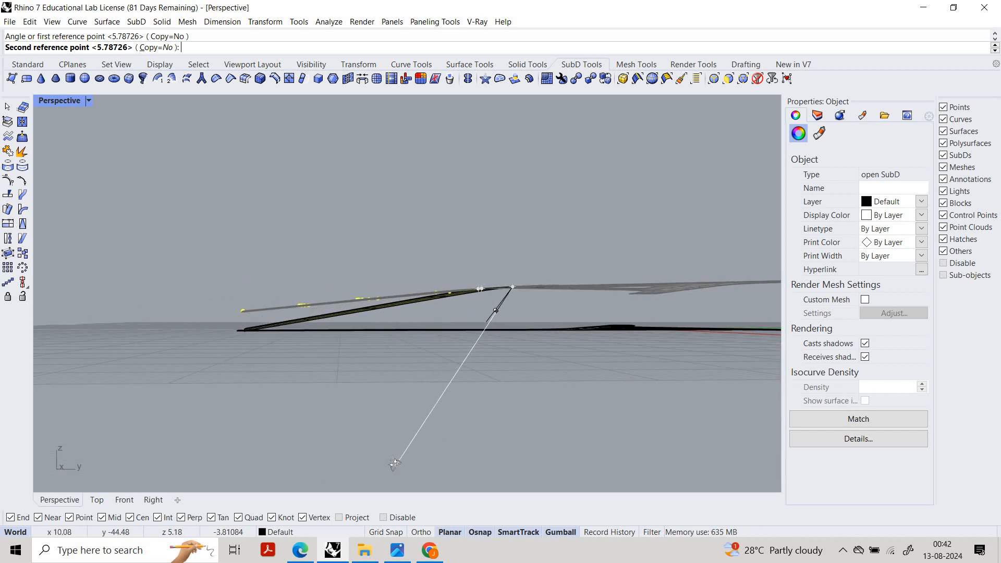
pyautogui.moveTo(391, 467); pyautogui.dragTo(391, 465, button='right')
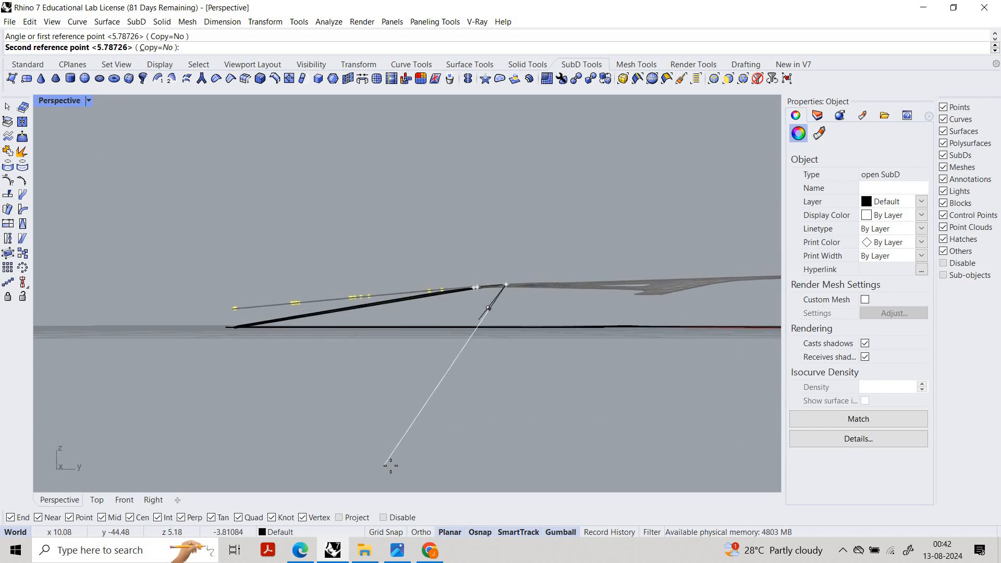
pyautogui.click(367, 419)
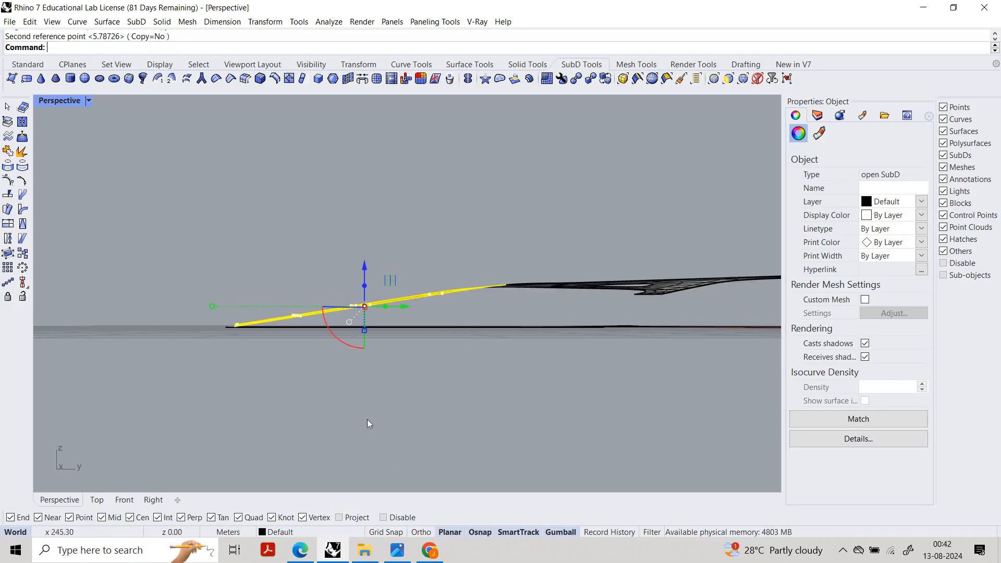
pyautogui.moveTo(367, 419); pyautogui.dragTo(410, 326, button='right')
pyautogui.press('Escape')
pyautogui.scroll(5, 393, 251)
pyautogui.moveTo(393, 251); pyautogui.dragTo(340, 331, button='right')
pyautogui.scroll(-3, 230, 330)
pyautogui.moveTo(224, 333); pyautogui.dragTo(216, 299, button='right')
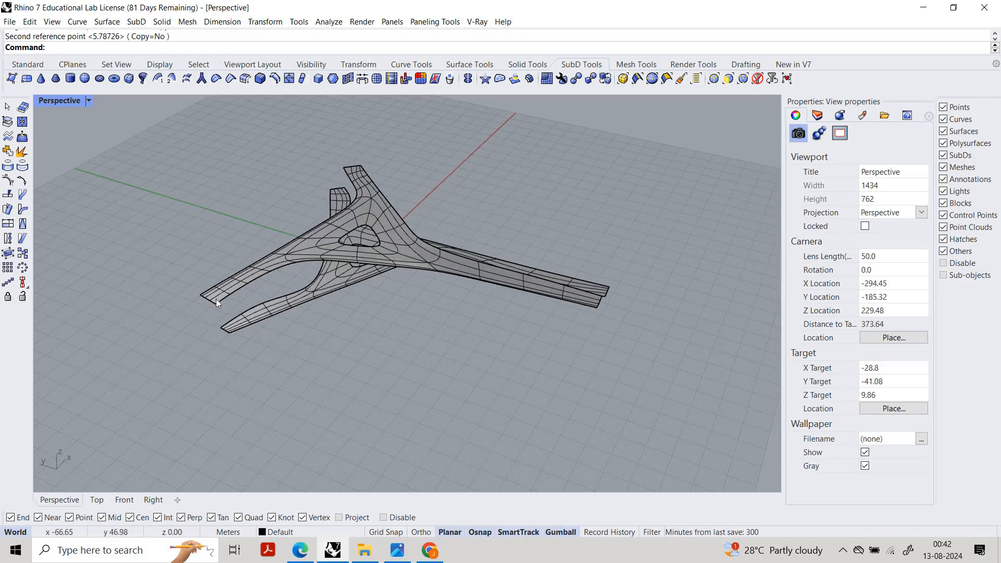
pyautogui.scroll(5, 216, 298)
pyautogui.moveTo(301, 224)
pyautogui.mouseDown(button='right')
pyautogui.moveTo(321, 251)
pyautogui.moveTo(384, 263)
pyautogui.moveTo(304, 242)
pyautogui.mouseUp(button='right')
pyautogui.scroll(-6, 311, 243)
pyautogui.scroll(8, 312, 244)
pyautogui.moveTo(490, 322); pyautogui.dragTo(489, 308)
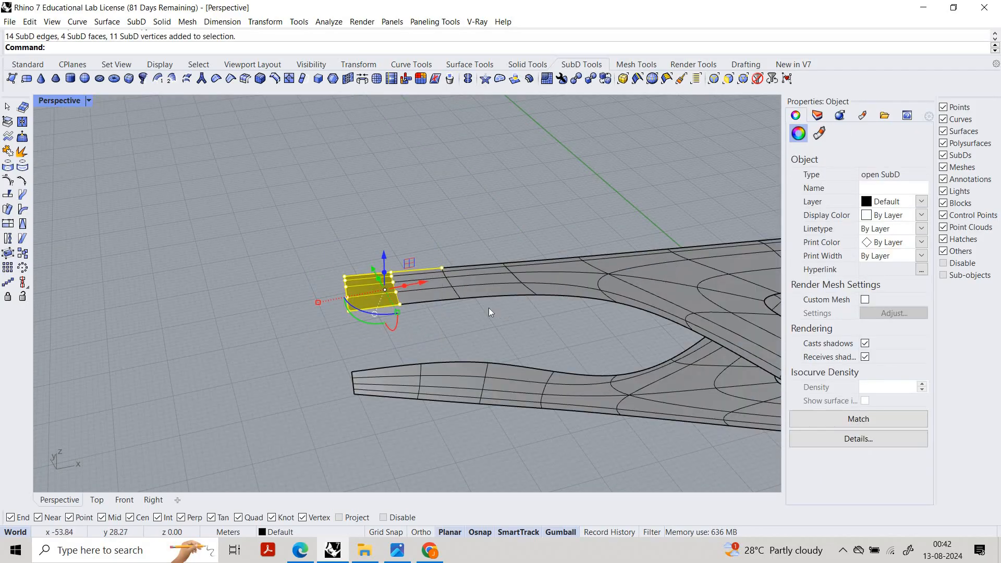
pyautogui.moveTo(545, 232); pyautogui.dragTo(362, 321, button='right')
pyautogui.keyDown('ctrl'); pyautogui.keyDown('shift'); pyautogui.moveTo(559, 232); pyautogui.dragTo(405, 323); pyautogui.keyUp('shift'); pyautogui.keyUp('ctrl')
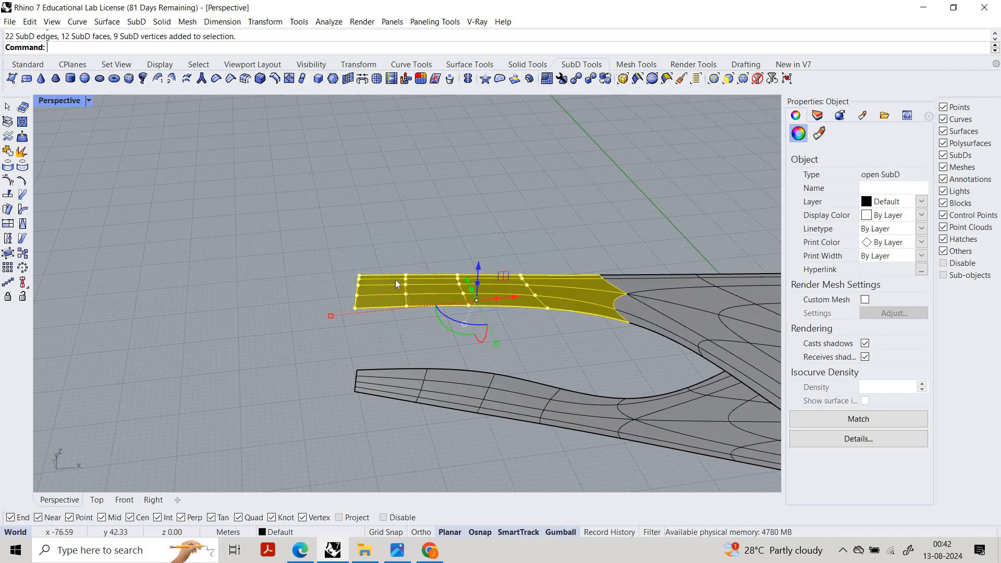
pyautogui.moveTo(454, 300); pyautogui.dragTo(545, 325, button='right')
pyautogui.scroll(-6, 524, 302)
pyautogui.scroll(5, 519, 324)
pyautogui.click(262, 318)
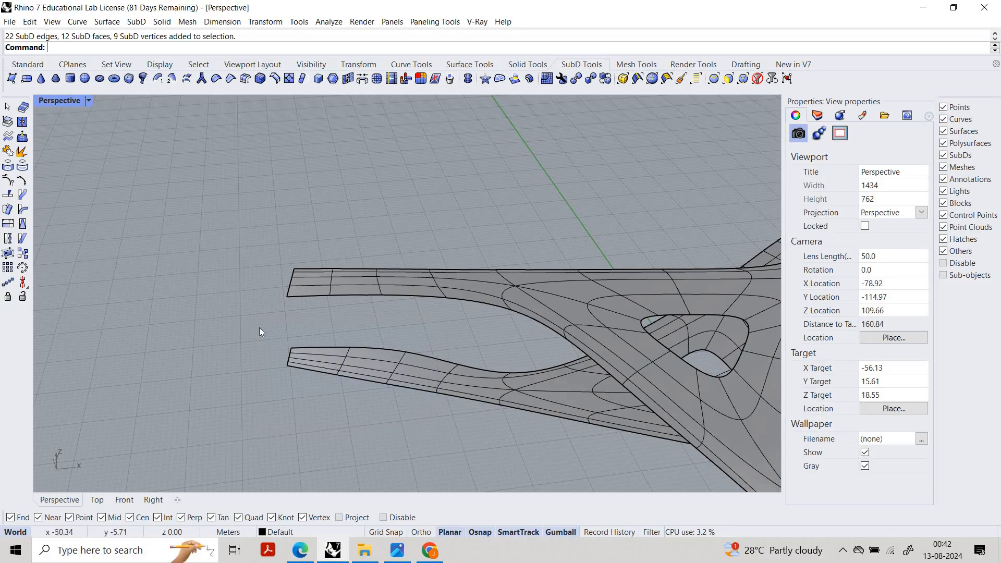
# Step: Select the outer faces of the neighbouring lower arm and rotate them upward in 3D around the arm's cross line toward the upper arm's tip
pyautogui.keyDown('ctrl'); pyautogui.keyDown('shift'); pyautogui.moveTo(447, 436); pyautogui.dragTo(299, 354); pyautogui.keyUp('shift'); pyautogui.keyUp('ctrl')
pyautogui.click(480, 423)
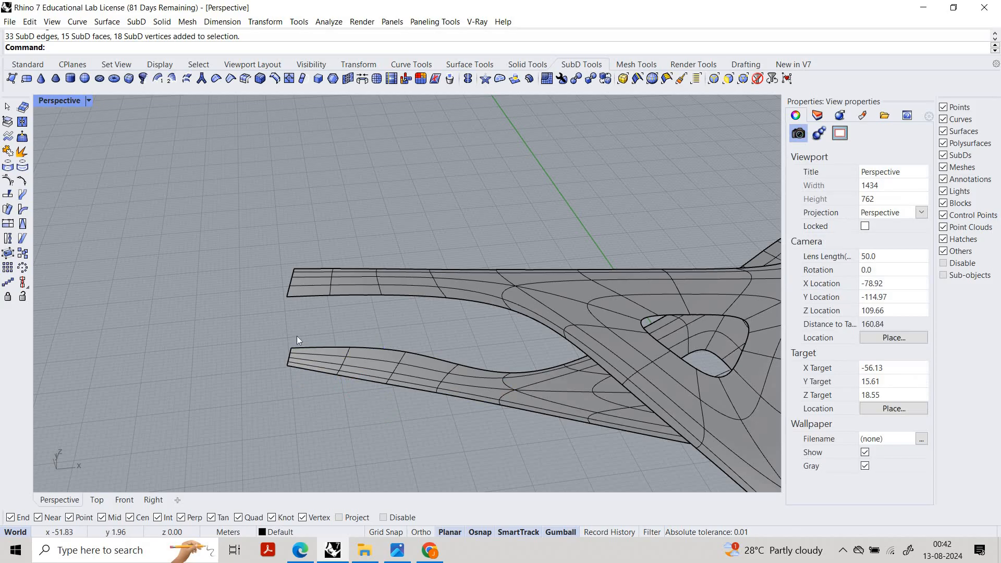
pyautogui.click(415, 405)
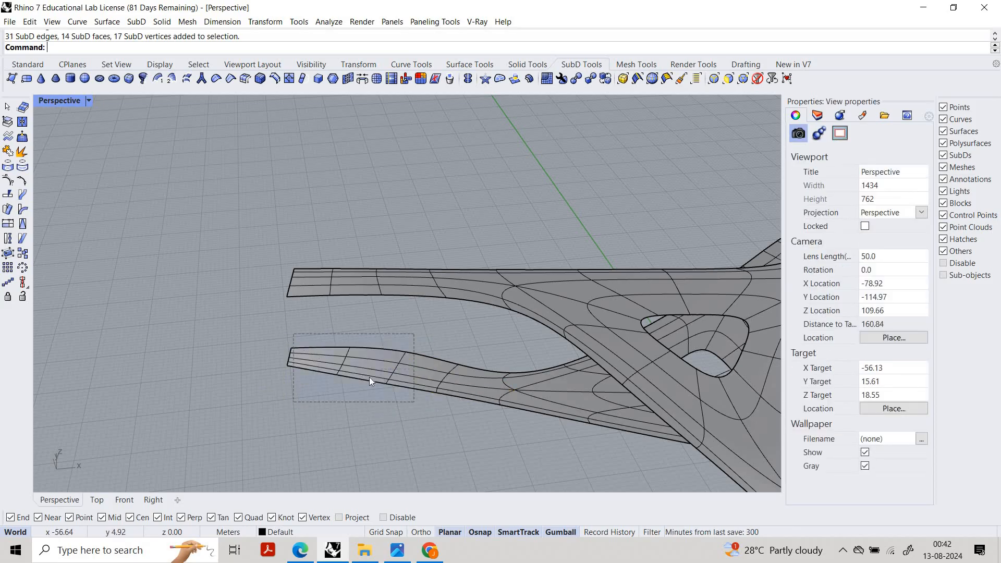
pyautogui.moveTo(455, 374); pyautogui.dragTo(450, 324, button='right')
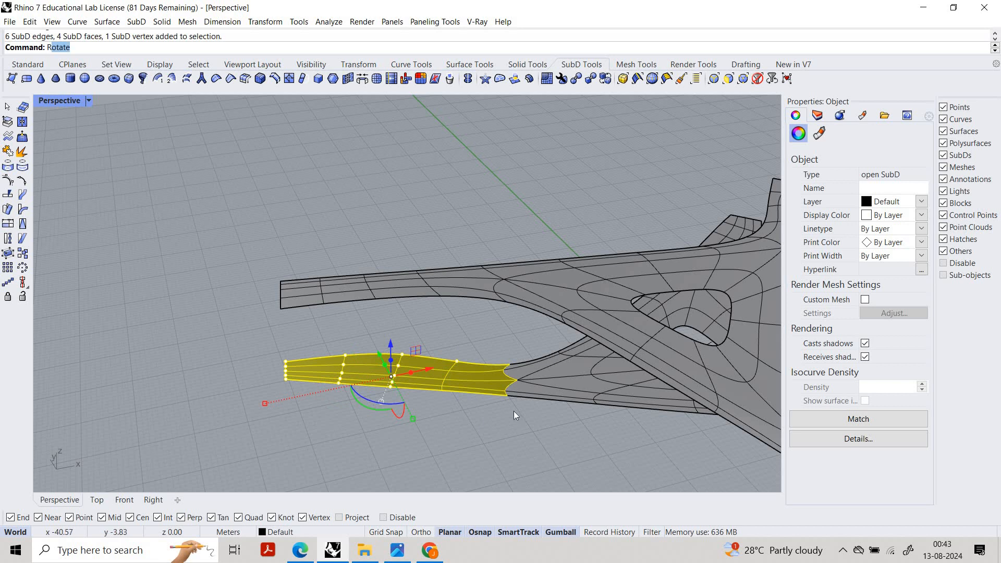
pyautogui.press('Return')
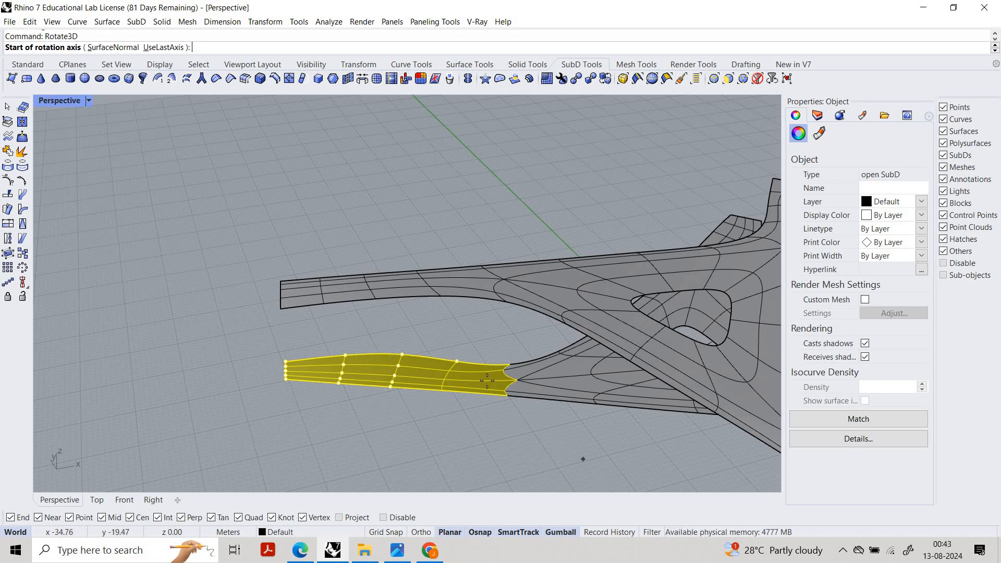
pyautogui.scroll(2, 540, 423)
pyautogui.click(488, 378)
pyautogui.click(504, 418)
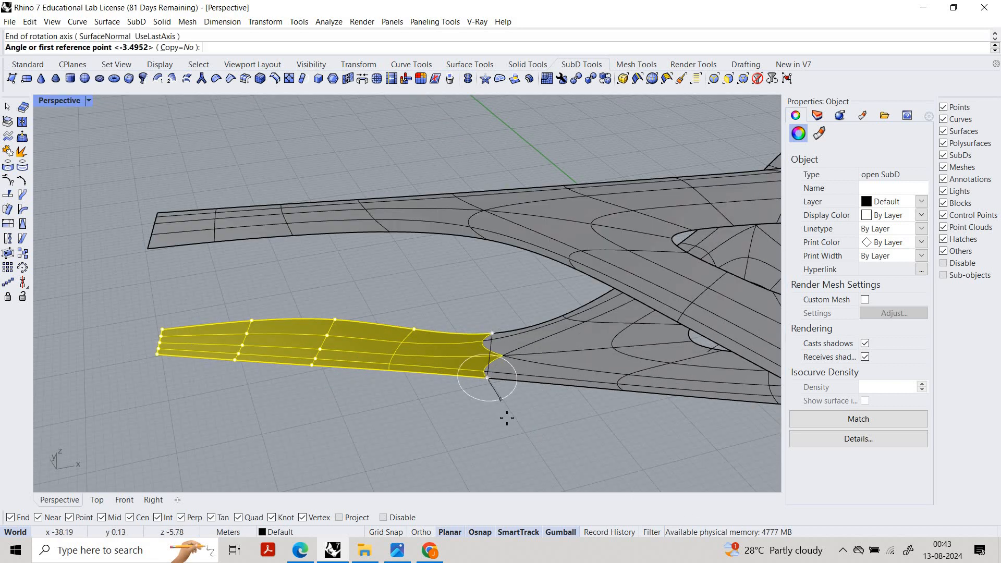
pyautogui.click(515, 418)
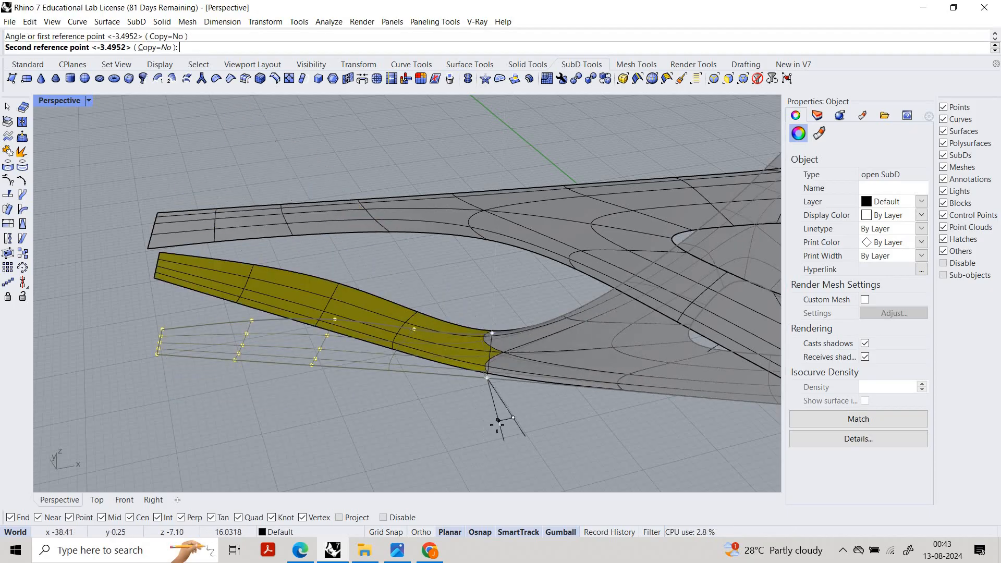
pyautogui.moveTo(511, 401); pyautogui.dragTo(470, 387, button='right')
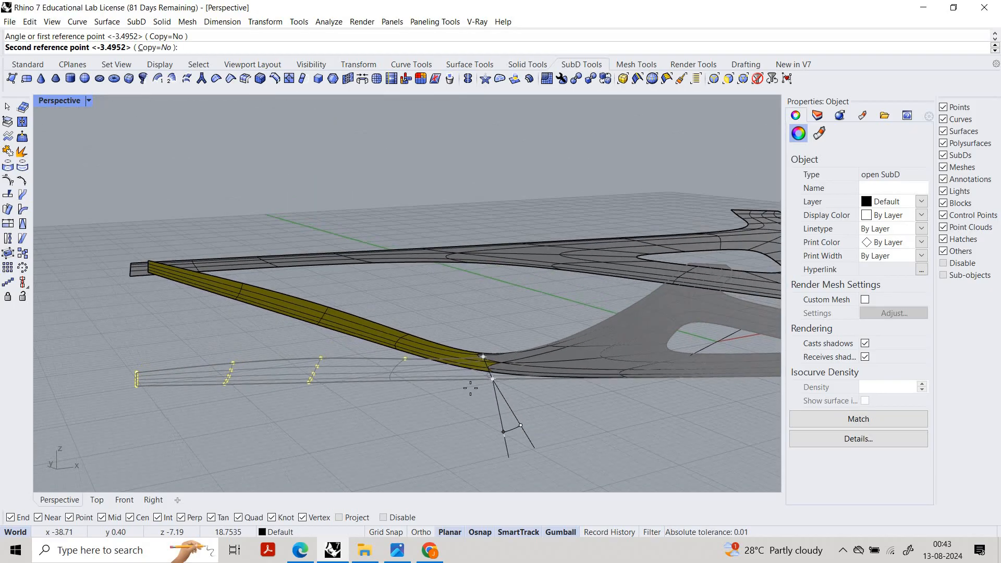
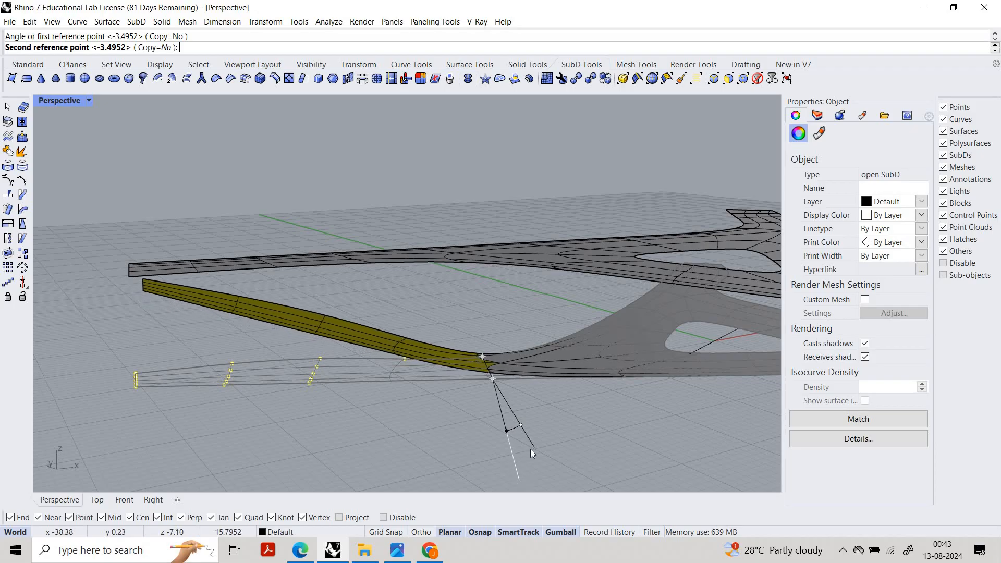
pyautogui.click(531, 426)
pyautogui.moveTo(530, 427)
pyautogui.mouseDown(button='right')
pyautogui.moveTo(518, 455)
pyautogui.moveTo(615, 409)
pyautogui.moveTo(522, 443)
pyautogui.mouseUp(button='right')
pyautogui.scroll(-5, 522, 443)
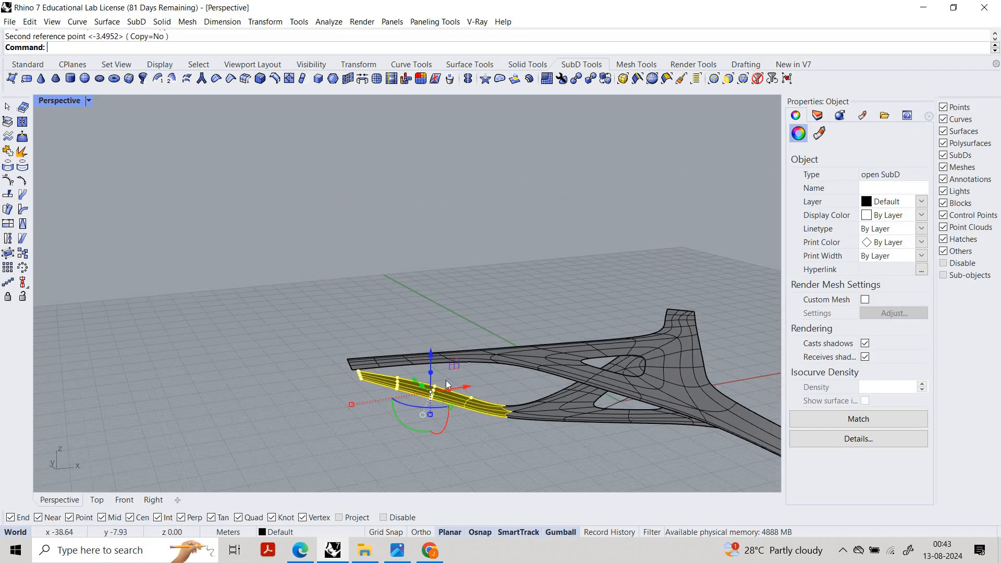
pyautogui.moveTo(449, 365); pyautogui.dragTo(359, 375, button='right')
pyautogui.click(357, 371)
# Step: Select the outer faces of the remaining lower arm whose tip still lies below the neighbouring upper arm
pyautogui.scroll(-4, 412, 348)
pyautogui.moveTo(438, 341); pyautogui.dragTo(386, 368, button='right')
pyautogui.keyDown('shift'); pyautogui.moveTo(589, 465); pyautogui.dragTo(506, 417, button='right'); pyautogui.keyUp('shift')
pyautogui.moveTo(506, 417); pyautogui.dragTo(95, 106, button='right')
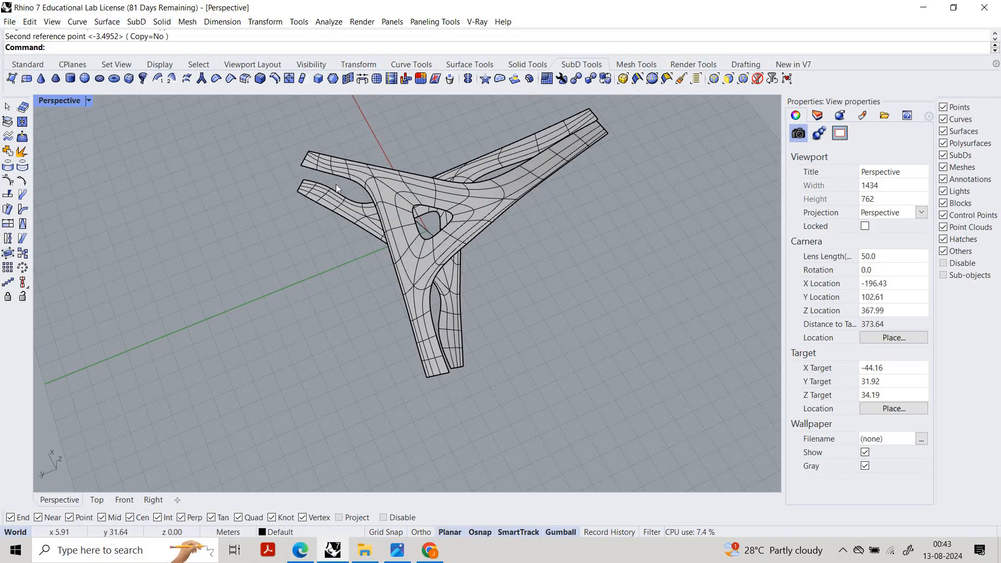
pyautogui.scroll(10, 312, 243)
pyautogui.moveTo(200, 369); pyautogui.dragTo(406, 390)
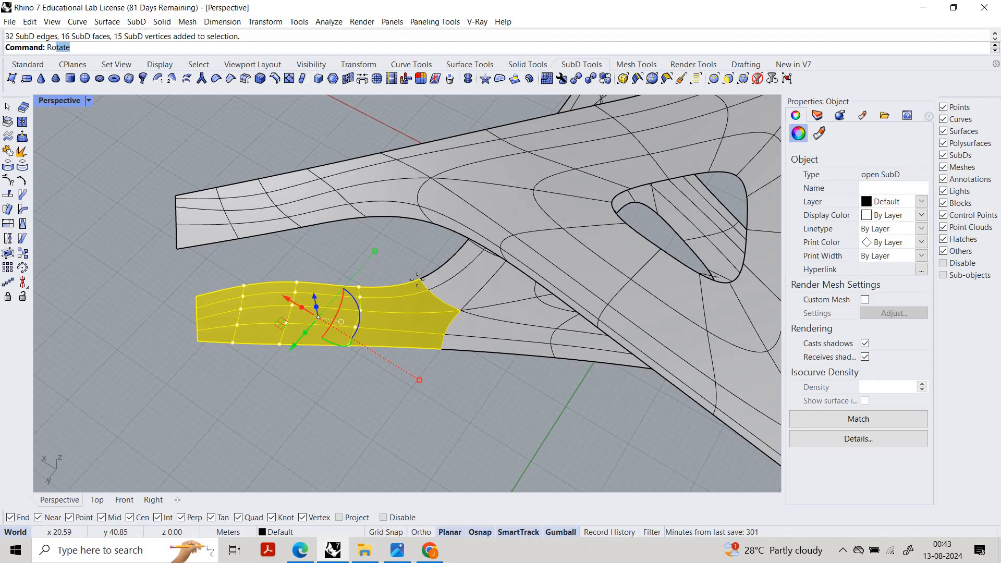
pyautogui.write('Ro')
pyautogui.press('Return')
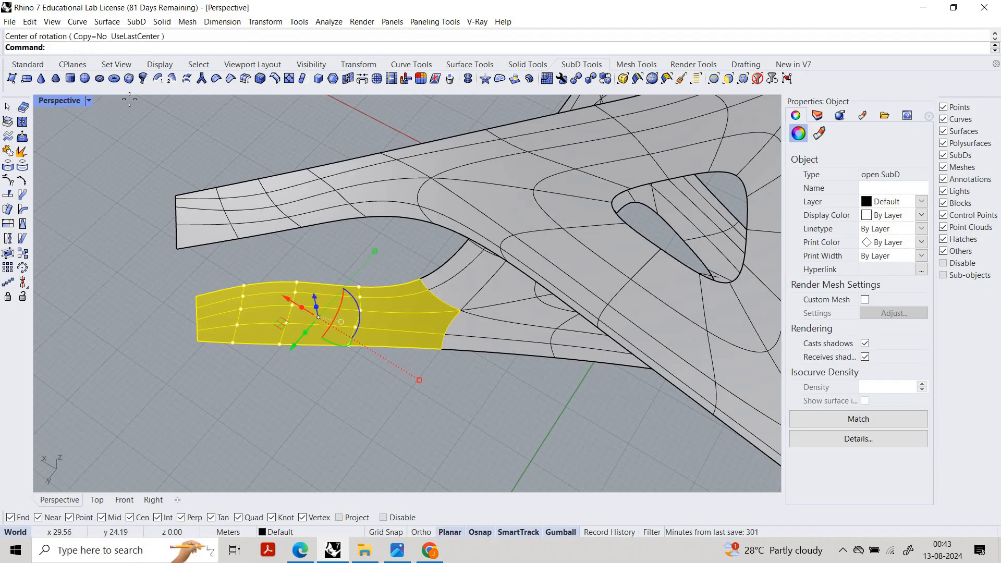
pyautogui.press('Escape')
# Step: Rotate the lower arm's selected outer faces upward in 3D around the arm's cross line toward the upper arm's tip, then deselect them
pyautogui.write('Rotate')
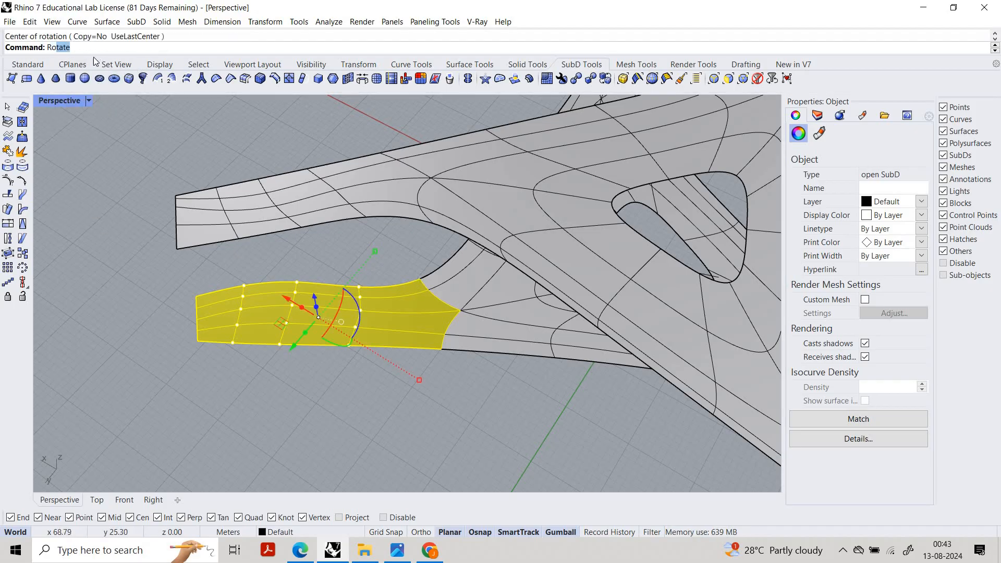
pyautogui.press('Return')
pyautogui.click(421, 276)
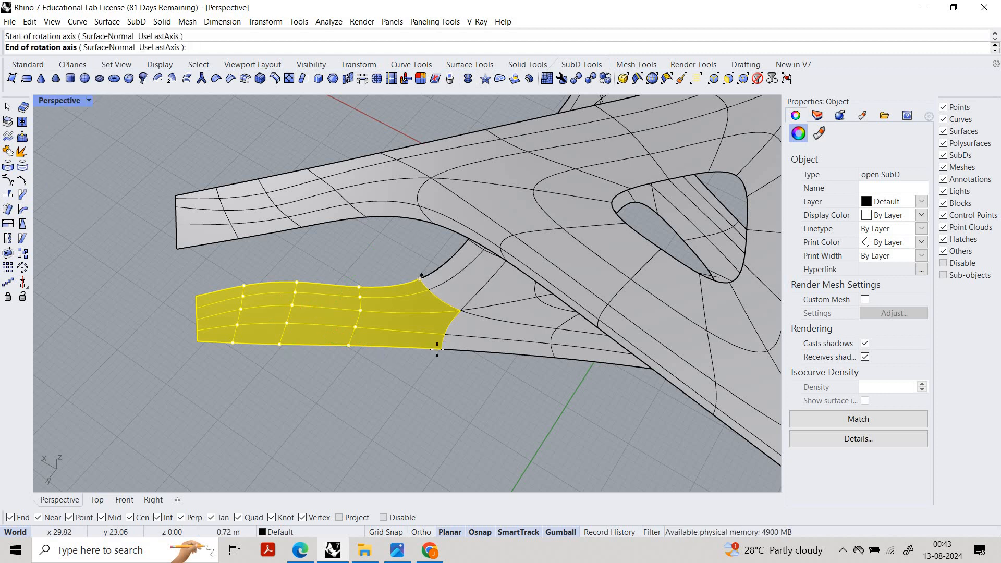
pyautogui.click(453, 384)
pyautogui.scroll(-5, 470, 386)
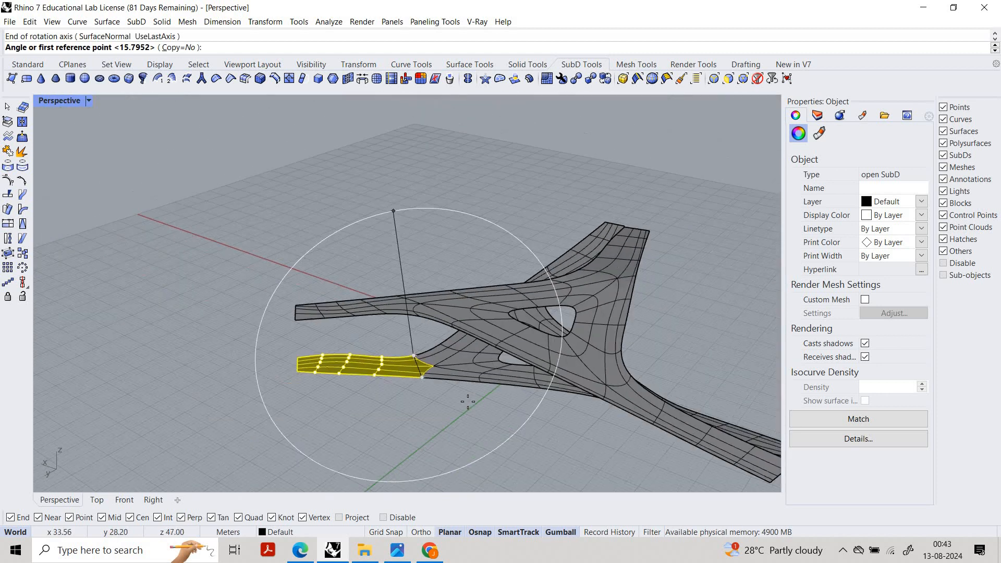
pyautogui.click(477, 387)
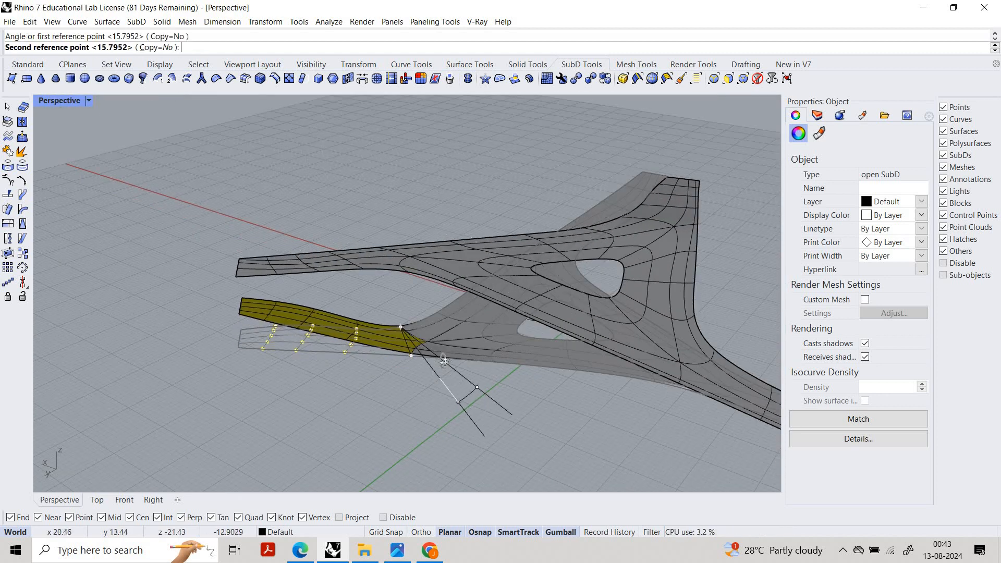
pyautogui.moveTo(449, 341); pyautogui.dragTo(464, 294, button='right')
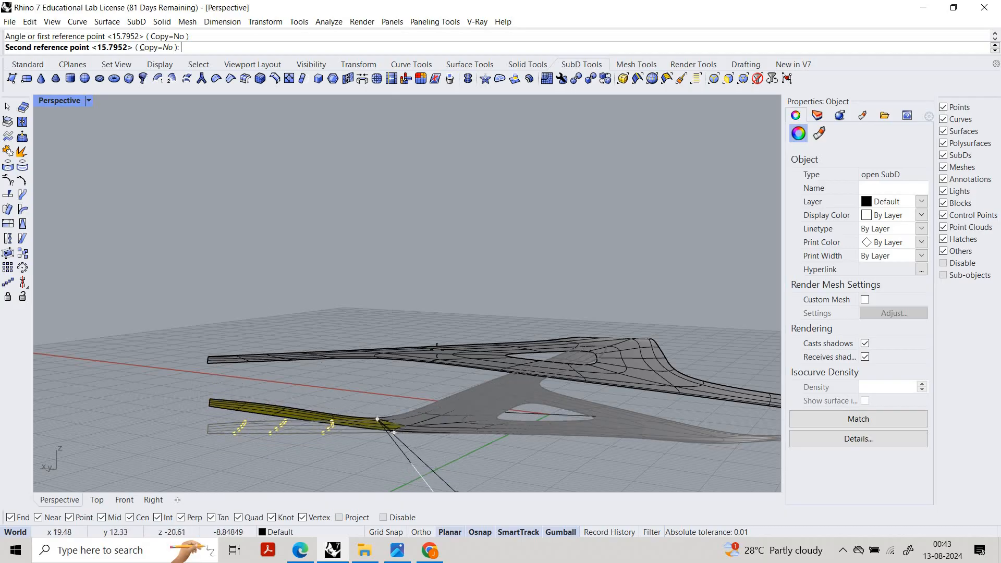
pyautogui.scroll(-3, 441, 452)
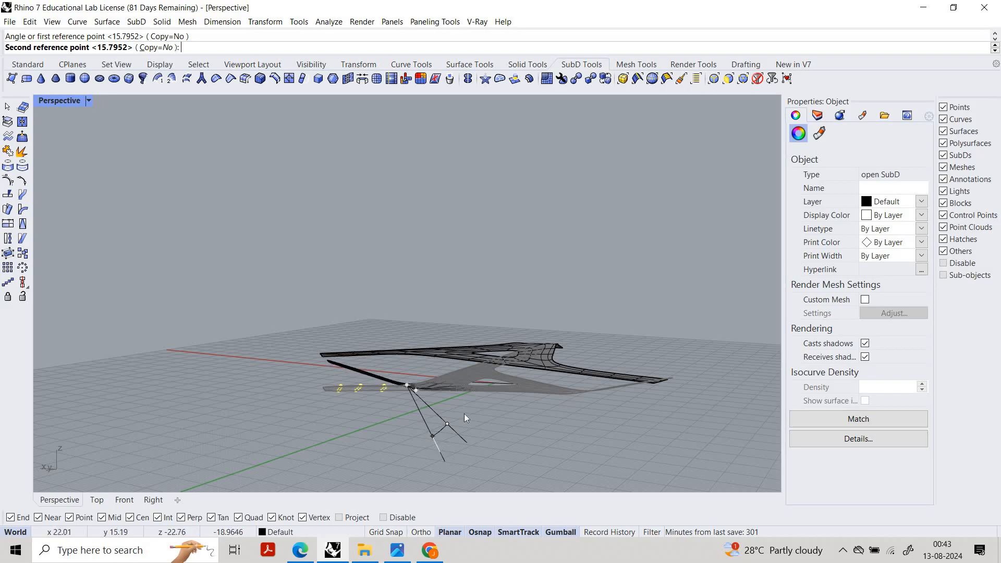
pyautogui.click(432, 436)
pyautogui.moveTo(432, 435); pyautogui.dragTo(469, 432, button='right')
pyautogui.scroll(-3, 603, 425)
pyautogui.click(603, 426)
# Step: Select the end edges of one upper and lower arm pair and align them in plan to a line along the lower arm's end edge
pyautogui.moveTo(604, 426); pyautogui.dragTo(388, 407, button='right')
pyautogui.scroll(-2, 396, 402)
pyautogui.scroll(8, 323, 341)
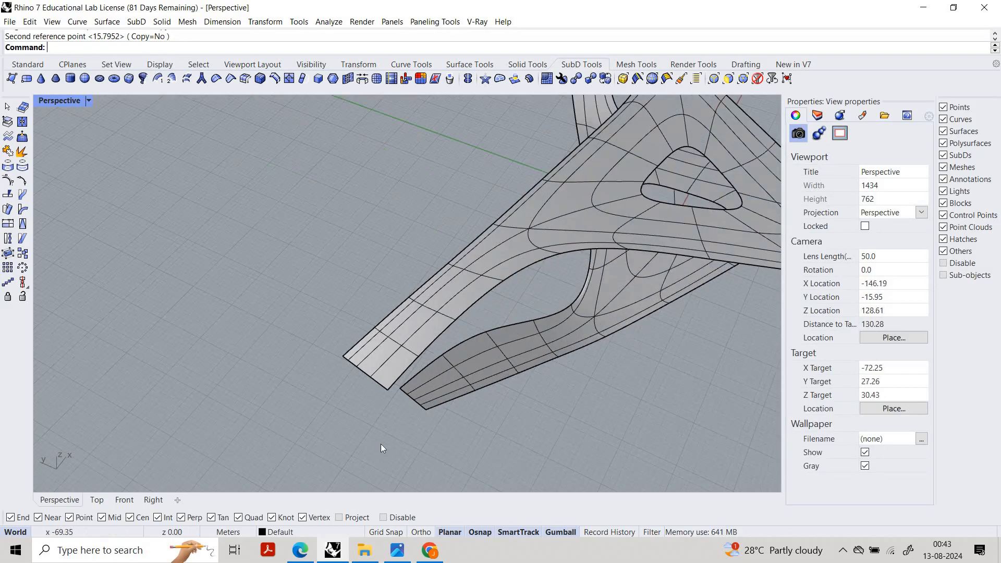
pyautogui.moveTo(410, 406); pyautogui.dragTo(409, 406)
pyautogui.scroll(5, 389, 369)
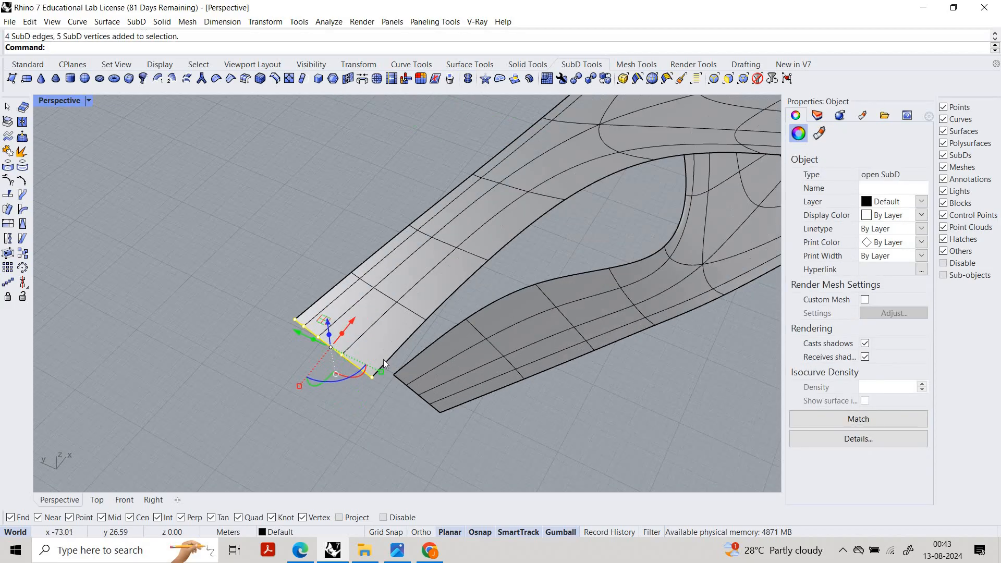
pyautogui.keyDown('ctrl'); pyautogui.keyDown('shift'); pyautogui.moveTo(384, 359); pyautogui.dragTo(422, 406); pyautogui.keyUp('shift'); pyautogui.keyUp('ctrl')
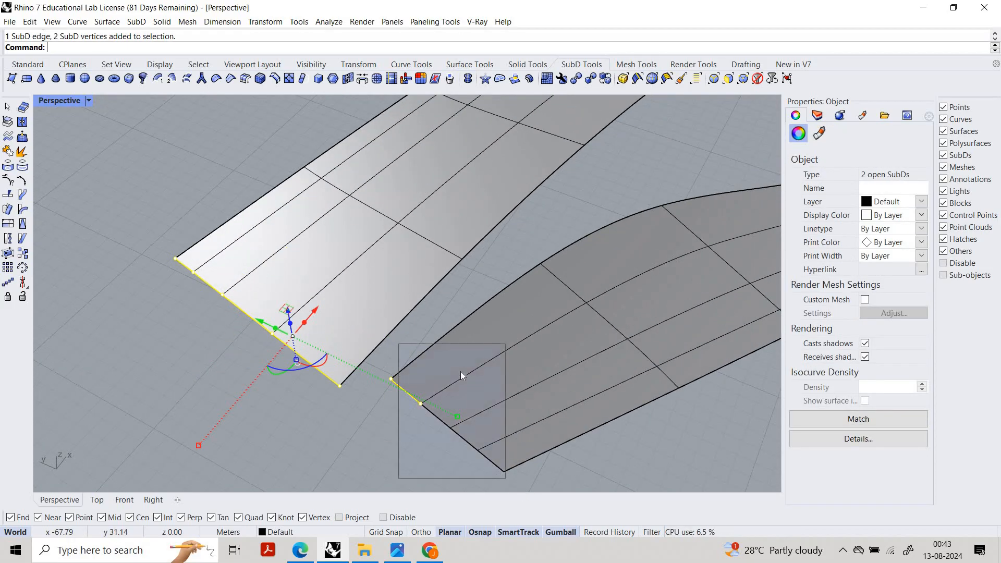
pyautogui.keyDown('ctrl'); pyautogui.keyDown('shift'); pyautogui.moveTo(399, 344); pyautogui.dragTo(506, 479); pyautogui.keyUp('shift'); pyautogui.keyUp('ctrl')
pyautogui.moveTo(461, 371); pyautogui.dragTo(473, 420, button='right')
pyautogui.scroll(-5, 468, 420)
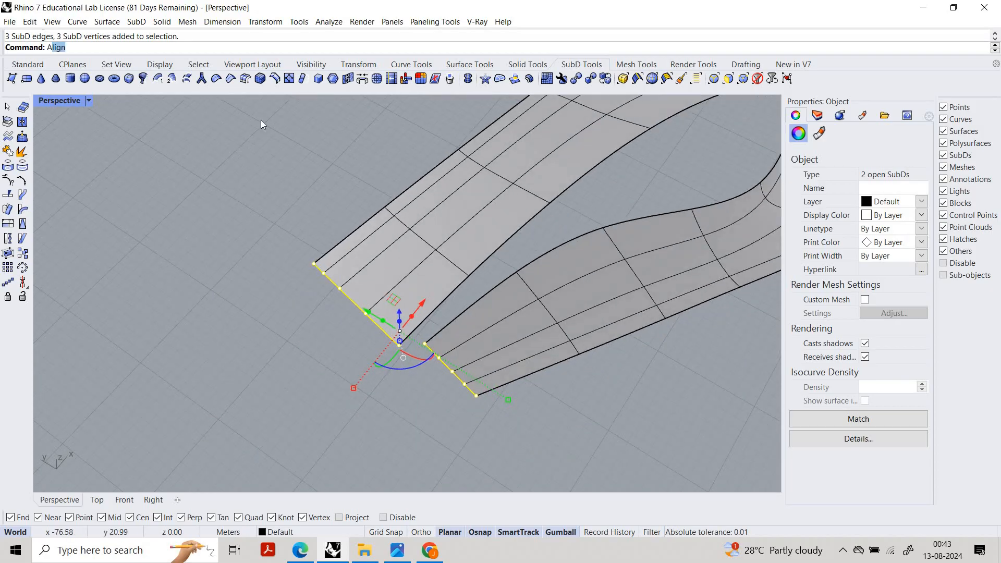
pyautogui.press('Escape')
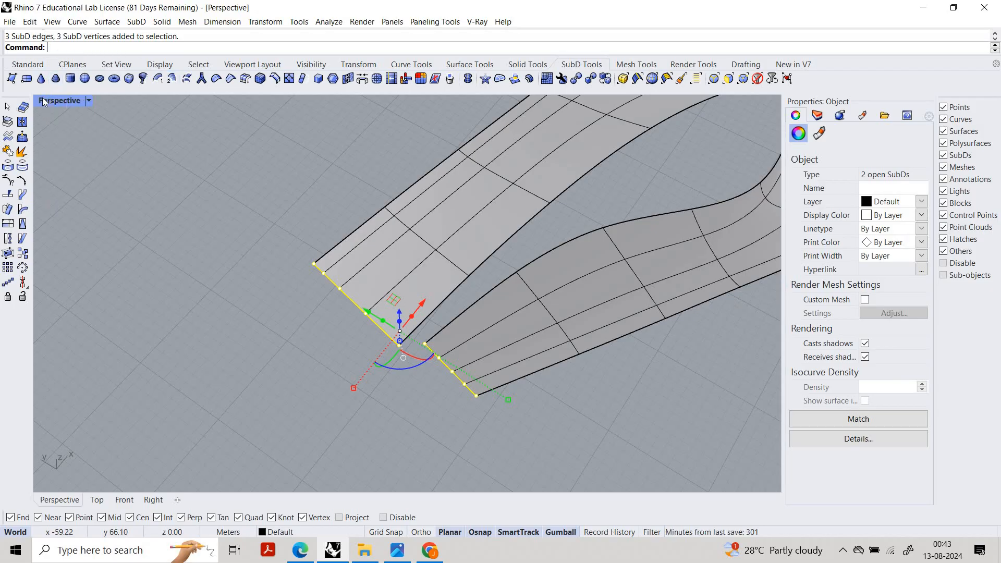
pyautogui.doubleClick(46, 100)
pyautogui.doubleClick(45, 101)
pyautogui.scroll(3, 320, 280)
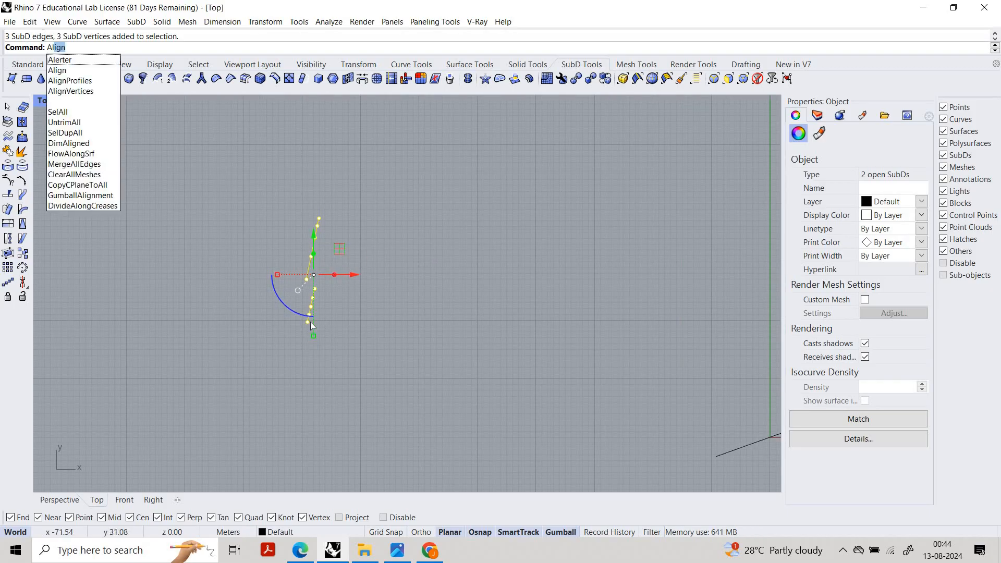
pyautogui.press('Return')
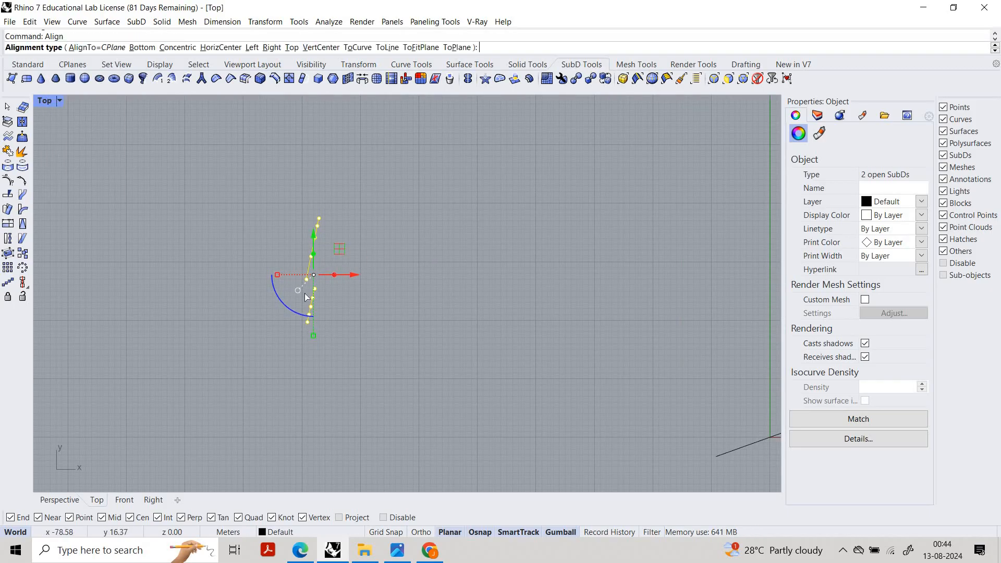
pyautogui.click(388, 48)
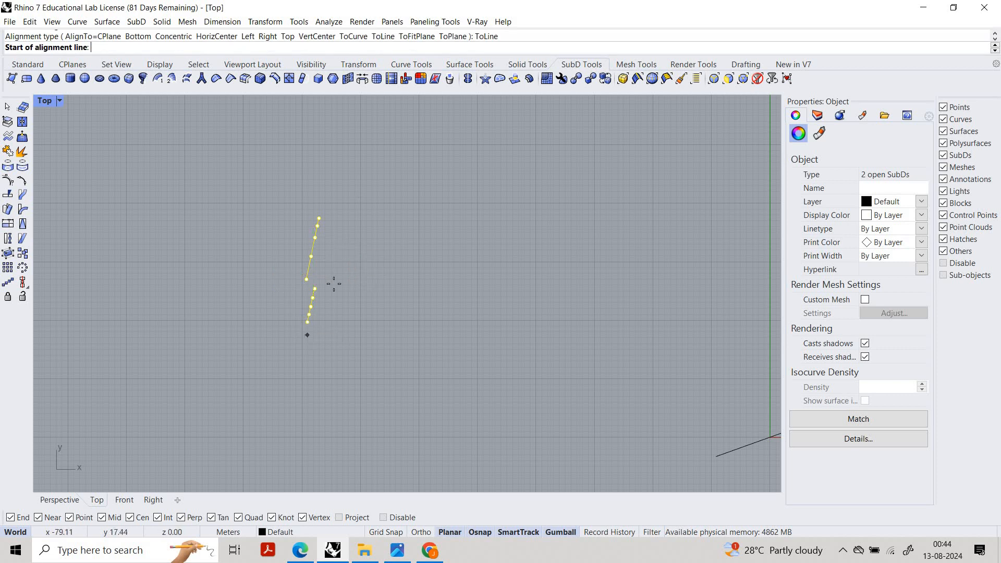
pyautogui.click(307, 321)
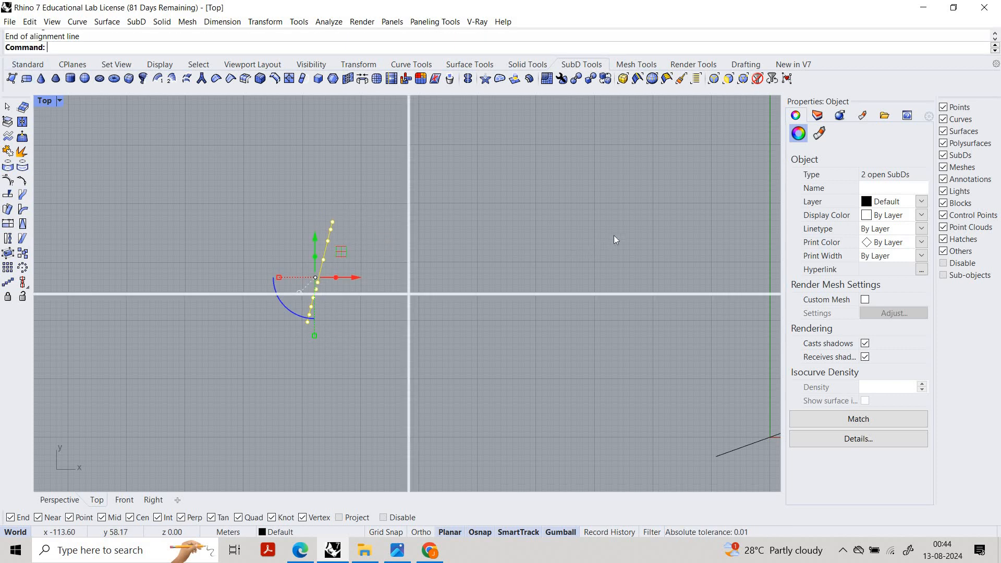
pyautogui.press('Escape')
pyautogui.moveTo(605, 194); pyautogui.dragTo(555, 210, button='right')
pyautogui.scroll(-8, 522, 212)
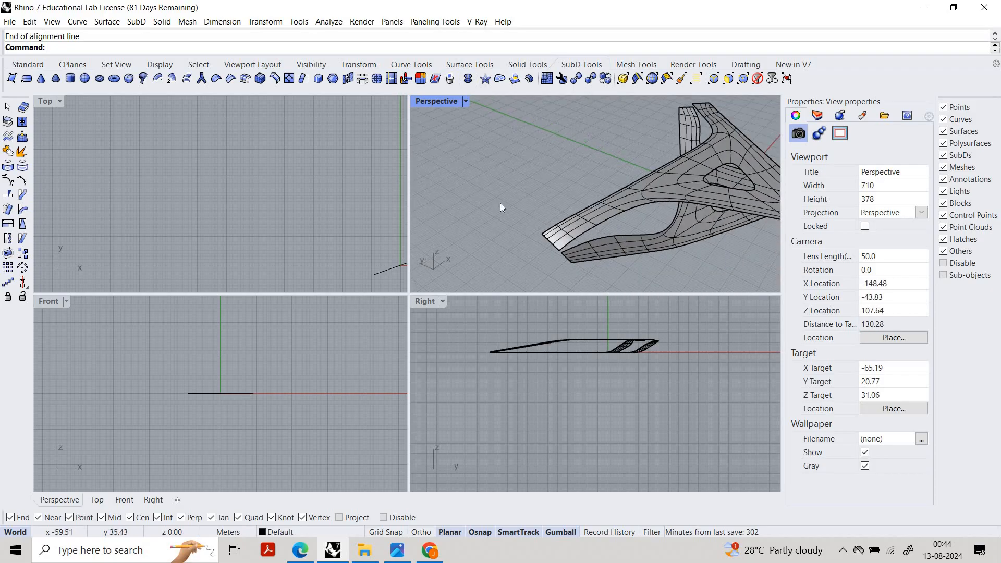
pyautogui.scroll(-2, 398, 180)
pyautogui.scroll(-6, 521, 203)
pyautogui.scroll(15, 596, 229)
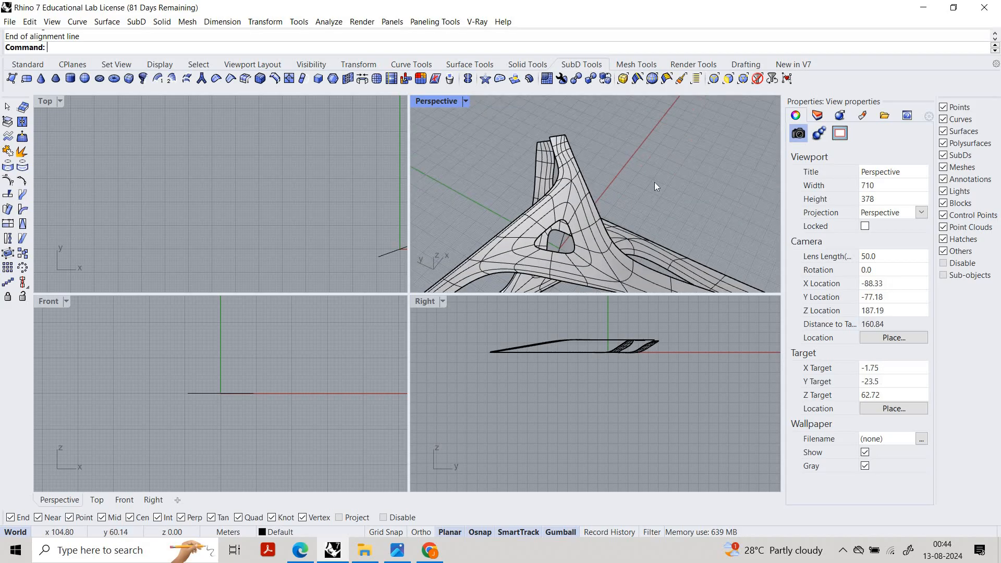
pyautogui.keyDown('ctrl'); pyautogui.keyDown('shift'); pyautogui.moveTo(512, 191); pyautogui.dragTo(662, 253); pyautogui.keyUp('shift'); pyautogui.keyUp('ctrl')
pyautogui.moveTo(667, 165); pyautogui.dragTo(644, 183, button='right')
pyautogui.press('Escape')
pyautogui.scroll(-4, 667, 152)
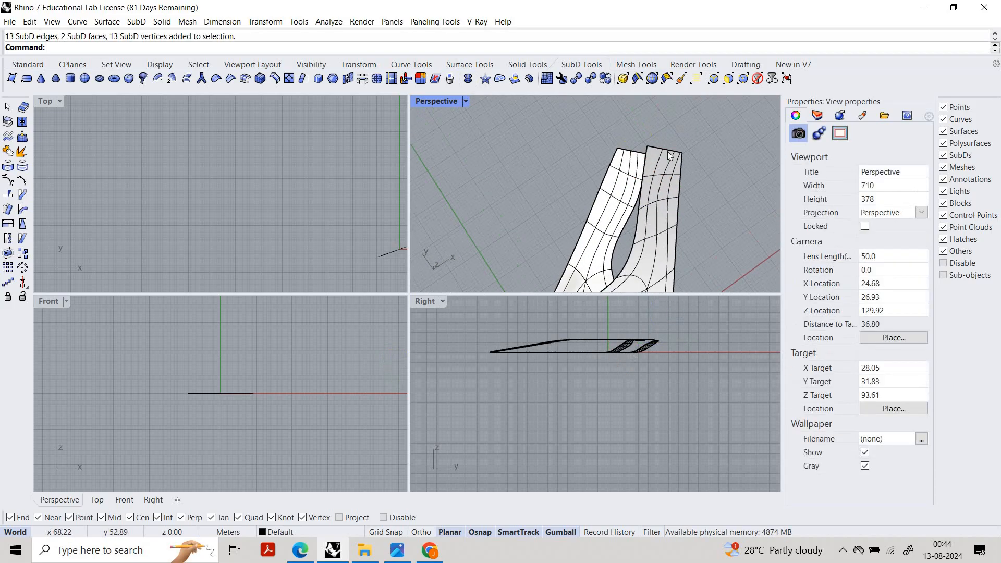
# Step: Select the second arm pair's end edges and align them in plan to a line along the upper arm's end edge
pyautogui.scroll(2, 667, 151)
pyautogui.keyDown('ctrl'); pyautogui.keyDown('shift'); pyautogui.moveTo(593, 123); pyautogui.dragTo(718, 164); pyautogui.keyUp('shift'); pyautogui.keyUp('ctrl')
pyautogui.scroll(-8, 247, 192)
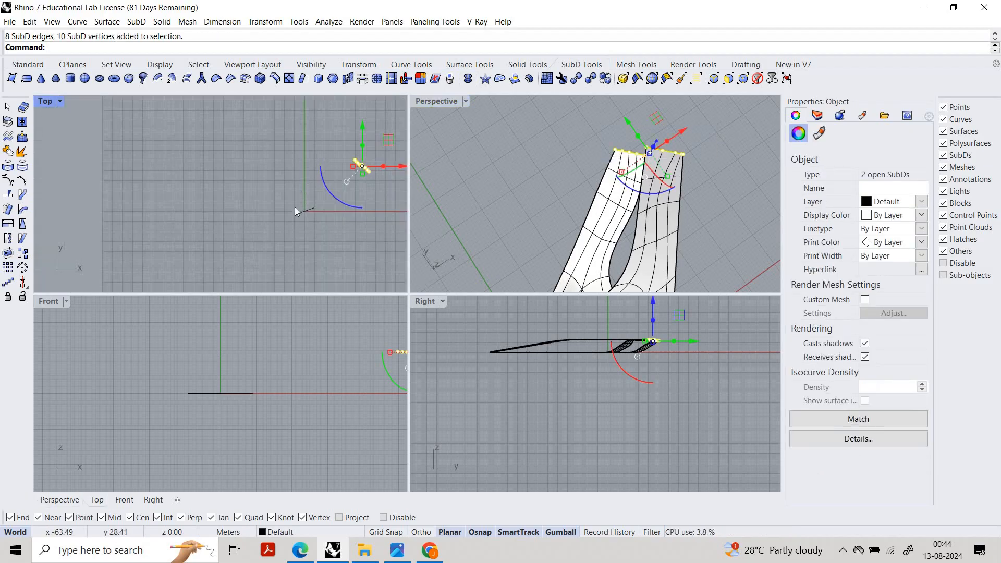
pyautogui.moveTo(381, 166); pyautogui.dragTo(289, 211, button='right')
pyautogui.scroll(12, 290, 212)
pyautogui.write('Al')
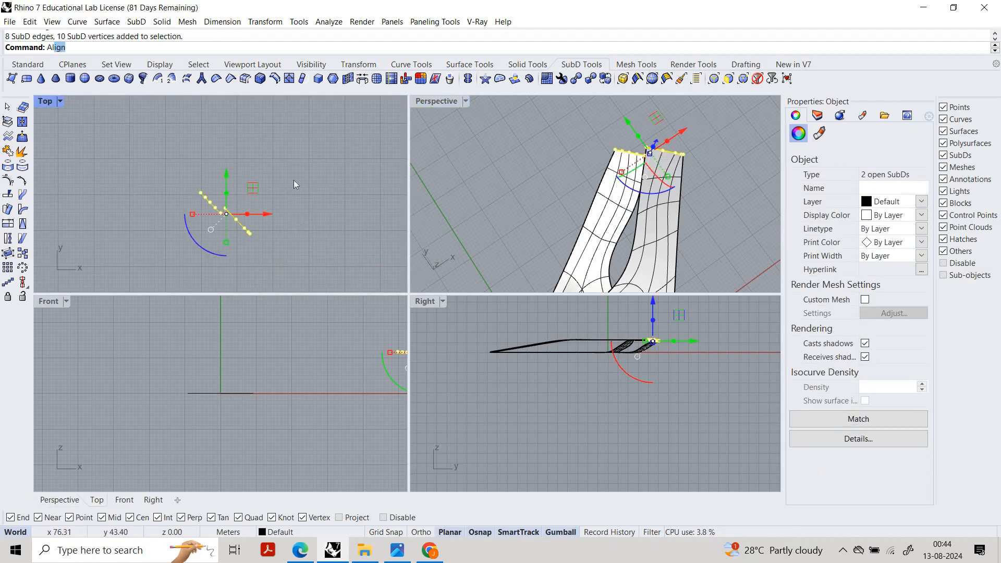
pyautogui.write('ign')
pyautogui.press('Return')
pyautogui.click(387, 48)
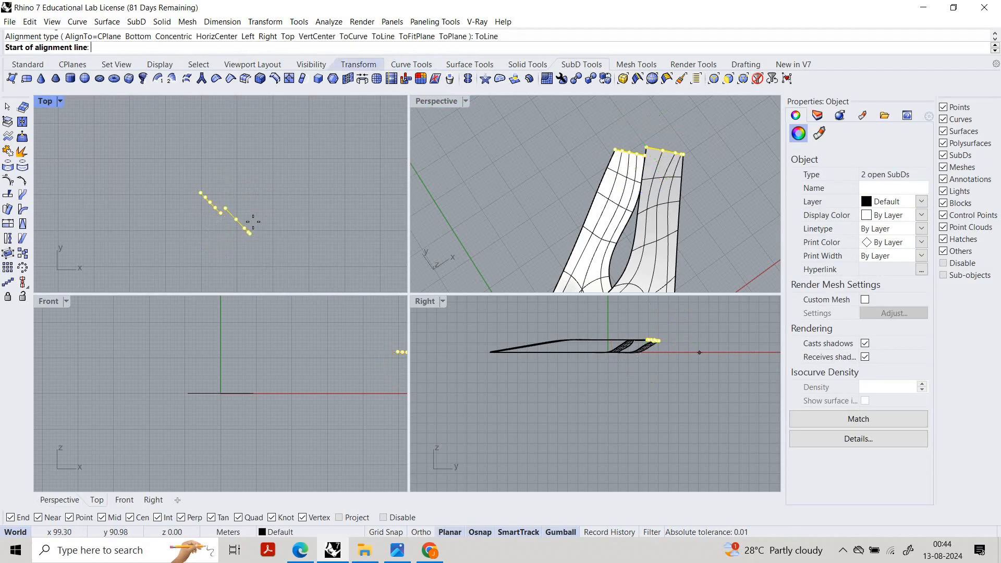
pyautogui.click(246, 211)
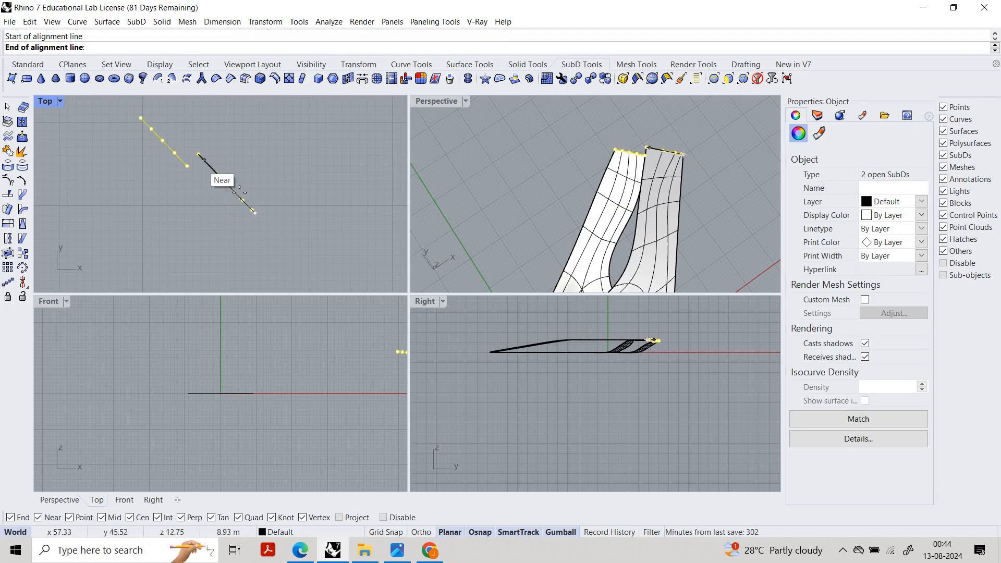
pyautogui.scroll(-4, 236, 191)
pyautogui.click(732, 171)
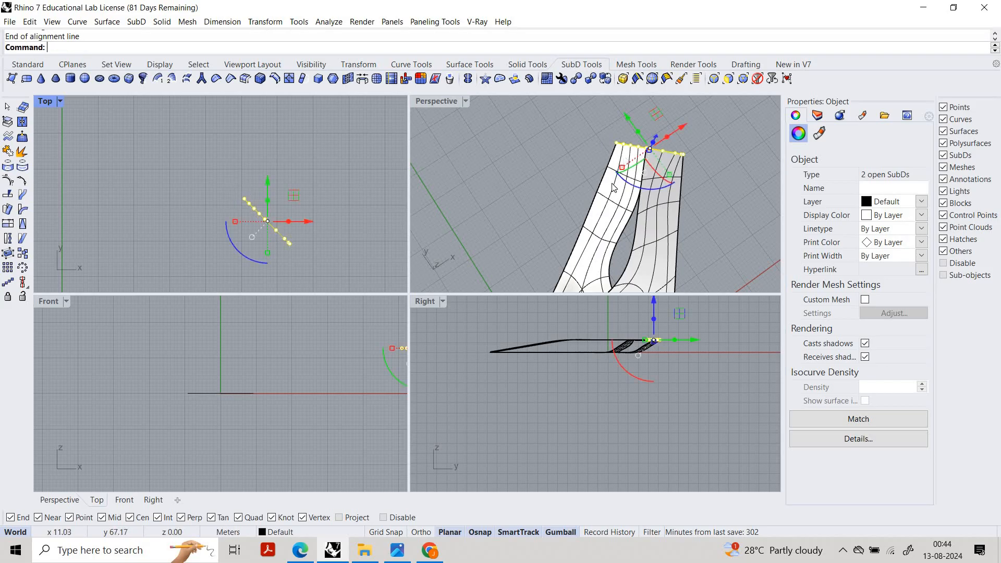
pyautogui.press('Escape')
# Step: Enlarge the Perspective view and examine the aligned arm tips and the remaining unaligned arm pair
pyautogui.moveTo(689, 174); pyautogui.dragTo(446, 104, button='right')
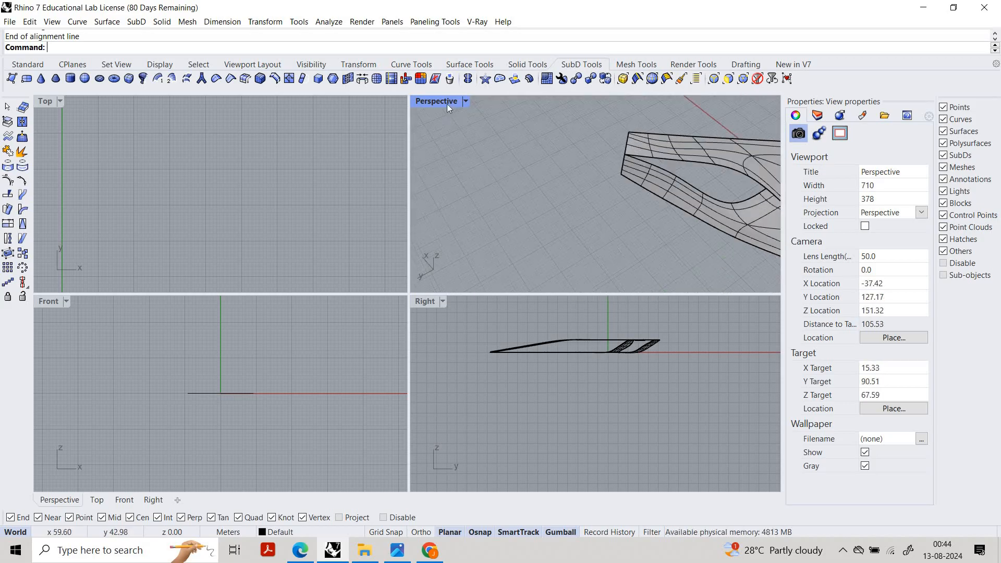
pyautogui.hotkey('ctrl', 'm')
pyautogui.moveTo(649, 249); pyautogui.dragTo(412, 323, button='right')
pyautogui.scroll(-20, 386, 310)
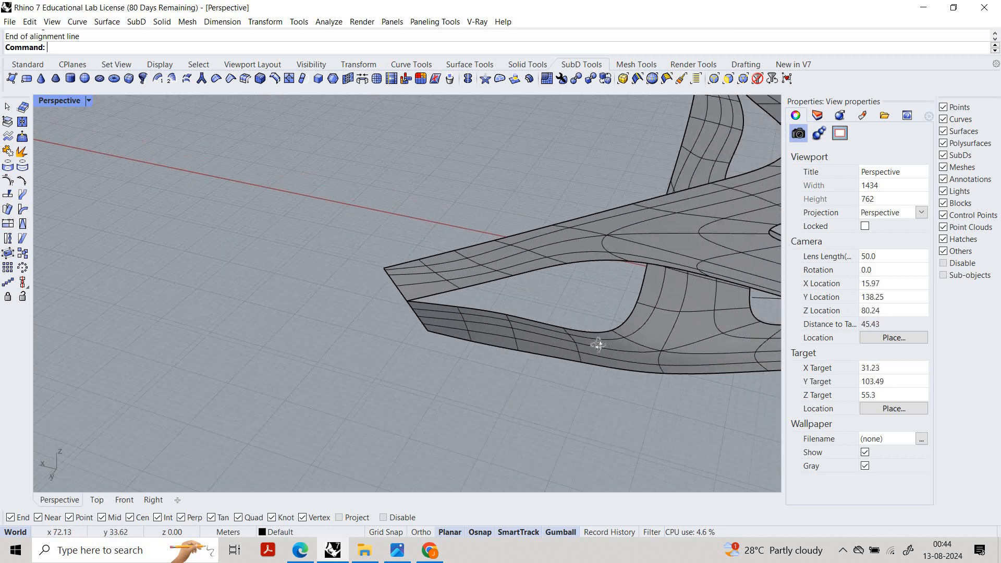
pyautogui.moveTo(362, 303); pyautogui.dragTo(465, 398, button='right')
pyautogui.scroll(-10, 465, 399)
pyautogui.scroll(14, 465, 399)
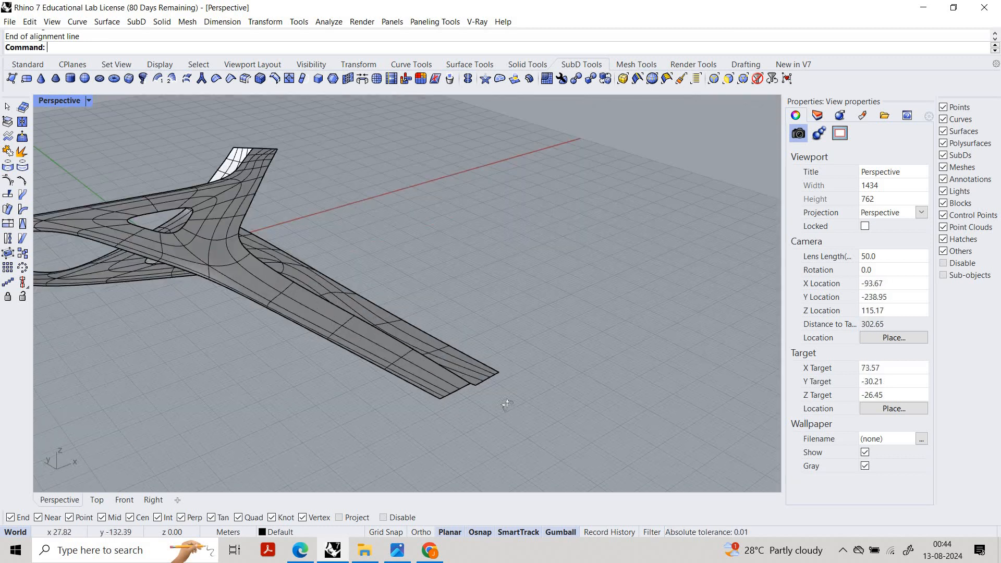
pyautogui.scroll(10, 493, 351)
pyautogui.scroll(-12, 494, 351)
# Step: Select the third arm pair's end edges and align them in plan to a line along the upper arm's end edge
pyautogui.moveTo(494, 351); pyautogui.dragTo(693, 482, button='right')
pyautogui.scroll(8, 666, 350)
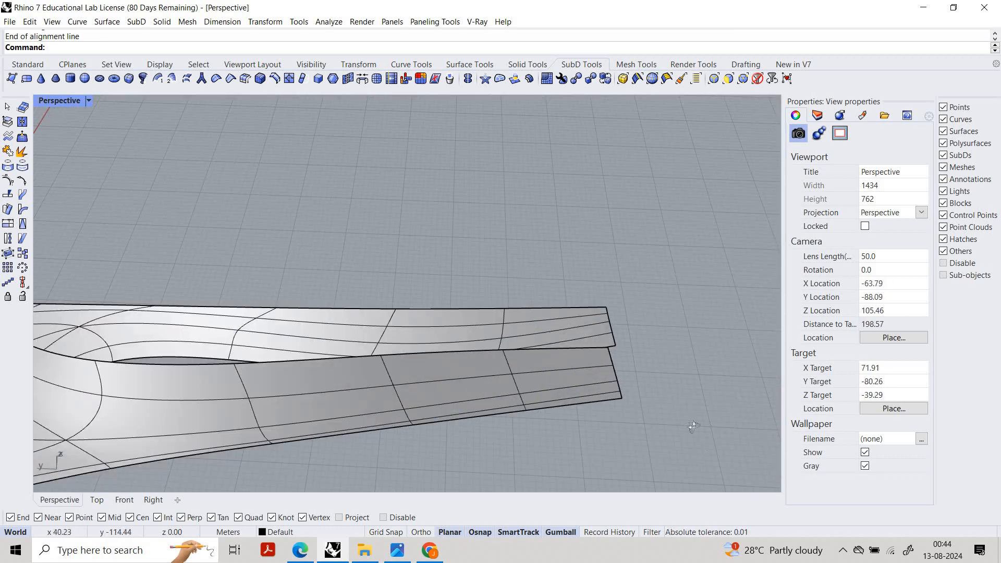
pyautogui.keyDown('ctrl'); pyautogui.keyDown('shift'); pyautogui.moveTo(587, 281); pyautogui.dragTo(695, 469); pyautogui.keyUp('shift'); pyautogui.keyUp('ctrl')
pyautogui.moveTo(678, 443); pyautogui.dragTo(584, 414, button='right')
pyautogui.doubleClick(43, 101)
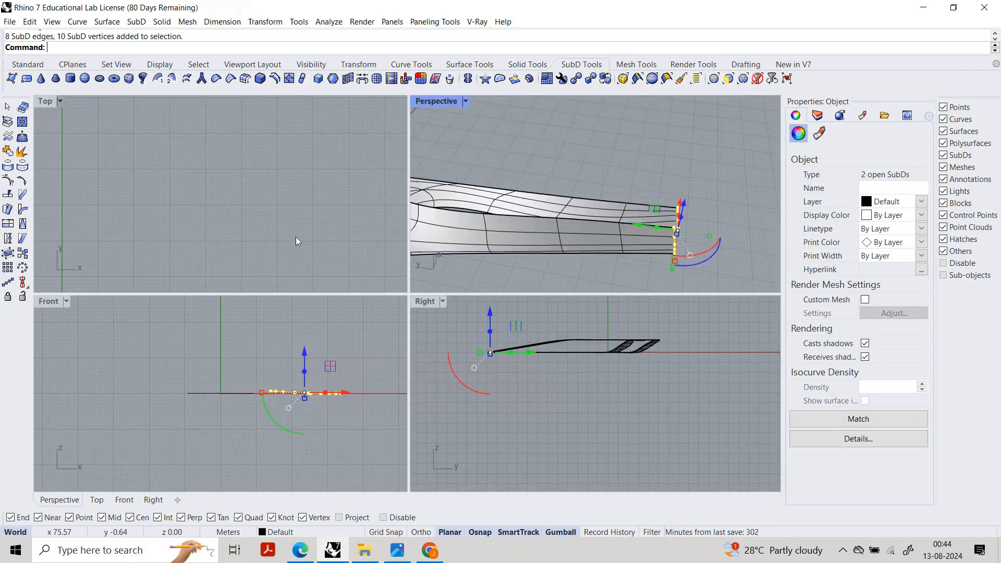
pyautogui.doubleClick(43, 101)
pyautogui.scroll(-14, 382, 401)
pyautogui.scroll(8, 374, 404)
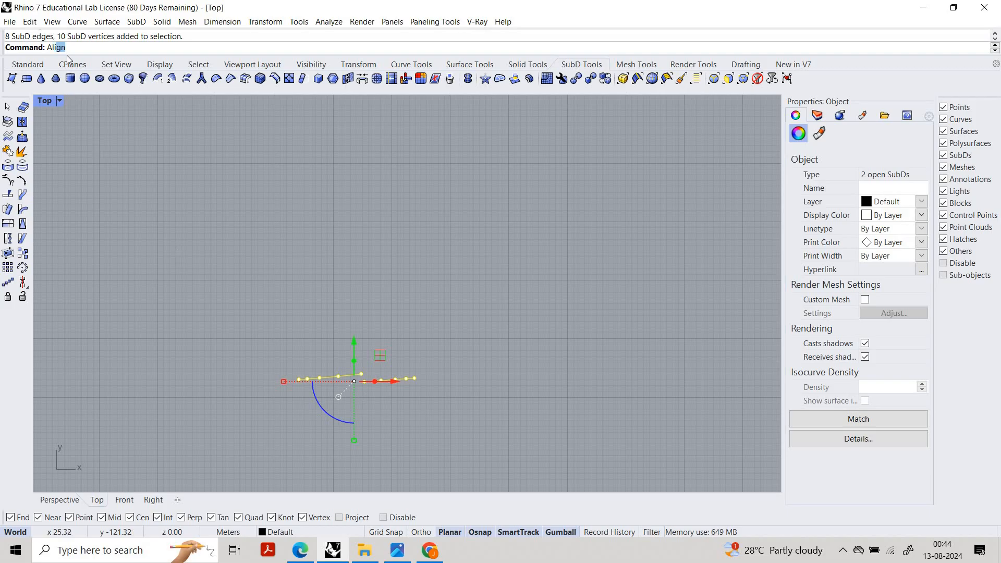
pyautogui.press('Return')
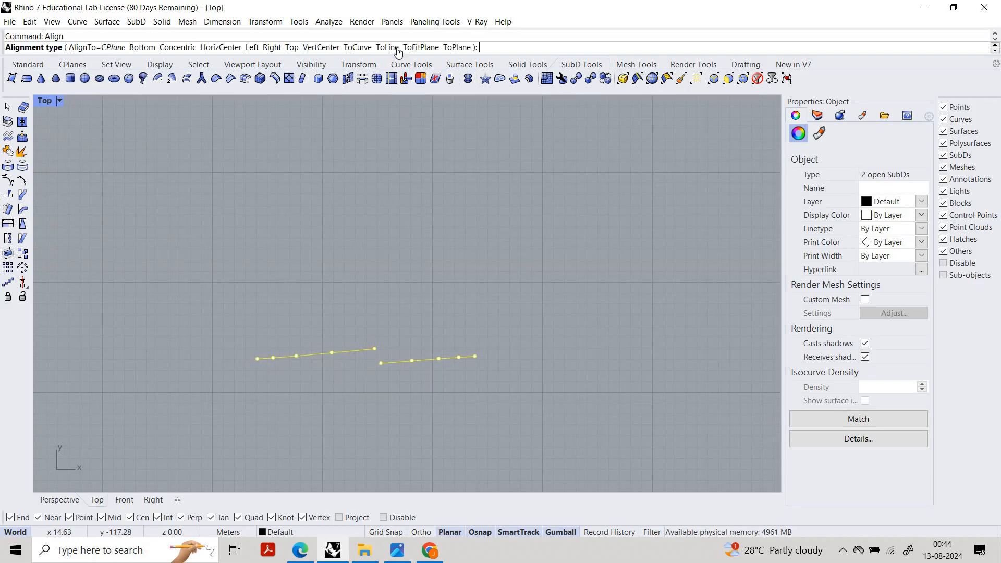
pyautogui.click(388, 47)
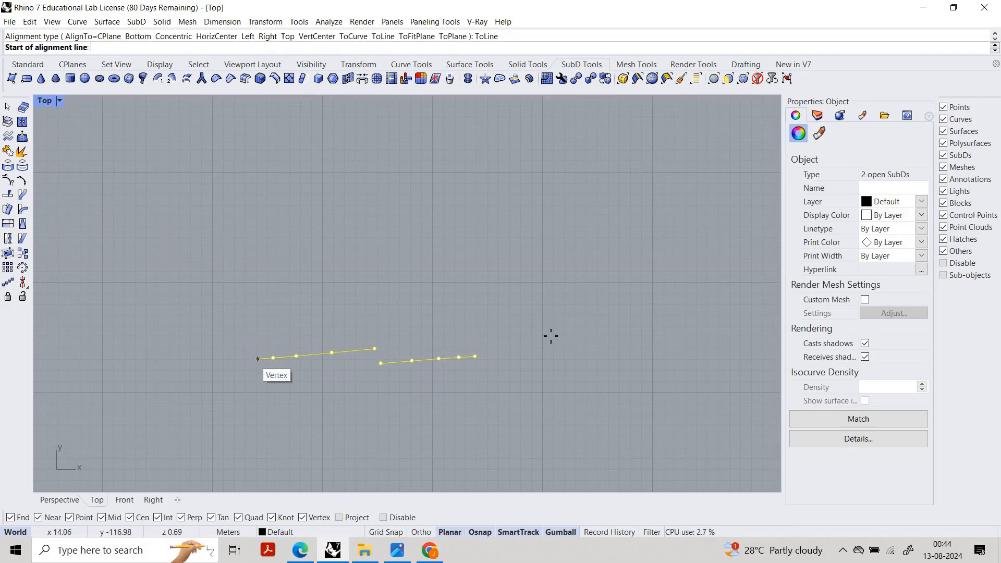
pyautogui.click(257, 358)
pyautogui.click(583, 338)
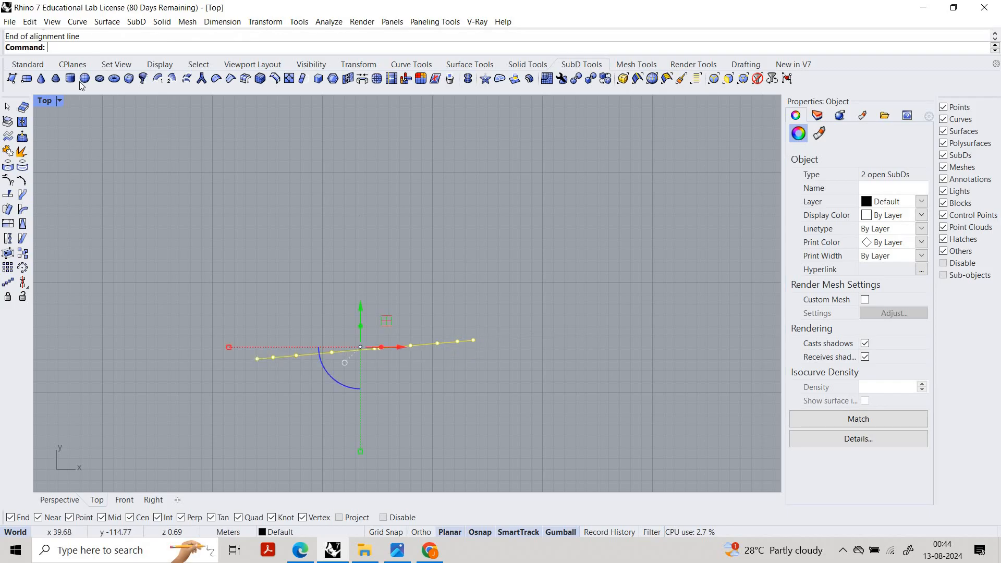
# Step: Clear the edge selection and maximize the Perspective view on one pair of upper and lower arms
pyautogui.hotkey('ctrl', 'm')
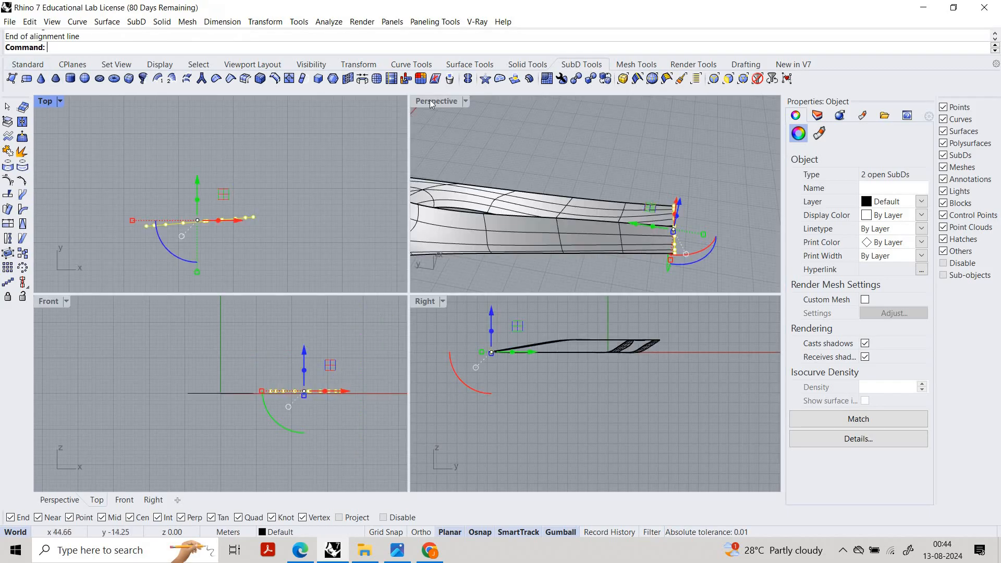
pyautogui.click(571, 247)
pyautogui.hotkey('ctrl', 'm')
pyautogui.click(601, 344)
pyautogui.moveTo(510, 325); pyautogui.dragTo(379, 254, button='right')
pyautogui.scroll(-6, 403, 284)
pyautogui.scroll(6, 379, 255)
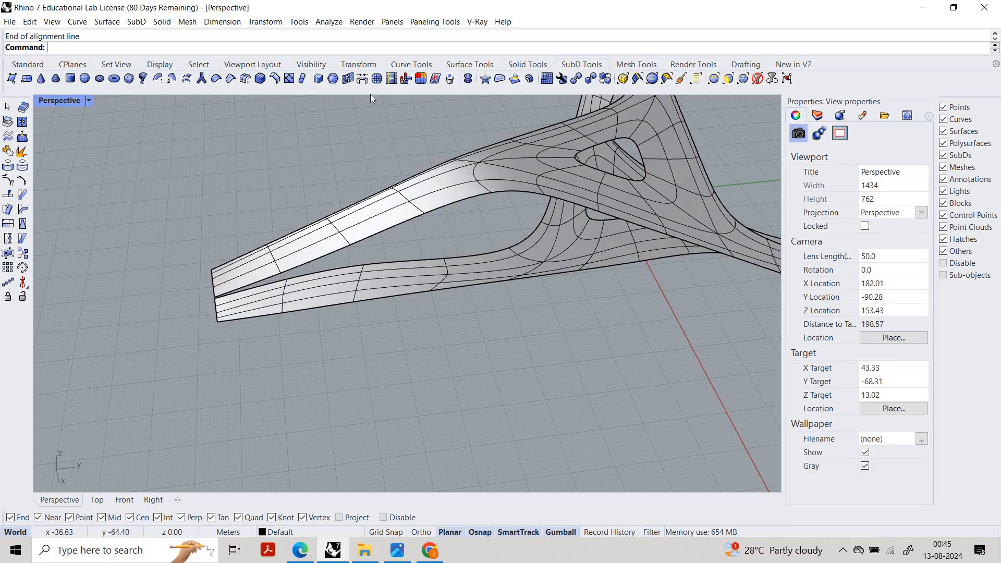
pyautogui.scroll(2, 260, 282)
pyautogui.click(266, 279)
pyautogui.click(275, 283)
pyautogui.click(316, 259)
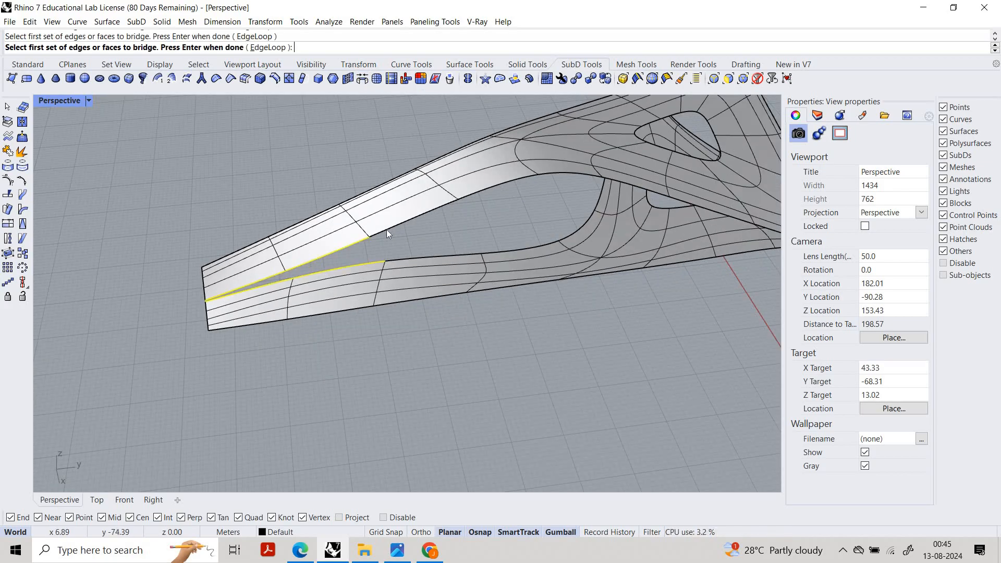
pyautogui.press('Escape')
# Step: Bridge the three facing side edges nearest the tip on the upper and lower arms with 1 joined segment
pyautogui.rightClick(285, 274)
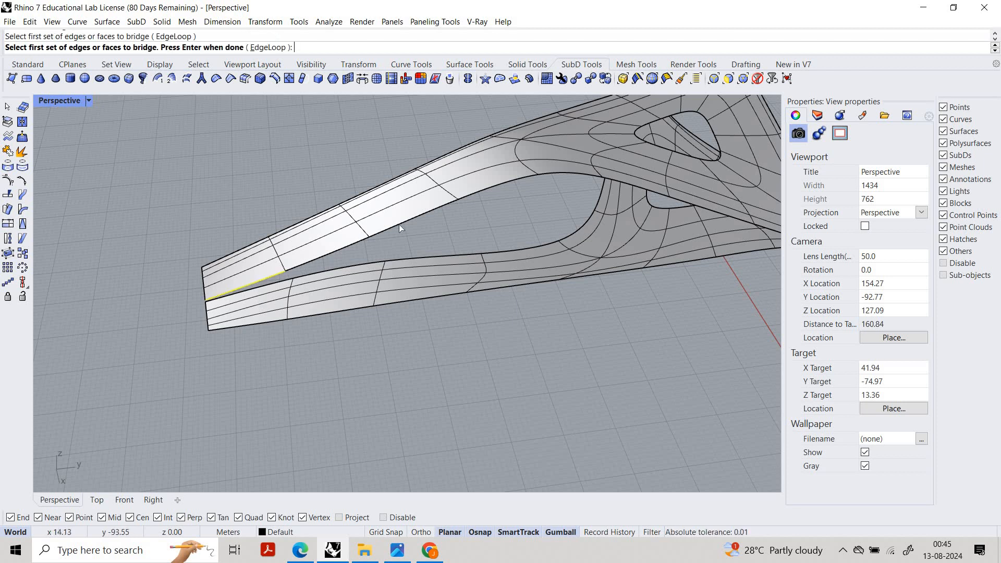
pyautogui.click(399, 225)
pyautogui.click(350, 266)
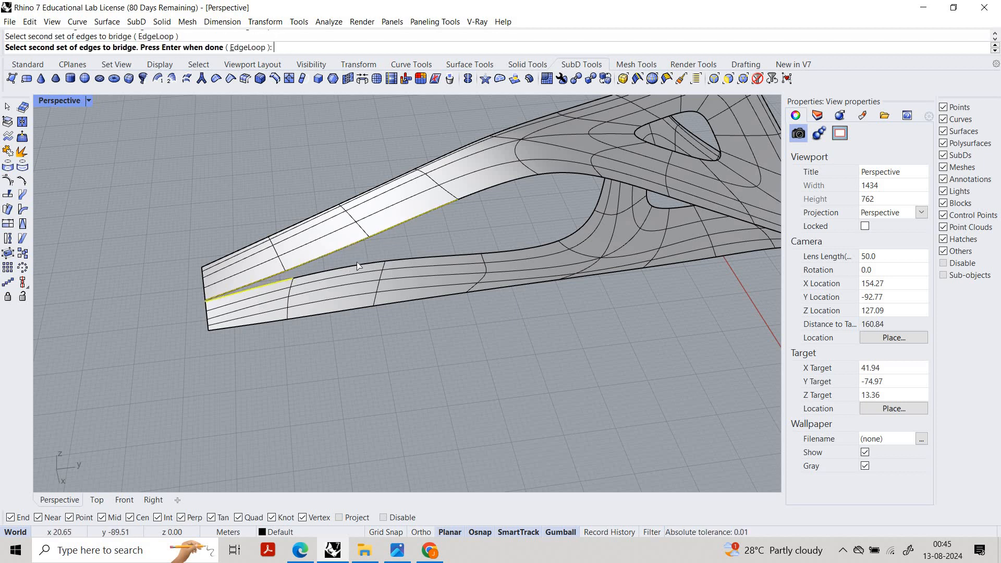
pyautogui.press('Return')
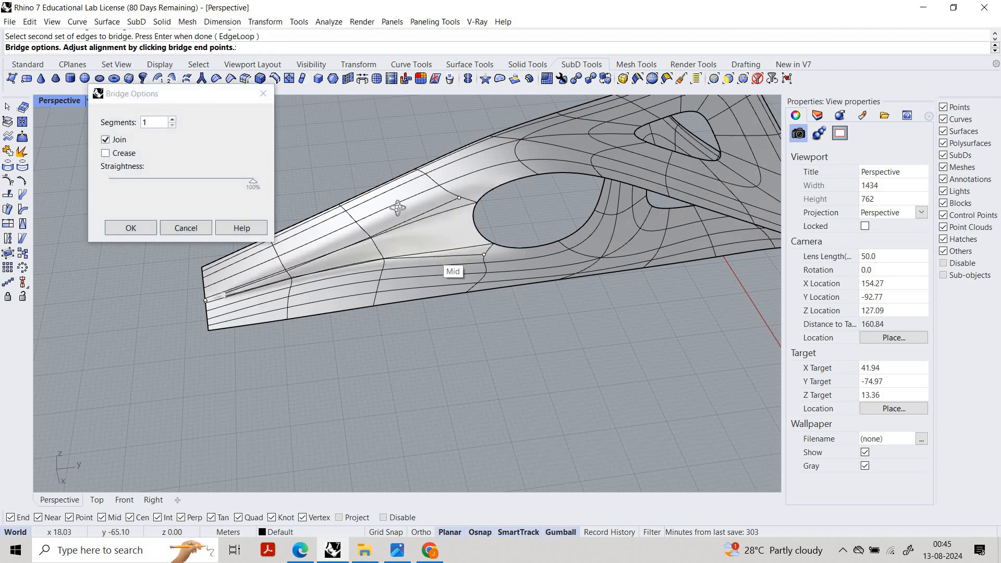
pyautogui.moveTo(360, 193); pyautogui.dragTo(451, 242, button='right')
pyautogui.press('Return')
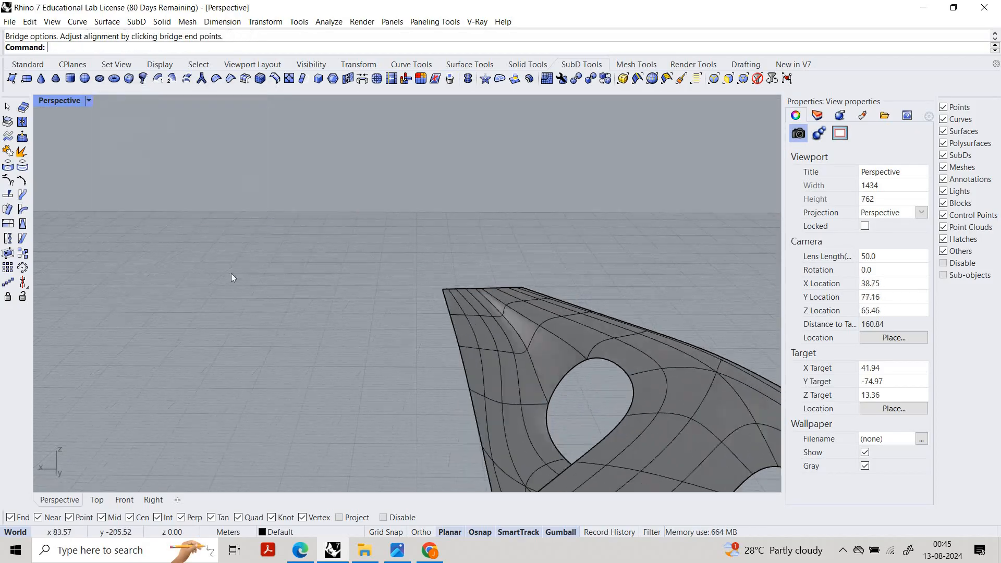
# Step: Examine the bridged arm tip, undoing and redoing the bridge to compare the end edges
pyautogui.moveTo(230, 274); pyautogui.dragTo(397, 358, button='right')
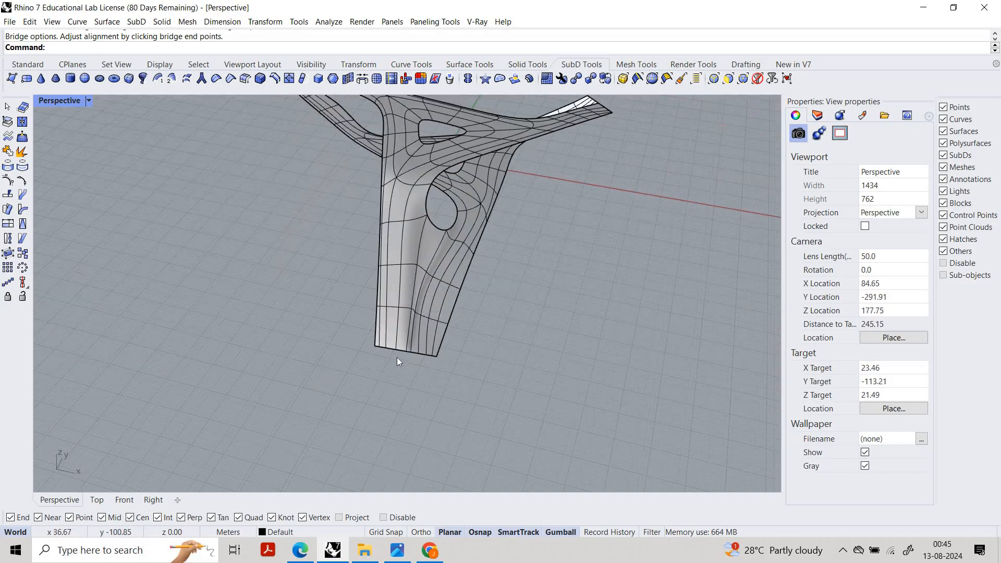
pyautogui.scroll(4, 397, 357)
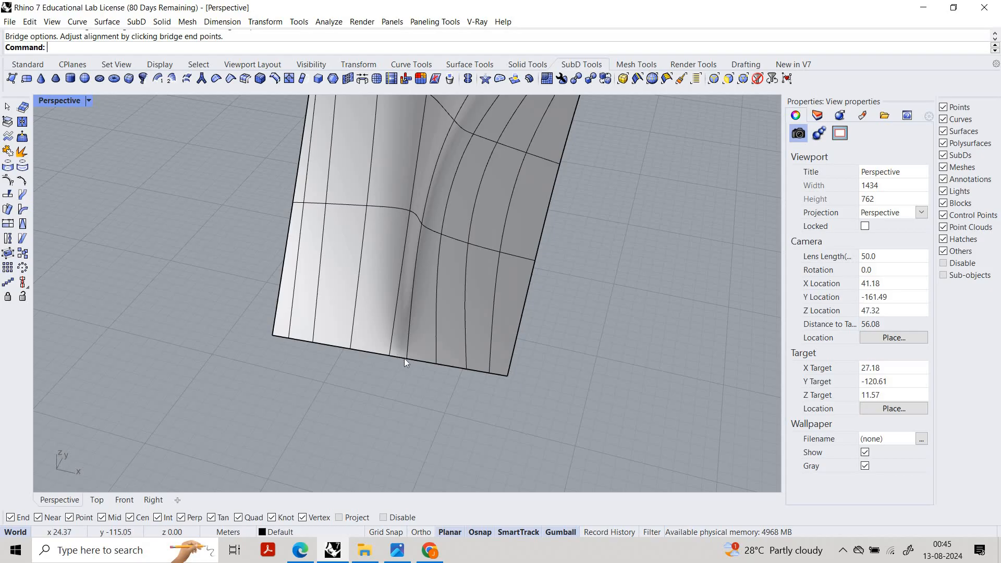
pyautogui.hotkey('ctrl', 'z')
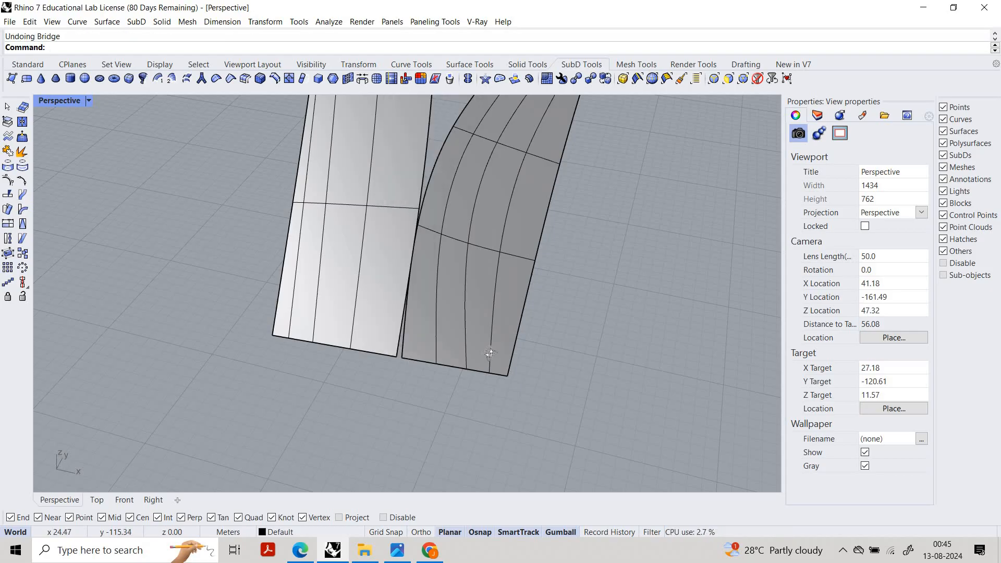
pyautogui.hotkey('ctrl', 'y')
# Step: Start a bridge on the second arm pair with the upper arm's three inner edges nearest the tip as first set
pyautogui.moveTo(293, 300); pyautogui.dragTo(153, 340, button='right')
pyautogui.scroll(-10, 484, 330)
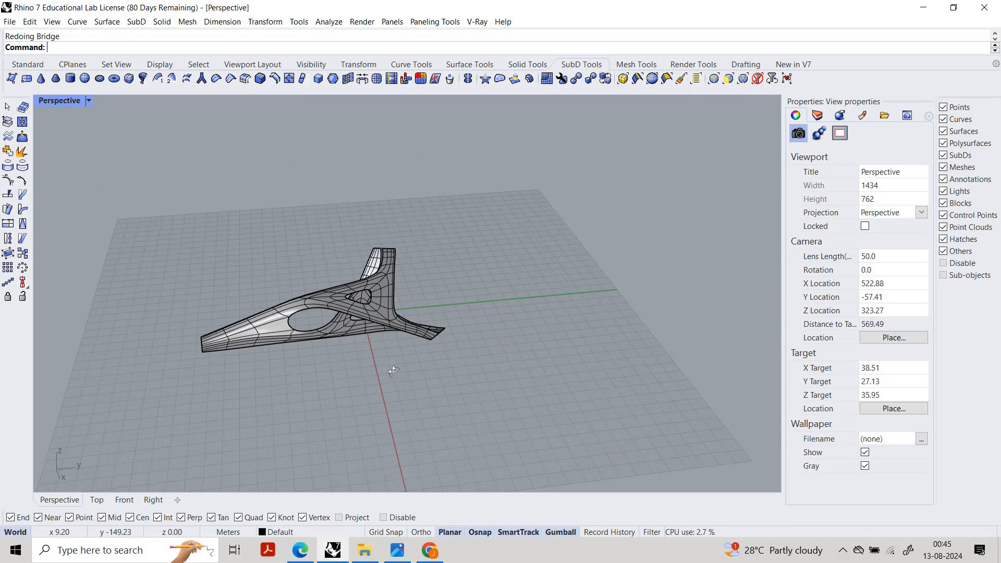
pyautogui.moveTo(483, 330); pyautogui.dragTo(199, 358, button='right')
pyautogui.scroll(15, 340, 322)
pyautogui.scroll(8, 201, 382)
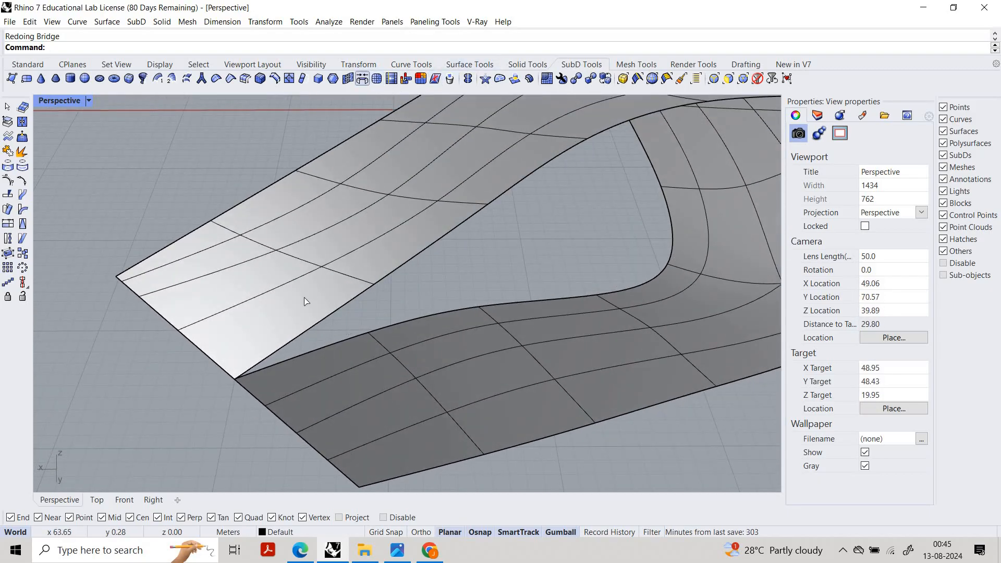
pyautogui.scroll(-2, 310, 311)
pyautogui.scroll(1, 417, 247)
pyautogui.click(318, 314)
pyautogui.click(406, 254)
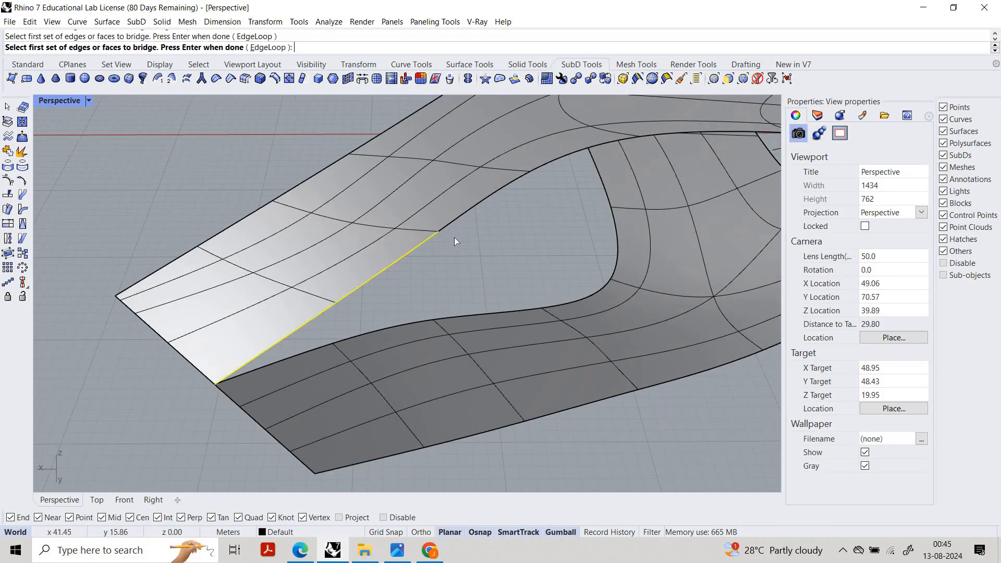
pyautogui.click(455, 220)
pyautogui.press('Return')
# Step: Use the lower arm's three matching inner edges as second set and create the bridge with 1 joined segment
pyautogui.click(320, 345)
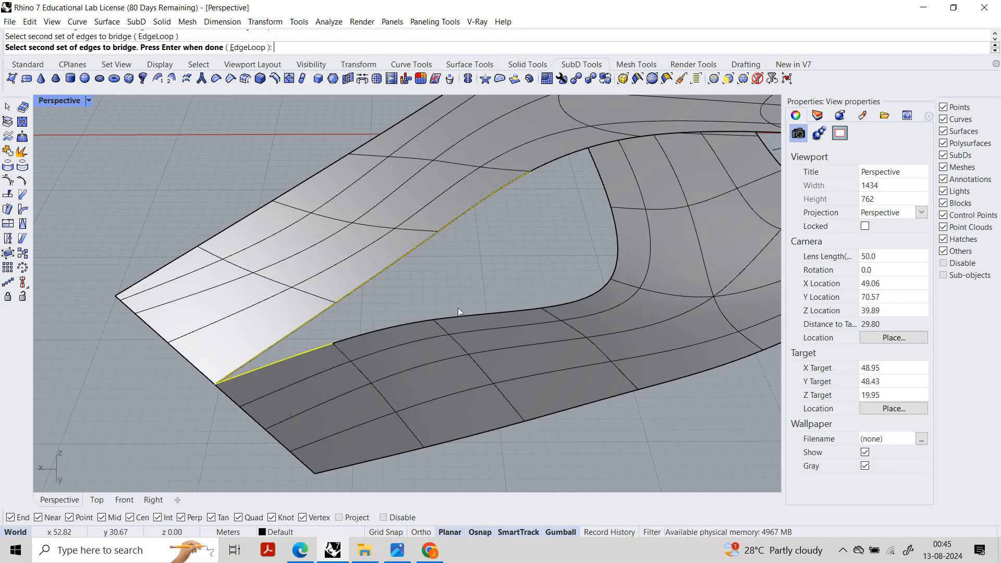
pyautogui.click(483, 313)
pyautogui.press('Return')
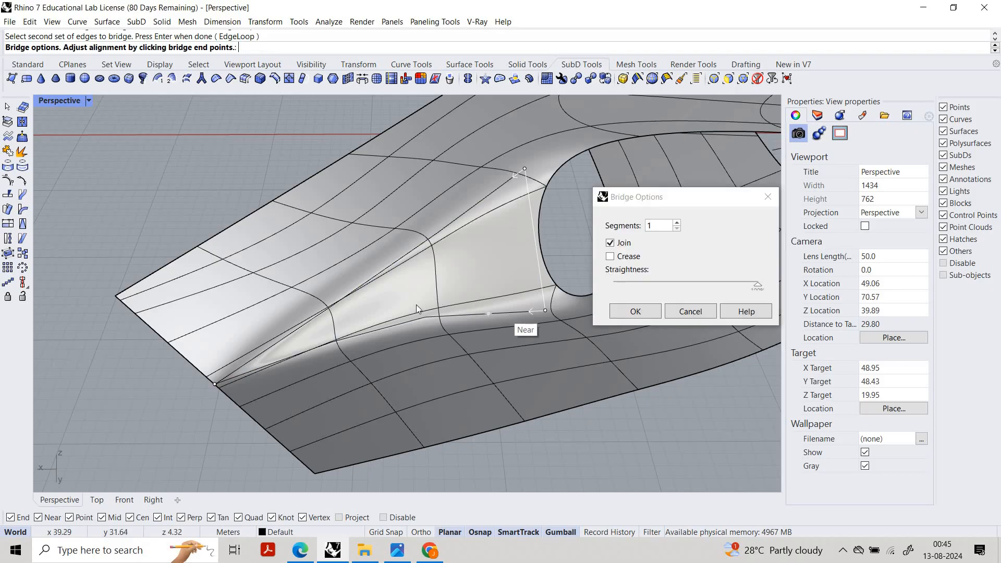
pyautogui.moveTo(416, 304); pyautogui.dragTo(332, 295, button='right')
pyautogui.scroll(-10, 332, 295)
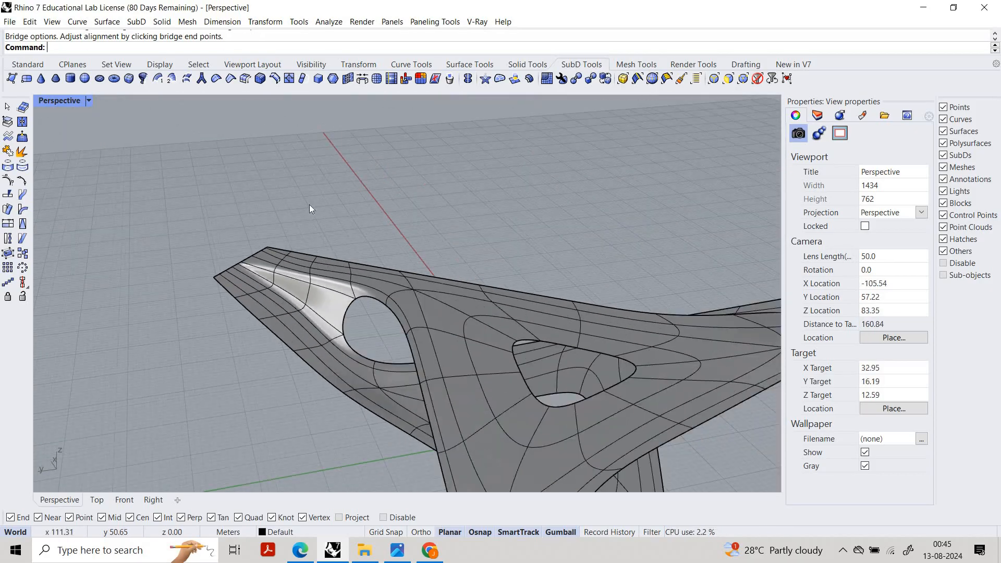
pyautogui.moveTo(302, 347); pyautogui.dragTo(259, 205, button='right')
pyautogui.scroll(8, 217, 220)
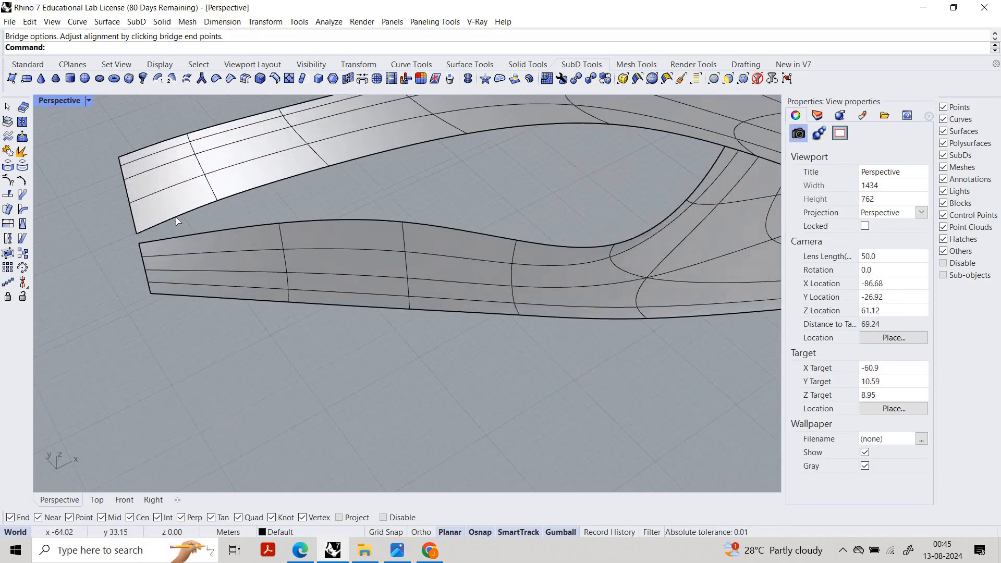
pyautogui.press('Return')
pyautogui.click(176, 217)
pyautogui.click(272, 183)
pyautogui.click(377, 153)
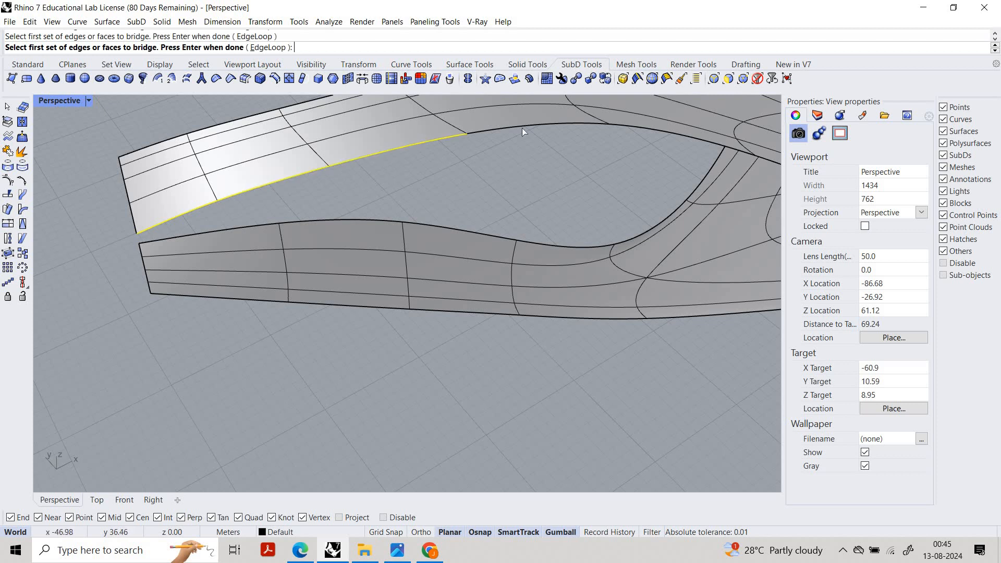
pyautogui.click(519, 129)
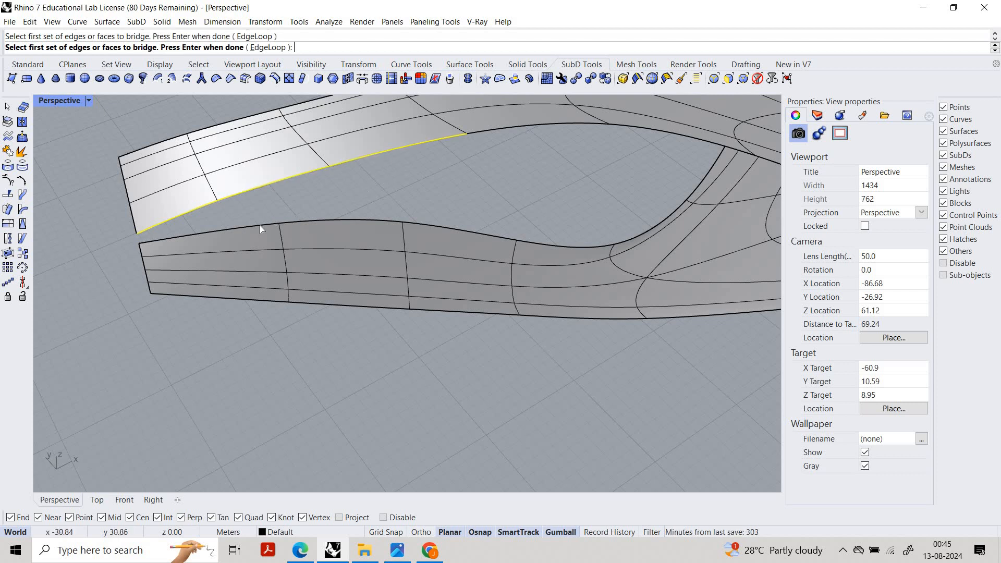
pyautogui.click(437, 224)
pyautogui.click(486, 232)
pyautogui.press('Escape')
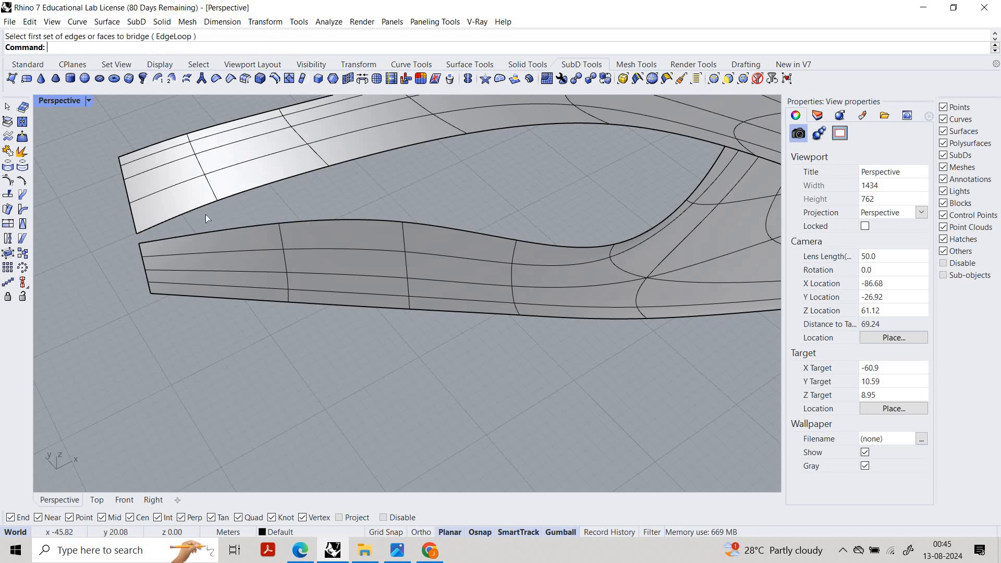
pyautogui.press('Return')
pyautogui.click(261, 188)
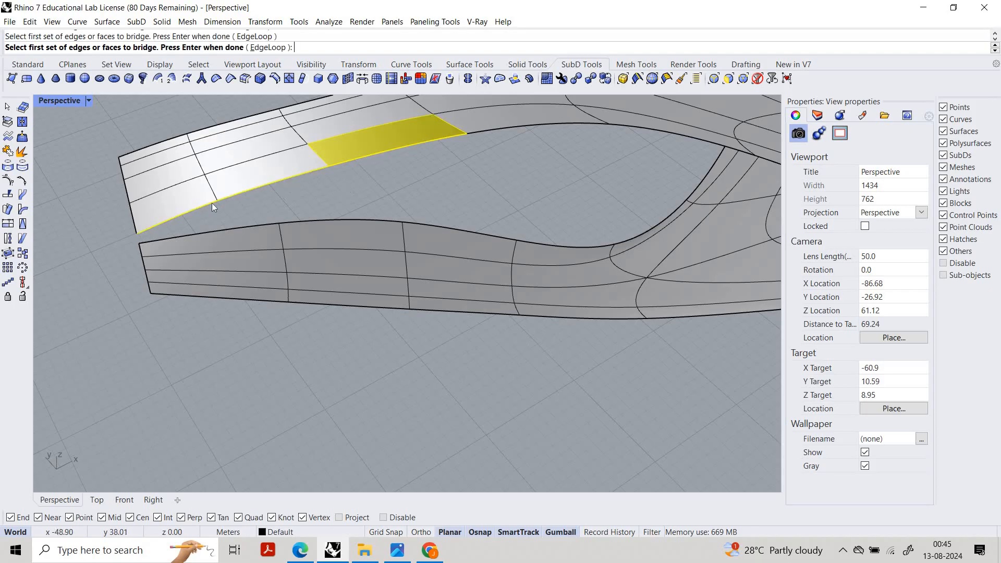
pyautogui.press('Escape')
# Step: Bridge the third arm pair between the three facing inner edges nearest the tip on each arm, using 1 joined segment
pyautogui.press('Return')
pyautogui.click(302, 175)
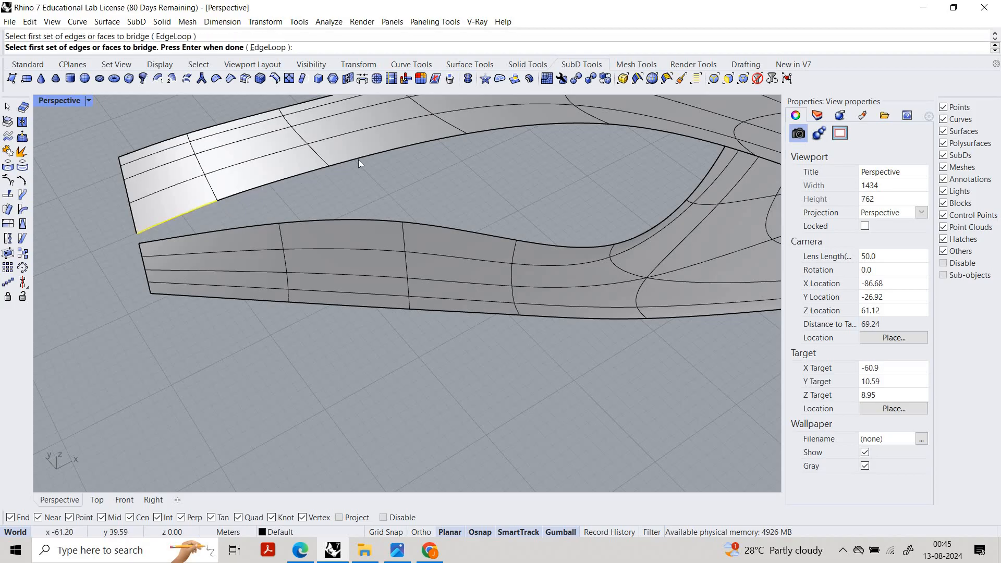
pyautogui.click(358, 159)
pyautogui.click(198, 206)
pyautogui.press('Return')
pyautogui.click(232, 233)
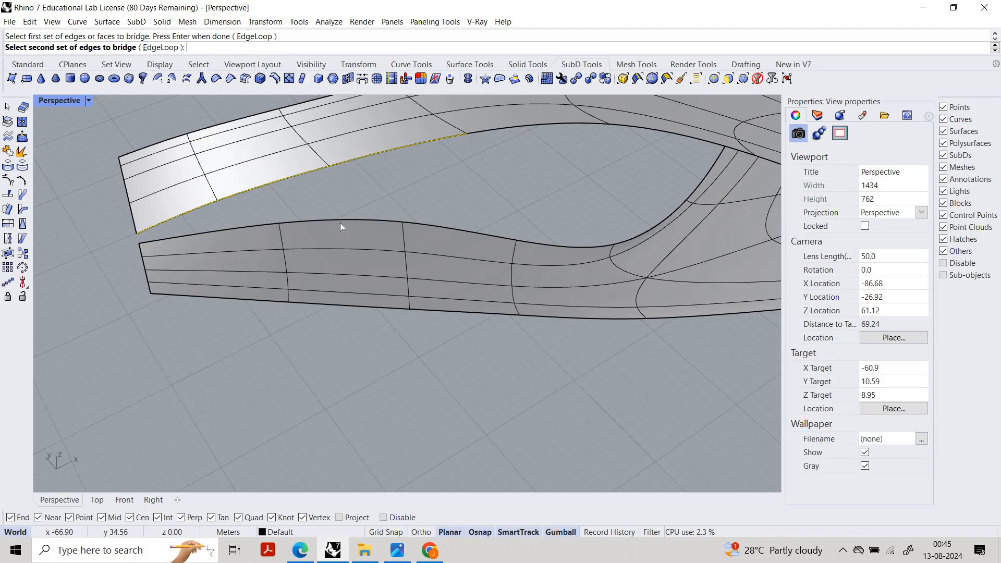
pyautogui.click(340, 222)
pyautogui.click(417, 222)
pyautogui.press('Return')
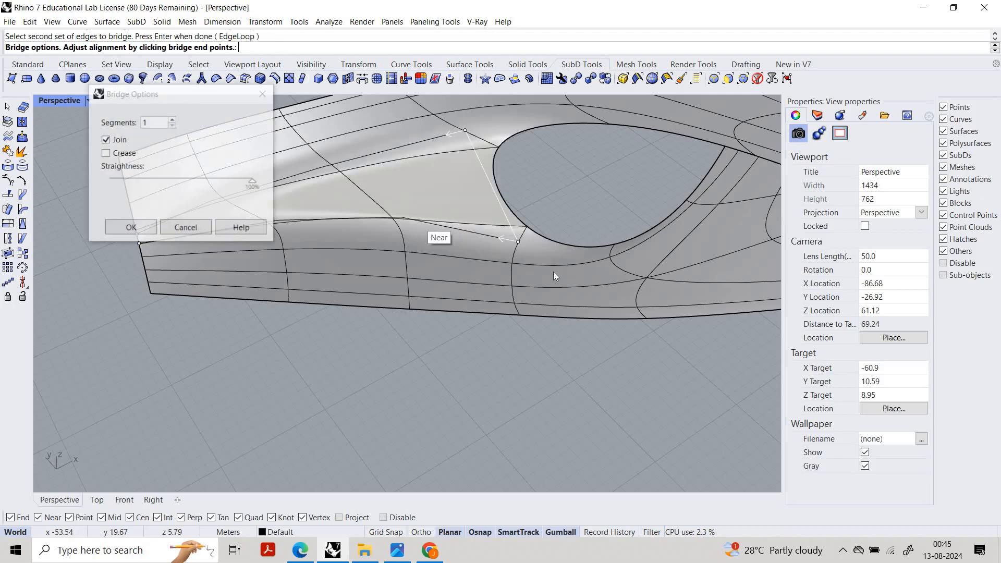
pyautogui.press('Return')
# Step: Select the first cross edge loop near a bridged arm's tip and insert an edge loop between it and the arm's end
pyautogui.moveTo(417, 286); pyautogui.dragTo(587, 303, button='right')
pyautogui.scroll(-4, 601, 312)
pyautogui.scroll(-6, 420, 268)
pyautogui.moveTo(256, 268); pyautogui.dragTo(325, 364, button='right')
pyautogui.scroll(6, 361, 344)
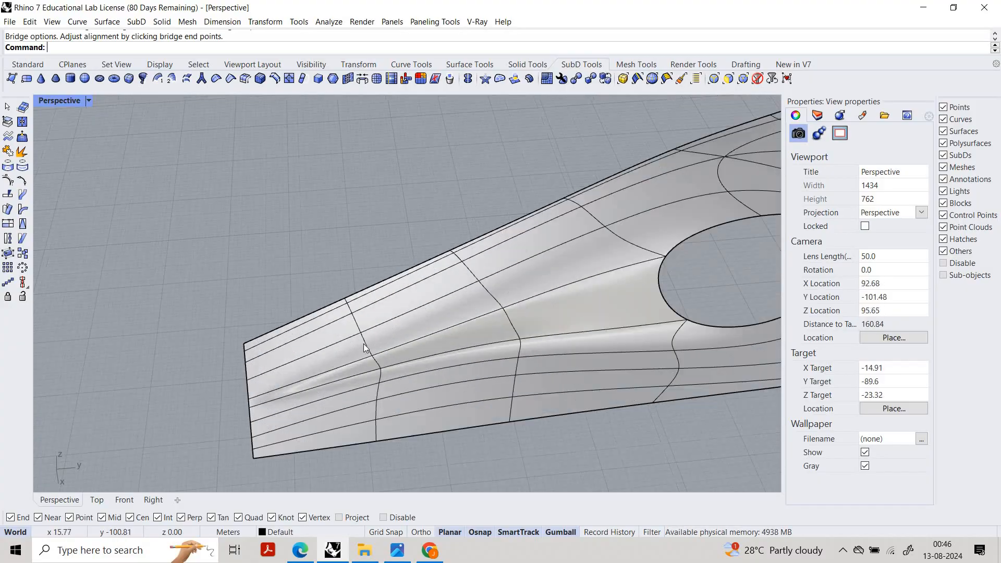
pyautogui.keyDown('ctrl'); pyautogui.keyDown('shift'); pyautogui.click(365, 345); pyautogui.keyUp('shift'); pyautogui.keyUp('ctrl')
pyautogui.click(407, 461)
pyautogui.keyDown('ctrl'); pyautogui.keyDown('shift'); pyautogui.moveTo(406, 461); pyautogui.dragTo(334, 250); pyautogui.keyUp('shift'); pyautogui.keyUp('ctrl')
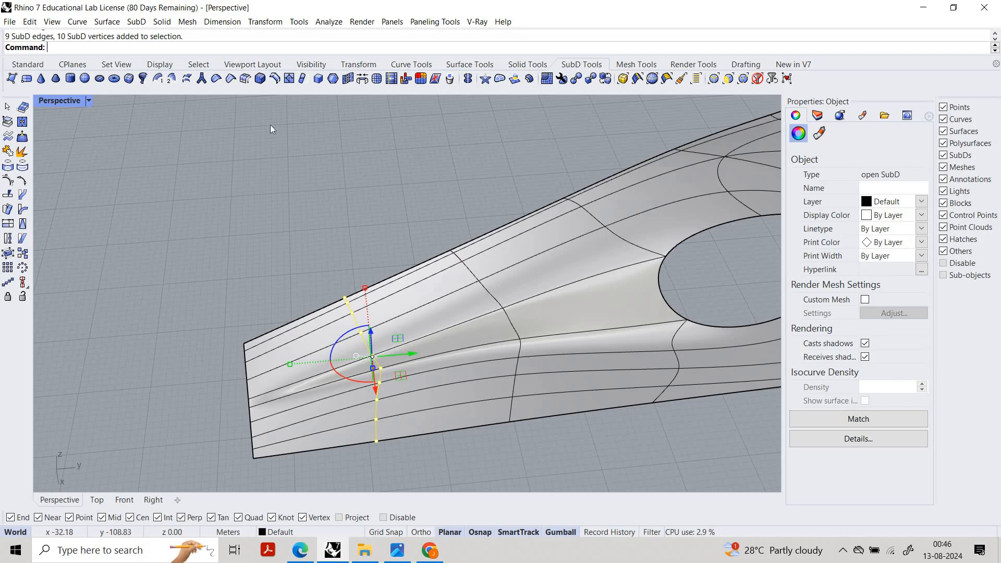
pyautogui.click(274, 79)
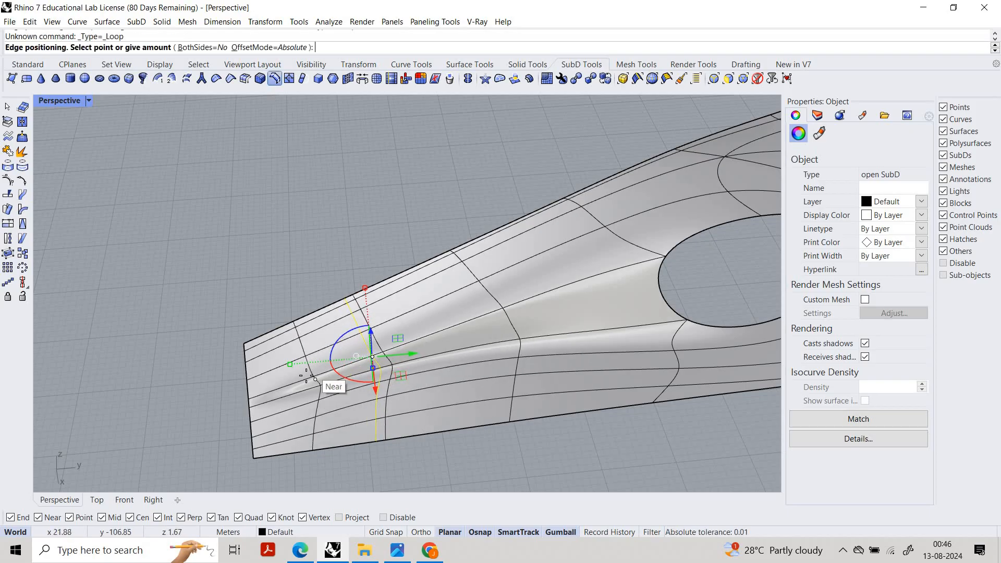
pyautogui.press('Escape')
# Step: Reselect the original first cross loop and insert another edge loop between it and the next loop toward the opening
pyautogui.moveTo(470, 353); pyautogui.dragTo(329, 320, button='right')
pyautogui.keyDown('ctrl'); pyautogui.keyDown('shift'); pyautogui.moveTo(362, 455); pyautogui.dragTo(287, 250); pyautogui.keyUp('shift'); pyautogui.keyUp('ctrl')
pyautogui.press('Escape')
pyautogui.keyDown('ctrl'); pyautogui.keyDown('shift'); pyautogui.moveTo(393, 491); pyautogui.dragTo(278, 81); pyautogui.keyUp('shift'); pyautogui.keyUp('ctrl')
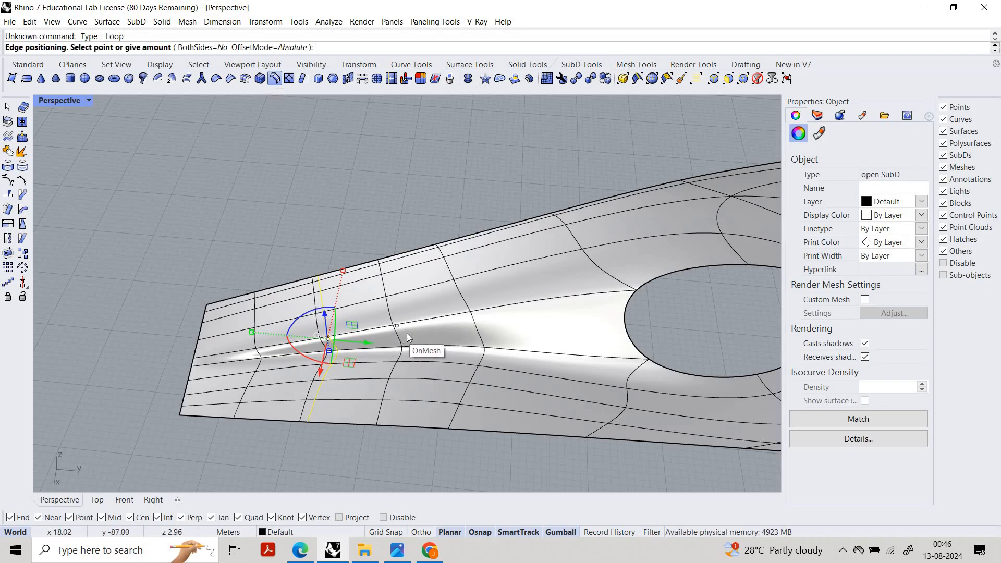
pyautogui.click(407, 333)
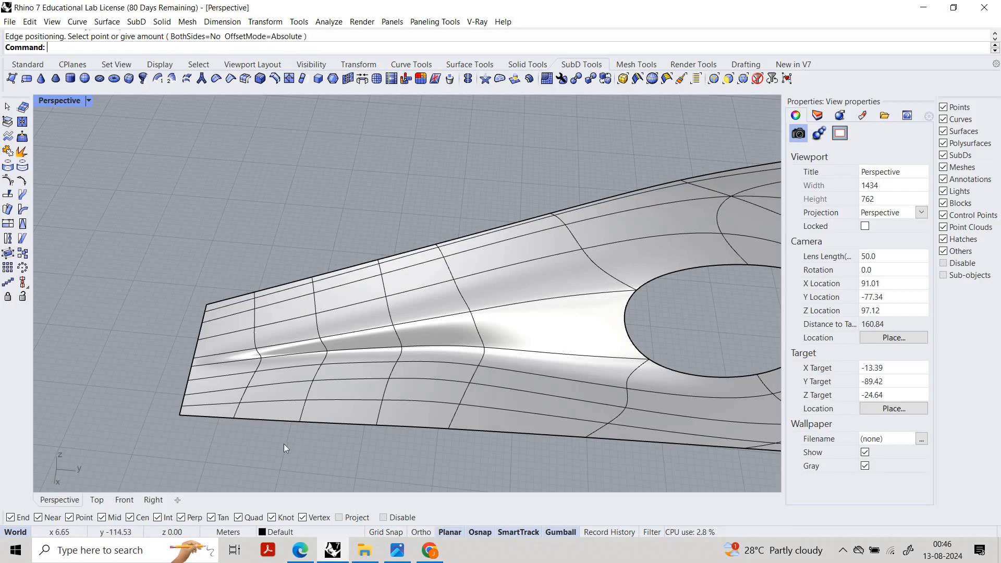
# Step: Select the cross edge loop closest to the arm's tip and align it to a straight line across the arm
pyautogui.keyDown('ctrl'); pyautogui.keyDown('shift'); pyautogui.moveTo(279, 417); pyautogui.dragTo(285, 440); pyautogui.keyUp('shift'); pyautogui.keyUp('ctrl')
pyautogui.moveTo(271, 345); pyautogui.dragTo(282, 372, button='right')
pyautogui.click(282, 309)
pyautogui.scroll(-4, 292, 305)
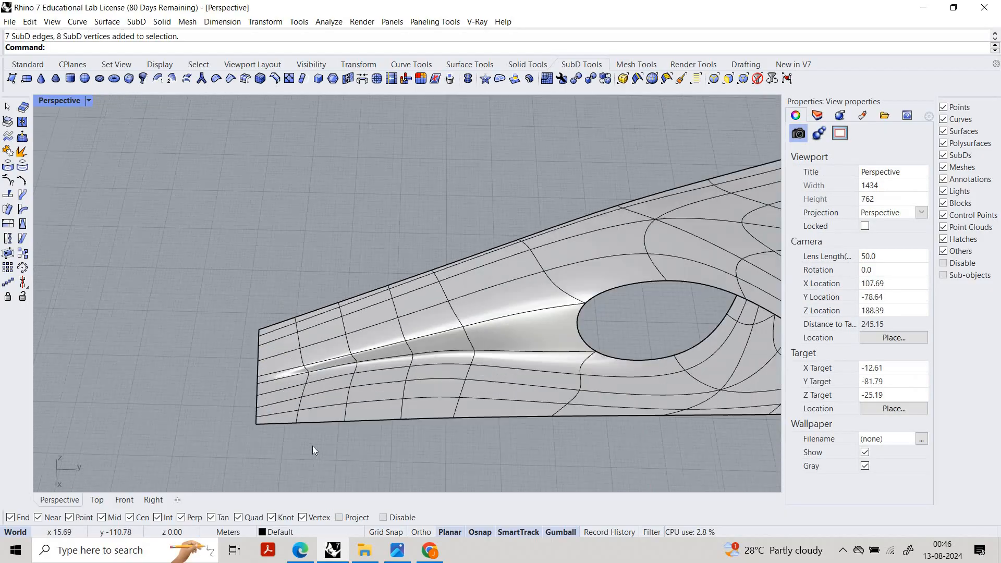
pyautogui.keyDown('ctrl'); pyautogui.keyDown('shift'); pyautogui.moveTo(281, 299); pyautogui.dragTo(322, 424); pyautogui.keyUp('shift'); pyautogui.keyUp('ctrl')
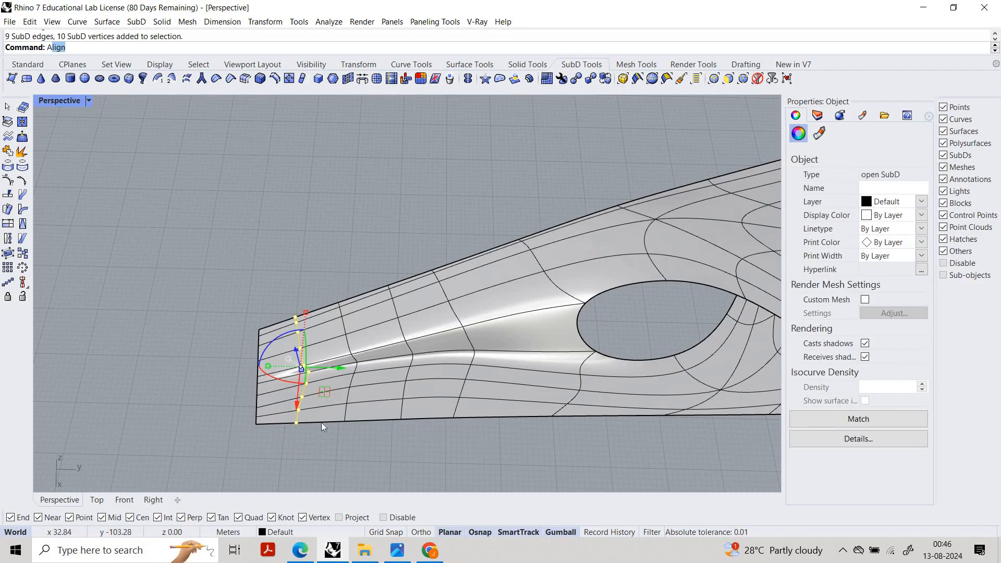
pyautogui.press('Return')
pyautogui.click(394, 48)
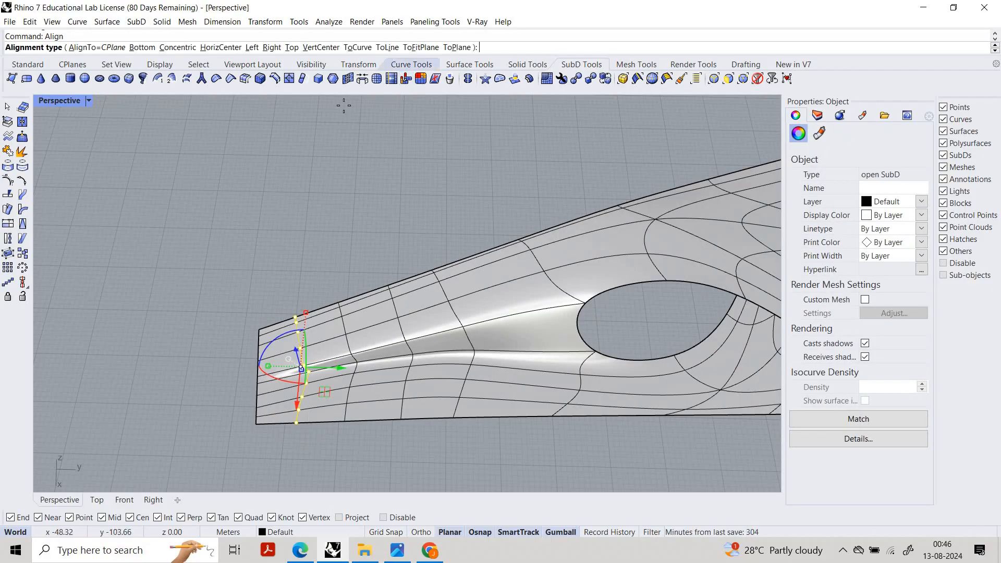
pyautogui.click(298, 424)
pyautogui.click(296, 423)
pyautogui.press('Escape')
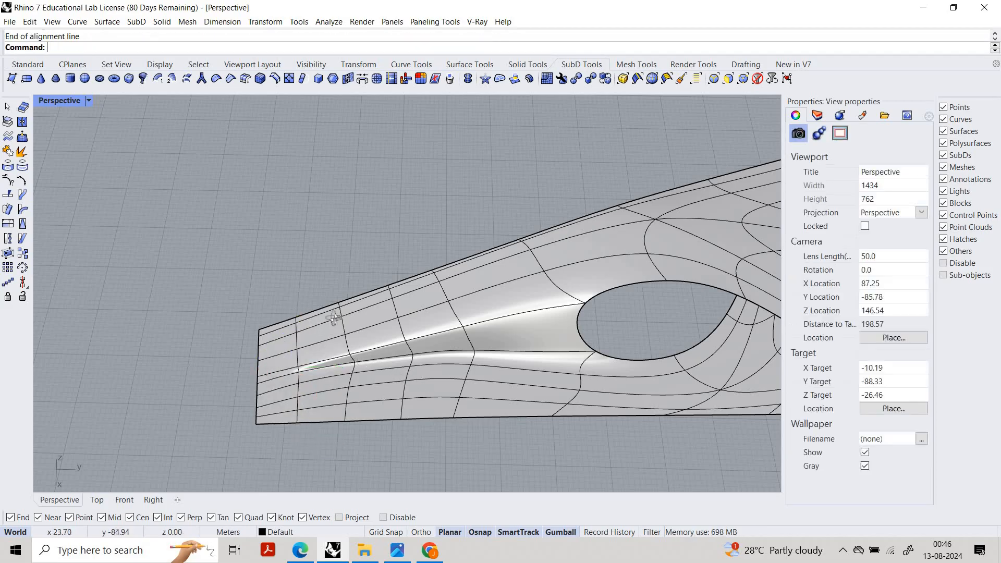
# Step: Select the second cross edge loop from the arm's tip and align it to a straight line between its two outer ends
pyautogui.moveTo(335, 316); pyautogui.dragTo(369, 410, button='right')
pyautogui.moveTo(373, 425); pyautogui.dragTo(333, 283)
pyautogui.write('Align')
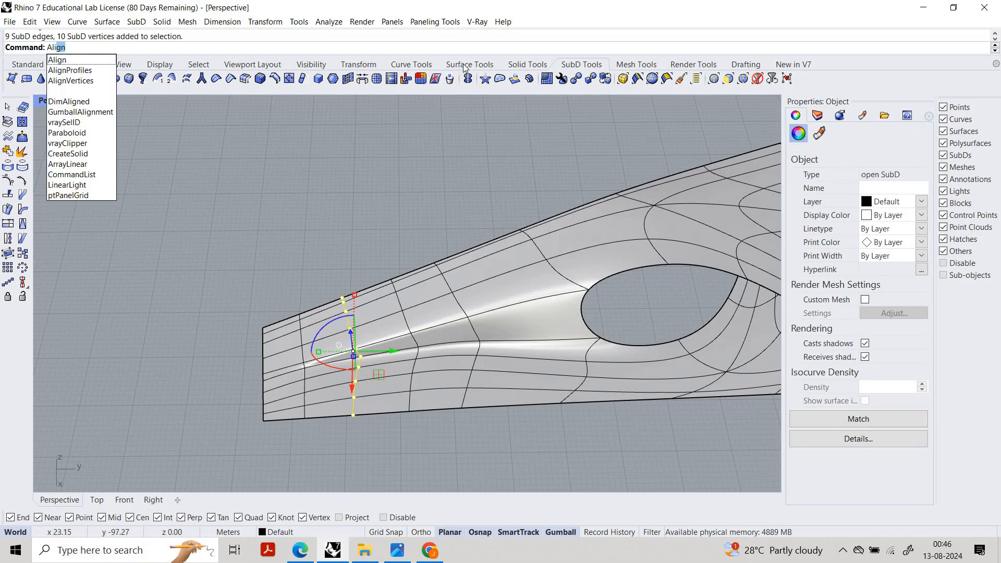
pyautogui.press('Return')
pyautogui.click(386, 48)
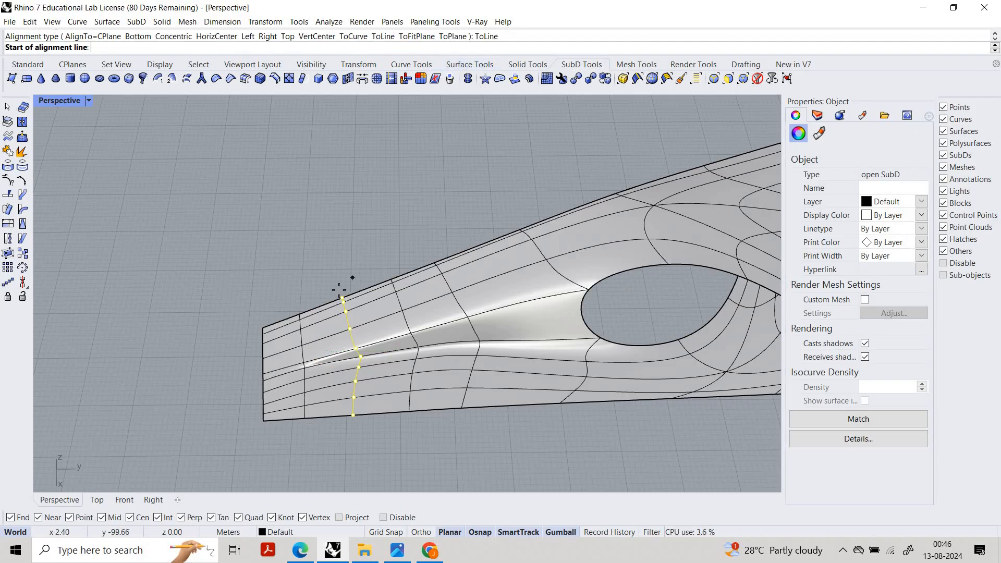
pyautogui.click(342, 298)
pyautogui.click(354, 416)
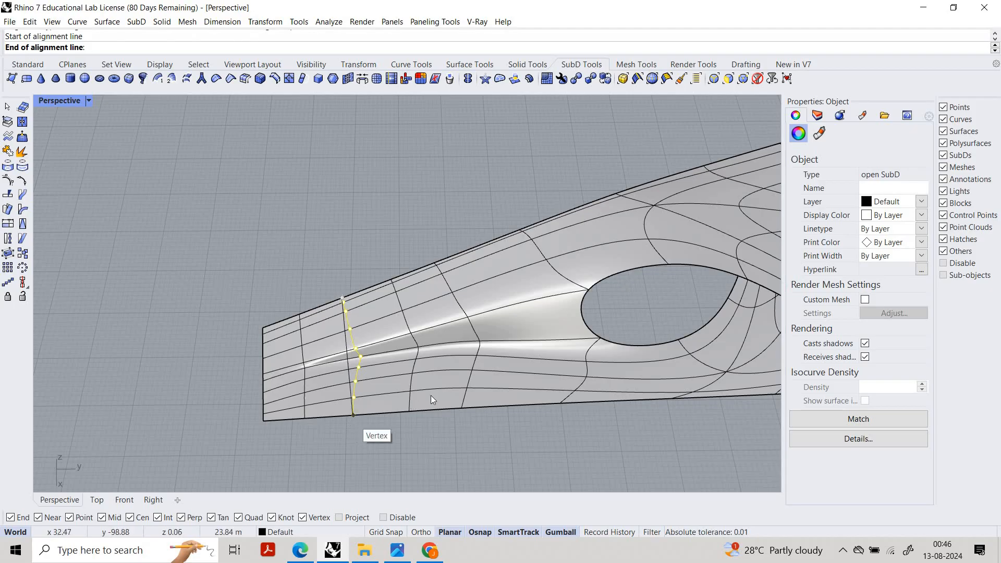
pyautogui.press('Escape')
# Step: Reselect the second cross edge loop from the tip and insert an edge loop between it and the third cross loop
pyautogui.moveTo(384, 330); pyautogui.dragTo(317, 236, button='right')
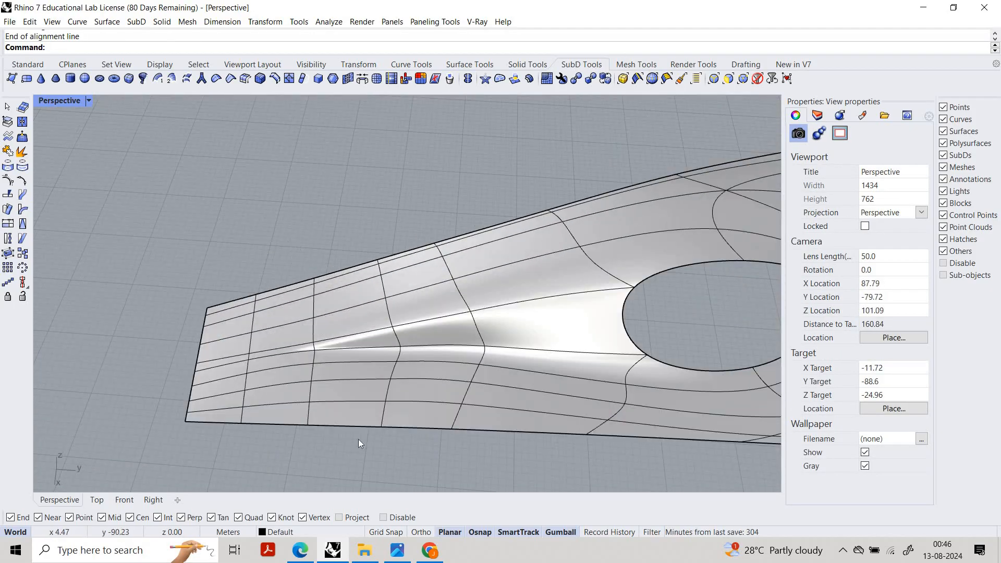
pyautogui.moveTo(359, 456); pyautogui.dragTo(288, 242)
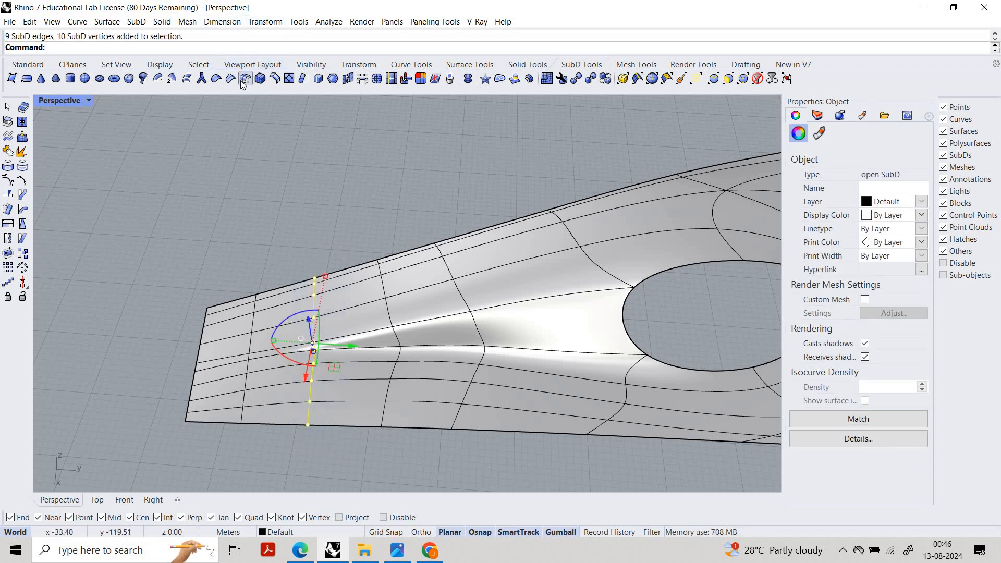
pyautogui.click(275, 79)
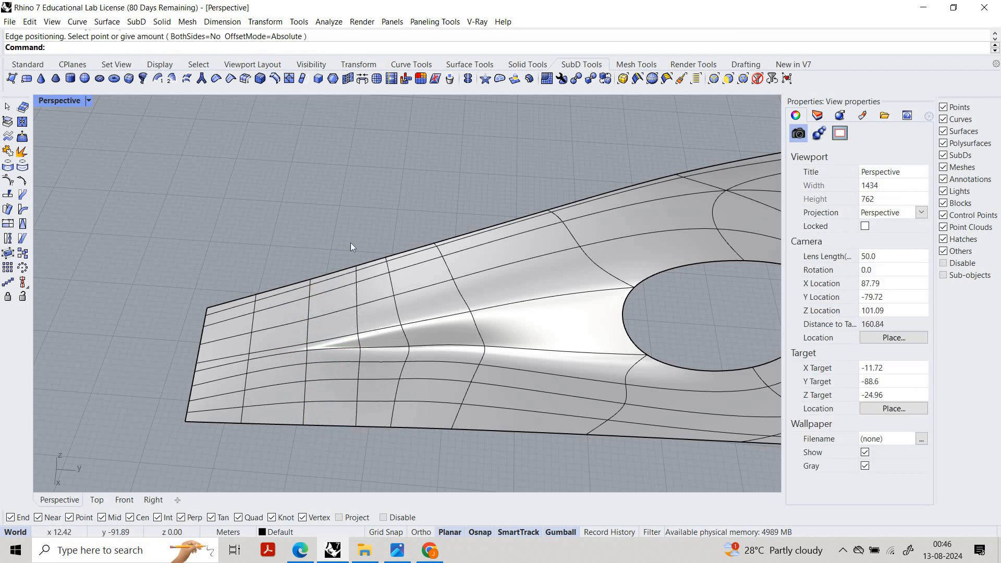
# Step: Select the cross edge loop midway between the tip and the opening and insert an edge loop on its opening side
pyautogui.moveTo(351, 242); pyautogui.dragTo(358, 212, button='right')
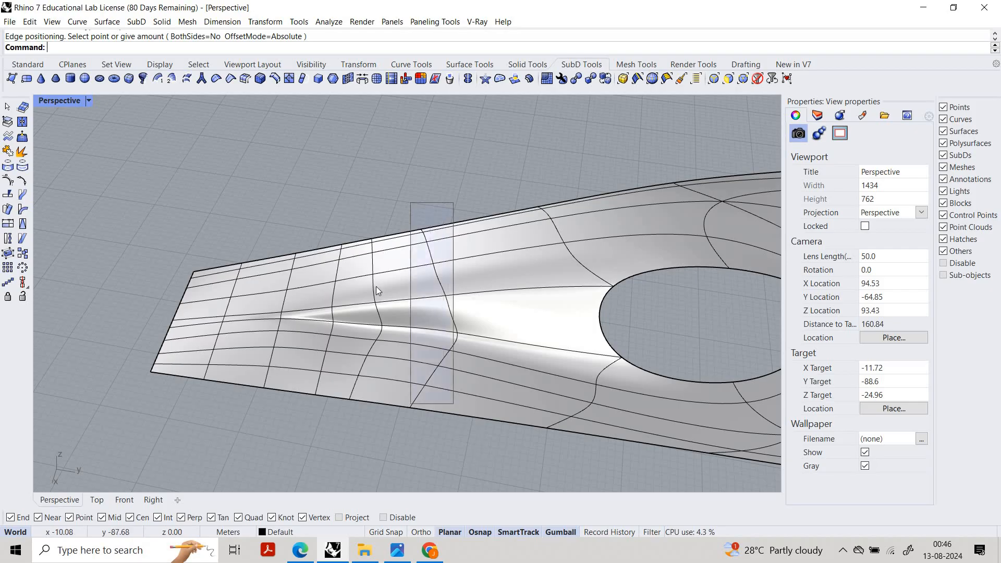
pyautogui.click(409, 226)
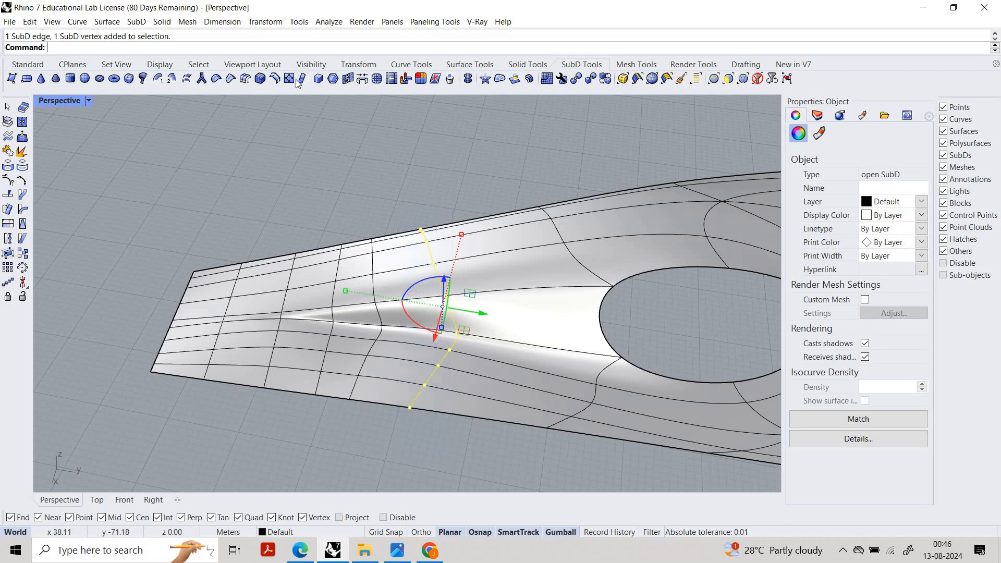
pyautogui.click(275, 79)
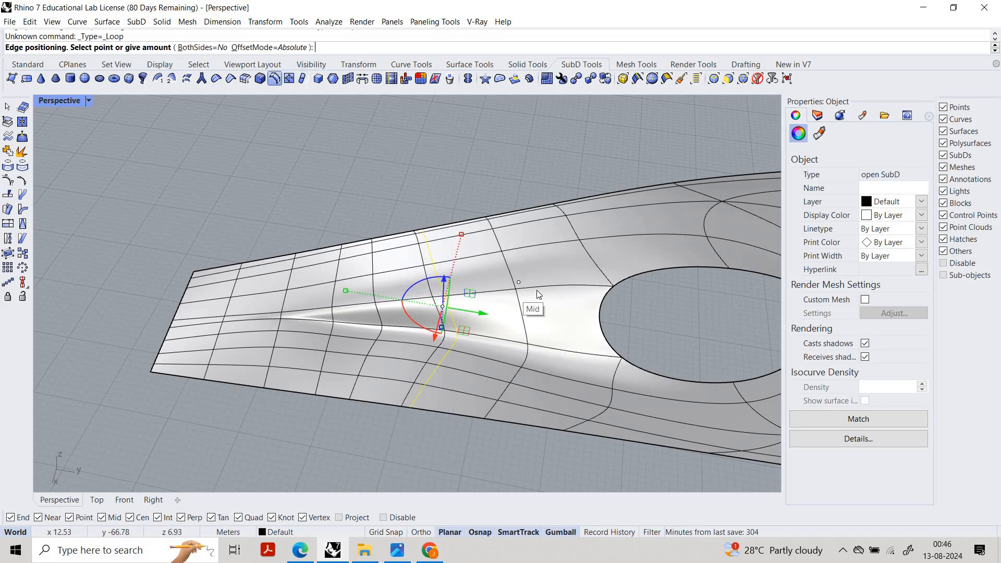
pyautogui.press('Escape')
pyautogui.press('Escape')
# Step: Try to align the fifth cross edge loop from the tip to a straight line across the arm, and undo it
pyautogui.moveTo(471, 205); pyautogui.dragTo(468, 374, button='right')
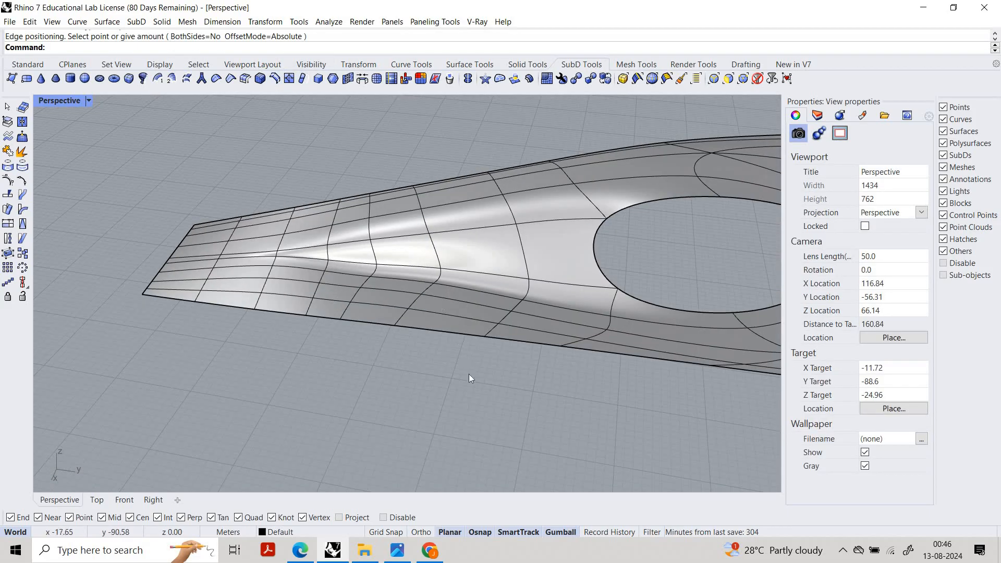
pyautogui.doubleClick(405, 311)
pyautogui.keyDown('shift'); pyautogui.click(401, 318); pyautogui.keyUp('shift')
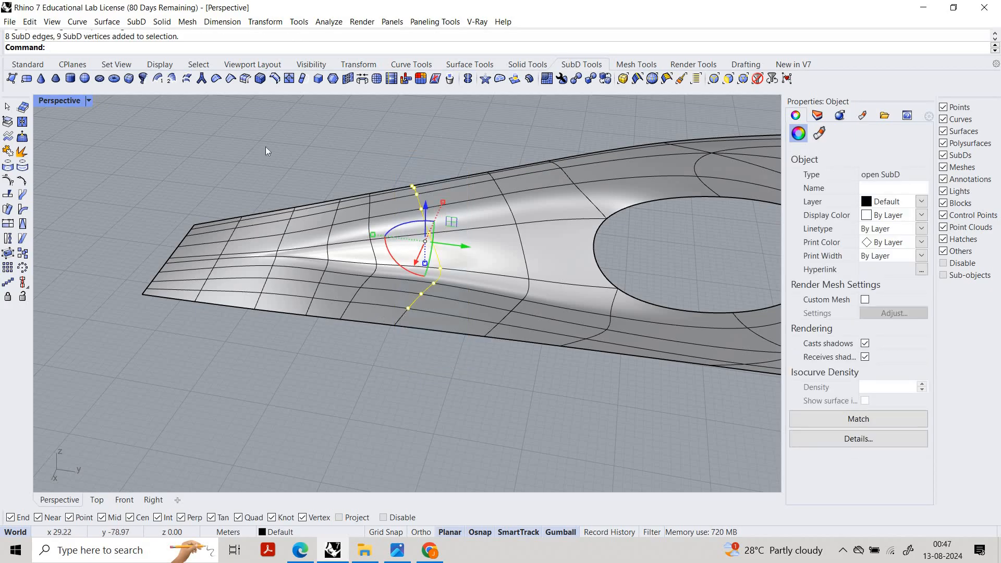
pyautogui.write('Align')
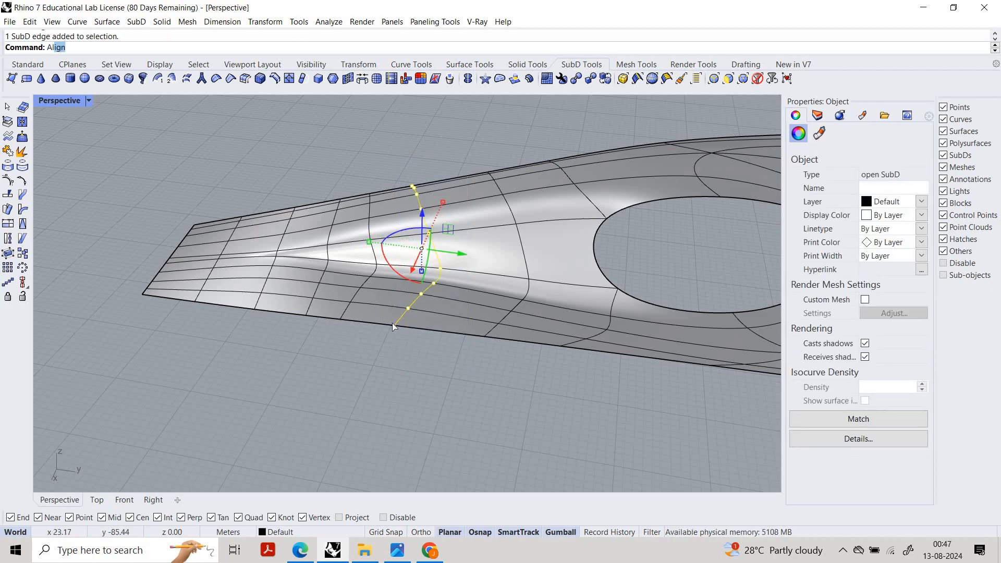
pyautogui.press('Return')
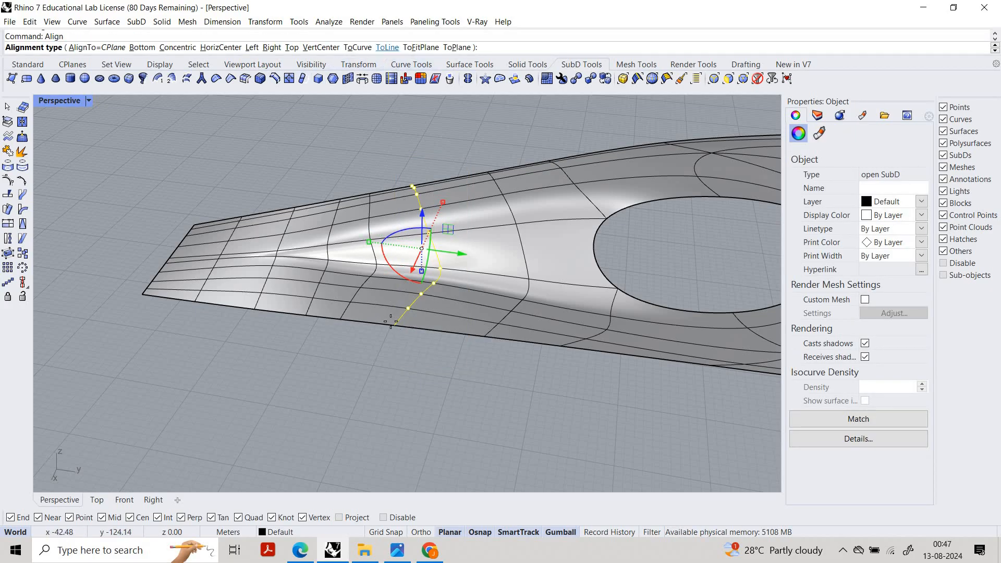
pyautogui.click(387, 47)
pyautogui.click(394, 324)
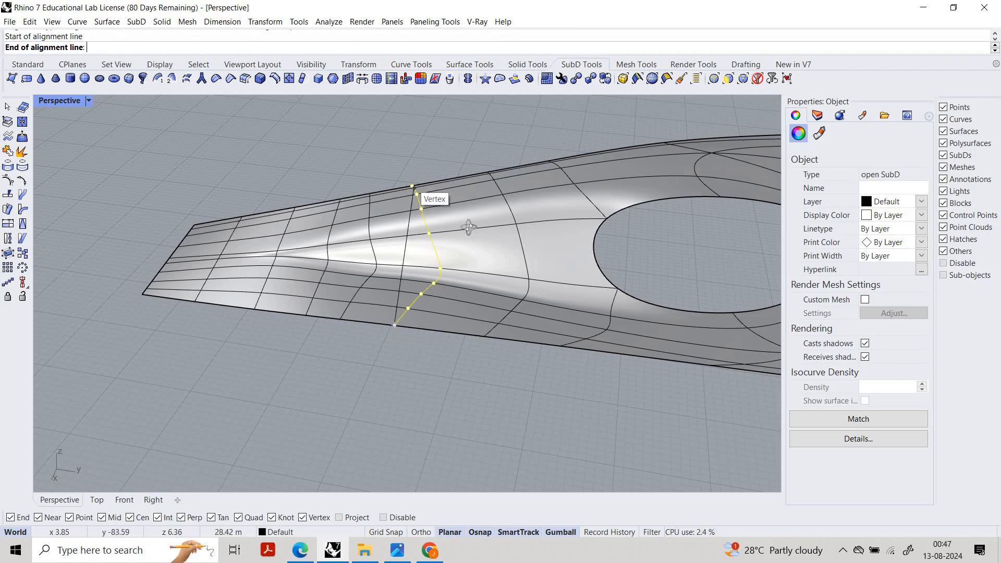
pyautogui.click(414, 187)
pyautogui.moveTo(454, 218); pyautogui.dragTo(572, 393, button='right')
pyautogui.hotkey('ctrl', 'z')
# Step: Examine the edge flow along the arm and around its oval opening from several angles
pyautogui.scroll(-6, 527, 358)
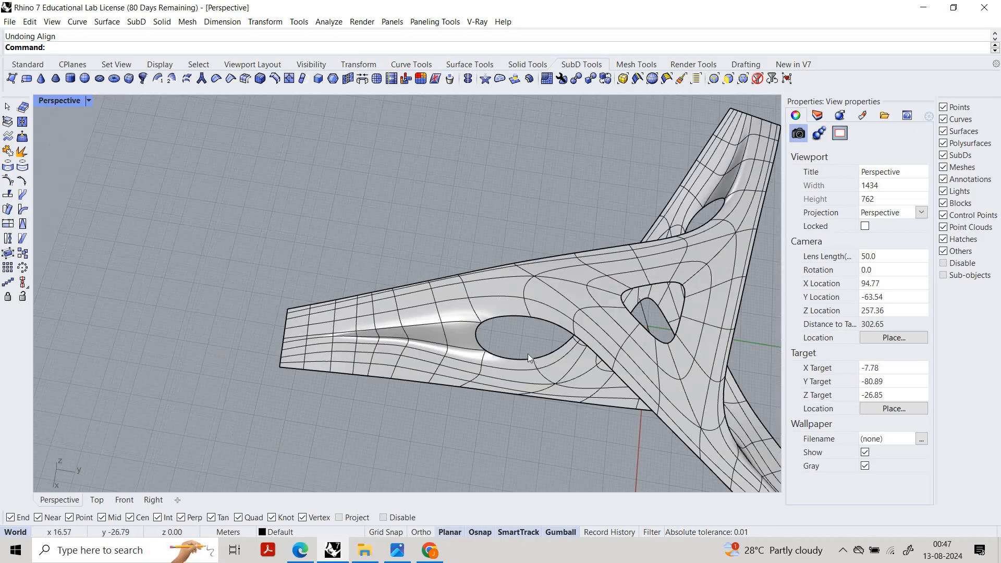
pyautogui.moveTo(527, 357); pyautogui.dragTo(469, 376, button='right')
pyautogui.scroll(2, 461, 375)
pyautogui.scroll(-2, 469, 374)
pyautogui.keyDown('shift'); pyautogui.moveTo(567, 373); pyautogui.dragTo(320, 254, button='right'); pyautogui.keyUp('shift')
pyautogui.scroll(4, 289, 302)
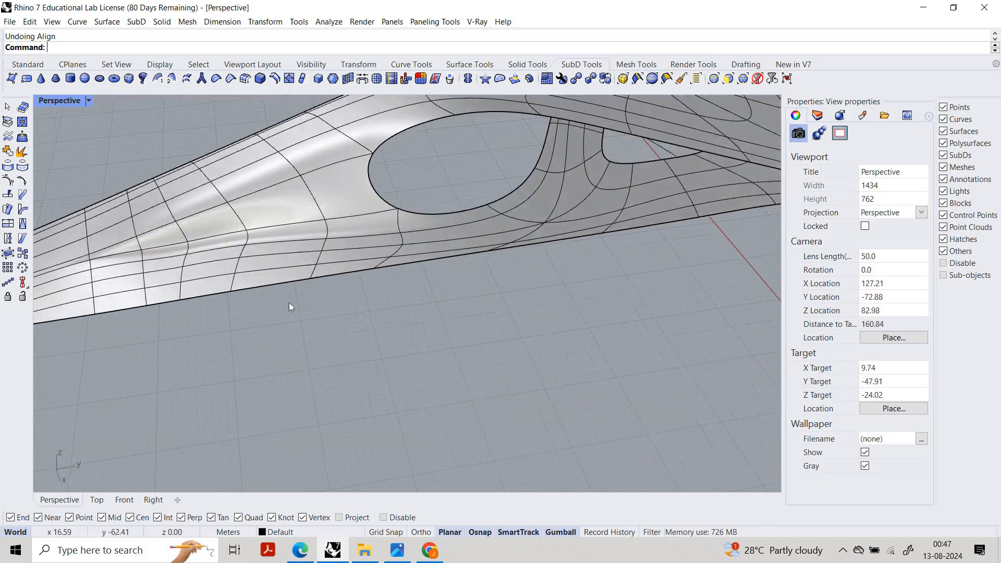
pyautogui.moveTo(289, 303); pyautogui.dragTo(325, 314, button='right')
pyautogui.scroll(-6, 330, 320)
pyautogui.scroll(6, 324, 313)
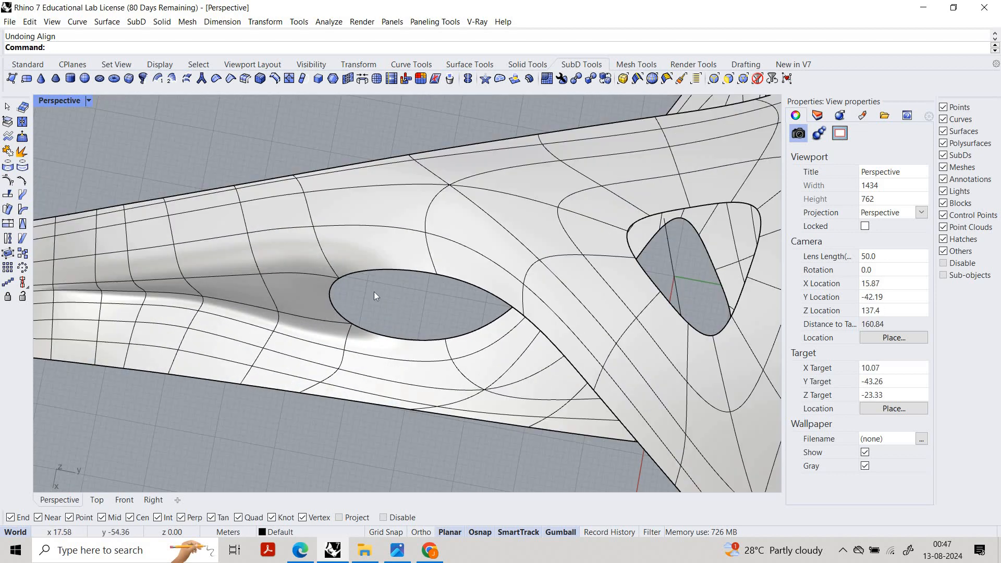
pyautogui.scroll(-6, 292, 290)
pyautogui.scroll(5, 277, 184)
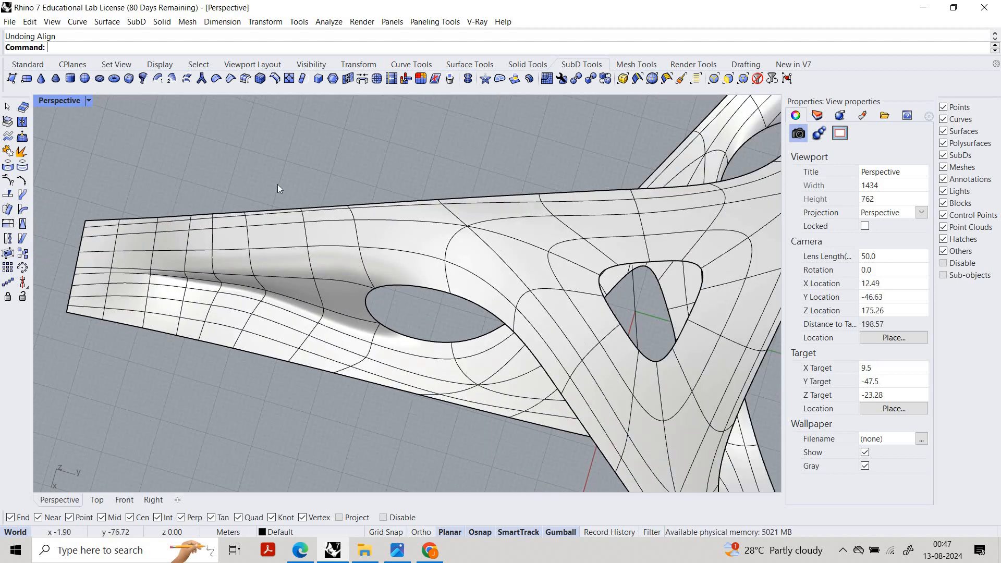
pyautogui.moveTo(351, 157); pyautogui.dragTo(195, 209, button='right')
pyautogui.moveTo(235, 366); pyautogui.dragTo(201, 204)
pyautogui.scroll(5, 241, 263)
pyautogui.keyDown('ctrl'); pyautogui.keyDown('shift'); pyautogui.click(261, 263); pyautogui.keyUp('shift'); pyautogui.keyUp('ctrl')
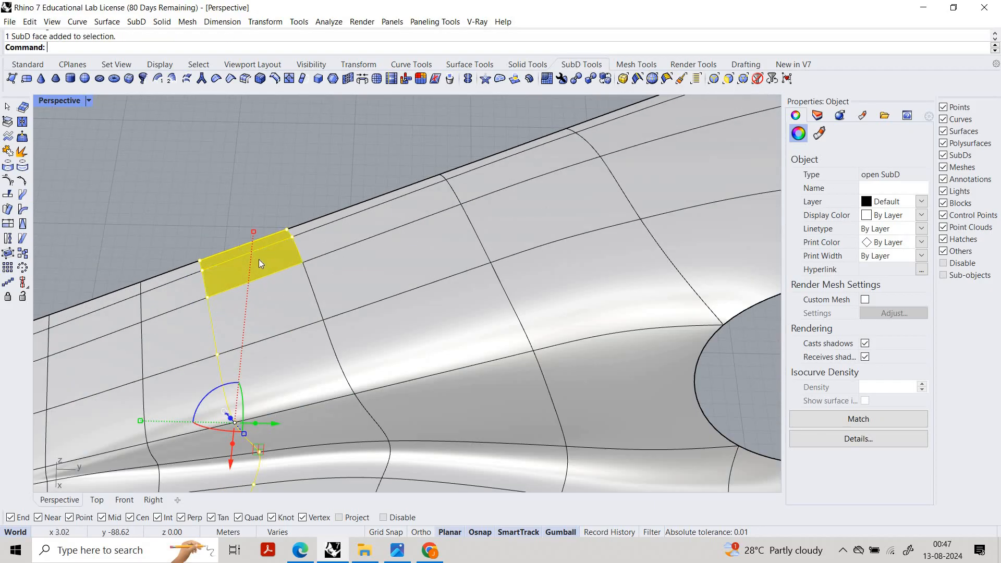
pyautogui.keyDown('ctrl'); pyautogui.click(256, 267); pyautogui.keyUp('ctrl')
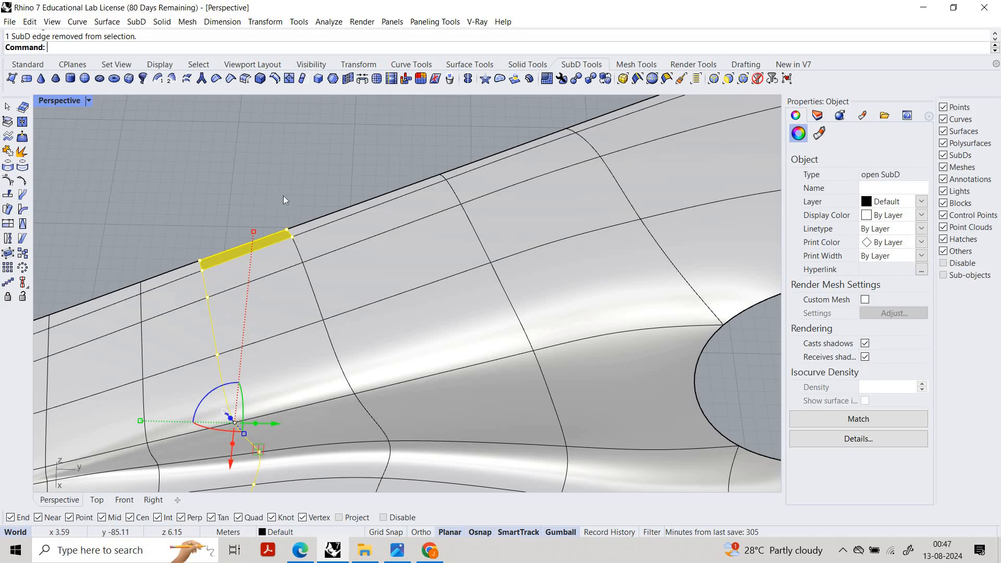
pyautogui.keyDown('ctrl'); pyautogui.keyDown('shift'); pyautogui.click(262, 253); pyautogui.keyUp('shift'); pyautogui.keyUp('ctrl')
pyautogui.scroll(5, 314, 249)
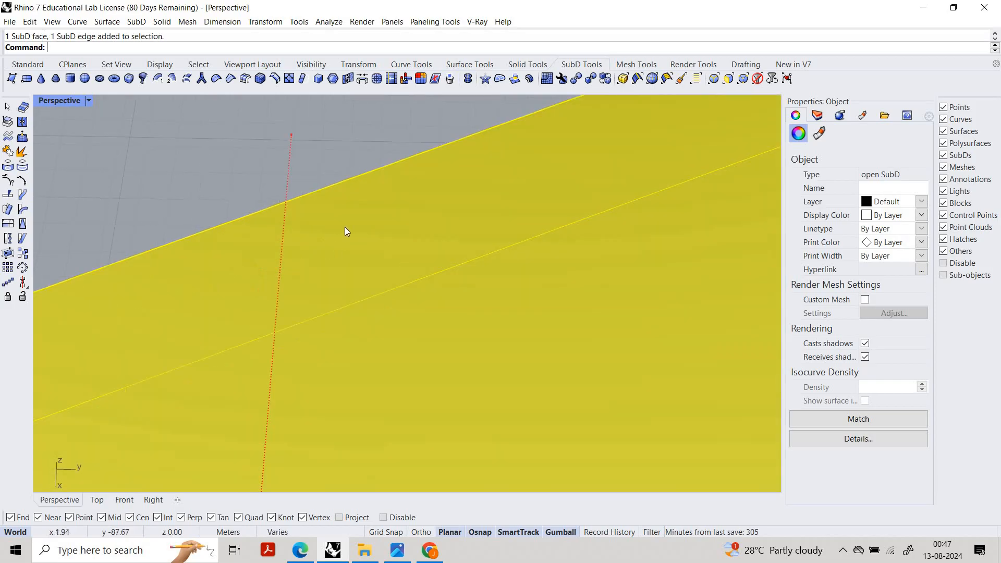
pyautogui.scroll(-3, 322, 237)
pyautogui.keyDown('ctrl'); pyautogui.click(330, 227); pyautogui.keyUp('ctrl')
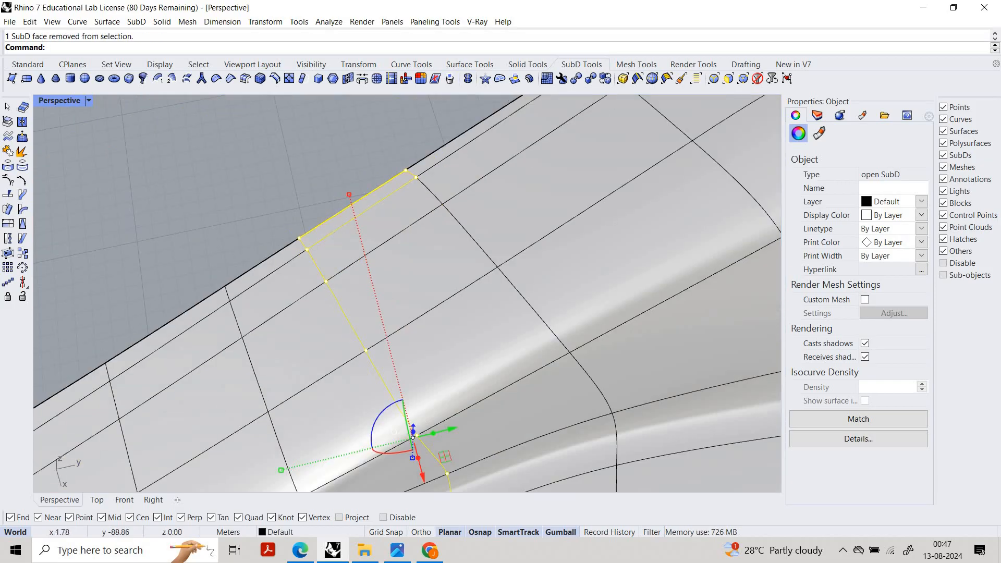
pyautogui.keyDown('ctrl'); pyautogui.click(349, 220); pyautogui.keyUp('ctrl')
pyautogui.keyDown('ctrl'); pyautogui.click(391, 180); pyautogui.keyUp('ctrl')
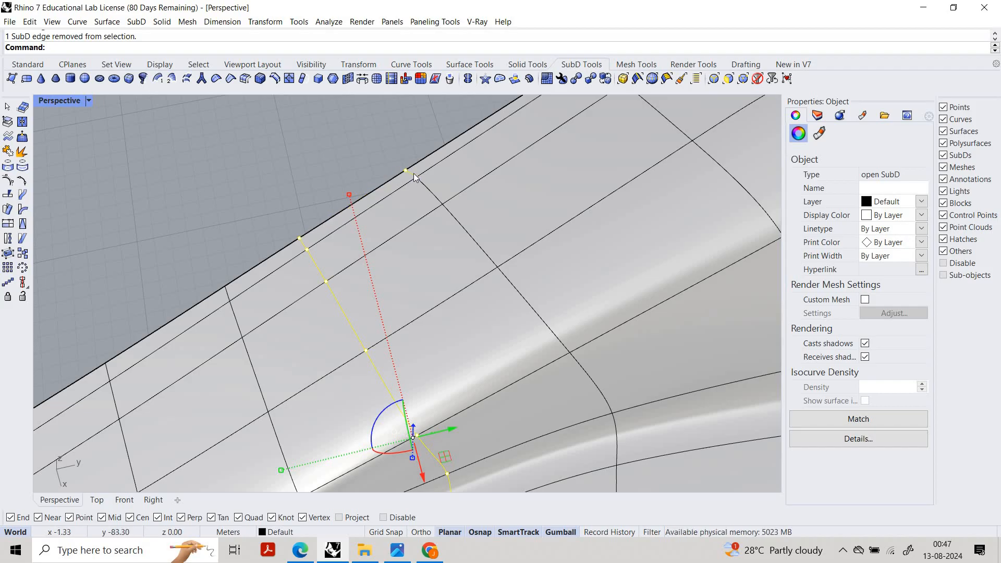
pyautogui.keyDown('ctrl'); pyautogui.click(411, 174); pyautogui.keyUp('ctrl')
pyautogui.scroll(-10, 376, 235)
pyautogui.click(334, 174)
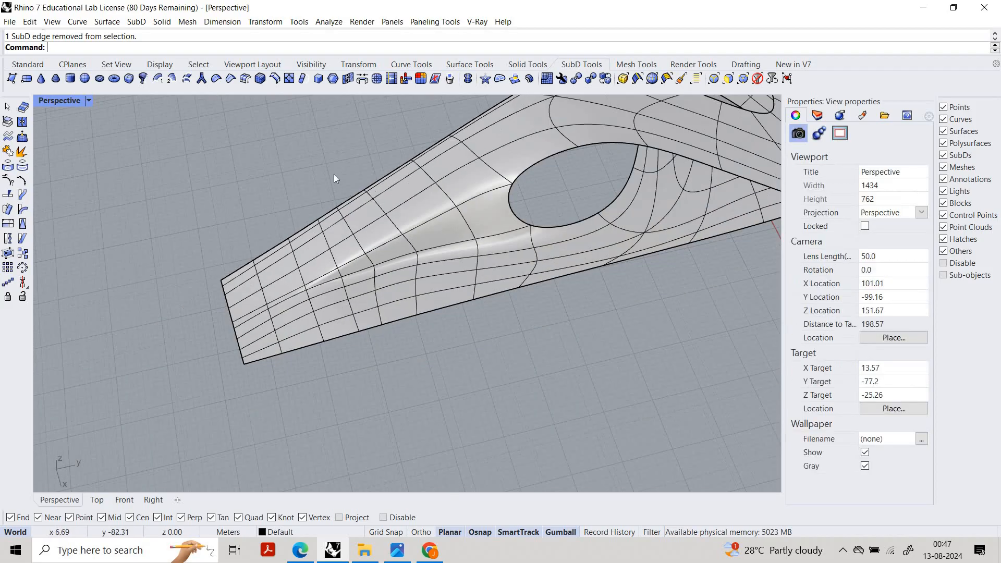
# Step: Try to align the fourth cross edge loop from the tip to a straight line across the arm, and undo it
pyautogui.moveTo(334, 175); pyautogui.dragTo(377, 312, button='right')
pyautogui.moveTo(372, 267); pyautogui.dragTo(372, 269)
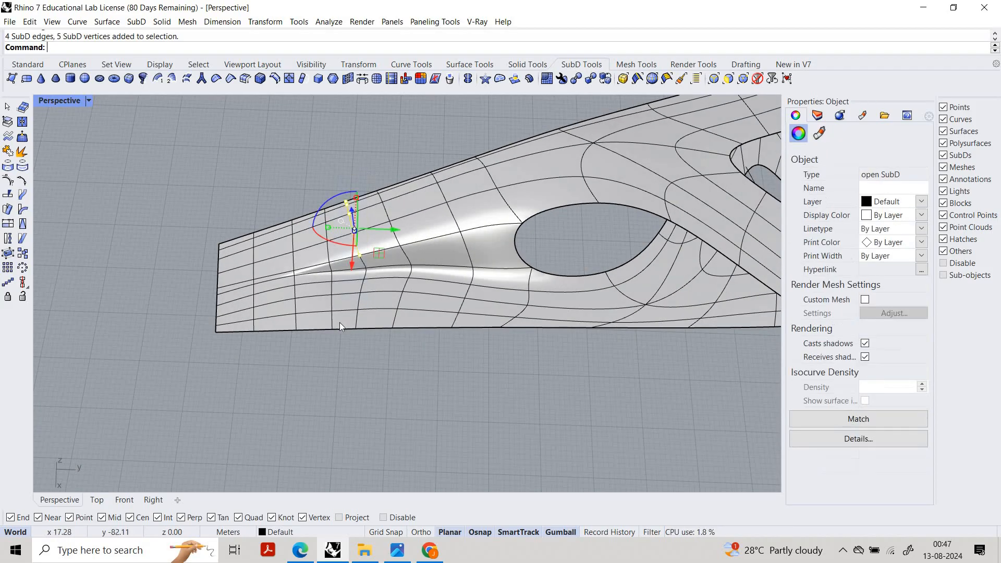
pyautogui.scroll(4, 350, 150)
pyautogui.moveTo(346, 111); pyautogui.dragTo(398, 342)
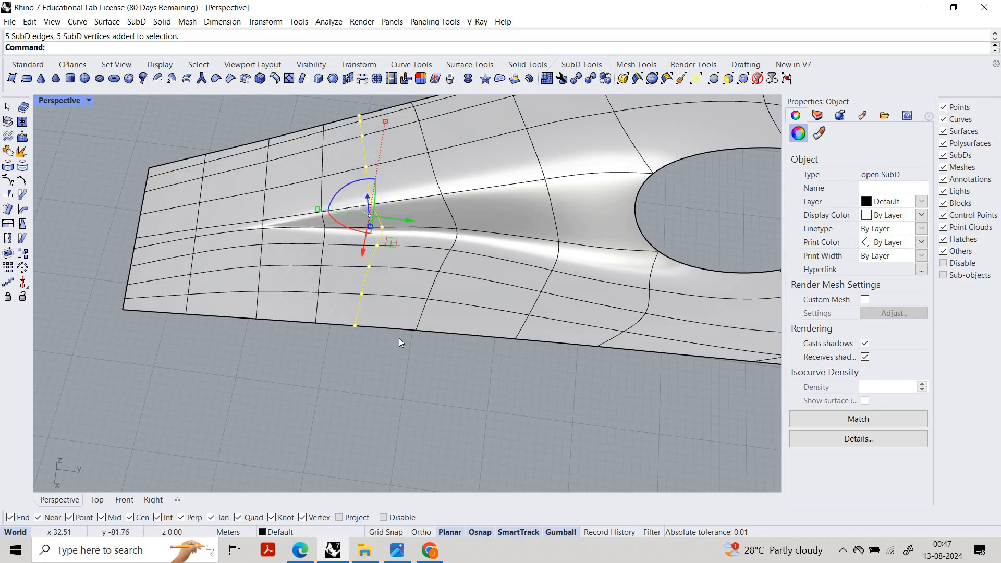
pyautogui.press('Return')
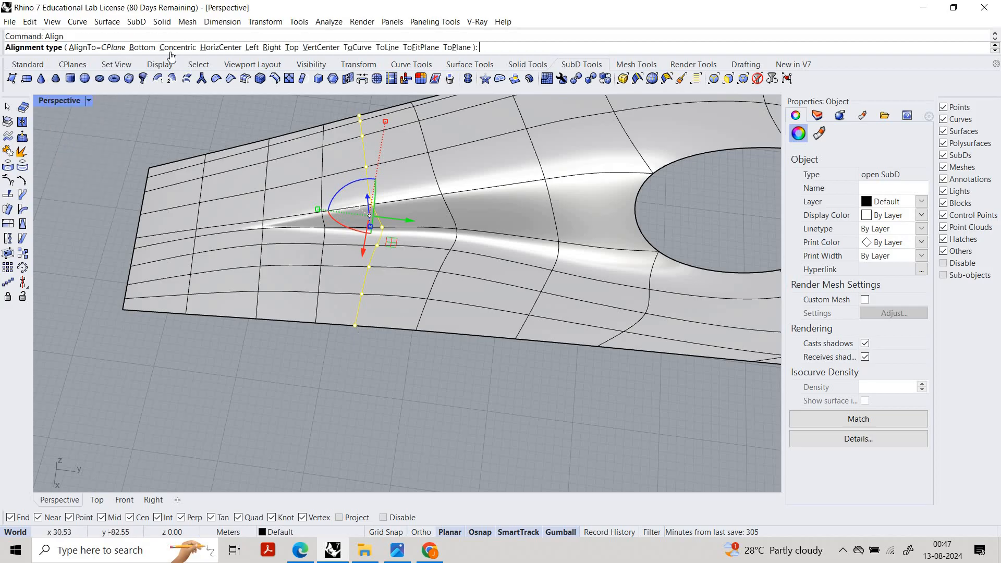
pyautogui.click(386, 47)
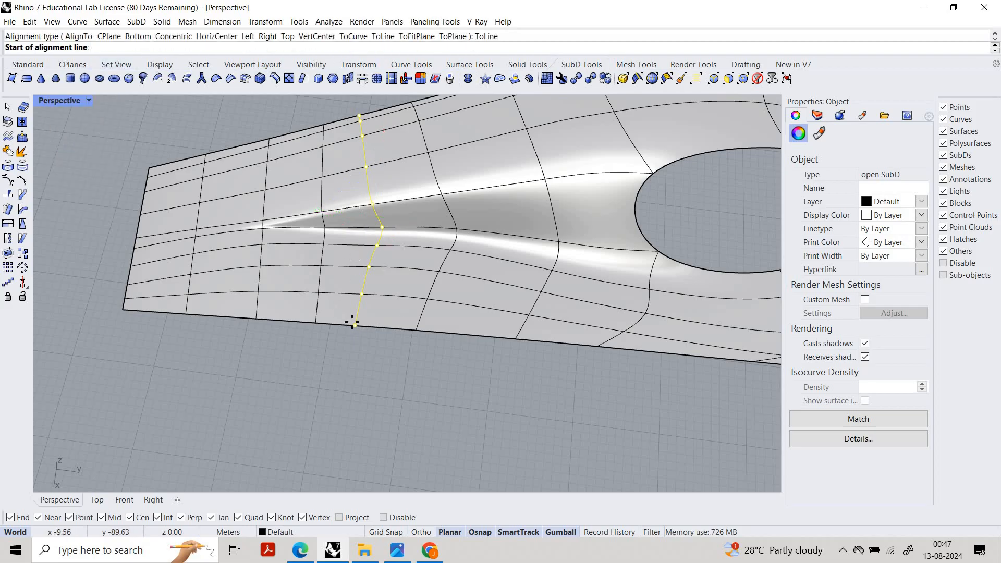
pyautogui.click(355, 326)
pyautogui.click(359, 115)
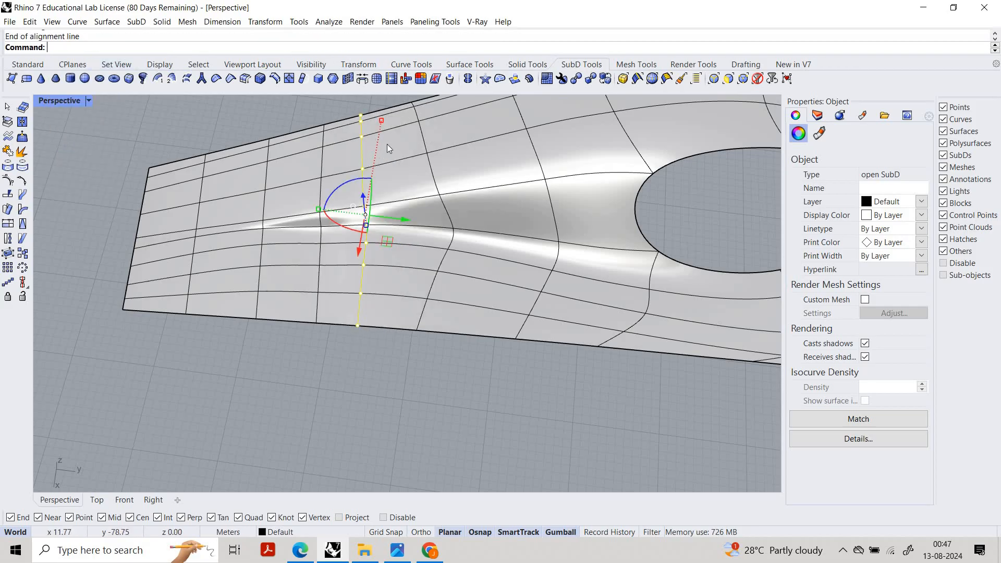
pyautogui.moveTo(390, 148); pyautogui.dragTo(361, 158, button='right')
pyautogui.hotkey('ctrl', 'z')
# Step: Show the hidden aerial reference picture beneath the three-armed model
pyautogui.moveTo(474, 134); pyautogui.dragTo(313, 313, button='right')
pyautogui.scroll(-6, 377, 170)
pyautogui.scroll(-4, 559, 290)
pyautogui.scroll(2, 412, 292)
pyautogui.scroll(-4, 448, 302)
pyautogui.scroll(-4, 388, 337)
pyautogui.scroll(4, 313, 313)
pyautogui.middleClick(324, 231)
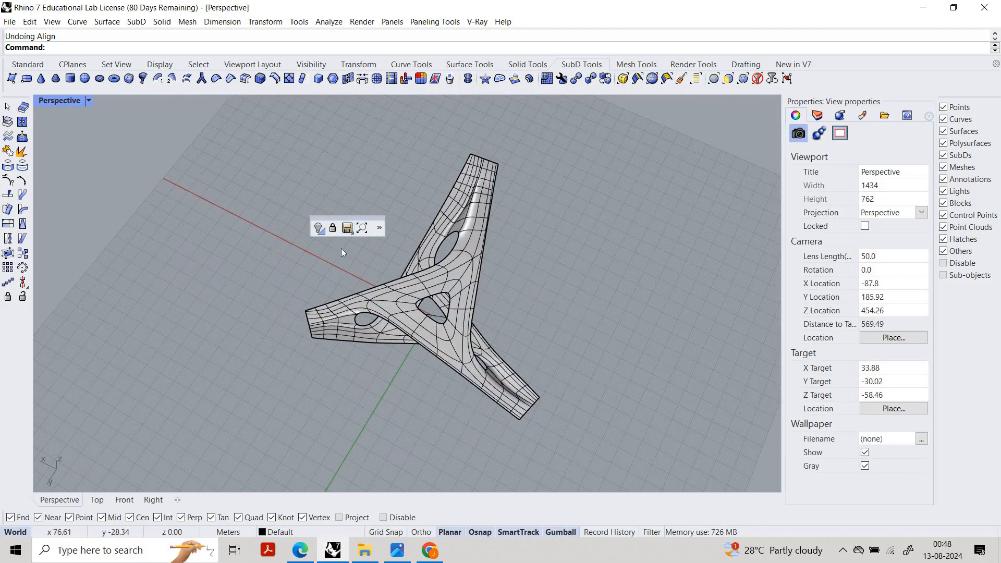
pyautogui.click(344, 213)
pyautogui.click(409, 304)
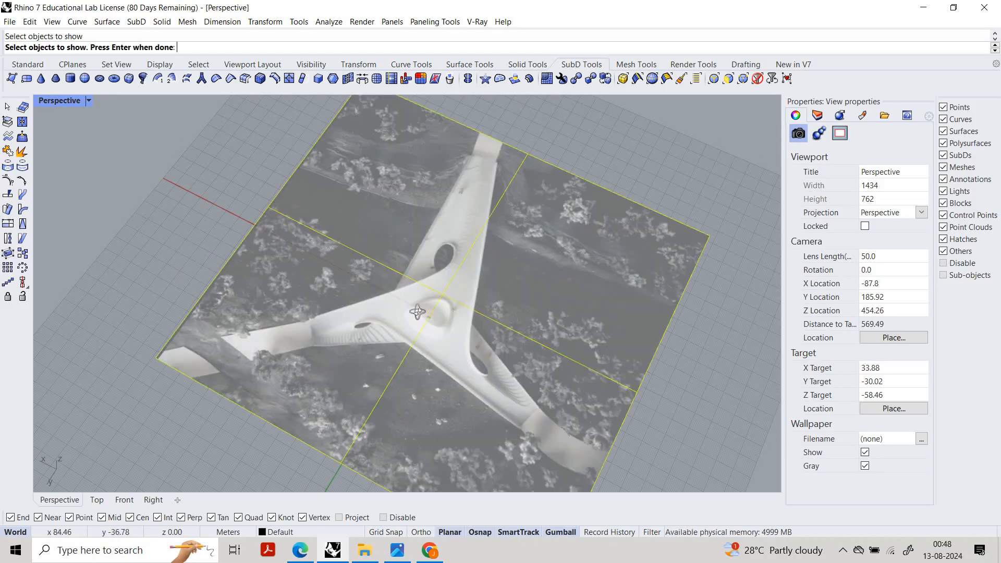
pyautogui.rightClick(447, 297)
# Step: Compare the model's arms and openings with the reference picture in the Top and Perspective views
pyautogui.moveTo(450, 296); pyautogui.dragTo(92, 124, button='right')
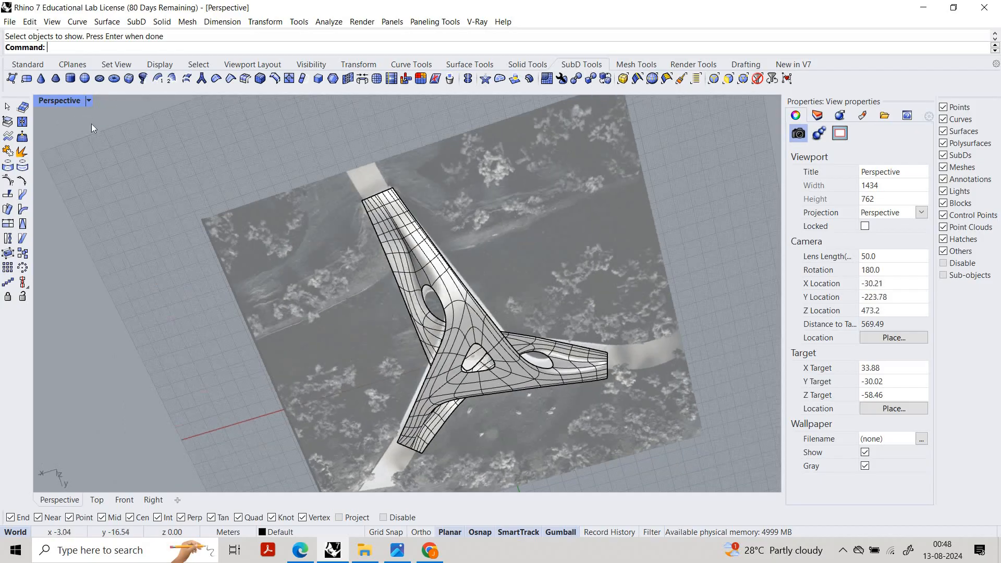
pyautogui.doubleClick(54, 99)
pyautogui.doubleClick(45, 101)
pyautogui.scroll(-12, 459, 373)
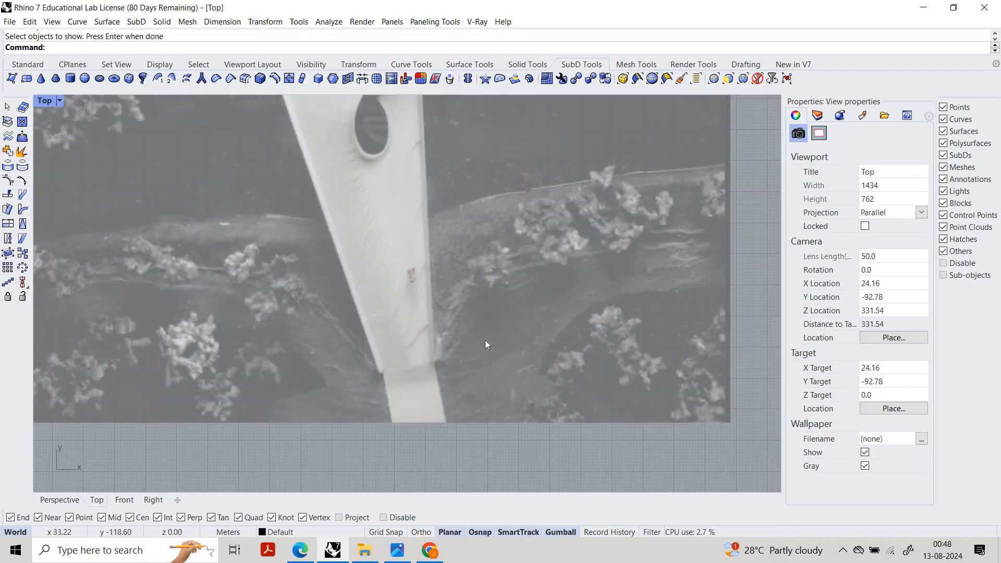
pyautogui.scroll(-5, 485, 340)
pyautogui.click(426, 301)
pyautogui.moveTo(455, 279); pyautogui.dragTo(518, 267, button='right')
pyautogui.scroll(3, 509, 266)
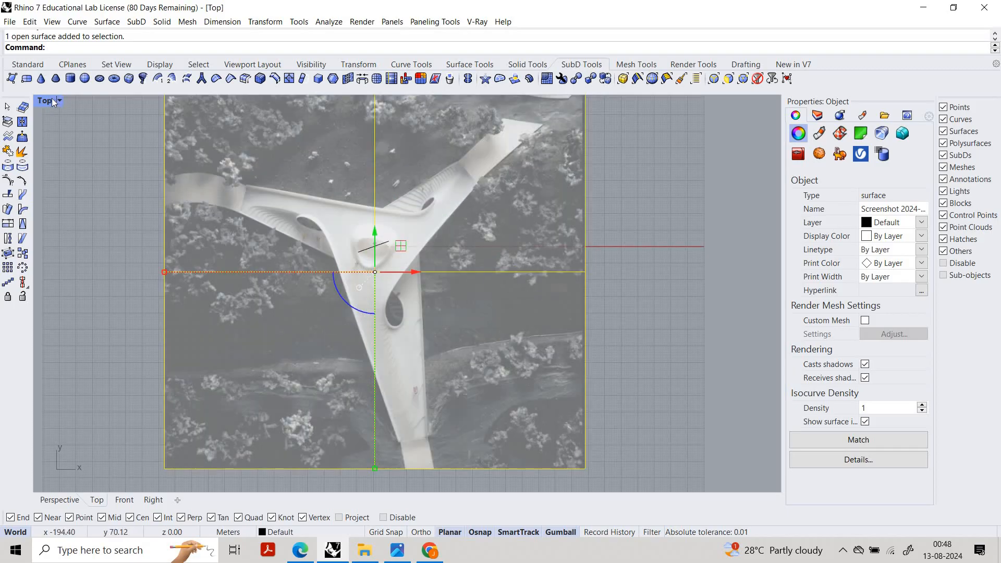
pyautogui.doubleClick(52, 99)
pyautogui.doubleClick(427, 103)
pyautogui.moveTo(441, 182); pyautogui.dragTo(391, 240, button='right')
pyautogui.press('Escape')
pyautogui.scroll(8, 365, 208)
pyautogui.moveTo(364, 193); pyautogui.dragTo(399, 167, button='right')
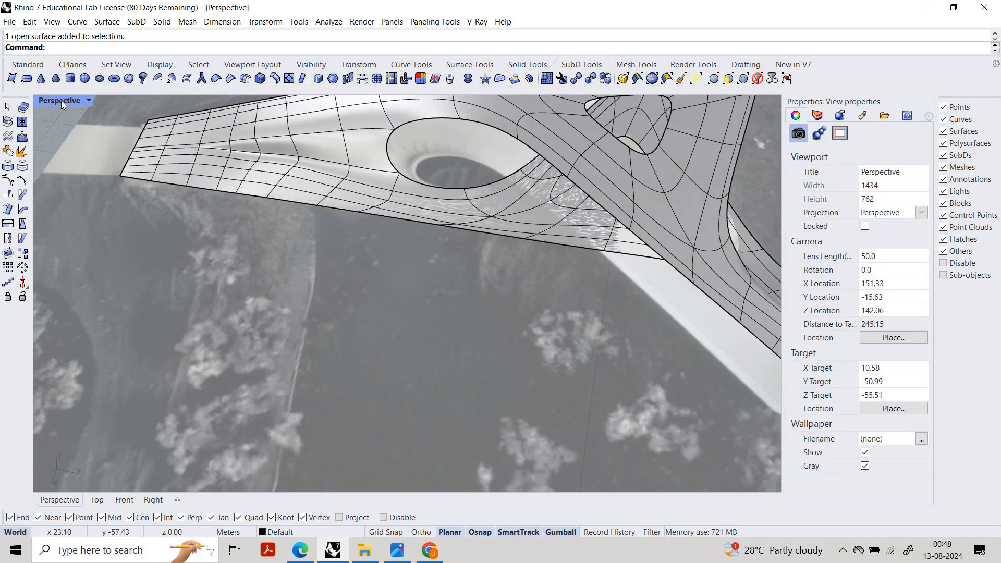
# Step: Display the Top view maximized in Shaded mode, with the three-armed model over the aerial reference picture
pyautogui.scroll(-6, 64, 99)
pyautogui.doubleClick(56, 98)
pyautogui.click(61, 101)
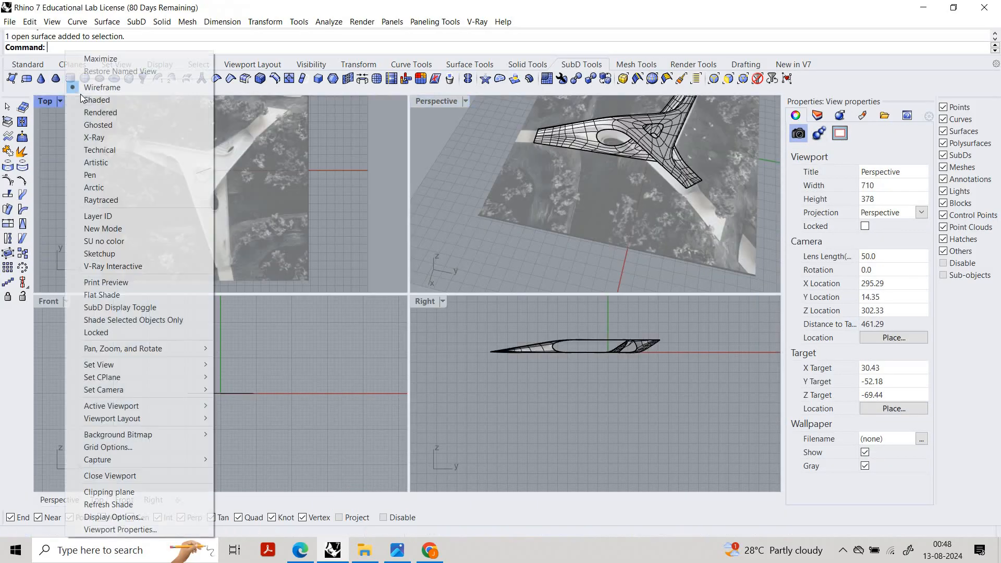
pyautogui.click(84, 100)
pyautogui.hotkey('ctrl', 'm')
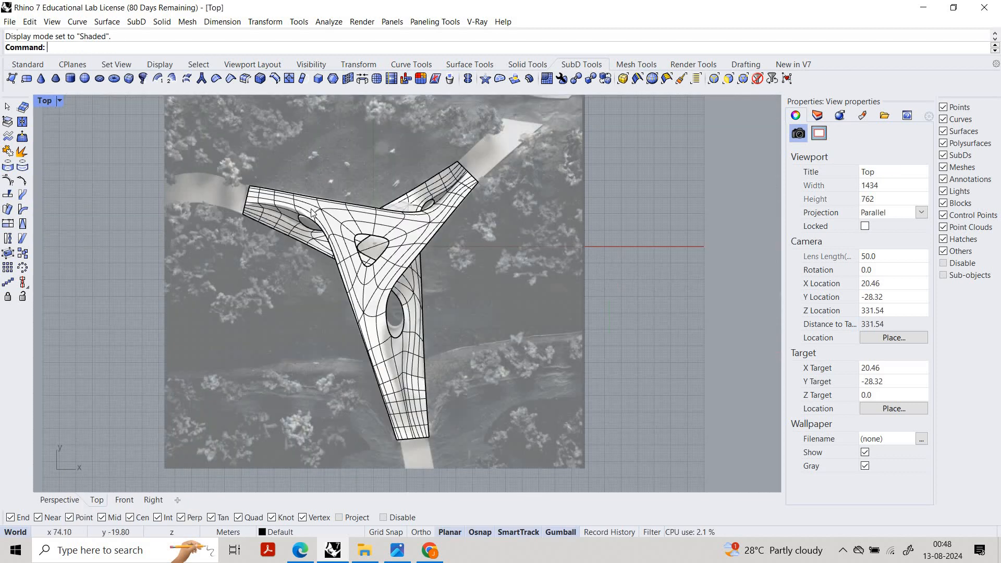
# Step: Reshape the oval opening in the arm along the negative X side by moving its rim edges toward the arm's tip
pyautogui.scroll(6, 312, 211)
pyautogui.keyDown('ctrl'); pyautogui.keyDown('shift'); pyautogui.click(350, 198); pyautogui.keyUp('shift'); pyautogui.keyUp('ctrl')
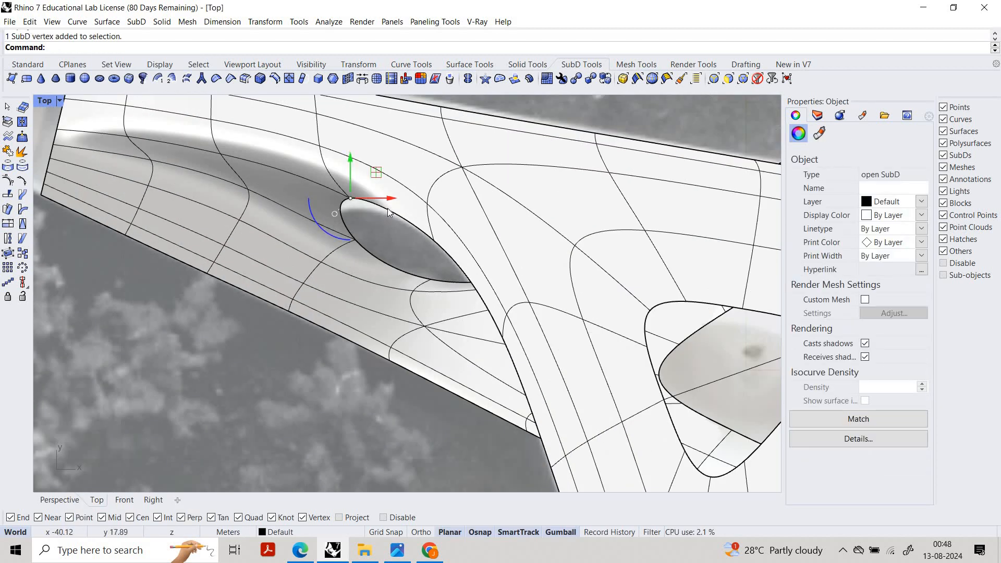
pyautogui.press('Escape')
pyautogui.scroll(1, 381, 205)
pyautogui.keyDown('ctrl'); pyautogui.keyDown('shift'); pyautogui.click(334, 202); pyautogui.keyUp('shift'); pyautogui.keyUp('ctrl')
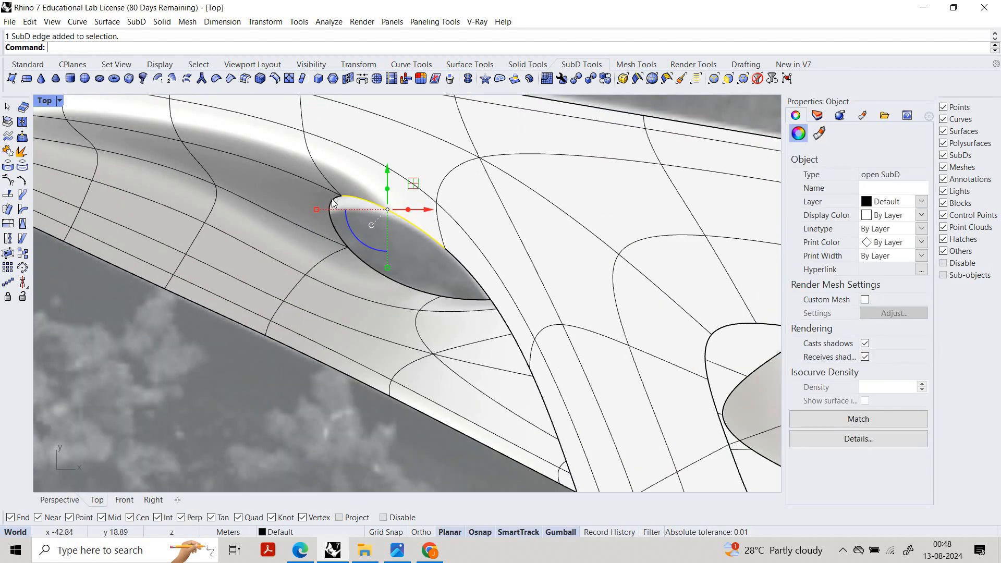
pyautogui.moveTo(351, 197); pyautogui.dragTo(337, 187)
pyautogui.moveTo(386, 225); pyautogui.dragTo(300, 277)
pyautogui.press('Escape')
pyautogui.scroll(-8, 309, 250)
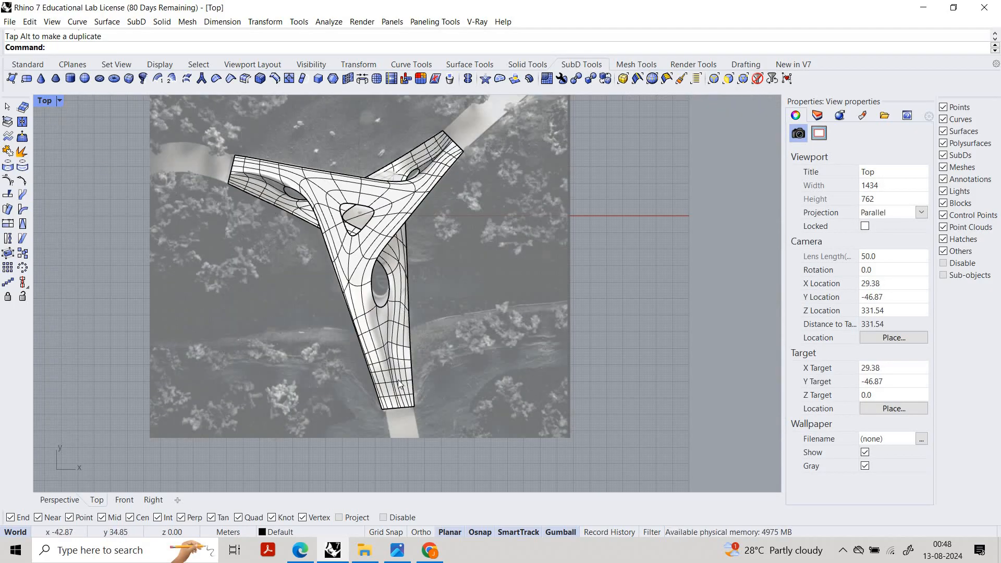
# Step: Move the tip-side rim edges of the longest arm's oval opening toward the model's centre to match the reference picture
pyautogui.scroll(5, 122, 220)
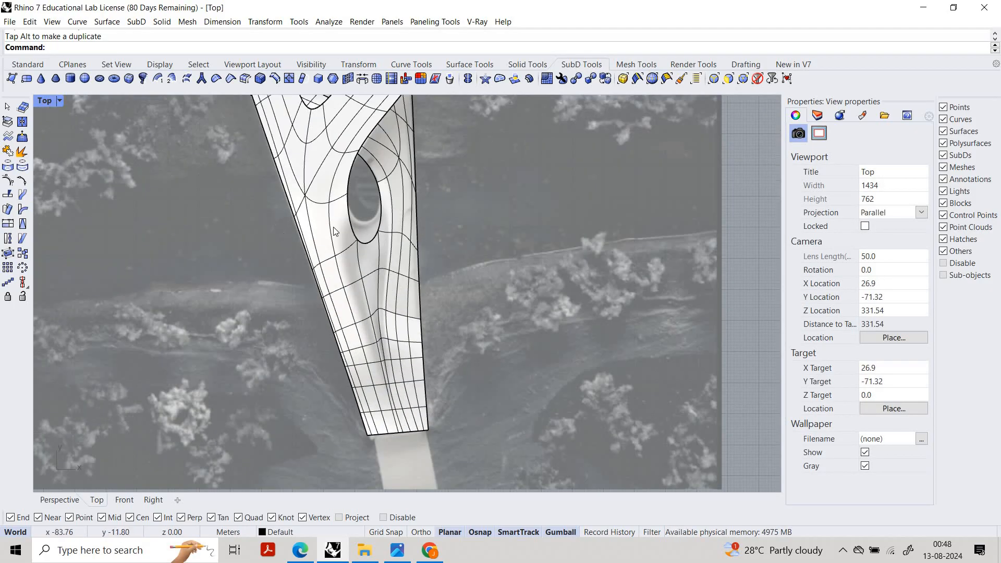
pyautogui.scroll(-3, 389, 287)
pyautogui.scroll(6, 389, 287)
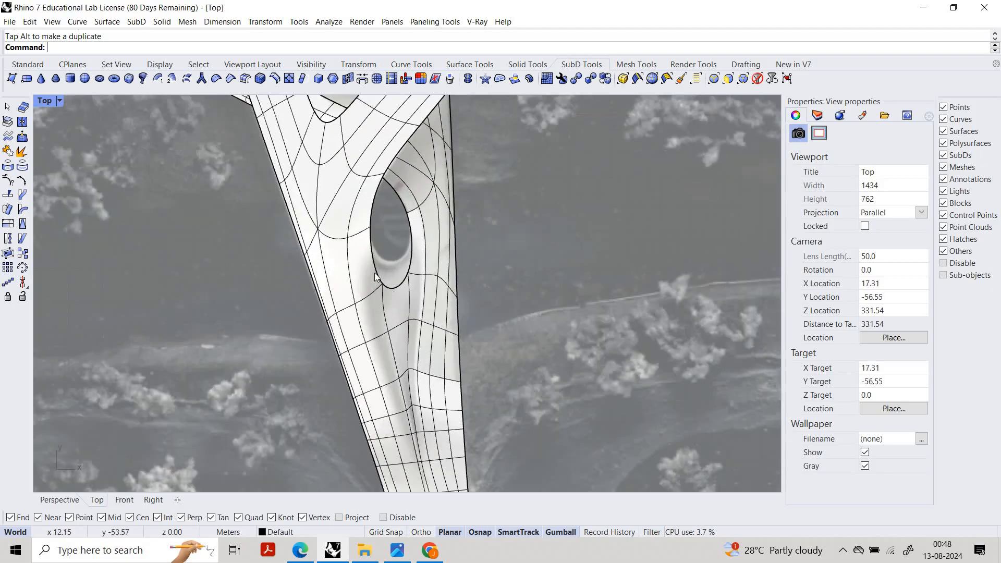
pyautogui.keyDown('ctrl'); pyautogui.keyDown('shift'); pyautogui.click(392, 287); pyautogui.keyUp('shift'); pyautogui.keyUp('ctrl')
pyautogui.keyDown('ctrl'); pyautogui.keyDown('shift'); pyautogui.click(380, 237); pyautogui.keyUp('shift'); pyautogui.keyUp('ctrl')
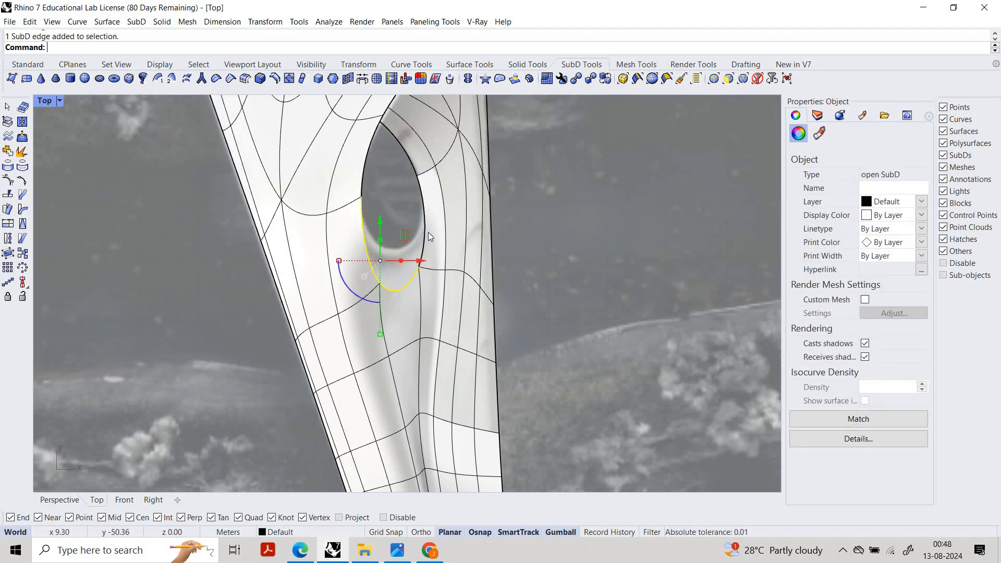
pyautogui.keyDown('ctrl'); pyautogui.keyDown('shift'); pyautogui.click(389, 206); pyautogui.keyUp('shift'); pyautogui.keyUp('ctrl')
pyautogui.moveTo(389, 211); pyautogui.dragTo(389, 180)
pyautogui.moveTo(451, 194); pyautogui.dragTo(414, 205, button='right')
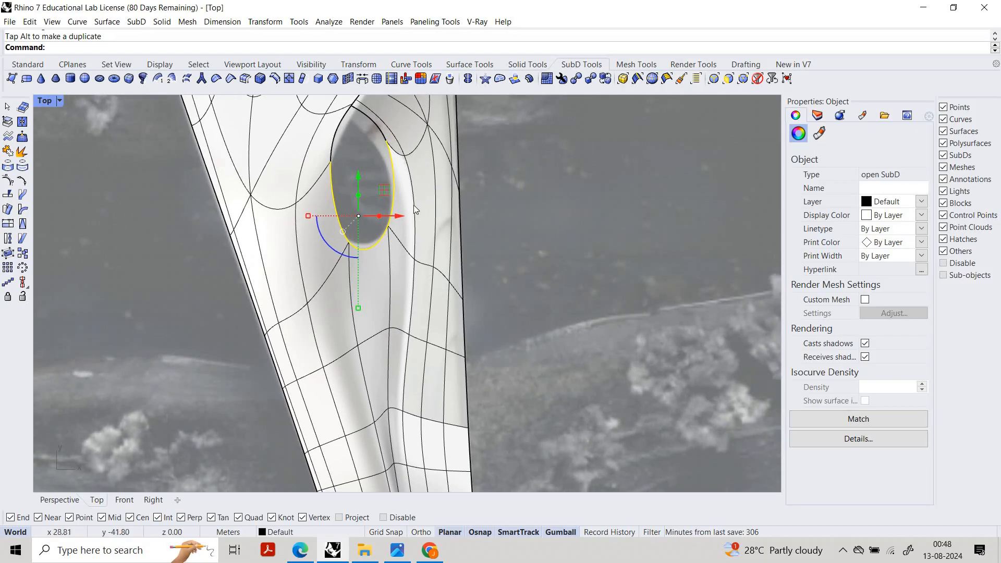
# Step: Move the upper border edge of the oval opening slightly down and left to follow the reference image
pyautogui.scroll(4, 403, 209)
pyautogui.press('Escape')
pyautogui.click(412, 226)
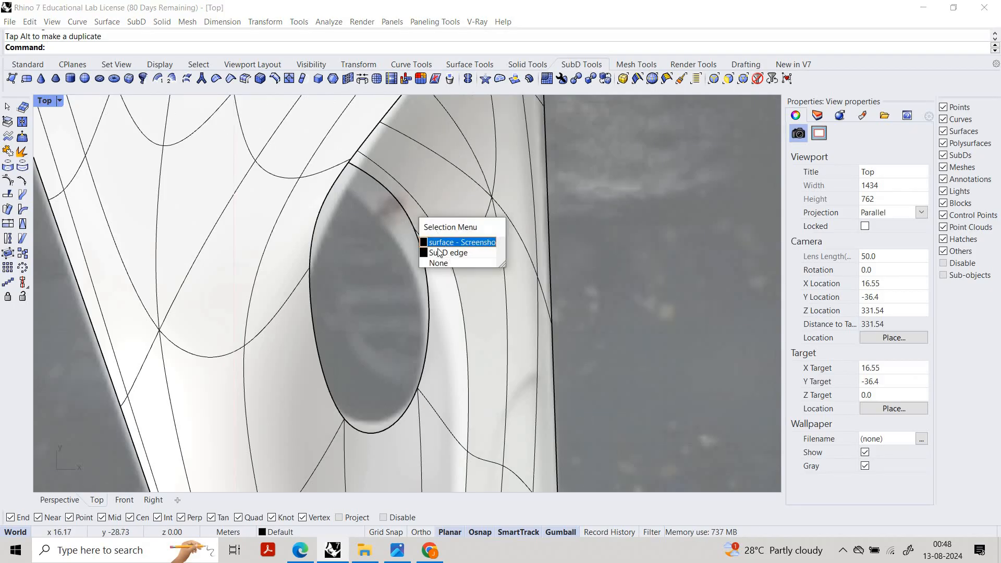
pyautogui.click(462, 251)
pyautogui.moveTo(368, 155); pyautogui.dragTo(374, 175)
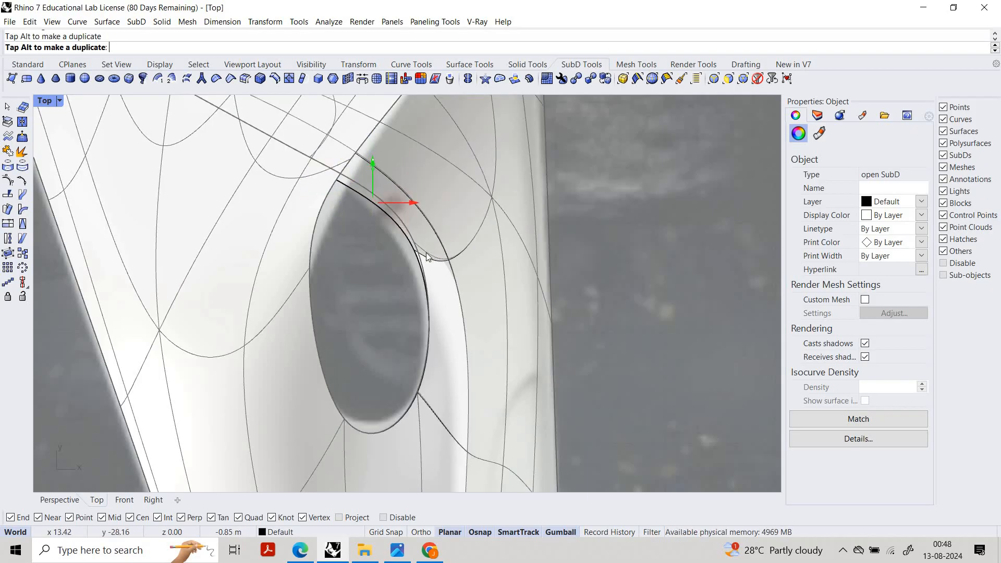
pyautogui.press('Escape')
# Step: Select the upper-right vertex of the oval opening's border and shift it slightly downward along the reference outline
pyautogui.scroll(4, 416, 252)
pyautogui.keyDown('ctrl'); pyautogui.keyDown('shift'); pyautogui.click(419, 258); pyautogui.keyUp('shift'); pyautogui.keyUp('ctrl')
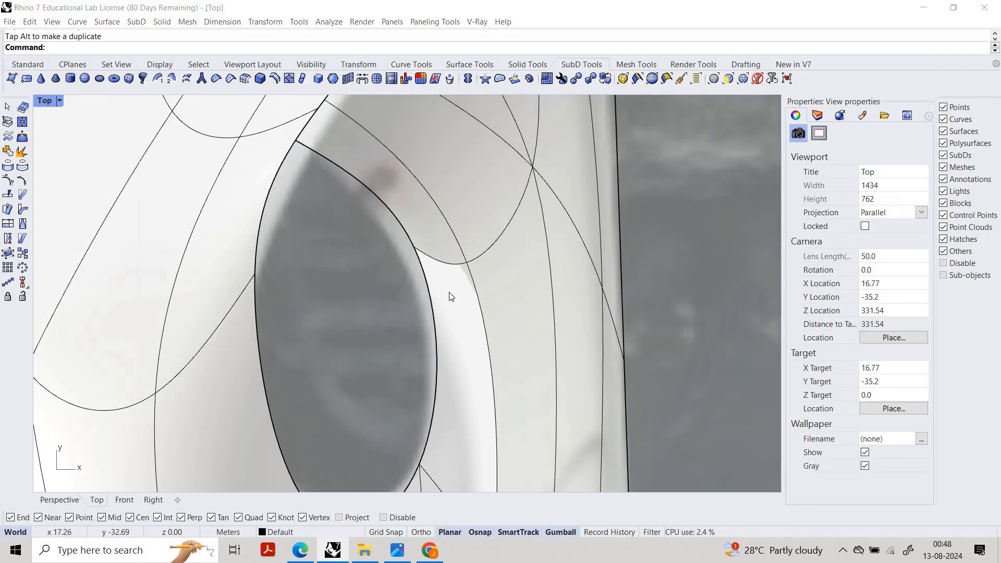
pyautogui.click(452, 294)
pyautogui.press('Escape')
pyautogui.keyDown('ctrl'); pyautogui.keyDown('shift'); pyautogui.click(414, 248); pyautogui.keyUp('shift'); pyautogui.keyUp('ctrl')
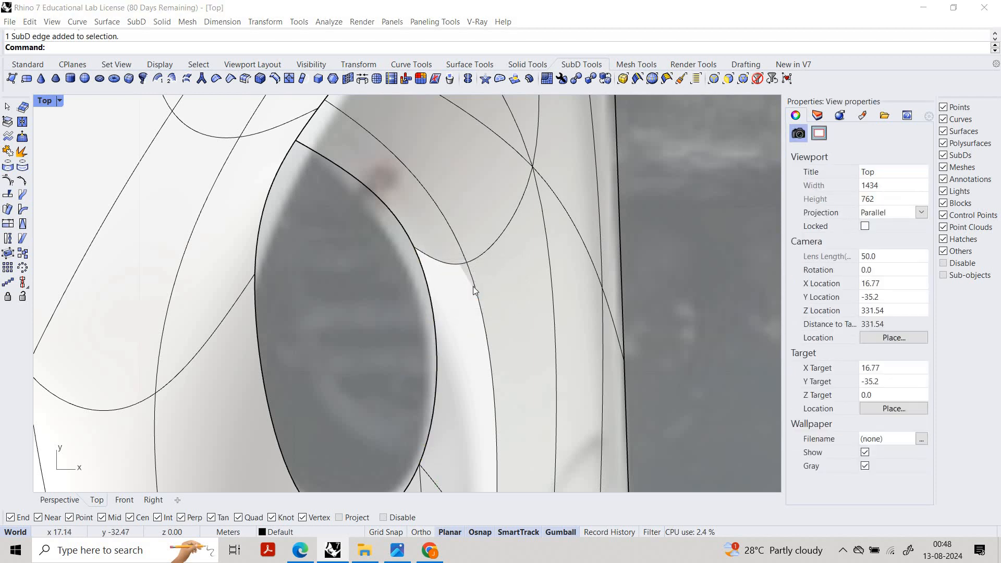
pyautogui.click(455, 291)
pyautogui.moveTo(412, 248); pyautogui.dragTo(437, 355)
pyautogui.scroll(-3, 421, 365)
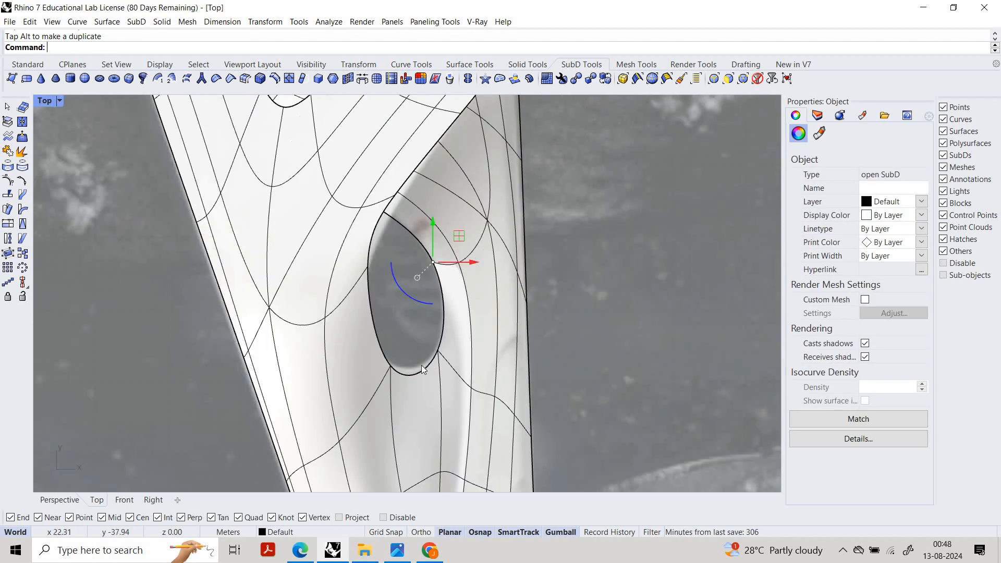
# Step: Move the border vertex just above the oval opening slightly to the right to match the reference edge
pyautogui.press('Escape')
pyautogui.scroll(5, 384, 352)
pyautogui.scroll(3, 366, 225)
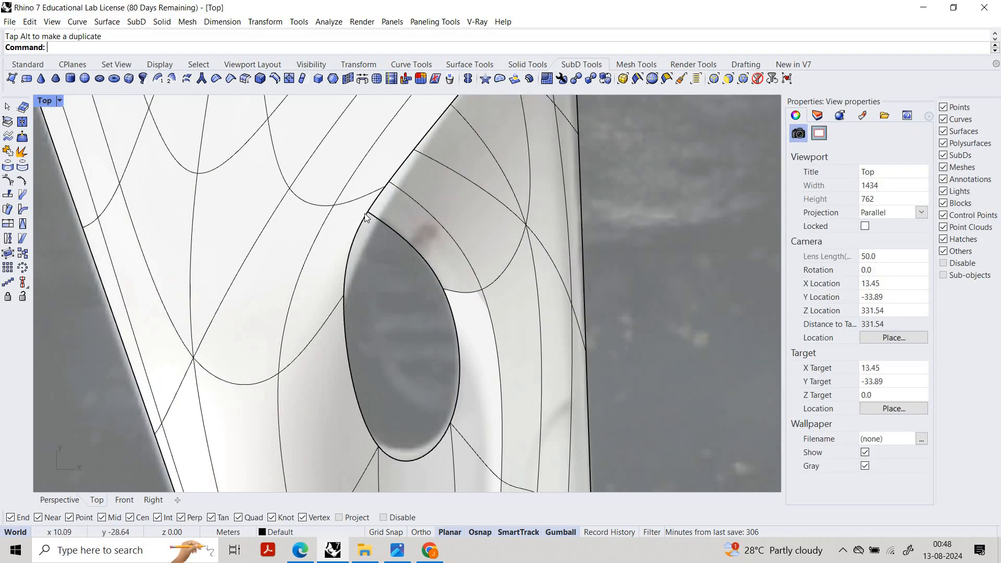
pyautogui.scroll(-3, 390, 275)
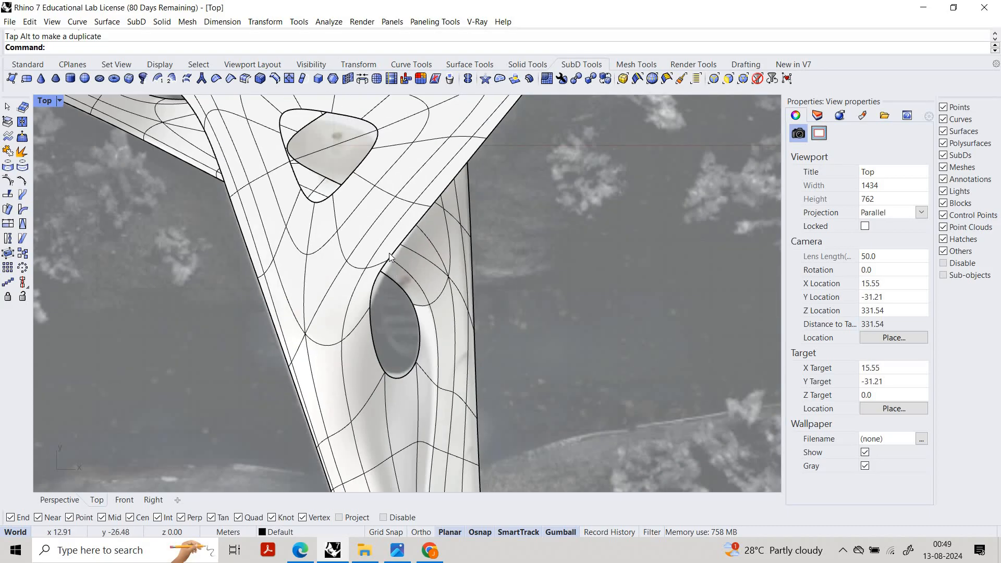
pyautogui.scroll(3, 385, 251)
pyautogui.click(387, 244)
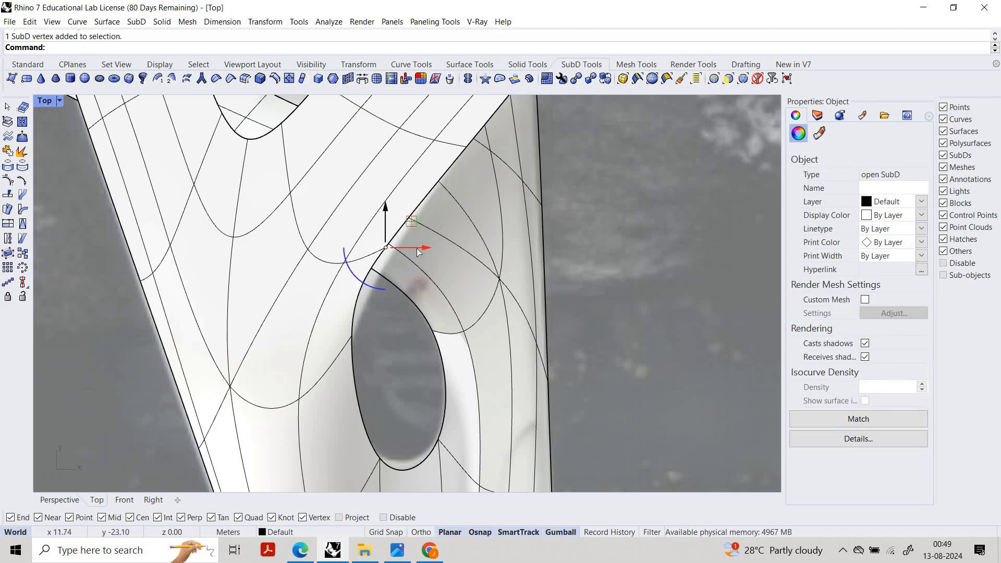
pyautogui.moveTo(417, 248); pyautogui.dragTo(424, 254)
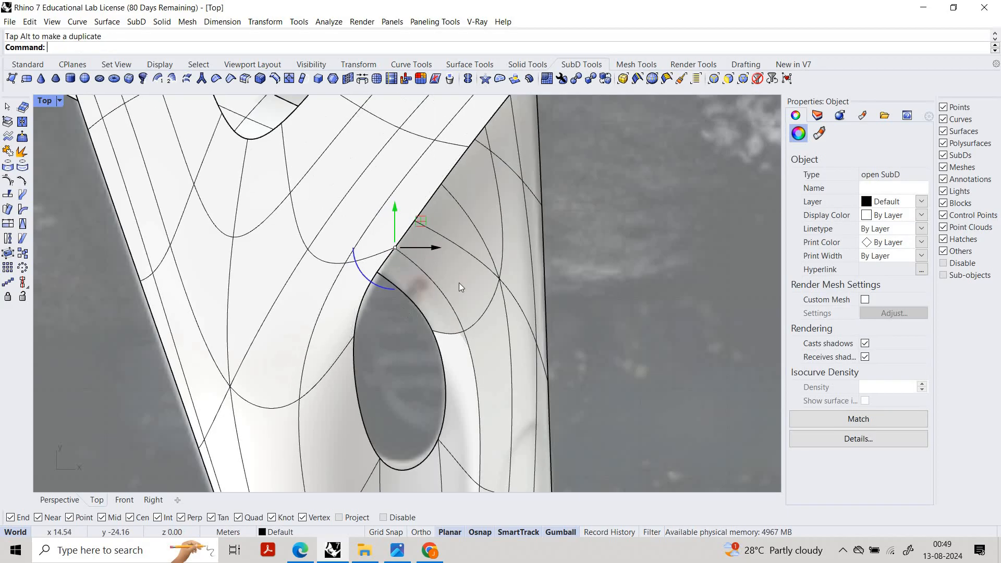
pyautogui.scroll(-5, 540, 308)
pyautogui.click(471, 336)
# Step: Examine the three arms and their openings against the reference image in the top and perspective views
pyautogui.scroll(-4, 437, 402)
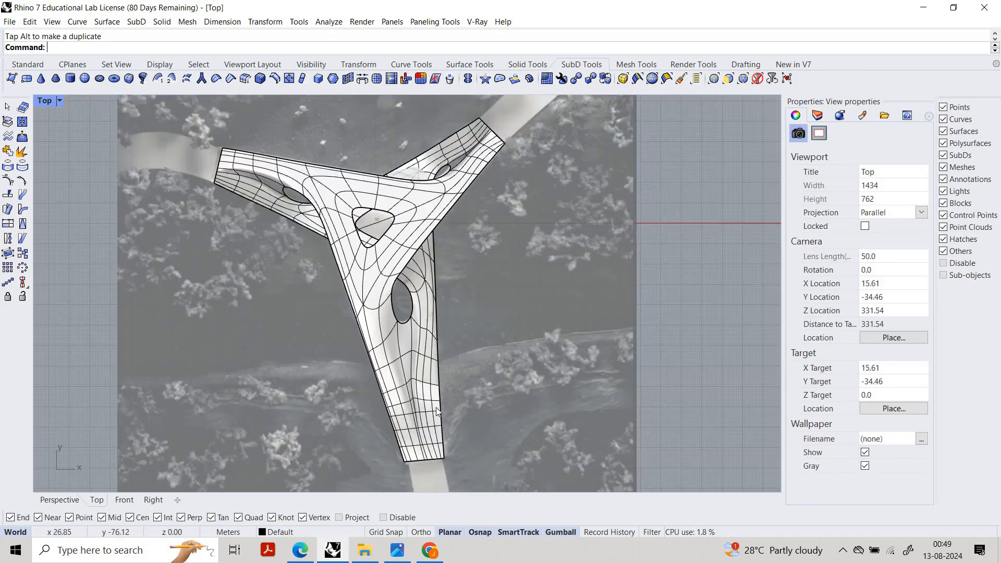
pyautogui.scroll(3, 449, 395)
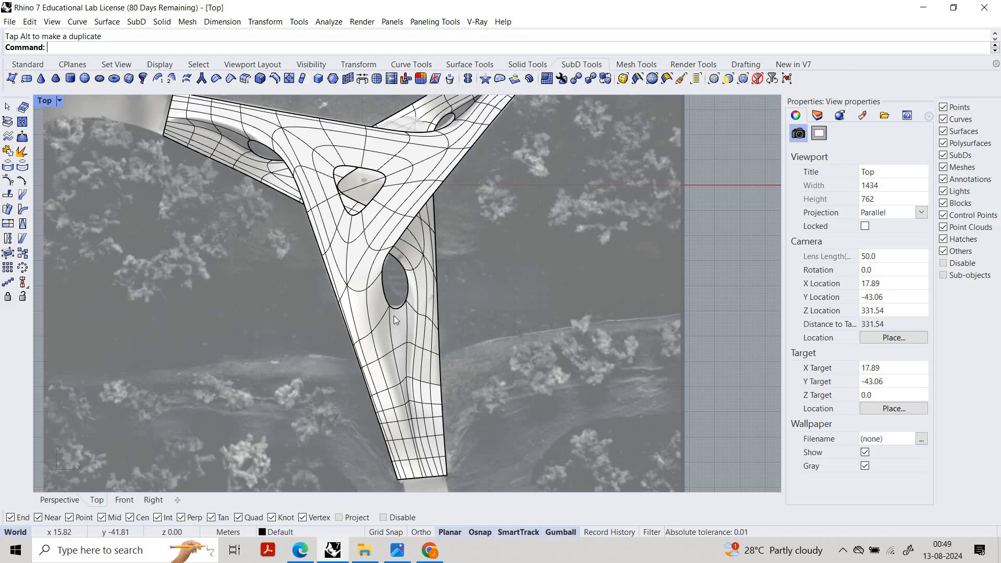
pyautogui.scroll(3, 394, 319)
pyautogui.scroll(-6, 251, 197)
pyautogui.scroll(4, 94, 183)
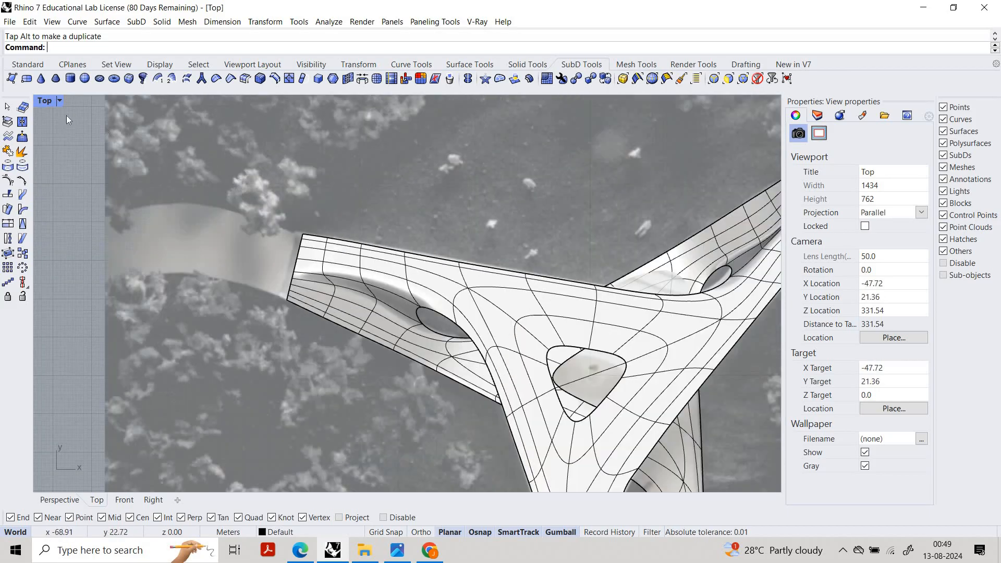
pyautogui.scroll(2, 67, 120)
pyautogui.hotkey('ctrl', 'm')
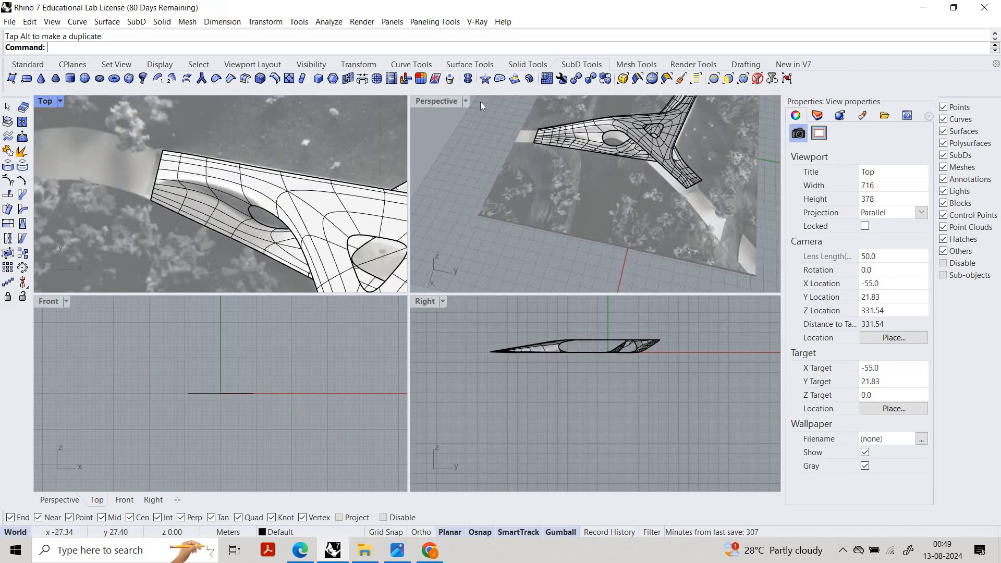
pyautogui.doubleClick(446, 99)
pyautogui.moveTo(390, 211); pyautogui.dragTo(412, 201, button='right')
pyautogui.scroll(8, 265, 197)
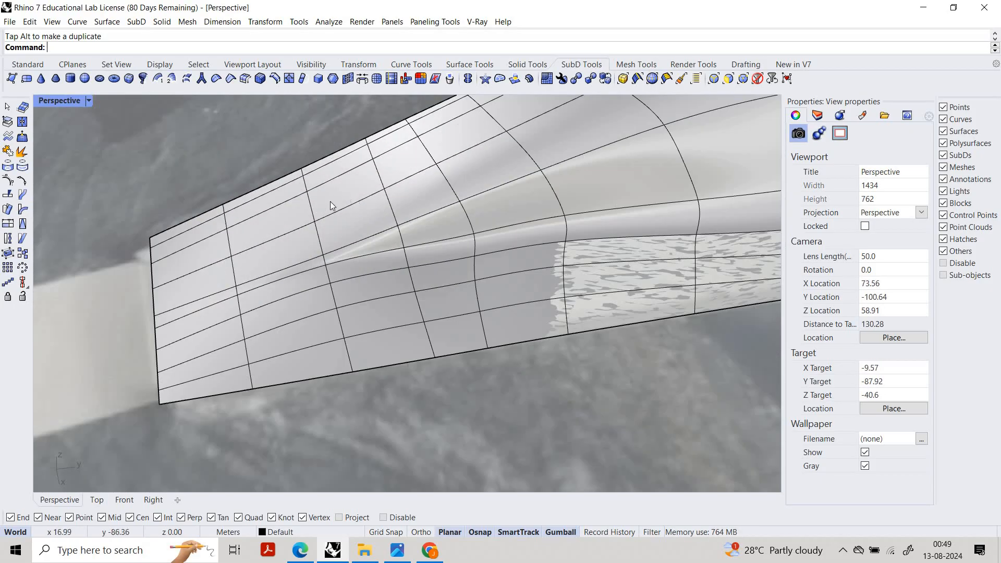
pyautogui.moveTo(330, 202); pyautogui.dragTo(201, 183, button='right')
pyautogui.scroll(-4, 397, 222)
pyautogui.moveTo(418, 221); pyautogui.dragTo(405, 199, button='right')
pyautogui.moveTo(440, 284); pyautogui.dragTo(574, 344, button='right')
pyautogui.scroll(-14, 595, 221)
pyautogui.moveTo(510, 141); pyautogui.dragTo(498, 150, button='right')
pyautogui.scroll(10, 496, 174)
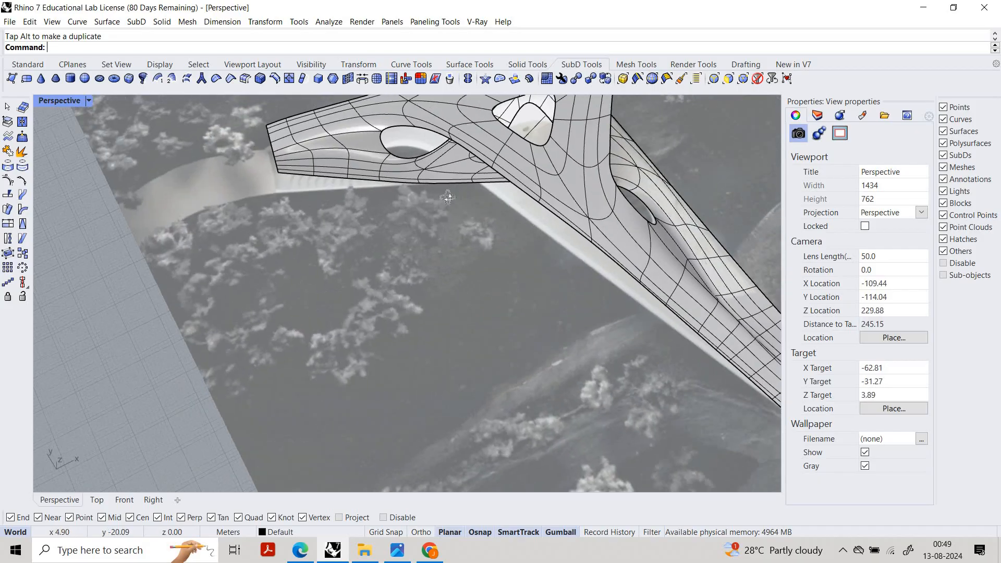
# Step: Hide the reference image surface beneath the SubD model
pyautogui.scroll(6, 249, 256)
pyautogui.click(227, 253)
pyautogui.middleClick(226, 253)
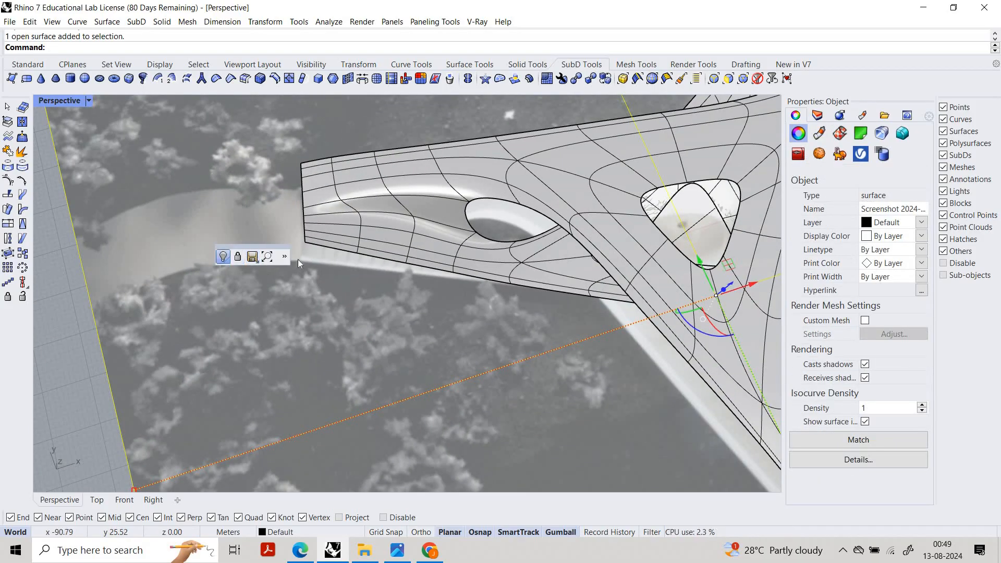
pyautogui.click(236, 257)
# Step: Insert an edge loop between the left arm's open end and its first crosswise edge loop
pyautogui.scroll(-6, 285, 292)
pyautogui.moveTo(351, 335); pyautogui.dragTo(355, 368, button='right')
pyautogui.scroll(5, 355, 370)
pyautogui.moveTo(356, 370)
pyautogui.keyDown('ctrl'); pyautogui.keyDown('shift'); pyautogui.mouseDown()
pyautogui.moveTo(332, 214)
pyautogui.moveTo(347, 361)
pyautogui.mouseUp(); pyautogui.keyUp('shift'); pyautogui.keyUp('ctrl')
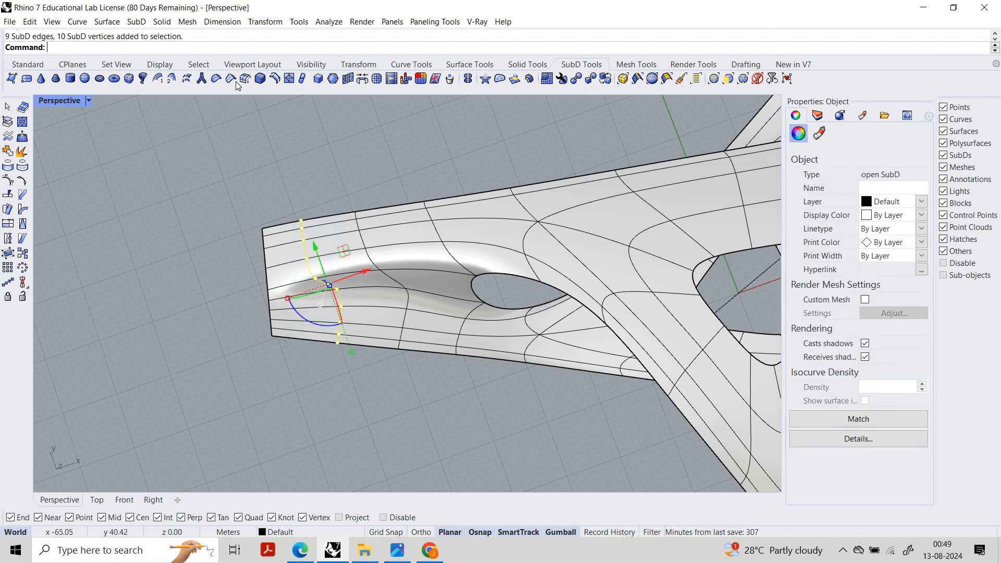
pyautogui.click(275, 78)
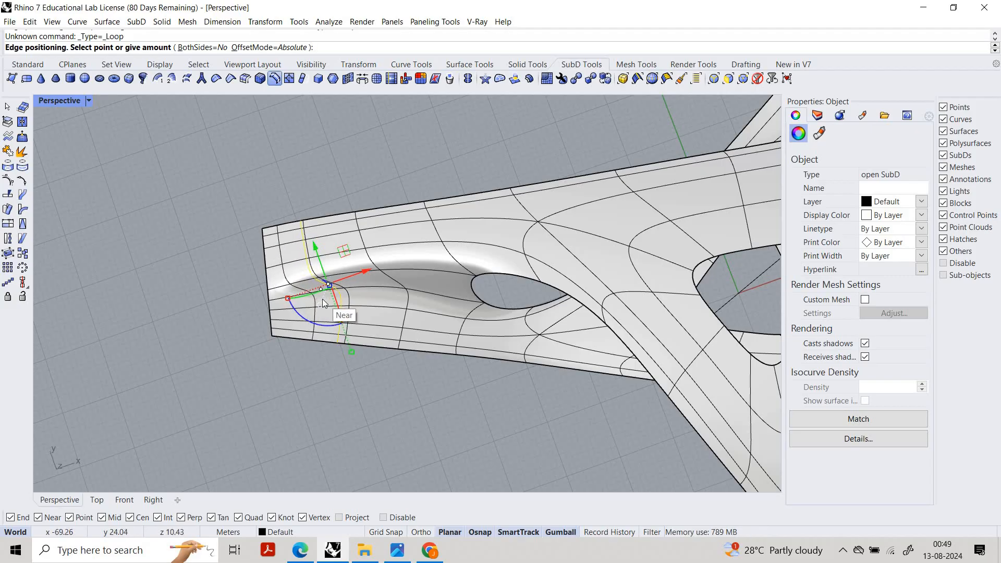
pyautogui.click(314, 220)
pyautogui.moveTo(268, 204); pyautogui.dragTo(261, 202, button='right')
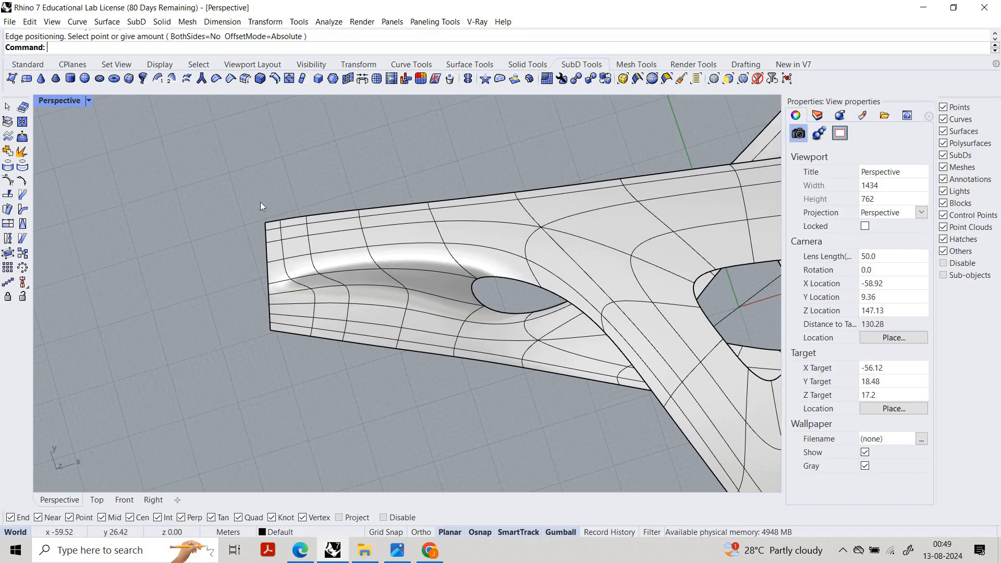
# Step: Align the edge loop nearest the left arm's end with the ToLine option, between points on the arm's two outer borders
pyautogui.scroll(4, 311, 261)
pyautogui.keyDown('ctrl'); pyautogui.keyDown('shift'); pyautogui.doubleClick(282, 291); pyautogui.keyUp('shift'); pyautogui.keyUp('ctrl')
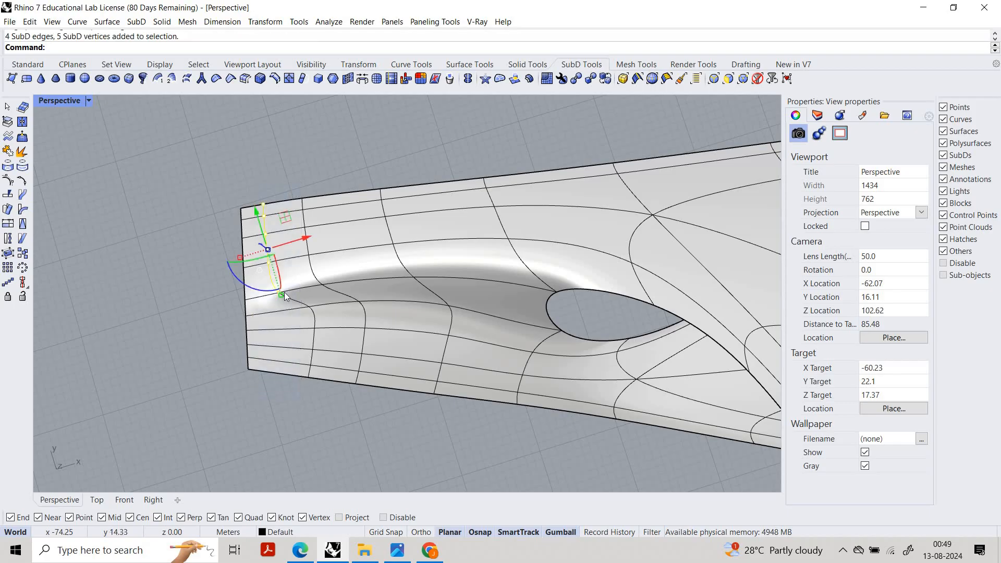
pyautogui.keyDown('ctrl'); pyautogui.keyDown('shift'); pyautogui.click(315, 318); pyautogui.keyUp('shift'); pyautogui.keyUp('ctrl')
pyautogui.keyDown('ctrl'); pyautogui.keyDown('shift'); pyautogui.click(312, 335); pyautogui.keyUp('shift'); pyautogui.keyUp('ctrl')
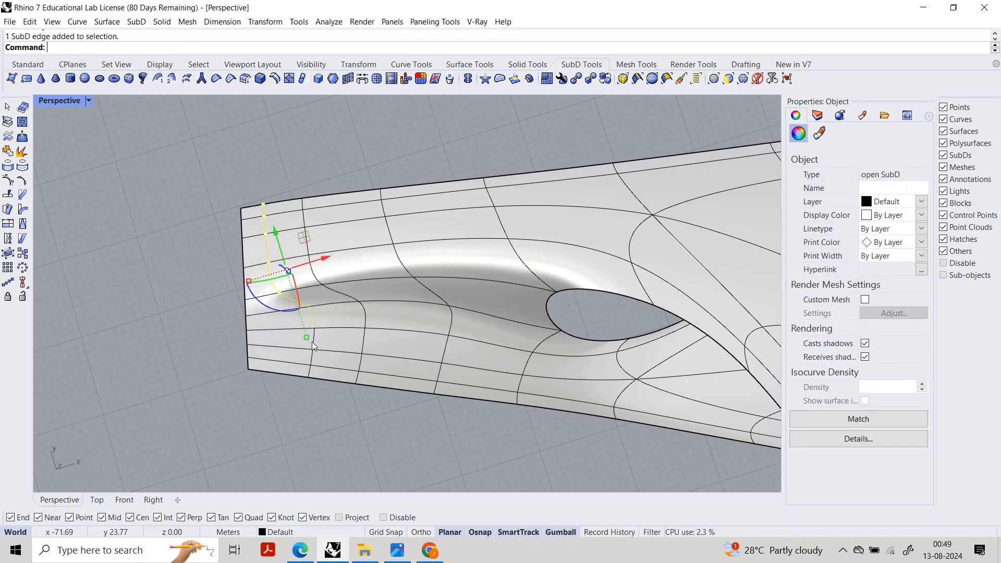
pyautogui.keyDown('ctrl'); pyautogui.keyDown('shift'); pyautogui.click(312, 346); pyautogui.keyUp('shift'); pyautogui.keyUp('ctrl')
pyautogui.press('Escape')
pyautogui.scroll(4, 312, 360)
pyautogui.keyDown('ctrl'); pyautogui.keyDown('shift'); pyautogui.click(312, 365); pyautogui.keyUp('shift'); pyautogui.keyUp('ctrl')
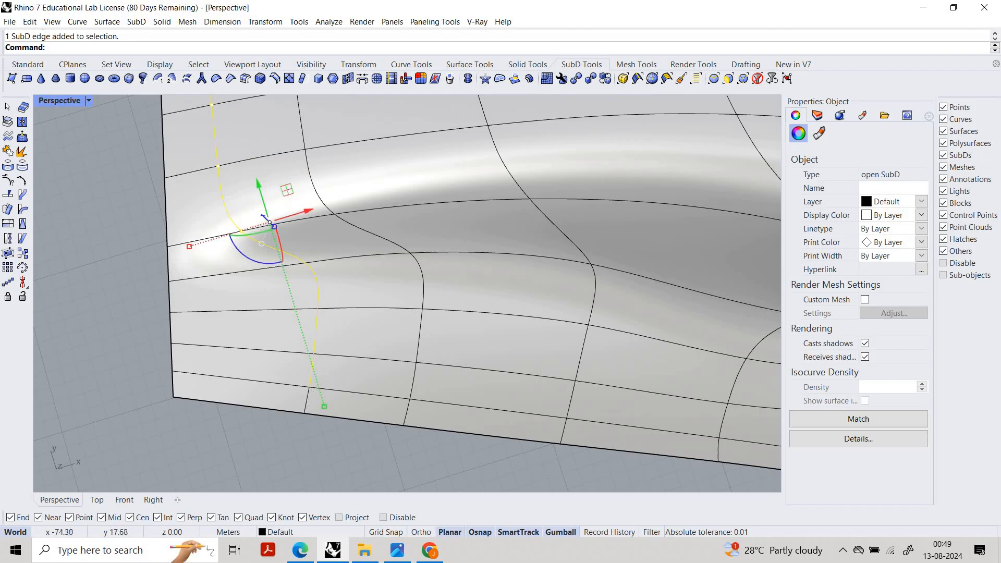
pyautogui.keyDown('ctrl'); pyautogui.keyDown('shift'); pyautogui.click(307, 397); pyautogui.keyUp('shift'); pyautogui.keyUp('ctrl')
pyautogui.write('Align')
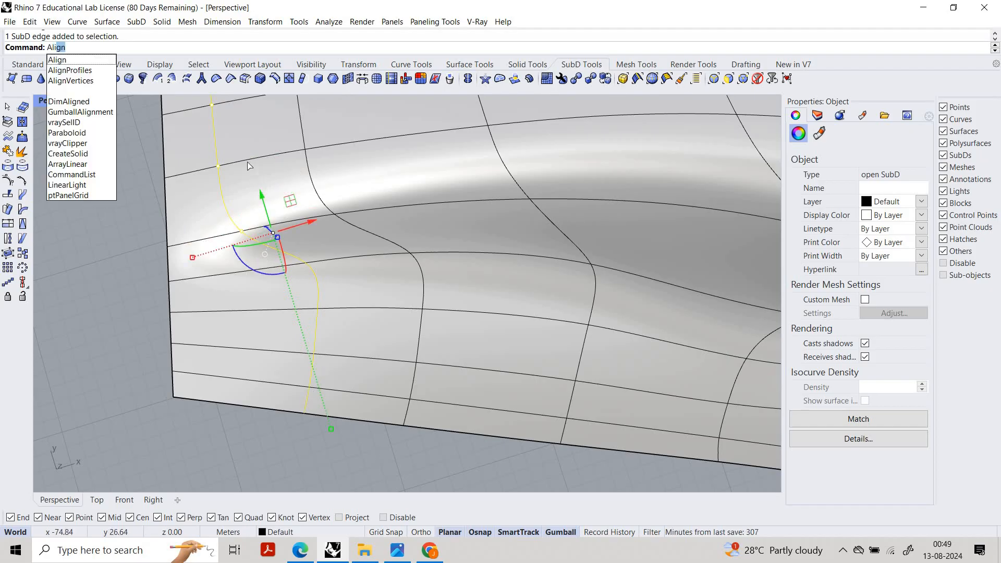
pyautogui.press('Return')
pyautogui.click(388, 48)
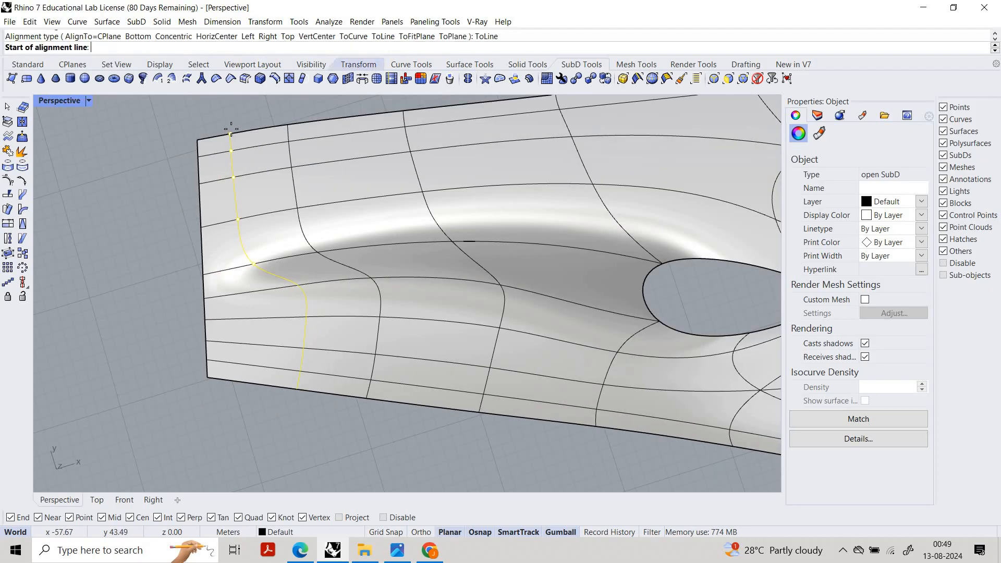
pyautogui.click(231, 134)
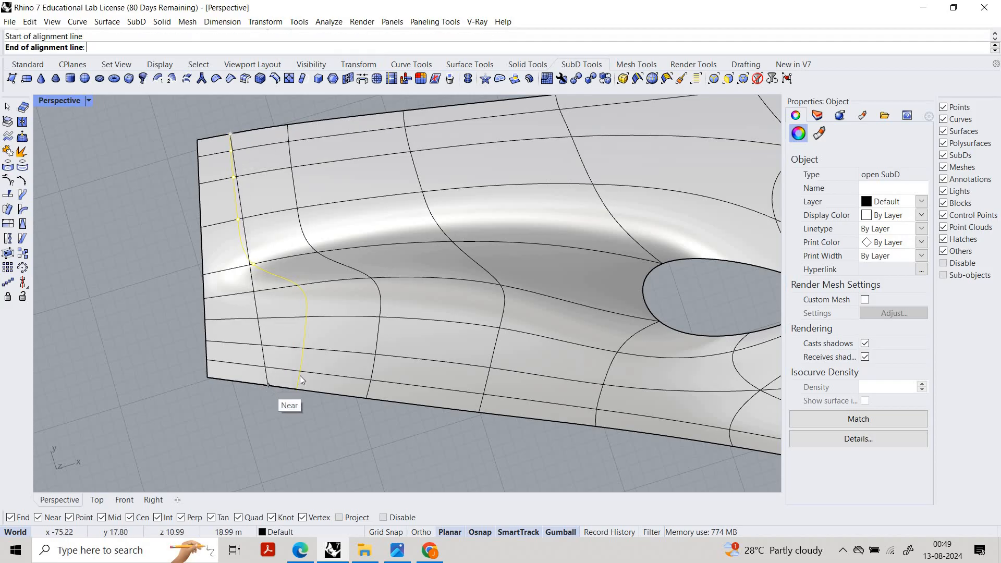
pyautogui.click(272, 386)
pyautogui.press('Escape')
# Step: Insert another crosswise edge loop from the left arm's second loop, on the side toward the oval opening
pyautogui.scroll(-1, 347, 245)
pyautogui.moveTo(347, 261); pyautogui.dragTo(328, 345, button='right')
pyautogui.scroll(-1, 352, 295)
pyautogui.moveTo(329, 345); pyautogui.dragTo(282, 180)
pyautogui.scroll(2, 290, 280)
pyautogui.keyDown('shift'); pyautogui.click(292, 316); pyautogui.keyUp('shift')
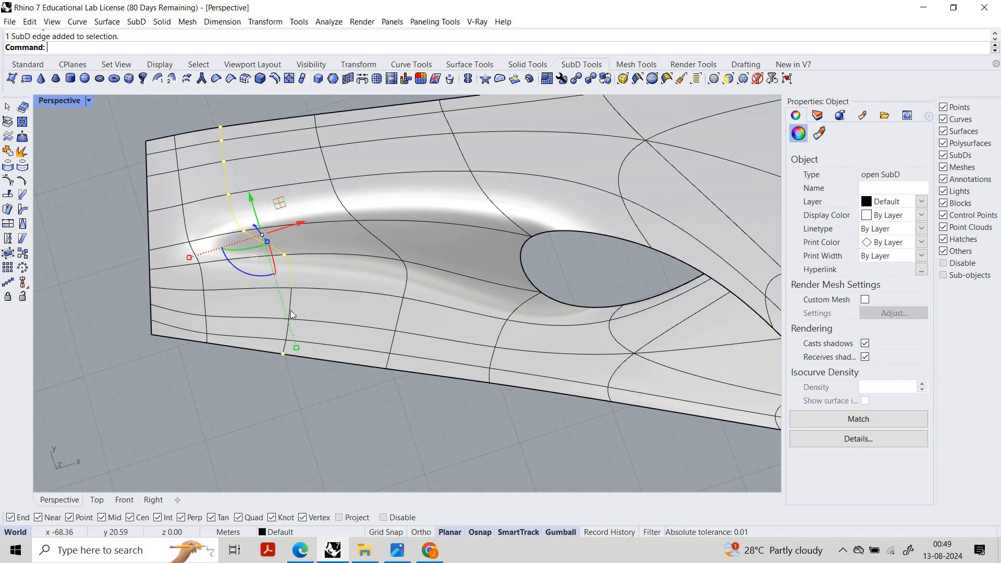
pyautogui.keyDown('shift'); pyautogui.click(283, 348); pyautogui.keyUp('shift')
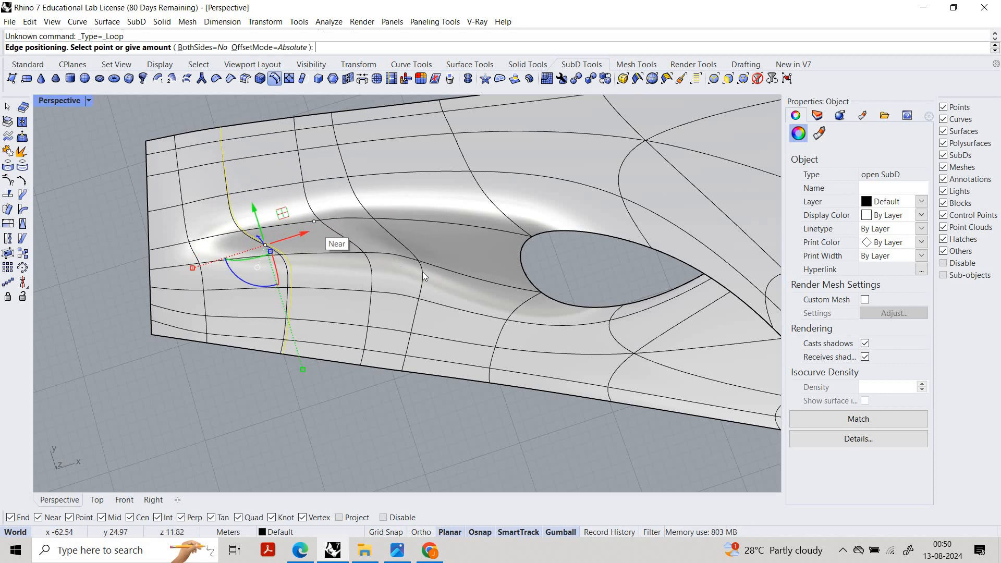
pyautogui.click(365, 230)
pyautogui.moveTo(367, 229); pyautogui.dragTo(357, 298, button='right')
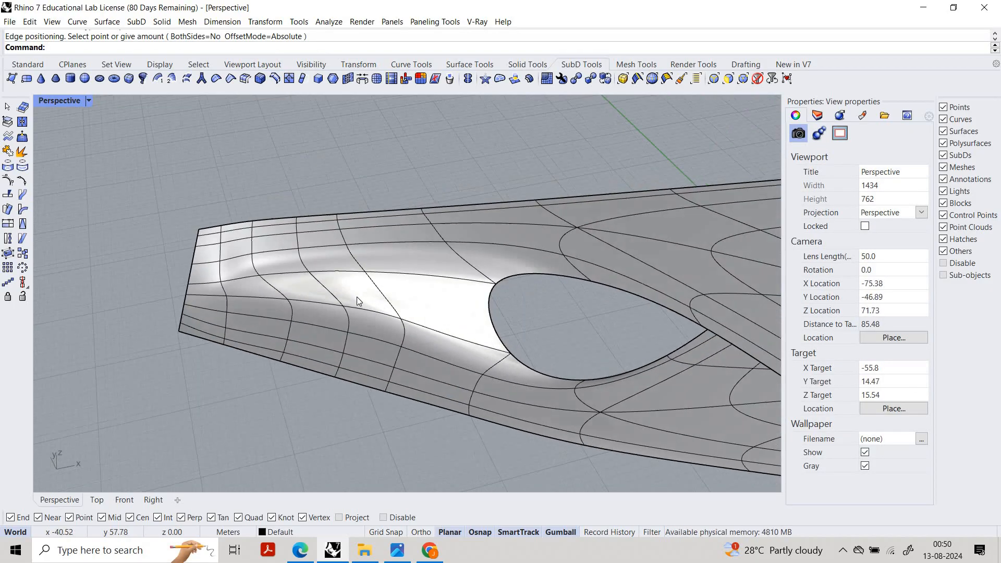
pyautogui.moveTo(333, 207); pyautogui.dragTo(427, 439)
pyautogui.keyDown('ctrl'); pyautogui.click(381, 343); pyautogui.keyUp('ctrl')
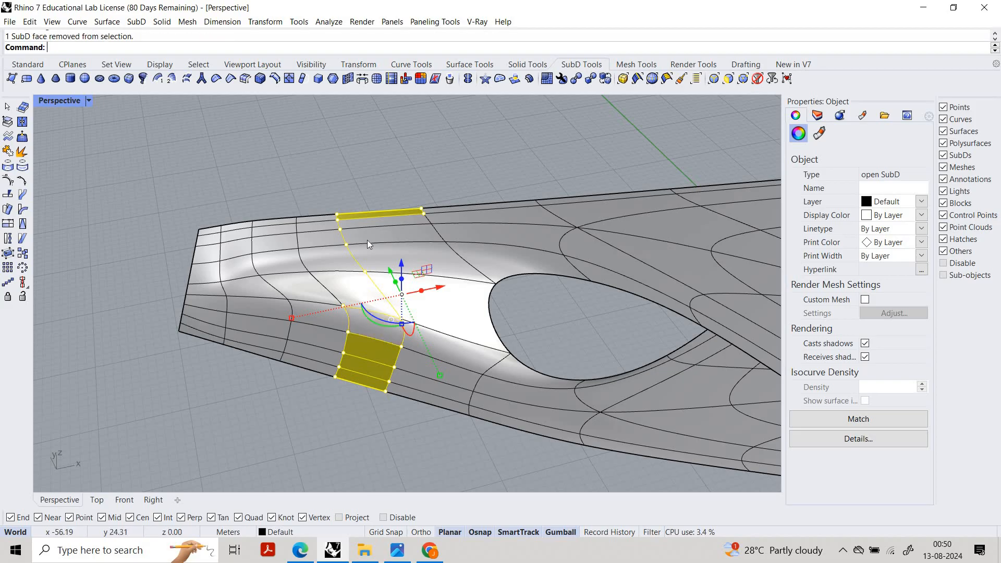
pyautogui.press('Escape')
pyautogui.scroll(3, 313, 201)
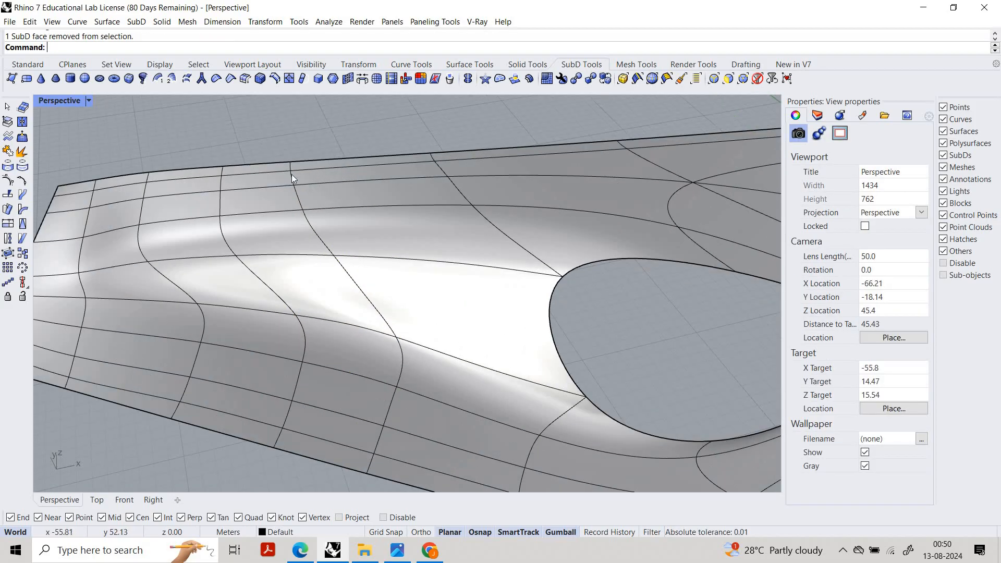
pyautogui.keyDown('ctrl'); pyautogui.keyDown('shift'); pyautogui.click(290, 163); pyautogui.keyUp('shift'); pyautogui.keyUp('ctrl')
pyautogui.scroll(2, 297, 166)
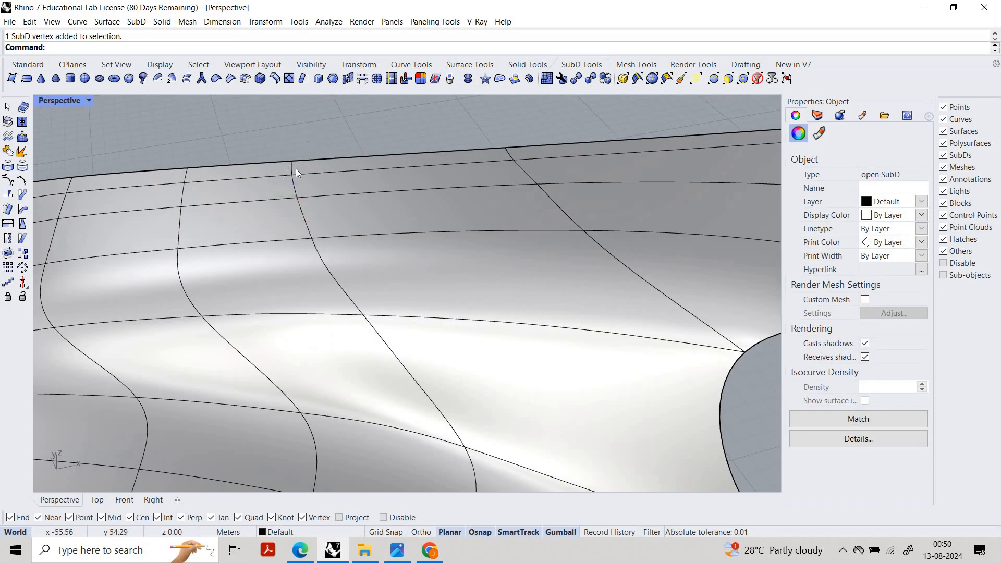
pyautogui.press('Escape')
# Step: Insert a crosswise edge loop on the left arm between its third loop from the arm's end and the loop meeting the oval opening
pyautogui.keyDown('ctrl'); pyautogui.keyDown('shift'); pyautogui.click(294, 184); pyautogui.keyUp('shift'); pyautogui.keyUp('ctrl')
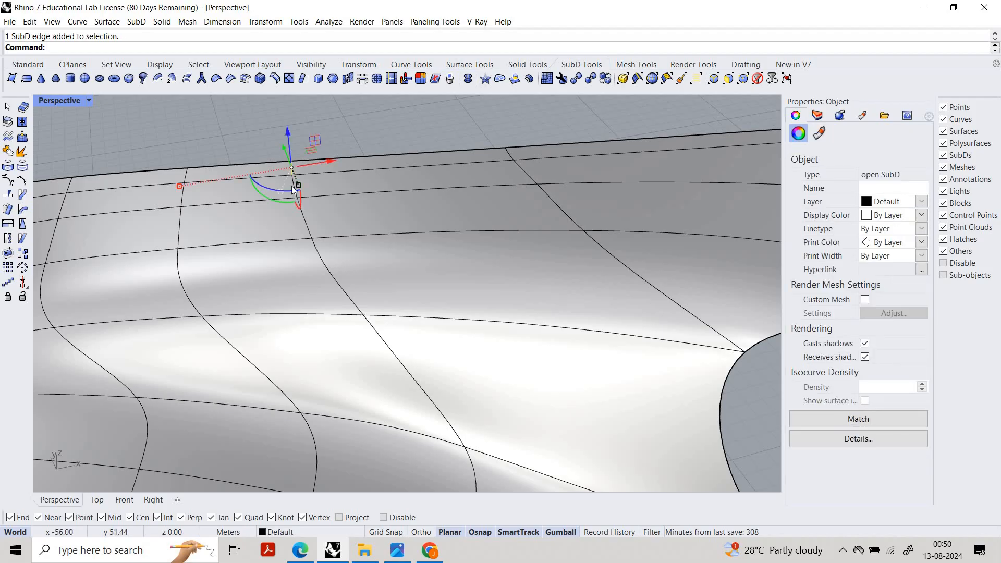
pyautogui.hotkey('ctrl', 'shift', 'Escape')
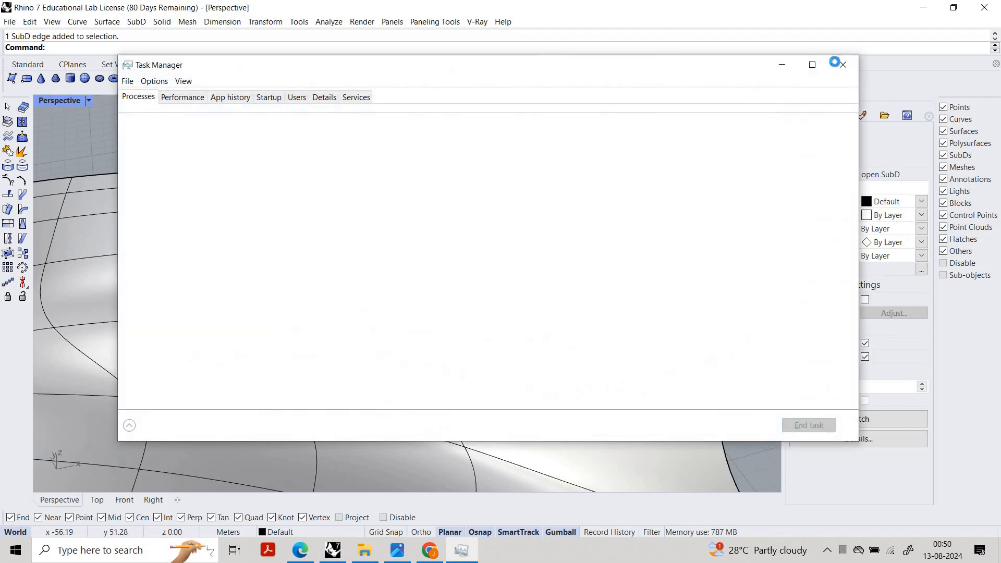
pyautogui.click(840, 63)
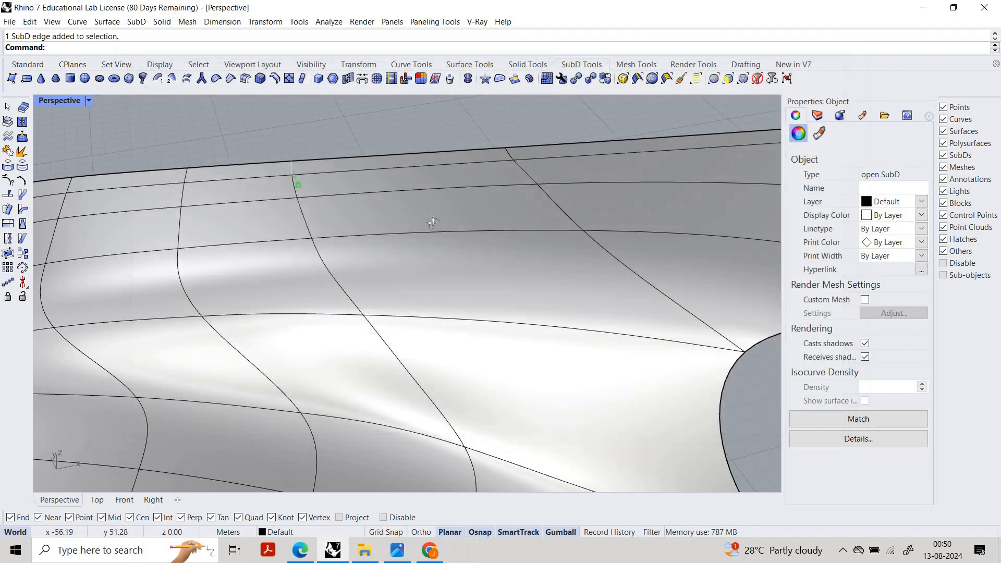
pyautogui.moveTo(267, 208); pyautogui.dragTo(292, 259, button='right')
pyautogui.scroll(4, 292, 258)
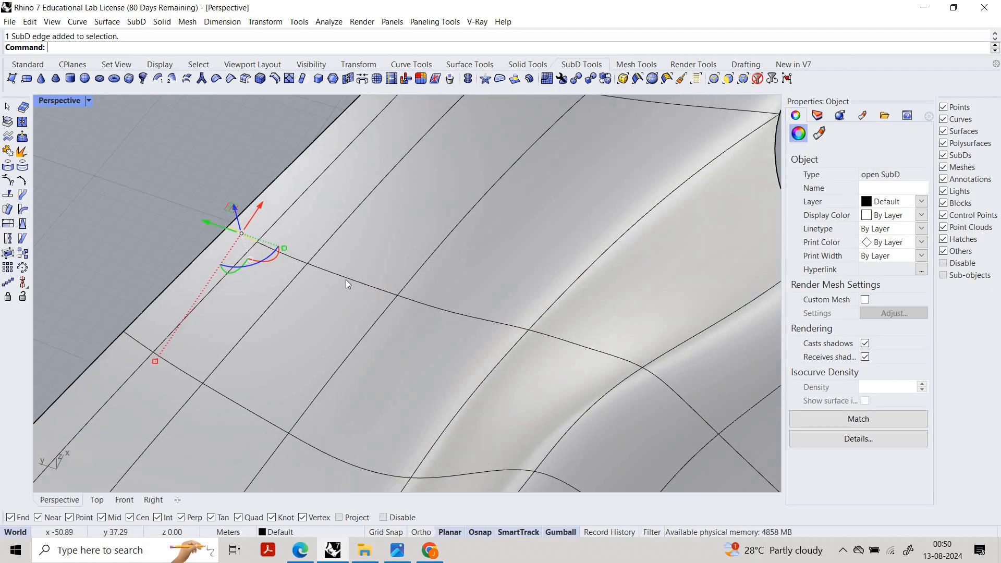
pyautogui.keyDown('ctrl'); pyautogui.keyDown('shift'); pyautogui.click(438, 307); pyautogui.keyUp('shift'); pyautogui.keyUp('ctrl')
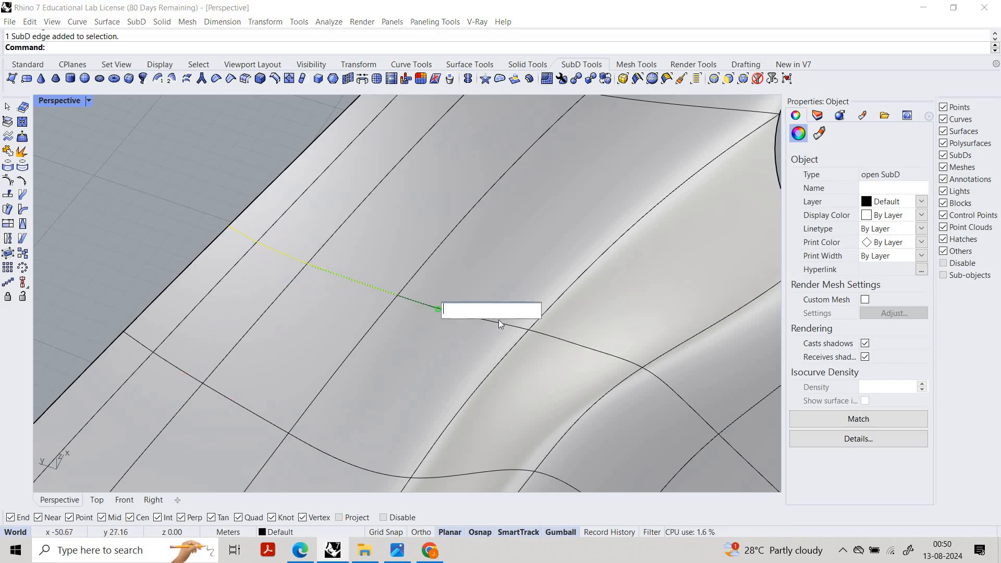
pyautogui.keyDown('ctrl'); pyautogui.keyDown('shift'); pyautogui.click(498, 320); pyautogui.keyUp('shift'); pyautogui.keyUp('ctrl')
pyautogui.hotkey('ctrl', 'shift', 'Escape')
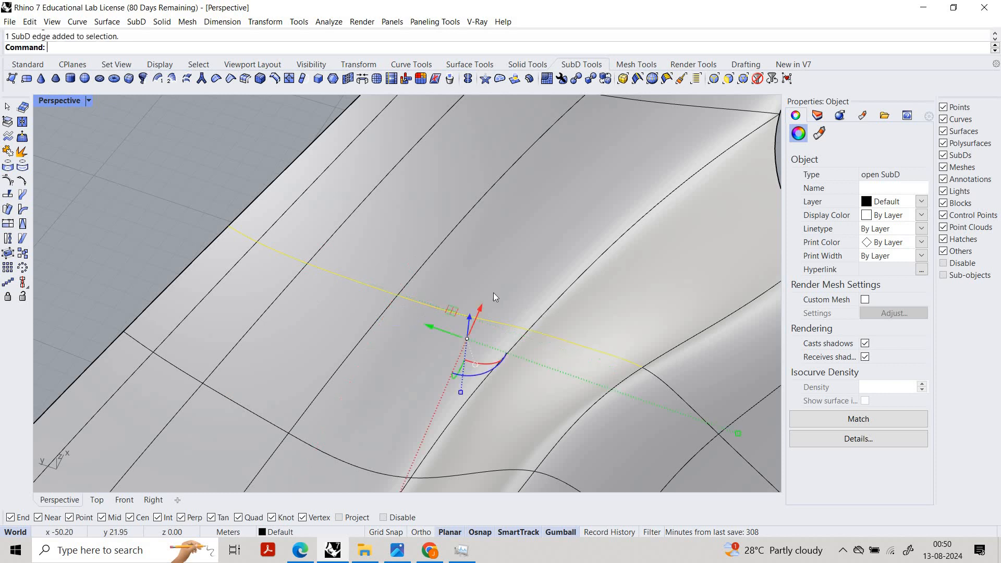
pyautogui.moveTo(493, 293); pyautogui.dragTo(468, 292, button='right')
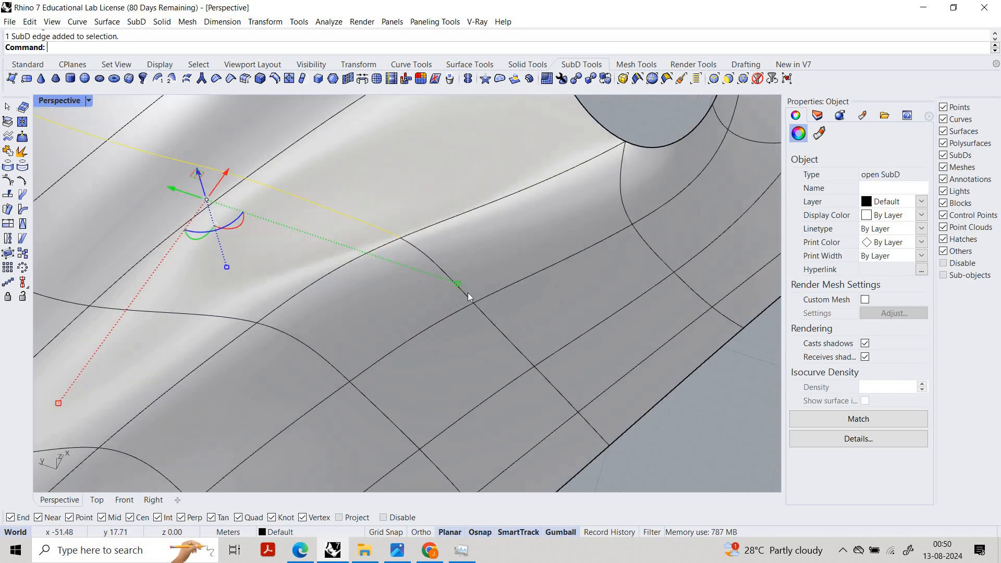
pyautogui.keyDown('ctrl'); pyautogui.keyDown('shift'); pyautogui.click(503, 334); pyautogui.keyUp('shift'); pyautogui.keyUp('ctrl')
pyautogui.keyDown('ctrl'); pyautogui.keyDown('shift'); pyautogui.click(596, 431); pyautogui.keyUp('shift'); pyautogui.keyUp('ctrl')
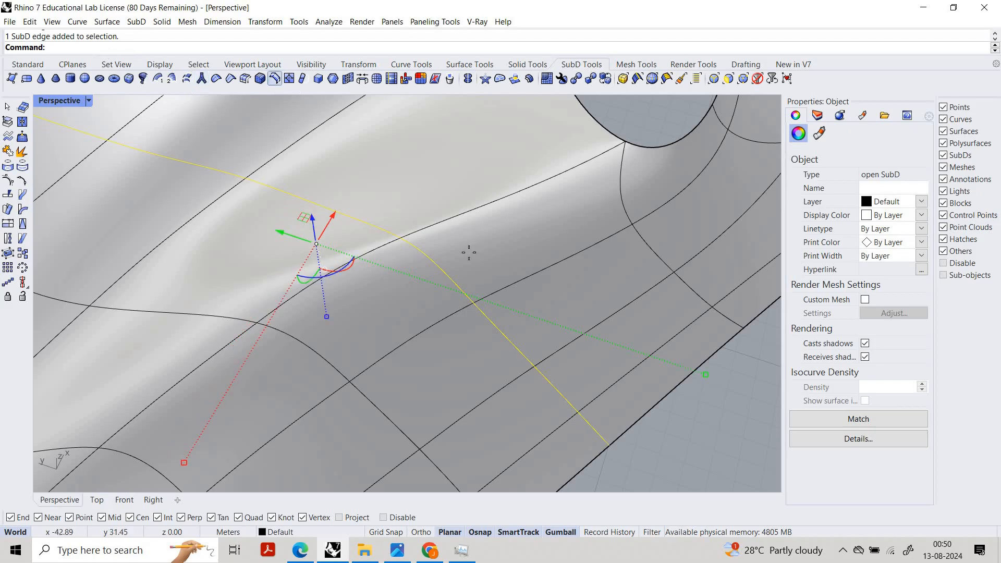
pyautogui.click(274, 78)
pyautogui.moveTo(492, 219)
pyautogui.mouseDown(button='right')
pyautogui.moveTo(506, 239)
pyautogui.moveTo(504, 217)
pyautogui.mouseUp(button='right')
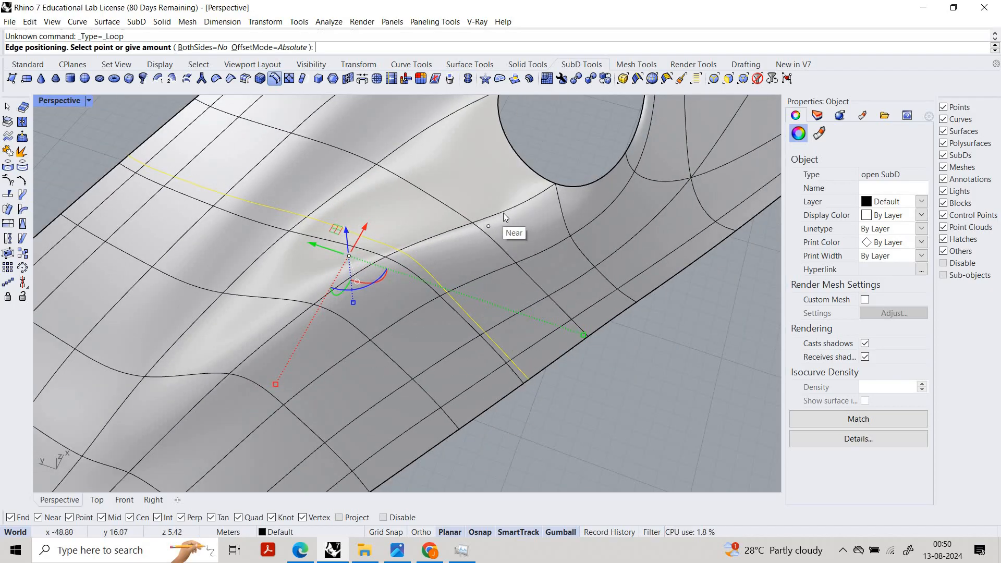
pyautogui.press('Escape')
# Step: Align the left arm's second crosswise edge loop with the ToLine option, between points on the arm's two outer borders in the Top view
pyautogui.moveTo(414, 208); pyautogui.dragTo(249, 146, button='right')
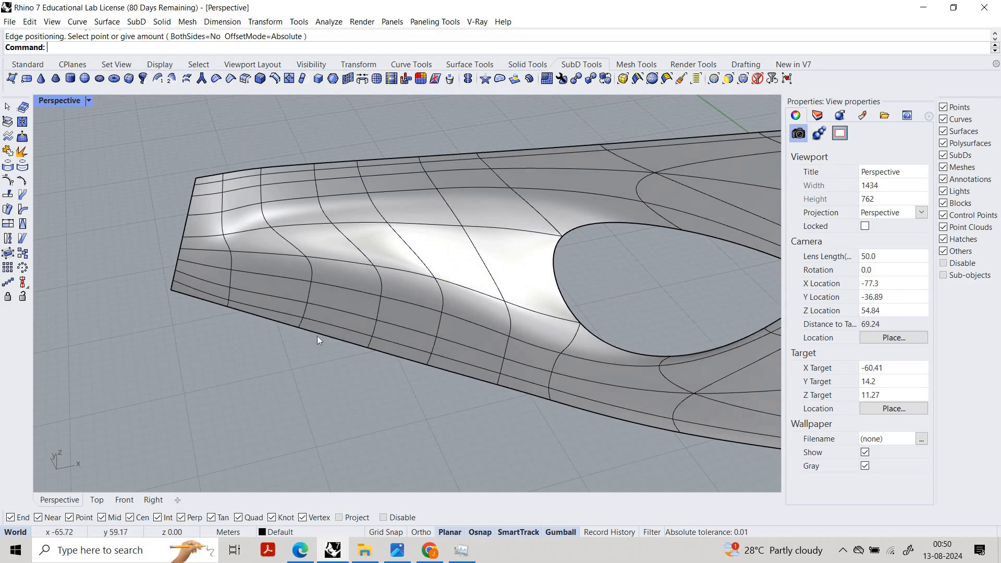
pyautogui.moveTo(317, 336); pyautogui.dragTo(312, 342)
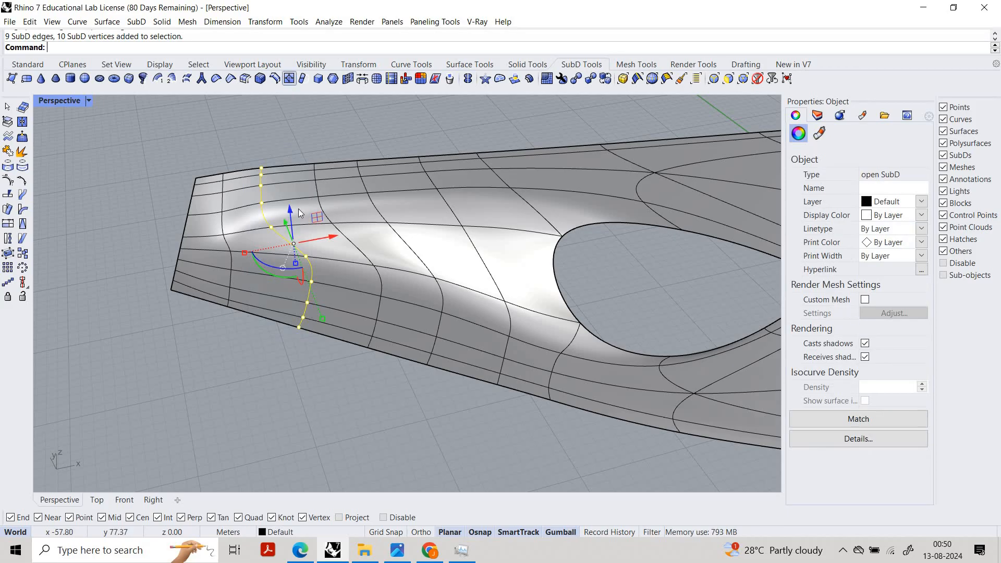
pyautogui.write('Align')
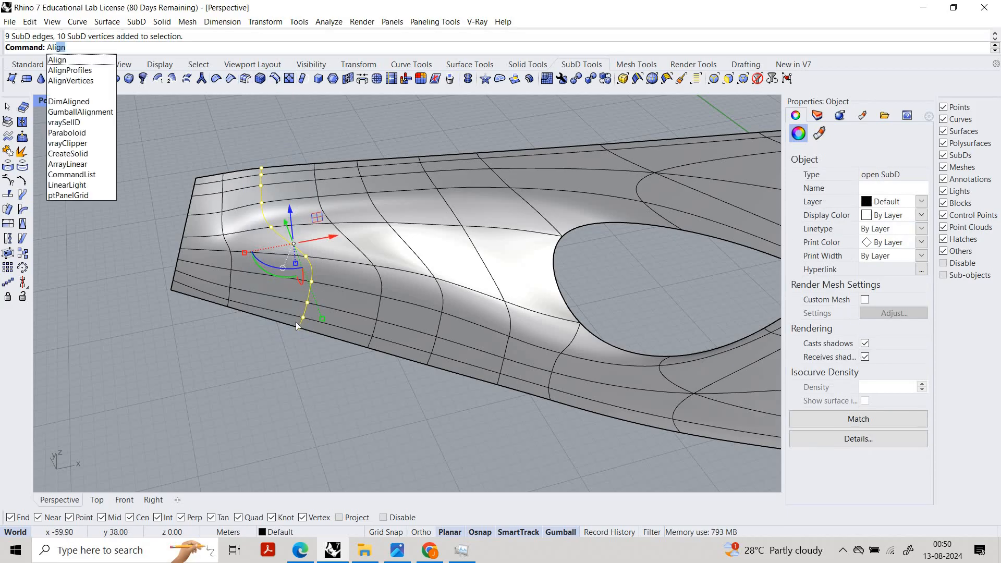
pyautogui.press('Return')
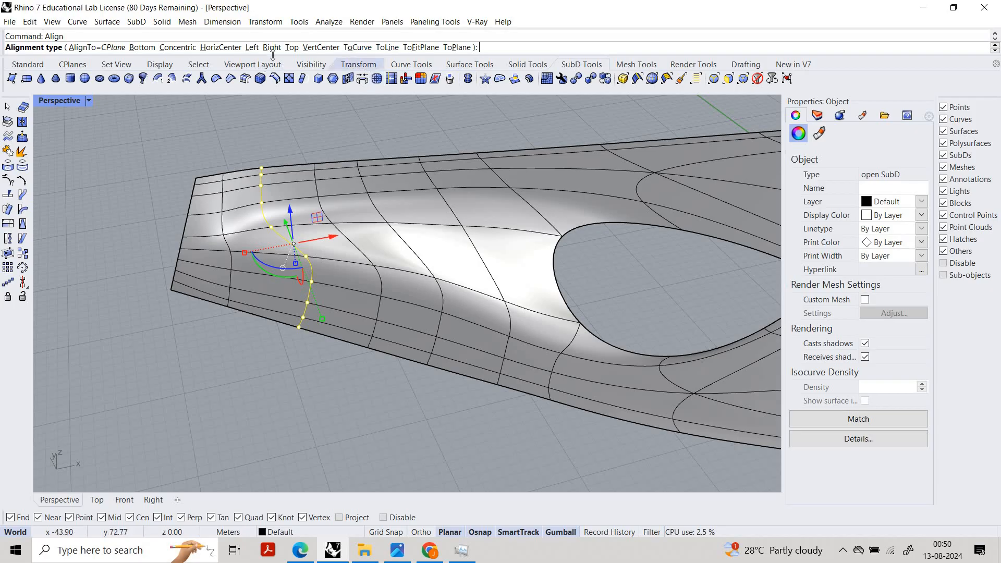
pyautogui.click(387, 47)
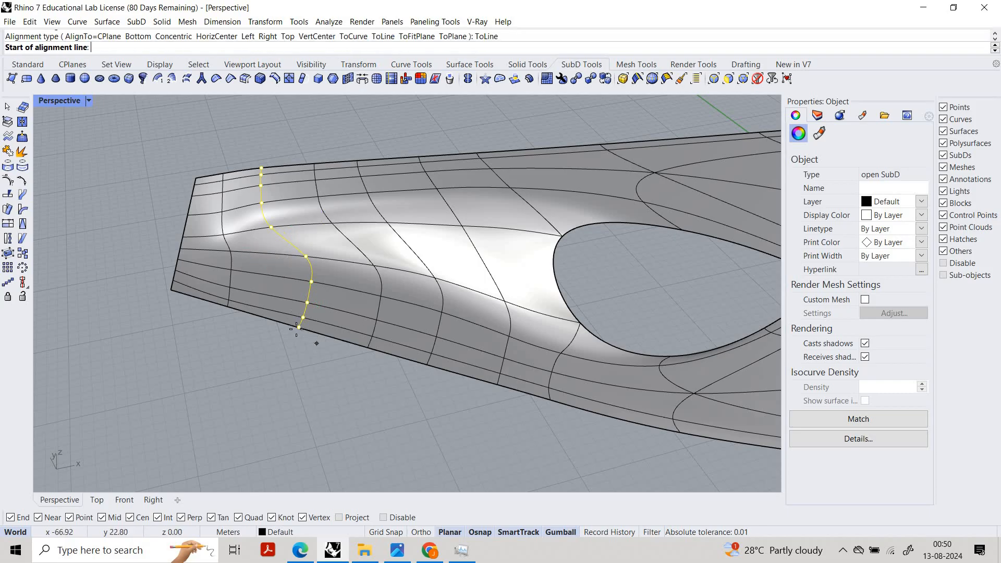
pyautogui.doubleClick(42, 100)
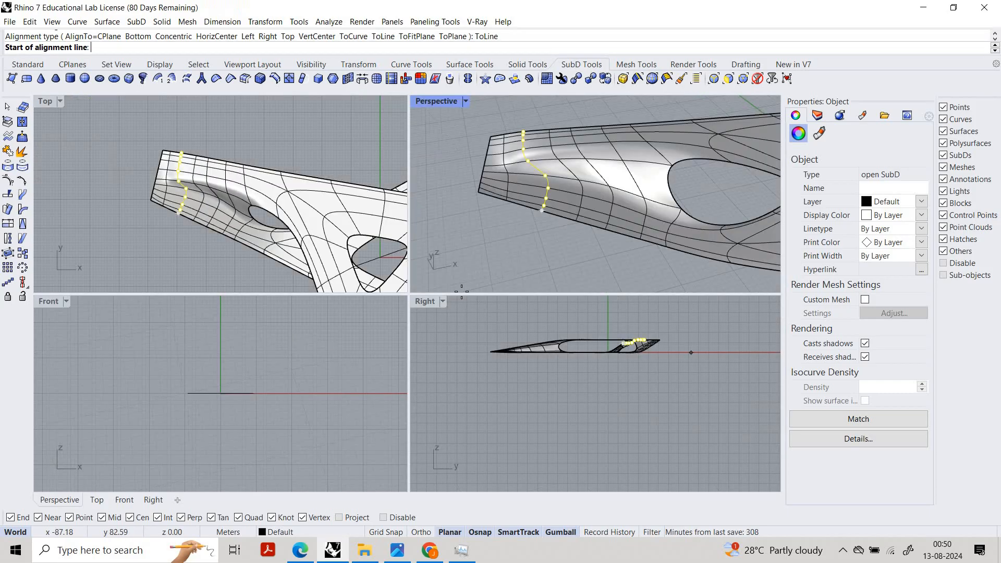
pyautogui.doubleClick(44, 101)
pyautogui.scroll(3, 338, 212)
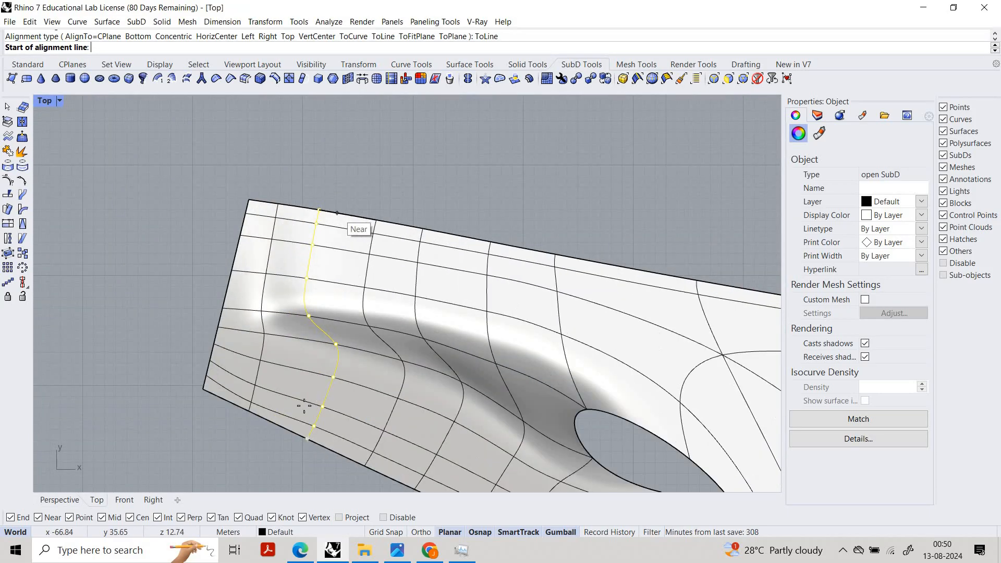
pyautogui.click(338, 213)
pyautogui.click(288, 429)
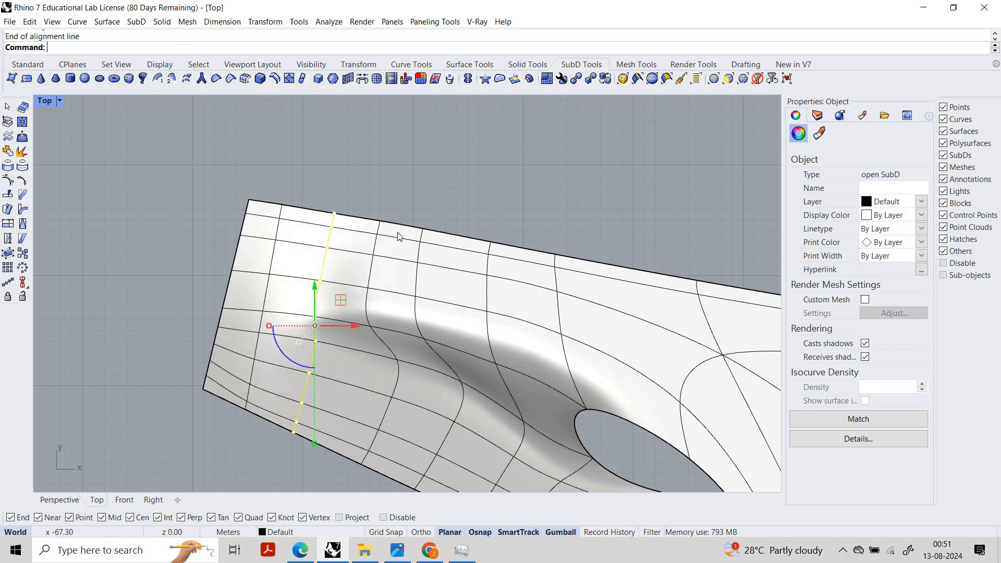
# Step: Try moving the left arm's straightened second edge loop toward the open end, and undo the move
pyautogui.moveTo(331, 326)
pyautogui.mouseDown()
pyautogui.moveTo(307, 327)
pyautogui.moveTo(316, 327)
pyautogui.mouseUp()
pyautogui.moveTo(324, 334); pyautogui.dragTo(353, 261, button='right')
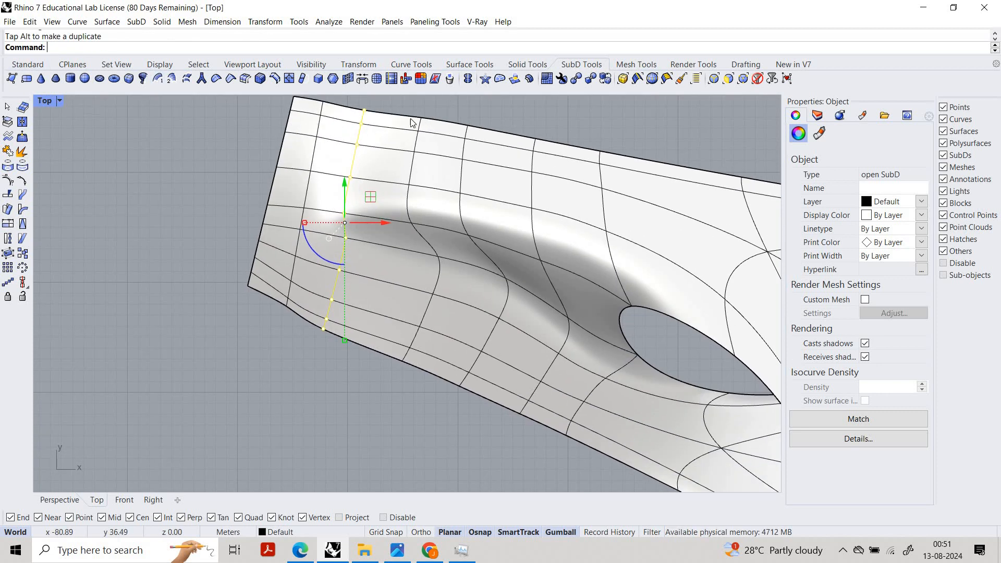
pyautogui.hotkey('ctrl', 'm')
pyautogui.click(460, 118)
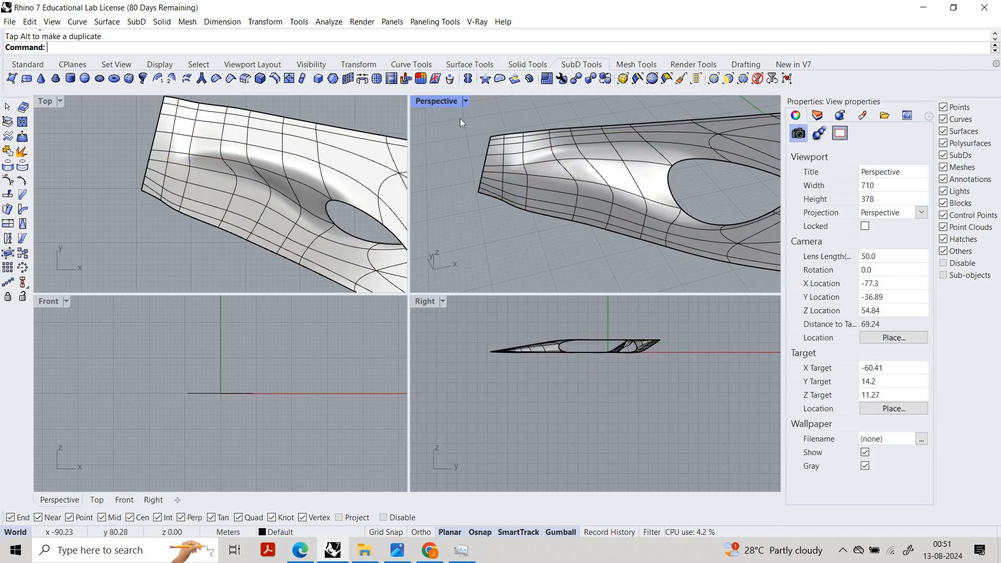
pyautogui.hotkey('ctrl', 'm')
pyautogui.moveTo(432, 256); pyautogui.dragTo(470, 284, button='right')
pyautogui.hotkey('ctrl', 'z')
# Step: On the opposite arm, insert edge loops on both sides of the first crosswise loop from the open end, with BothSides=Yes
pyautogui.scroll(4, 469, 284)
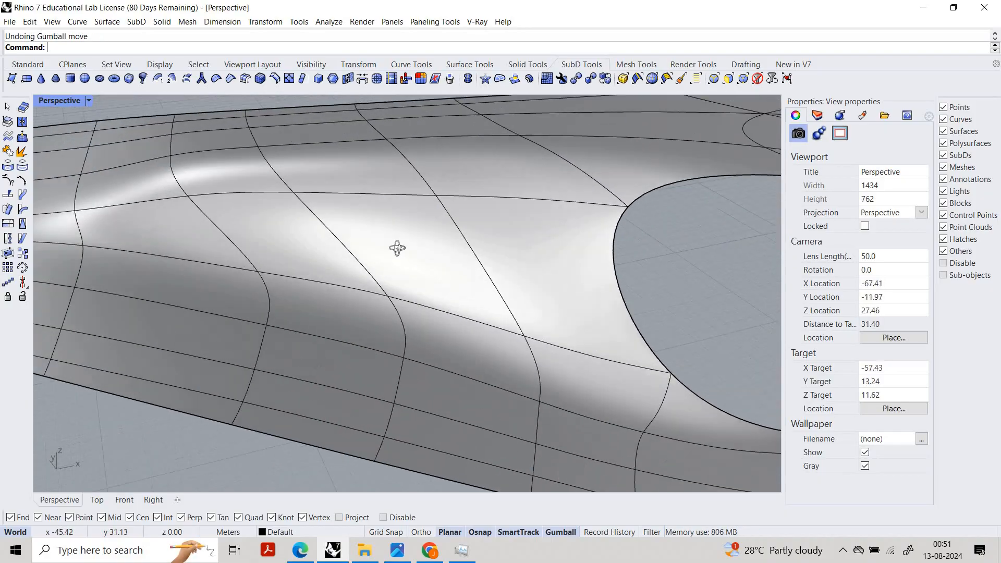
pyautogui.moveTo(397, 245); pyautogui.dragTo(649, 239, button='right')
pyautogui.scroll(-14, 439, 253)
pyautogui.moveTo(522, 281); pyautogui.dragTo(281, 302, button='right')
pyautogui.scroll(-6, 600, 402)
pyautogui.moveTo(446, 313); pyautogui.dragTo(453, 359, button='right')
pyautogui.scroll(6, 600, 404)
pyautogui.moveTo(600, 404); pyautogui.dragTo(292, 345, button='right')
pyautogui.moveTo(224, 133); pyautogui.dragTo(263, 168, button='right')
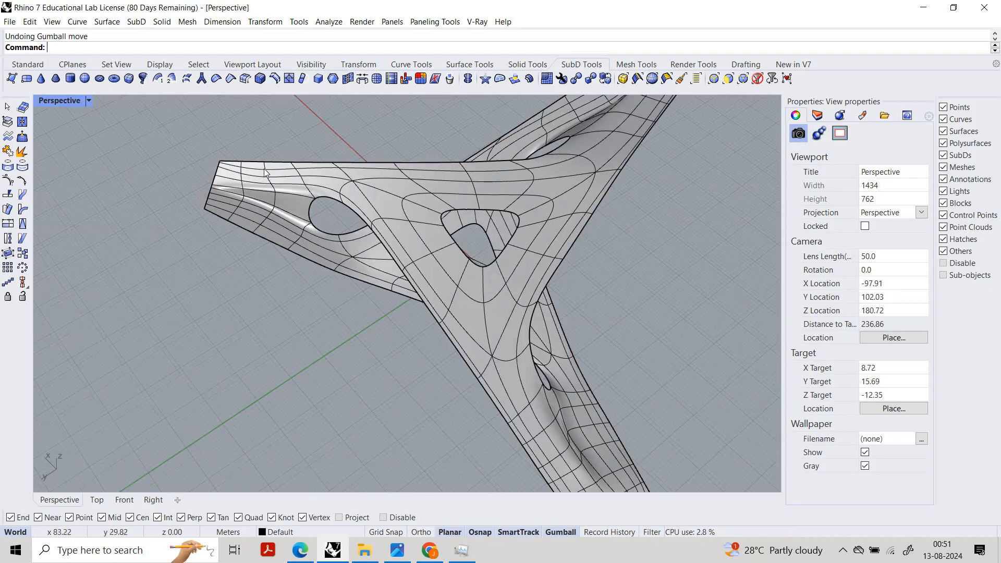
pyautogui.scroll(8, 224, 134)
pyautogui.scroll(-2, 284, 138)
pyautogui.keyDown('ctrl'); pyautogui.keyDown('shift'); pyautogui.moveTo(283, 137); pyautogui.dragTo(324, 344); pyautogui.keyUp('shift'); pyautogui.keyUp('ctrl')
pyautogui.moveTo(348, 301); pyautogui.dragTo(378, 305, button='right')
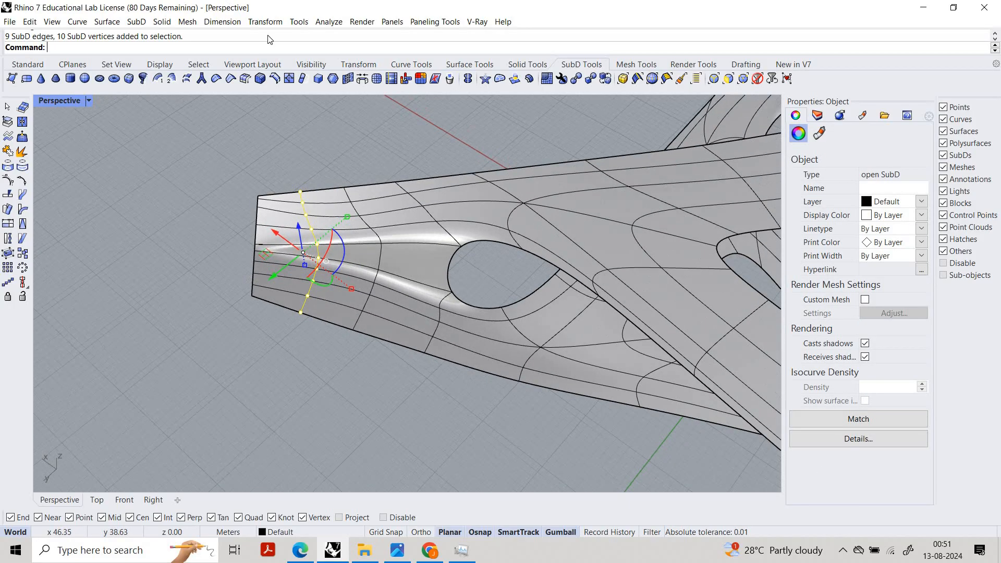
pyautogui.click(275, 78)
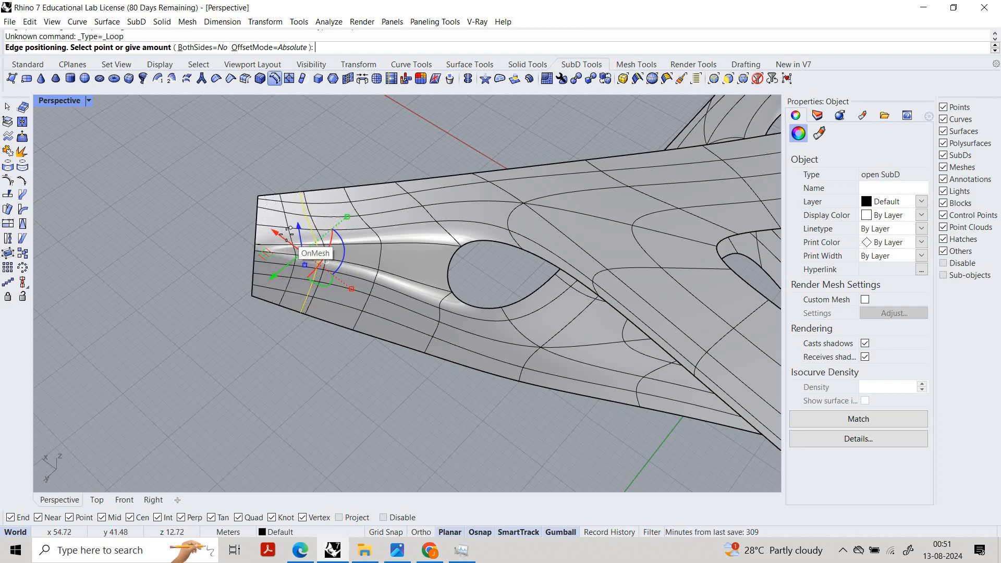
pyautogui.click(212, 47)
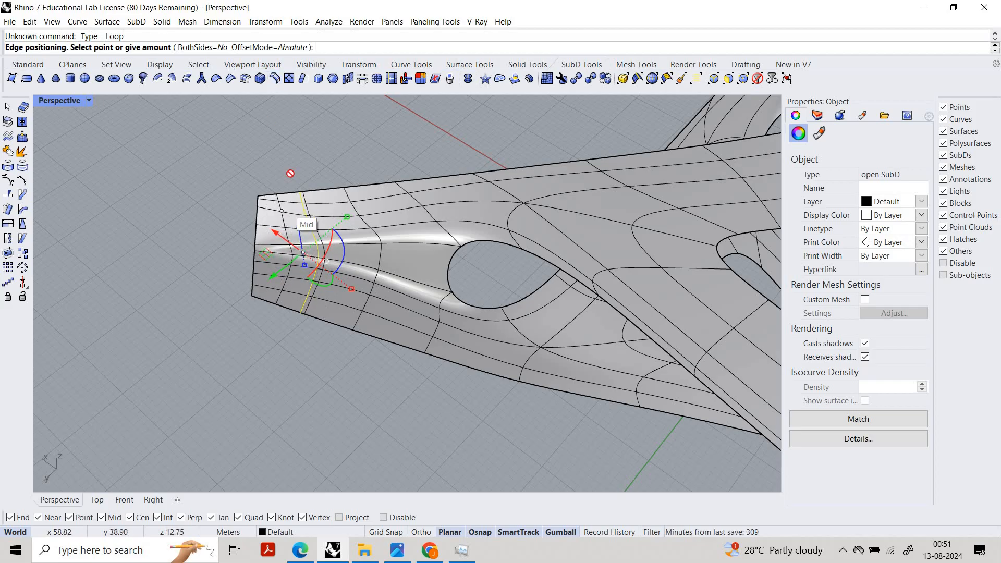
pyautogui.click(272, 194)
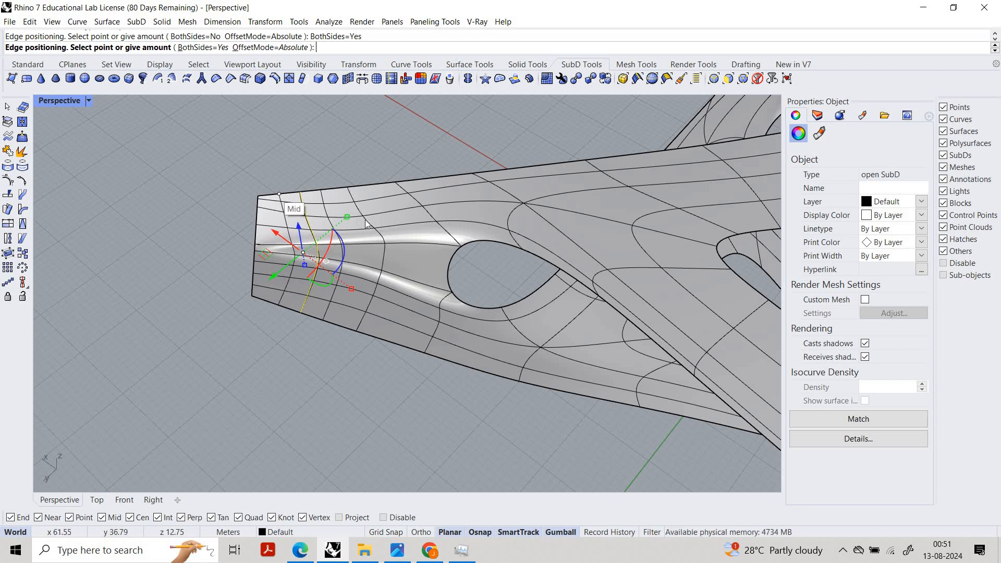
pyautogui.press('Escape')
# Step: Align the edge loop nearest this arm's open end with the ToLine option, between the arm's two outer borders
pyautogui.moveTo(235, 153); pyautogui.dragTo(275, 339)
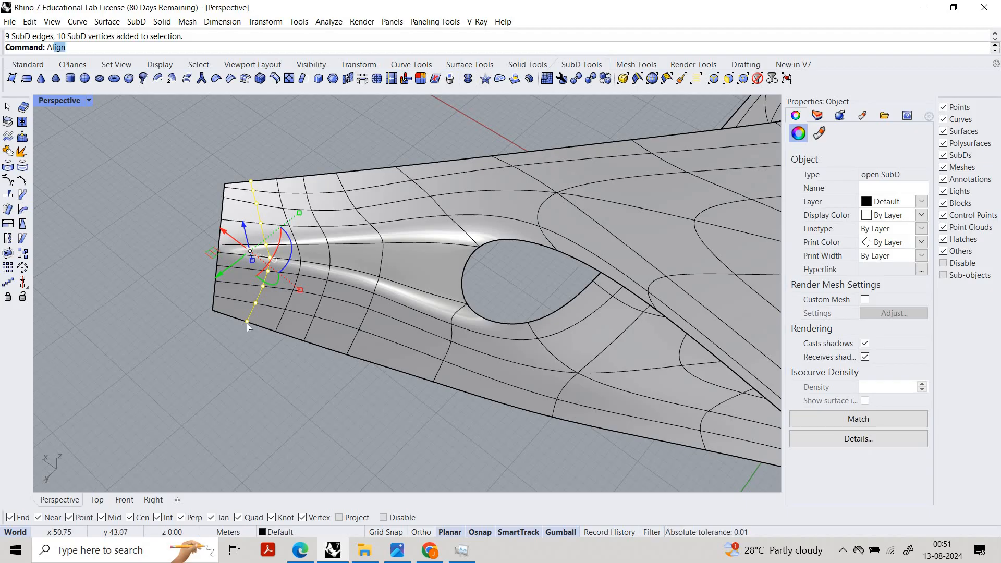
pyautogui.press('Return')
pyautogui.click(388, 47)
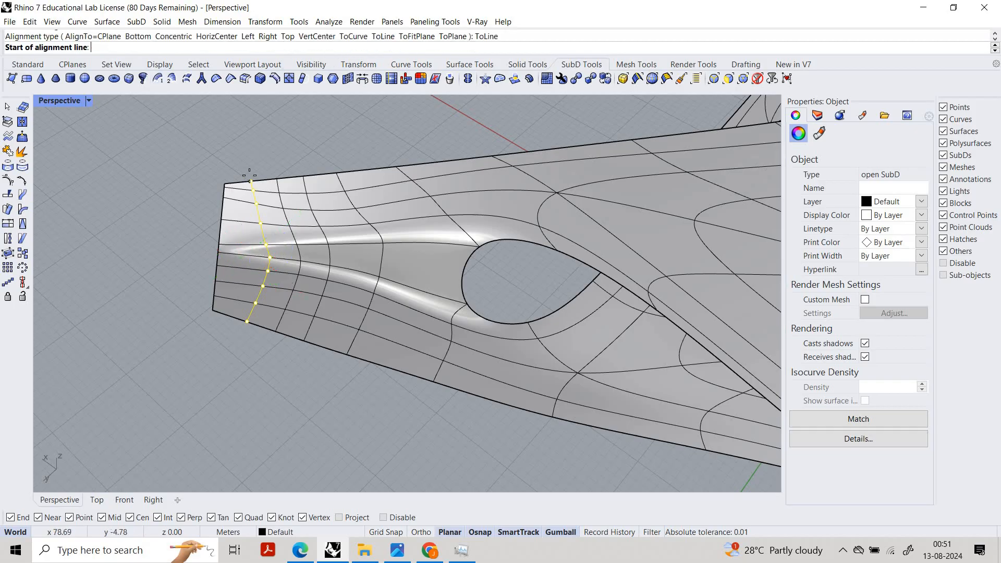
pyautogui.click(251, 182)
pyautogui.click(299, 322)
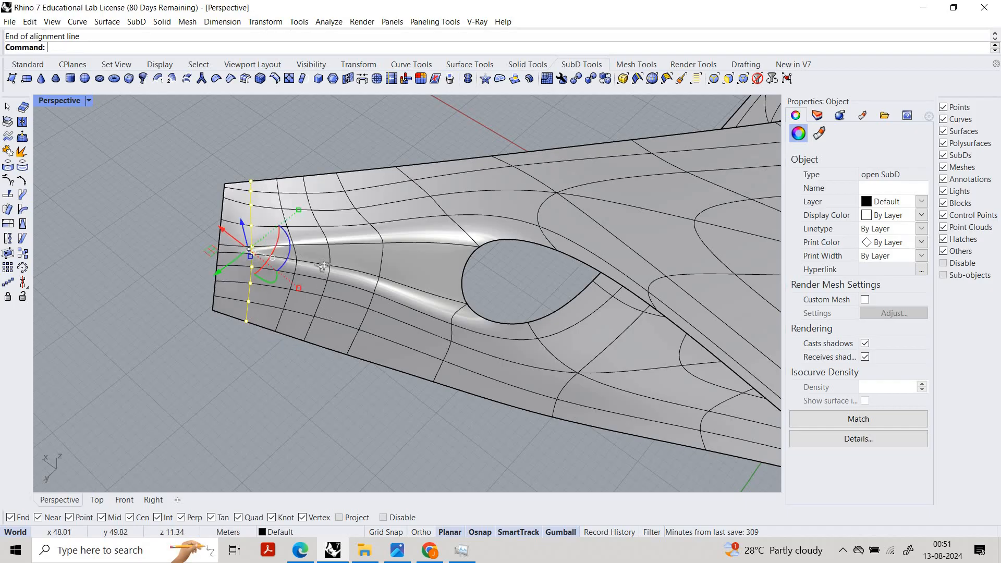
pyautogui.press('Escape')
# Step: Align this arm's second crosswise edge loop with the ToLine option, between its end vertices on the two outer borders
pyautogui.moveTo(325, 226); pyautogui.dragTo(276, 211, button='right')
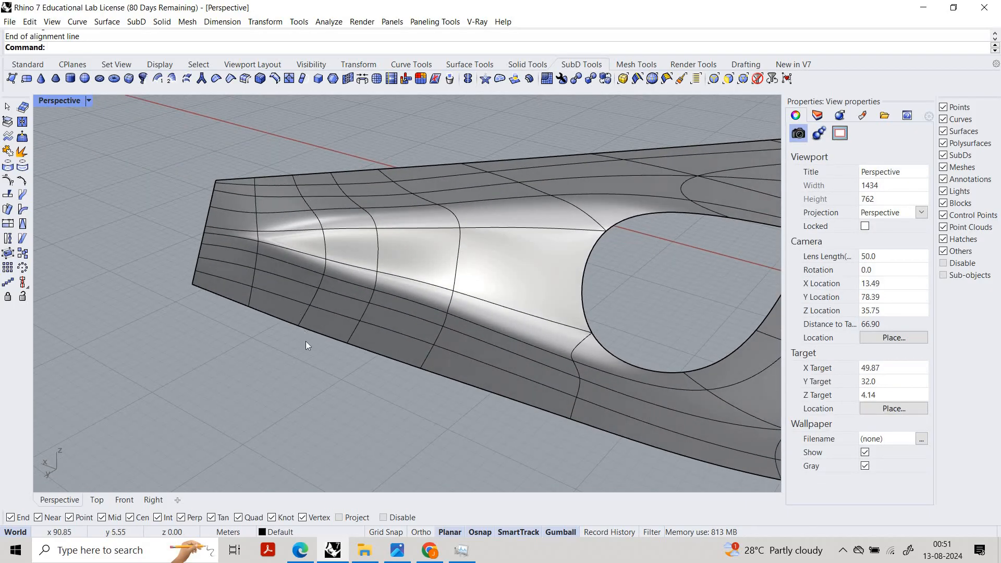
pyautogui.keyDown('ctrl'); pyautogui.keyDown('shift'); pyautogui.moveTo(284, 154); pyautogui.dragTo(336, 369); pyautogui.keyUp('shift'); pyautogui.keyUp('ctrl')
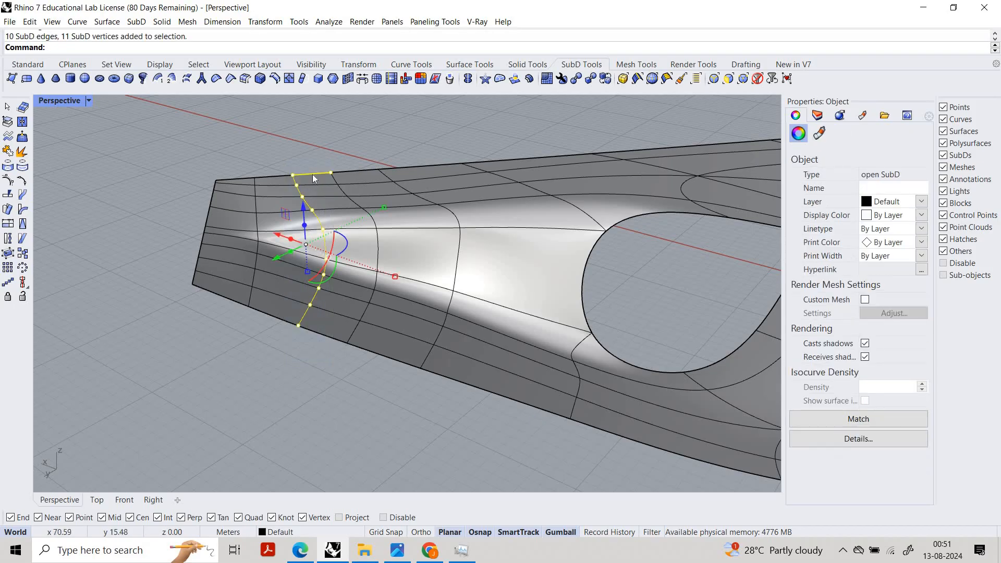
pyautogui.keyDown('ctrl'); pyautogui.keyDown('shift'); pyautogui.click(313, 174); pyautogui.keyUp('shift'); pyautogui.keyUp('ctrl')
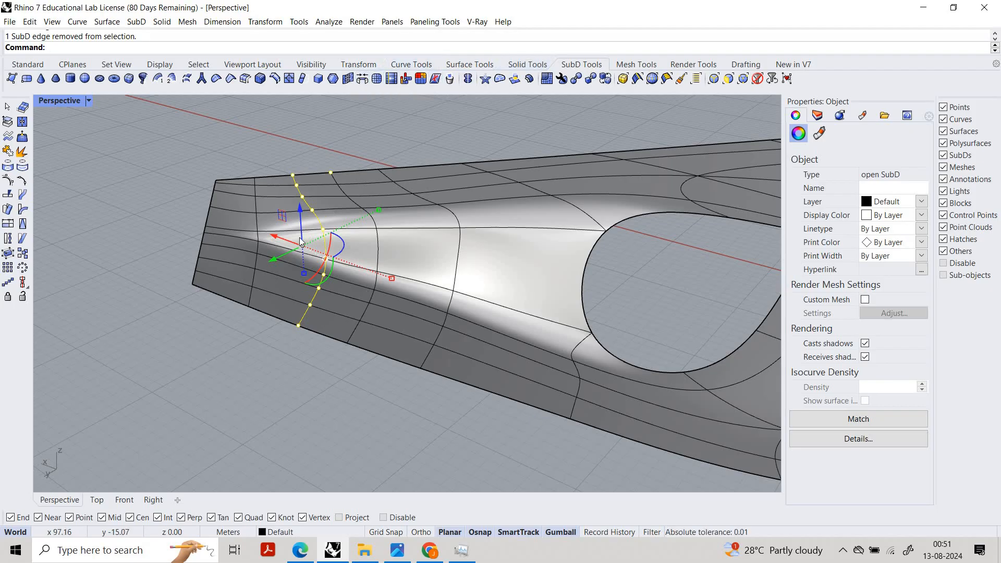
pyautogui.keyDown('ctrl'); pyautogui.click(330, 173); pyautogui.keyUp('ctrl')
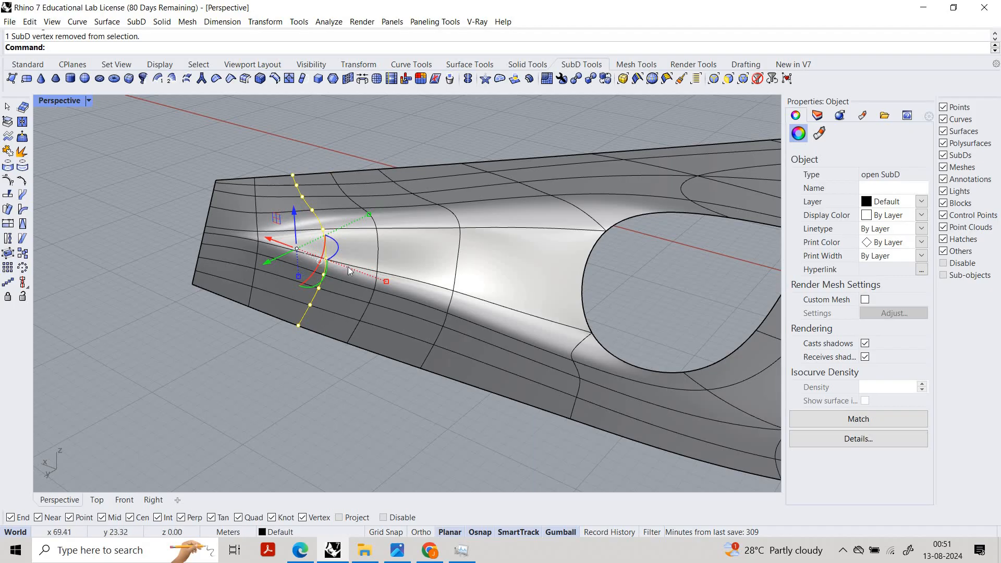
pyautogui.write('Align')
pyautogui.press('Return')
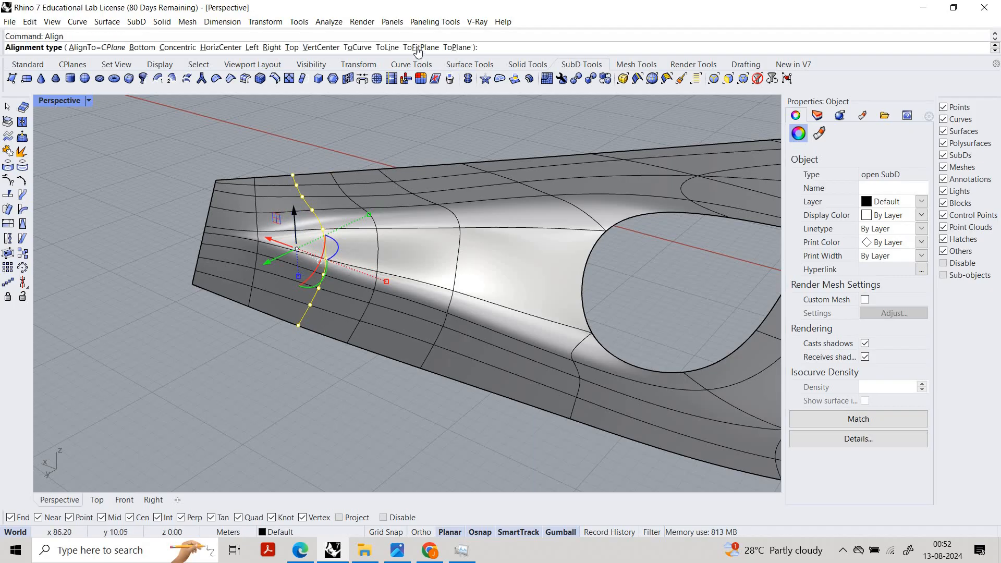
pyautogui.click(387, 47)
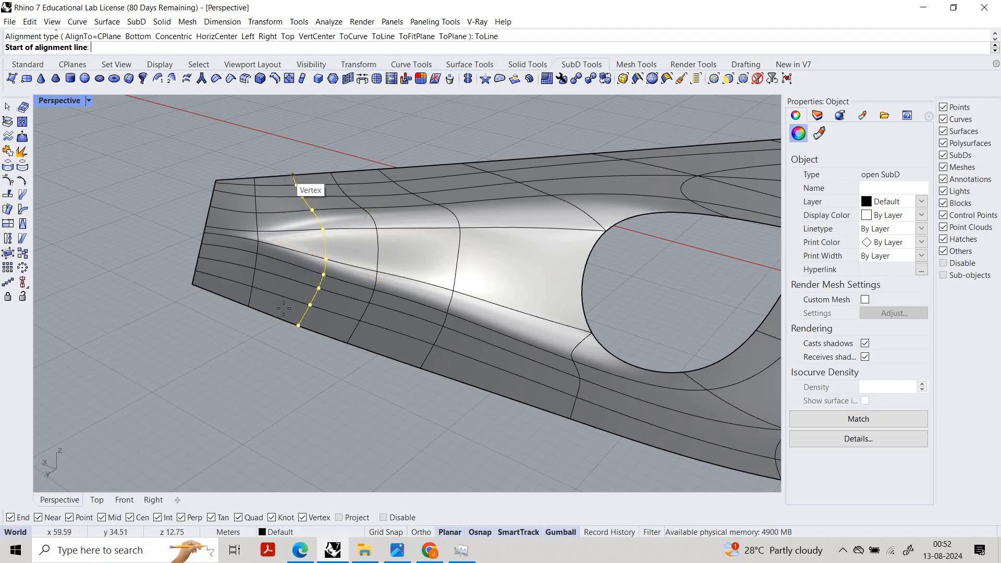
pyautogui.click(293, 175)
pyautogui.click(298, 326)
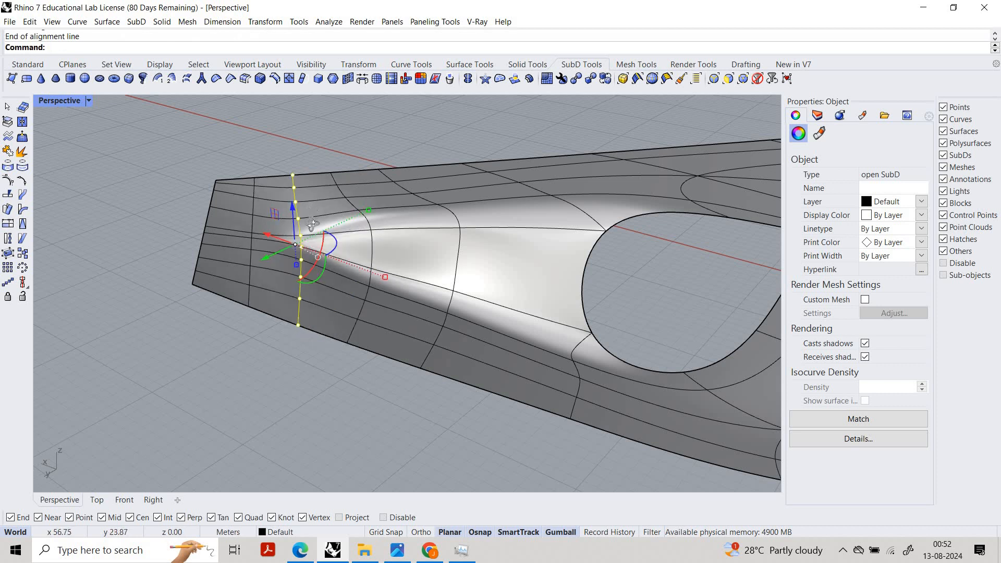
# Step: Offset the whole SubD with OffsetSubD at a distance of 0.5, with Solid=Yes, BothSides=No and DeleteInput=No
pyautogui.moveTo(313, 224); pyautogui.dragTo(490, 228, button='right')
pyautogui.press('Escape')
pyautogui.click(477, 257)
pyautogui.click(521, 283)
pyautogui.scroll(4, 521, 282)
pyautogui.click(521, 282)
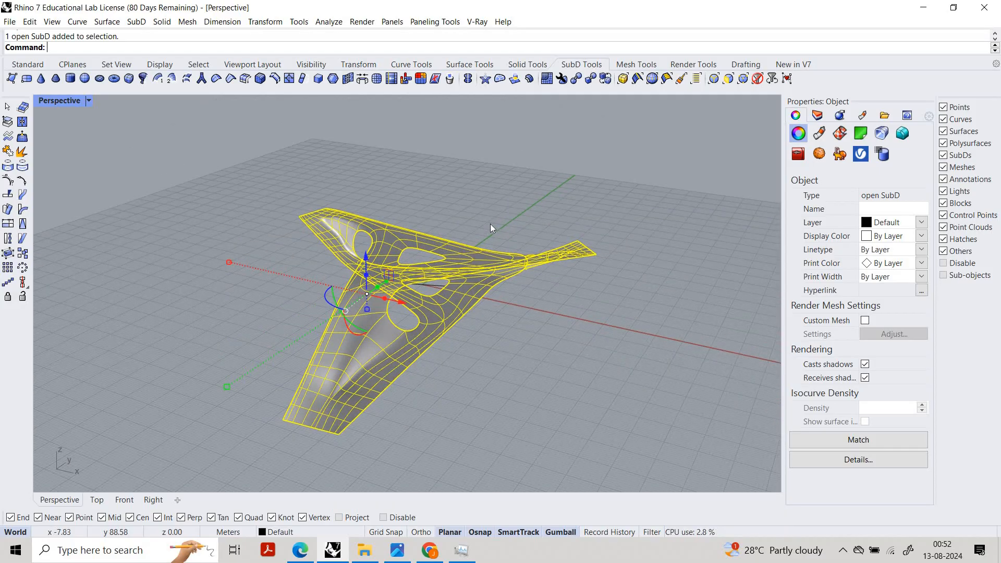
pyautogui.write('OffsetSrf')
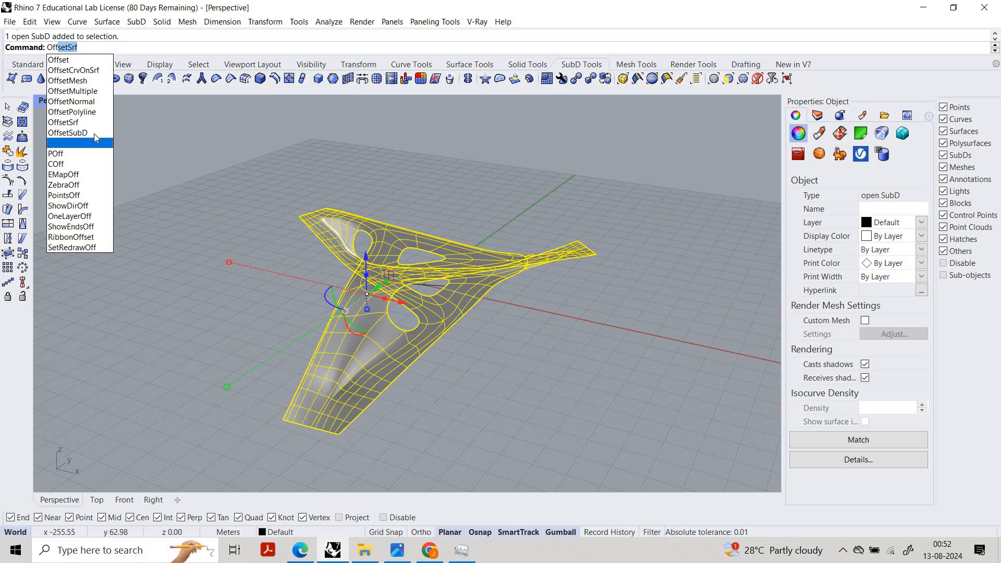
pyautogui.click(94, 133)
pyautogui.moveTo(410, 304); pyautogui.dragTo(440, 277, button='right')
pyautogui.press('Return')
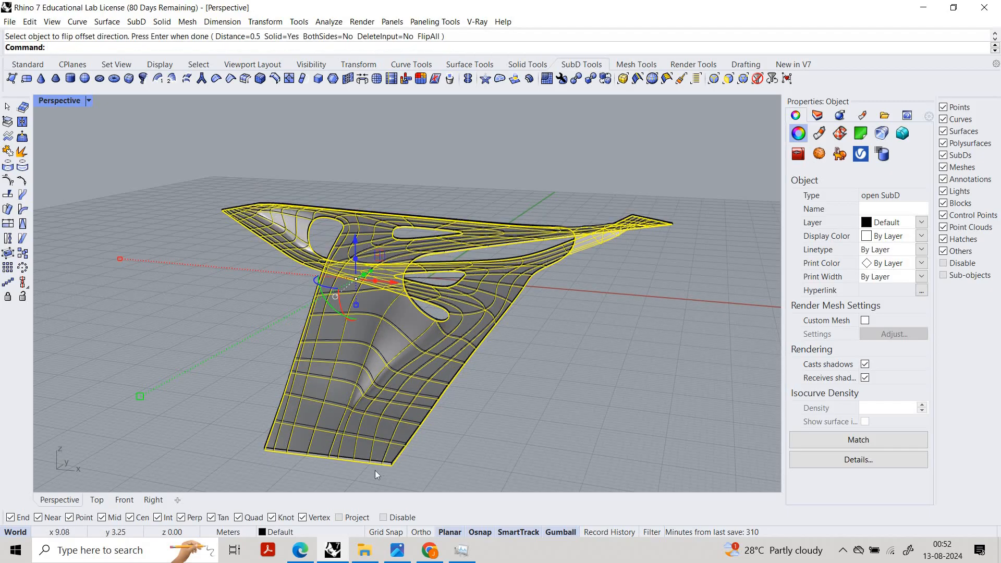
pyautogui.scroll(5, 374, 470)
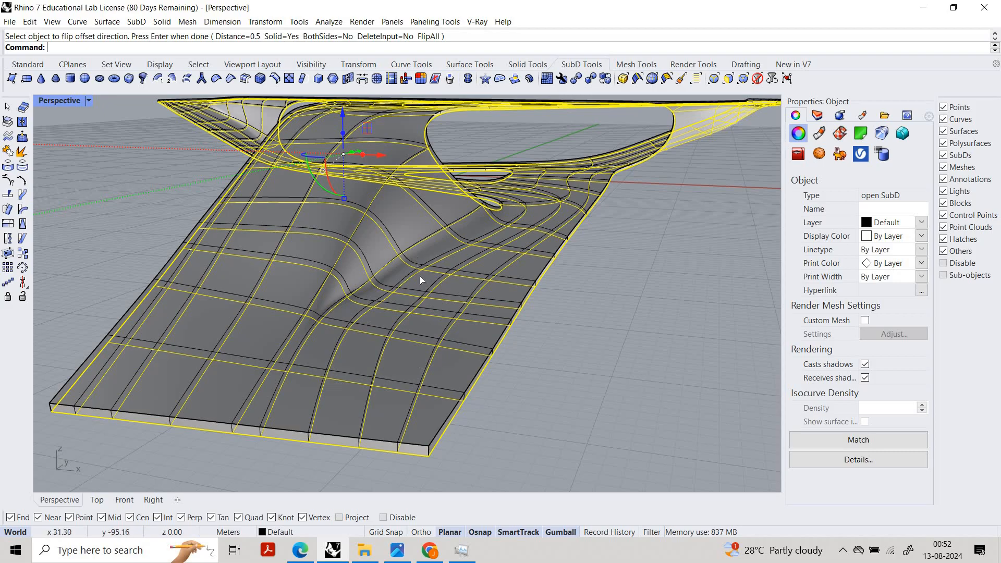
pyautogui.press('Return')
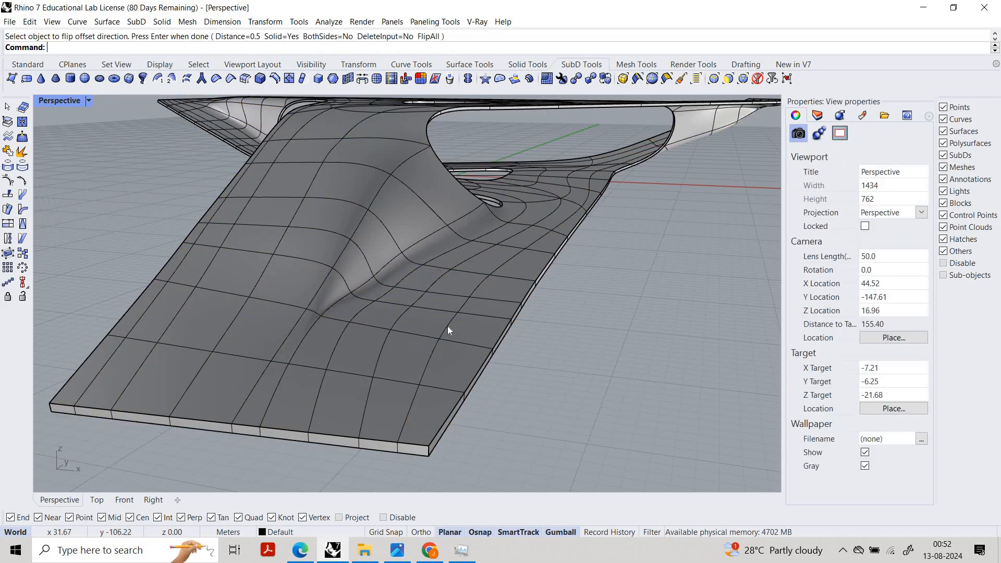
# Step: Try hiding the thickened SubD, and undo the hide
pyautogui.click(389, 347)
pyautogui.scroll(-6, 389, 349)
pyautogui.moveTo(386, 306); pyautogui.dragTo(440, 342, button='right')
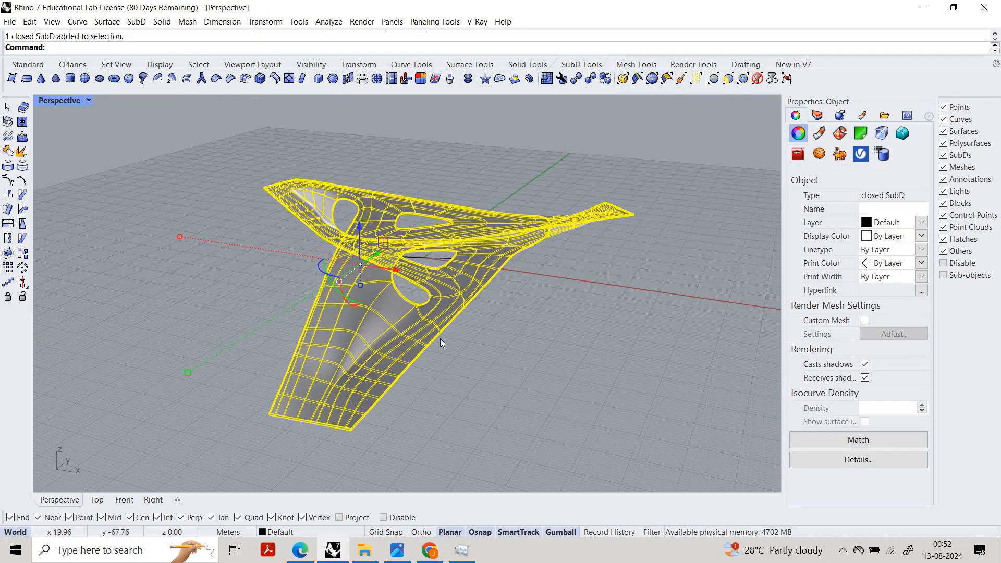
pyautogui.click(440, 340)
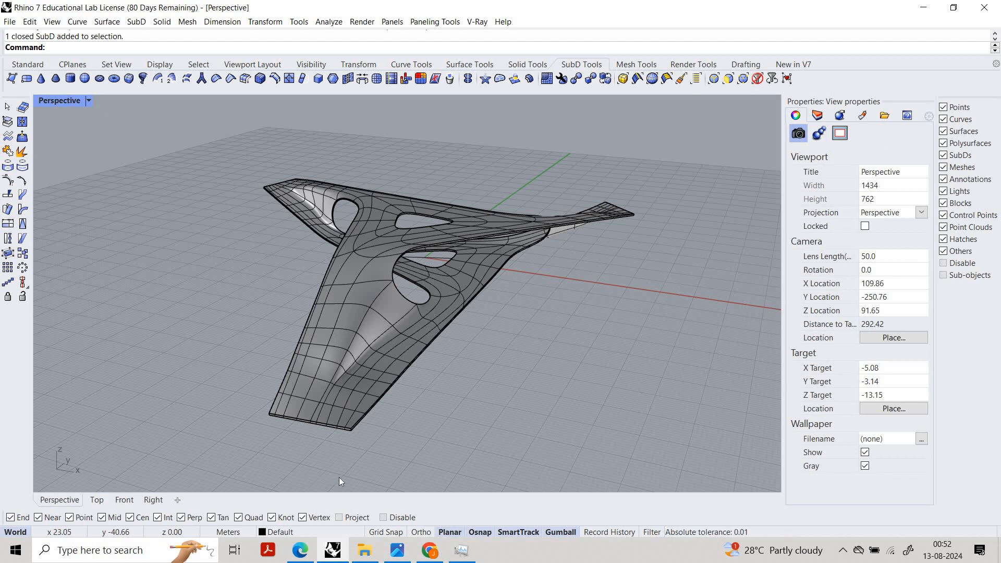
pyautogui.scroll(3, 324, 364)
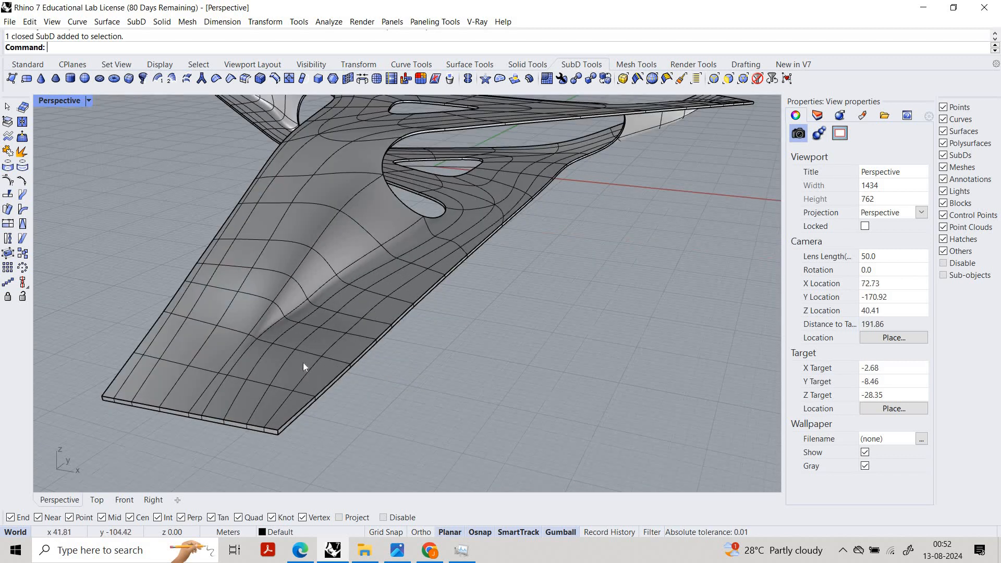
pyautogui.click(277, 359)
pyautogui.hotkey('ctrl', 'z')
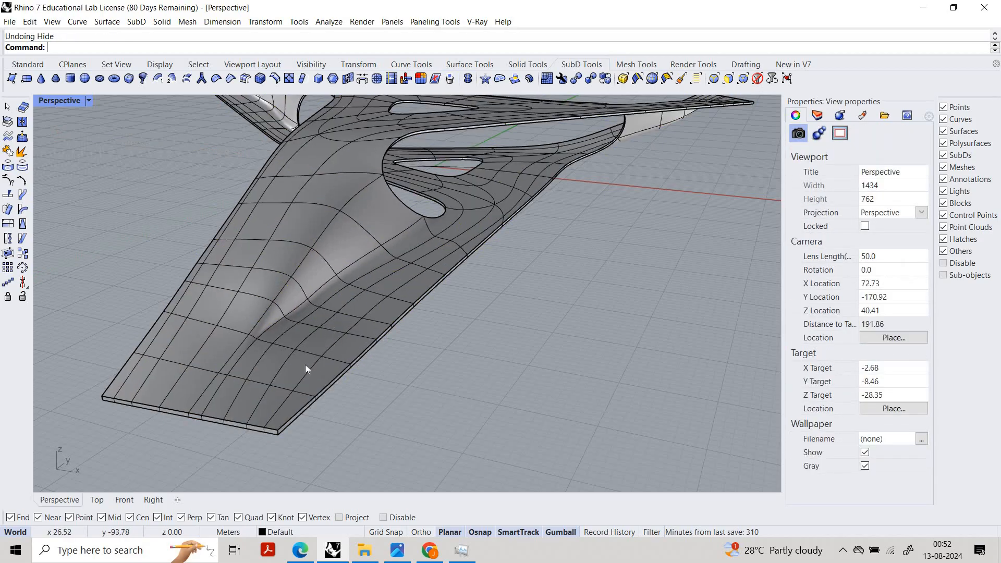
# Step: Contour the closed SubD upward from the lower corner of the near arm's open end, with 0.15 between contours
pyautogui.click(276, 403)
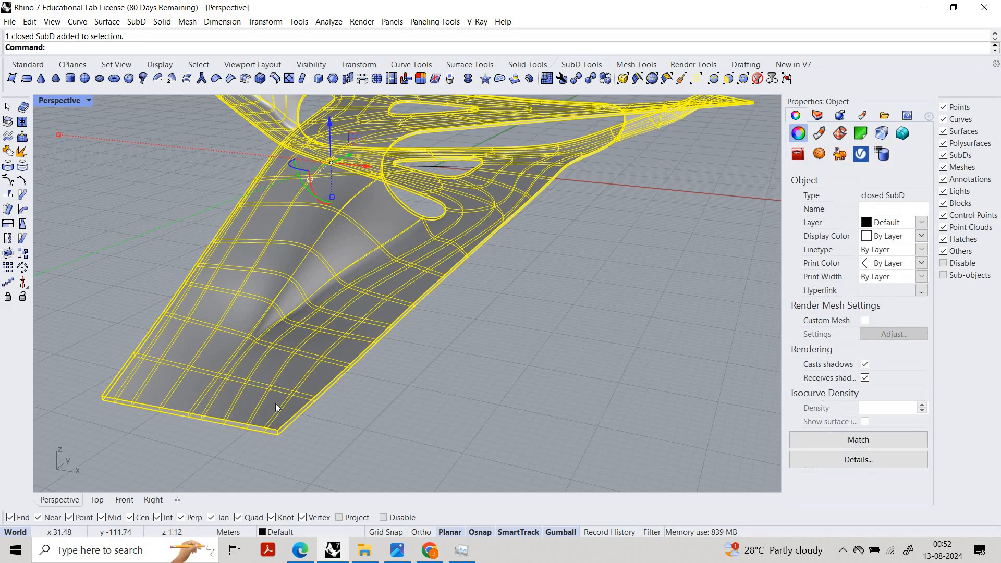
pyautogui.write('Coun')
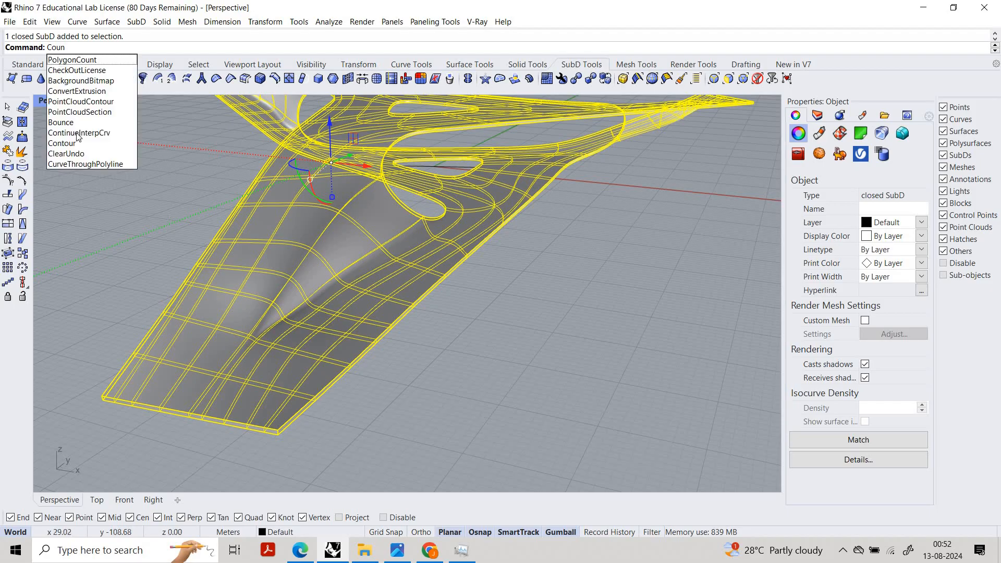
pyautogui.click(61, 143)
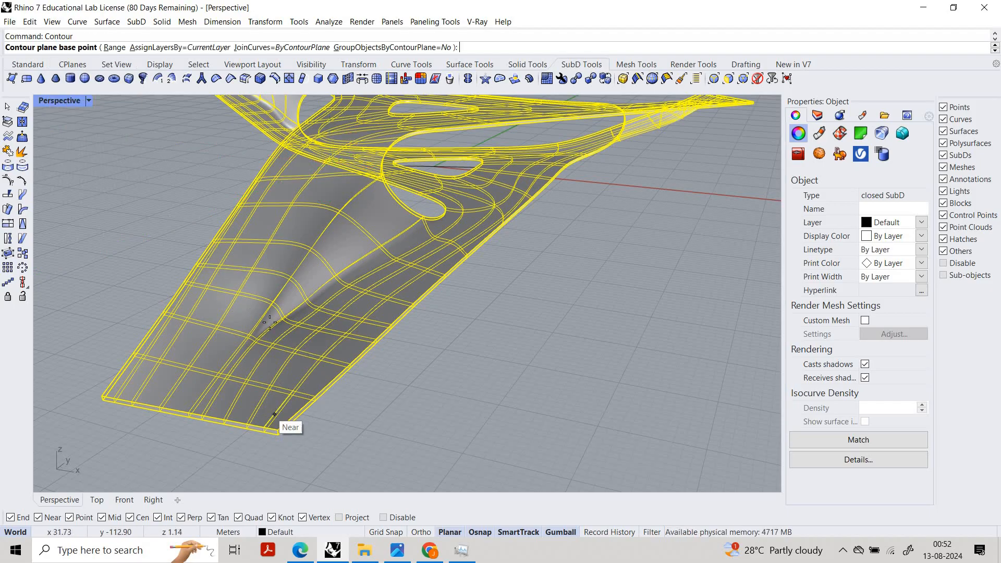
pyautogui.scroll(5, 271, 425)
pyautogui.click(282, 260)
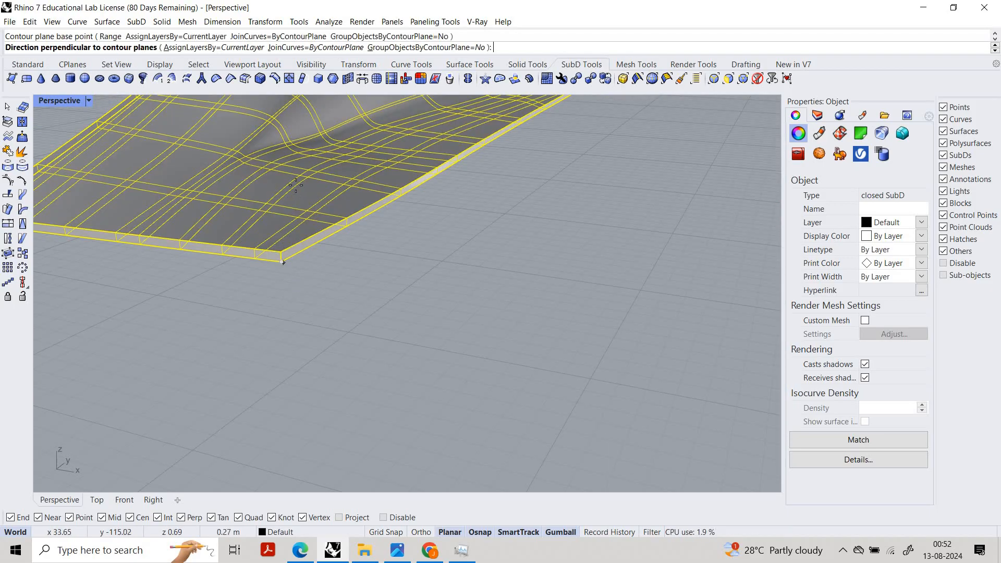
pyautogui.click(302, 175)
pyautogui.press('Return')
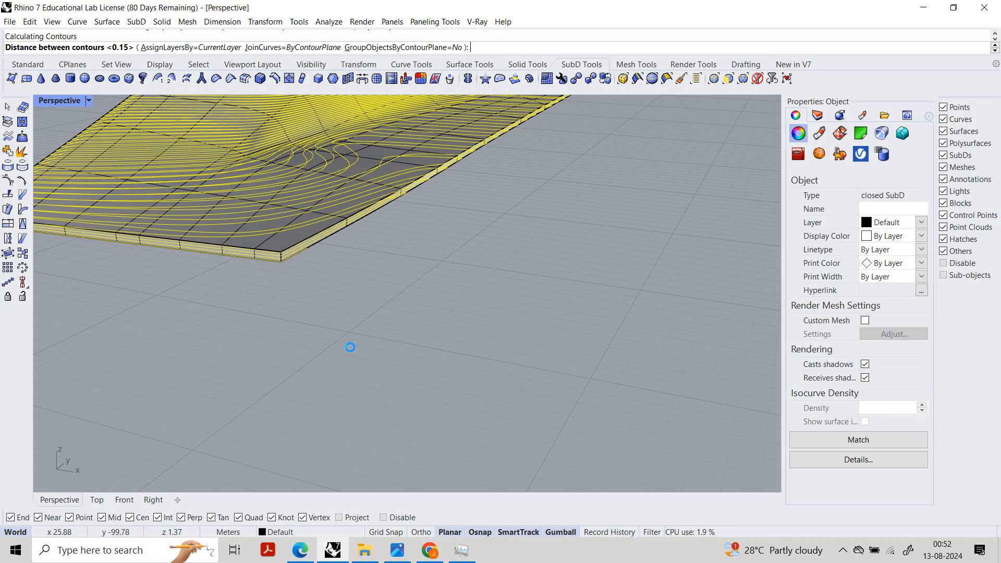
# Step: Extrude all the contour curves by 0.15 as solids
pyautogui.scroll(-6, 350, 347)
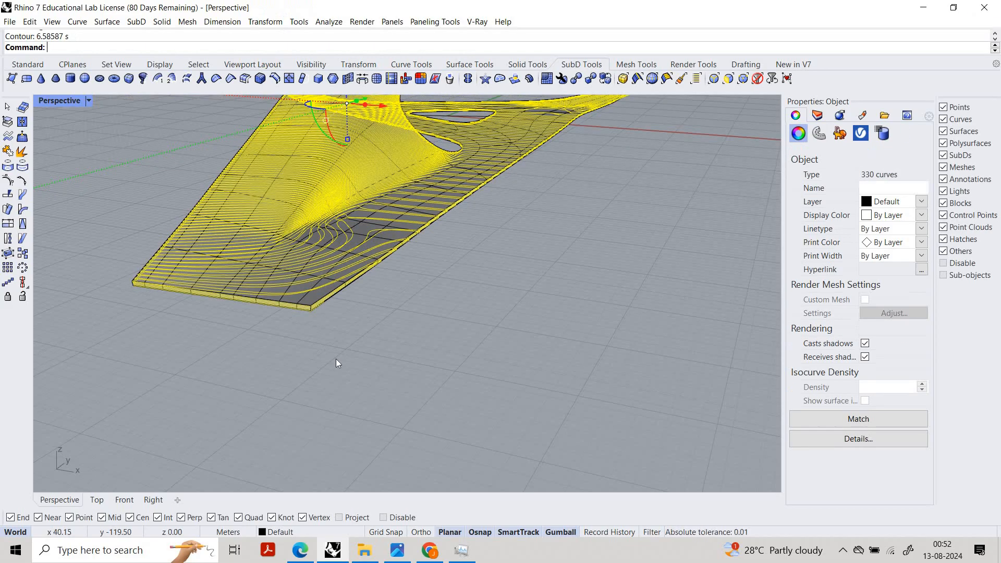
pyautogui.scroll(-8, 324, 338)
pyautogui.scroll(14, 331, 355)
pyautogui.scroll(-5, 331, 355)
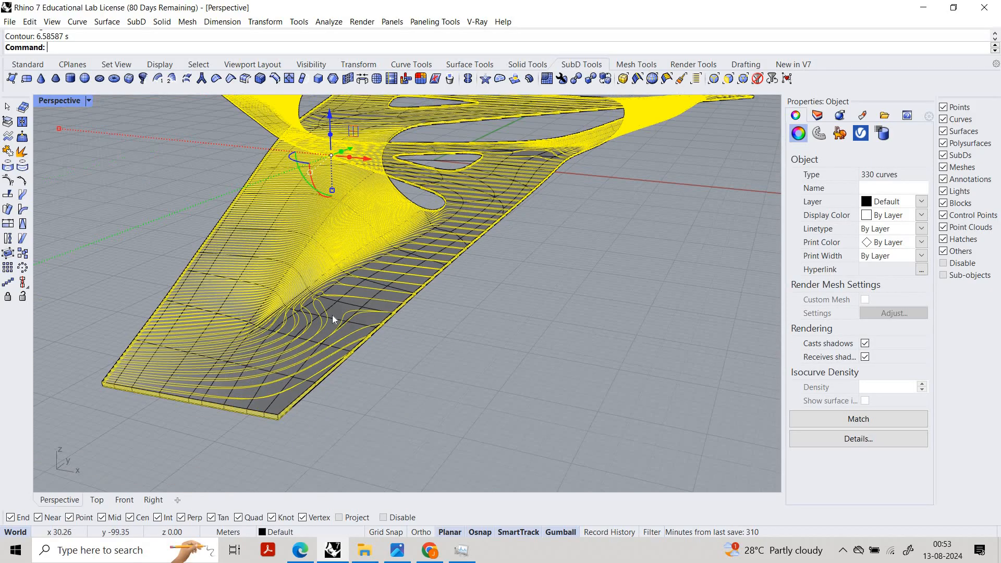
pyautogui.write('ExtrudeCrv')
pyautogui.press('Return')
pyautogui.press('Return')
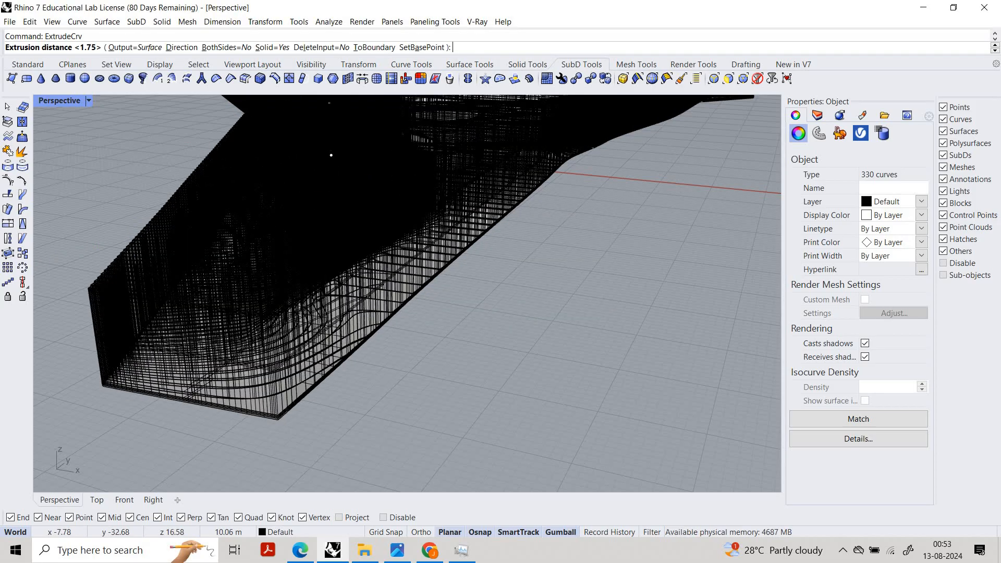
pyautogui.write('0.15')
pyautogui.press('Return')
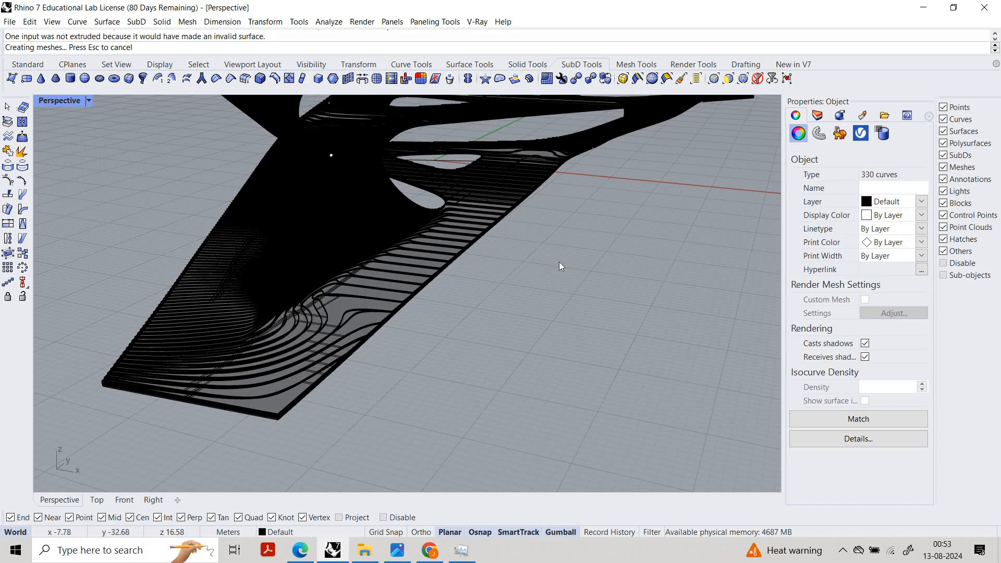
# Step: Delete three of the extruded layers between the large opening and the neighbouring smaller opening
pyautogui.scroll(-2, 475, 345)
pyautogui.moveTo(422, 355); pyautogui.dragTo(455, 274, button='right')
pyautogui.scroll(5, 449, 286)
pyautogui.scroll(-2, 469, 281)
pyautogui.scroll(4, 493, 264)
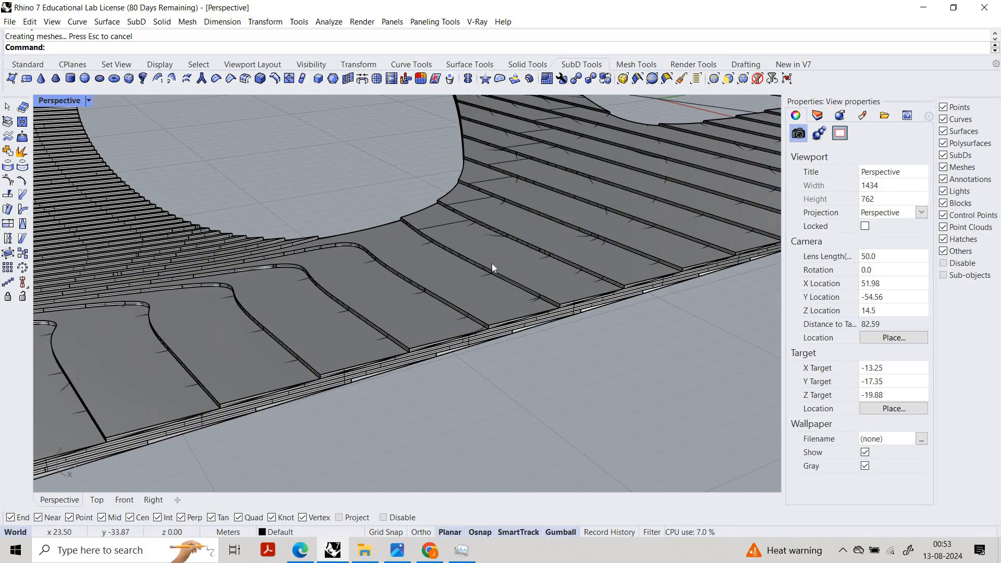
pyautogui.click(494, 262)
pyautogui.press('Delete')
pyautogui.scroll(-4, 457, 264)
pyautogui.moveTo(449, 269); pyautogui.dragTo(471, 258, button='right')
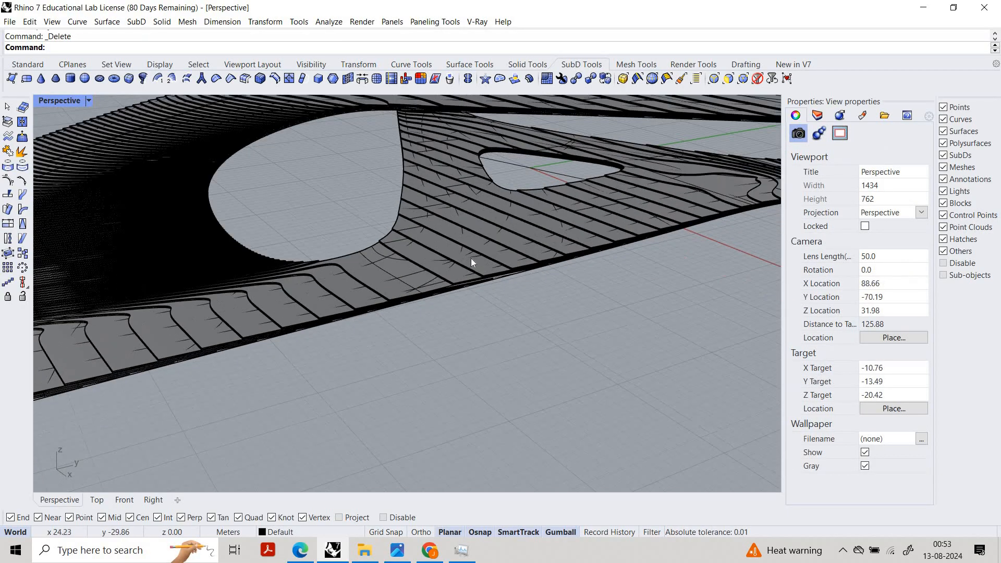
pyautogui.click(517, 239)
pyautogui.press('Delete')
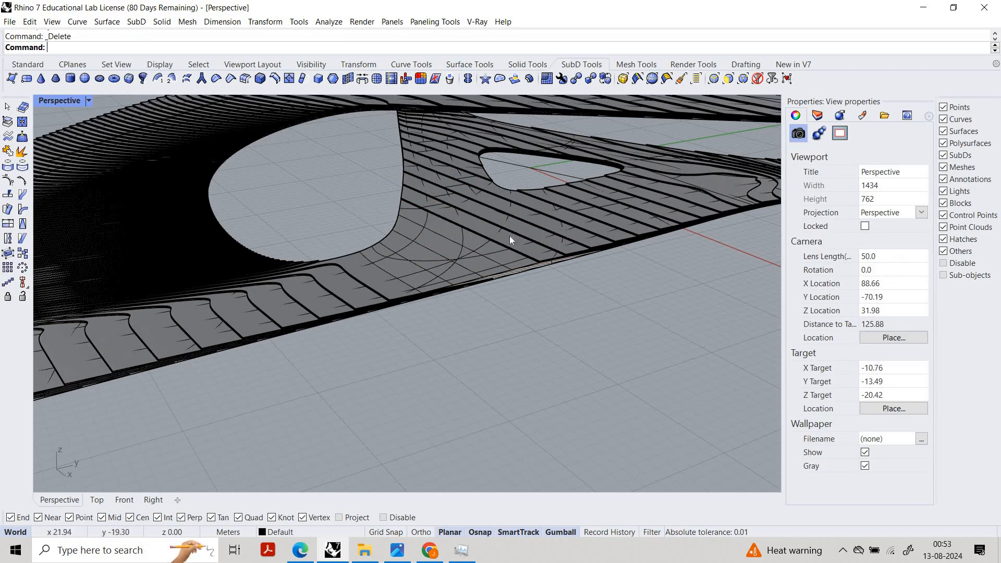
pyautogui.click(543, 221)
pyautogui.press('Delete')
# Step: Hide the closed SubD and delete the extruded layer wrapping around the large opening's lower edge
pyautogui.click(422, 257)
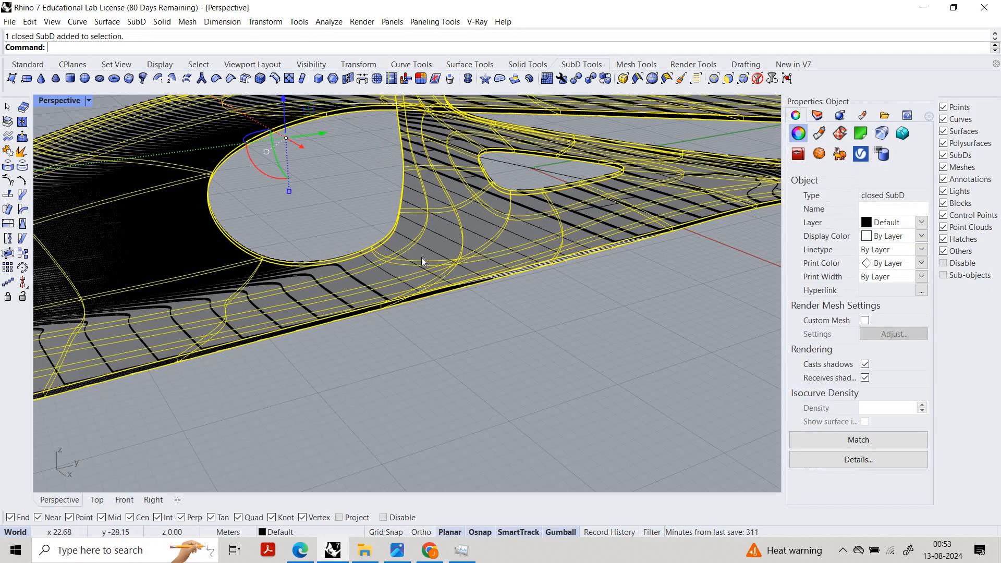
pyautogui.hotkey('ctrl', 'h')
pyautogui.click(393, 266)
pyautogui.click(444, 302)
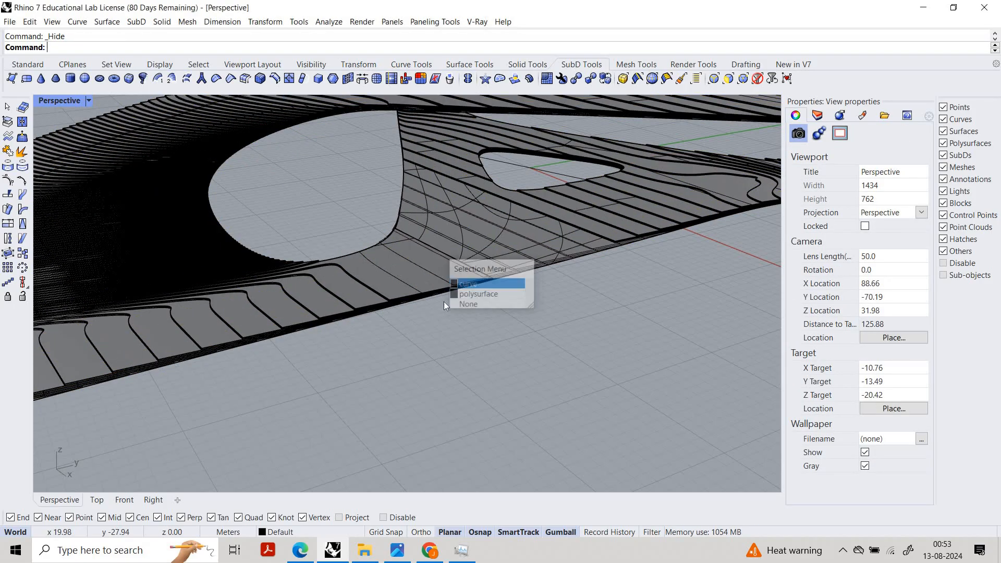
pyautogui.click(435, 302)
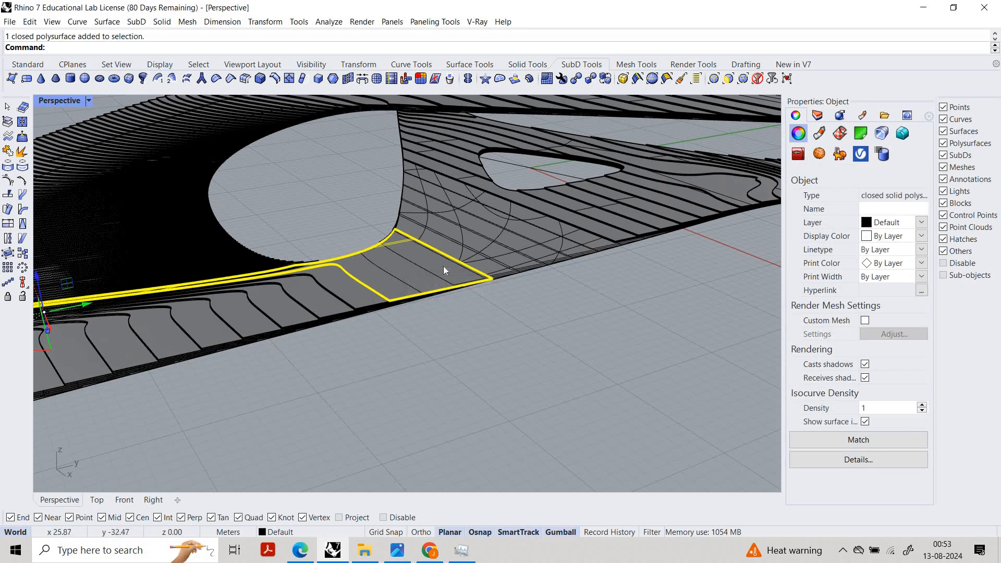
pyautogui.press('Delete')
# Step: Undo the last deletion and hide the original open SubD
pyautogui.click(458, 263)
pyautogui.press('Delete')
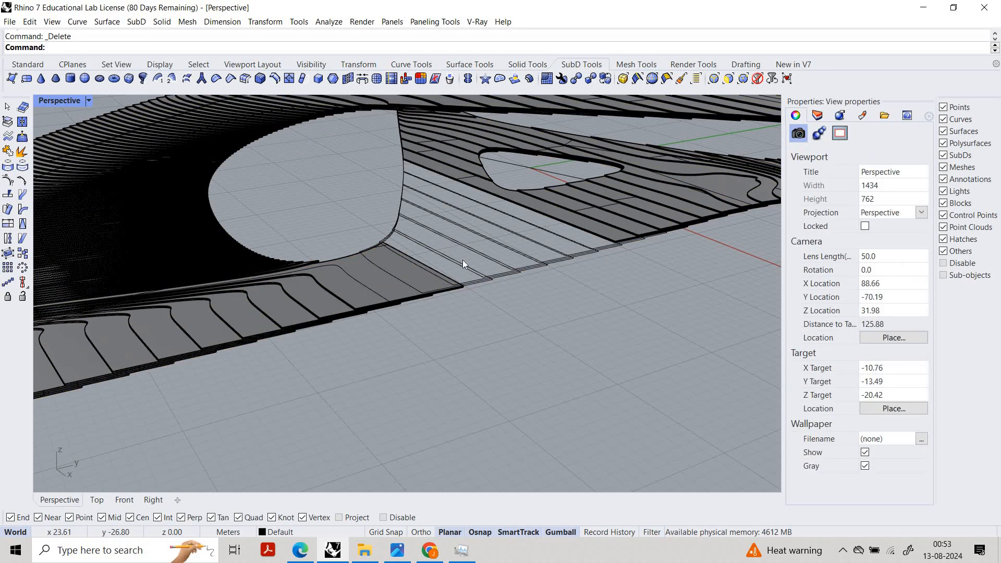
pyautogui.hotkey('ctrl', 'z')
pyautogui.scroll(4, 446, 248)
pyautogui.click(421, 249)
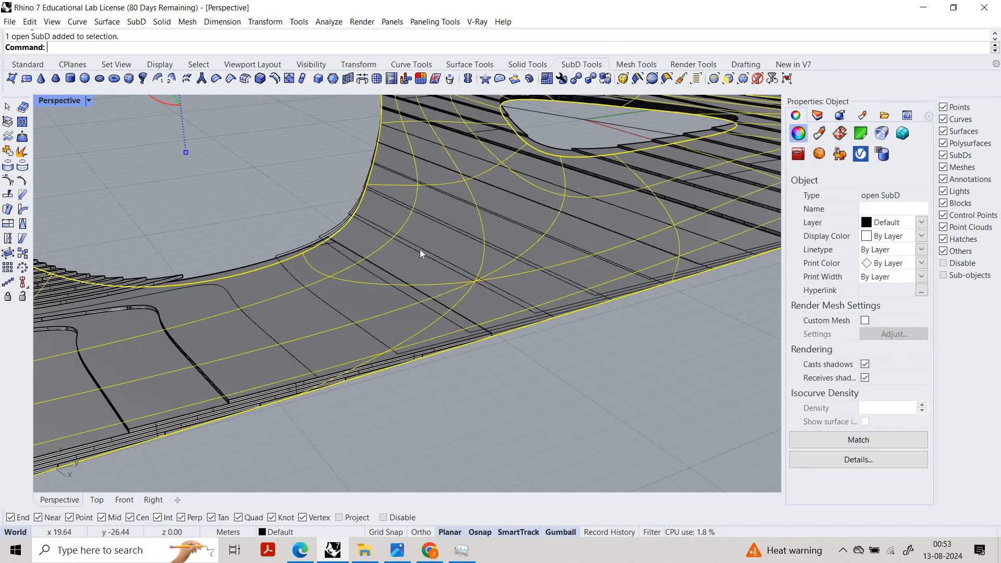
pyautogui.middleClick(422, 249)
pyautogui.click(416, 249)
# Step: Examine the stacked contour layers along the arm and around the large opening
pyautogui.scroll(-8, 283, 126)
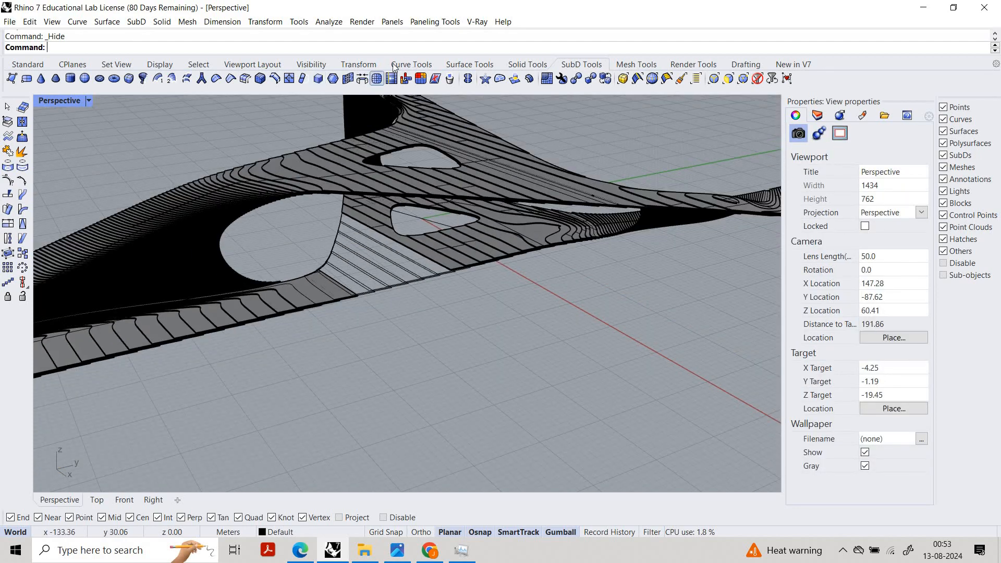
pyautogui.scroll(-6, 152, 249)
pyautogui.scroll(8, 242, 237)
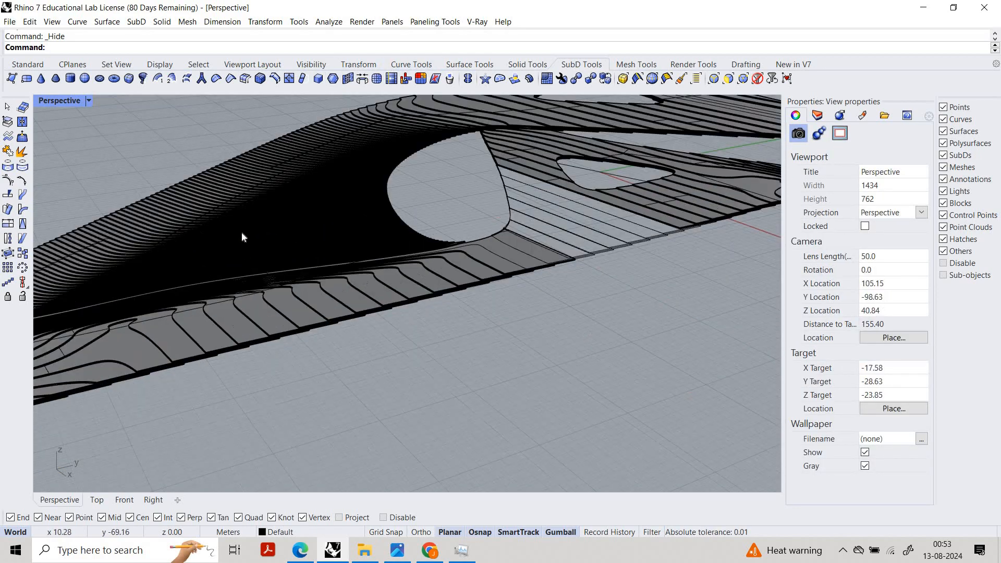
pyautogui.scroll(8, 243, 233)
pyautogui.scroll(-4, 311, 240)
pyautogui.moveTo(336, 241); pyautogui.dragTo(437, 166, button='right')
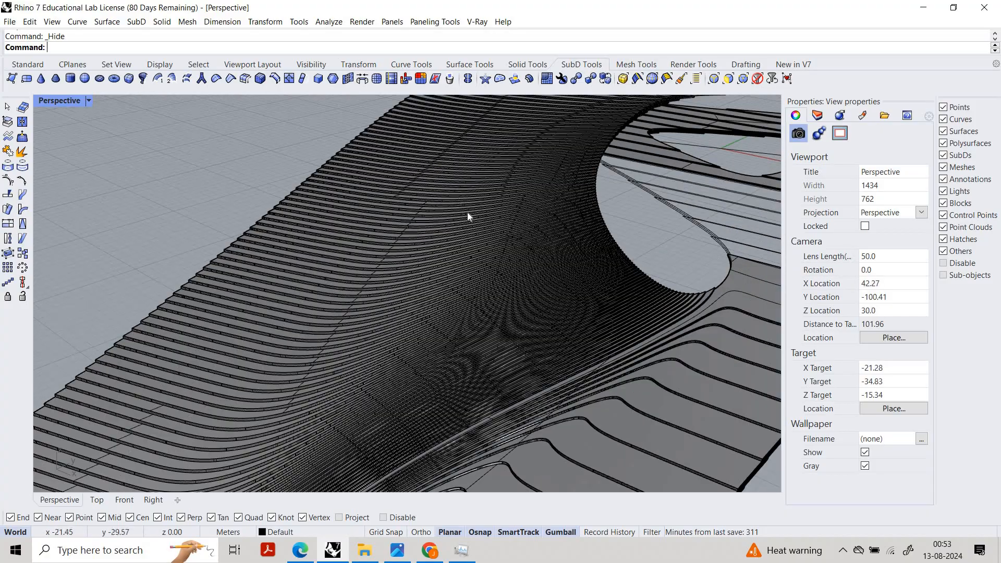
pyautogui.moveTo(471, 228); pyautogui.dragTo(474, 230, button='right')
pyautogui.scroll(-8, 474, 230)
pyautogui.moveTo(507, 302); pyautogui.dragTo(509, 314, button='right')
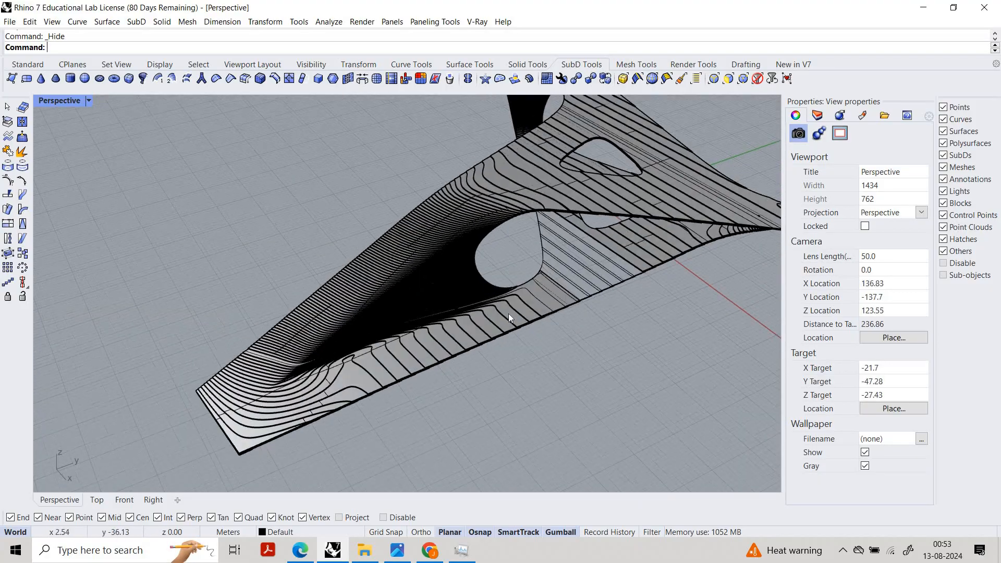
# Step: Undo the layer deletions, the extrusion and the contours, going back to the thickened SubD
pyautogui.hotkey('ctrl', 'z')
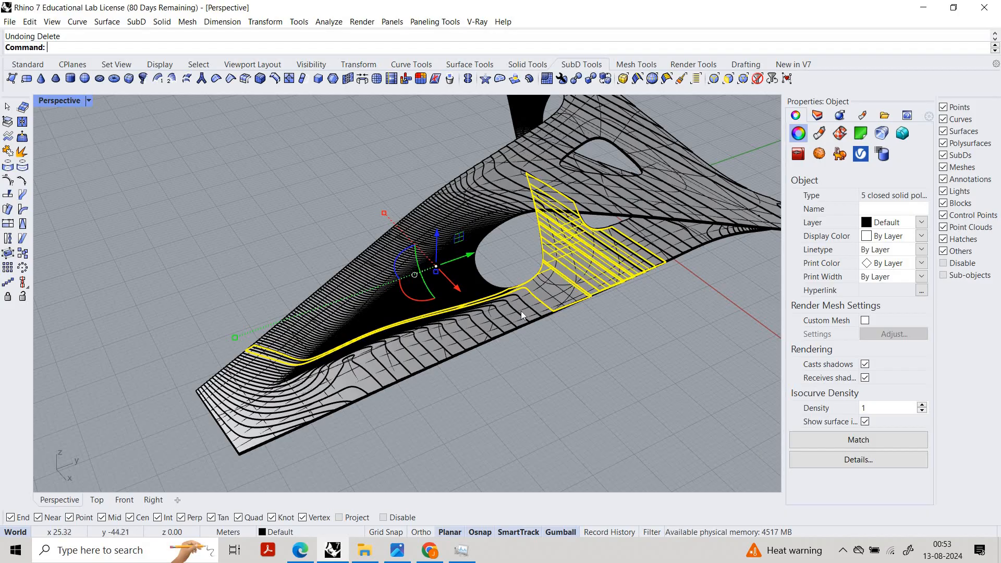
pyautogui.hotkey('ctrl', 'z')
pyautogui.moveTo(501, 299); pyautogui.dragTo(330, 358, button='right')
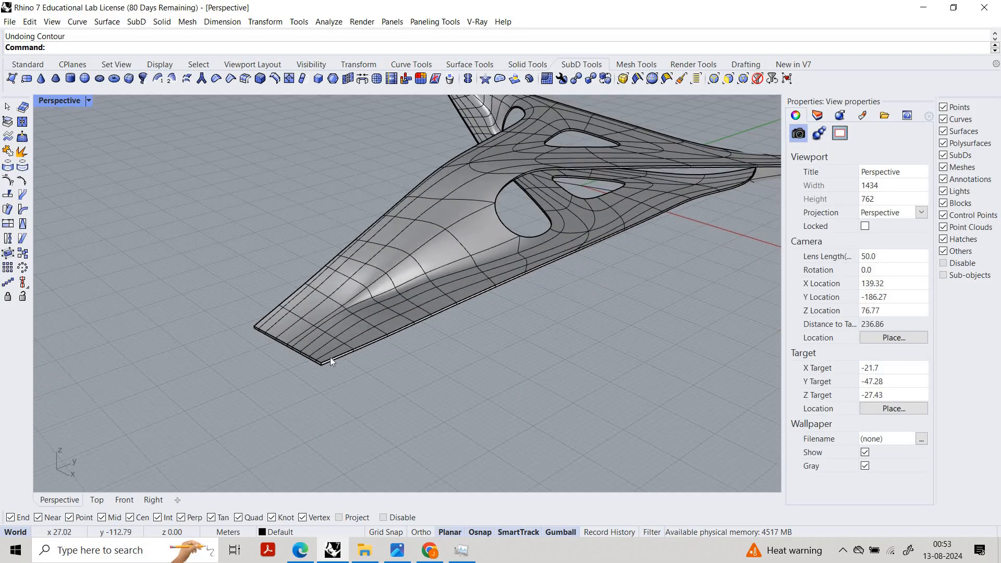
# Step: Contour the thickened closed SubD vertically from the lower corner of the arm's tip, with 0.25 m between contours
pyautogui.scroll(5, 330, 358)
pyautogui.click(331, 359)
pyautogui.write('Cou')
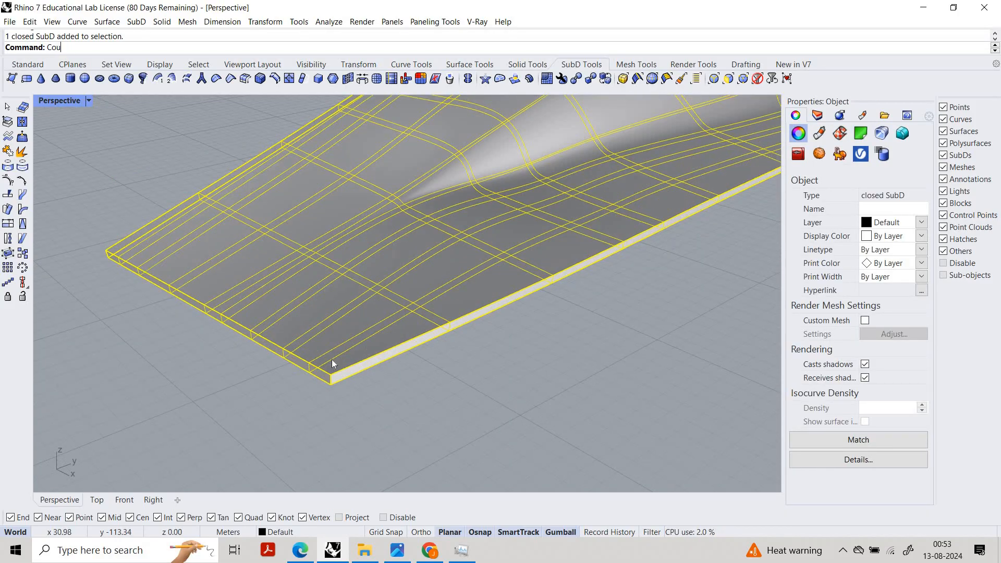
pyautogui.write('n')
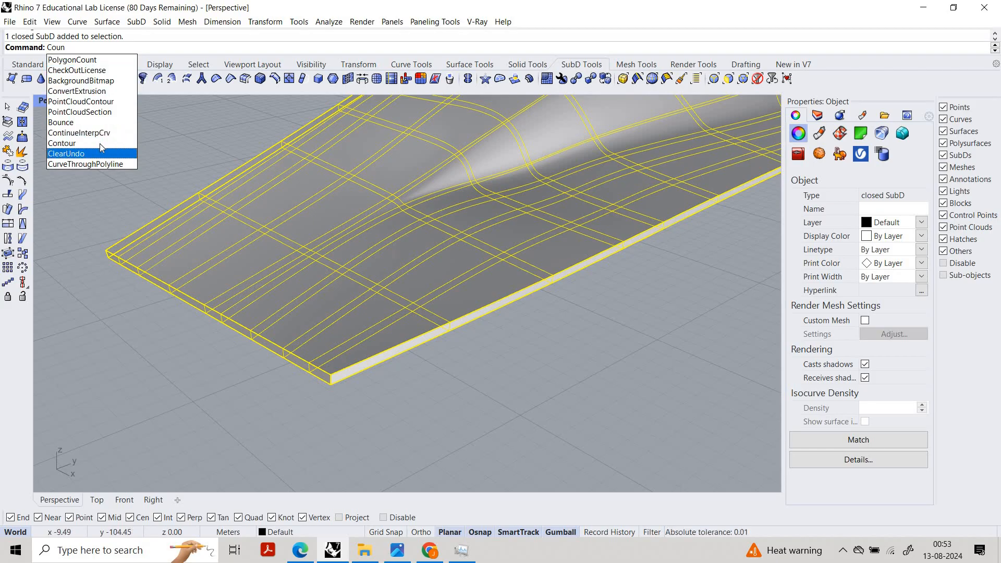
pyautogui.click(101, 143)
pyautogui.click(332, 382)
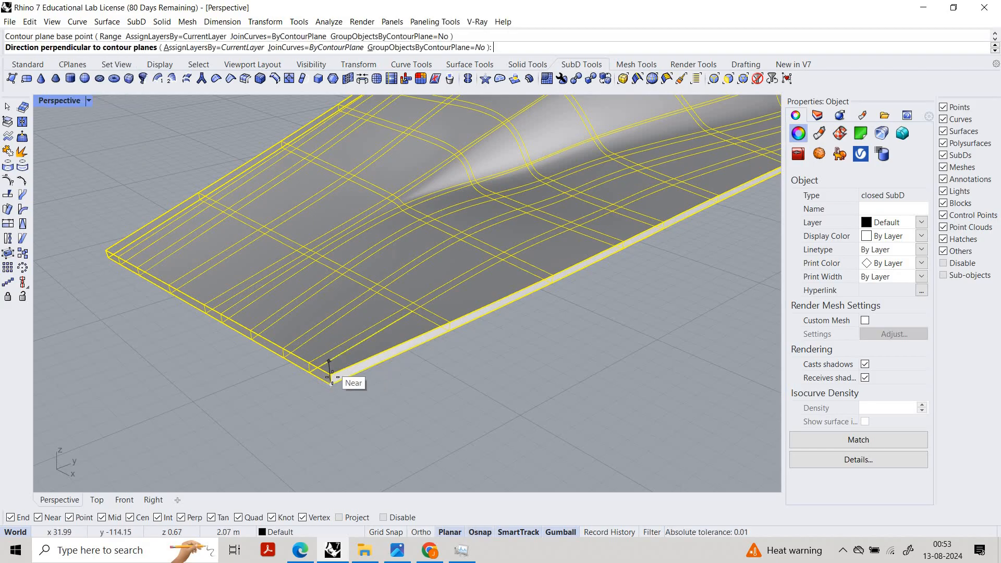
pyautogui.write('0.')
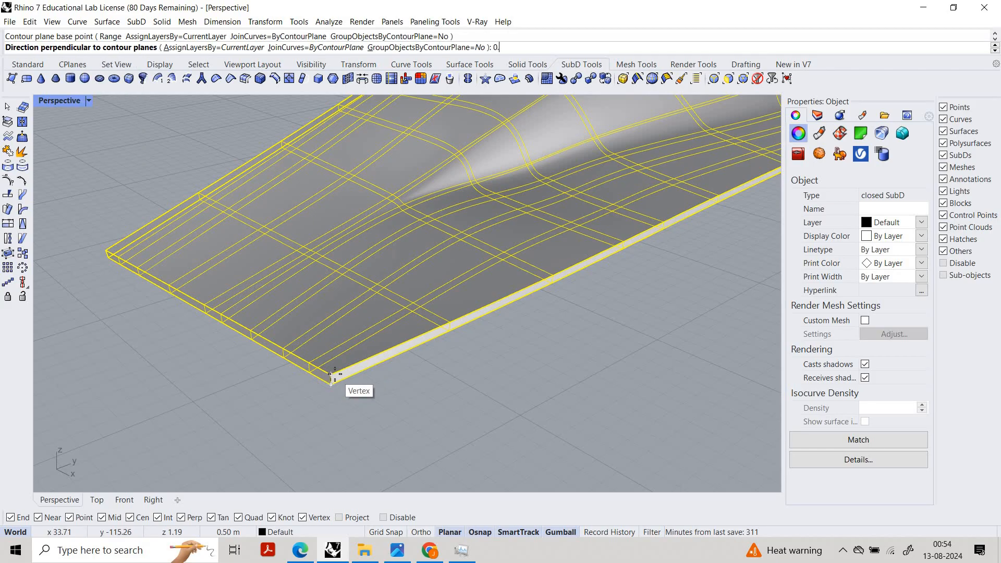
pyautogui.write('25')
pyautogui.press('Return')
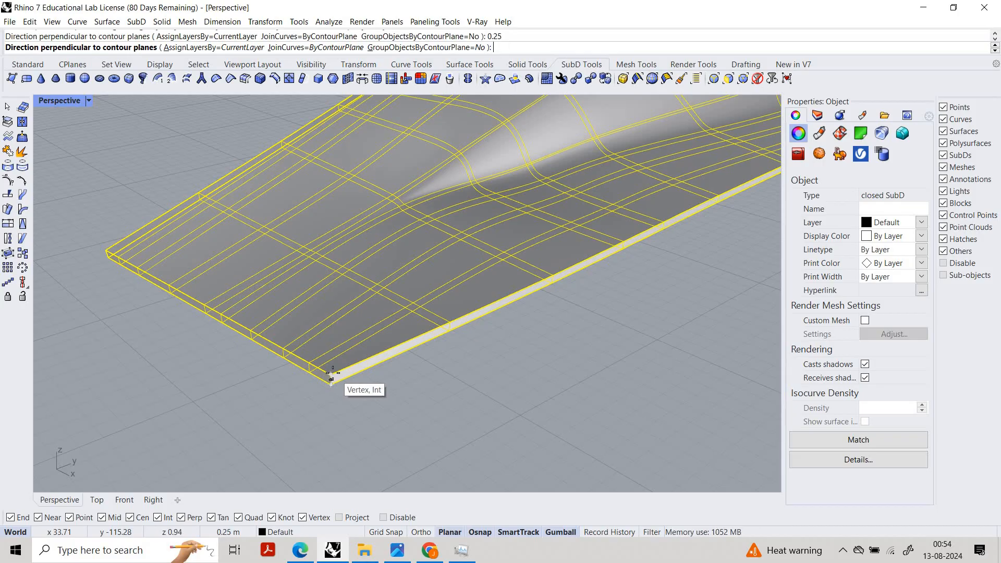
pyautogui.scroll(3, 331, 372)
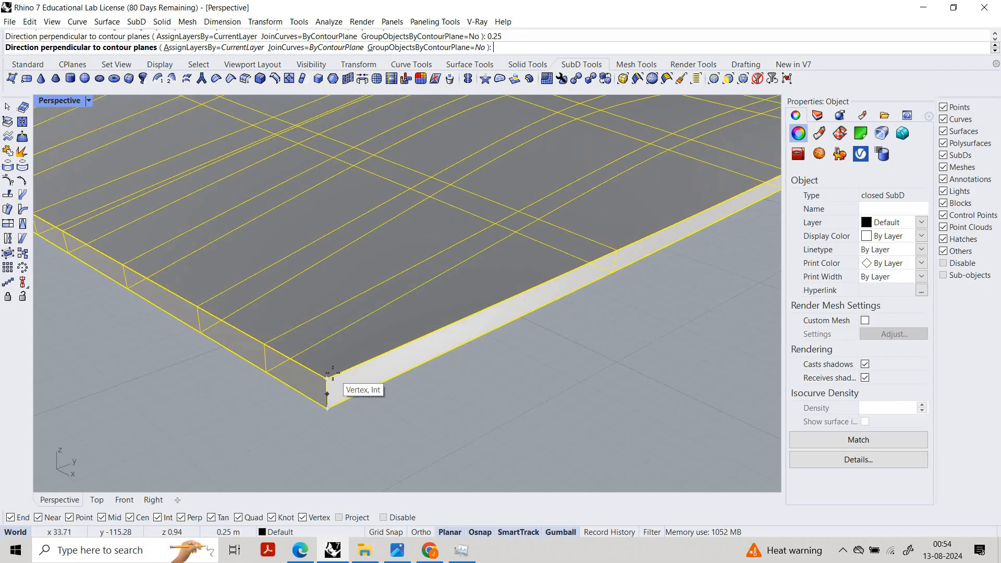
pyautogui.press('Escape')
pyautogui.press('Return')
pyautogui.click(327, 410)
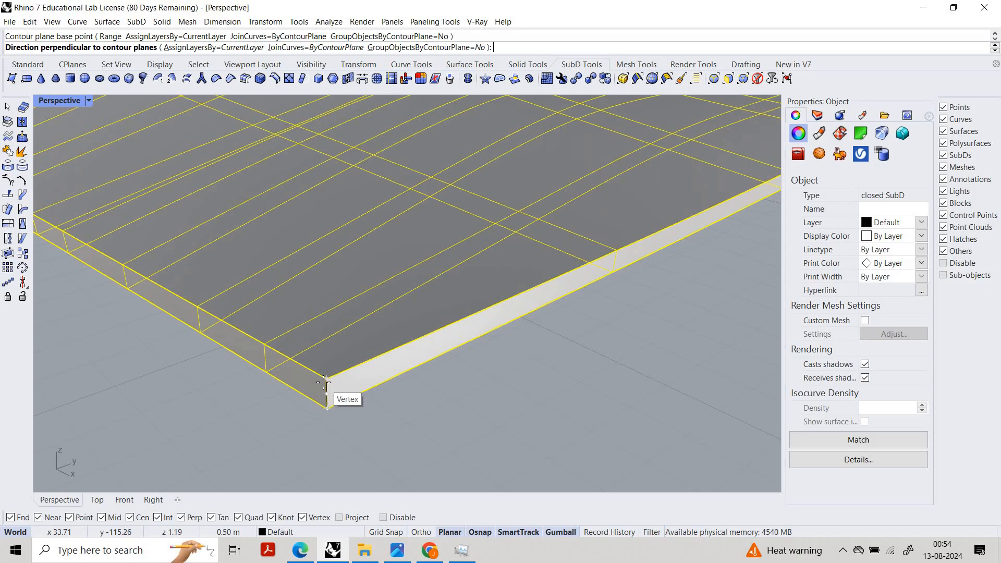
pyautogui.click(324, 379)
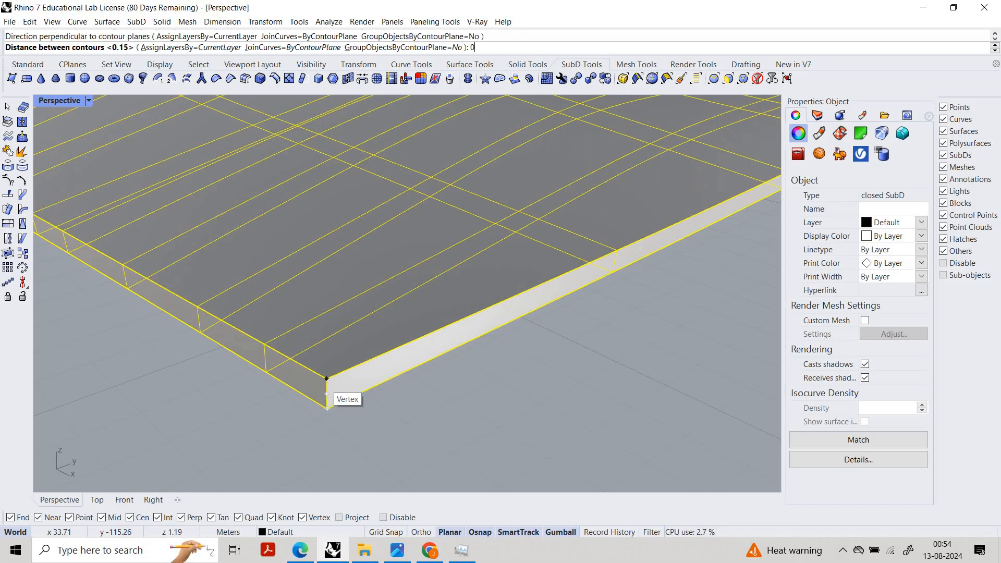
pyautogui.press('Return')
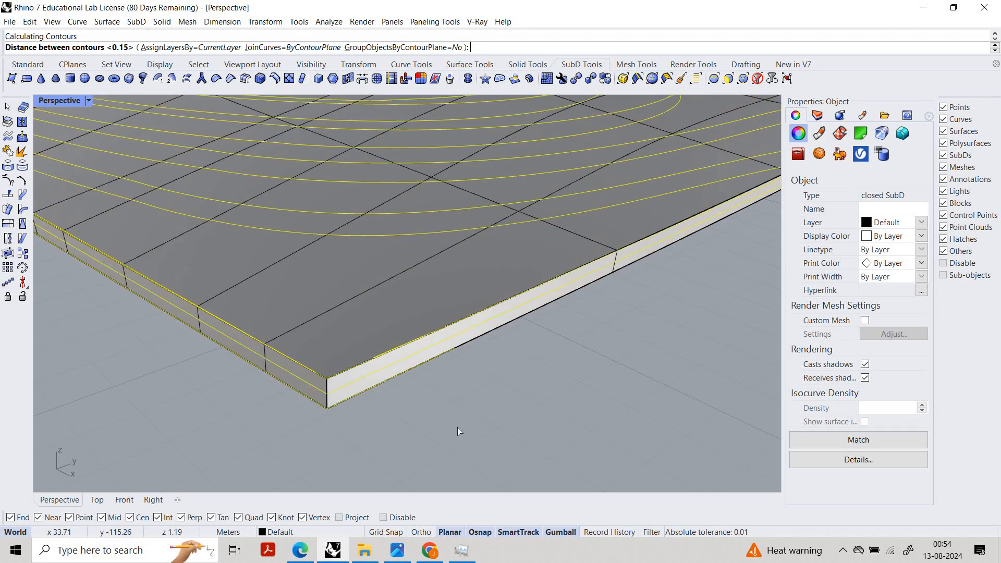
# Step: Extrude all the contour curves vertically into thin solid layers
pyautogui.scroll(-15, 362, 389)
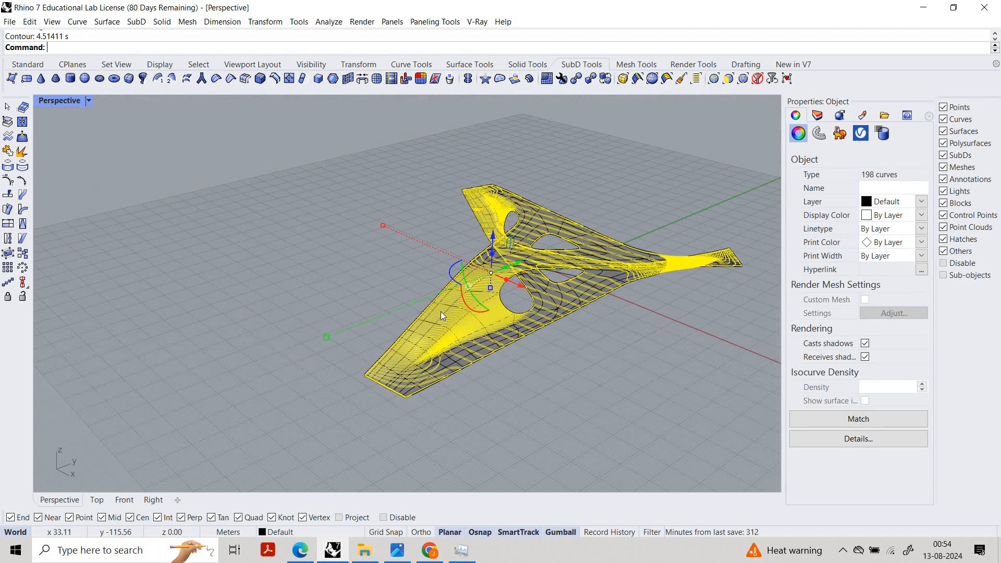
pyautogui.scroll(12, 443, 311)
pyautogui.scroll(-5, 434, 299)
pyautogui.scroll(7, 424, 284)
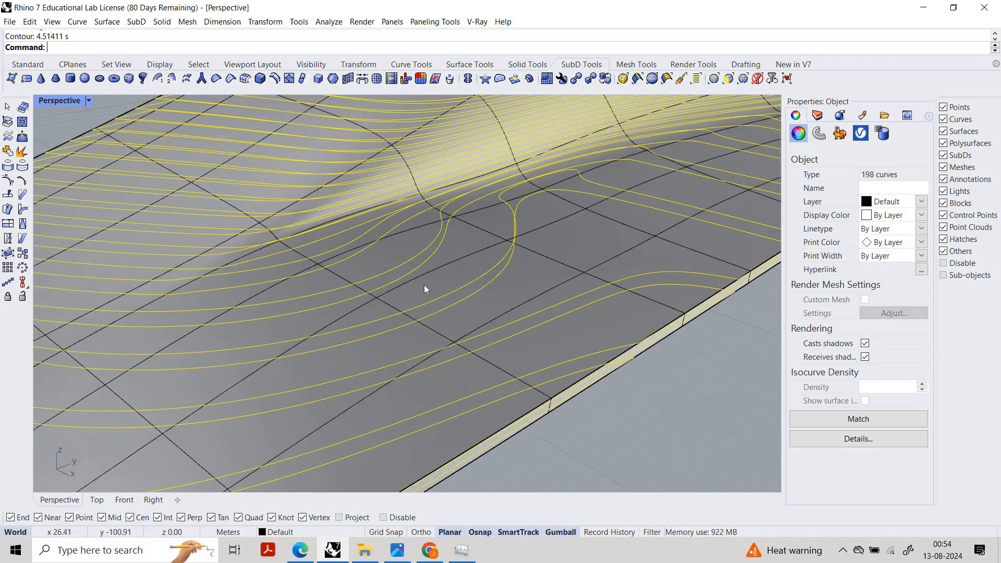
pyautogui.scroll(-5, 434, 180)
pyautogui.scroll(6, 457, 171)
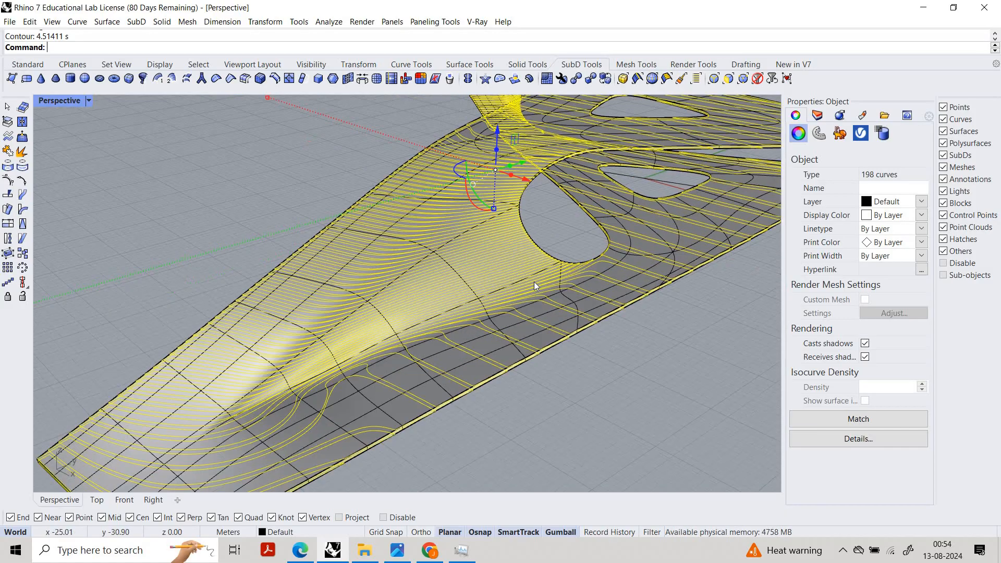
pyautogui.write('ExtrudeCrv')
pyautogui.press('space')
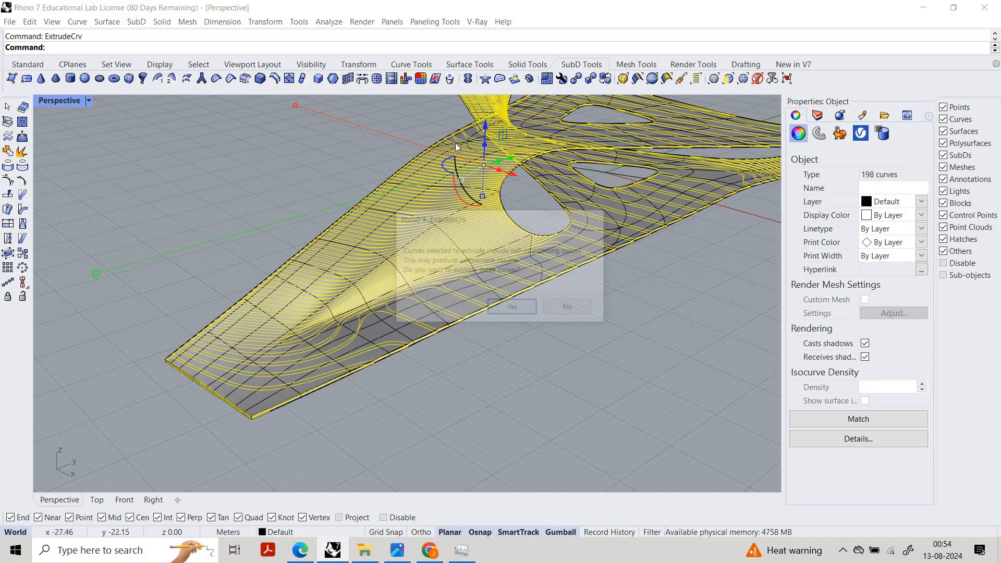
pyautogui.press('space')
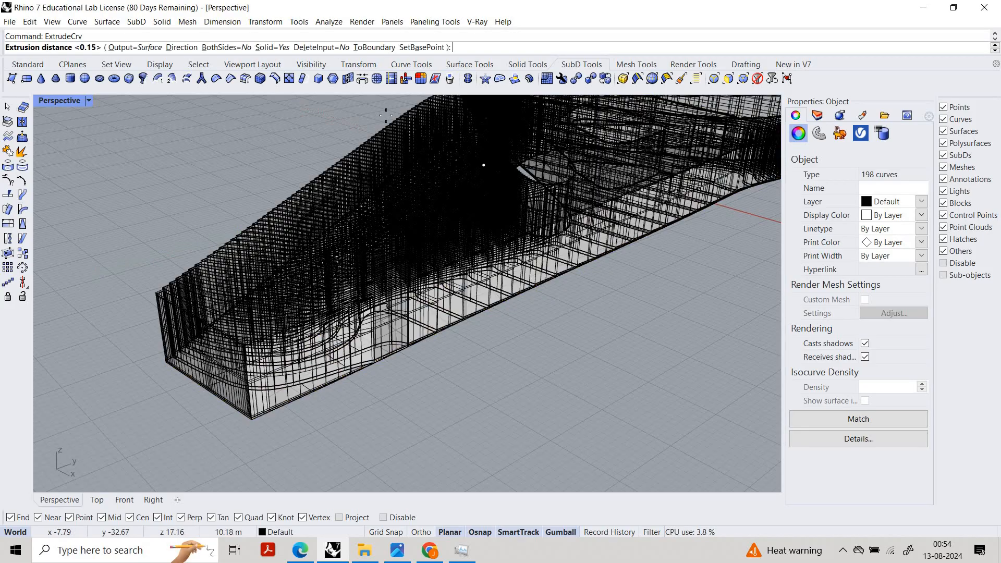
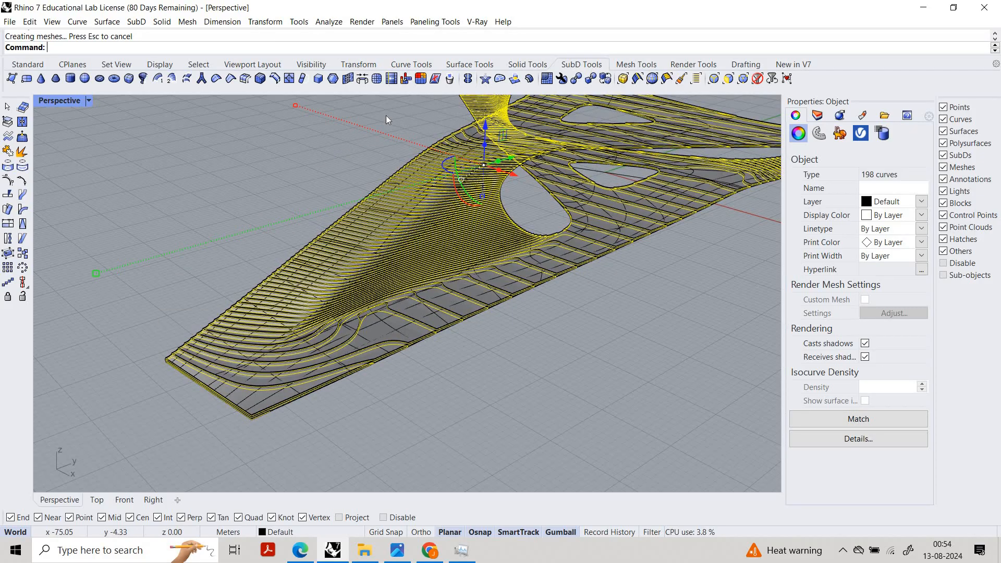
pyautogui.click(343, 161)
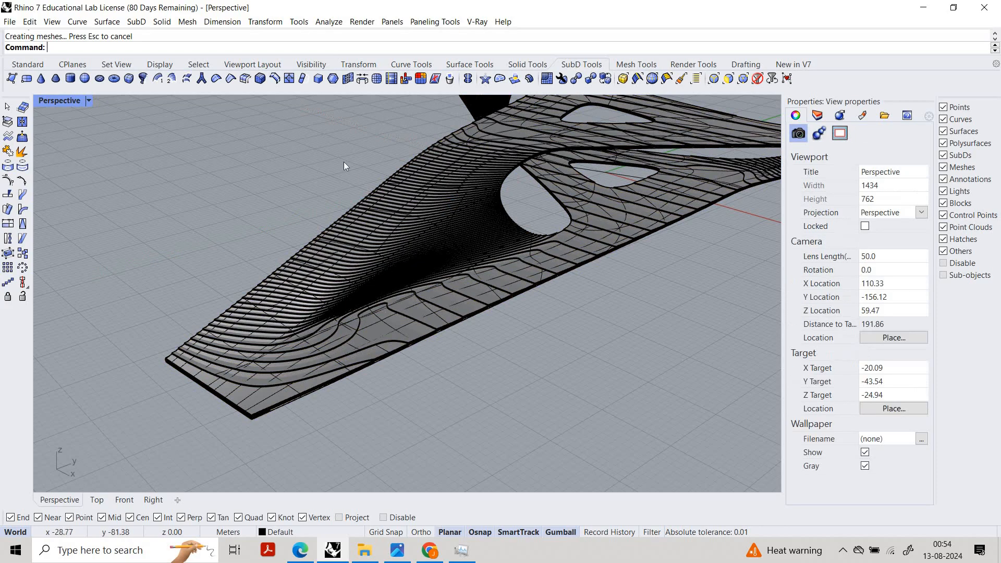
# Step: Delete two extruded layers between the large oval opening and the structure's outer edge
pyautogui.moveTo(552, 223); pyautogui.dragTo(493, 253, button='right')
pyautogui.scroll(5, 517, 284)
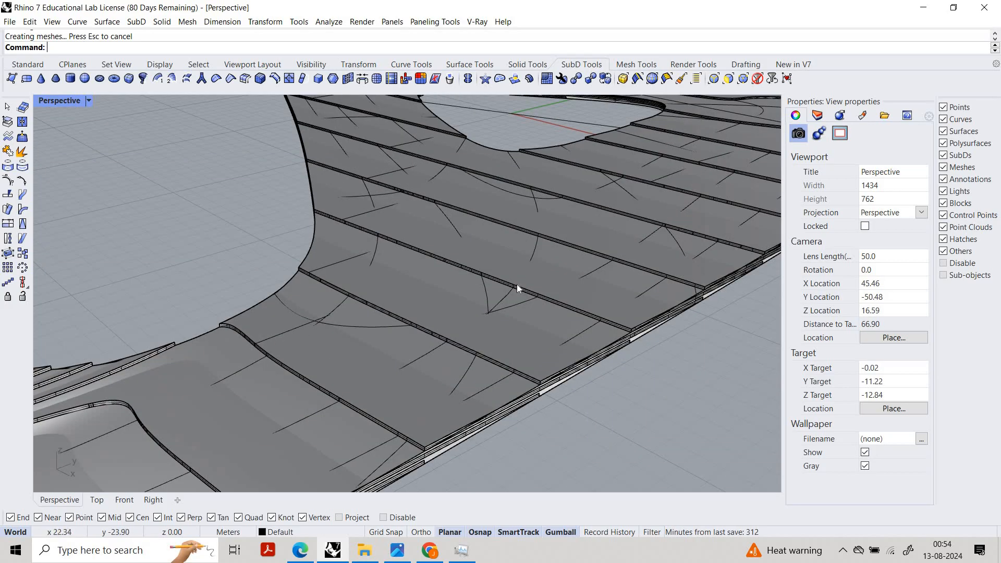
pyautogui.click(517, 284)
pyautogui.press('Delete')
pyautogui.click(437, 317)
pyautogui.press('Delete')
pyautogui.scroll(-5, 441, 316)
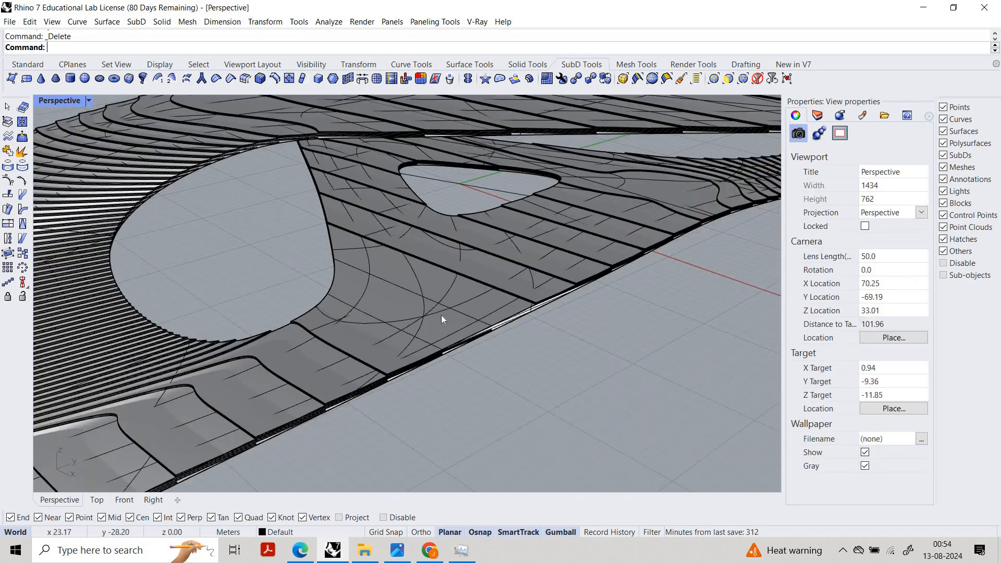
# Step: Hide the closed SubD and delete another layer beside the large opening
pyautogui.click(411, 312)
pyautogui.middleClick(428, 316)
pyautogui.press('Delete')
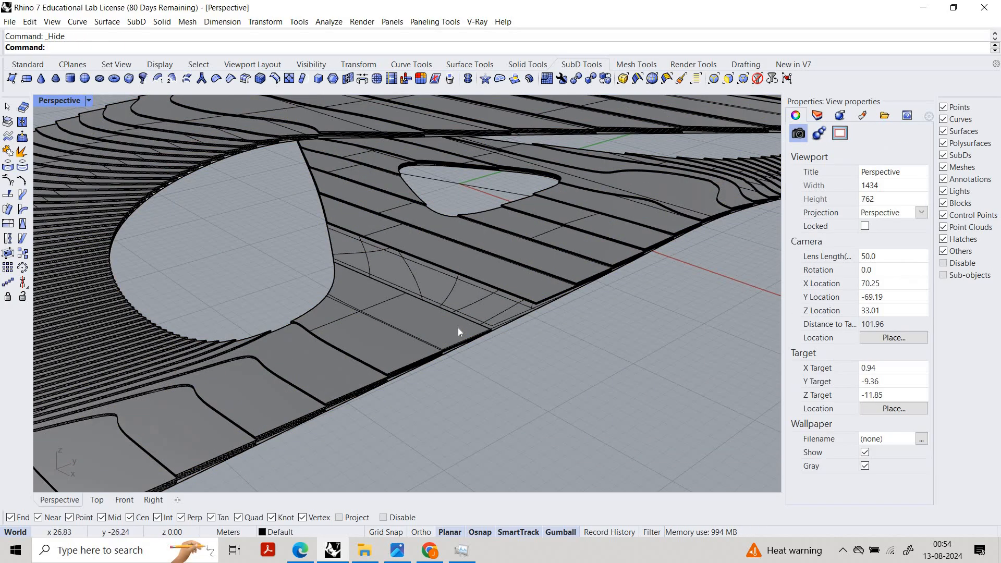
pyautogui.click(457, 327)
pyautogui.press('Delete')
# Step: Hide the original open SubD lying among the layers
pyautogui.click(455, 327)
pyautogui.middleClick(455, 323)
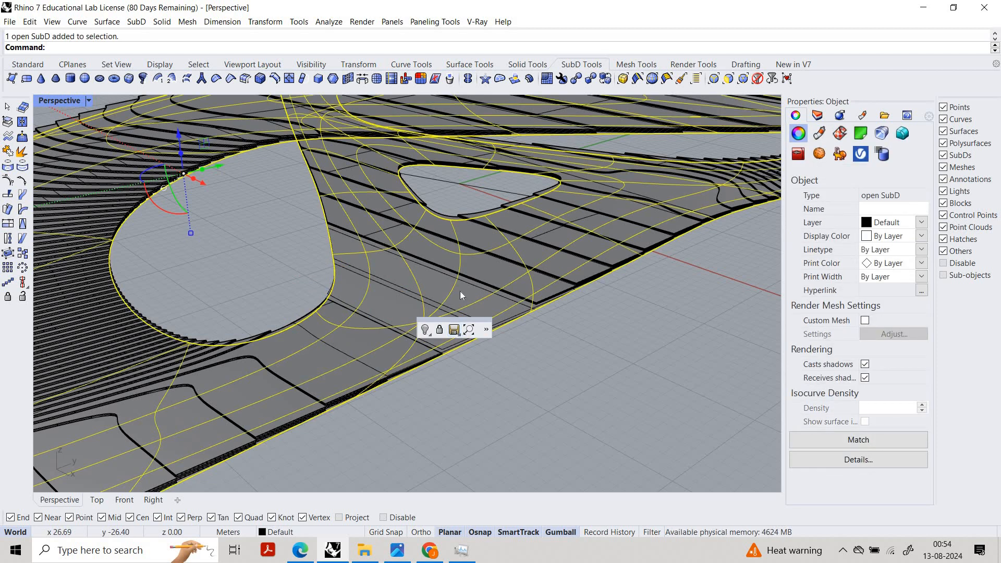
pyautogui.hotkey('ctrl', 'h')
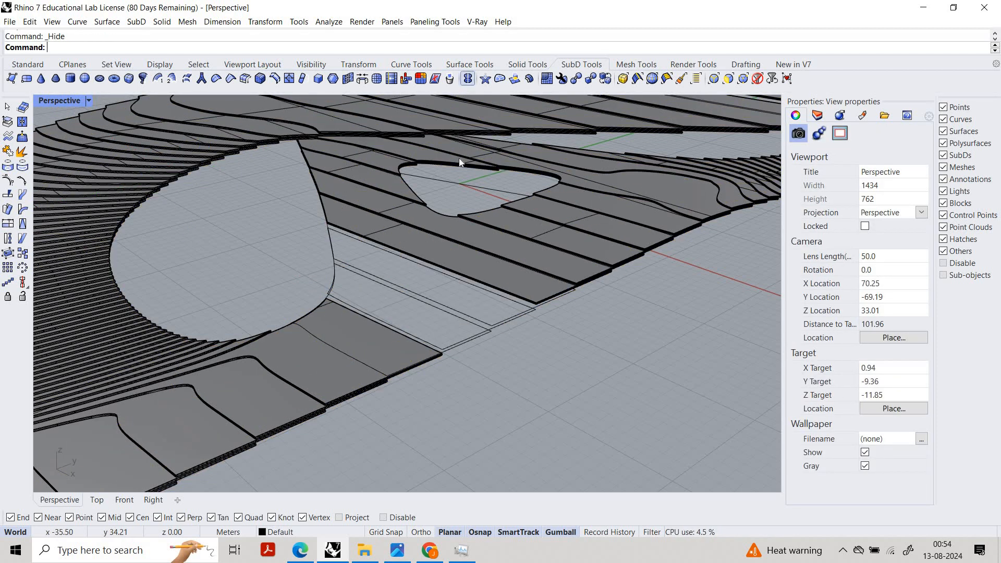
# Step: Select all the contour curves and delete them, keeping only the extruded layers
pyautogui.click(200, 67)
pyautogui.click(391, 79)
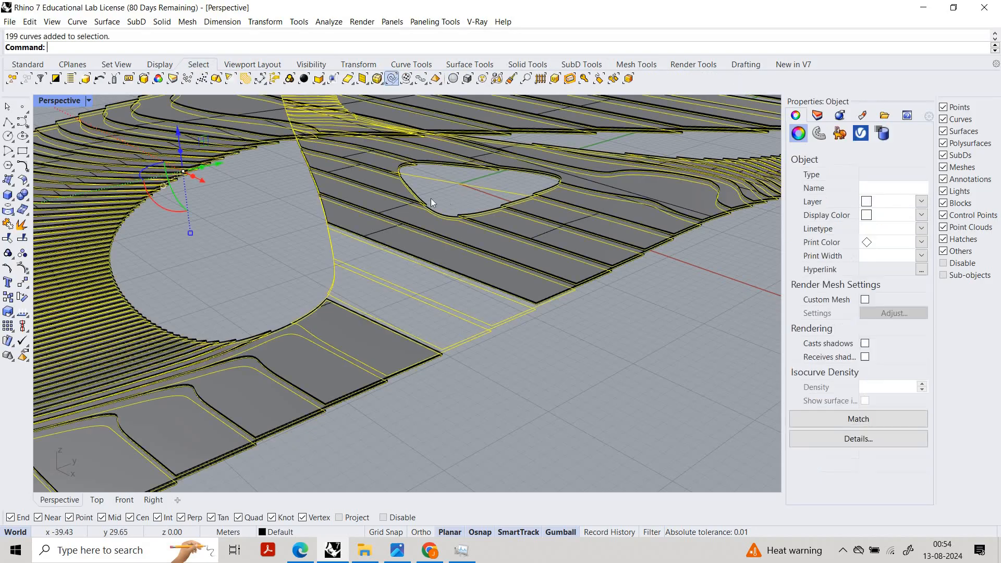
pyautogui.middleClick(432, 196)
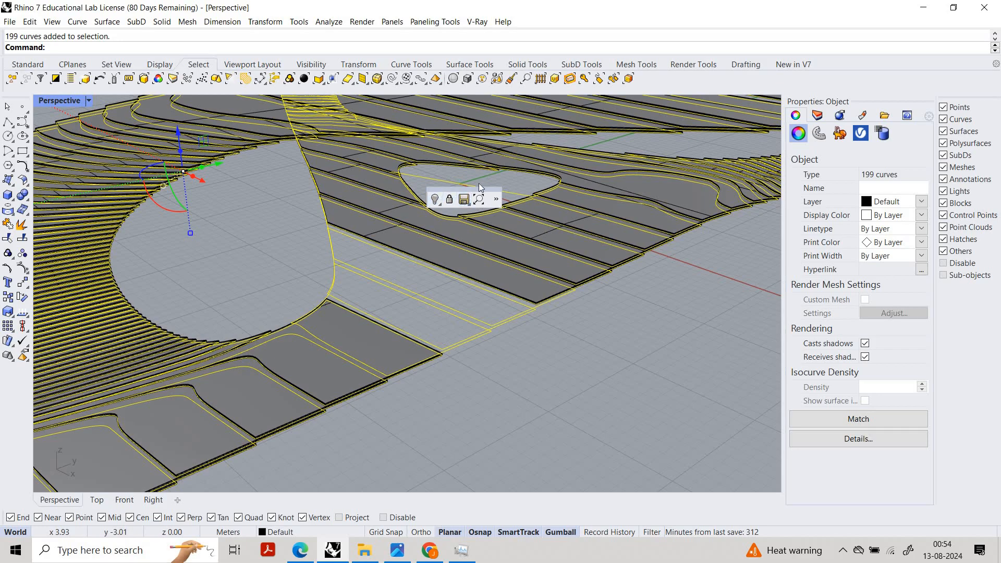
pyautogui.press('Delete')
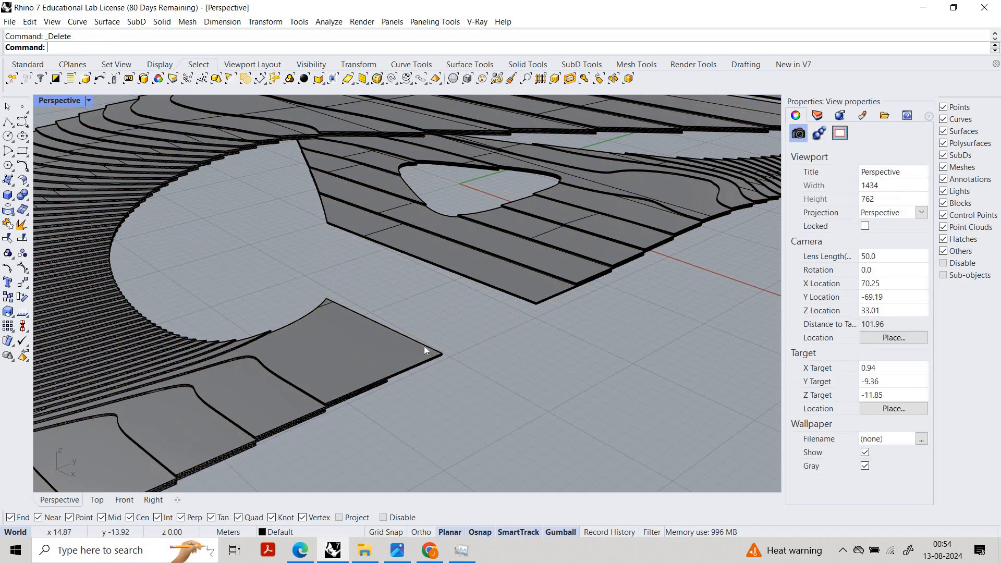
# Step: Delete the five solid layers spanning the area around the triangular opening
pyautogui.scroll(-5, 531, 300)
pyautogui.scroll(5, 455, 193)
pyautogui.click(454, 193)
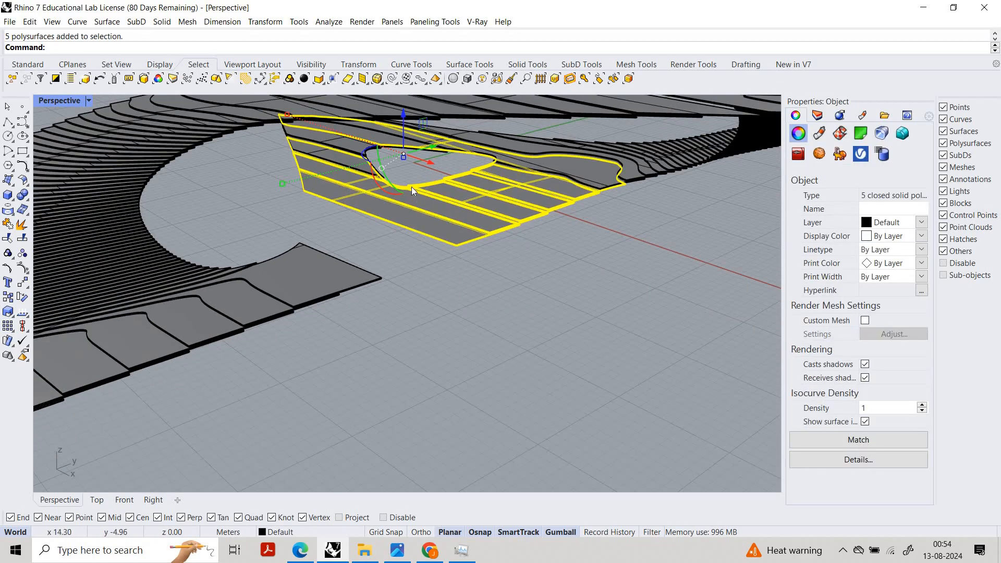
pyautogui.press('Delete')
# Step: Try deleting the layers between the arm's lower strip and its upper stack, and undo the deletion
pyautogui.moveTo(500, 221); pyautogui.dragTo(334, 274, button='right')
pyautogui.scroll(2, 335, 274)
pyautogui.moveTo(345, 303); pyautogui.dragTo(319, 309)
pyautogui.press('Delete')
pyautogui.scroll(-8, 349, 344)
pyautogui.moveTo(349, 348)
pyautogui.mouseDown(button='right')
pyautogui.moveTo(309, 323)
pyautogui.moveTo(339, 346)
pyautogui.mouseUp(button='right')
pyautogui.scroll(4, 339, 346)
pyautogui.moveTo(352, 342); pyautogui.dragTo(342, 349)
pyautogui.scroll(-2, 460, 317)
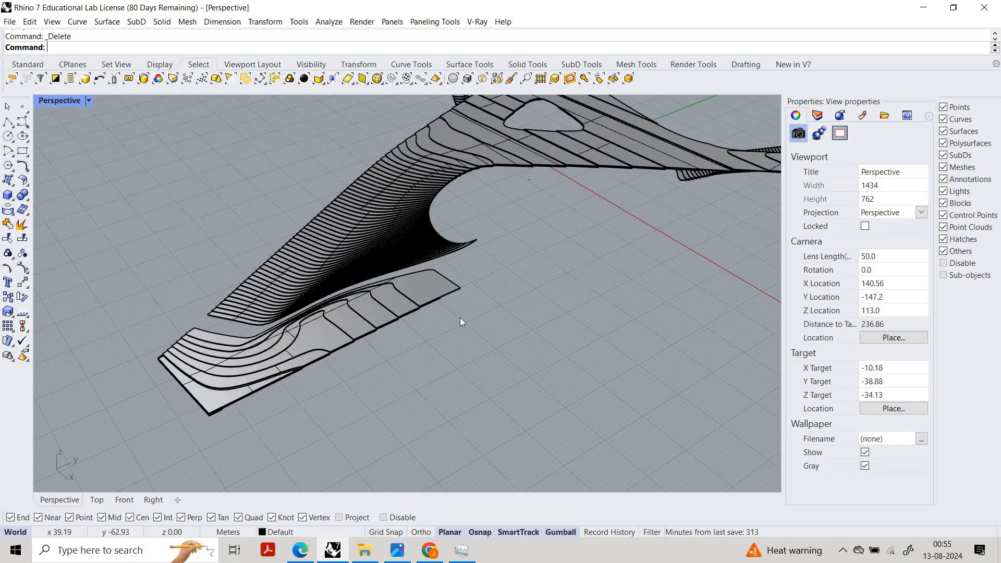
pyautogui.hotkey('ctrl', 'z')
# Step: Delete the group of central layers around the triangular opening
pyautogui.moveTo(501, 297); pyautogui.dragTo(749, 255, button='right')
pyautogui.scroll(8, 727, 170)
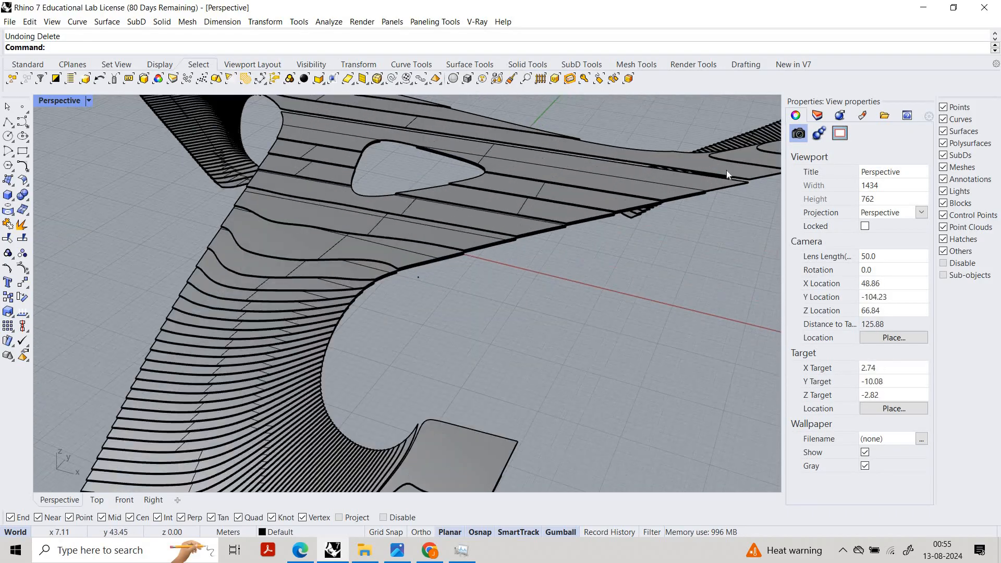
pyautogui.scroll(4, 630, 170)
pyautogui.moveTo(630, 170); pyautogui.dragTo(533, 327, button='right')
pyautogui.scroll(-4, 530, 324)
pyautogui.moveTo(531, 324); pyautogui.dragTo(349, 222)
pyautogui.press('Delete')
pyautogui.moveTo(348, 230); pyautogui.dragTo(343, 305, button='right')
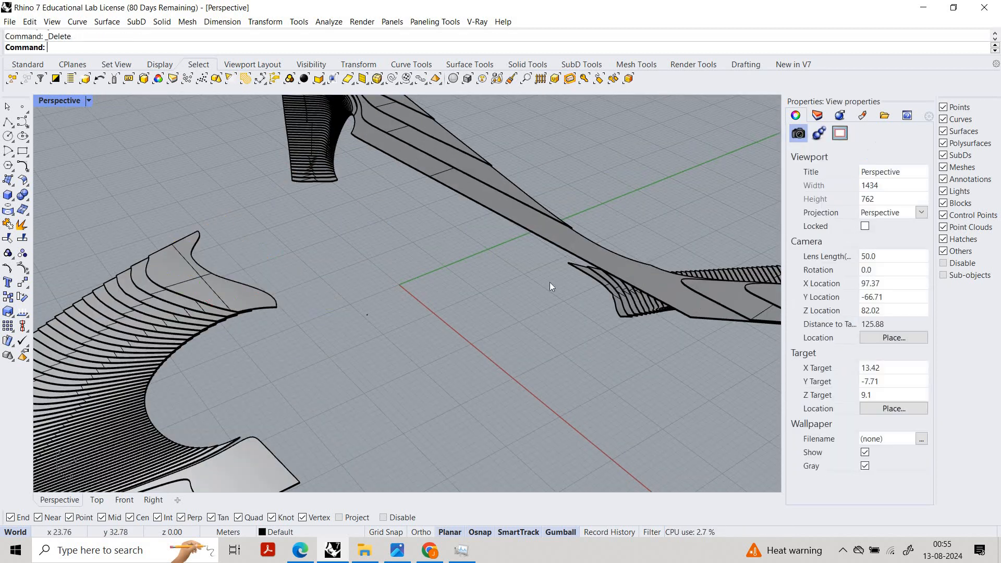
# Step: Undo the last layer deletion along the structure's far edge and clear the selection
pyautogui.moveTo(554, 258); pyautogui.dragTo(692, 256, button='right')
pyautogui.hotkey('ctrl', 'z')
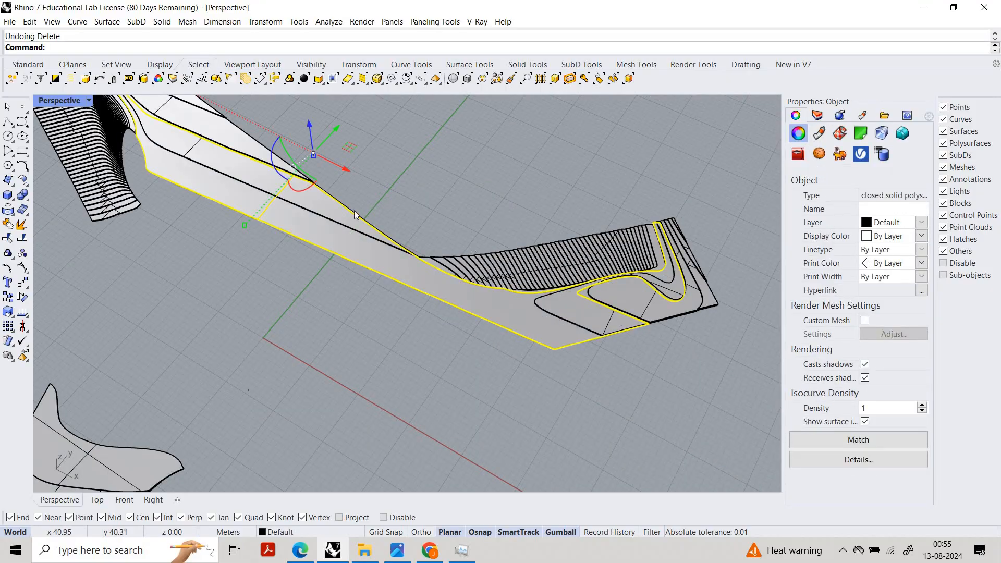
pyautogui.moveTo(356, 216); pyautogui.dragTo(400, 235, button='right')
pyautogui.scroll(5, 375, 220)
pyautogui.press('Escape')
pyautogui.click(409, 233)
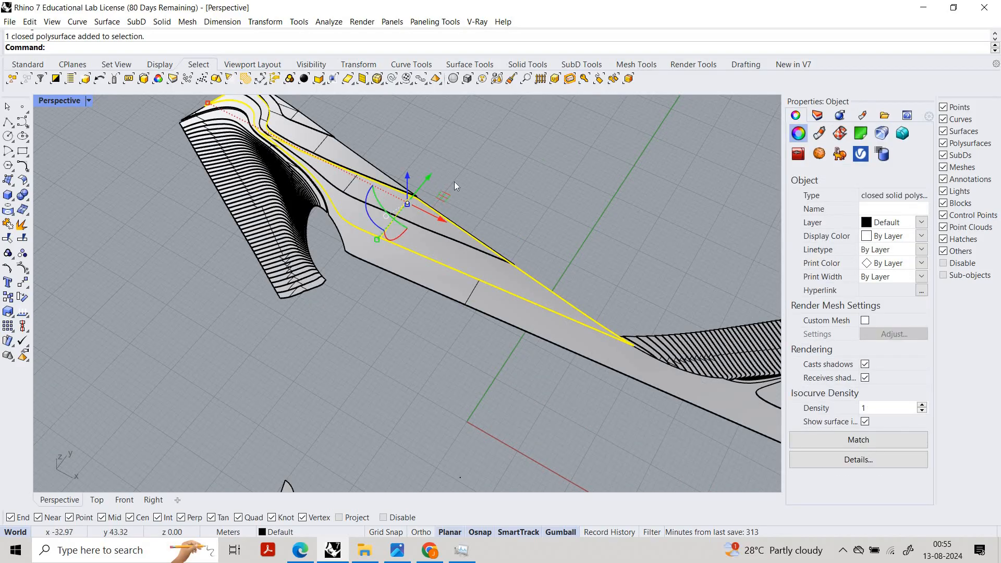
pyautogui.press('Escape')
# Step: Show the hidden SubD and reference objects together with the remaining layers
pyautogui.scroll(-2, 433, 187)
pyautogui.middleClick(417, 190)
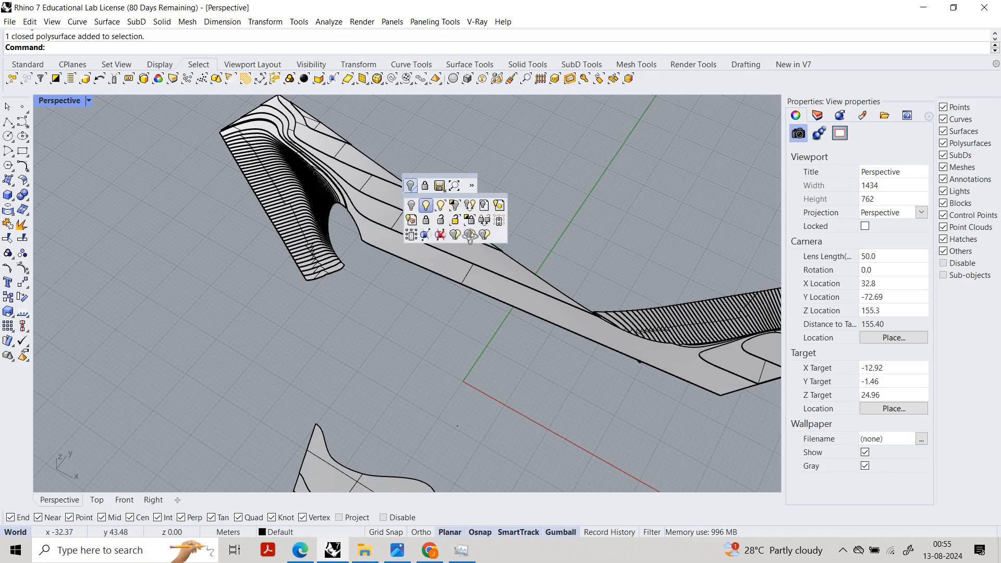
pyautogui.click(469, 238)
pyautogui.moveTo(436, 261); pyautogui.dragTo(409, 308, button='right')
# Step: Delete the long flat layers running along the far edge beyond the triangular opening, keeping the closed SubD
pyautogui.click(409, 308)
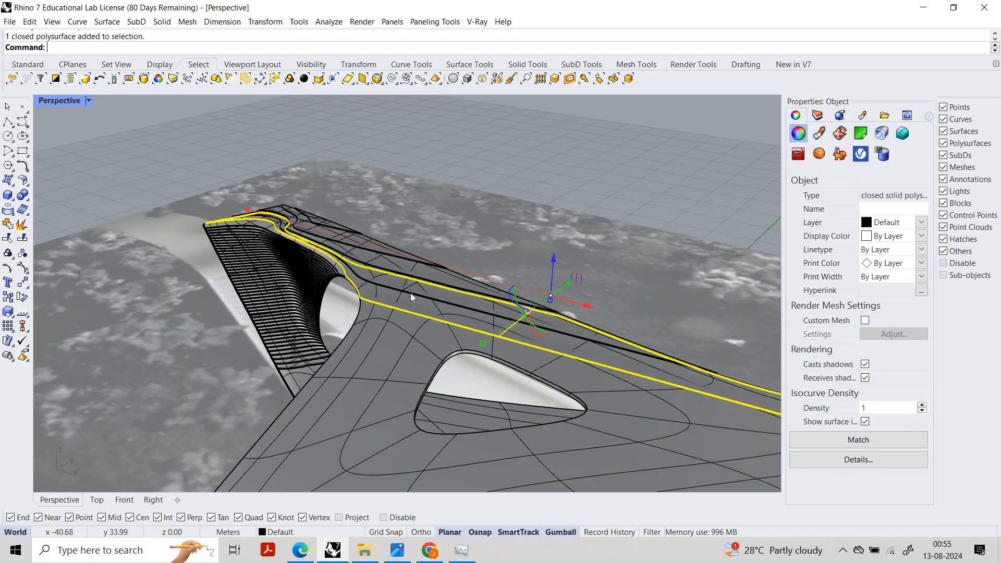
pyautogui.press('Delete')
pyautogui.scroll(2, 412, 285)
pyautogui.click(420, 293)
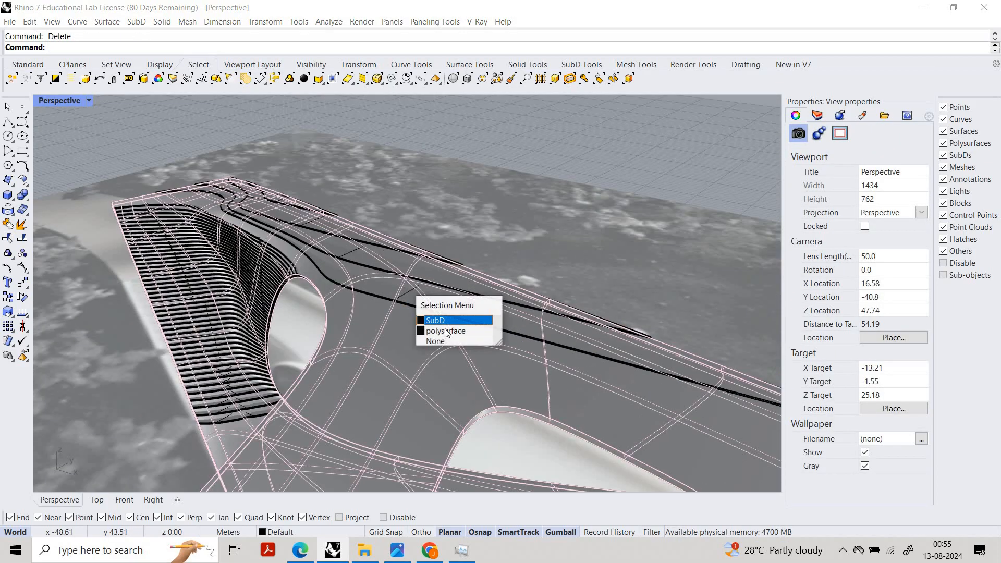
pyautogui.click(438, 321)
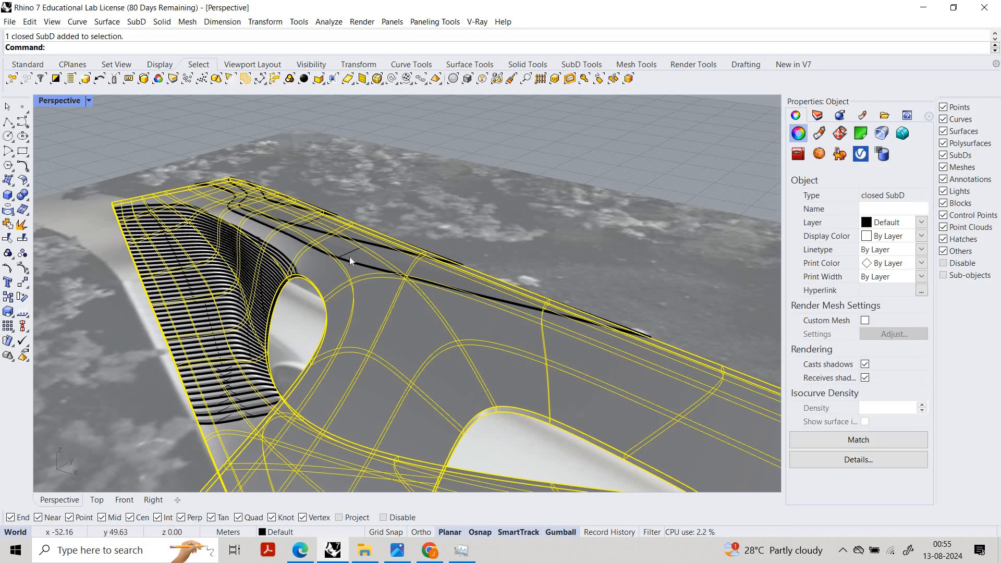
pyautogui.press('Delete')
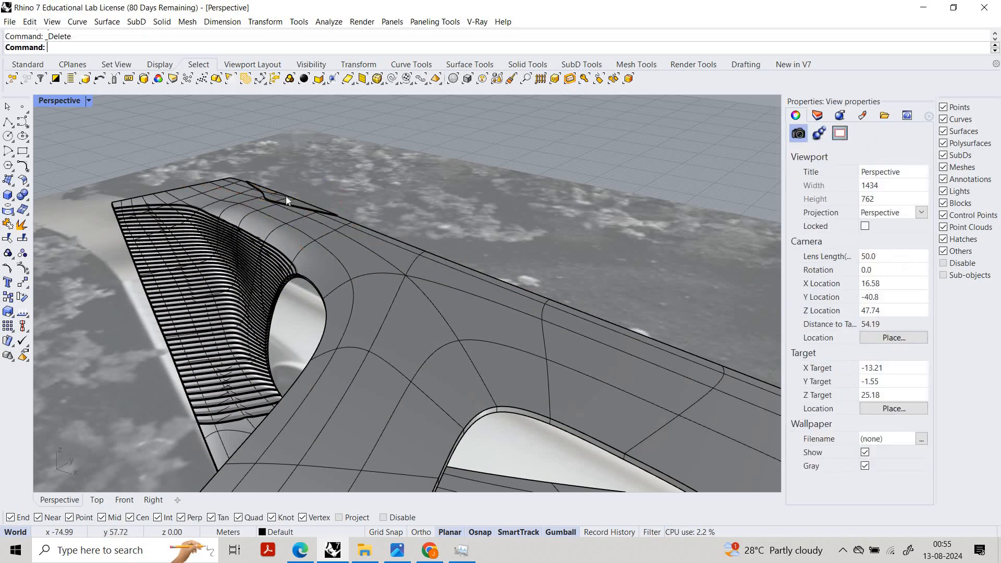
# Step: Delete the stray layer on the far edge and the large flat layers at the end of the opposite arm
pyautogui.click(285, 197)
pyautogui.press('Delete')
pyautogui.moveTo(390, 186); pyautogui.dragTo(562, 243, button='right')
pyautogui.scroll(8, 561, 243)
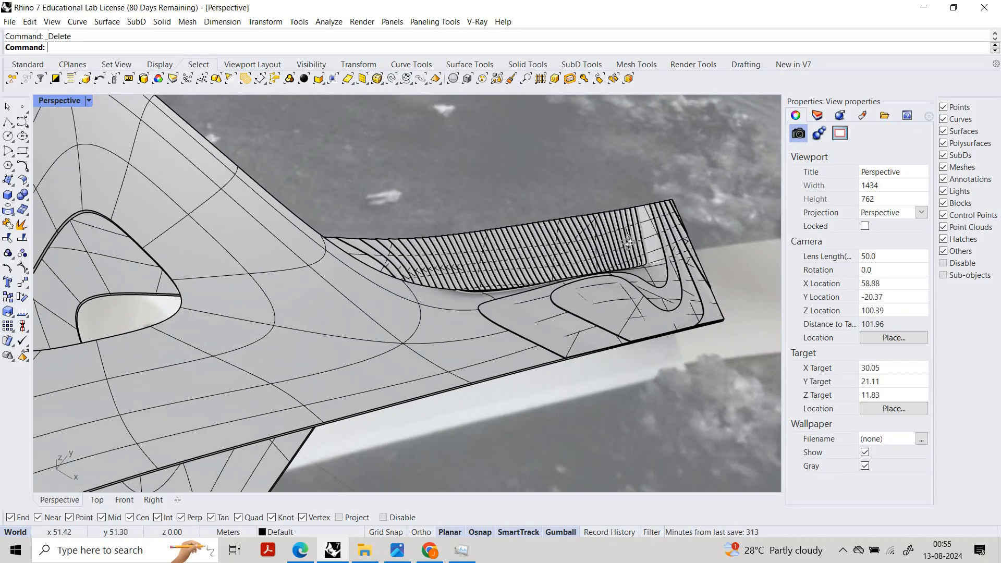
pyautogui.scroll(-3, 627, 262)
pyautogui.moveTo(578, 318); pyautogui.dragTo(613, 261, button='right')
pyautogui.scroll(-3, 582, 279)
pyautogui.scroll(4, 624, 267)
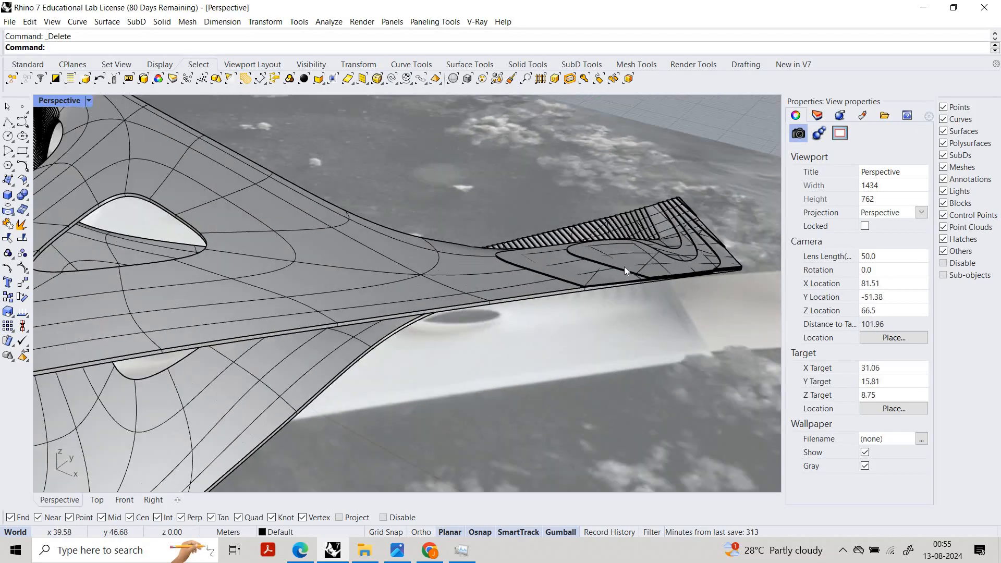
pyautogui.click(625, 267)
pyautogui.press('Delete')
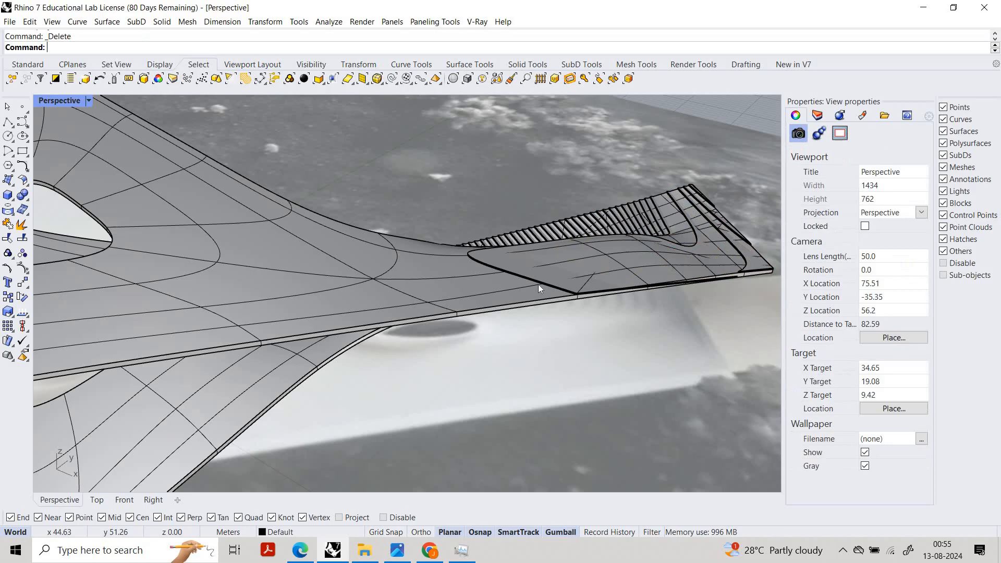
pyautogui.click(600, 287)
pyautogui.press('Delete')
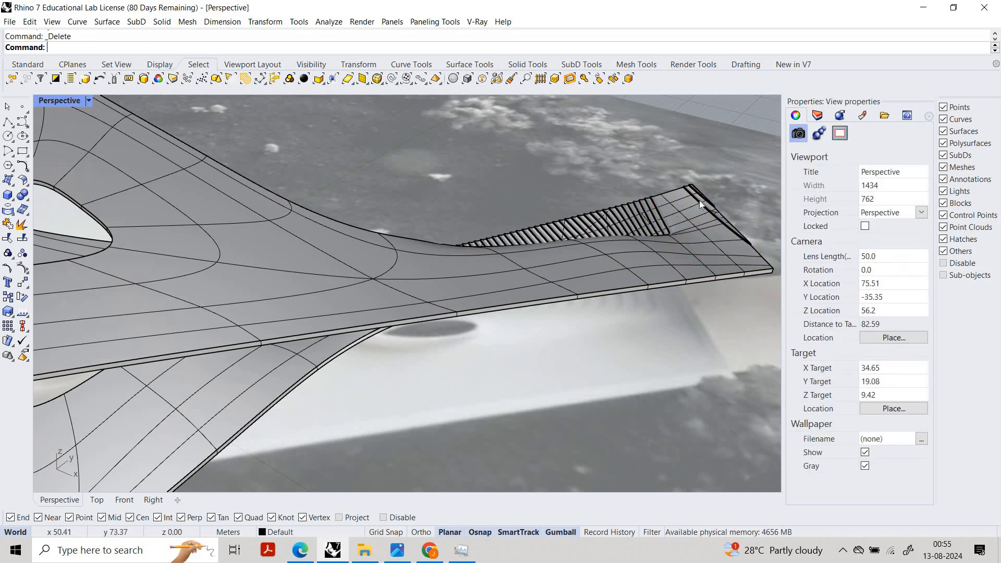
# Step: Hide the thickened closed SubD, keeping the open SubD and the contour layers visible
pyautogui.moveTo(659, 224); pyautogui.dragTo(352, 295, button='right')
pyautogui.scroll(5, 558, 272)
pyautogui.scroll(-4, 637, 254)
pyautogui.moveTo(558, 272)
pyautogui.mouseDown(button='right')
pyautogui.moveTo(637, 253)
pyautogui.moveTo(539, 268)
pyautogui.moveTo(558, 267)
pyautogui.mouseUp(button='right')
pyautogui.scroll(-4, 522, 270)
pyautogui.moveTo(400, 273); pyautogui.dragTo(399, 285, button='right')
pyautogui.scroll(-3, 417, 276)
pyautogui.scroll(5, 437, 266)
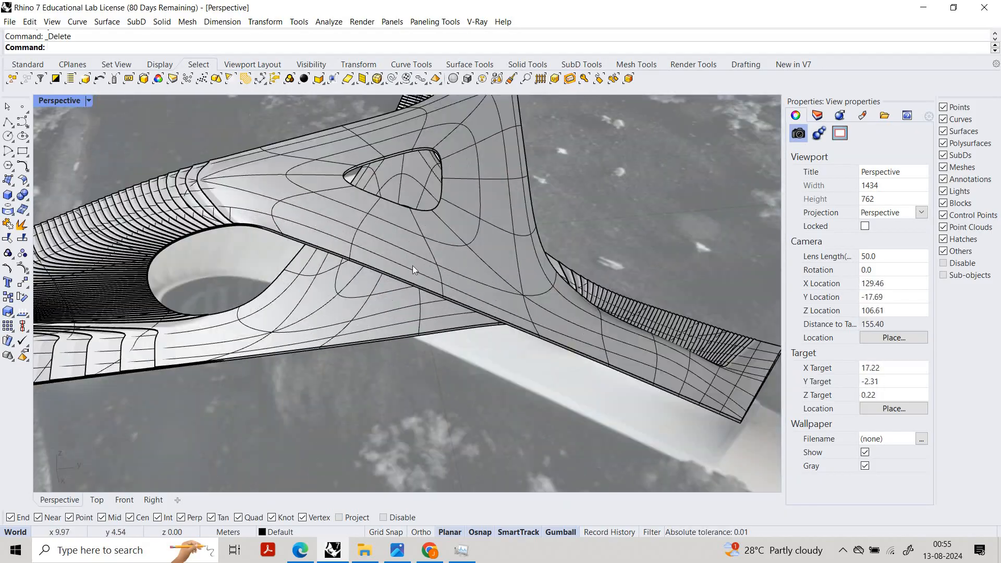
pyautogui.click(413, 267)
pyautogui.hotkey('ctrl', 'h')
pyautogui.scroll(5, 481, 243)
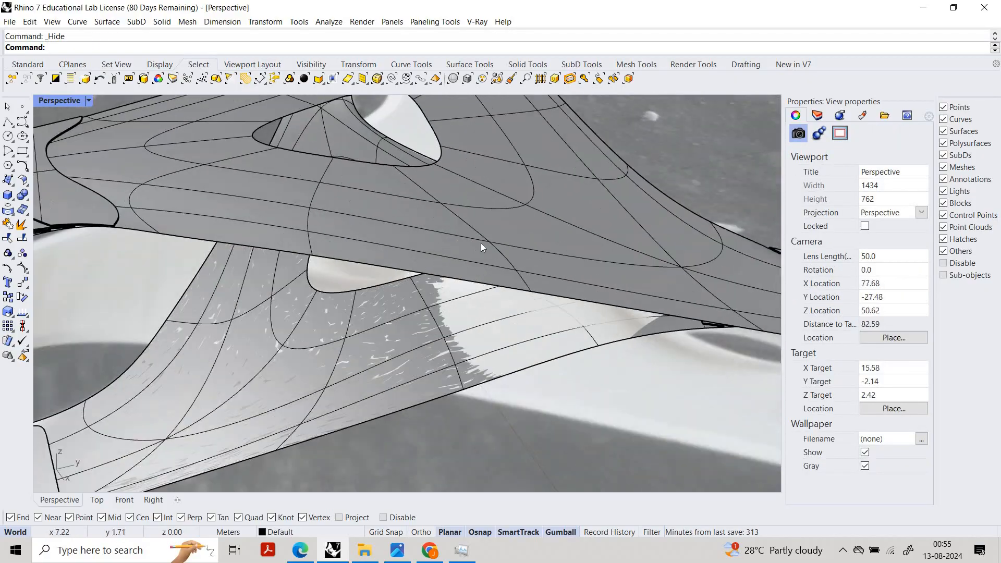
pyautogui.scroll(-6, 464, 199)
pyautogui.moveTo(381, 279); pyautogui.dragTo(466, 258, button='right')
pyautogui.scroll(8, 481, 302)
pyautogui.scroll(-6, 483, 299)
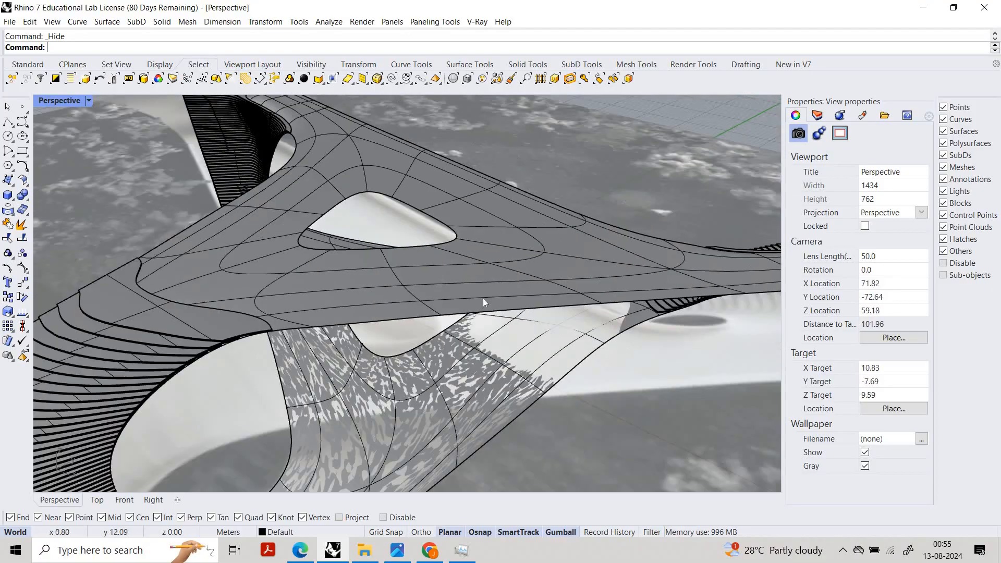
pyautogui.keyDown('ctrl'); pyautogui.keyDown('shift'); pyautogui.click(256, 312); pyautogui.keyUp('shift'); pyautogui.keyUp('ctrl')
pyautogui.press('Escape')
pyautogui.scroll(-5, 255, 292)
pyautogui.moveTo(255, 291); pyautogui.dragTo(227, 308, button='right')
pyautogui.scroll(-3, 255, 290)
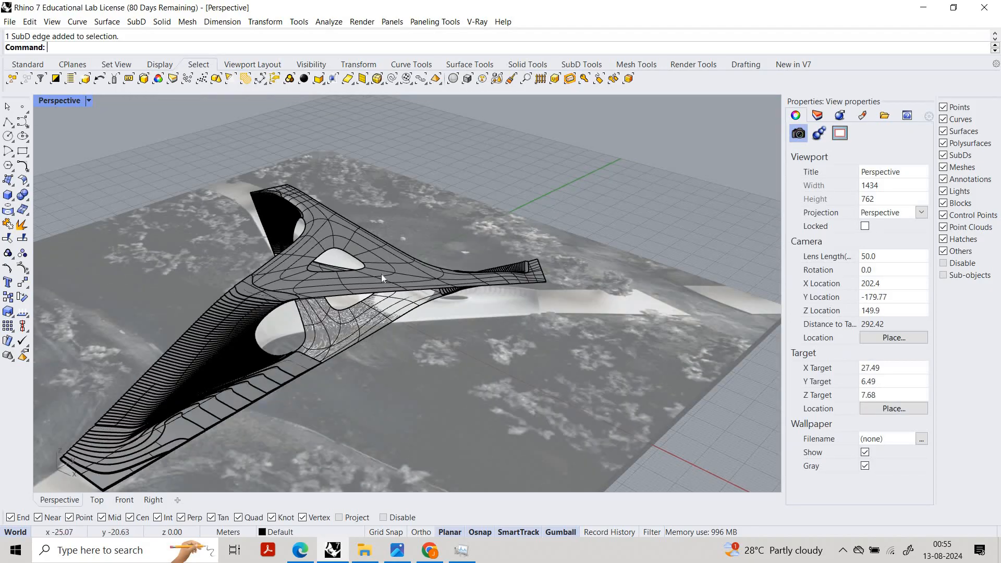
pyautogui.scroll(6, 385, 272)
pyautogui.moveTo(385, 272); pyautogui.dragTo(376, 284, button='right')
pyautogui.click(451, 290)
pyautogui.click(300, 369)
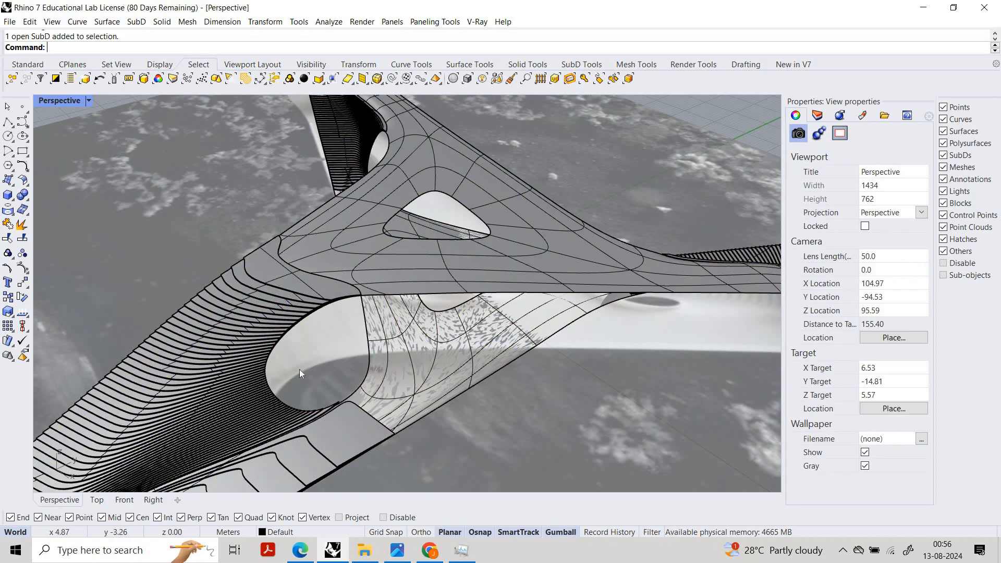
pyautogui.scroll(-6, 255, 336)
pyautogui.scroll(6, 255, 336)
pyautogui.click(264, 319)
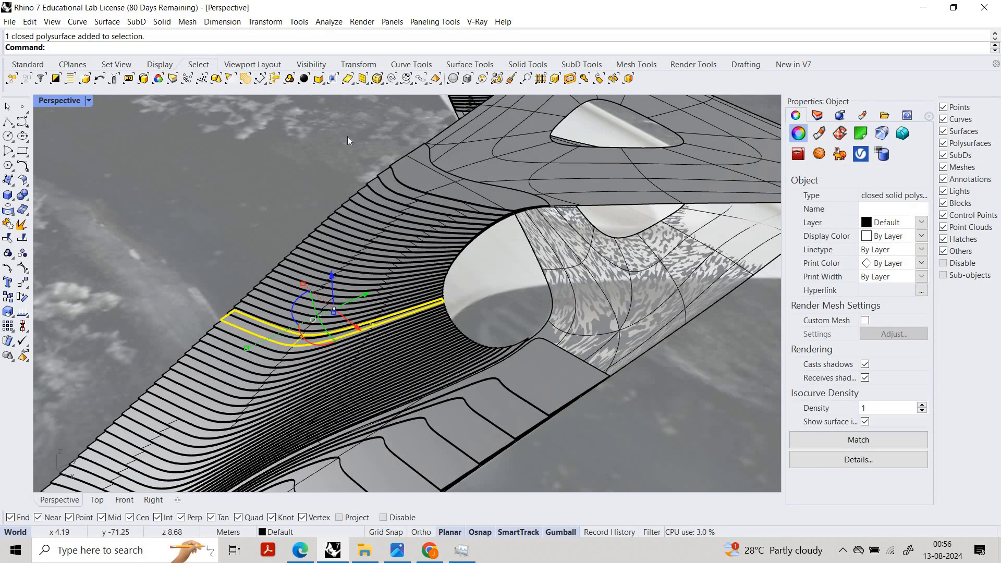
pyautogui.click(370, 118)
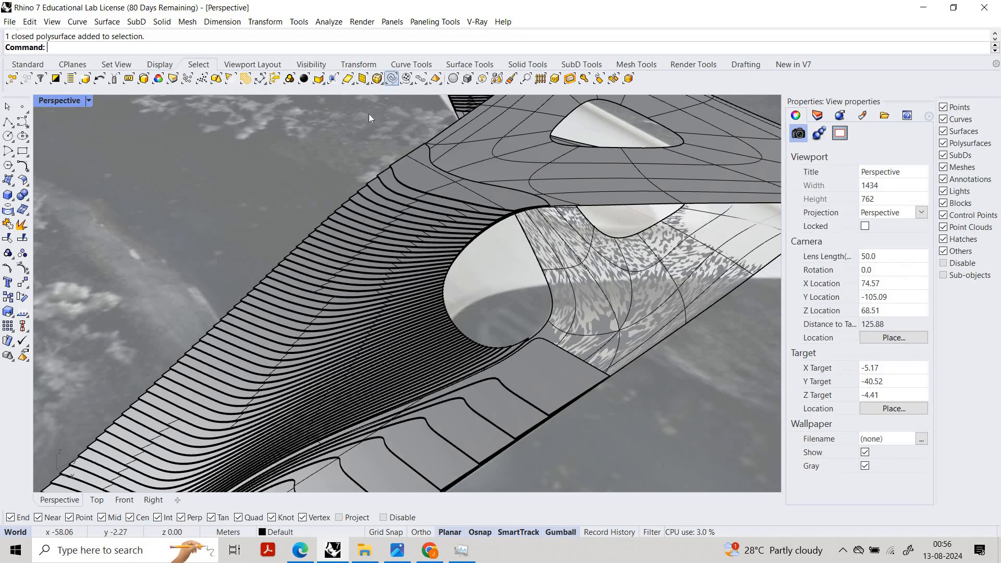
pyautogui.click(362, 79)
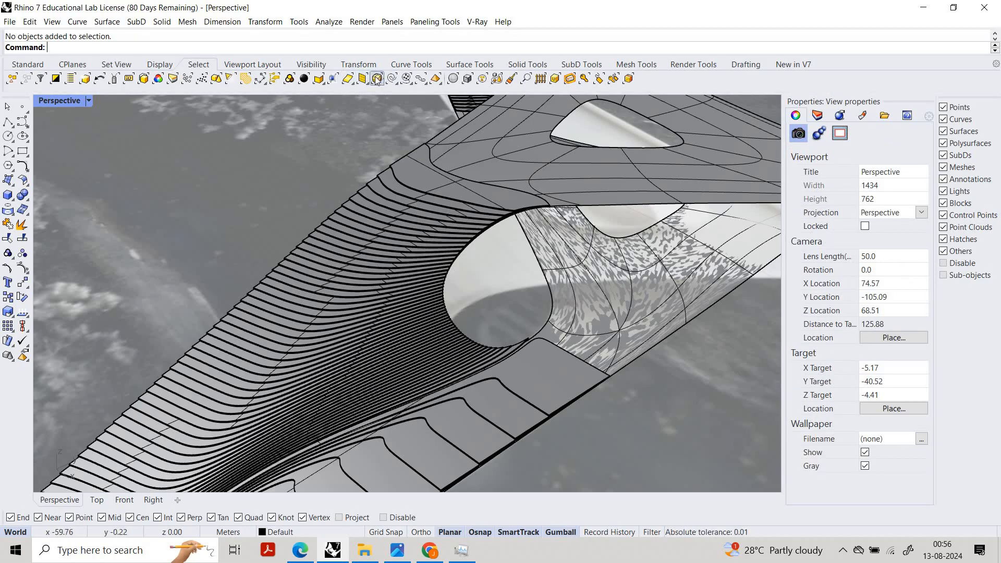
pyautogui.click(377, 78)
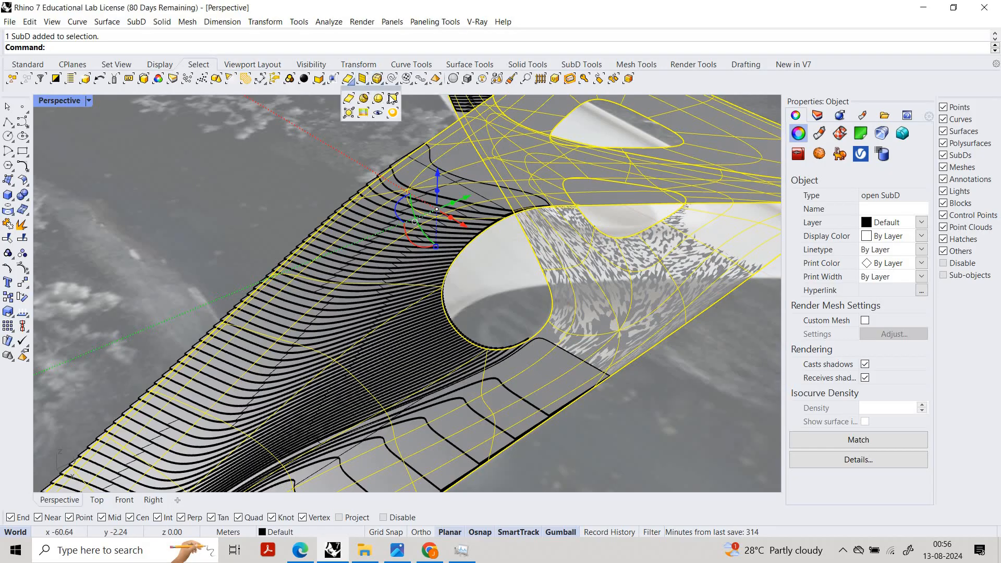
pyautogui.press('Escape')
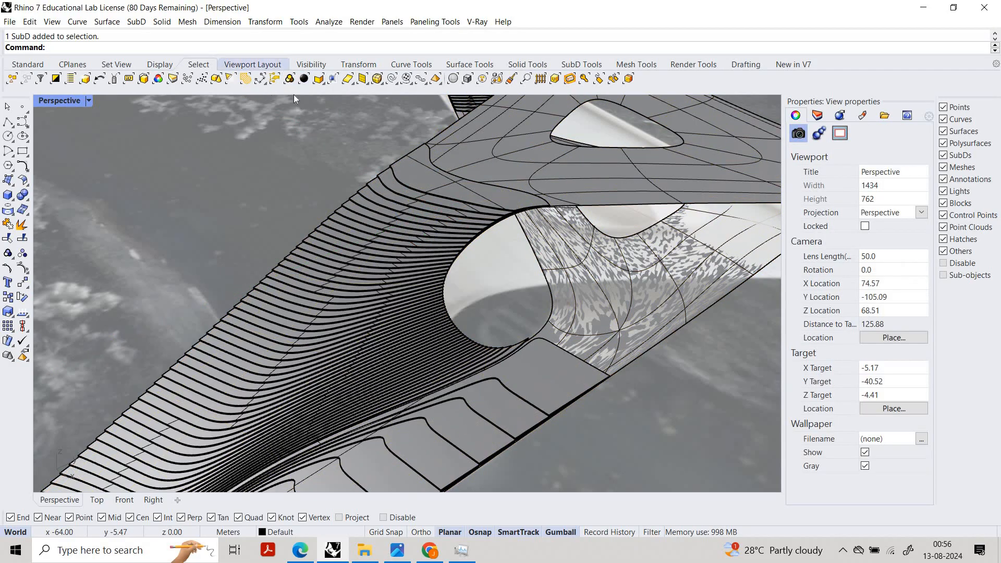
pyautogui.click(218, 80)
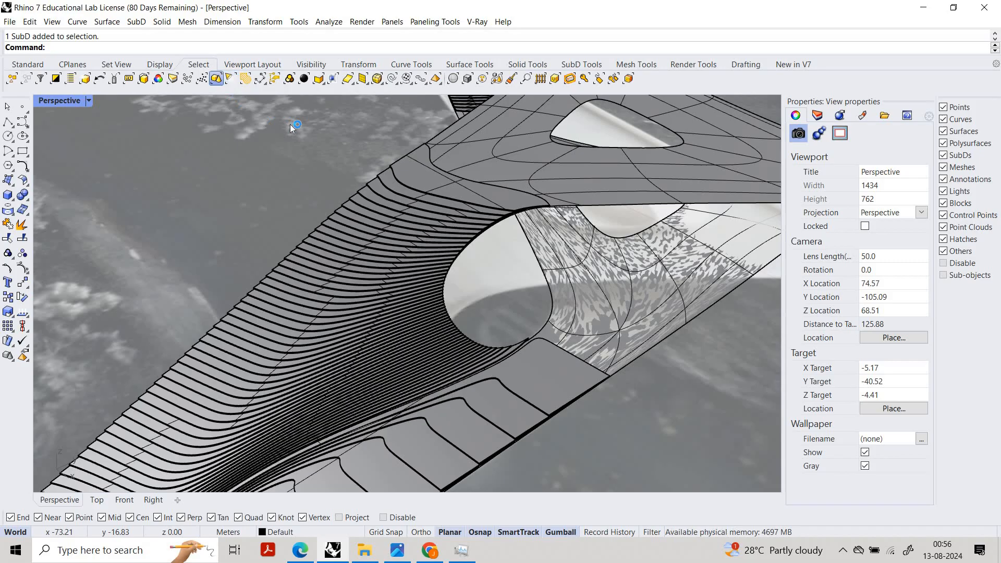
# Step: Select all polysurface layers and hide them so only the open SubD remains over the reference image
pyautogui.click(319, 79)
pyautogui.click(320, 99)
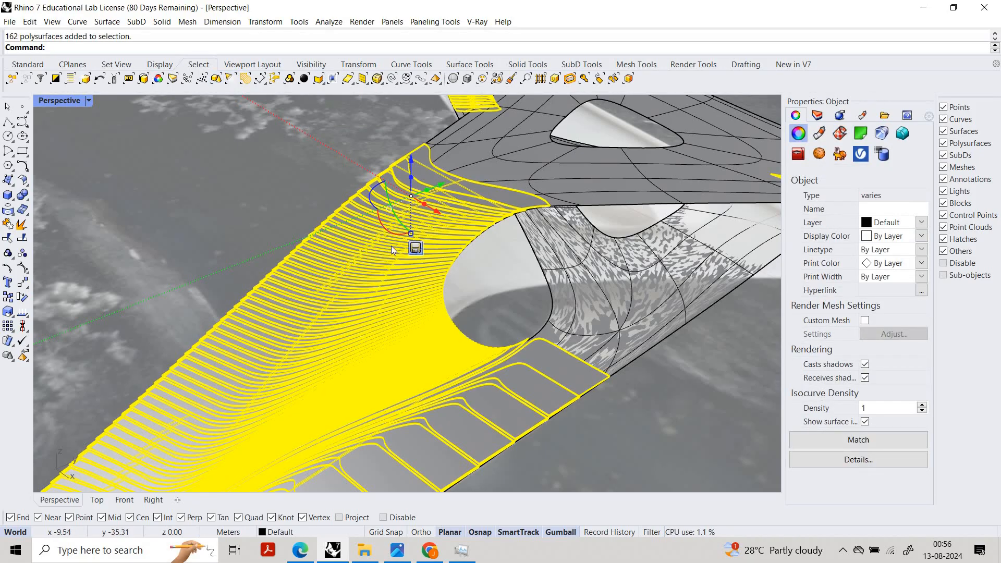
pyautogui.hotkey('ctrl', 'h')
# Step: Select the open SubD's boundary edges around the large oval opening of the front arm
pyautogui.scroll(-6, 371, 292)
pyautogui.scroll(6, 344, 306)
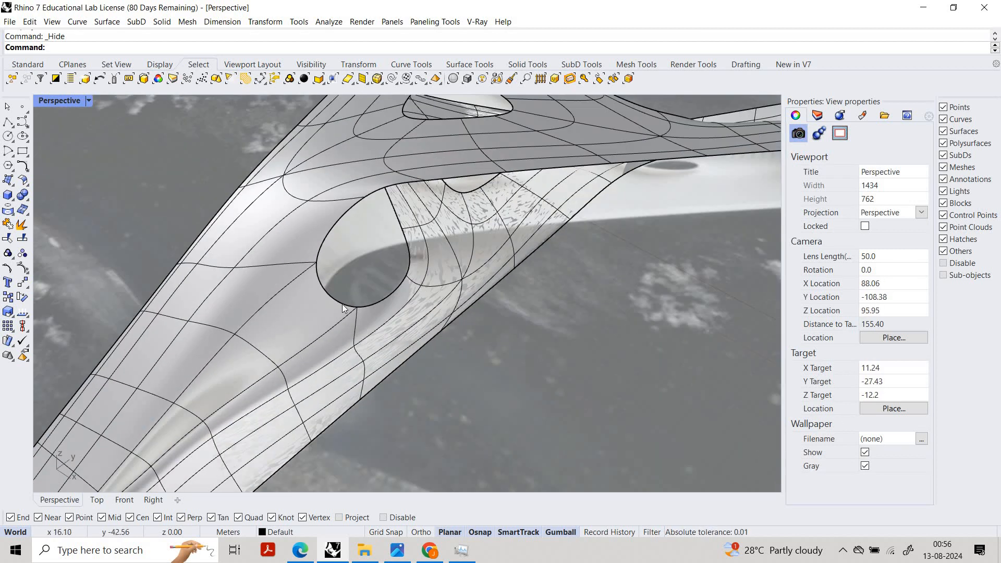
pyautogui.keyDown('ctrl'); pyautogui.keyDown('shift'); pyautogui.click(383, 304); pyautogui.keyUp('shift'); pyautogui.keyUp('ctrl')
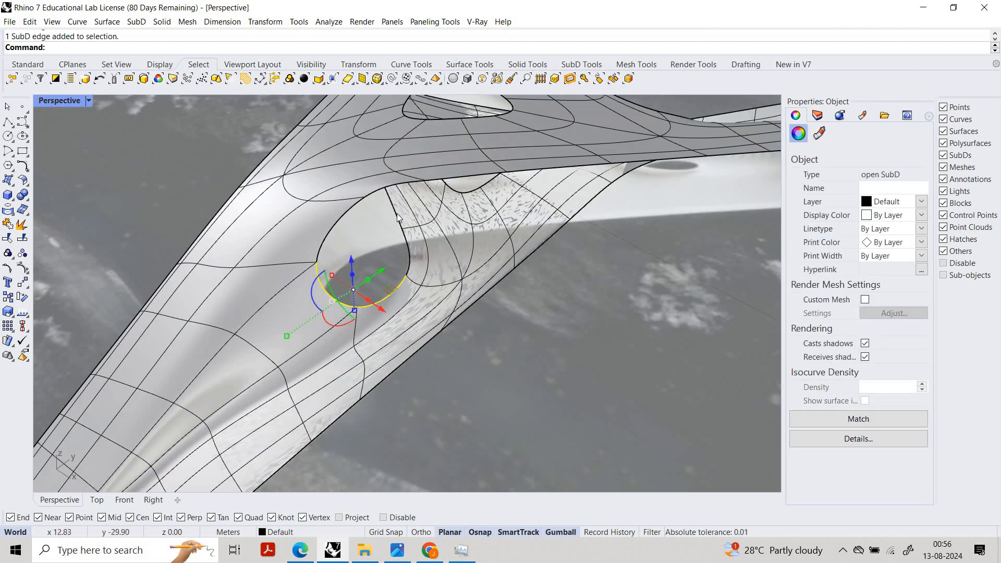
pyautogui.keyDown('ctrl'); pyautogui.keyDown('shift'); pyautogui.click(423, 268); pyautogui.keyUp('shift'); pyautogui.keyUp('ctrl')
pyautogui.click(437, 298)
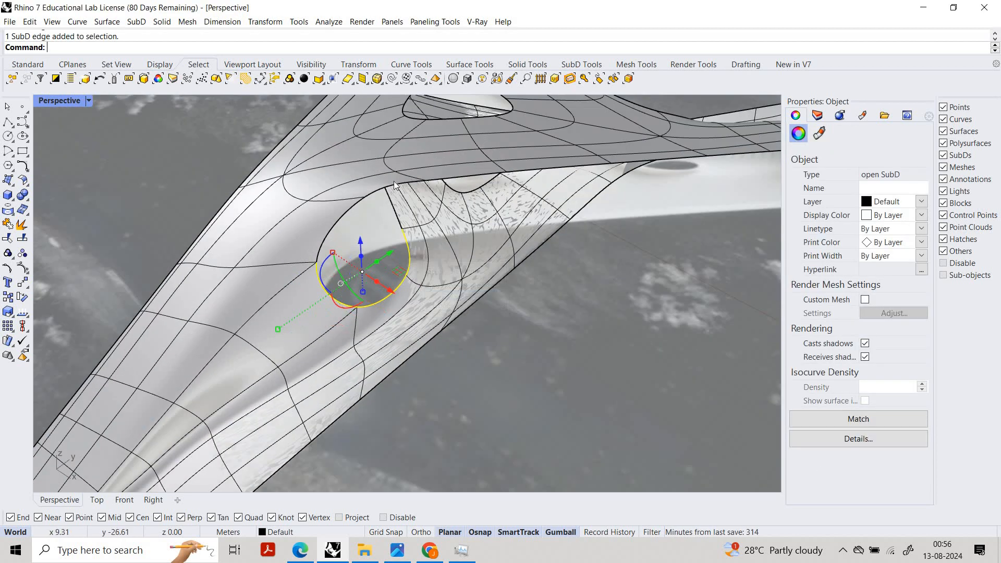
pyautogui.scroll(5, 411, 291)
pyautogui.keyDown('ctrl'); pyautogui.keyDown('shift'); pyautogui.click(404, 198); pyautogui.keyUp('shift'); pyautogui.keyUp('ctrl')
pyautogui.click(437, 225)
pyautogui.scroll(-8, 439, 235)
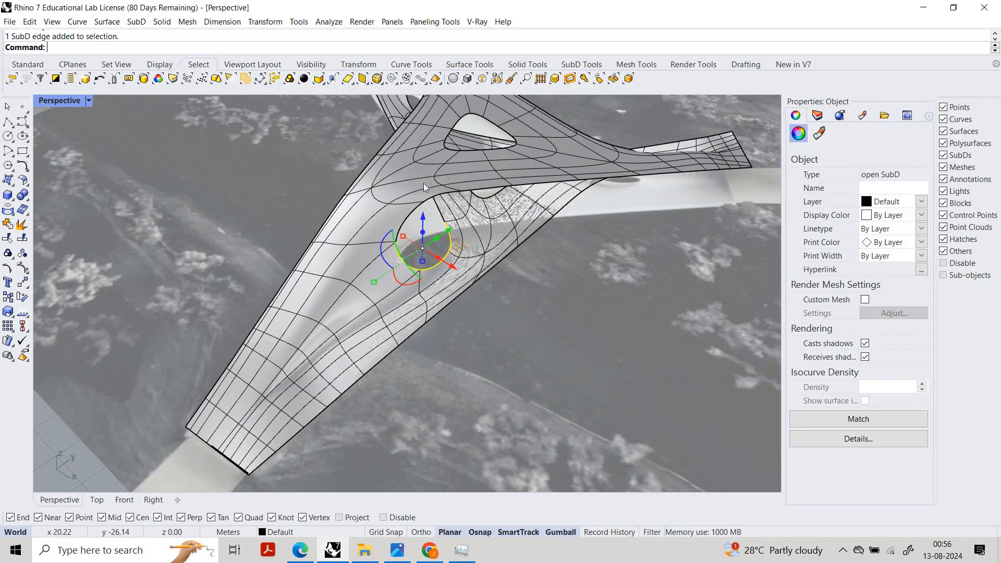
pyautogui.moveTo(430, 251); pyautogui.dragTo(455, 246, button='right')
pyautogui.scroll(8, 427, 221)
pyautogui.keyDown('ctrl'); pyautogui.keyDown('shift'); pyautogui.click(389, 261); pyautogui.keyUp('shift'); pyautogui.keyUp('ctrl')
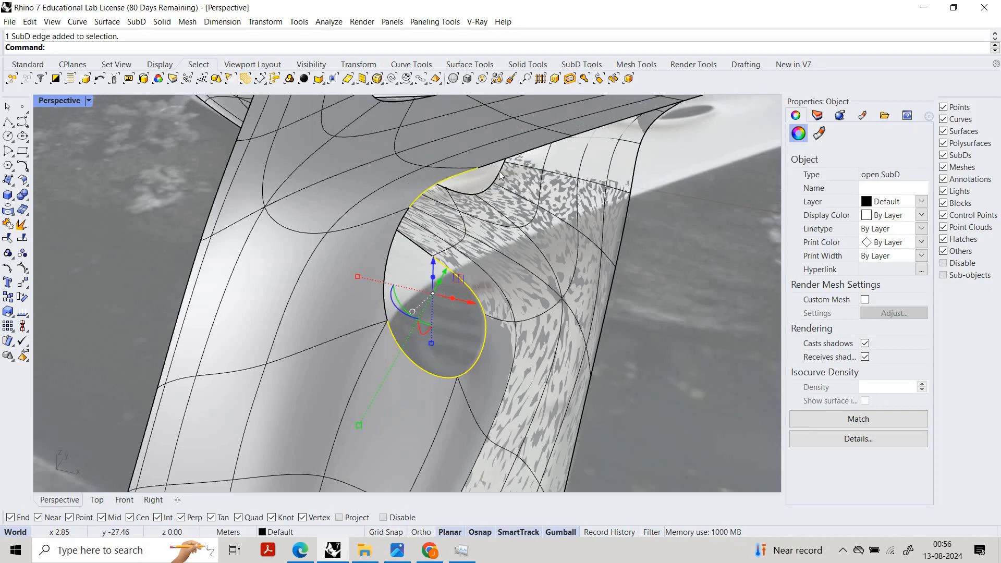
# Step: Extend the edge selection along the long straight boundary from the oval opening to the end of the adjoining arm
pyautogui.keyDown('ctrl'); pyautogui.keyDown('shift'); pyautogui.click(545, 148); pyautogui.keyUp('shift'); pyautogui.keyUp('ctrl')
pyautogui.scroll(-8, 330, 178)
pyautogui.scroll(8, 396, 158)
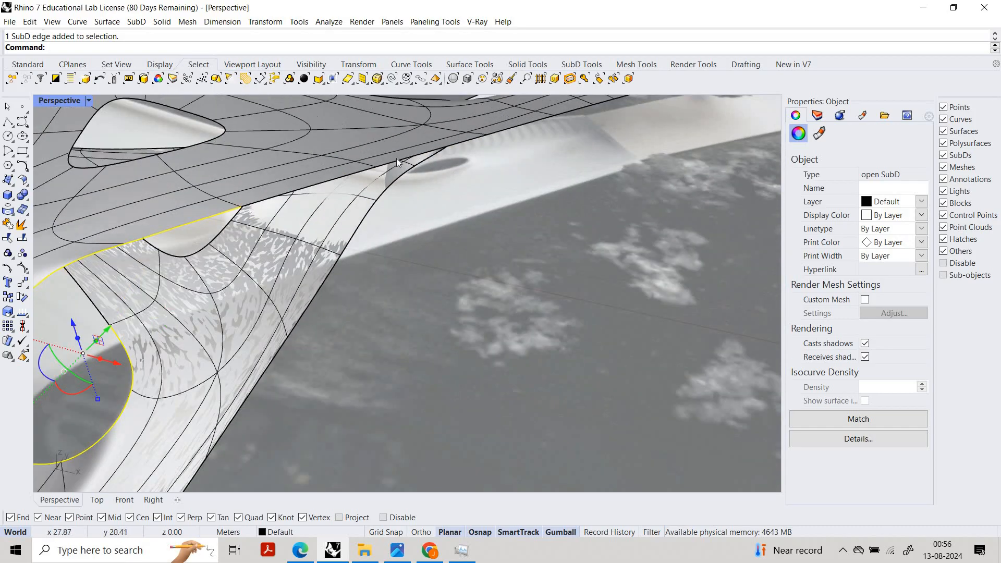
pyautogui.keyDown('ctrl'); pyautogui.keyDown('shift'); pyautogui.click(405, 156); pyautogui.keyUp('shift'); pyautogui.keyUp('ctrl')
pyautogui.scroll(-5, 500, 156)
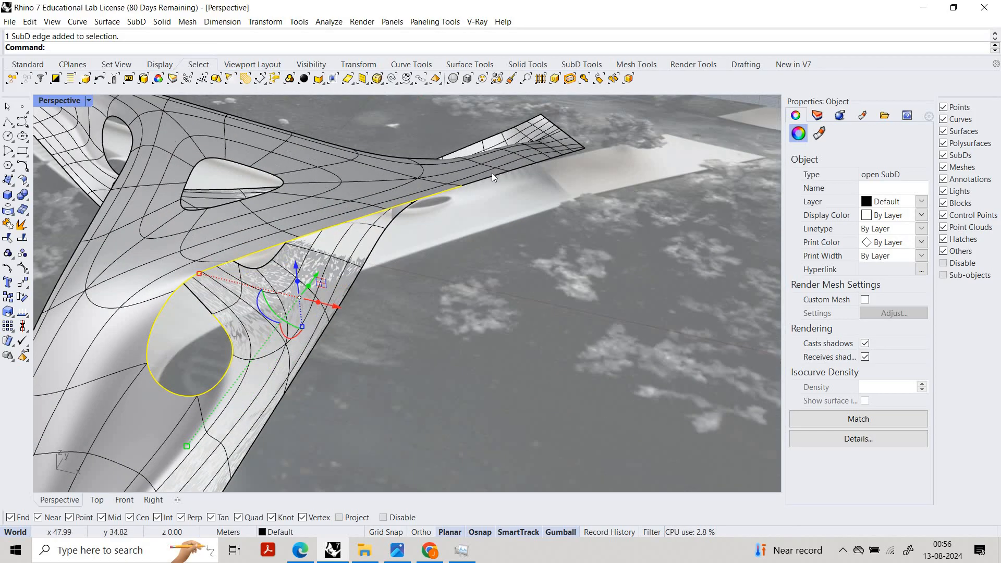
pyautogui.keyDown('ctrl'); pyautogui.keyDown('shift'); pyautogui.click(479, 173); pyautogui.keyUp('shift'); pyautogui.keyUp('ctrl')
pyautogui.keyDown('ctrl'); pyautogui.keyDown('shift'); pyautogui.click(541, 162); pyautogui.keyUp('shift'); pyautogui.keyUp('ctrl')
pyautogui.keyDown('ctrl'); pyautogui.keyDown('shift'); pyautogui.click(558, 157); pyautogui.keyUp('shift'); pyautogui.keyUp('ctrl')
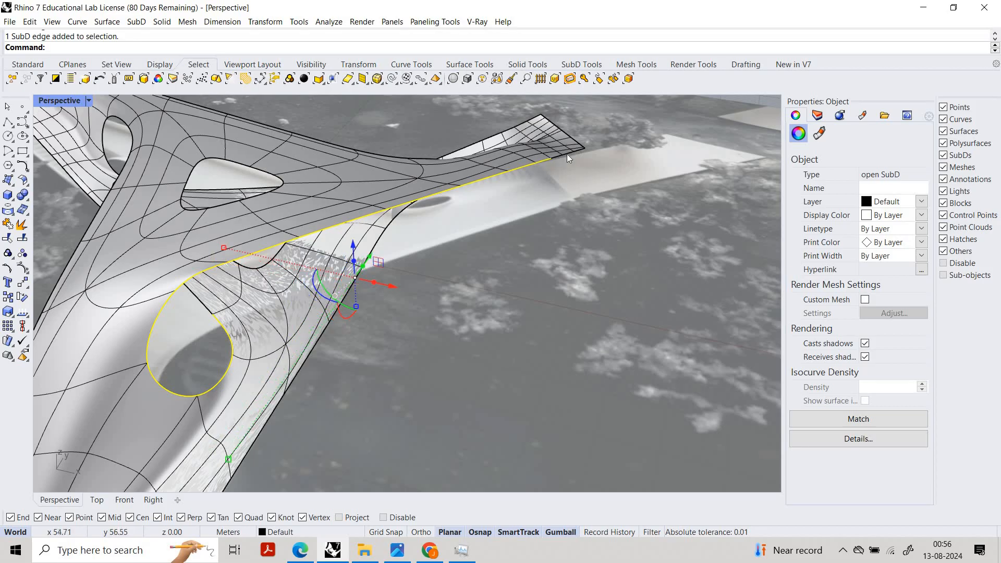
pyautogui.keyDown('ctrl'); pyautogui.keyDown('shift'); pyautogui.click(568, 155); pyautogui.keyUp('shift'); pyautogui.keyUp('ctrl')
pyautogui.keyDown('ctrl'); pyautogui.keyDown('shift'); pyautogui.click(569, 150); pyautogui.keyUp('shift'); pyautogui.keyUp('ctrl')
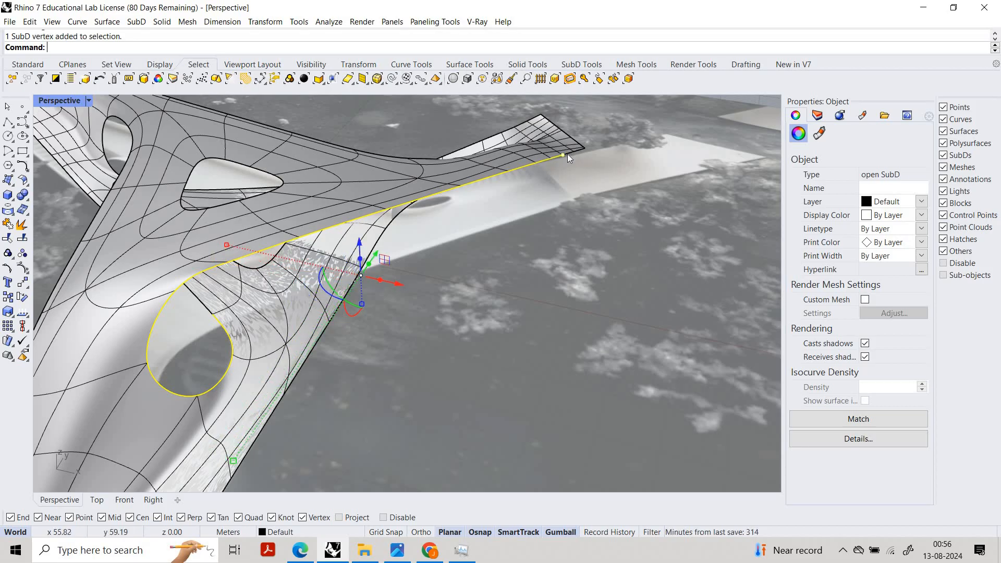
pyautogui.keyDown('ctrl'); pyautogui.keyDown('shift'); pyautogui.click(578, 151); pyautogui.keyUp('shift'); pyautogui.keyUp('ctrl')
pyautogui.keyDown('ctrl'); pyautogui.keyDown('shift'); pyautogui.click(578, 151); pyautogui.keyUp('shift'); pyautogui.keyUp('ctrl')
pyautogui.scroll(-5, 593, 168)
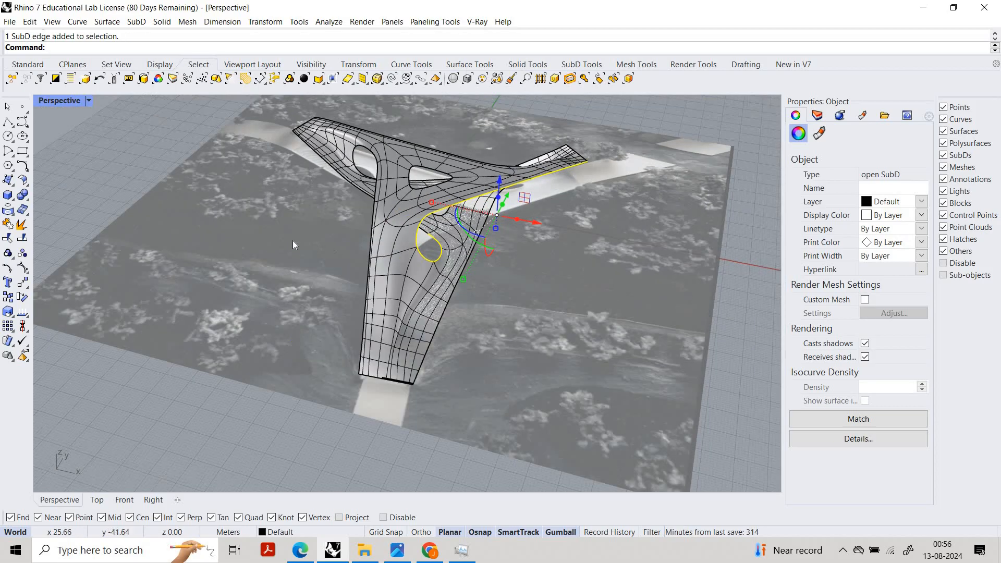
# Step: Add the lower boundary edges on the other side of the oval opening to the selection
pyautogui.moveTo(292, 240); pyautogui.dragTo(527, 209, button='right')
pyautogui.scroll(2, 387, 248)
pyautogui.scroll(6, 539, 183)
pyautogui.keyDown('ctrl'); pyautogui.keyDown('shift'); pyautogui.click(419, 250); pyautogui.keyUp('shift'); pyautogui.keyUp('ctrl')
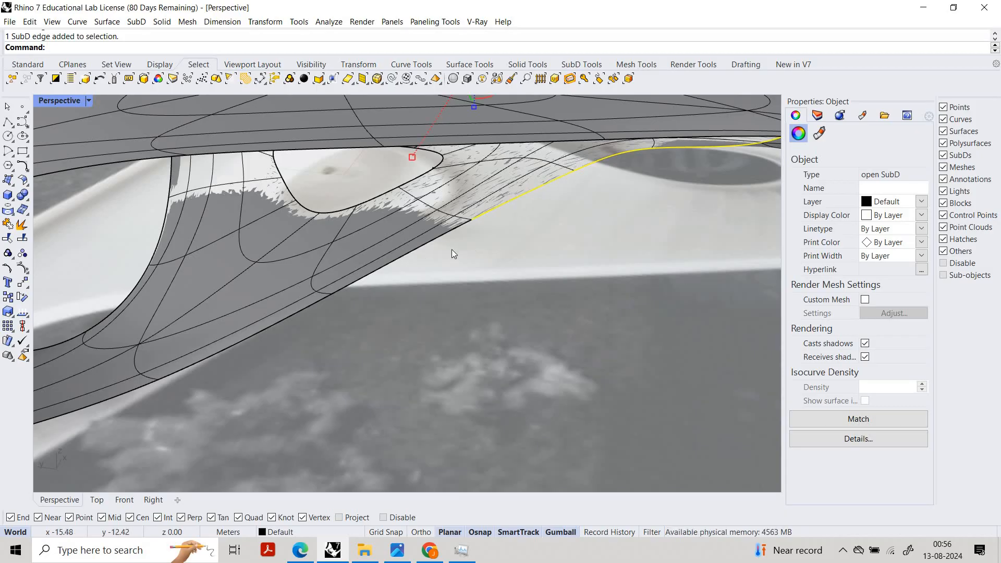
pyautogui.click(473, 292)
pyautogui.scroll(-5, 358, 310)
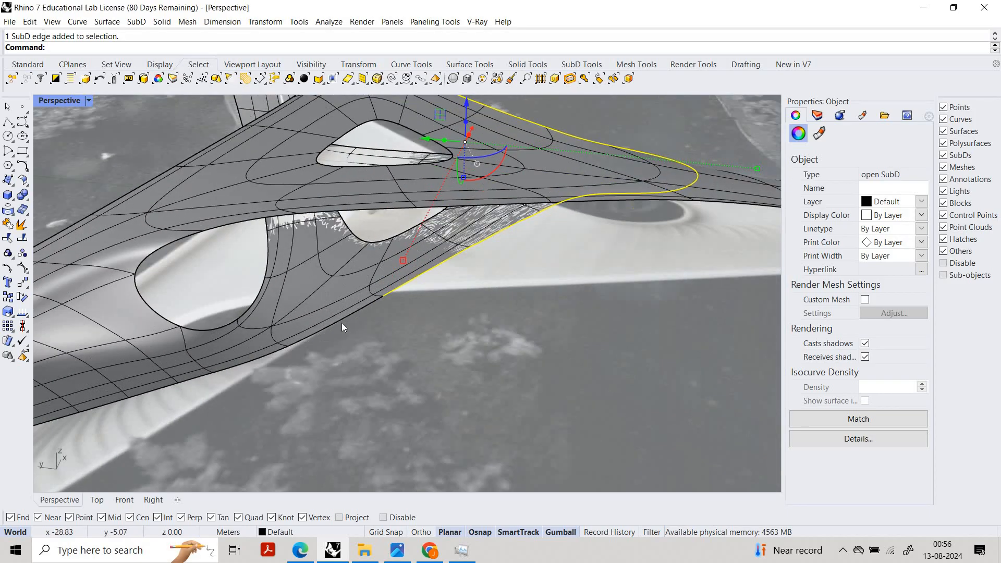
pyautogui.keyDown('ctrl'); pyautogui.keyDown('shift'); pyautogui.click(342, 323); pyautogui.keyUp('shift'); pyautogui.keyUp('ctrl')
pyautogui.scroll(-5, 380, 368)
pyautogui.scroll(5, 379, 345)
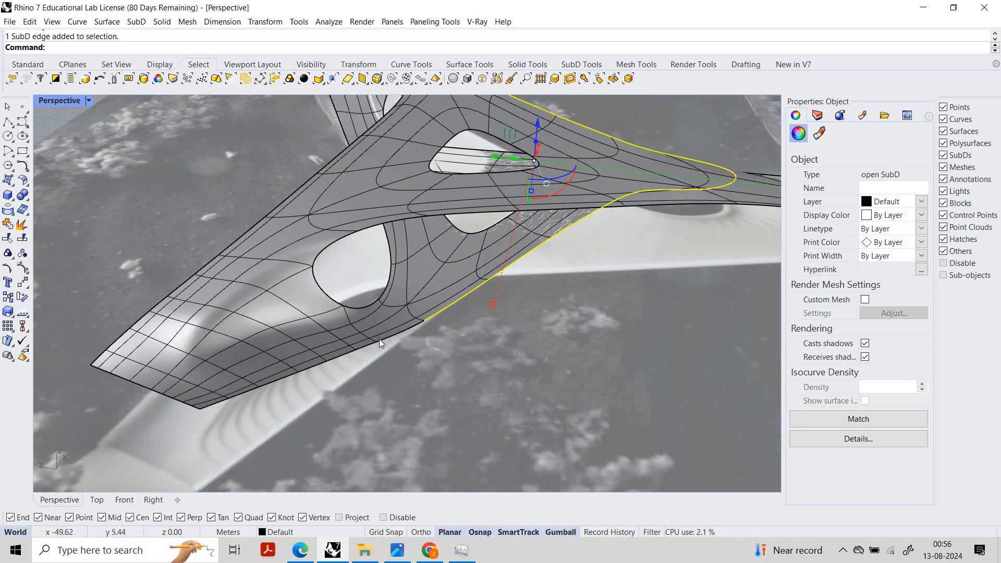
# Step: Continue the edge selection along the outer side of the arm with the smaller oval opening, up to its end
pyautogui.keyDown('ctrl'); pyautogui.keyDown('shift'); pyautogui.click(378, 343); pyautogui.keyUp('shift'); pyautogui.keyUp('ctrl')
pyautogui.keyDown('ctrl'); pyautogui.keyDown('shift'); pyautogui.click(376, 343); pyautogui.keyUp('shift'); pyautogui.keyUp('ctrl')
pyautogui.keyDown('ctrl'); pyautogui.keyDown('shift'); pyautogui.click(390, 338); pyautogui.keyUp('shift'); pyautogui.keyUp('ctrl')
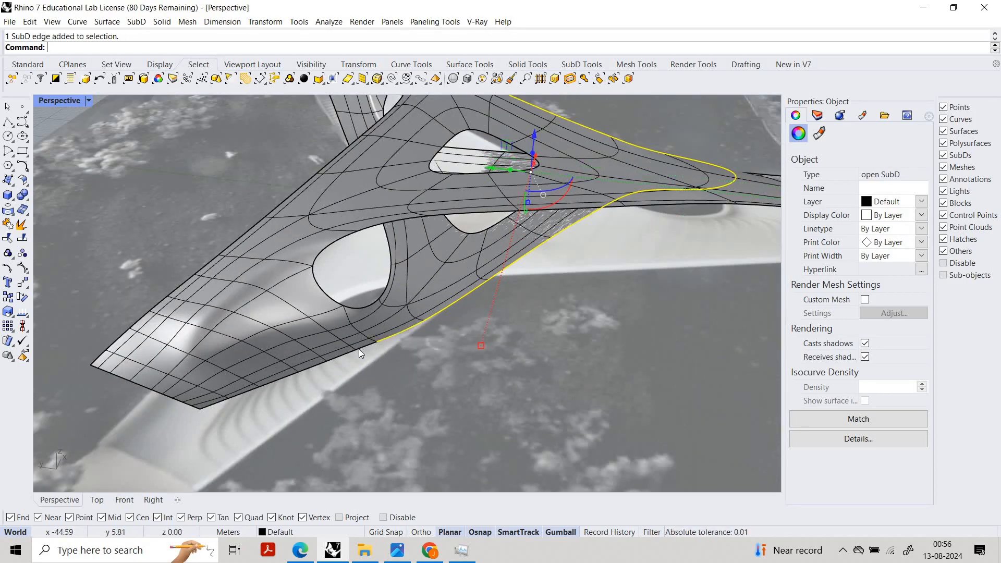
pyautogui.keyDown('ctrl'); pyautogui.keyDown('shift'); pyautogui.click(359, 349); pyautogui.keyUp('shift'); pyautogui.keyUp('ctrl')
pyautogui.keyDown('ctrl'); pyautogui.keyDown('shift'); pyautogui.click(337, 358); pyautogui.keyUp('shift'); pyautogui.keyUp('ctrl')
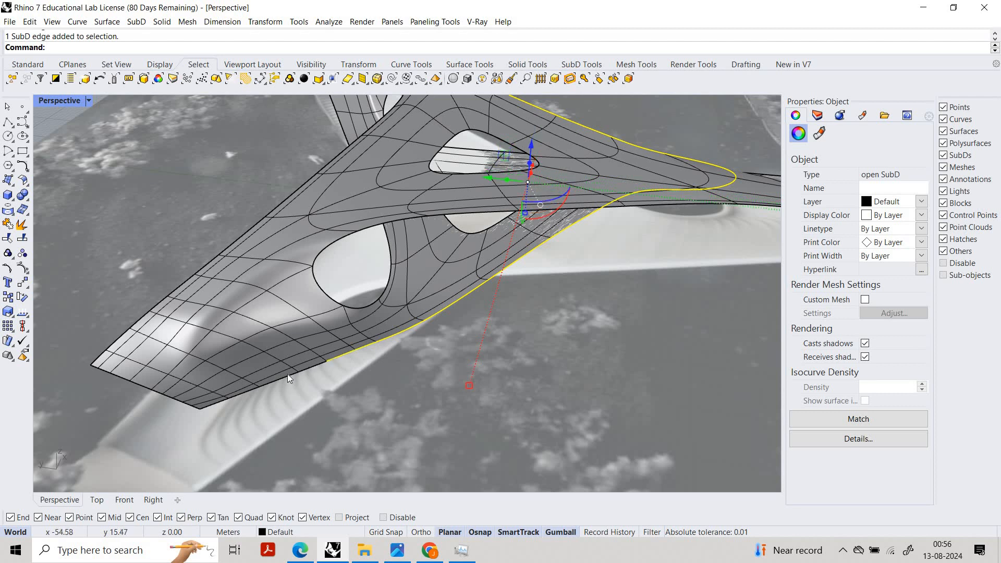
pyautogui.keyDown('ctrl'); pyautogui.keyDown('shift'); pyautogui.click(287, 374); pyautogui.keyUp('shift'); pyautogui.keyUp('ctrl')
pyautogui.keyDown('ctrl'); pyautogui.keyDown('shift'); pyautogui.click(243, 393); pyautogui.keyUp('shift'); pyautogui.keyUp('ctrl')
pyautogui.keyDown('ctrl'); pyautogui.keyDown('shift'); pyautogui.click(214, 401); pyautogui.keyUp('shift'); pyautogui.keyUp('ctrl')
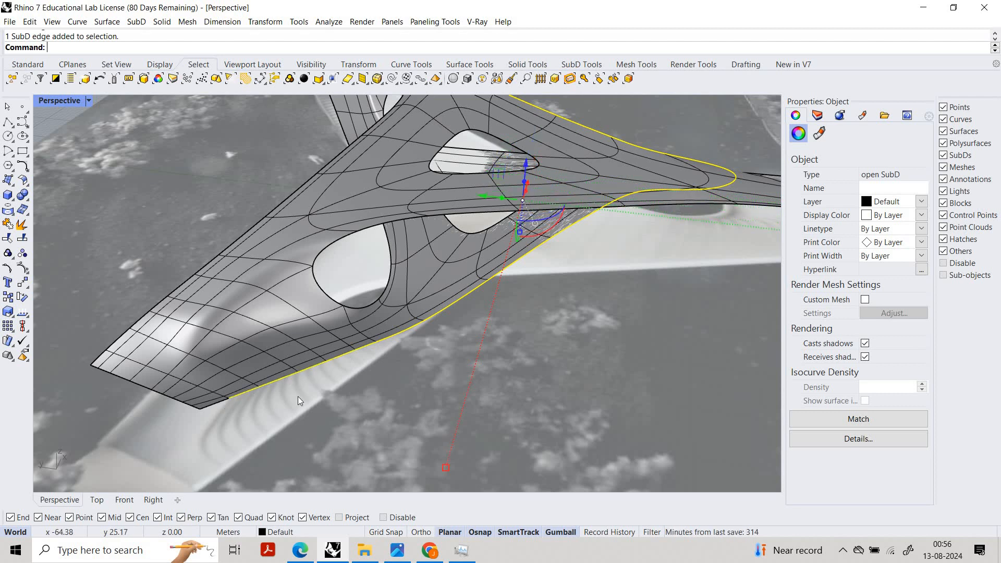
pyautogui.keyDown('ctrl'); pyautogui.keyDown('shift'); pyautogui.click(211, 402); pyautogui.keyUp('shift'); pyautogui.keyUp('ctrl')
pyautogui.keyDown('ctrl'); pyautogui.keyDown('shift'); pyautogui.click(215, 404); pyautogui.keyUp('shift'); pyautogui.keyUp('ctrl')
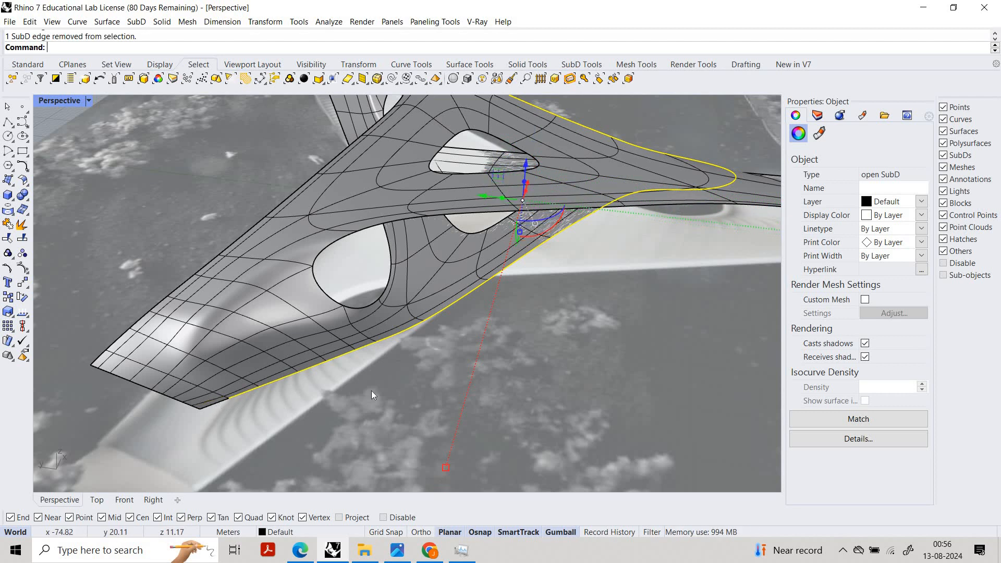
# Step: Add the boundary edges along the straight outer side of the front arm to the selection, from its end to the neighbouring arm
pyautogui.scroll(-8, 439, 360)
pyautogui.moveTo(440, 360); pyautogui.dragTo(448, 356, button='right')
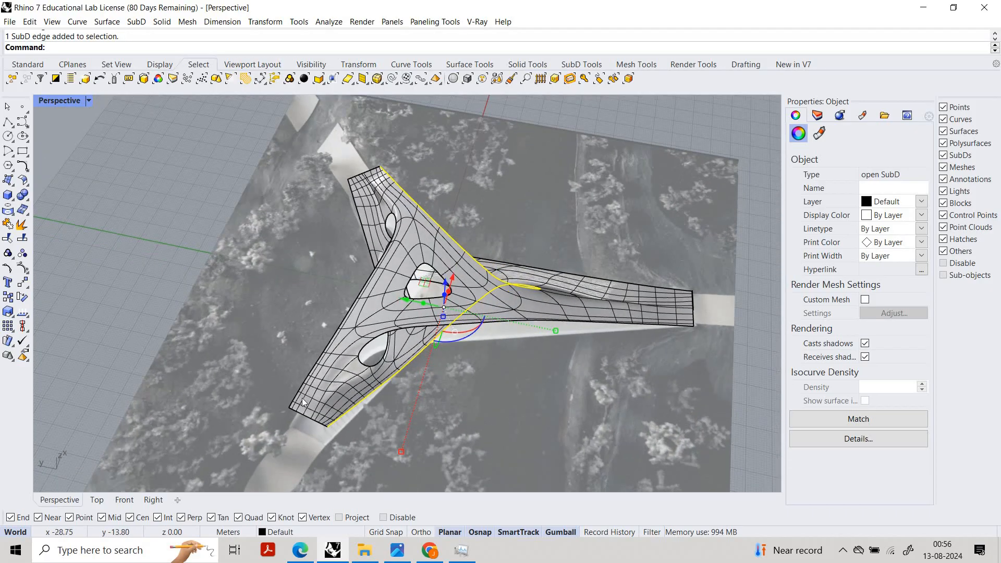
pyautogui.scroll(6, 279, 418)
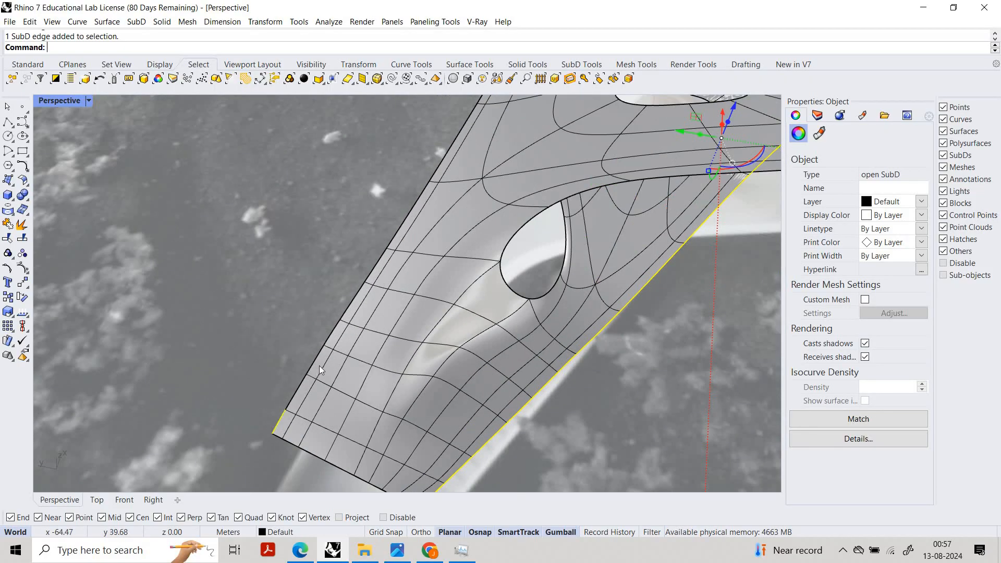
pyautogui.keyDown('ctrl'); pyautogui.keyDown('shift'); pyautogui.click(322, 354); pyautogui.keyUp('shift'); pyautogui.keyUp('ctrl')
pyautogui.keyDown('ctrl'); pyautogui.keyDown('shift'); pyautogui.click(331, 330); pyautogui.keyUp('shift'); pyautogui.keyUp('ctrl')
pyautogui.keyDown('ctrl'); pyautogui.keyDown('shift'); pyautogui.click(350, 302); pyautogui.keyUp('shift'); pyautogui.keyUp('ctrl')
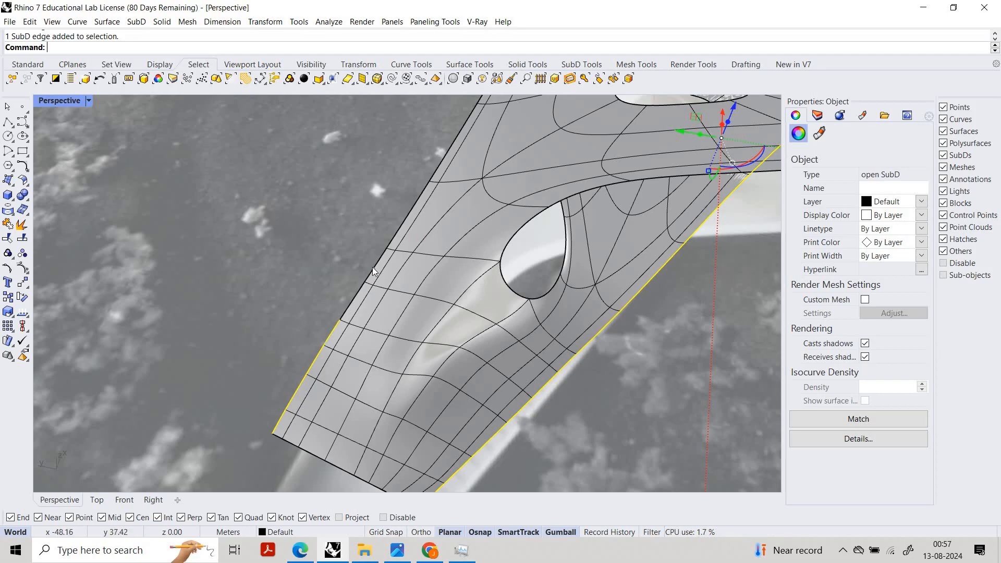
pyautogui.scroll(-6, 308, 349)
pyautogui.scroll(6, 345, 287)
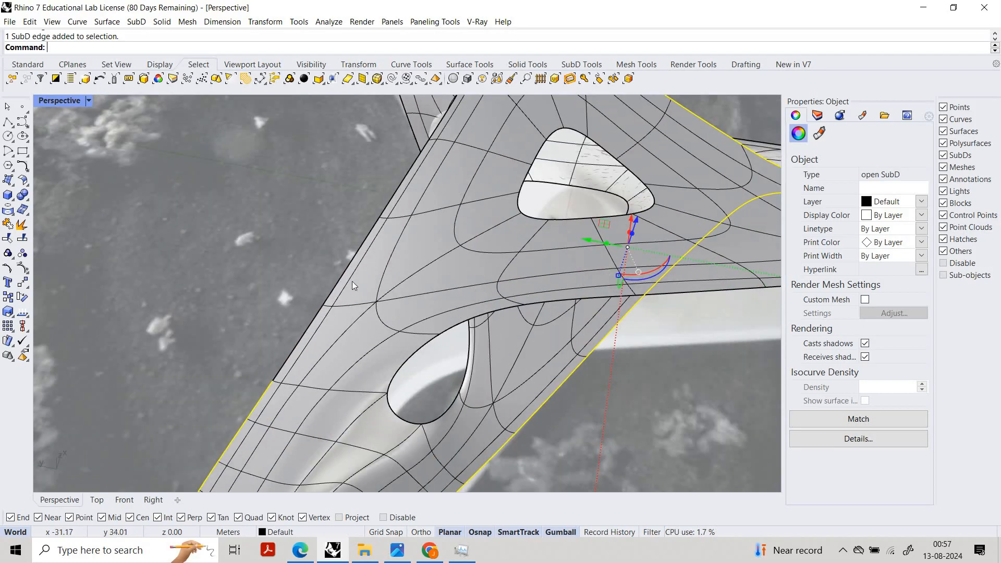
pyautogui.scroll(-6, 347, 347)
pyautogui.scroll(6, 347, 346)
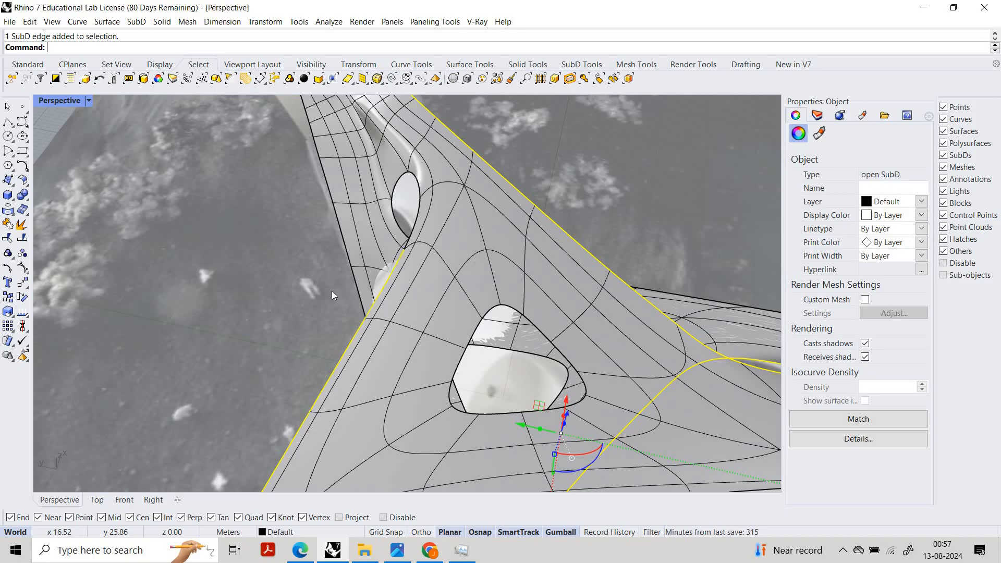
# Step: Add the boundary edges around the oval opening of the neighbouring arm to the selection, closing the loop around it
pyautogui.moveTo(332, 291); pyautogui.dragTo(289, 309, button='right')
pyautogui.scroll(2, 289, 306)
pyautogui.keyDown('ctrl'); pyautogui.keyDown('shift'); pyautogui.click(288, 306); pyautogui.keyUp('shift'); pyautogui.keyUp('ctrl')
pyautogui.keyDown('ctrl'); pyautogui.keyDown('shift'); pyautogui.click(224, 299); pyautogui.keyUp('shift'); pyautogui.keyUp('ctrl')
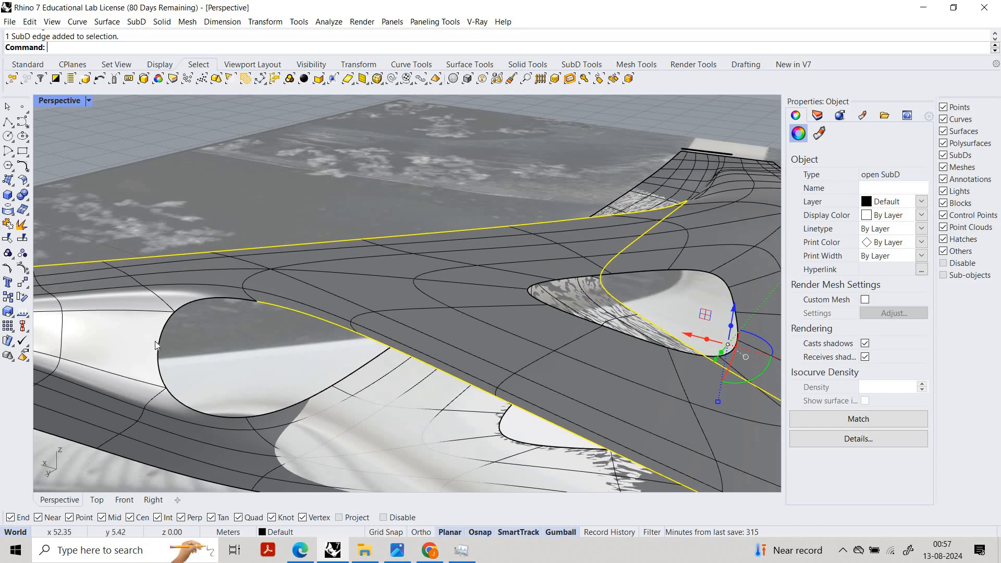
pyautogui.keyDown('ctrl'); pyautogui.keyDown('shift'); pyautogui.click(178, 399); pyautogui.keyUp('shift'); pyautogui.keyUp('ctrl')
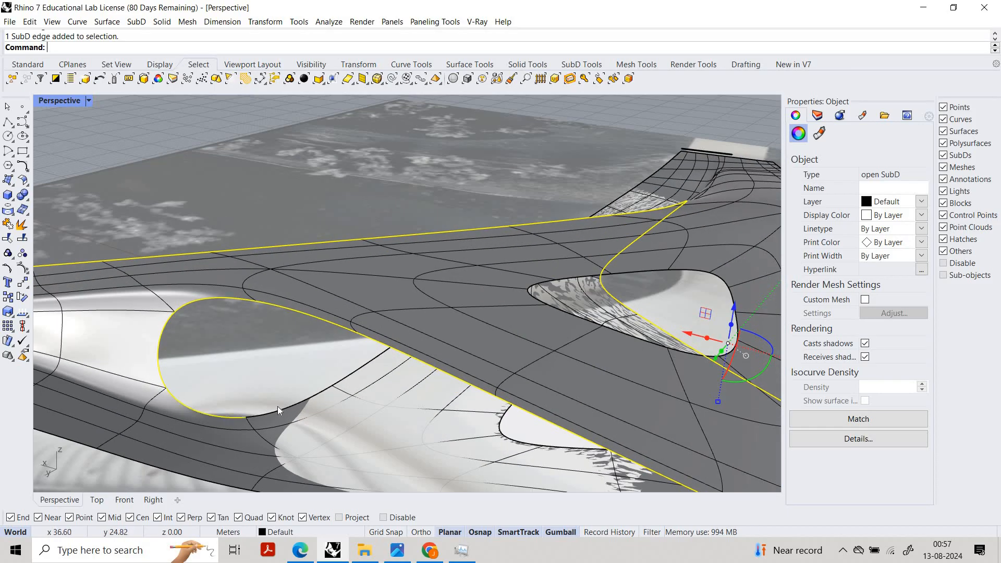
pyautogui.keyDown('ctrl'); pyautogui.keyDown('shift'); pyautogui.click(279, 408); pyautogui.keyUp('shift'); pyautogui.keyUp('ctrl')
pyautogui.scroll(-4, 268, 421)
pyautogui.moveTo(268, 421); pyautogui.dragTo(292, 414, button='right')
pyautogui.scroll(5, 292, 413)
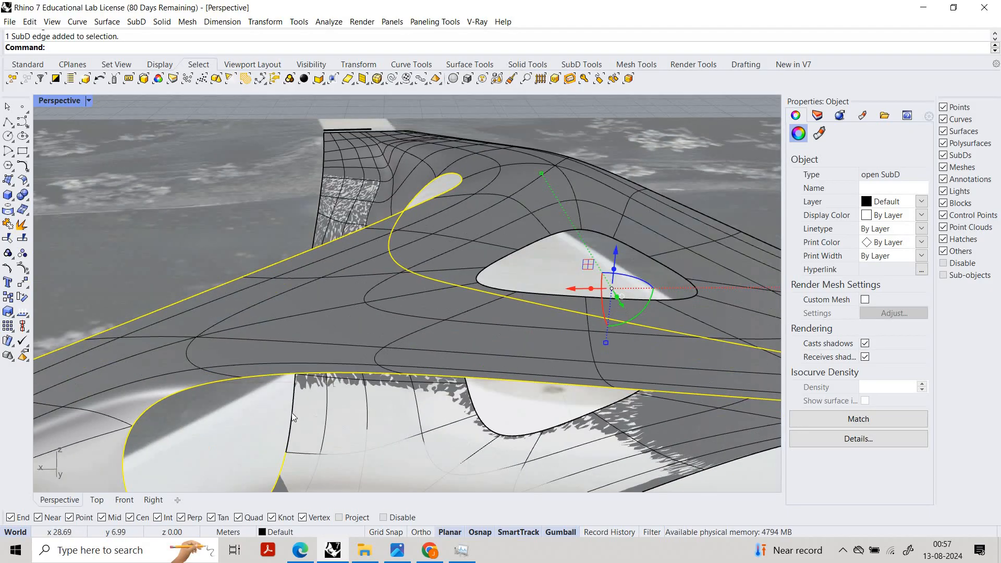
pyautogui.moveTo(300, 378); pyautogui.dragTo(494, 455, button='right')
pyautogui.moveTo(367, 424); pyautogui.dragTo(428, 429, button='right')
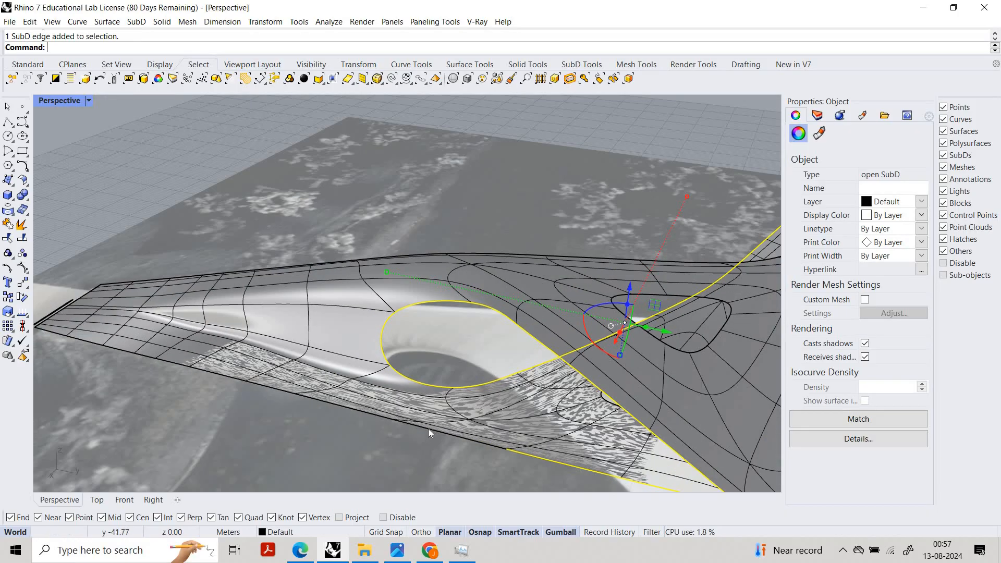
# Step: Add the lower outer boundary SubD edges of that arm to the selection, continuing past the oval opening to its end
pyautogui.click(367, 424)
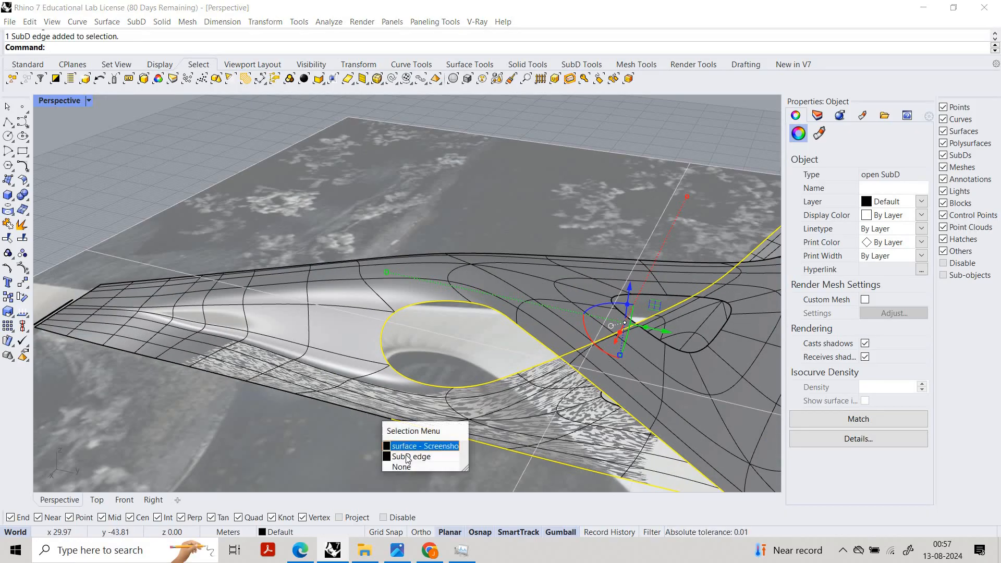
pyautogui.click(412, 455)
pyautogui.click(266, 389)
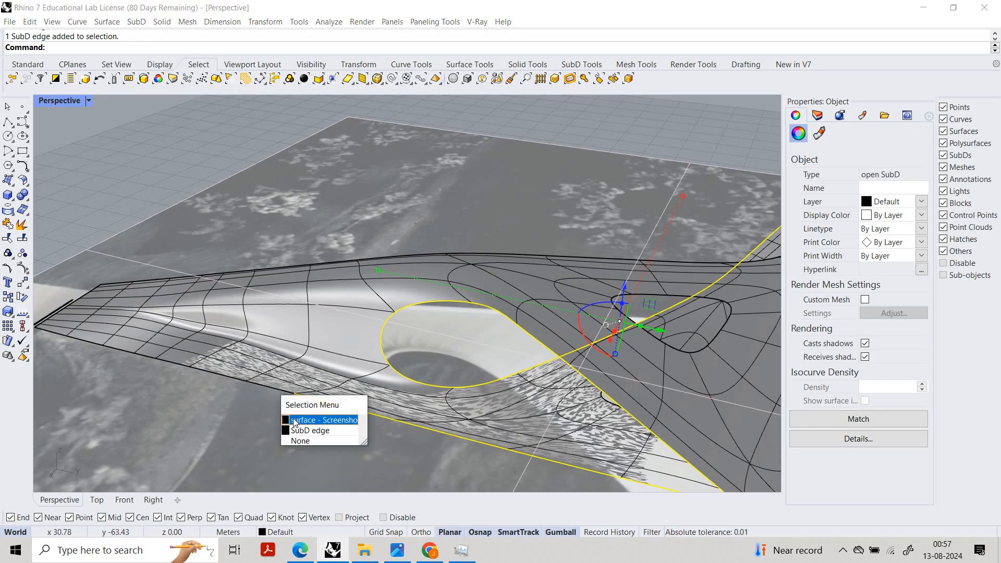
pyautogui.click(299, 428)
pyautogui.click(212, 371)
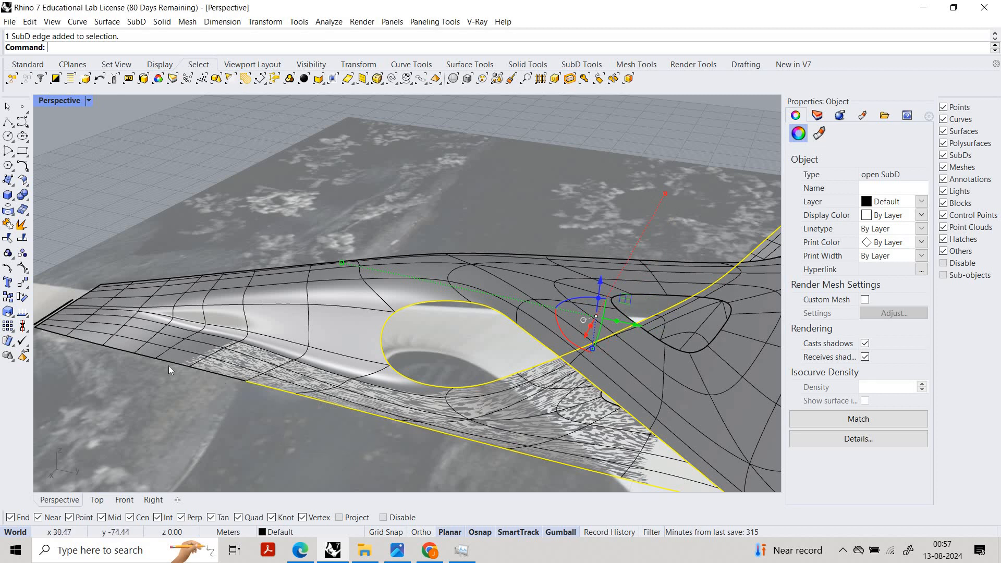
pyautogui.keyDown('ctrl'); pyautogui.keyDown('shift'); pyautogui.click(148, 355); pyautogui.keyUp('shift'); pyautogui.keyUp('ctrl')
pyautogui.keyDown('ctrl'); pyautogui.keyDown('shift'); pyautogui.click(120, 351); pyautogui.keyUp('shift'); pyautogui.keyUp('ctrl')
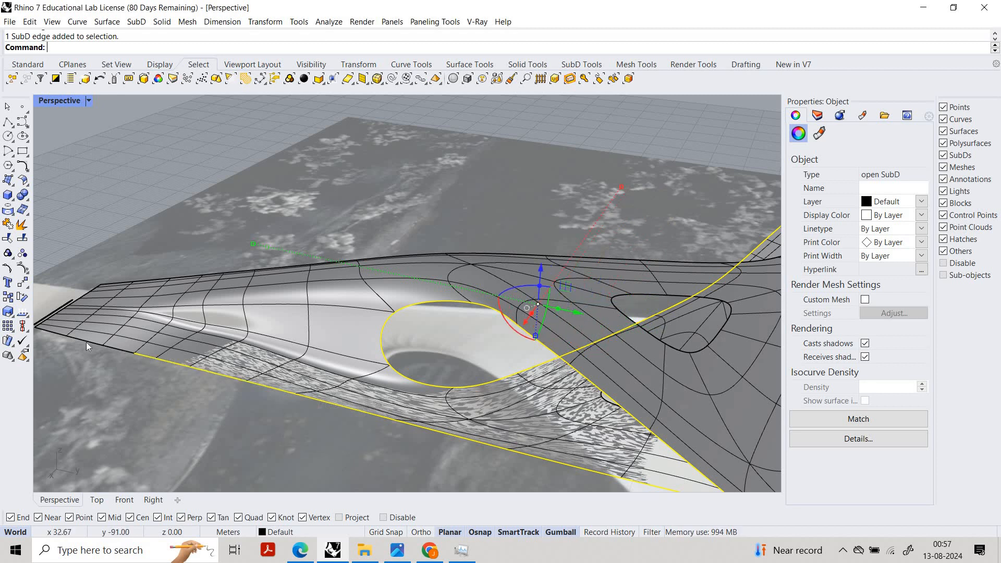
pyautogui.keyDown('ctrl'); pyautogui.keyDown('shift'); pyautogui.click(77, 340); pyautogui.keyUp('shift'); pyautogui.keyUp('ctrl')
pyautogui.keyDown('ctrl'); pyautogui.keyDown('shift'); pyautogui.click(50, 332); pyautogui.keyUp('shift'); pyautogui.keyUp('ctrl')
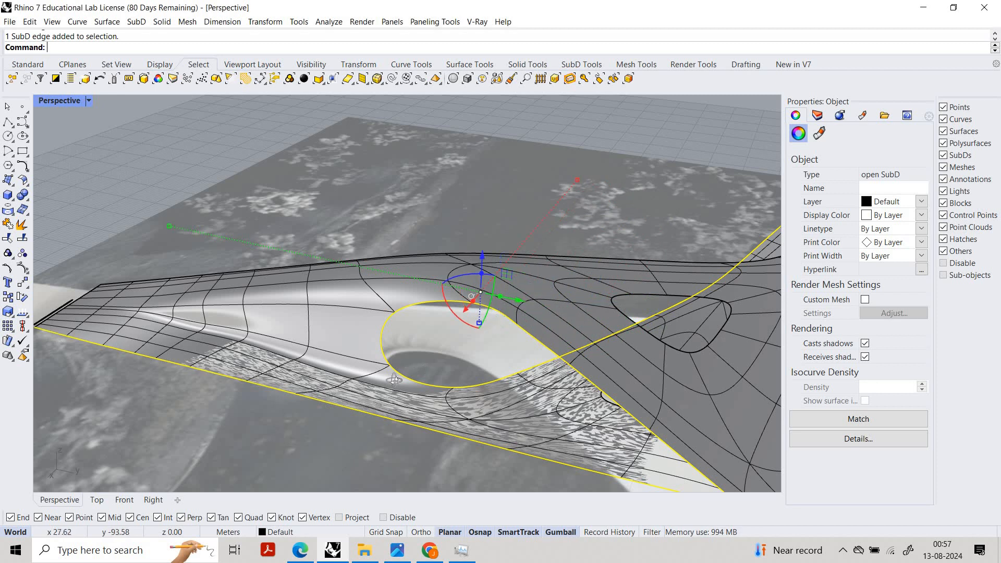
# Step: Add the unselected side boundary edges of the arm with the narrow opening to the selection, from its end towards the centre
pyautogui.scroll(-7, 386, 373)
pyautogui.moveTo(397, 334); pyautogui.dragTo(379, 373, button='right')
pyautogui.scroll(6, 339, 412)
pyautogui.scroll(-6, 350, 284)
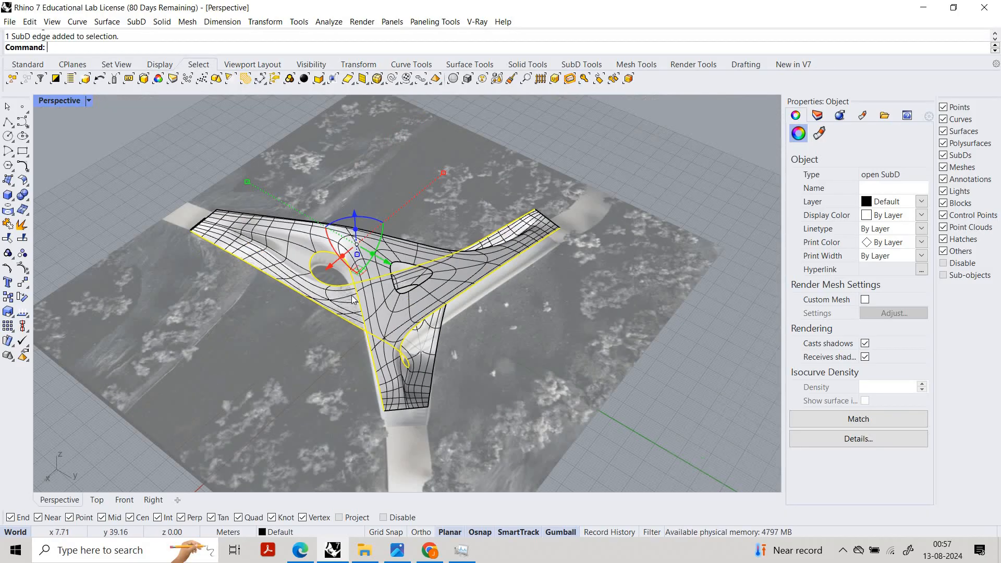
pyautogui.moveTo(290, 327); pyautogui.dragTo(476, 348, button='right')
pyautogui.scroll(-4, 492, 471)
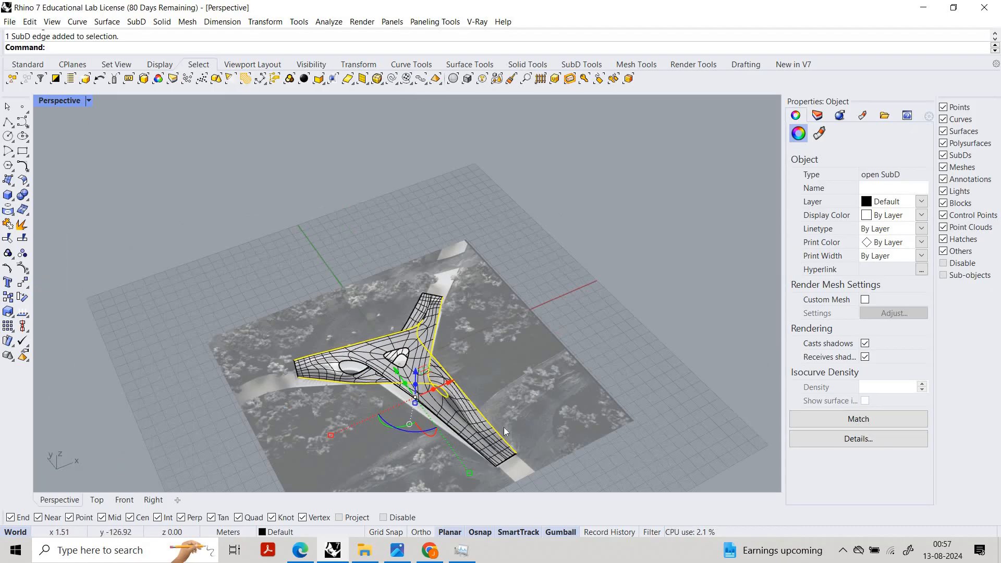
pyautogui.scroll(10, 511, 407)
pyautogui.keyDown('ctrl'); pyautogui.keyDown('shift'); pyautogui.click(510, 408); pyautogui.keyUp('shift'); pyautogui.keyUp('ctrl')
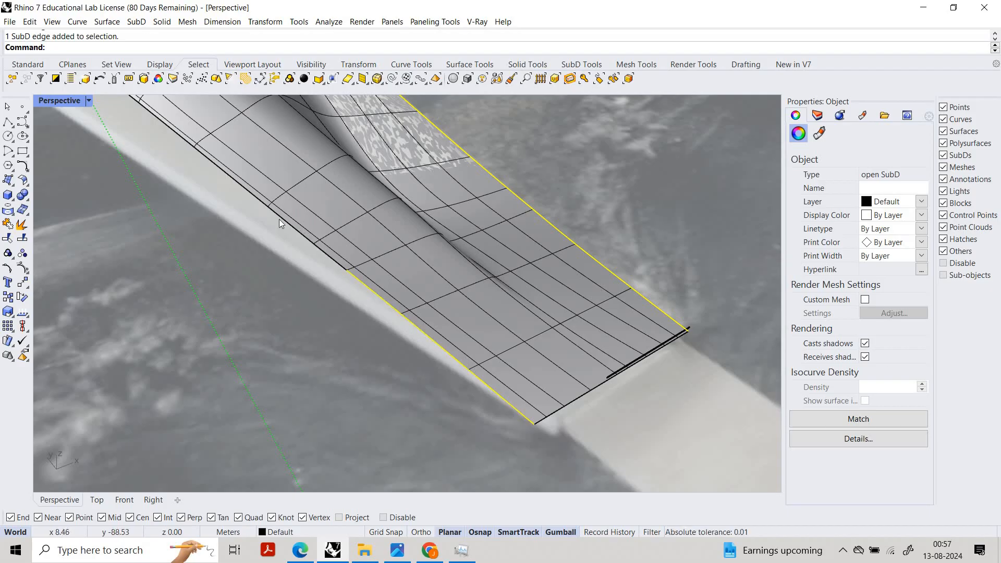
pyautogui.scroll(5, 515, 396)
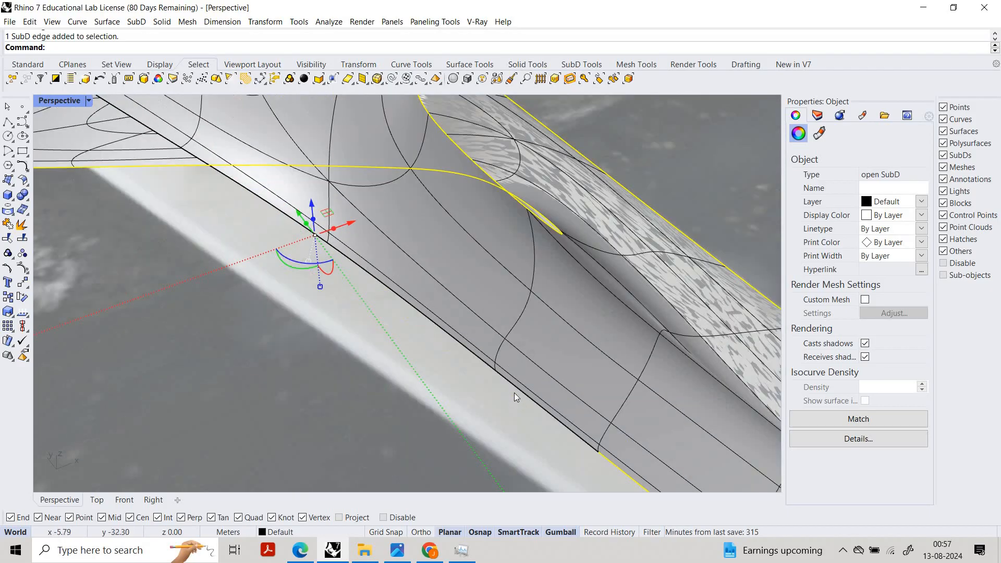
pyautogui.keyDown('ctrl'); pyautogui.keyDown('shift'); pyautogui.click(443, 327); pyautogui.keyUp('shift'); pyautogui.keyUp('ctrl')
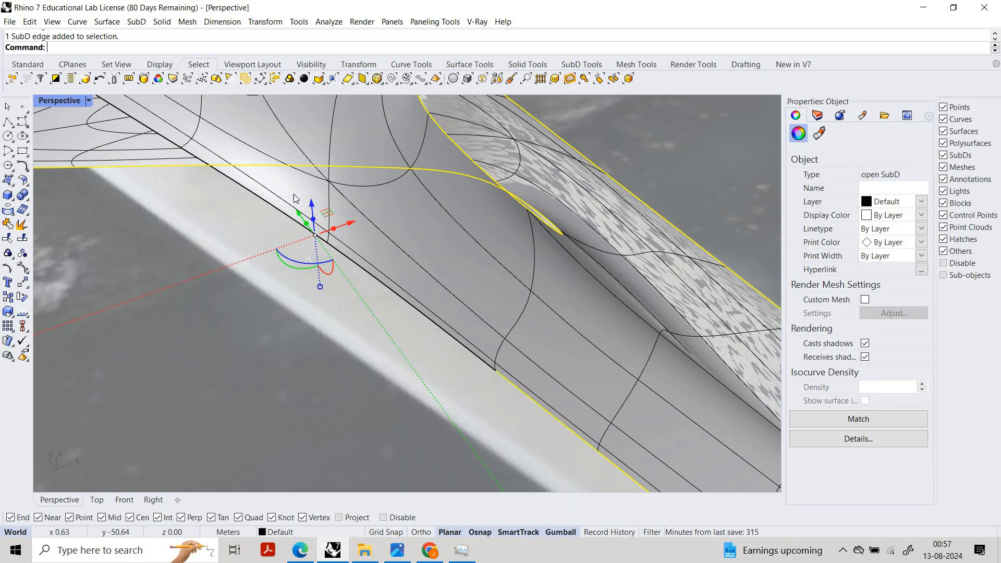
pyautogui.keyDown('ctrl'); pyautogui.keyDown('shift'); pyautogui.click(266, 202); pyautogui.keyUp('shift'); pyautogui.keyUp('ctrl')
# Step: Continue the edge selection along the central straight boundary and around the oval opening of the front arm
pyautogui.scroll(-5, 511, 328)
pyautogui.scroll(5, 514, 325)
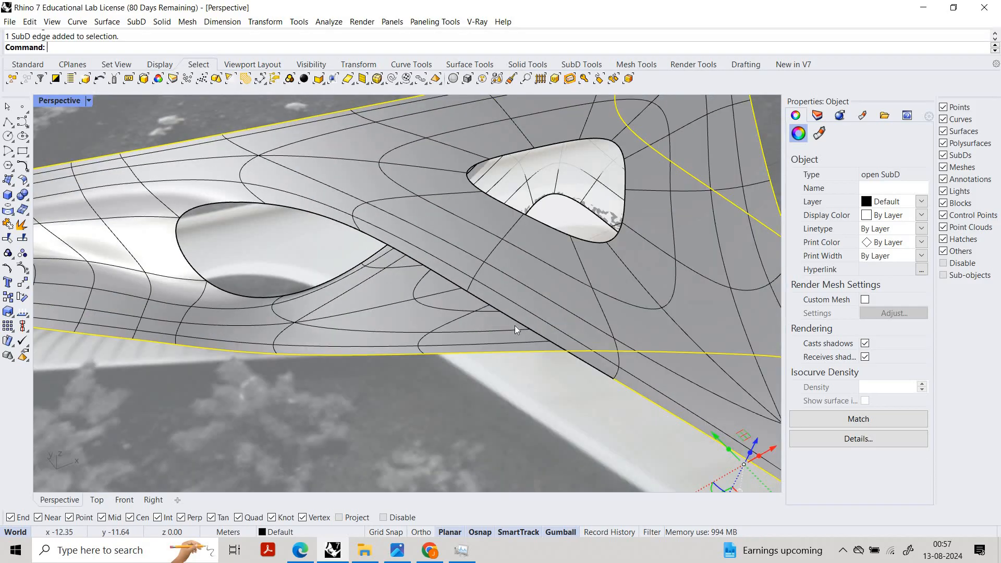
pyautogui.keyDown('ctrl'); pyautogui.keyDown('shift'); pyautogui.click(532, 338); pyautogui.keyUp('shift'); pyautogui.keyUp('ctrl')
pyautogui.click(558, 368)
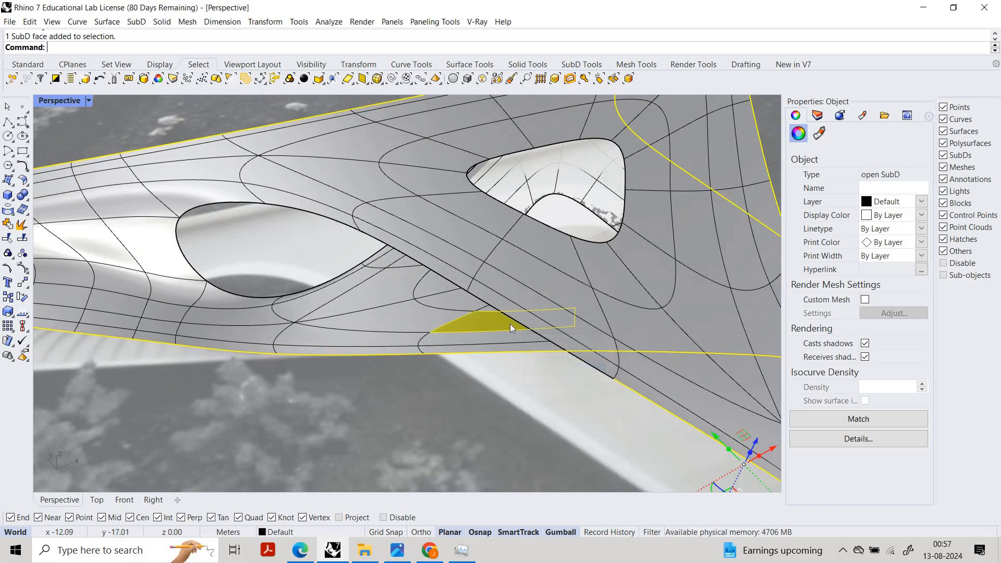
pyautogui.keyDown('ctrl'); pyautogui.keyDown('shift'); pyautogui.click(521, 323); pyautogui.keyUp('shift'); pyautogui.keyUp('ctrl')
pyautogui.keyDown('ctrl'); pyautogui.keyDown('shift'); pyautogui.click(440, 277); pyautogui.keyUp('shift'); pyautogui.keyUp('ctrl')
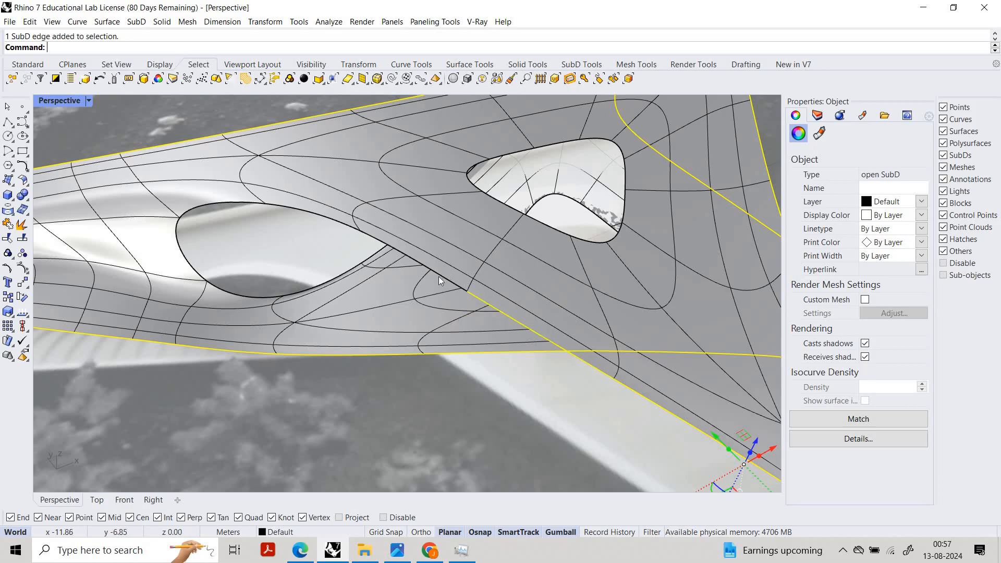
pyautogui.keyDown('ctrl'); pyautogui.keyDown('shift'); pyautogui.click(342, 224); pyautogui.keyUp('shift'); pyautogui.keyUp('ctrl')
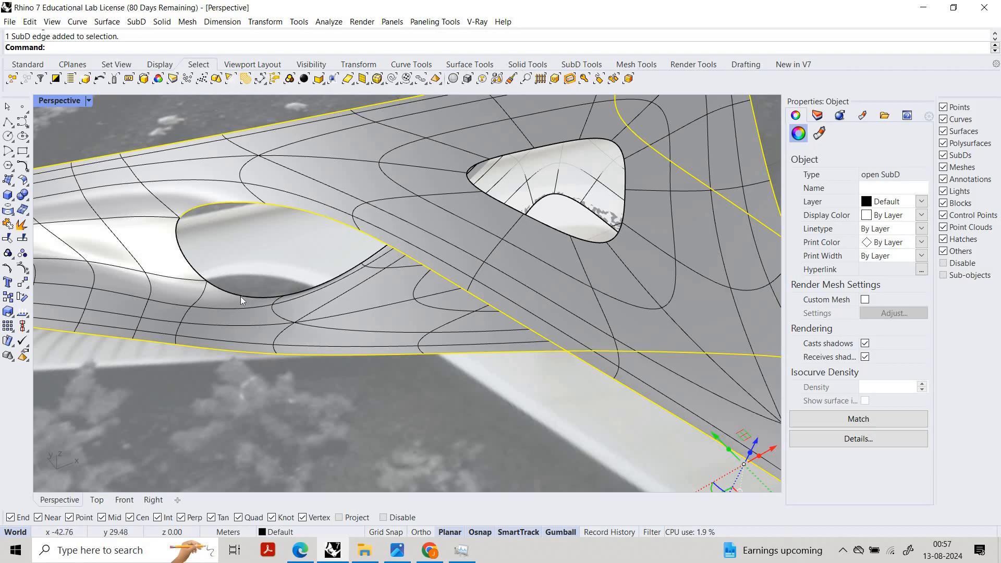
pyautogui.keyDown('ctrl'); pyautogui.keyDown('shift'); pyautogui.click(318, 283); pyautogui.keyUp('shift'); pyautogui.keyUp('ctrl')
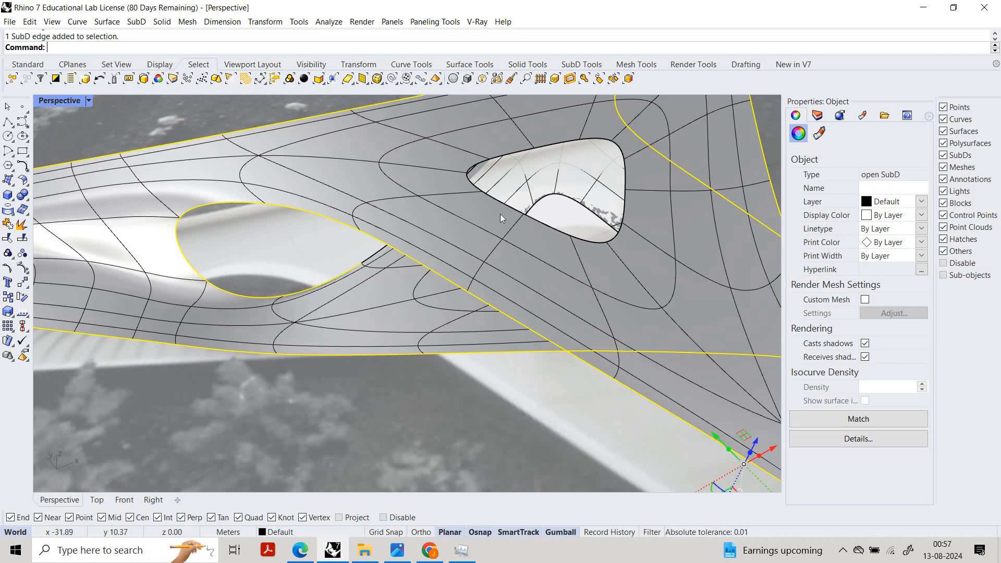
# Step: Add the lower outer boundary SubD edges of the front arm to the selection, from the centre to the arm's end
pyautogui.moveTo(500, 214); pyautogui.dragTo(439, 201, button='right')
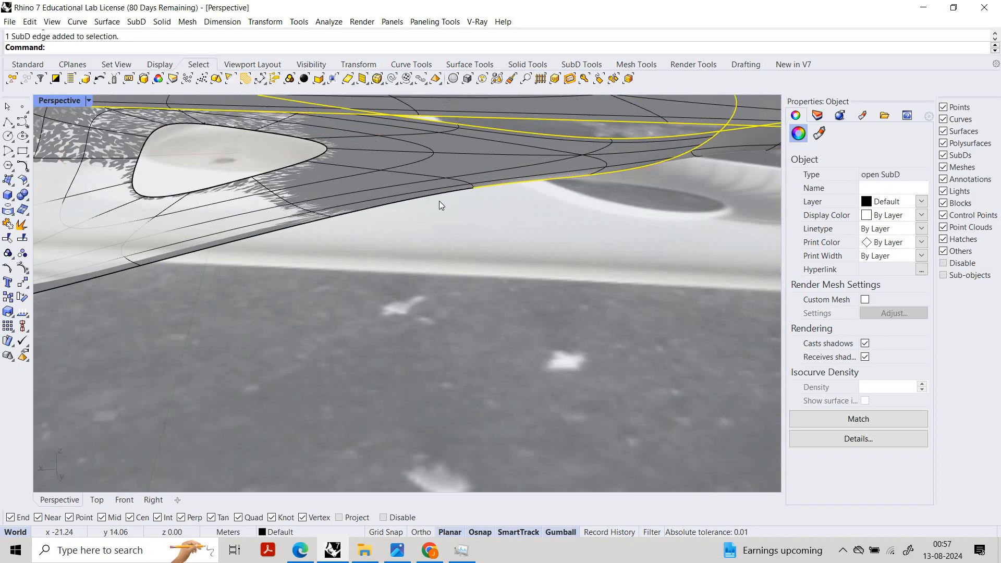
pyautogui.keyDown('ctrl'); pyautogui.click(409, 202); pyautogui.keyUp('ctrl')
pyautogui.keyDown('ctrl'); pyautogui.keyDown('shift'); pyautogui.click(417, 243); pyautogui.keyUp('shift'); pyautogui.keyUp('ctrl')
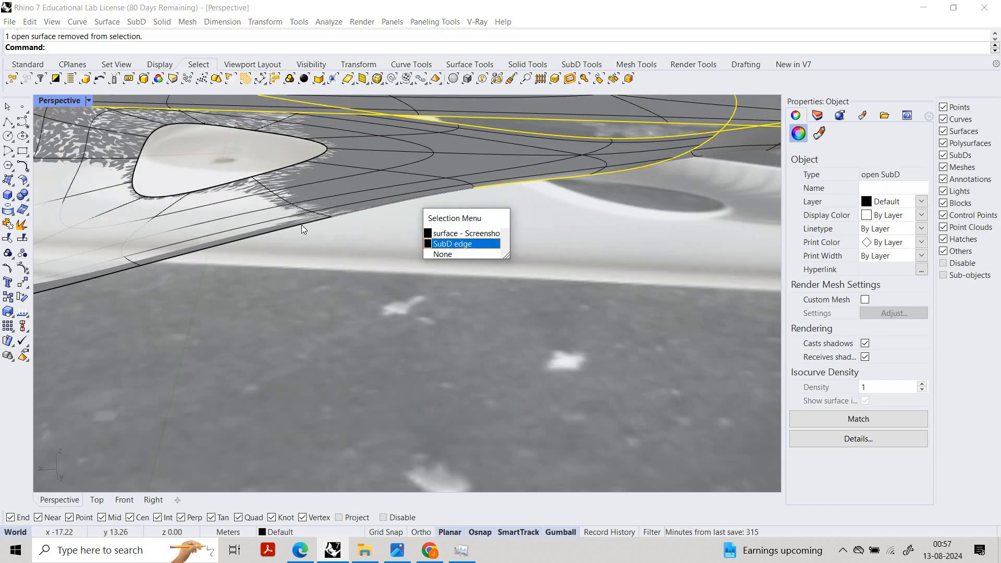
pyautogui.click(459, 246)
pyautogui.scroll(-6, 385, 339)
pyautogui.moveTo(385, 339); pyautogui.dragTo(357, 331, button='right')
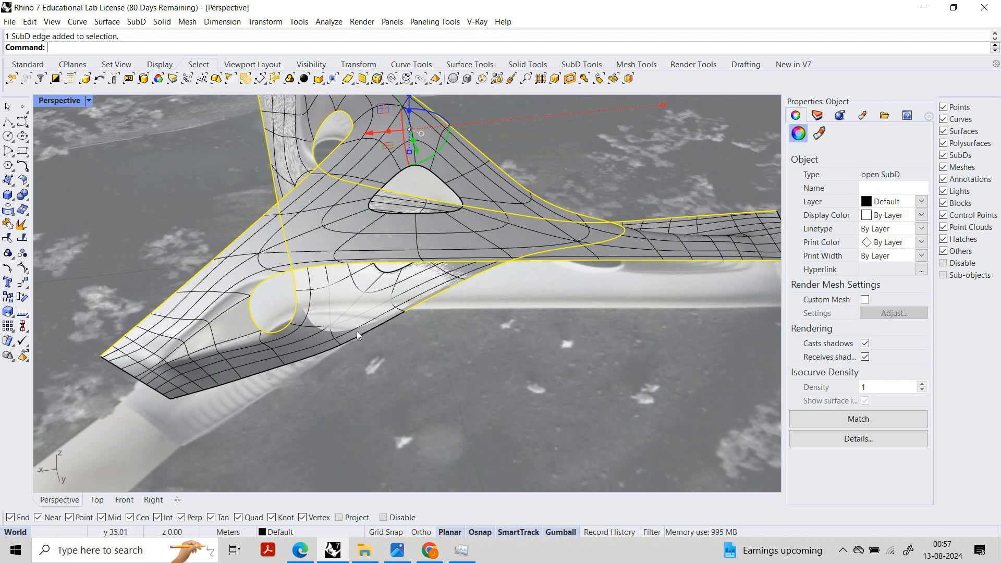
pyautogui.scroll(3, 357, 330)
pyautogui.keyDown('ctrl'); pyautogui.keyDown('shift'); pyautogui.click(211, 386); pyautogui.keyUp('shift'); pyautogui.keyUp('ctrl')
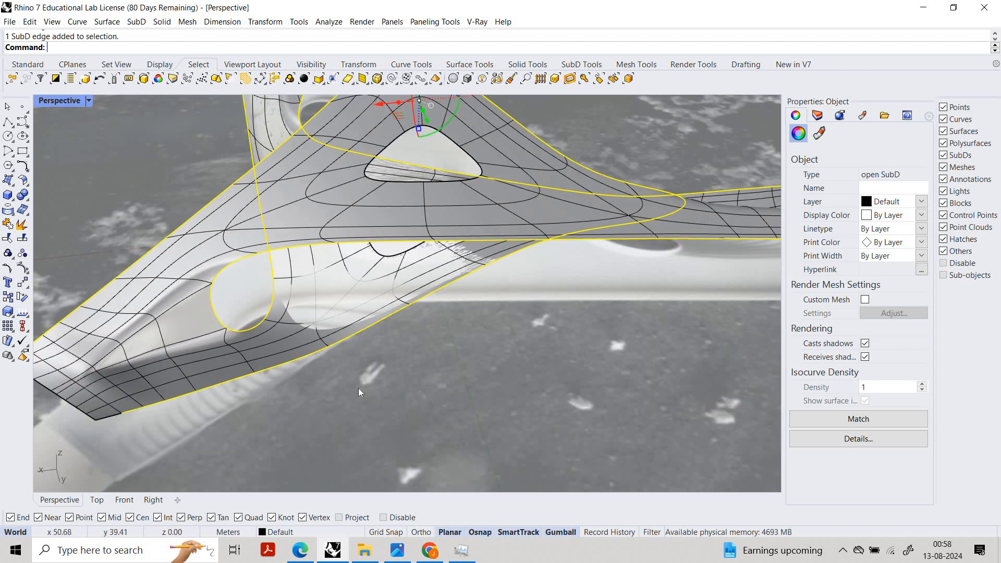
# Step: Extrude the selected boundary edges vertically by 5 m with ExtrudeCrv
pyautogui.scroll(-6, 484, 315)
pyautogui.moveTo(484, 315); pyautogui.dragTo(360, 287, button='right')
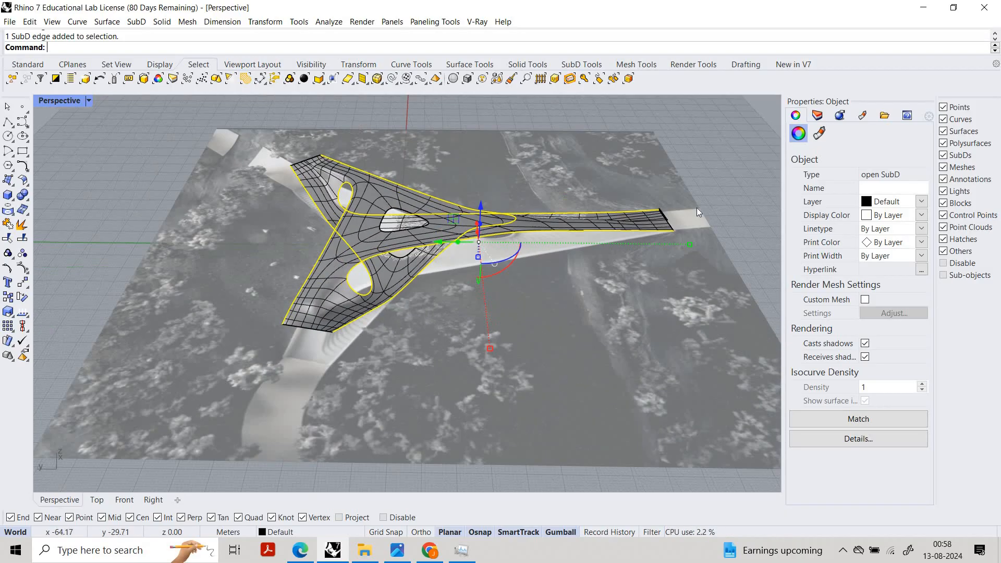
pyautogui.moveTo(697, 208); pyautogui.dragTo(682, 246, button='right')
pyautogui.scroll(4, 682, 247)
pyautogui.write('ExtrudeCrv')
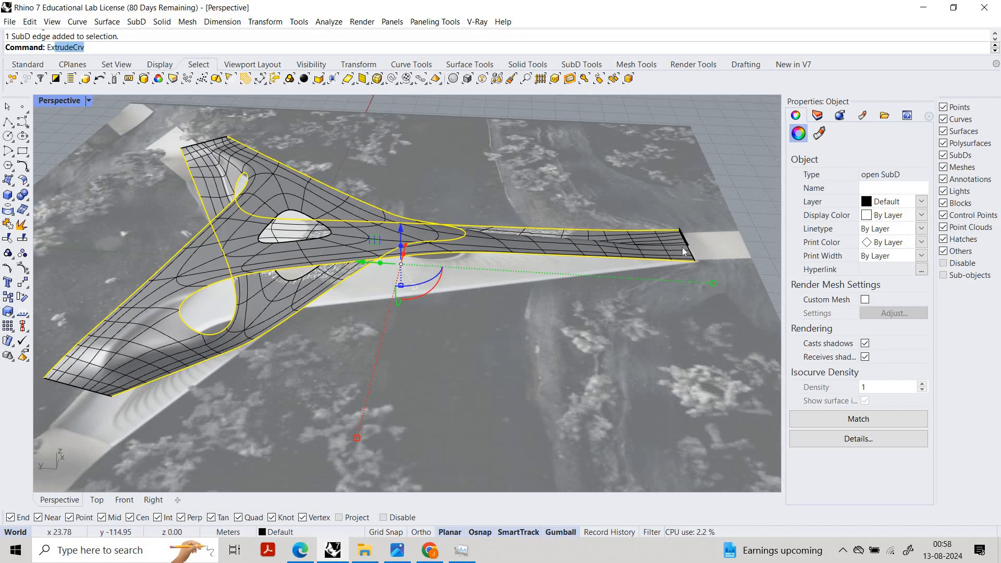
pyautogui.press('Return')
pyautogui.scroll(-2, 703, 167)
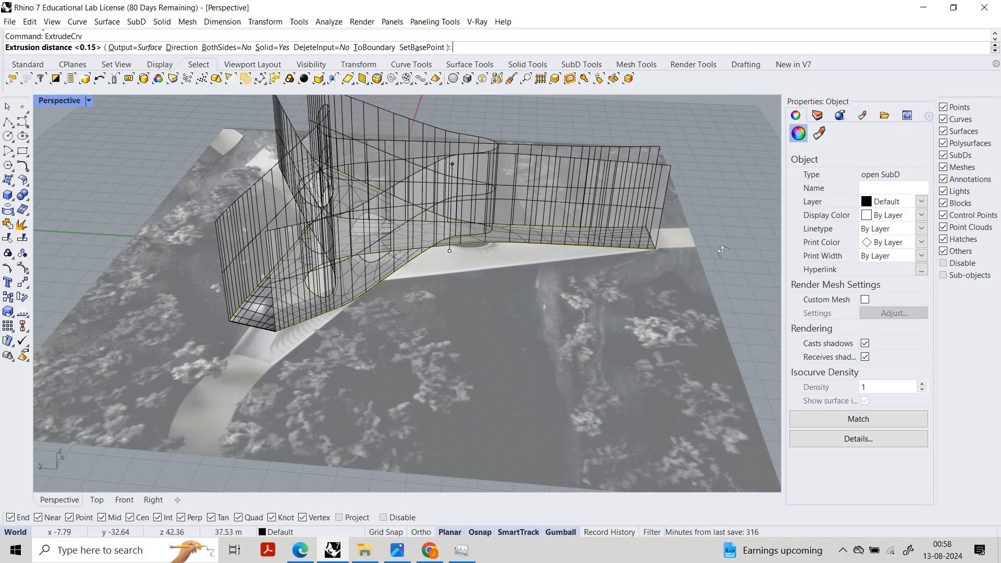
pyautogui.moveTo(755, 305); pyautogui.dragTo(710, 242, button='right')
pyautogui.write('2')
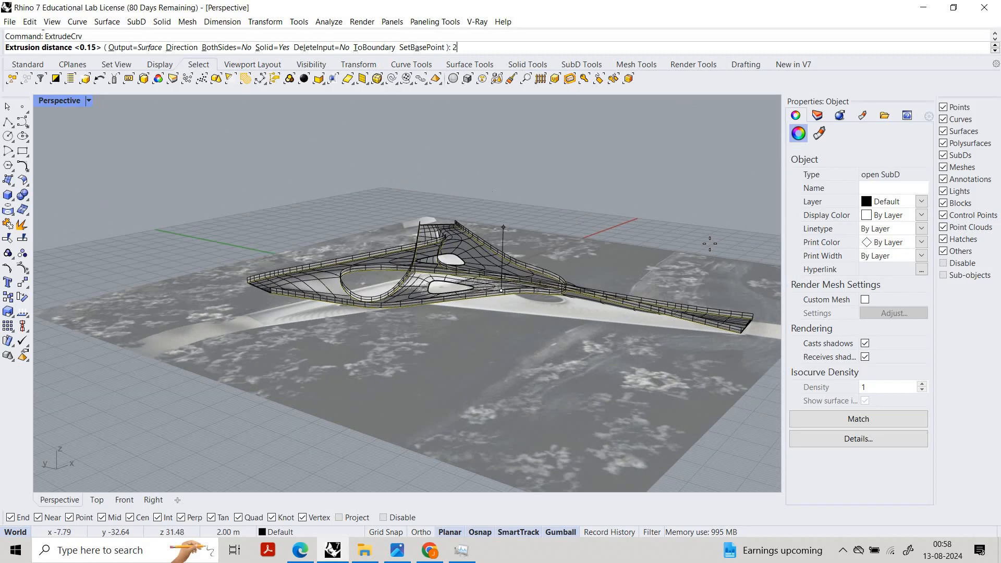
pyautogui.press('BackSpace')
pyautogui.write('5')
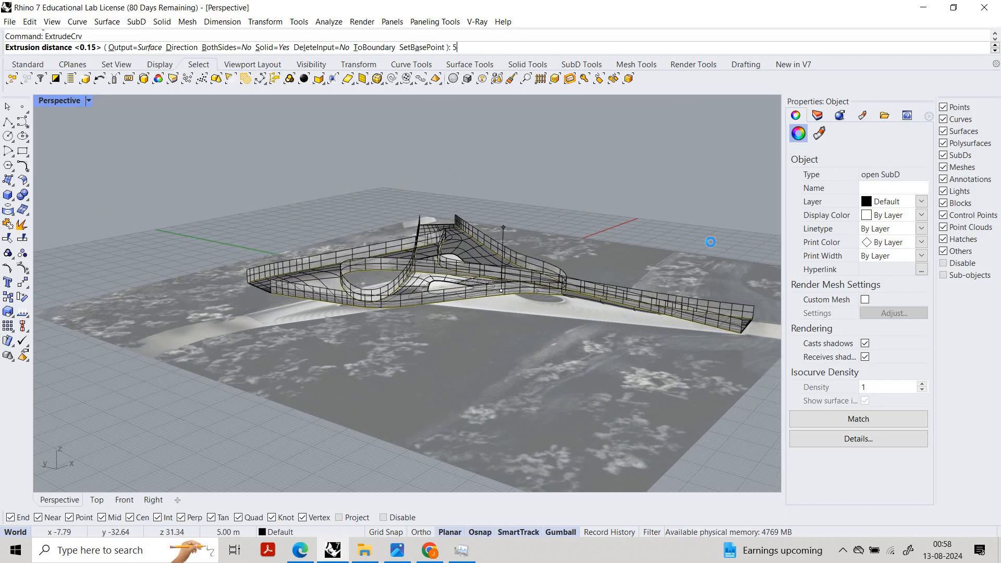
pyautogui.press('Return')
# Step: Select all the newly extruded railing surfaces along the SubD boundaries
pyautogui.moveTo(696, 211); pyautogui.dragTo(726, 294, button='right')
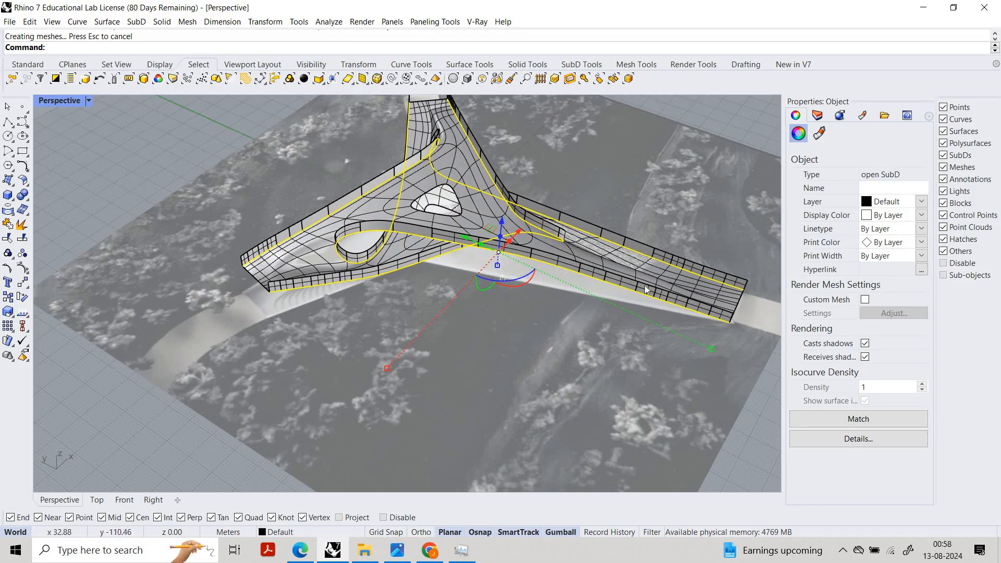
pyautogui.scroll(5, 725, 263)
pyautogui.scroll(-3, 250, 219)
pyautogui.click(85, 79)
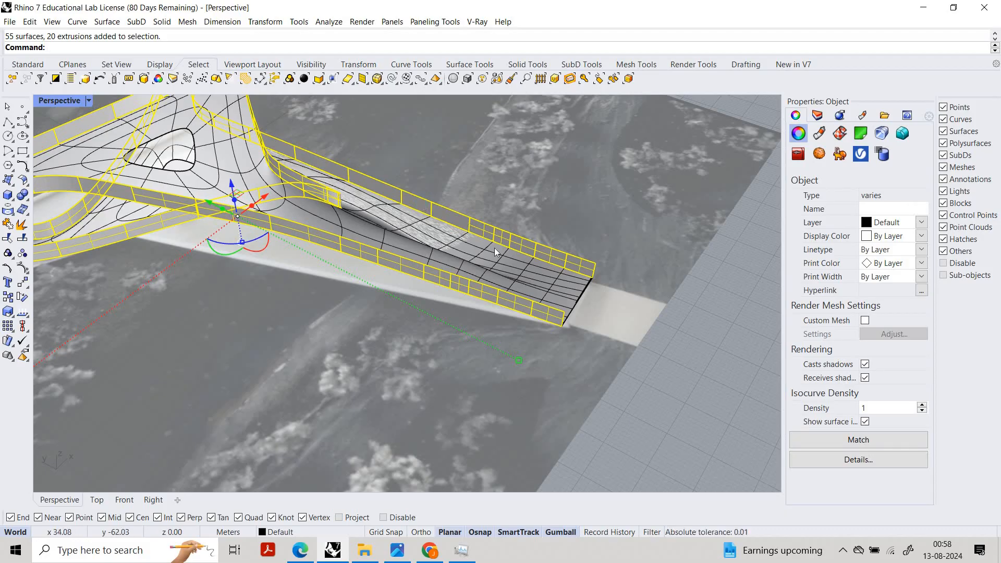
# Step: Thicken the two outer railings of the front arm into 0.5 m solids with OffsetSrf
pyautogui.click(518, 240)
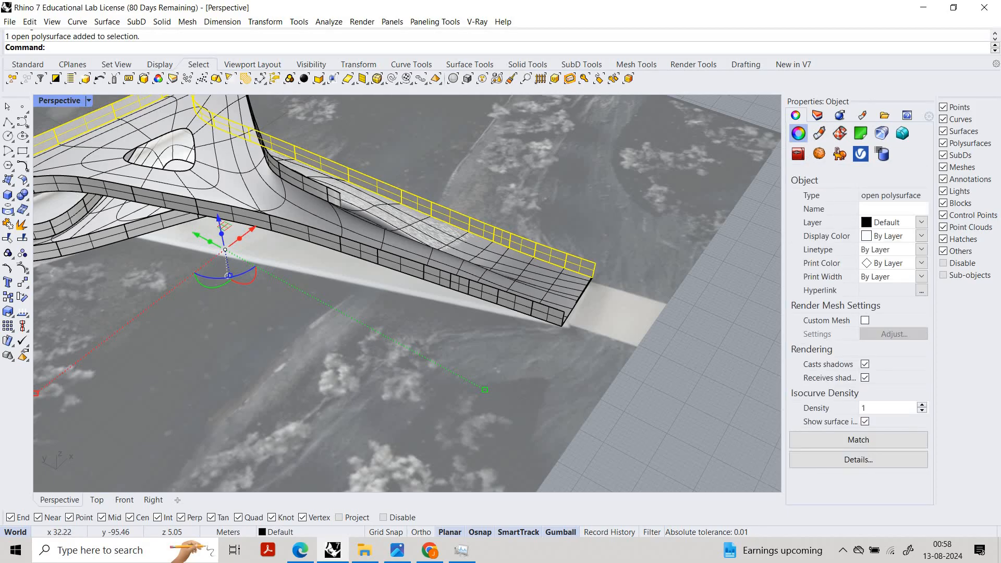
pyautogui.write('OffsetSrf')
pyautogui.press('Return')
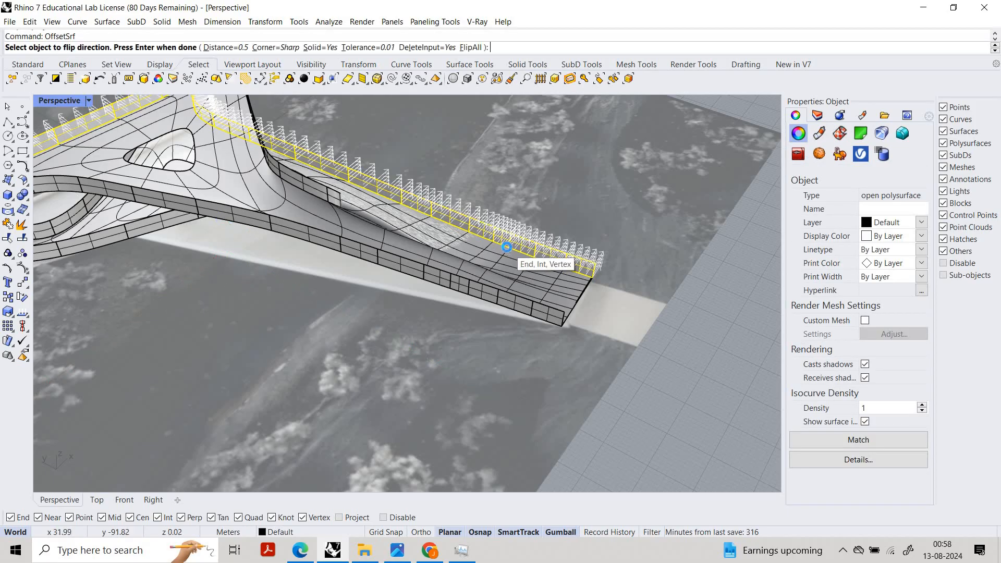
pyautogui.press('Return')
pyautogui.scroll(3, 515, 316)
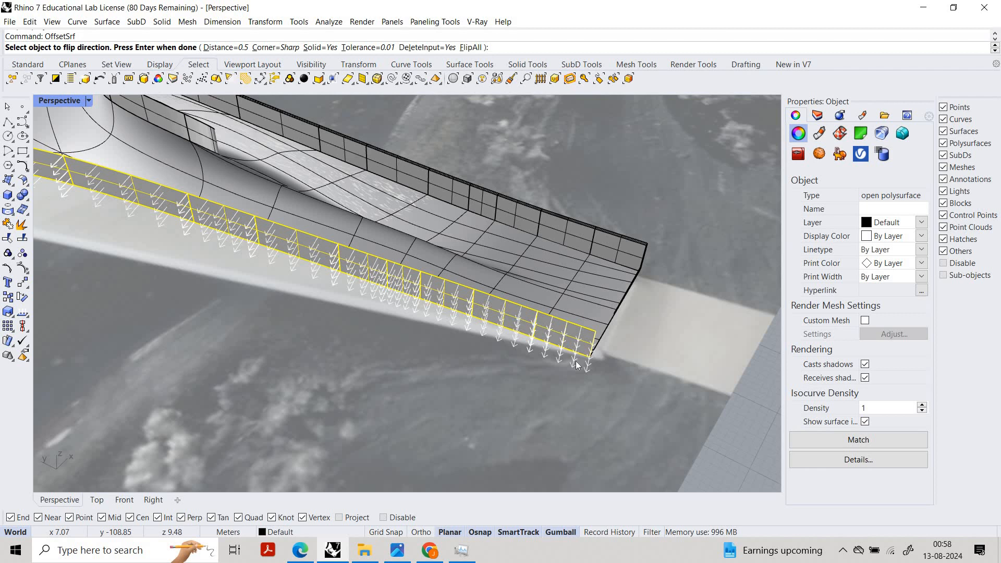
pyautogui.press('Return')
# Step: Try a 0.5 m solid OffsetSrf on the inner railing that loops around the front arm's opening, and undo it
pyautogui.scroll(-3, 315, 179)
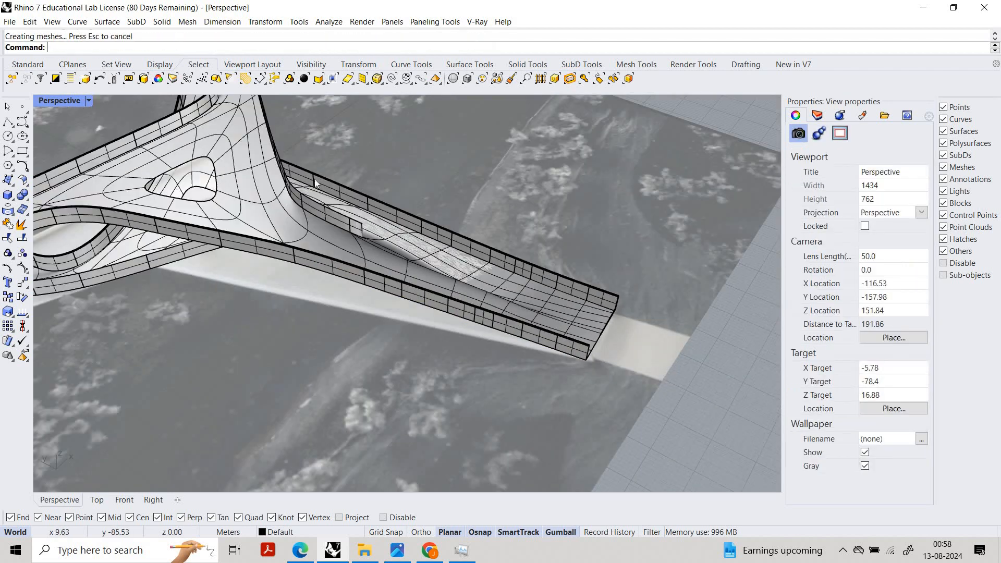
pyautogui.scroll(4, 405, 227)
pyautogui.rightClick(404, 233)
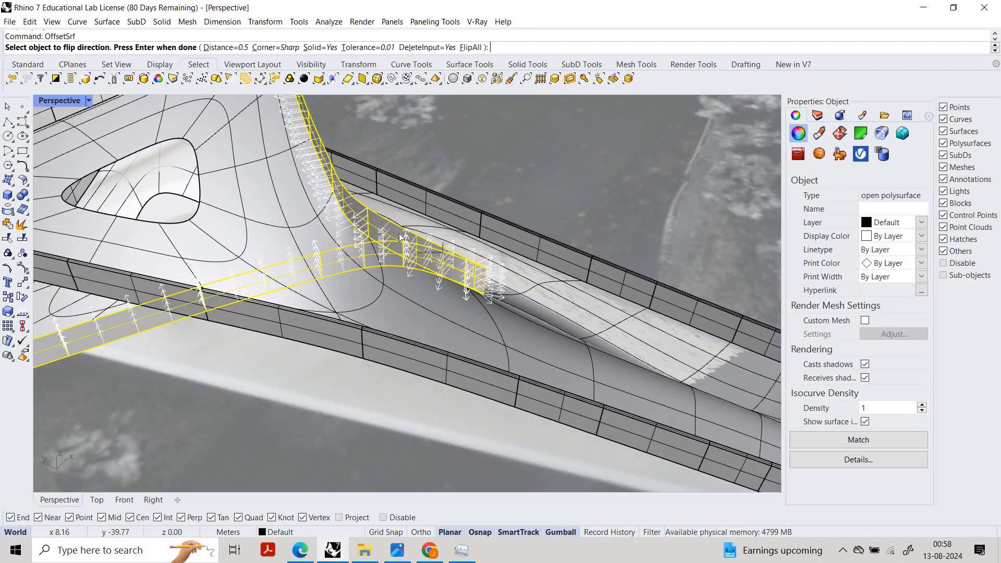
pyautogui.rightClick(580, 320)
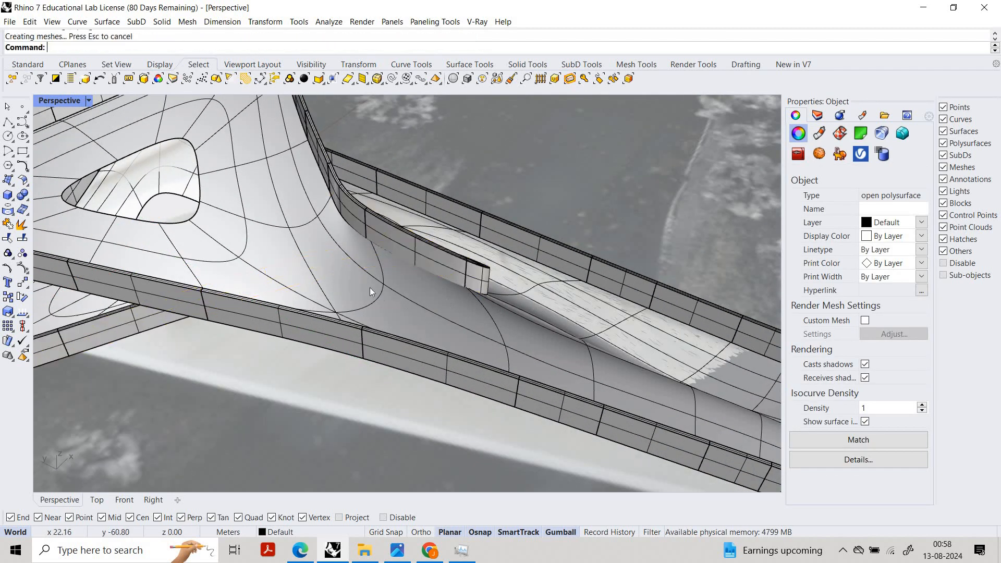
pyautogui.moveTo(371, 287); pyautogui.dragTo(596, 437, button='right')
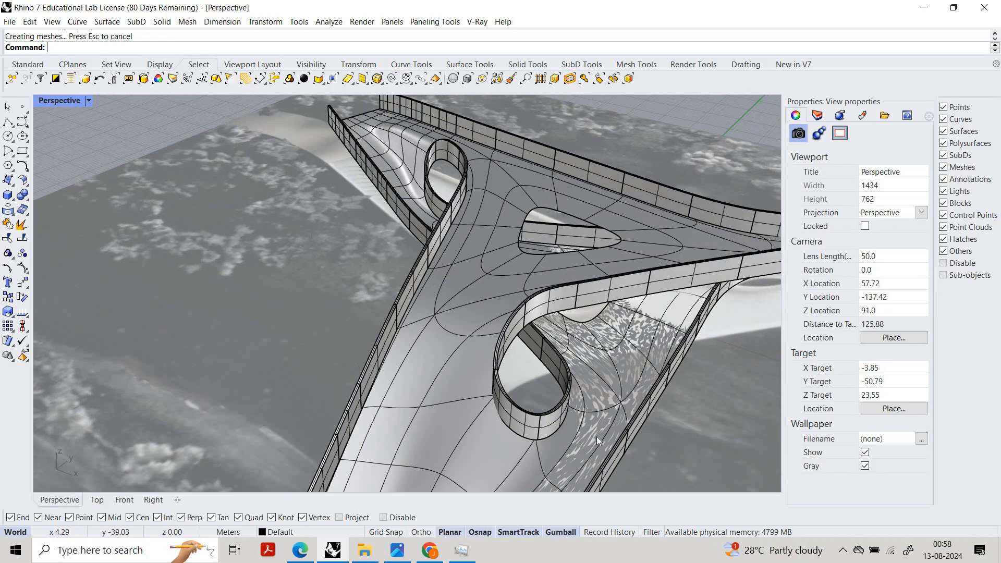
pyautogui.hotkey('ctrl', 'z')
# Step: Offset the looping inner railing again as a 0.5 m solid with OffsetSrf
pyautogui.press('Return')
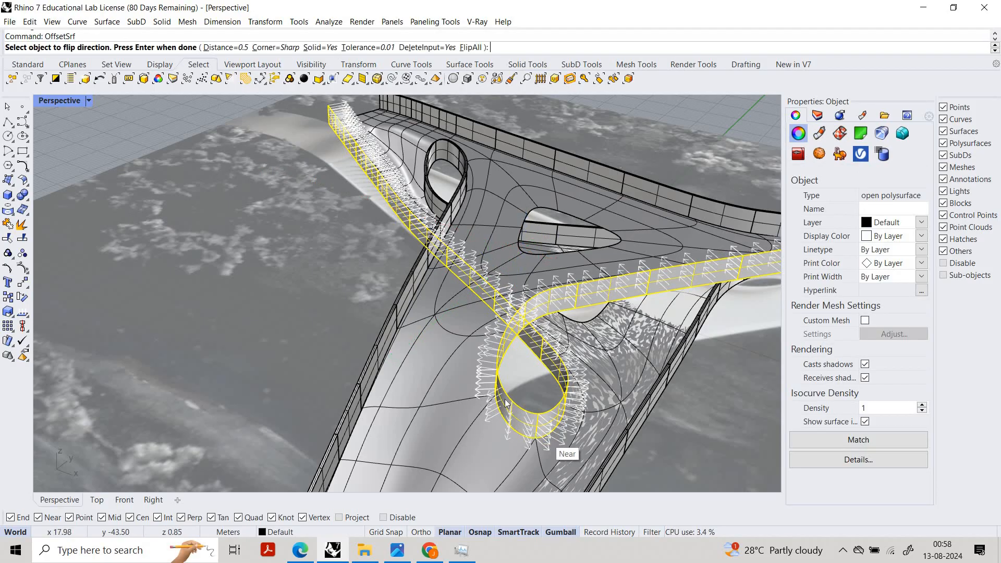
pyautogui.rightClick(545, 437)
pyautogui.press('Escape')
# Step: Hide the ground image surface beneath the bridge
pyautogui.scroll(-8, 580, 344)
pyautogui.moveTo(580, 344); pyautogui.dragTo(534, 345, button='right')
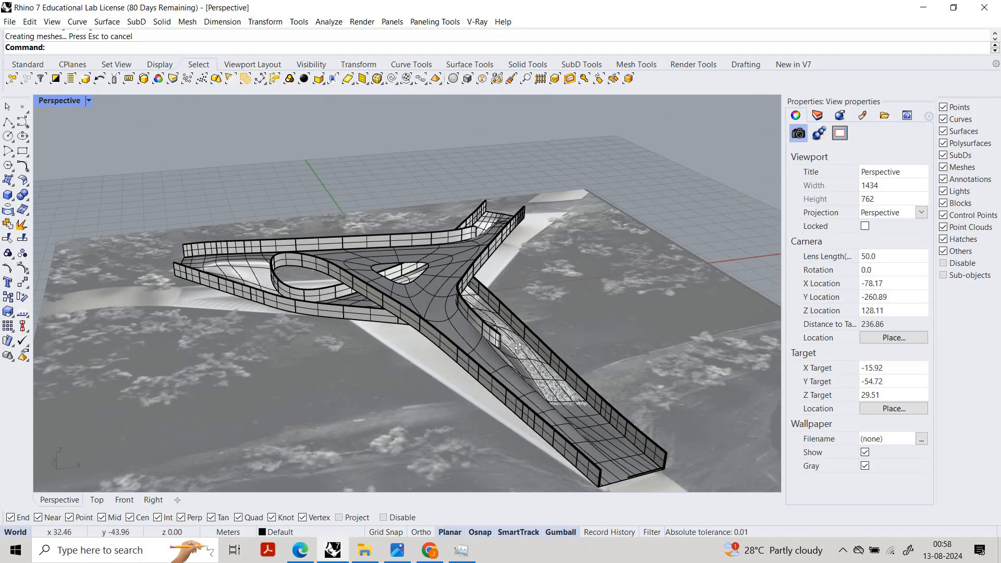
pyautogui.moveTo(471, 356); pyautogui.dragTo(686, 391, button='right')
pyautogui.scroll(5, 686, 390)
pyautogui.click(656, 390)
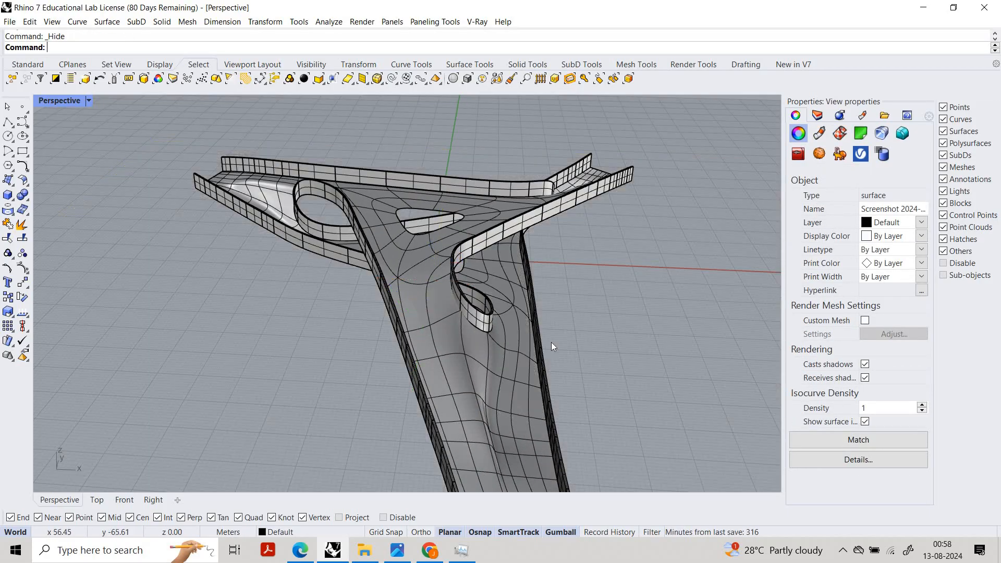
# Step: Show all hidden objects and hide only the ground image surface again
pyautogui.scroll(-8, 515, 327)
pyautogui.moveTo(452, 312); pyautogui.dragTo(491, 330, button='right')
pyautogui.scroll(10, 491, 330)
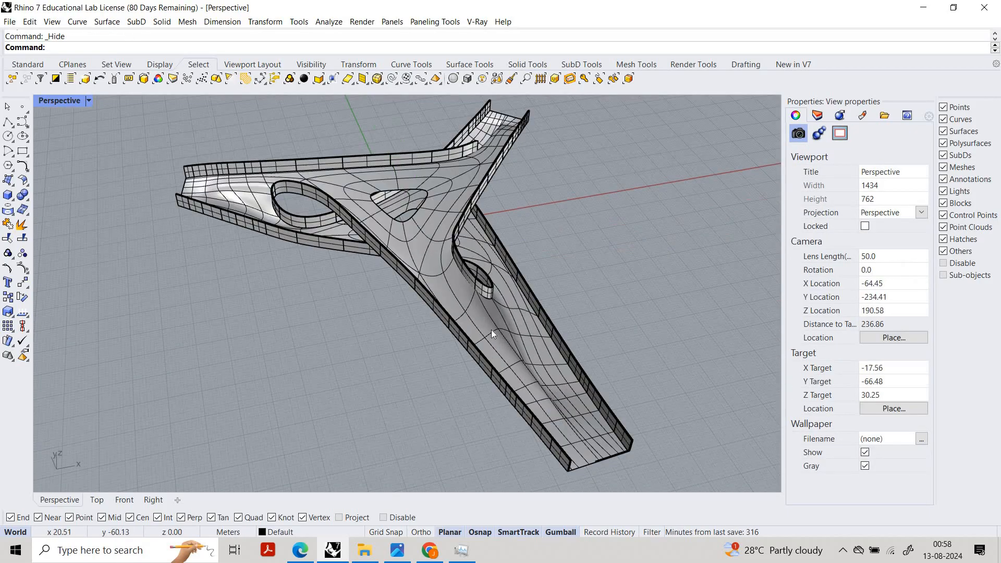
pyautogui.middleClick(516, 329)
pyautogui.click(504, 344)
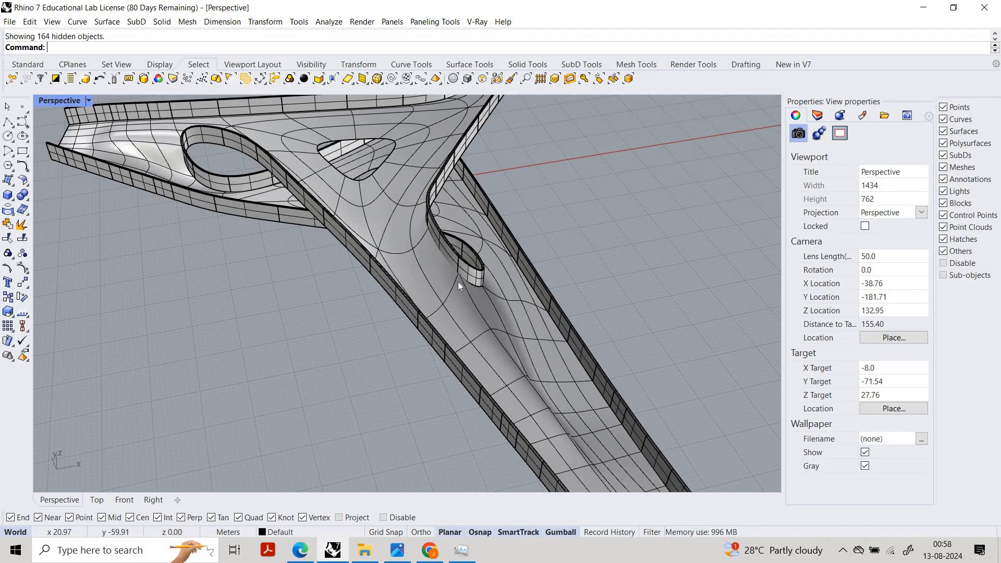
pyautogui.moveTo(457, 282); pyautogui.dragTo(683, 454, button='right')
pyautogui.scroll(-6, 605, 406)
pyautogui.click(605, 406)
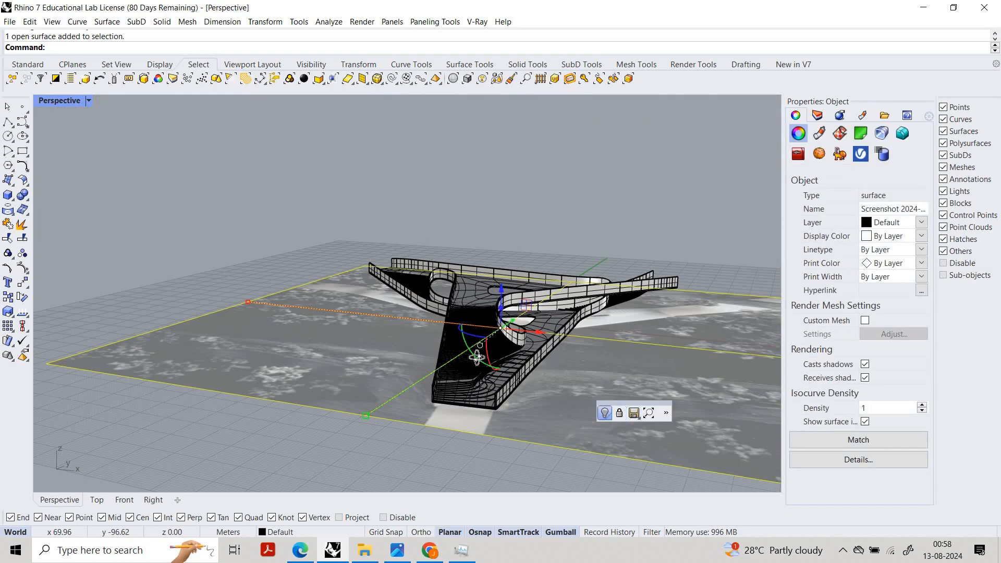
pyautogui.hotkey('ctrl', 'h')
# Step: Hide the closed SubD that overlaps the open bridge deck around the central opening
pyautogui.moveTo(464, 200); pyautogui.dragTo(505, 203, button='right')
pyautogui.scroll(5, 408, 186)
pyautogui.moveTo(409, 185); pyautogui.dragTo(549, 247, button='right')
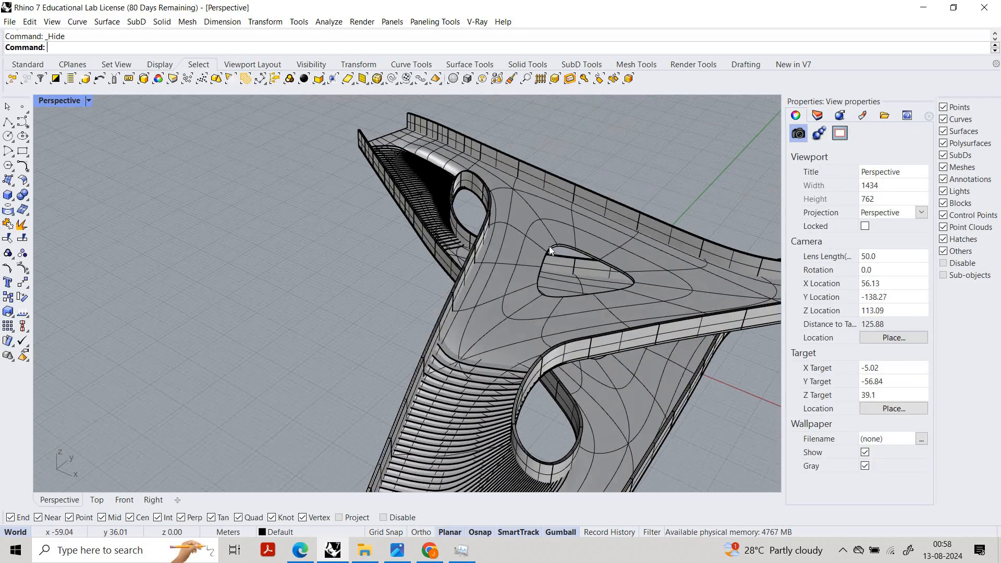
pyautogui.scroll(-6, 527, 221)
pyautogui.scroll(8, 528, 222)
pyautogui.click(528, 229)
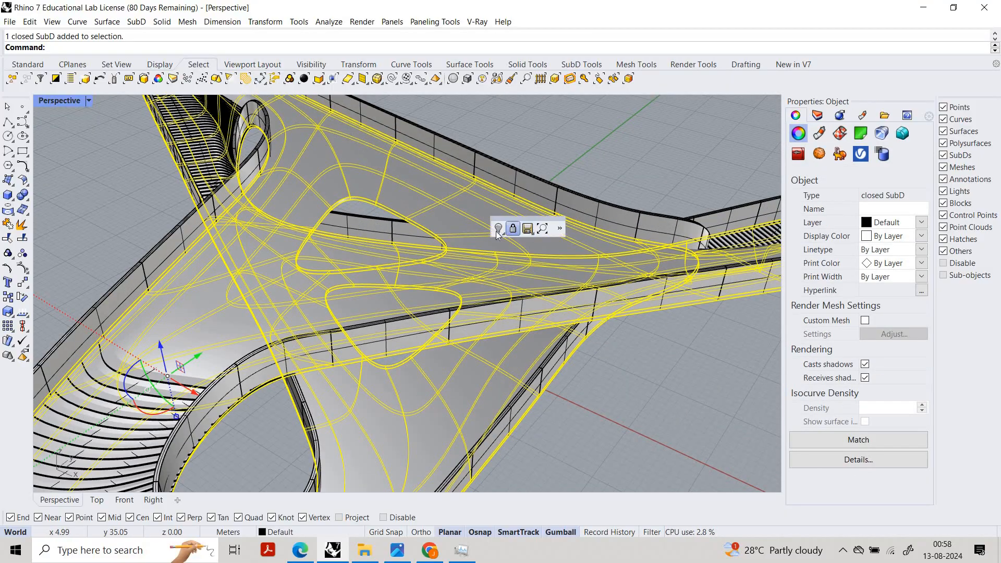
pyautogui.press('Escape')
# Step: Check the reference image and select the SubD edges along the rear rim and tapered end of the central triangular opening
pyautogui.scroll(4, 393, 223)
pyautogui.scroll(4, 384, 237)
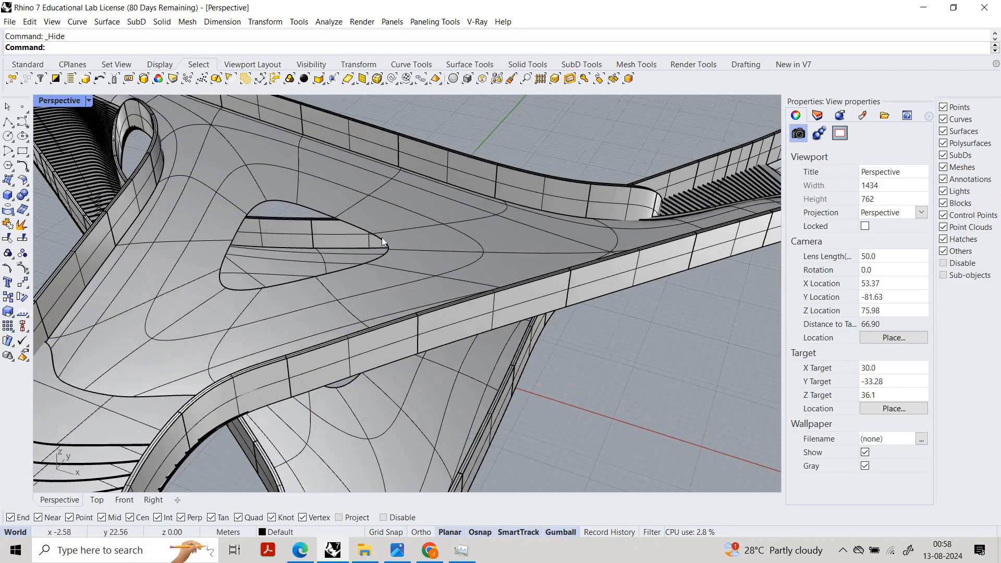
pyautogui.click(408, 555)
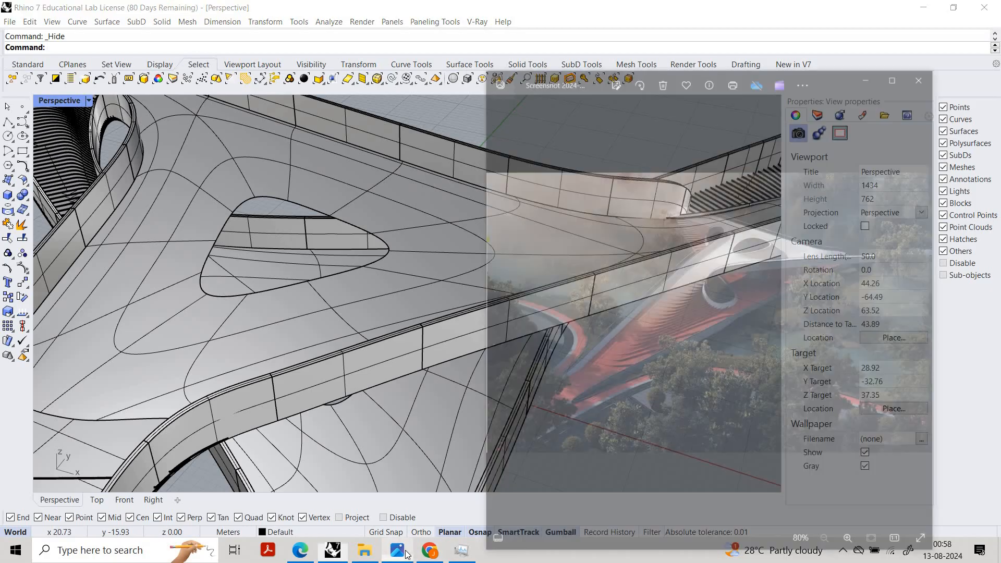
pyautogui.click(324, 339)
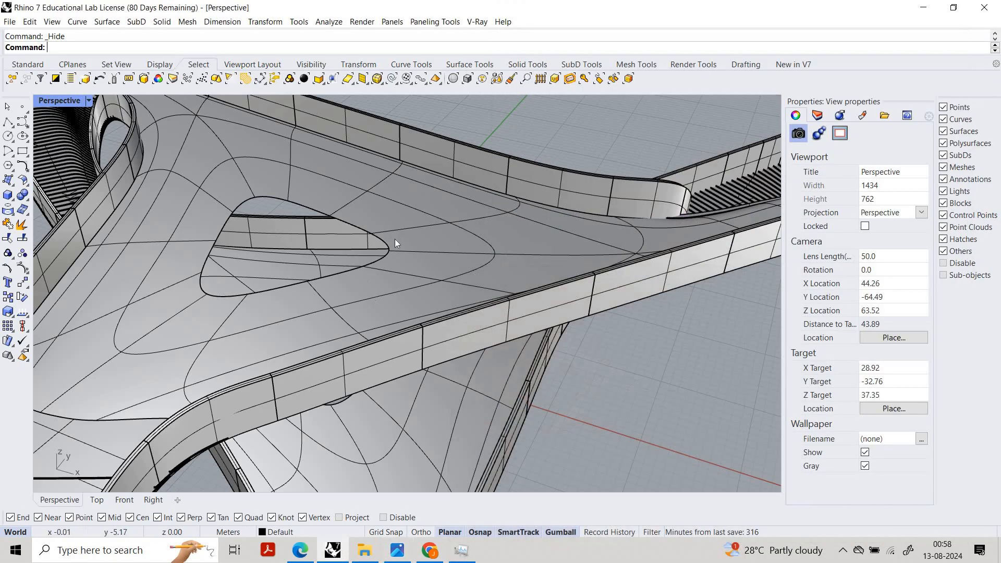
pyautogui.scroll(3, 388, 251)
pyautogui.keyDown('ctrl'); pyautogui.keyDown('shift'); pyautogui.click(386, 238); pyautogui.keyUp('shift'); pyautogui.keyUp('ctrl')
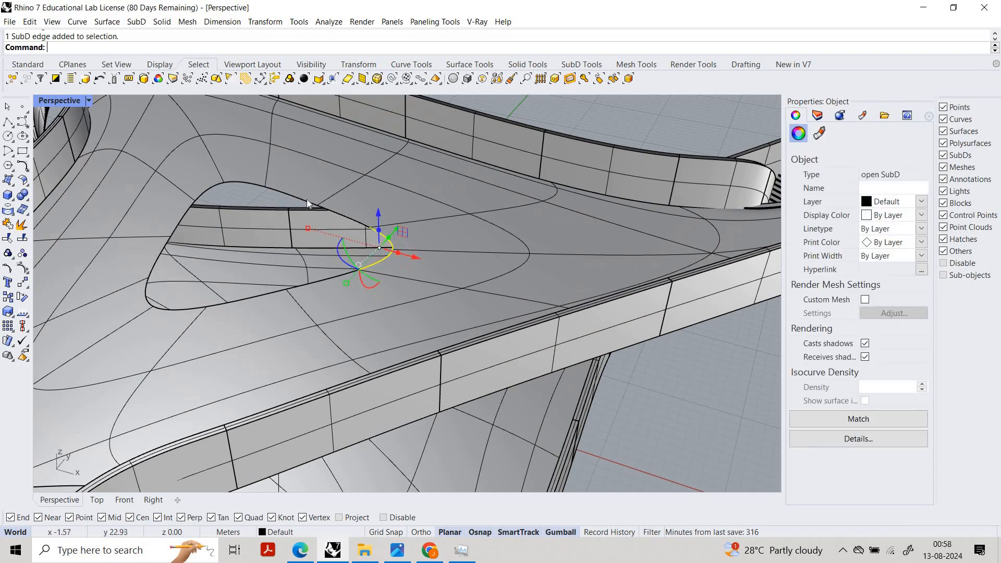
pyautogui.keyDown('ctrl'); pyautogui.keyDown('shift'); pyautogui.click(272, 189); pyautogui.keyUp('shift'); pyautogui.keyUp('ctrl')
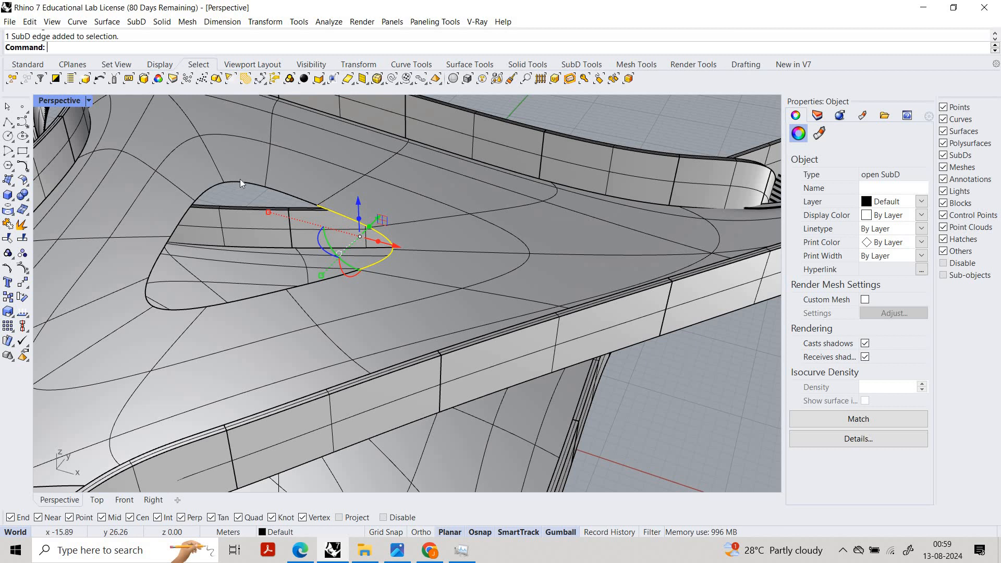
pyautogui.keyDown('ctrl'); pyautogui.keyDown('shift'); pyautogui.click(324, 271); pyautogui.keyUp('shift'); pyautogui.keyUp('ctrl')
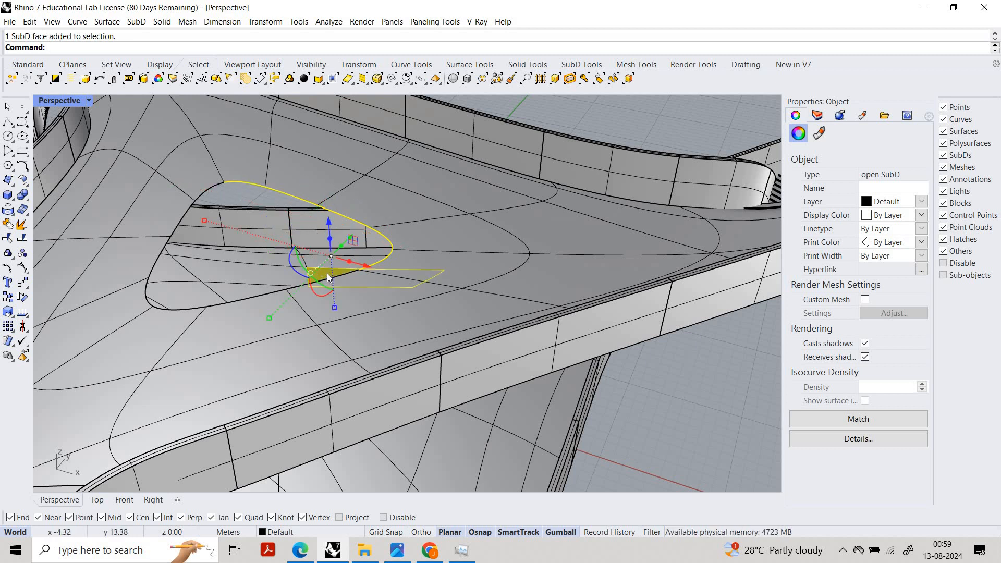
pyautogui.keyDown('ctrl'); pyautogui.keyDown('shift'); pyautogui.click(327, 273); pyautogui.keyUp('shift'); pyautogui.keyUp('ctrl')
pyautogui.keyDown('ctrl'); pyautogui.keyDown('shift'); pyautogui.click(323, 275); pyautogui.keyUp('shift'); pyautogui.keyUp('ctrl')
pyautogui.keyDown('ctrl'); pyautogui.keyDown('shift'); pyautogui.click(322, 275); pyautogui.keyUp('shift'); pyautogui.keyUp('ctrl')
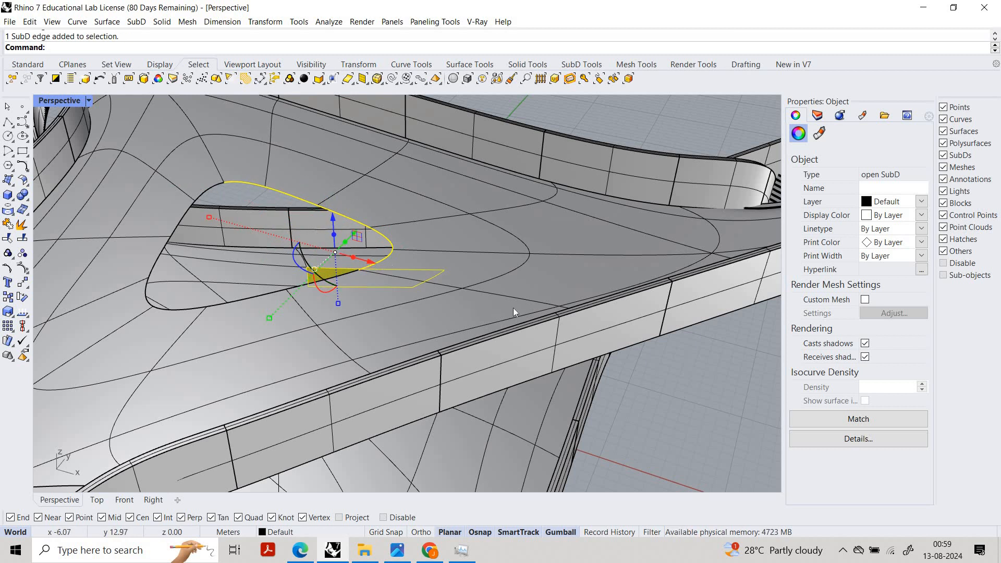
# Step: Remove the stray face from the selection and raise the selected rim edges of the central opening vertically
pyautogui.moveTo(513, 309); pyautogui.dragTo(354, 322, button='right')
pyautogui.scroll(2, 267, 362)
pyautogui.keyDown('ctrl'); pyautogui.keyDown('shift'); pyautogui.click(260, 356); pyautogui.keyUp('shift'); pyautogui.keyUp('ctrl')
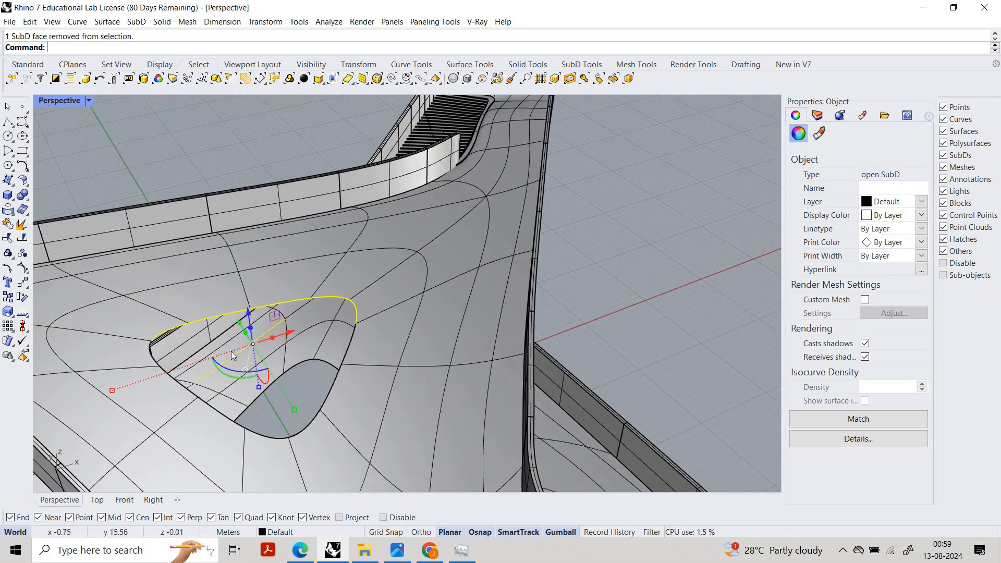
pyautogui.keyDown('ctrl'); pyautogui.keyDown('shift'); pyautogui.click(355, 326); pyautogui.keyUp('shift'); pyautogui.keyUp('ctrl')
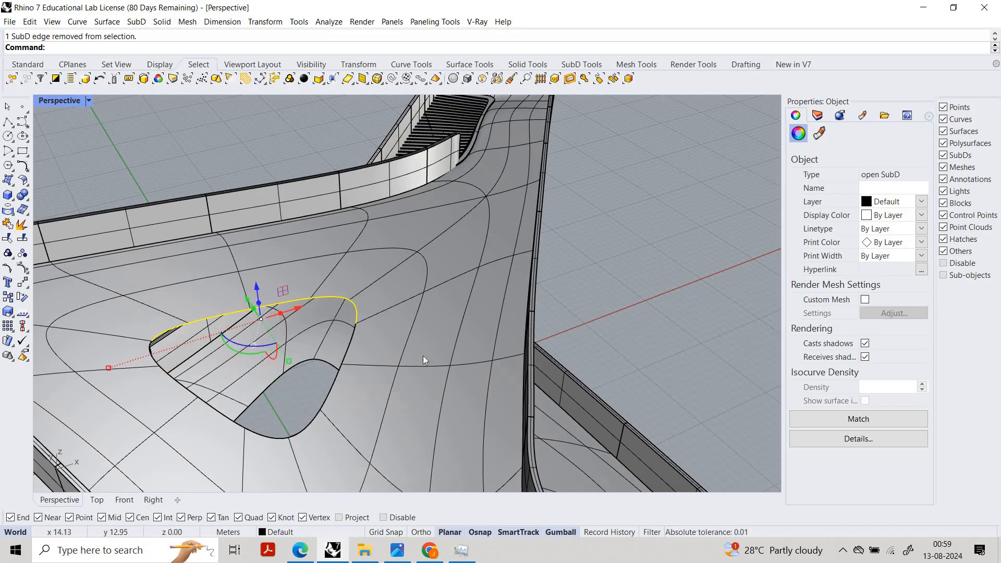
pyautogui.keyDown('ctrl'); pyautogui.keyDown('shift'); pyautogui.click(355, 326); pyautogui.keyUp('shift'); pyautogui.keyUp('ctrl')
pyautogui.moveTo(271, 330); pyautogui.dragTo(388, 292, button='right')
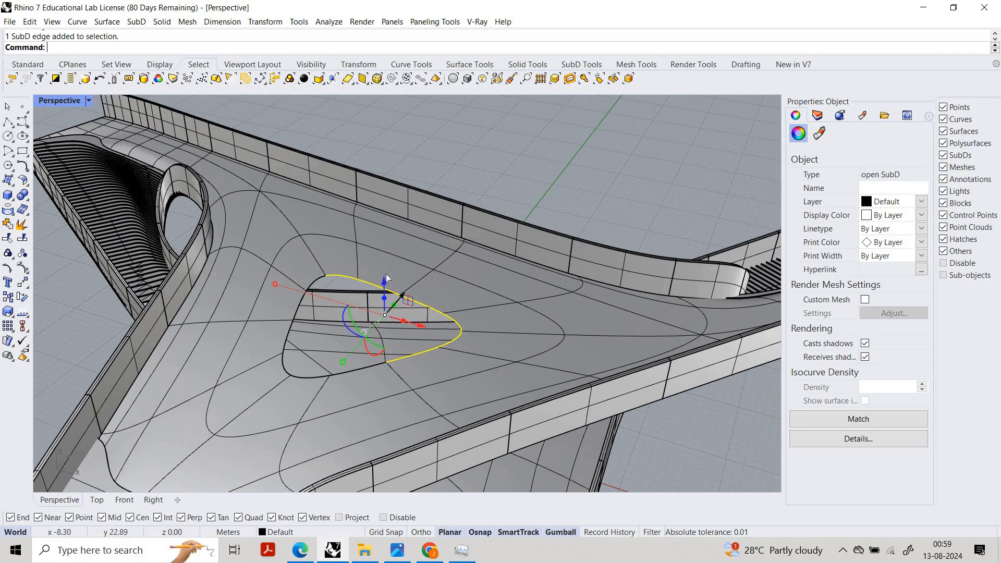
pyautogui.moveTo(387, 262); pyautogui.dragTo(458, 293)
# Step: Select the SubD edge at the tapered corner of the central opening and raise it about 2 m
pyautogui.scroll(3, 463, 302)
pyautogui.keyDown('ctrl'); pyautogui.keyDown('shift'); pyautogui.click(455, 319); pyautogui.keyUp('shift'); pyautogui.keyUp('ctrl')
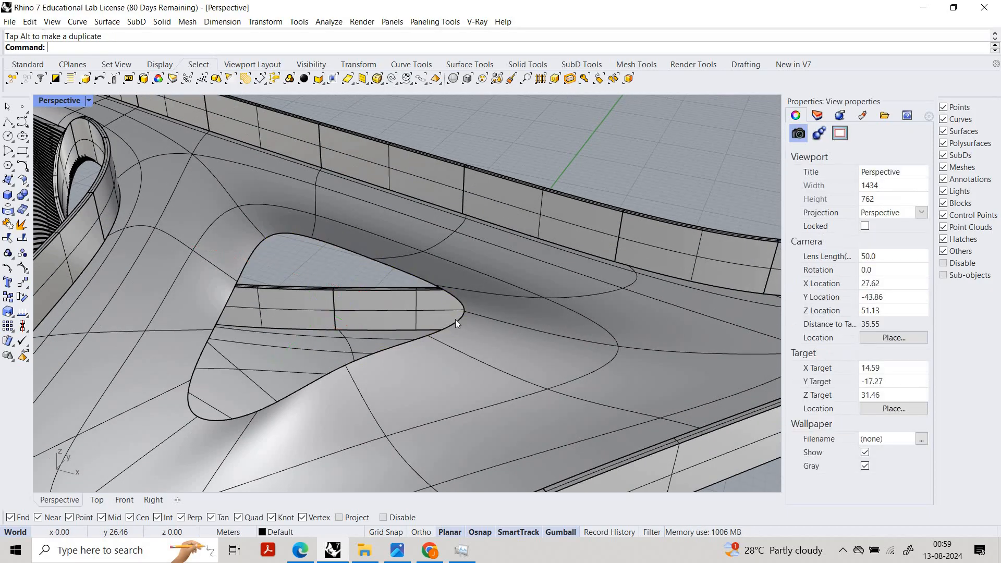
pyautogui.keyDown('ctrl'); pyautogui.keyDown('shift'); pyautogui.click(459, 317); pyautogui.keyUp('shift'); pyautogui.keyUp('ctrl')
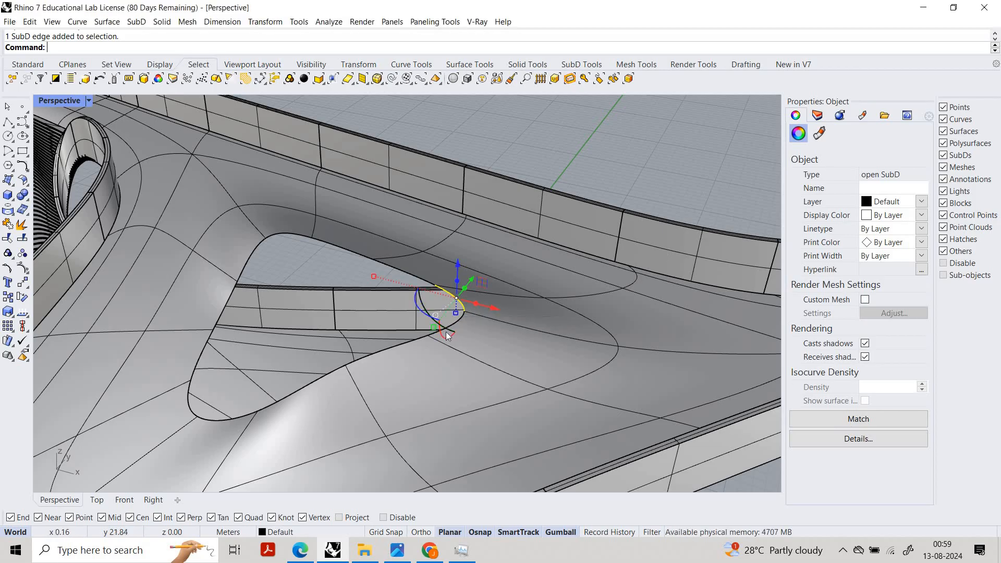
pyautogui.scroll(2, 445, 332)
pyautogui.moveTo(452, 264); pyautogui.dragTo(454, 224)
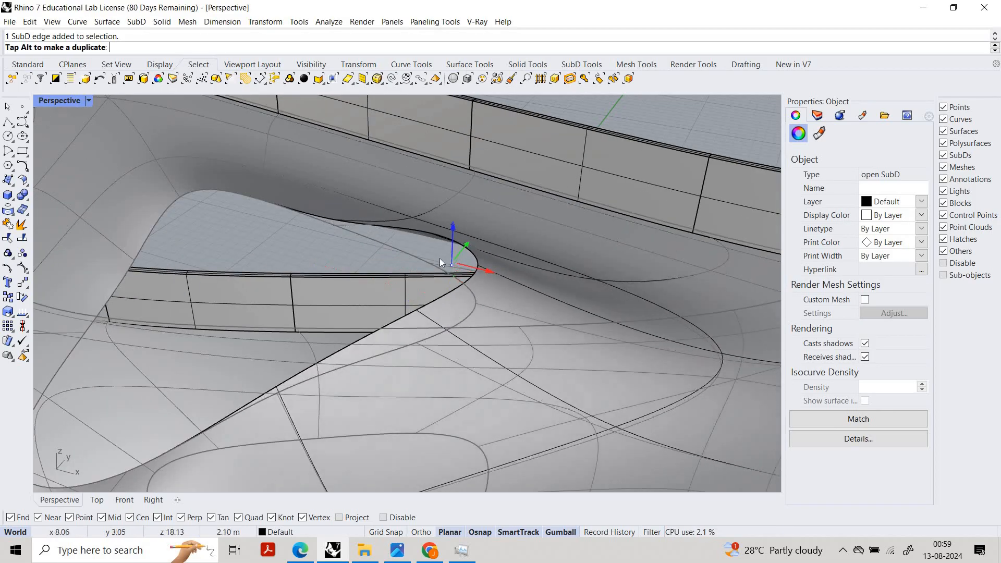
# Step: Select only the rear rim edge next to the tapered corner and raise it vertically to smooth the opening's rim
pyautogui.moveTo(575, 240); pyautogui.dragTo(398, 281, button='right')
pyautogui.scroll(4, 396, 280)
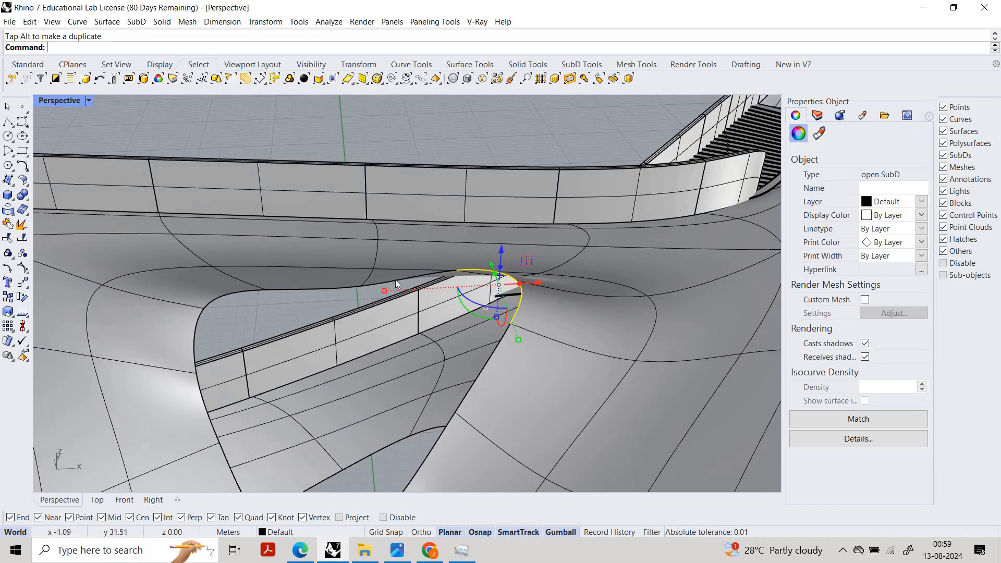
pyautogui.press('Escape')
pyautogui.keyDown('ctrl'); pyautogui.keyDown('shift'); pyautogui.click(396, 279); pyautogui.keyUp('shift'); pyautogui.keyUp('ctrl')
pyautogui.moveTo(410, 244); pyautogui.dragTo(418, 243)
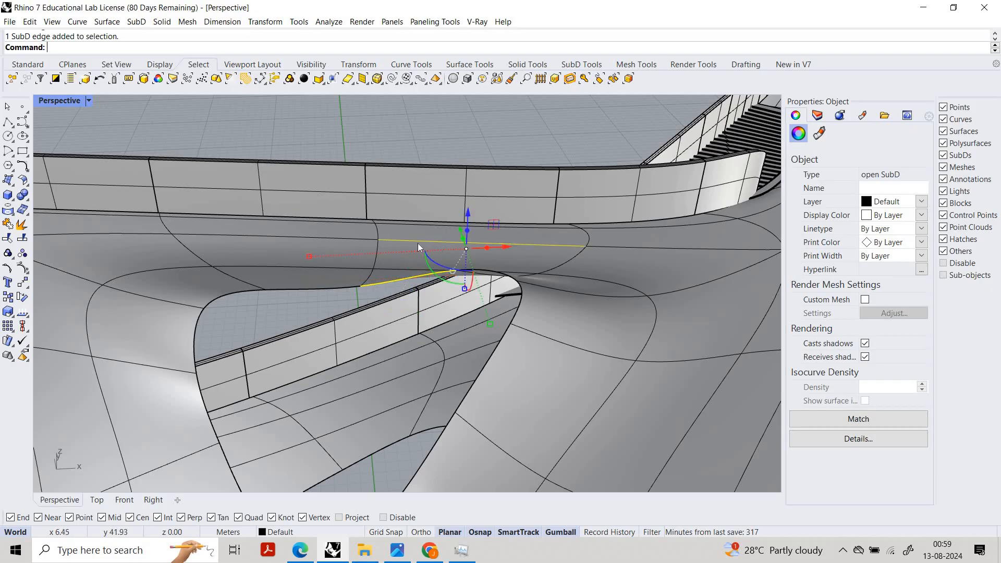
pyautogui.press('Escape')
pyautogui.keyDown('ctrl'); pyautogui.keyDown('shift'); pyautogui.click(398, 276); pyautogui.keyUp('shift'); pyautogui.keyUp('ctrl')
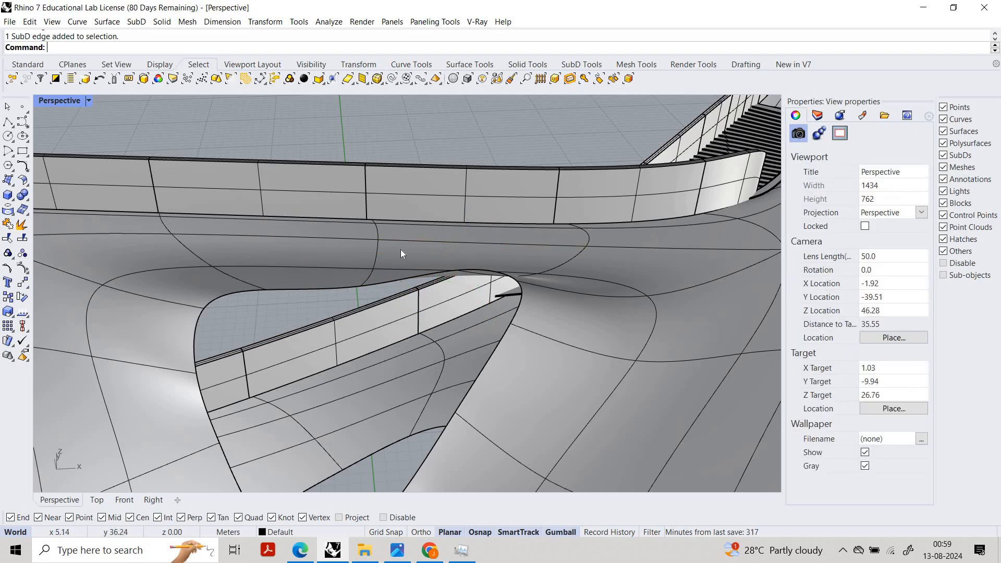
pyautogui.moveTo(411, 238); pyautogui.dragTo(420, 227)
pyautogui.scroll(-8, 454, 242)
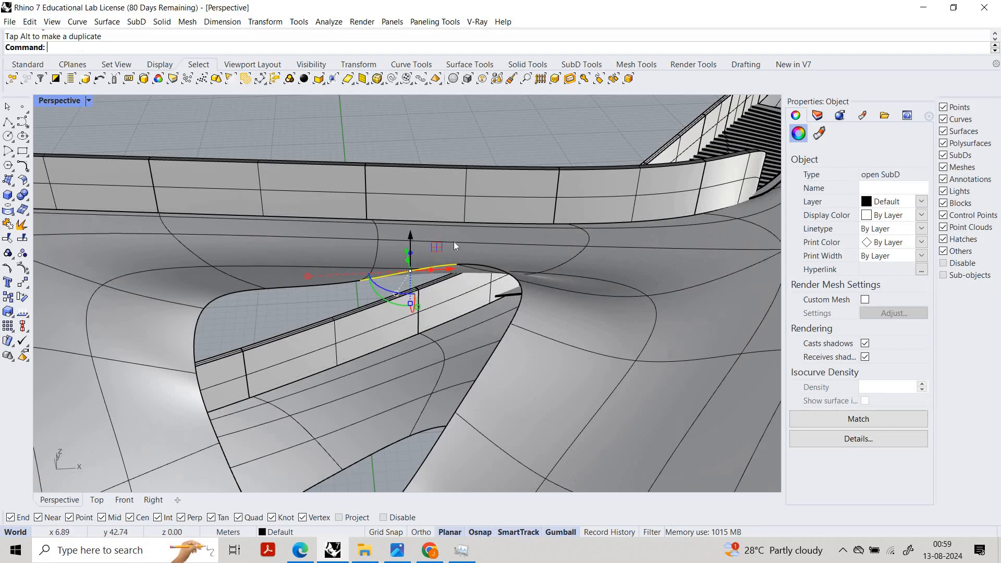
pyautogui.scroll(7, 334, 351)
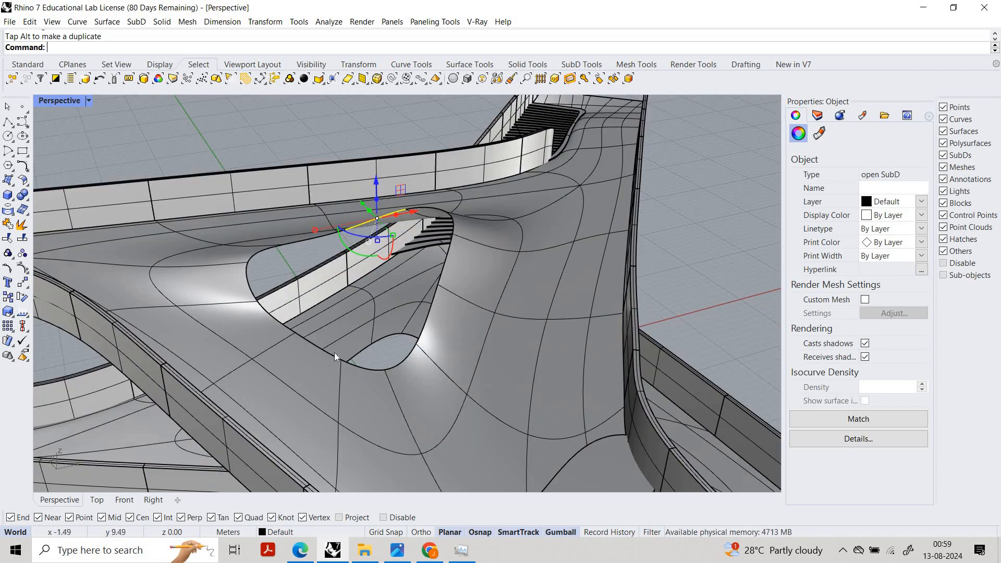
pyautogui.keyDown('ctrl'); pyautogui.keyDown('shift'); pyautogui.click(334, 353); pyautogui.keyUp('shift'); pyautogui.keyUp('ctrl')
pyautogui.press('Escape')
pyautogui.moveTo(470, 247); pyautogui.dragTo(470, 245, button='right')
pyautogui.scroll(5, 314, 221)
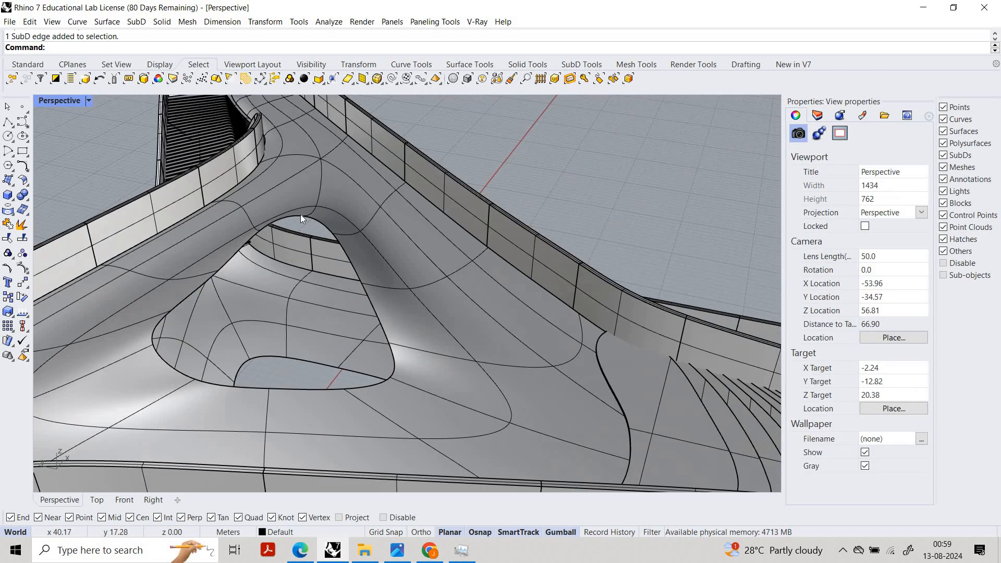
pyautogui.keyDown('ctrl'); pyautogui.keyDown('shift'); pyautogui.click(329, 222); pyautogui.keyUp('shift'); pyautogui.keyUp('ctrl')
pyautogui.moveTo(353, 318); pyautogui.dragTo(396, 210, button='right')
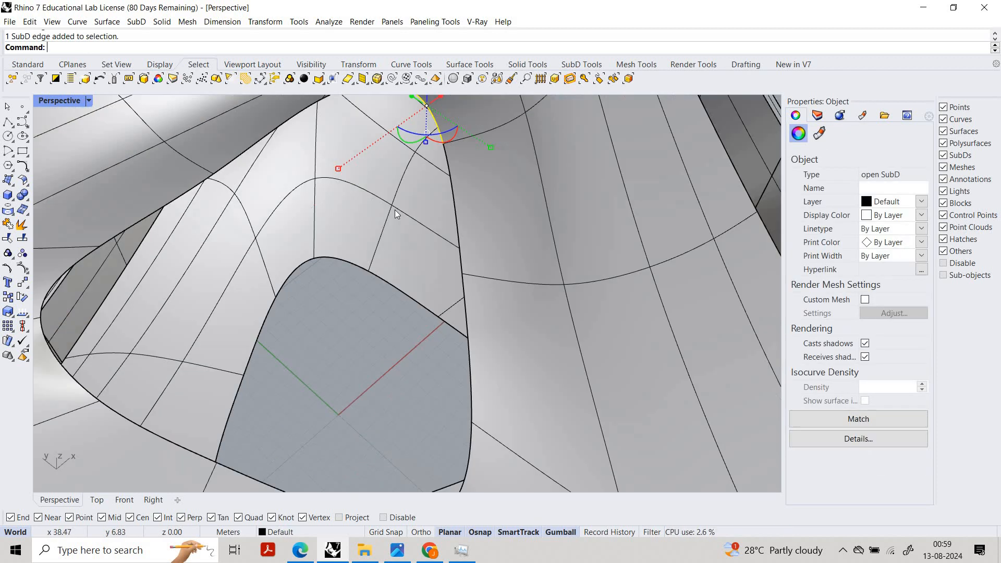
pyautogui.press('Escape')
# Step: Select the SubD vertex at the tapered corner of the central opening's rim and raise it vertically
pyautogui.scroll(-10, 391, 232)
pyautogui.scroll(8, 396, 213)
pyautogui.keyDown('ctrl'); pyautogui.keyDown('shift'); pyautogui.click(392, 228); pyautogui.keyUp('shift'); pyautogui.keyUp('ctrl')
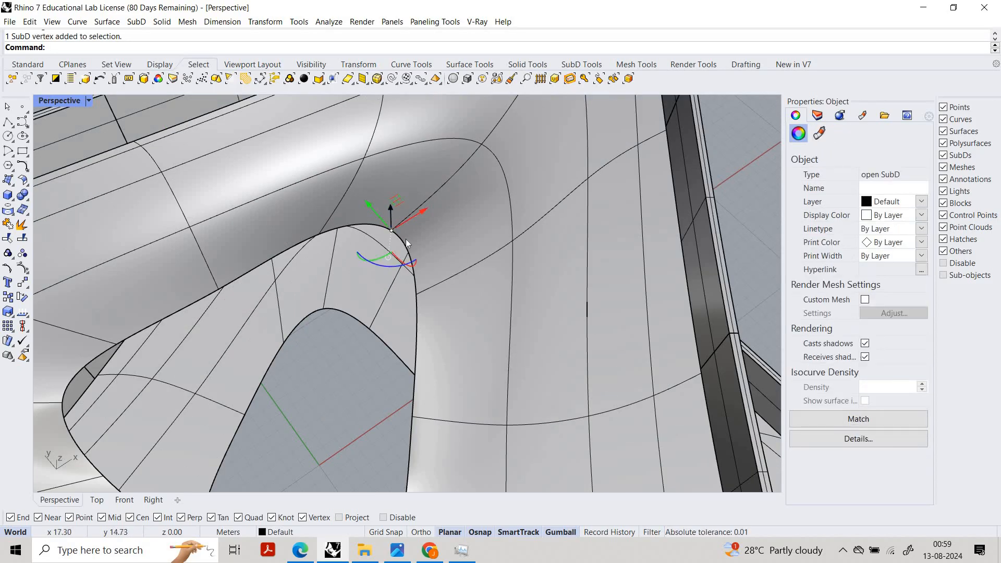
pyautogui.moveTo(391, 212); pyautogui.dragTo(448, 184)
pyautogui.moveTo(449, 185); pyautogui.dragTo(434, 444, button='right')
pyautogui.scroll(-6, 519, 292)
pyautogui.press('Escape')
# Step: Select the SubD edges around the central opening's rim and raise them together vertically by about 6 m
pyautogui.scroll(6, 459, 435)
pyautogui.keyDown('ctrl'); pyautogui.keyDown('shift'); pyautogui.click(472, 433); pyautogui.keyUp('shift'); pyautogui.keyUp('ctrl')
pyautogui.press('Escape')
pyautogui.keyDown('ctrl'); pyautogui.keyDown('shift'); pyautogui.click(441, 446); pyautogui.keyUp('shift'); pyautogui.keyUp('ctrl')
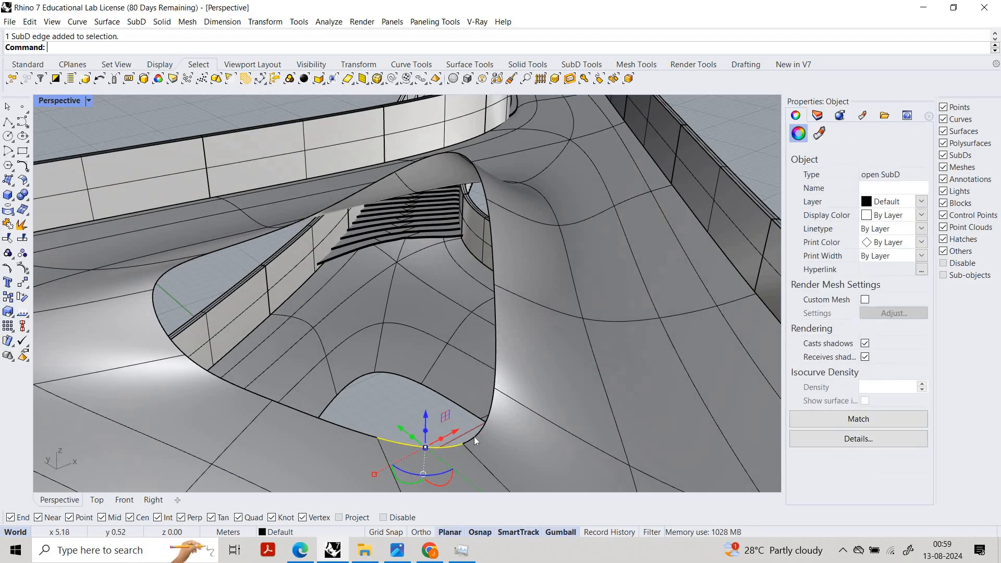
pyautogui.keyDown('ctrl'); pyautogui.keyDown('shift'); pyautogui.click(490, 249); pyautogui.keyUp('shift'); pyautogui.keyUp('ctrl')
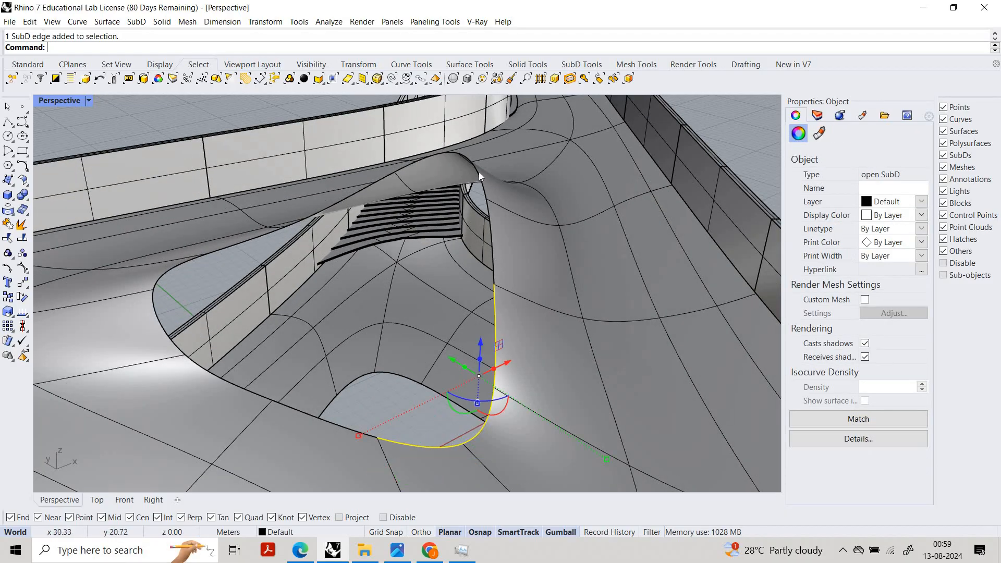
pyautogui.keyDown('ctrl'); pyautogui.keyDown('shift'); pyautogui.click(465, 165); pyautogui.keyUp('shift'); pyautogui.keyUp('ctrl')
pyautogui.scroll(3, 473, 169)
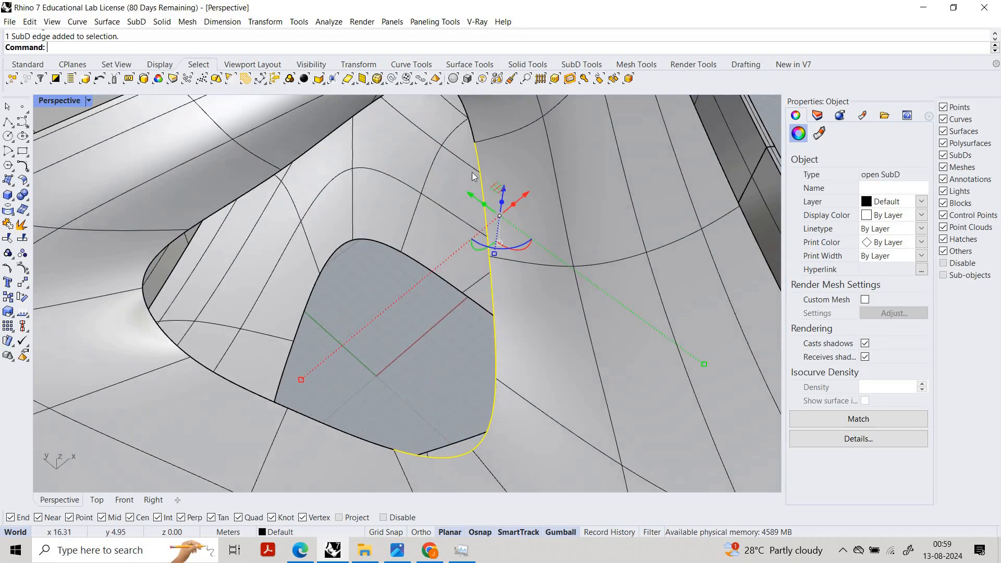
pyautogui.keyDown('ctrl'); pyautogui.keyDown('shift'); pyautogui.click(466, 171); pyautogui.keyUp('shift'); pyautogui.keyUp('ctrl')
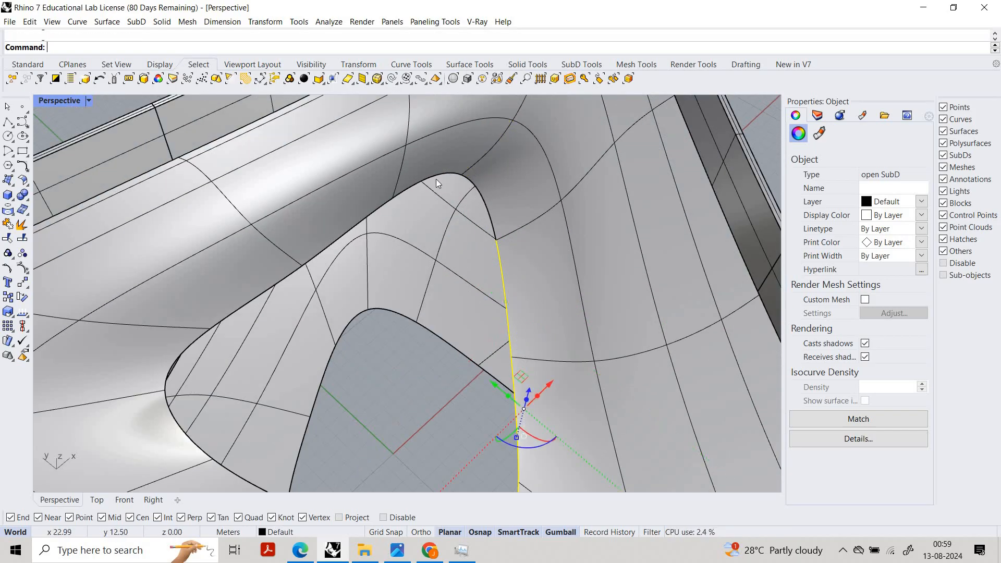
pyautogui.keyDown('ctrl'); pyautogui.keyDown('shift'); pyautogui.click(474, 185); pyautogui.keyUp('shift'); pyautogui.keyUp('ctrl')
pyautogui.keyDown('ctrl'); pyautogui.keyDown('shift'); pyautogui.click(421, 182); pyautogui.keyUp('shift'); pyautogui.keyUp('ctrl')
pyautogui.keyDown('ctrl'); pyautogui.keyDown('shift'); pyautogui.click(313, 261); pyautogui.keyUp('shift'); pyautogui.keyUp('ctrl')
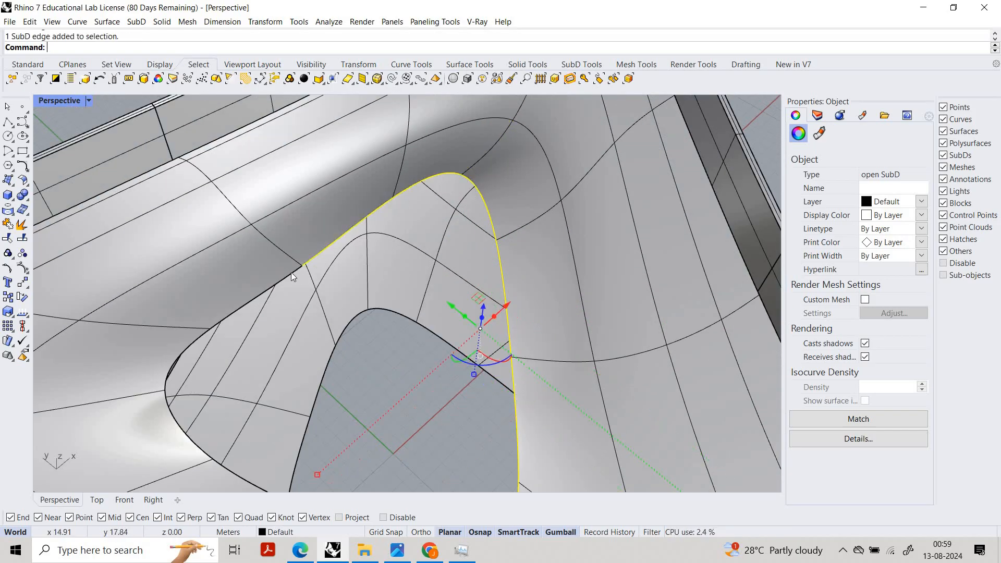
pyautogui.keyDown('ctrl'); pyautogui.keyDown('shift'); pyautogui.click(263, 288); pyautogui.keyUp('shift'); pyautogui.keyUp('ctrl')
pyautogui.scroll(-4, 172, 363)
pyautogui.keyDown('shift'); pyautogui.moveTo(172, 363); pyautogui.dragTo(327, 265, button='right'); pyautogui.keyUp('shift')
pyautogui.keyDown('ctrl'); pyautogui.keyDown('shift'); pyautogui.click(327, 266); pyautogui.keyUp('shift'); pyautogui.keyUp('ctrl')
pyautogui.keyDown('ctrl'); pyautogui.keyDown('shift'); pyautogui.click(338, 311); pyautogui.keyUp('shift'); pyautogui.keyUp('ctrl')
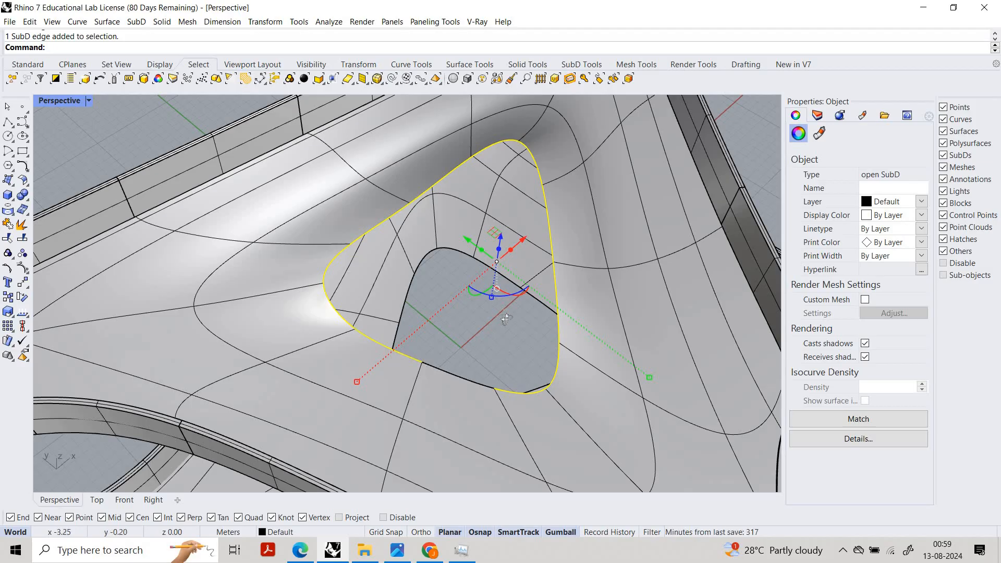
pyautogui.moveTo(507, 233); pyautogui.dragTo(507, 224, button='right')
pyautogui.moveTo(507, 201); pyautogui.dragTo(508, 168)
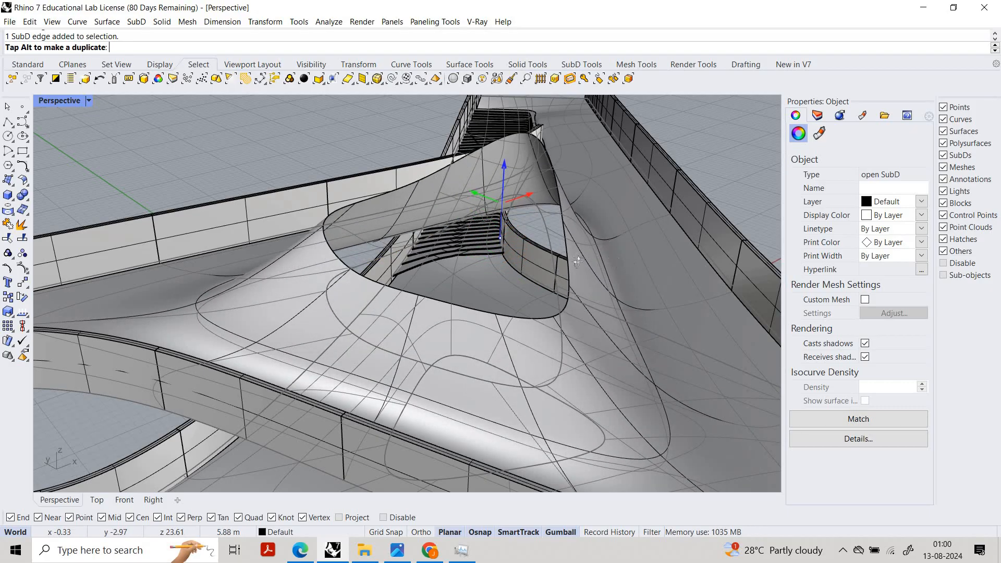
pyautogui.moveTo(435, 243); pyautogui.dragTo(474, 279, button='right')
pyautogui.press('Escape')
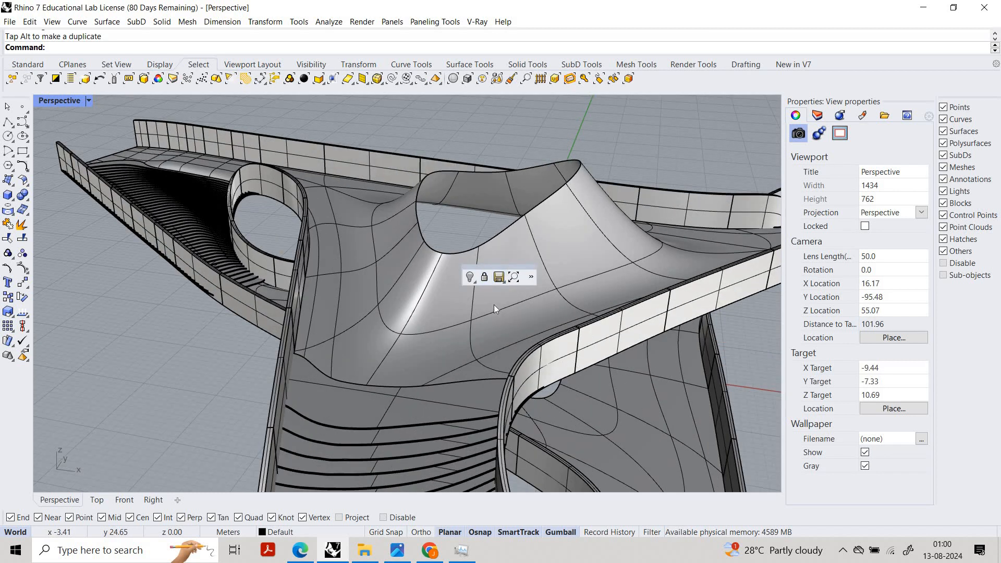
# Step: Try to thicken the open SubD deck into a 0.5 m solid with OffsetSrf and undo the result
pyautogui.click(497, 300)
pyautogui.press('Escape')
pyautogui.click(504, 292)
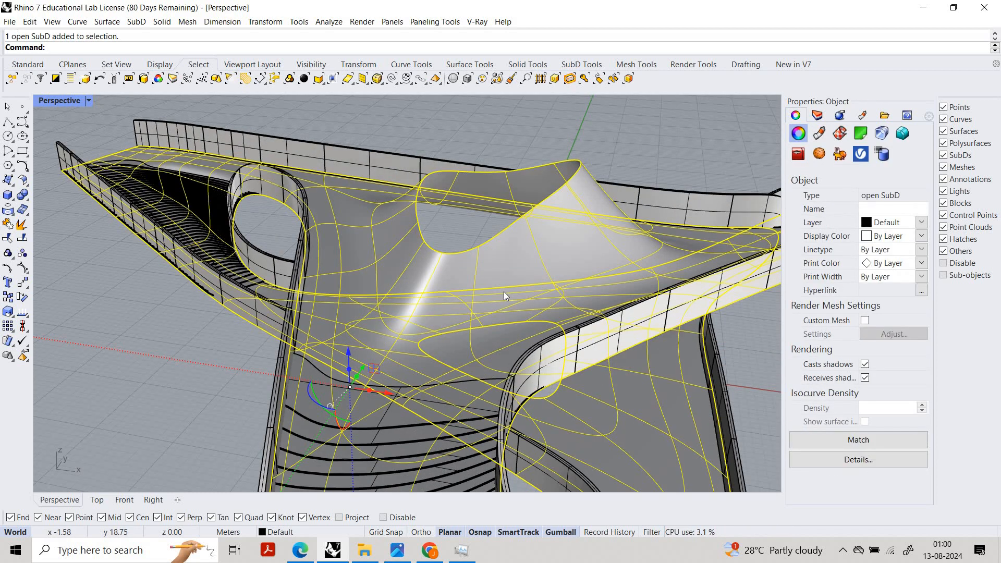
pyautogui.write('OffsetSrf')
pyautogui.press('Return')
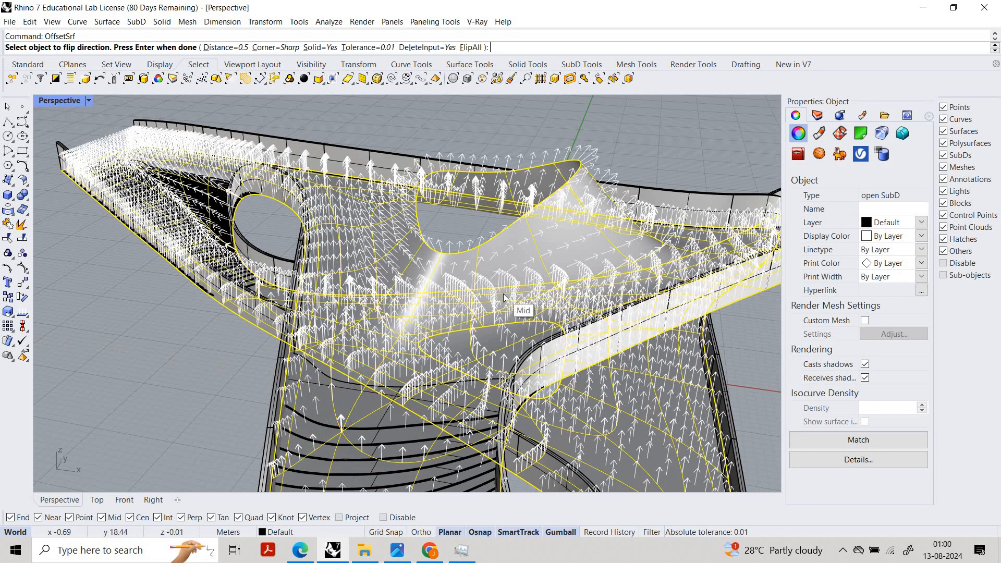
pyautogui.press('Return')
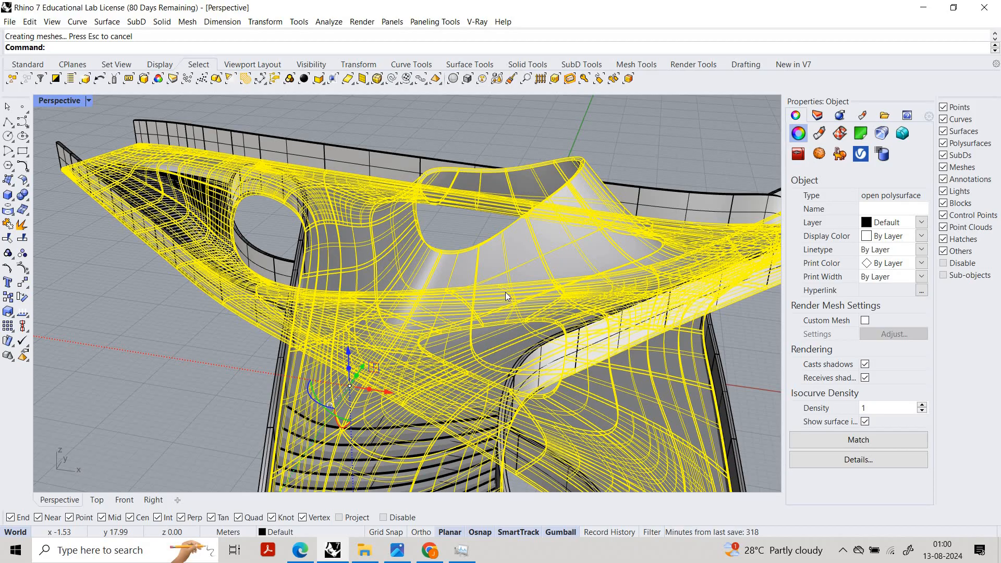
pyautogui.hotkey('ctrl', 'z')
pyautogui.press('Return')
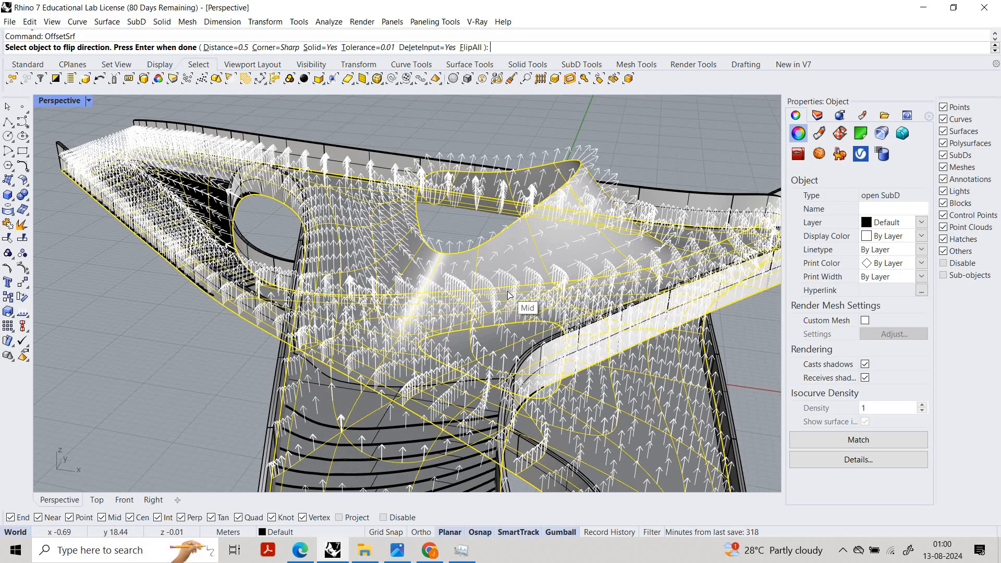
pyautogui.hotkey('ctrl', 'z')
pyautogui.press('Escape')
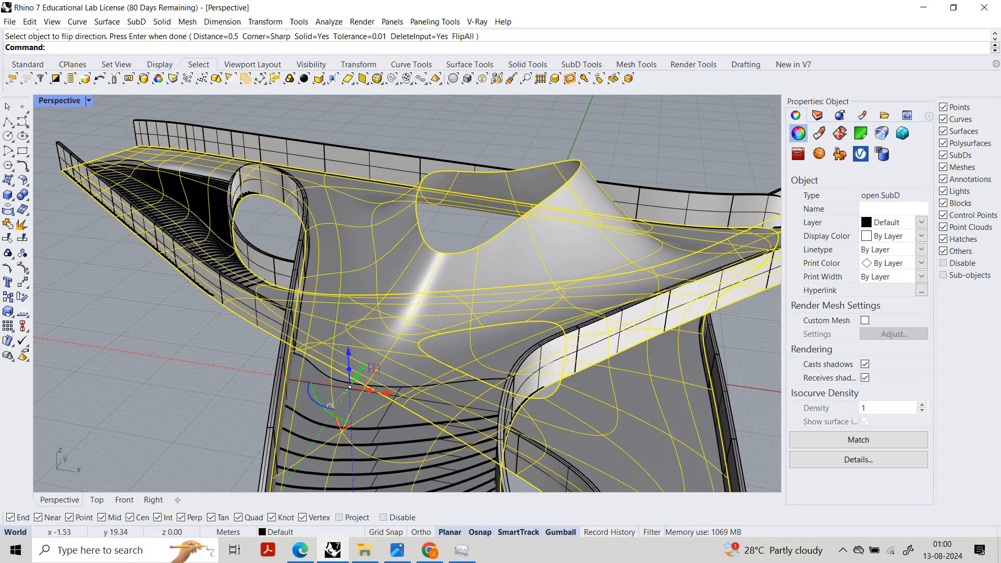
# Step: Thicken the selected SubD deck with OffsetSubD at distance 0.5, with Solid=Yes, BothSides=No and DeleteInput=No
pyautogui.write('Offset')
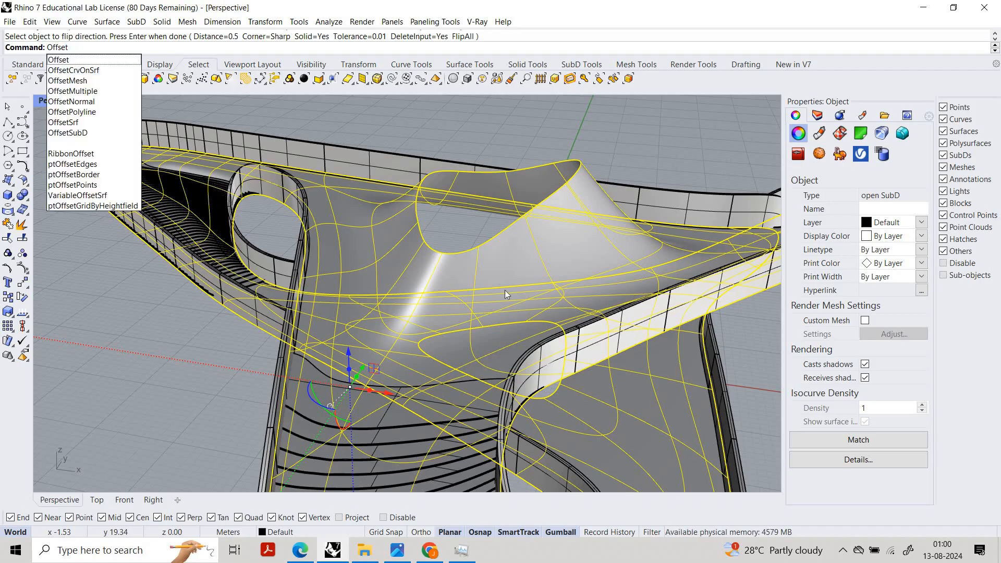
pyautogui.write('SubD')
pyautogui.press('Return')
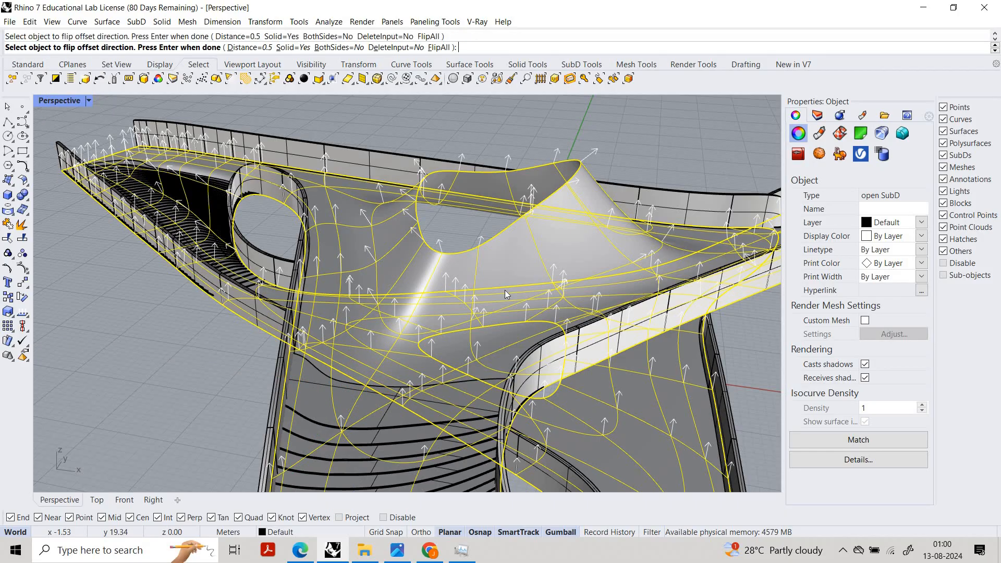
pyautogui.press('Return')
pyautogui.click(582, 136)
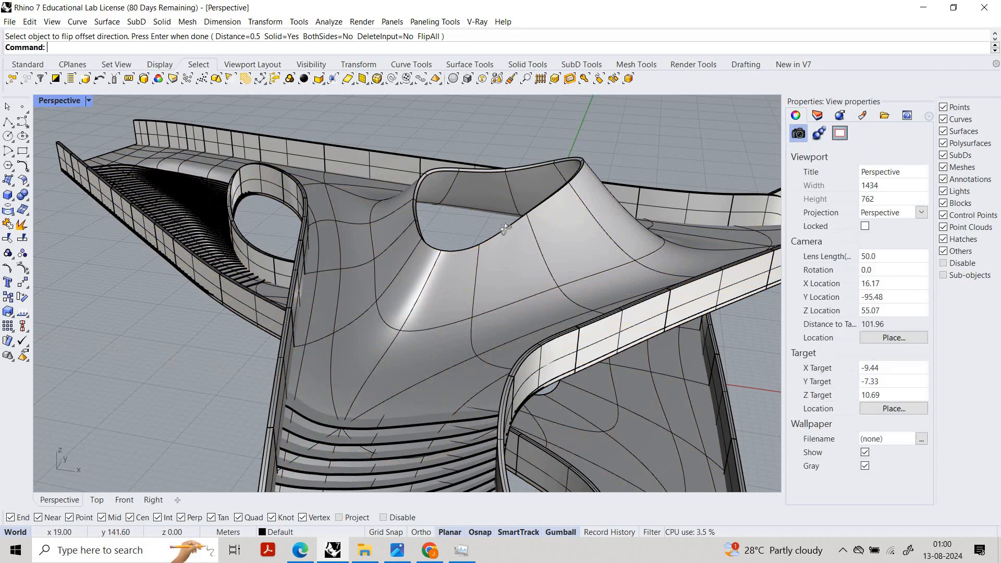
# Step: Examine the thickened SubD deck around the raised opening and from below, down to the opening in the lower deck
pyautogui.scroll(10, 468, 166)
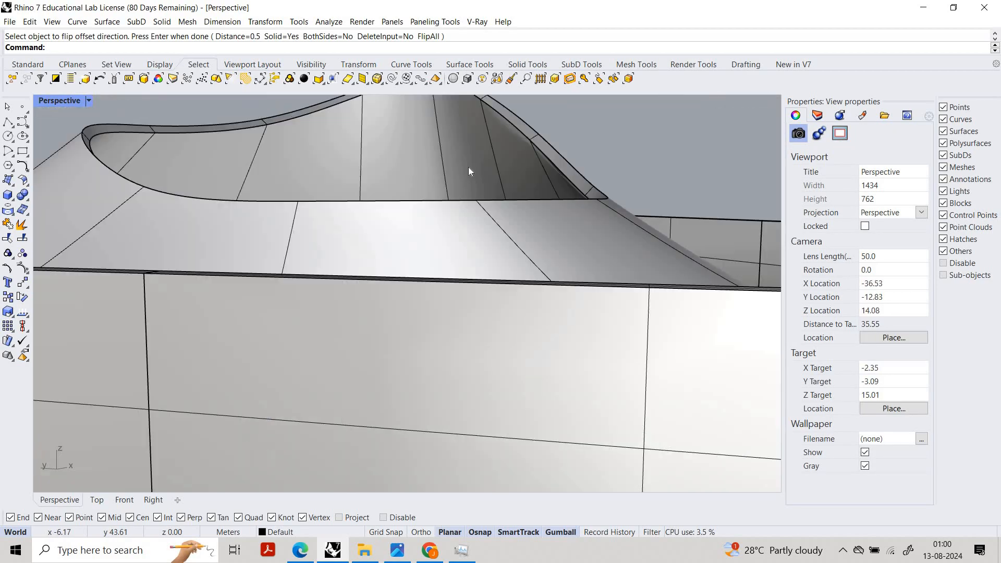
pyautogui.scroll(-5, 468, 167)
pyautogui.moveTo(468, 167); pyautogui.dragTo(512, 328, button='right')
pyautogui.scroll(-3, 617, 166)
pyautogui.scroll(6, 428, 258)
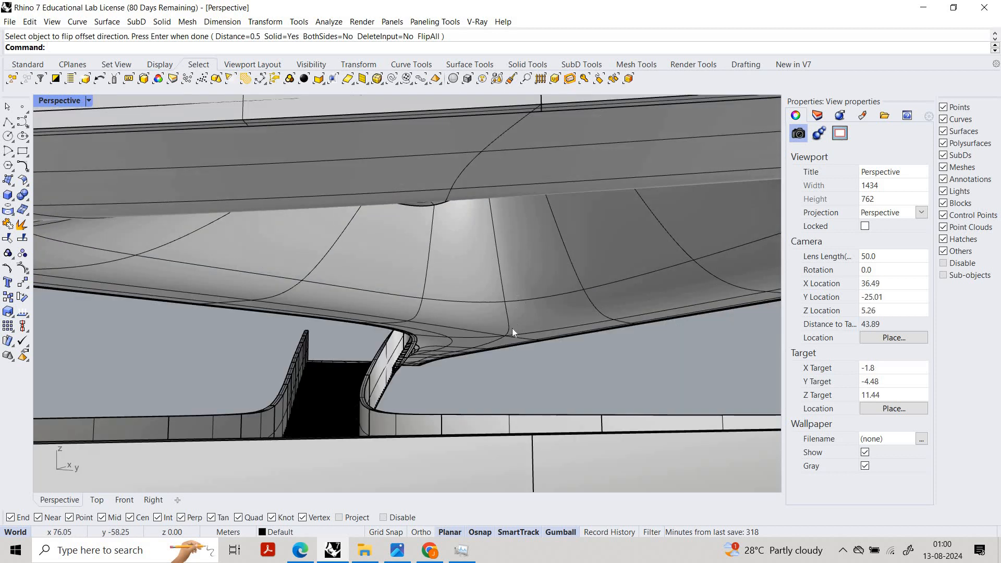
pyautogui.scroll(-2, 452, 390)
pyautogui.scroll(-2, 412, 387)
pyautogui.moveTo(451, 390); pyautogui.dragTo(460, 362, button='right')
pyautogui.scroll(2, 412, 369)
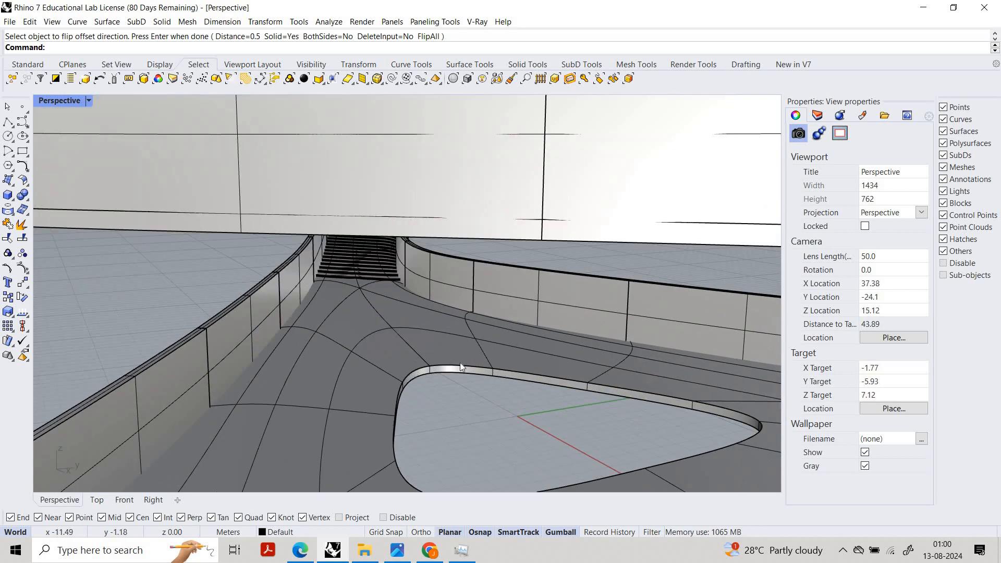
# Step: Select the rim edges along the far side of the lower deck's opening and raise them vertically toward the upper opening
pyautogui.keyDown('ctrl'); pyautogui.keyDown('shift'); pyautogui.click(452, 360); pyautogui.keyUp('shift'); pyautogui.keyUp('ctrl')
pyautogui.keyDown('ctrl'); pyautogui.keyDown('shift'); pyautogui.click(395, 397); pyautogui.keyUp('shift'); pyautogui.keyUp('ctrl')
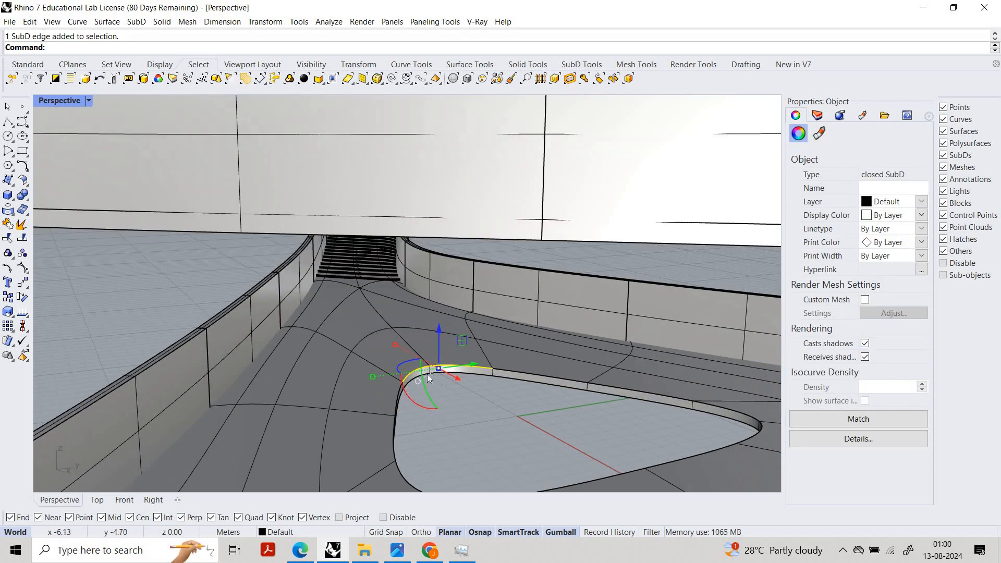
pyautogui.moveTo(387, 432); pyautogui.dragTo(454, 418, button='right')
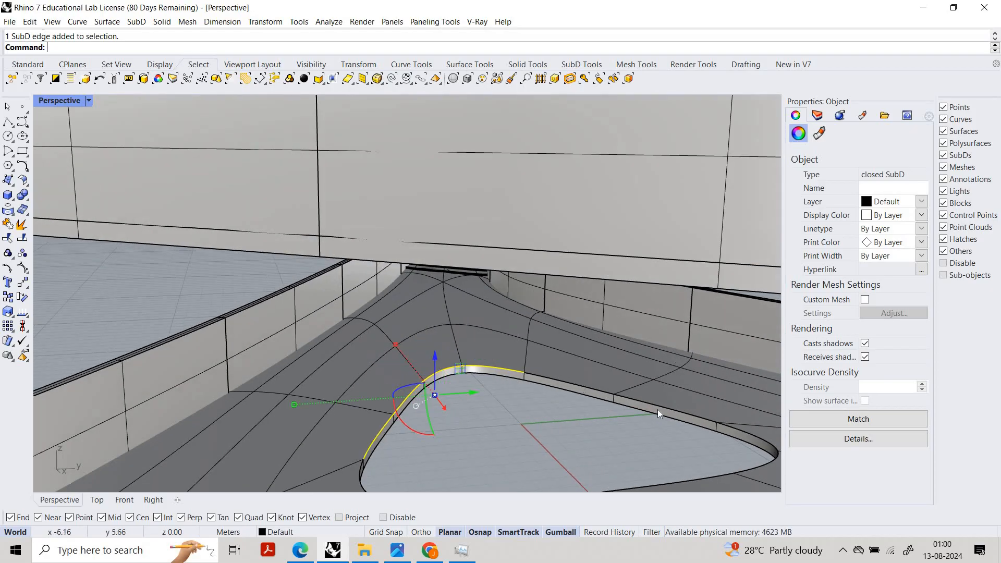
pyautogui.keyDown('ctrl'); pyautogui.keyDown('shift'); pyautogui.click(588, 386); pyautogui.keyUp('shift'); pyautogui.keyUp('ctrl')
pyautogui.keyDown('ctrl'); pyautogui.keyDown('shift'); pyautogui.click(662, 409); pyautogui.keyUp('shift'); pyautogui.keyUp('ctrl')
pyautogui.moveTo(502, 353); pyautogui.dragTo(527, 292)
pyautogui.moveTo(574, 301); pyautogui.dragTo(465, 259, button='right')
pyautogui.moveTo(469, 201); pyautogui.dragTo(678, 297, button='right')
pyautogui.click(581, 412)
# Step: Select the two near corner edges of the lower opening's rim and raise them vertically
pyautogui.moveTo(581, 399); pyautogui.dragTo(593, 419, button='right')
pyautogui.moveTo(526, 431); pyautogui.dragTo(524, 430, button='right')
pyautogui.scroll(2, 524, 430)
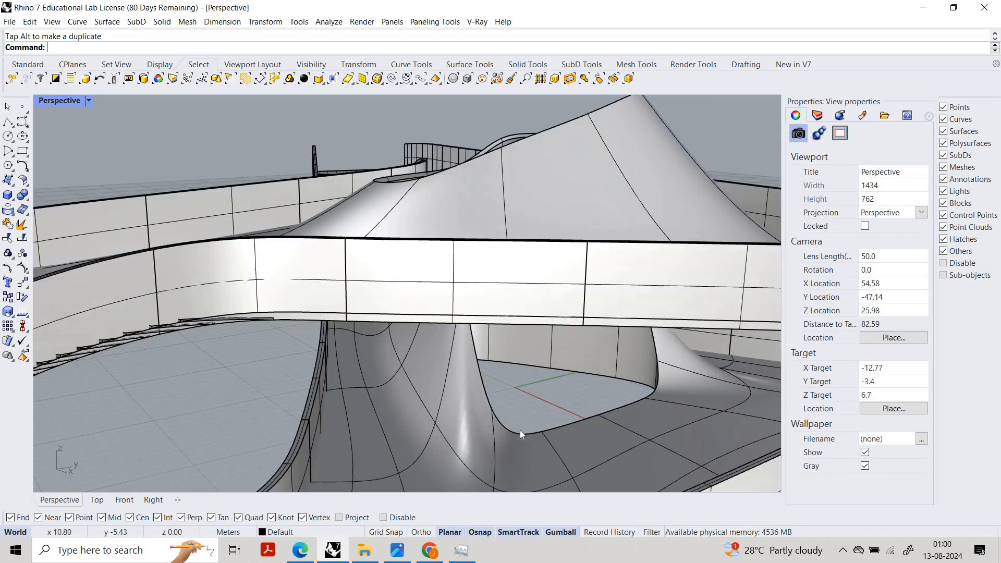
pyautogui.keyDown('ctrl'); pyautogui.keyDown('shift'); pyautogui.click(522, 431); pyautogui.keyUp('shift'); pyautogui.keyUp('ctrl')
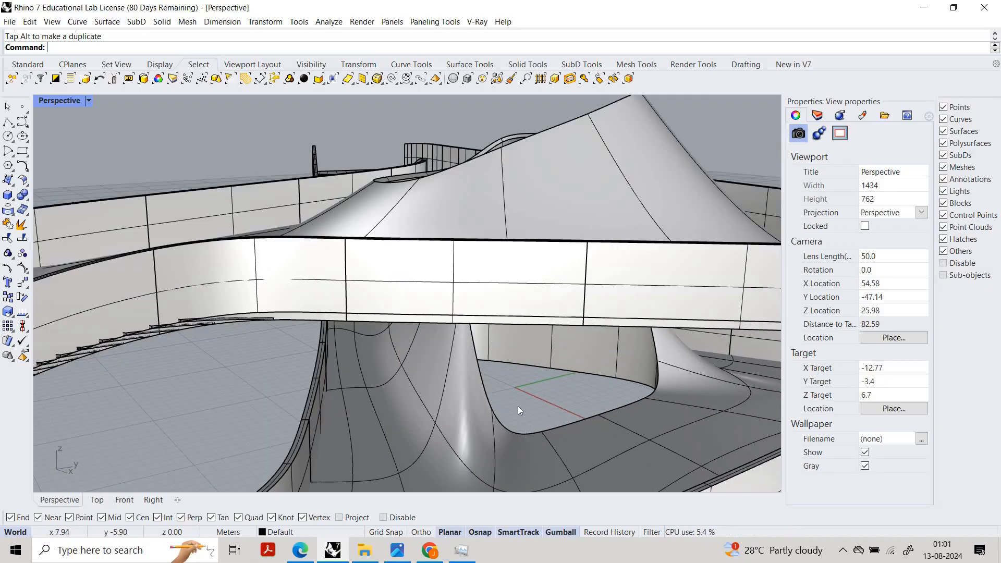
pyautogui.keyDown('ctrl'); pyautogui.keyDown('shift'); pyautogui.click(656, 386); pyautogui.keyUp('shift'); pyautogui.keyUp('ctrl')
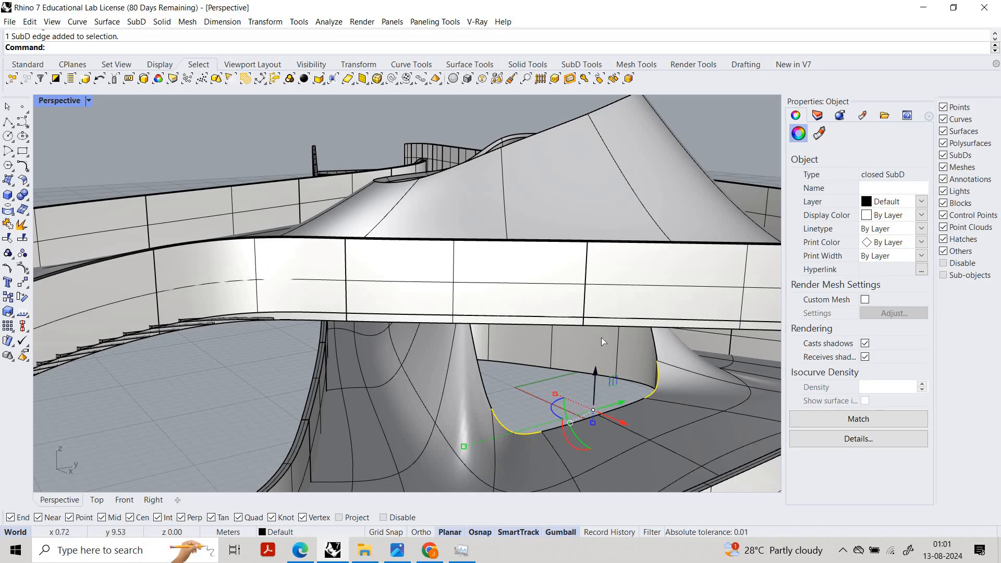
pyautogui.moveTo(601, 337); pyautogui.dragTo(602, 342)
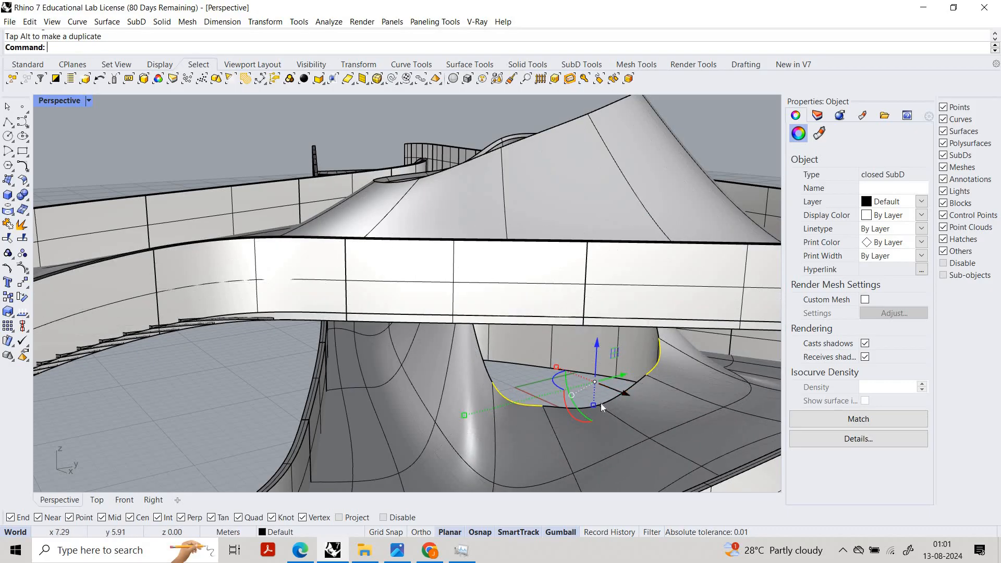
# Step: Select the SubD vertex between the two near corners of the lower opening's rim and raise it slightly
pyautogui.scroll(4, 600, 404)
pyautogui.click(603, 388)
pyautogui.keyDown('ctrl'); pyautogui.keyDown('shift'); pyautogui.click(600, 407); pyautogui.keyUp('shift'); pyautogui.keyUp('ctrl')
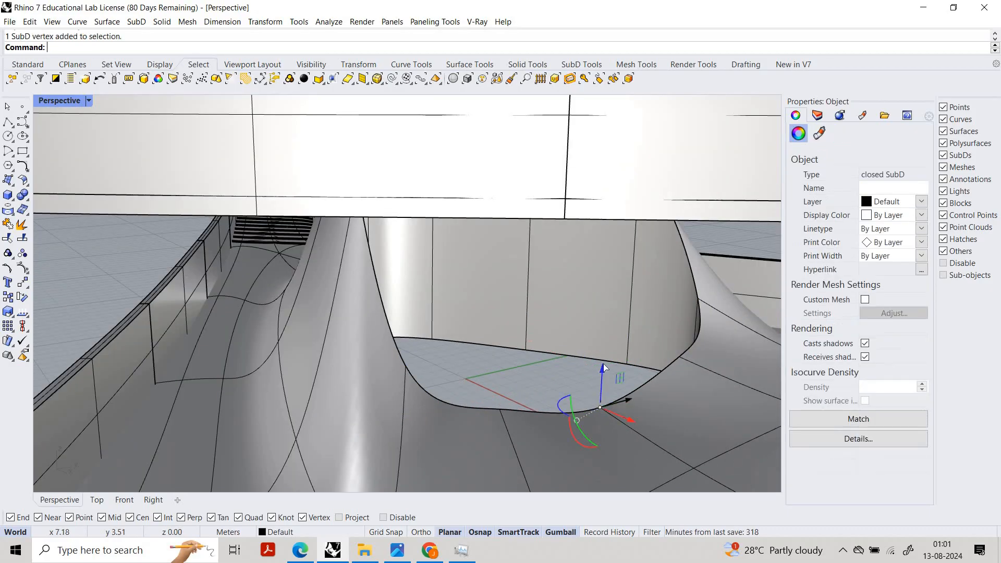
pyautogui.moveTo(602, 365); pyautogui.dragTo(603, 346)
pyautogui.click(637, 353)
# Step: Start a SubD bridge using two adjacent inner rim edges along one side of the upper opening as the first set
pyautogui.moveTo(643, 349); pyautogui.dragTo(572, 421, button='right')
pyautogui.moveTo(416, 282); pyautogui.dragTo(373, 274, button='right')
pyautogui.scroll(4, 400, 213)
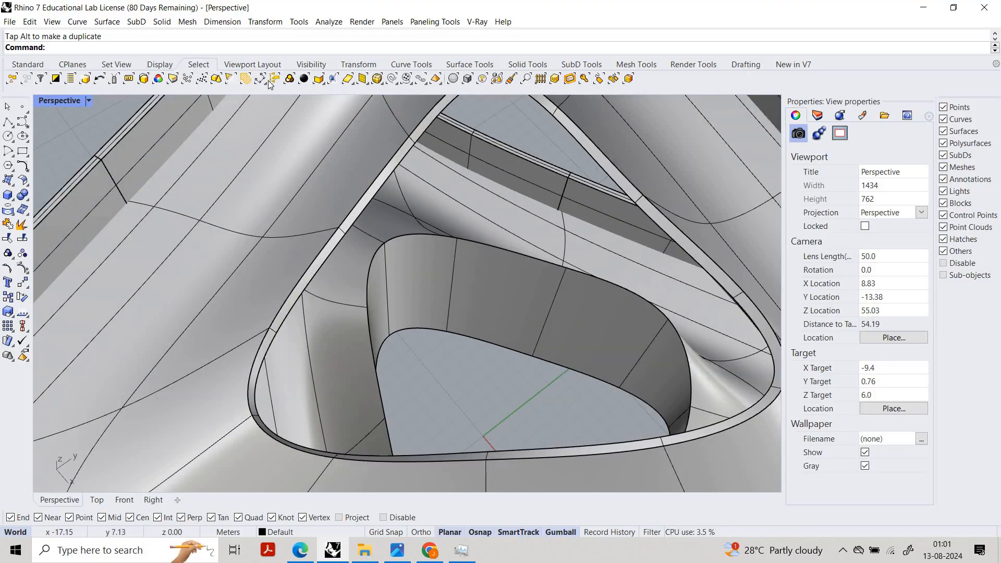
pyautogui.click(580, 65)
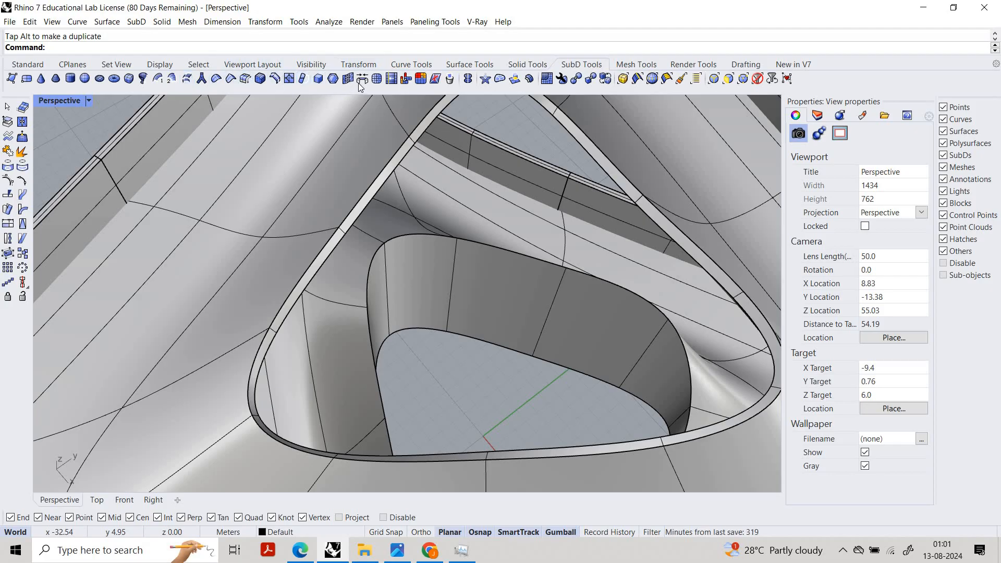
pyautogui.click(336, 248)
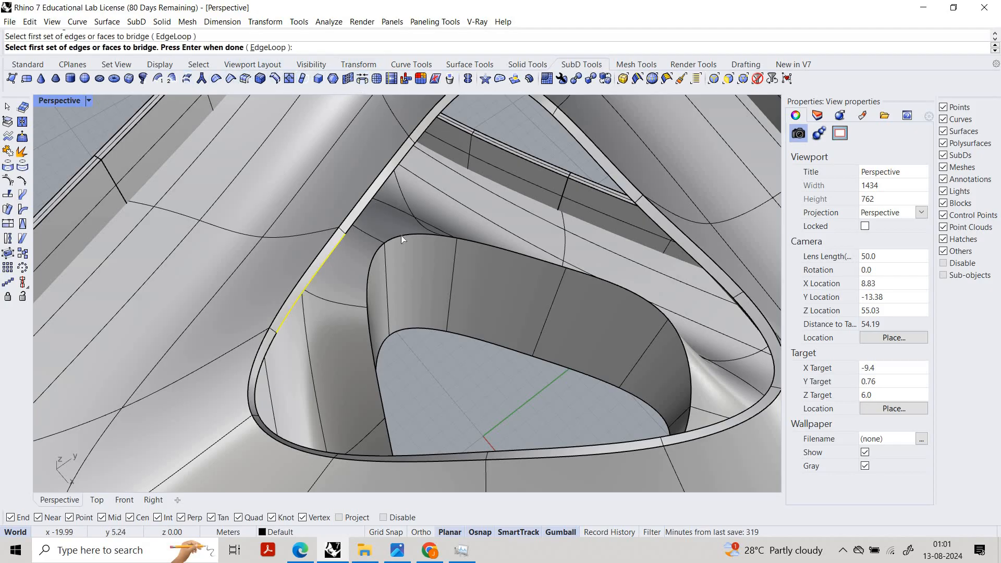
pyautogui.click(367, 207)
pyautogui.press('Return')
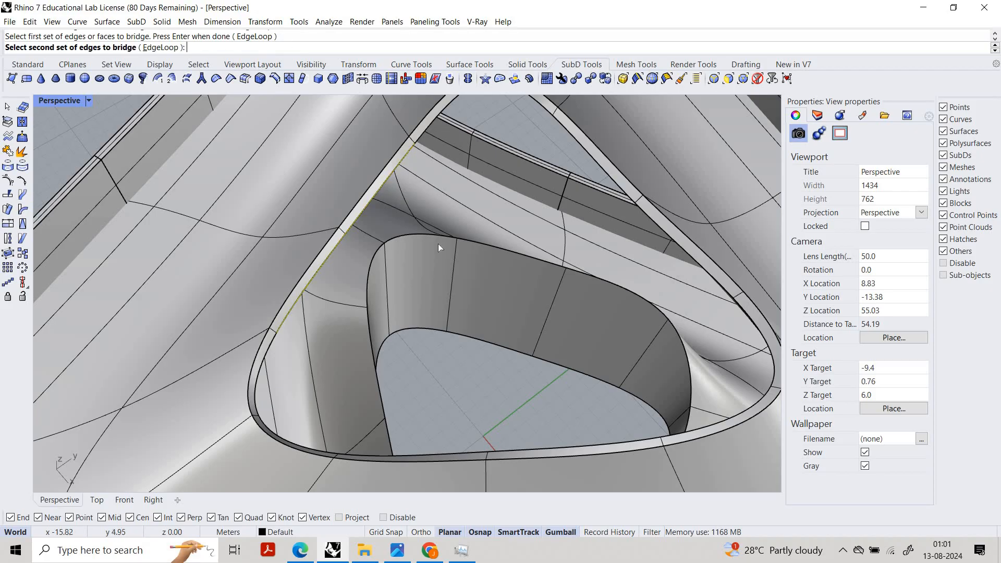
# Step: Try to bridge the selected upper rim edges to the facing corner edges of the lower opening's rim with the default options
pyautogui.scroll(5, 367, 182)
pyautogui.scroll(2, 368, 186)
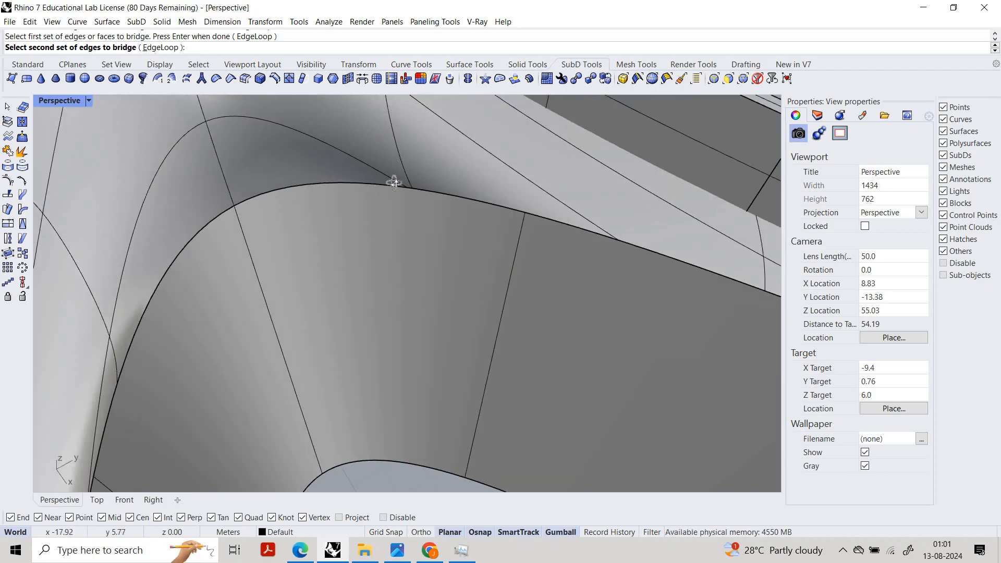
pyautogui.scroll(2, 392, 168)
pyautogui.scroll(-8, 399, 195)
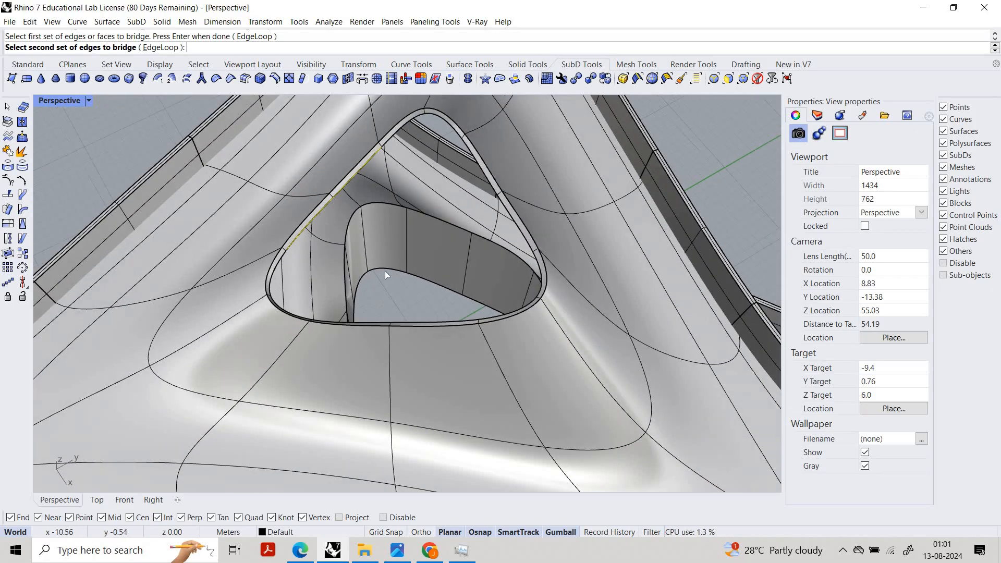
pyautogui.click(385, 270)
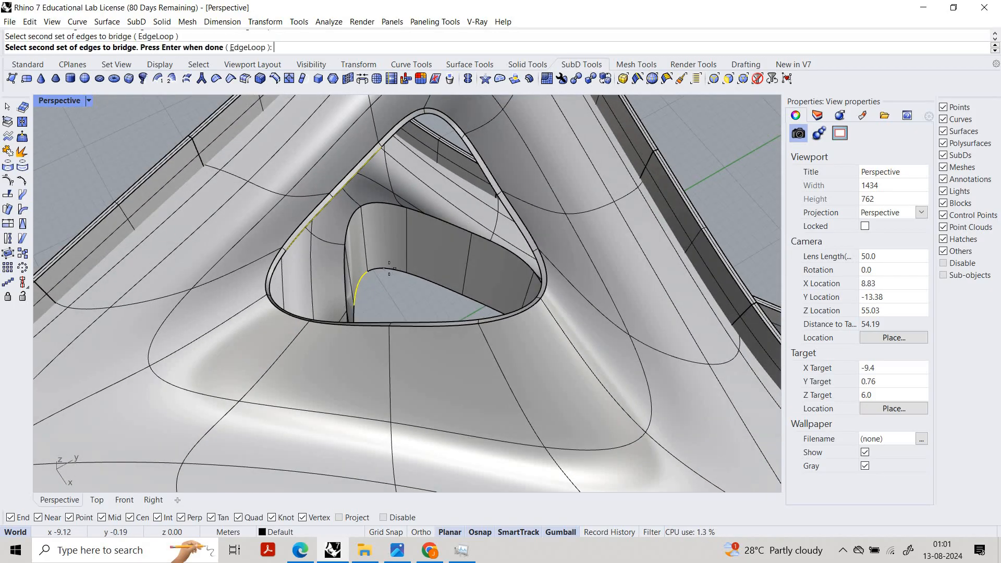
pyautogui.press('Return')
pyautogui.moveTo(417, 238); pyautogui.dragTo(382, 226, button='right')
pyautogui.scroll(-4, 383, 225)
pyautogui.press('Return')
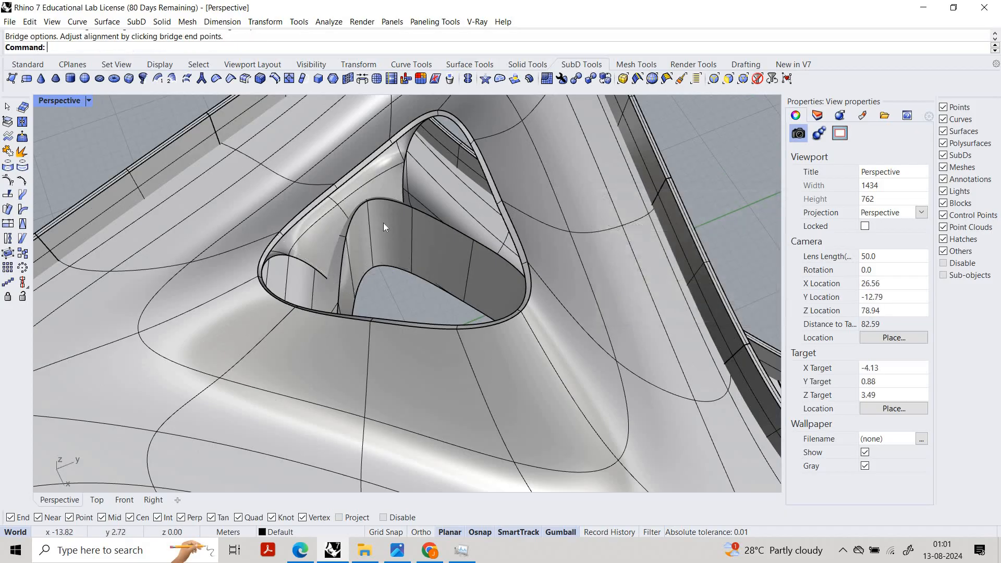
# Step: Try deleting the SubD wall faces and edges around the corner of the lower opening where the bridge meets it
pyautogui.scroll(4, 385, 219)
pyautogui.keyDown('ctrl'); pyautogui.keyDown('shift'); pyautogui.click(385, 219); pyautogui.keyUp('shift'); pyautogui.keyUp('ctrl')
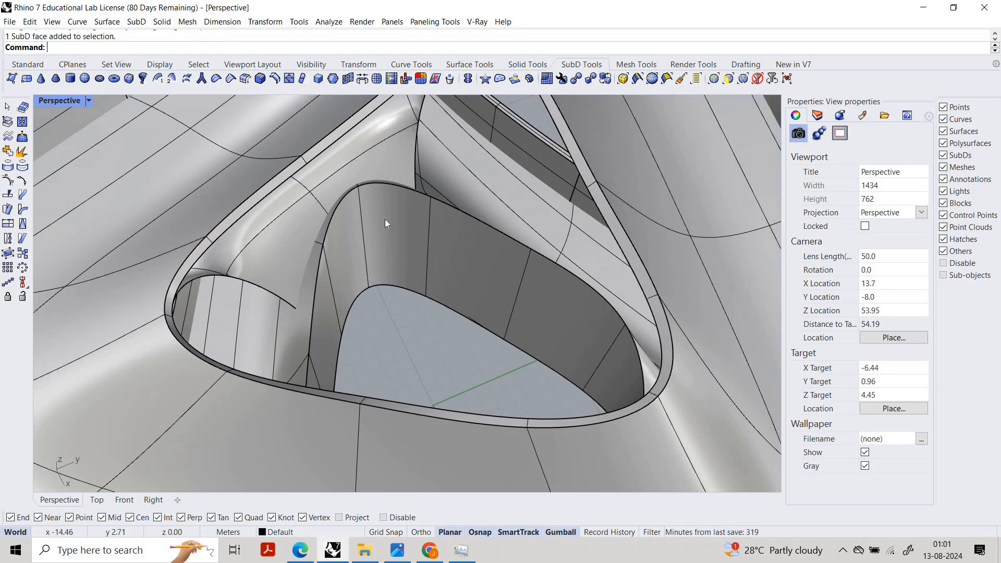
pyautogui.press('Delete')
pyautogui.keyDown('ctrl'); pyautogui.keyDown('shift'); pyautogui.click(346, 252); pyautogui.keyUp('shift'); pyautogui.keyUp('ctrl')
pyautogui.press('Delete')
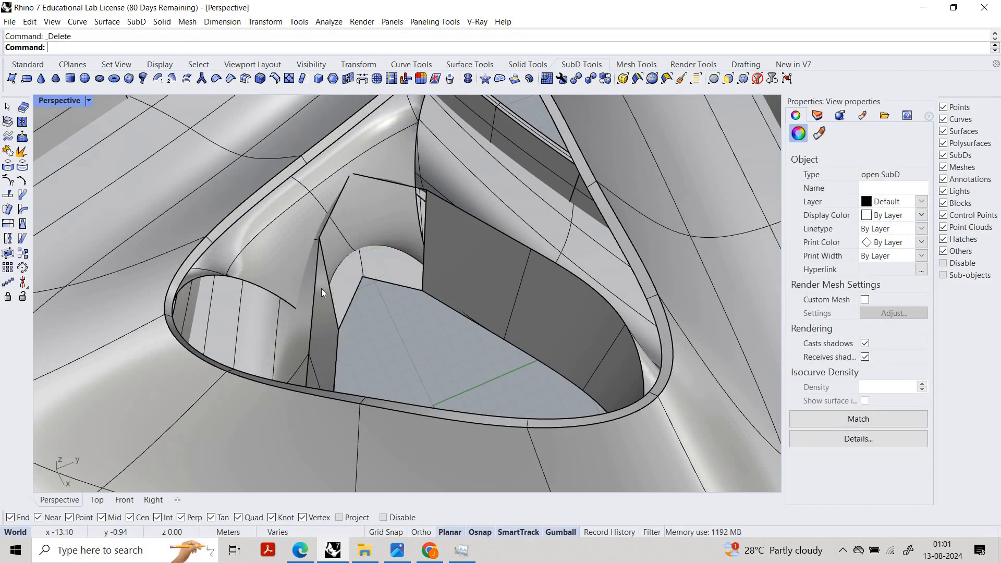
pyautogui.keyDown('ctrl'); pyautogui.keyDown('shift'); pyautogui.click(321, 289); pyautogui.keyUp('shift'); pyautogui.keyUp('ctrl')
pyautogui.press('Delete')
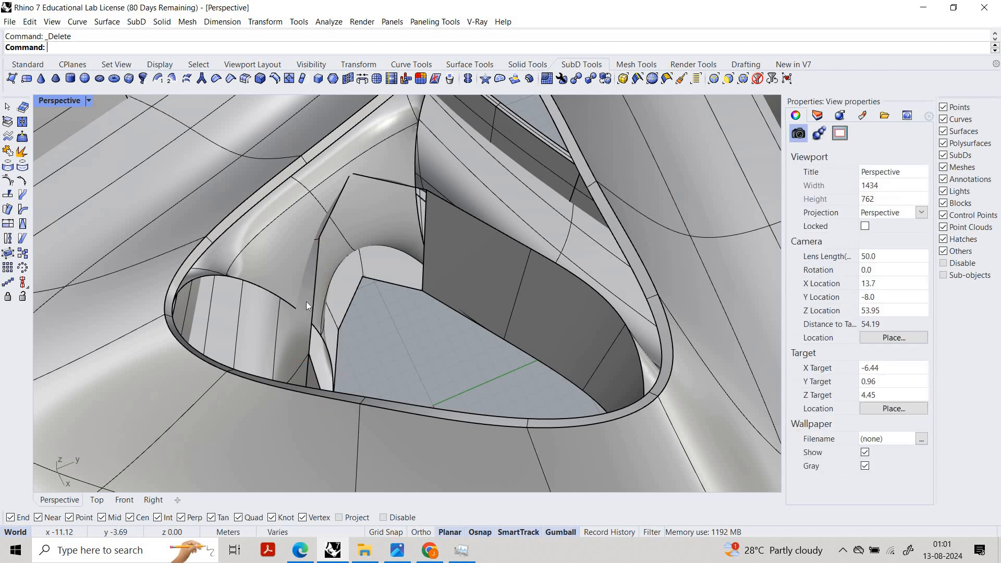
pyautogui.keyDown('ctrl'); pyautogui.keyDown('shift'); pyautogui.click(315, 241); pyautogui.keyUp('shift'); pyautogui.keyUp('ctrl')
pyautogui.keyDown('ctrl'); pyautogui.keyDown('shift'); pyautogui.click(380, 179); pyautogui.keyUp('shift'); pyautogui.keyUp('ctrl')
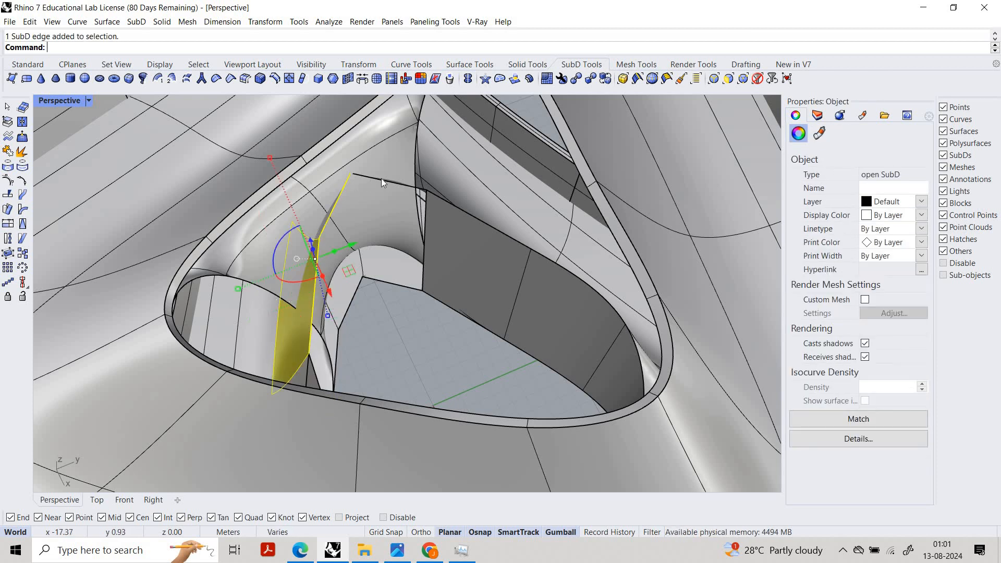
pyautogui.keyDown('ctrl'); pyautogui.keyDown('shift'); pyautogui.click(339, 211); pyautogui.keyUp('shift'); pyautogui.keyUp('ctrl')
pyautogui.press('Delete')
pyautogui.moveTo(339, 211); pyautogui.dragTo(386, 222, button='right')
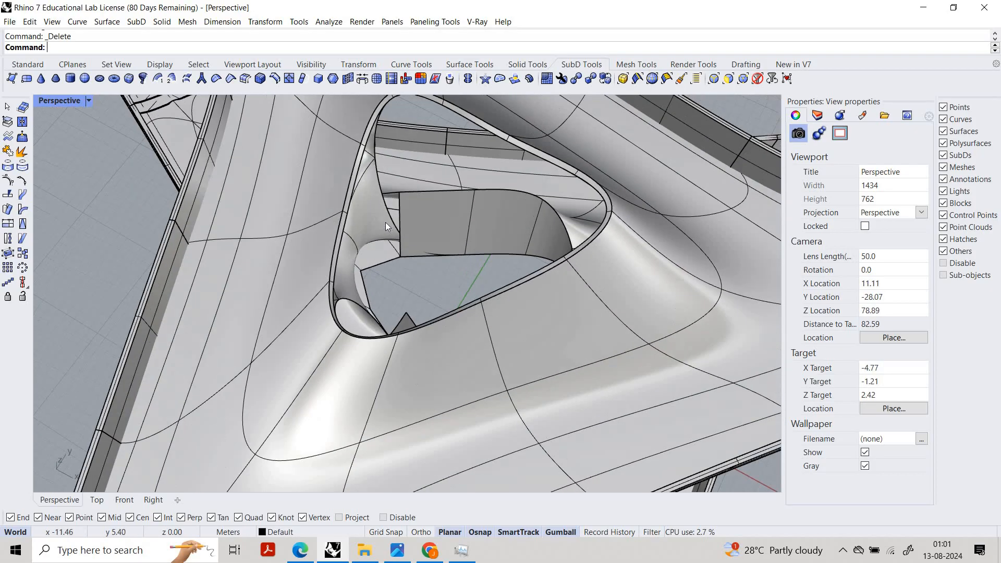
# Step: Undo the face deletions and the bridge, and redo the rim move that was undone along with them
pyautogui.hotkey('ctrl', 'z')
pyautogui.hotkey('ctrl', 'z')
pyautogui.hotkey('ctrl', 'z')
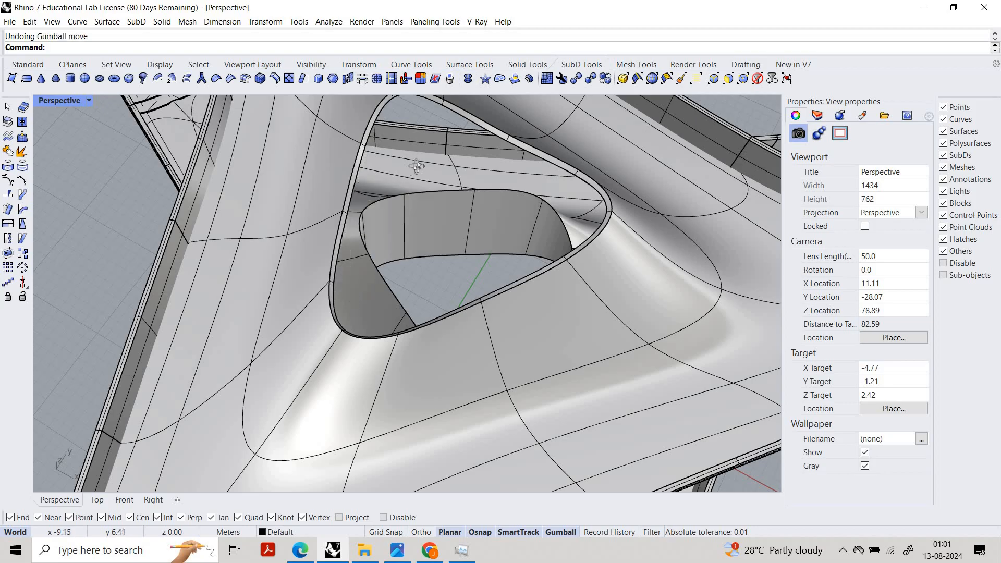
pyautogui.moveTo(412, 166); pyautogui.dragTo(518, 190, button='right')
pyautogui.moveTo(379, 147); pyautogui.dragTo(454, 221, button='right')
pyautogui.hotkey('ctrl', 'y')
# Step: Examine the whole three-armed bridge from several angles, including the central openings, the stepped ramps and the far arm's railings
pyautogui.moveTo(506, 255); pyautogui.dragTo(525, 254, button='right')
pyautogui.scroll(-6, 526, 254)
pyautogui.moveTo(519, 432); pyautogui.dragTo(458, 355, button='right')
pyautogui.scroll(-4, 449, 374)
pyautogui.moveTo(537, 298); pyautogui.dragTo(516, 334, button='right')
pyautogui.scroll(-6, 386, 343)
pyautogui.moveTo(313, 328); pyautogui.dragTo(410, 256, button='right')
pyautogui.scroll(4, 327, 295)
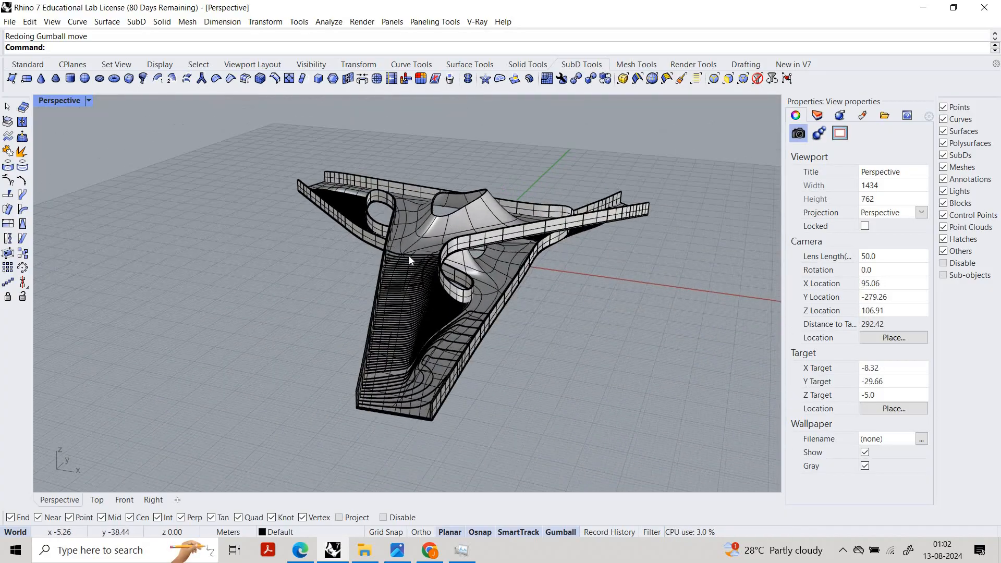
pyautogui.scroll(-6, 410, 256)
pyautogui.scroll(6, 410, 256)
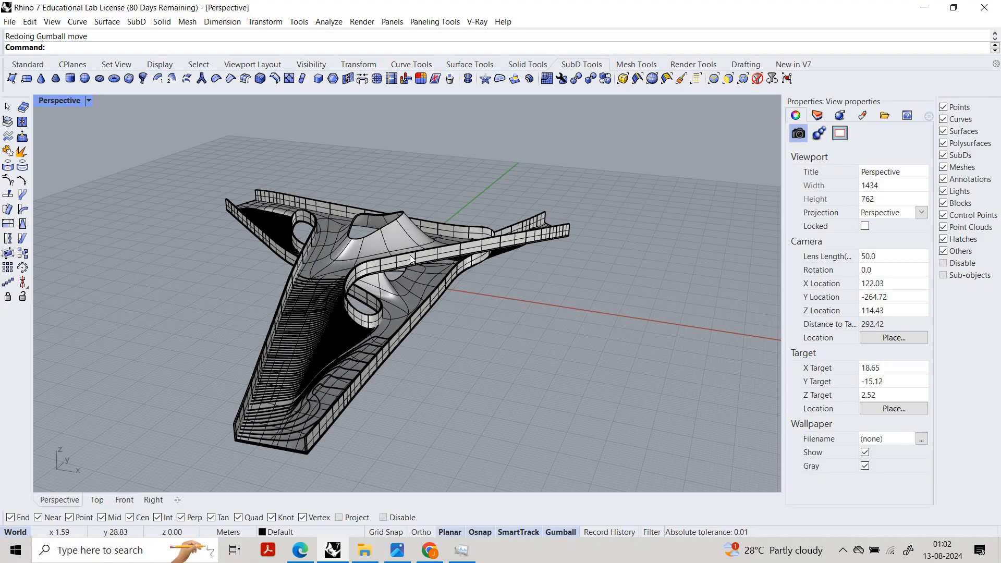
pyautogui.scroll(12, 509, 231)
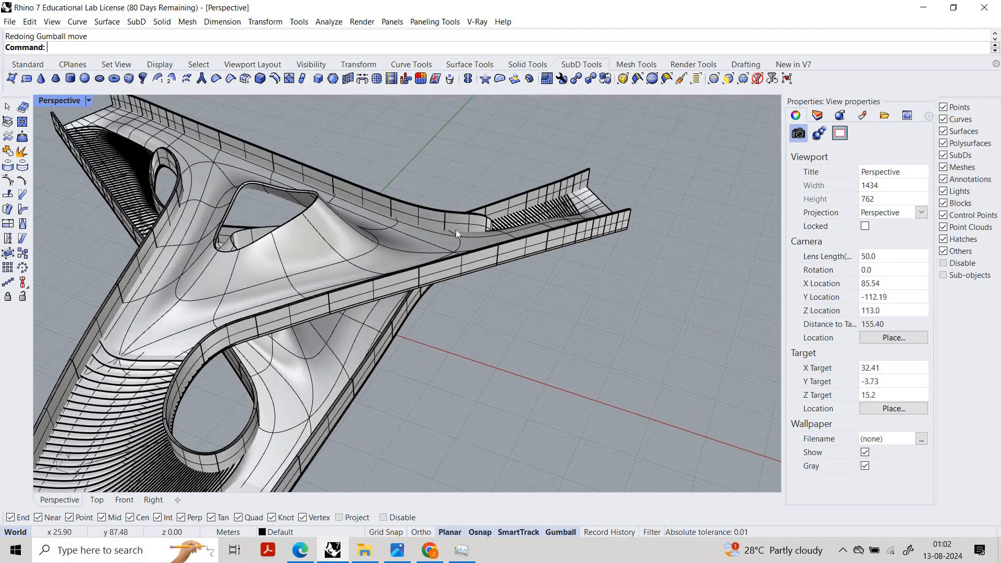
pyautogui.moveTo(465, 237)
pyautogui.mouseDown(button='right')
pyautogui.moveTo(467, 247)
pyautogui.moveTo(460, 226)
pyautogui.mouseUp(button='right')
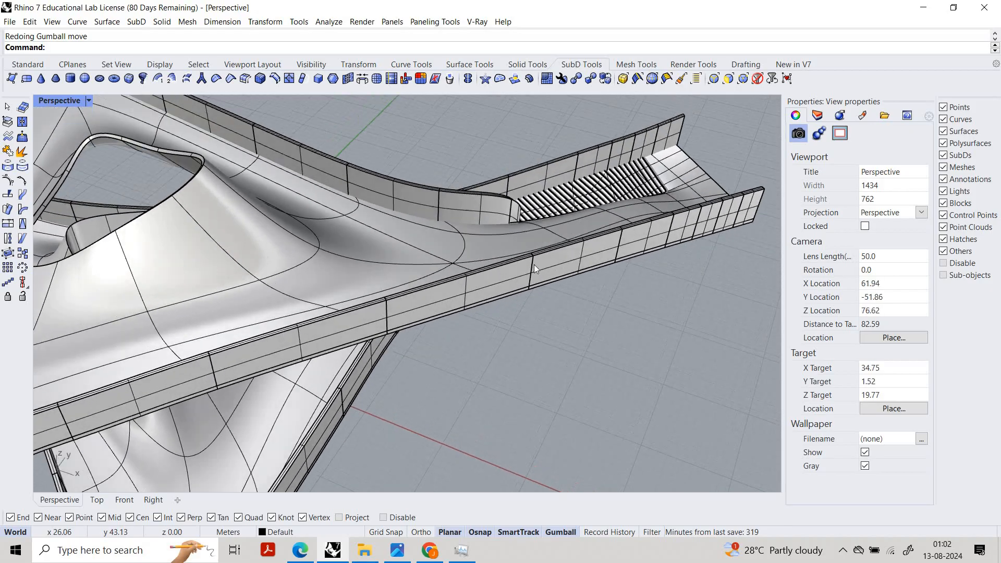
pyautogui.scroll(-8, 484, 166)
pyautogui.moveTo(514, 264); pyautogui.dragTo(521, 224, button='right')
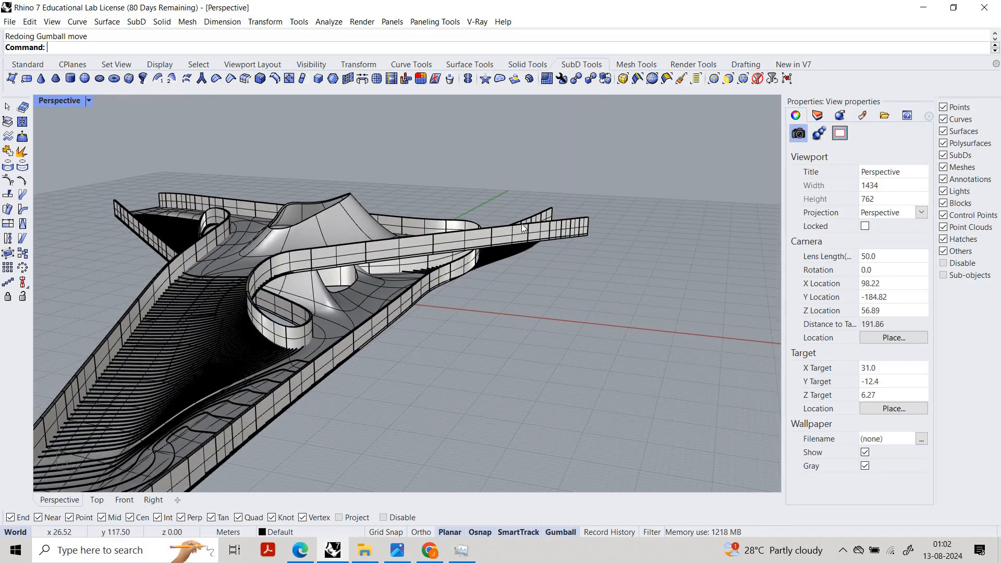
pyautogui.scroll(-6, 425, 272)
pyautogui.scroll(2, 396, 214)
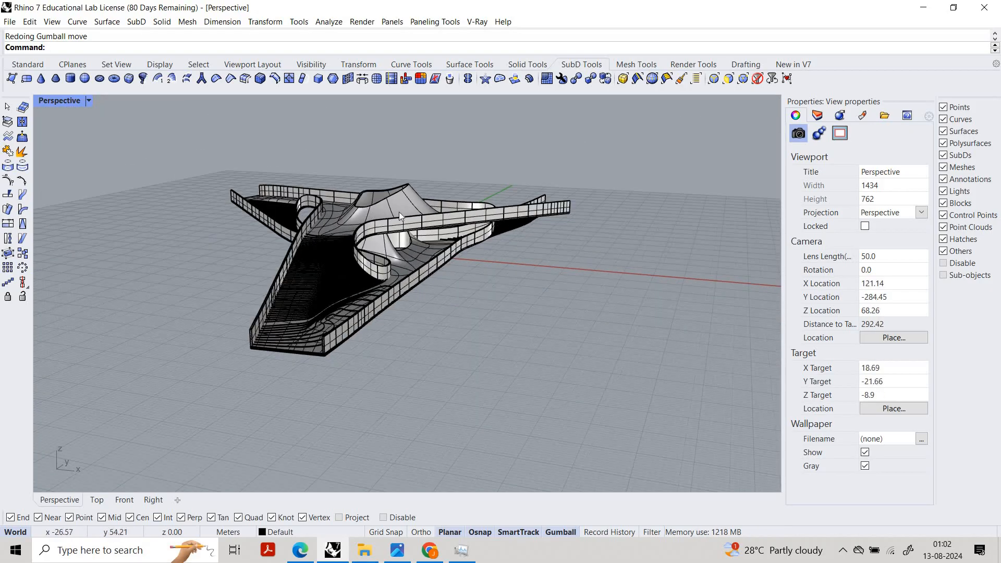